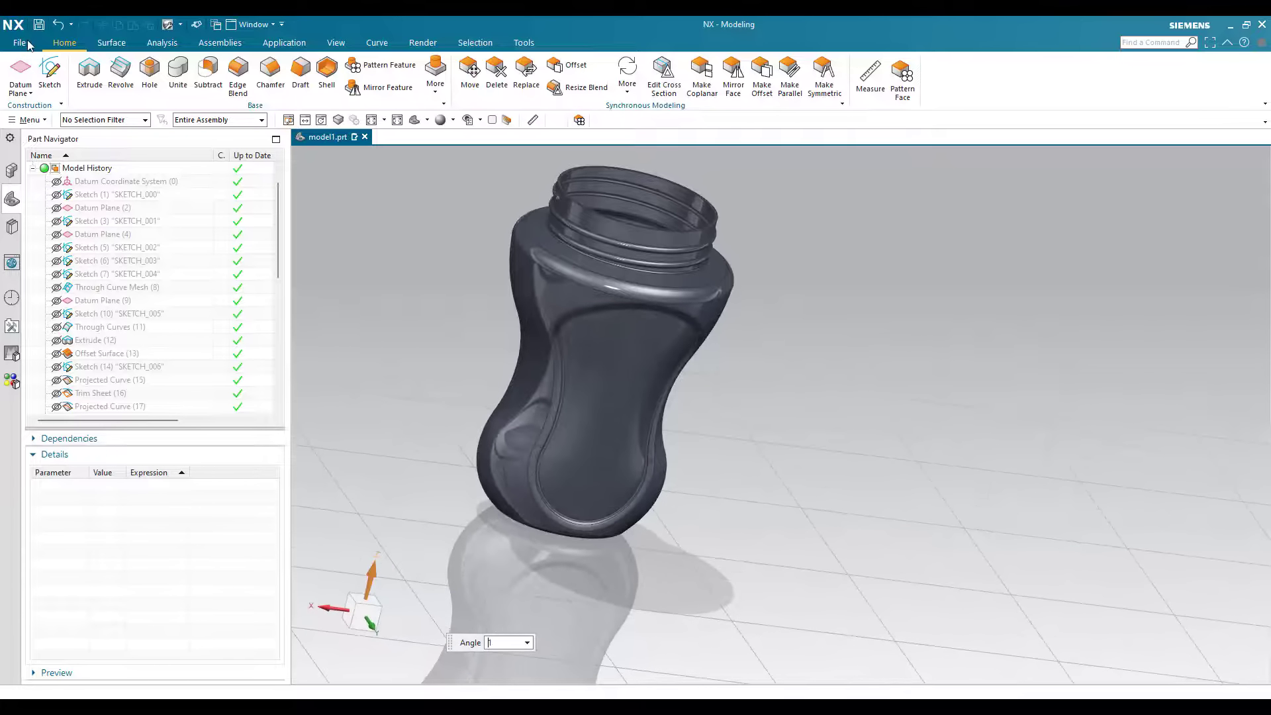
# Step: Create a new model part in millimetres
pyautogui.click(391, 331)
pyautogui.press('Escape')
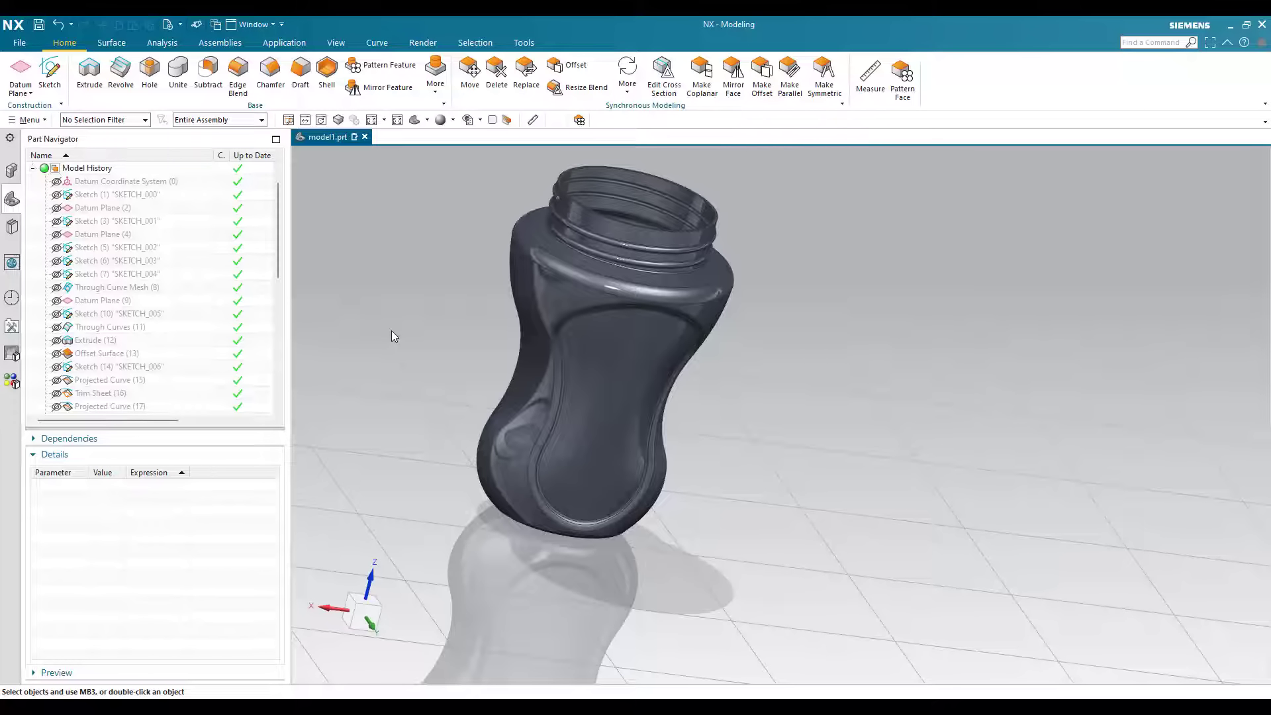
pyautogui.hotkey('ctrl', 'n')
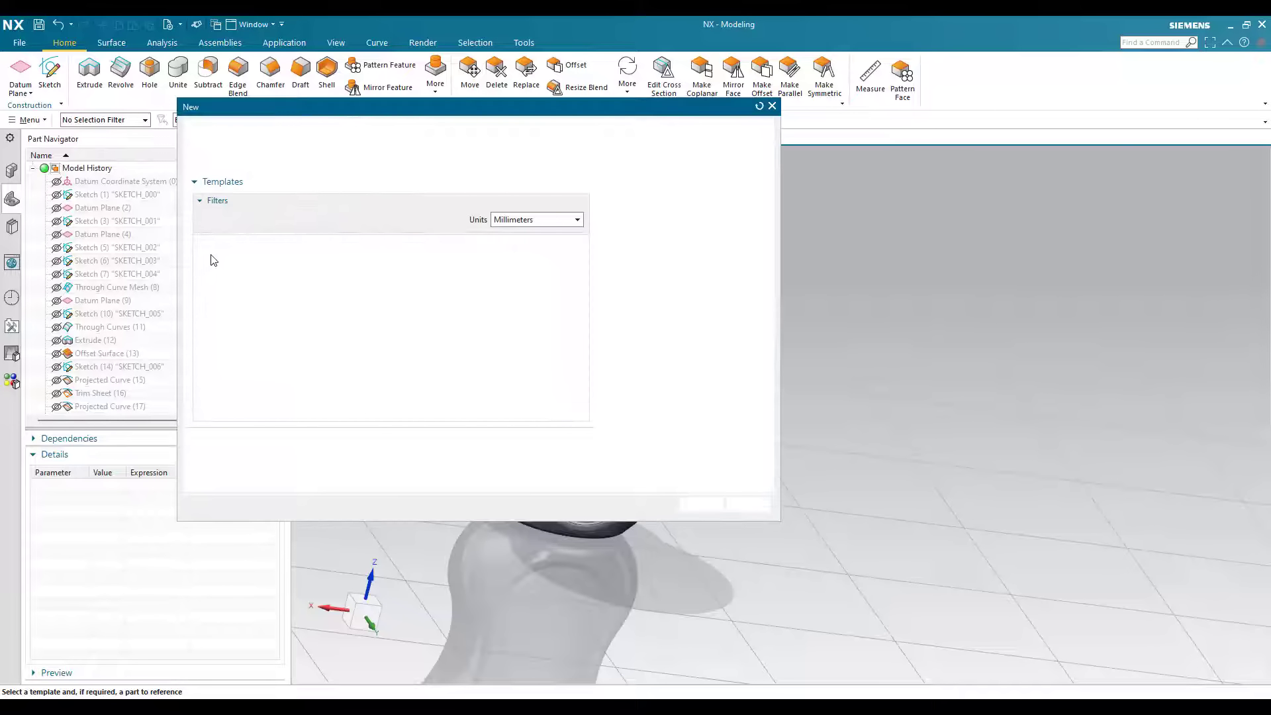
pyautogui.click(701, 568)
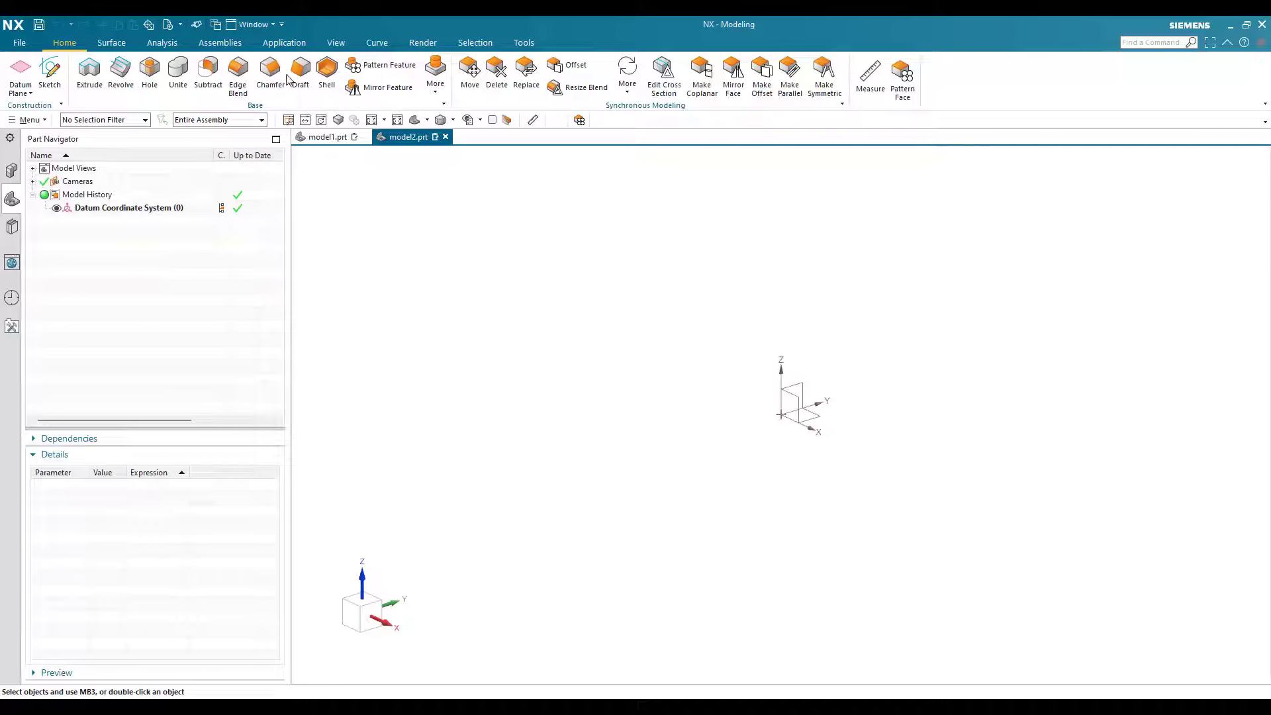
# Step: Sketch a 40 mm diameter circle centred on the origin of the XY plane and finish the sketch
pyautogui.click(111, 42)
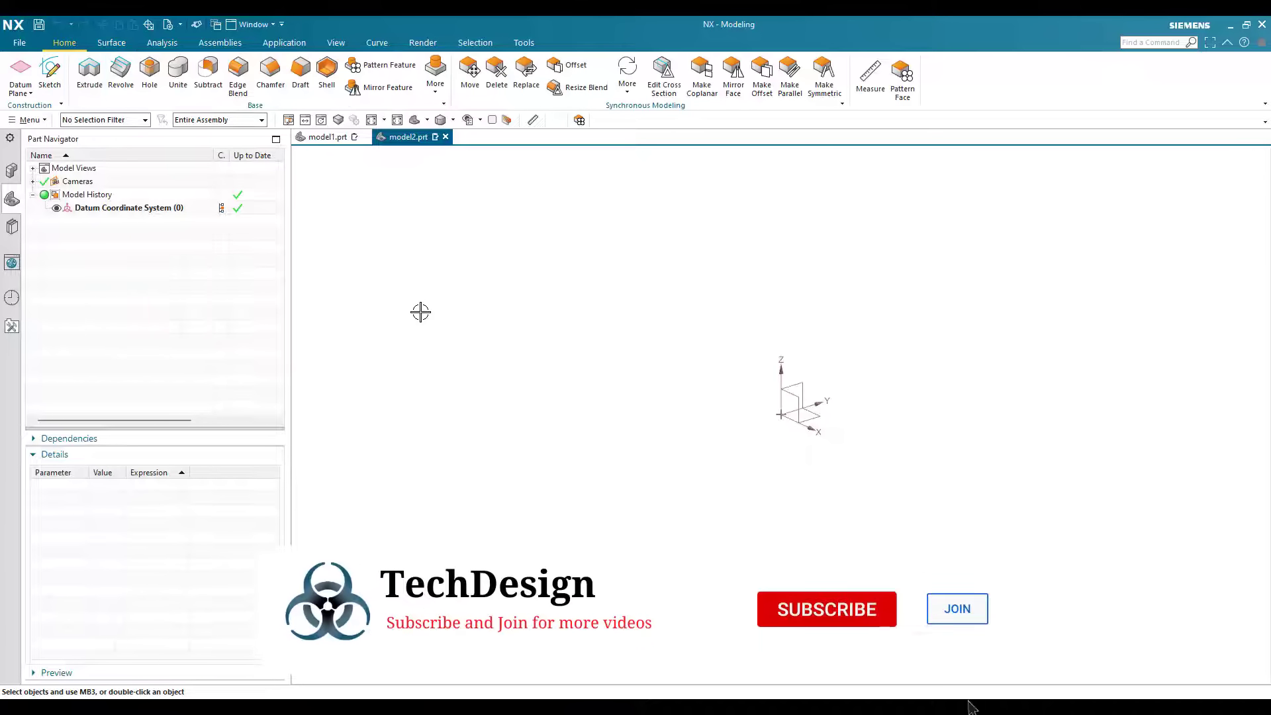
pyautogui.click(53, 92)
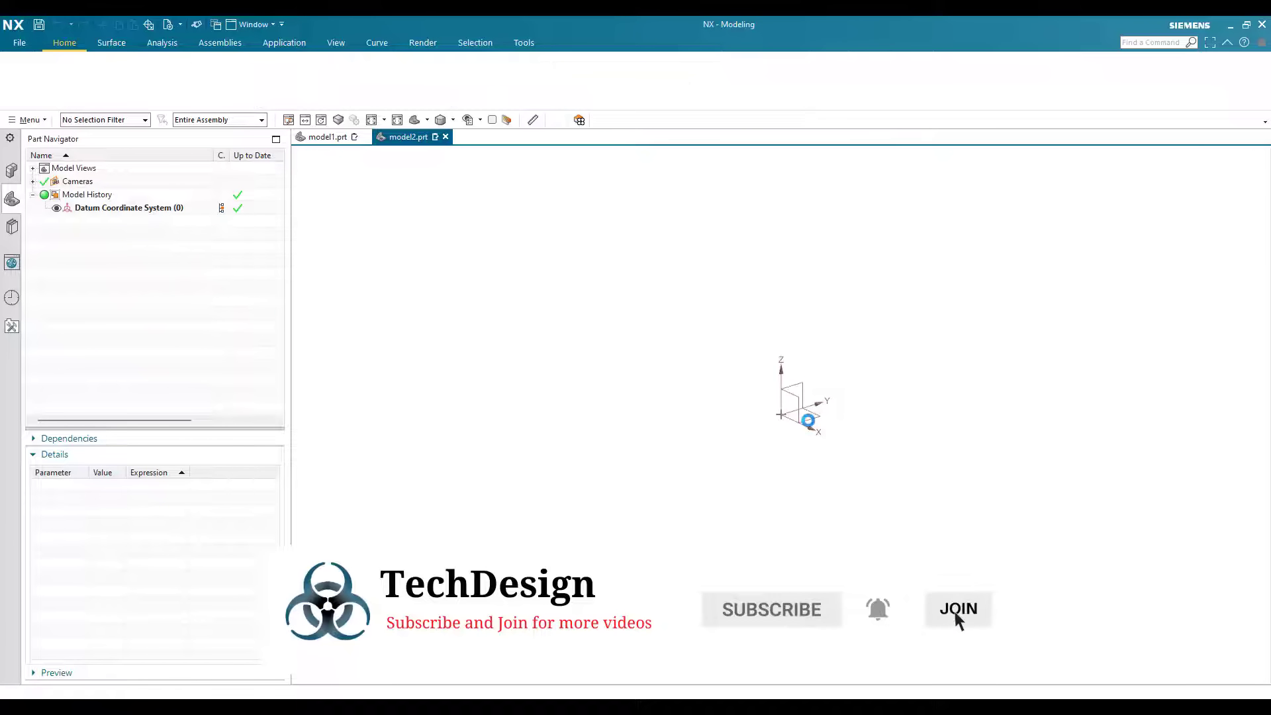
pyautogui.middleClick(760, 437)
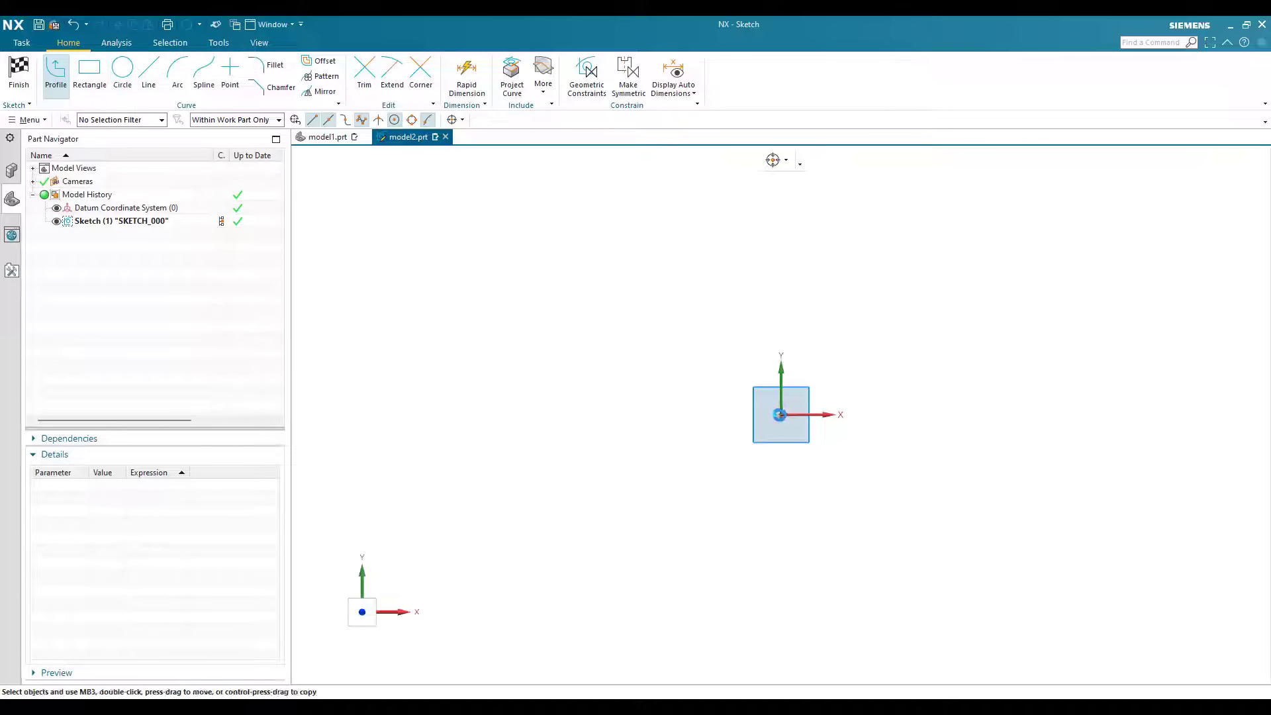
pyautogui.click(754, 525)
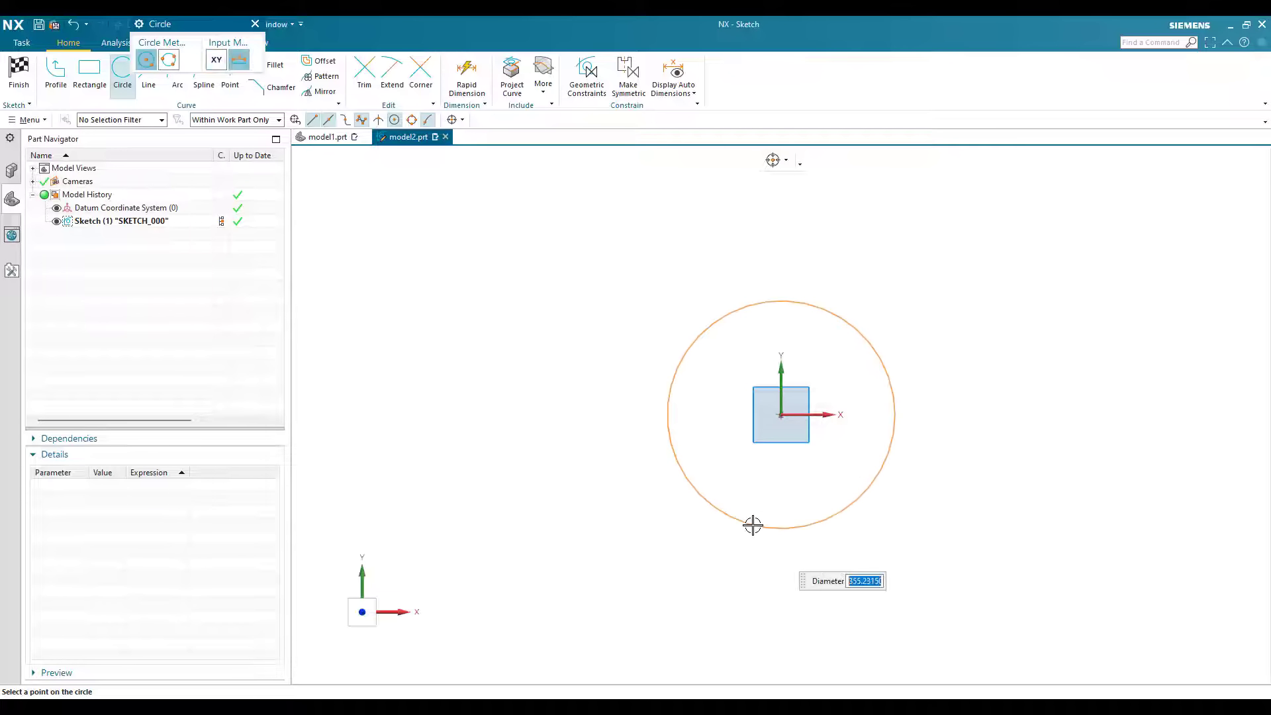
pyautogui.write('40')
pyautogui.press('Return')
pyautogui.press('Escape')
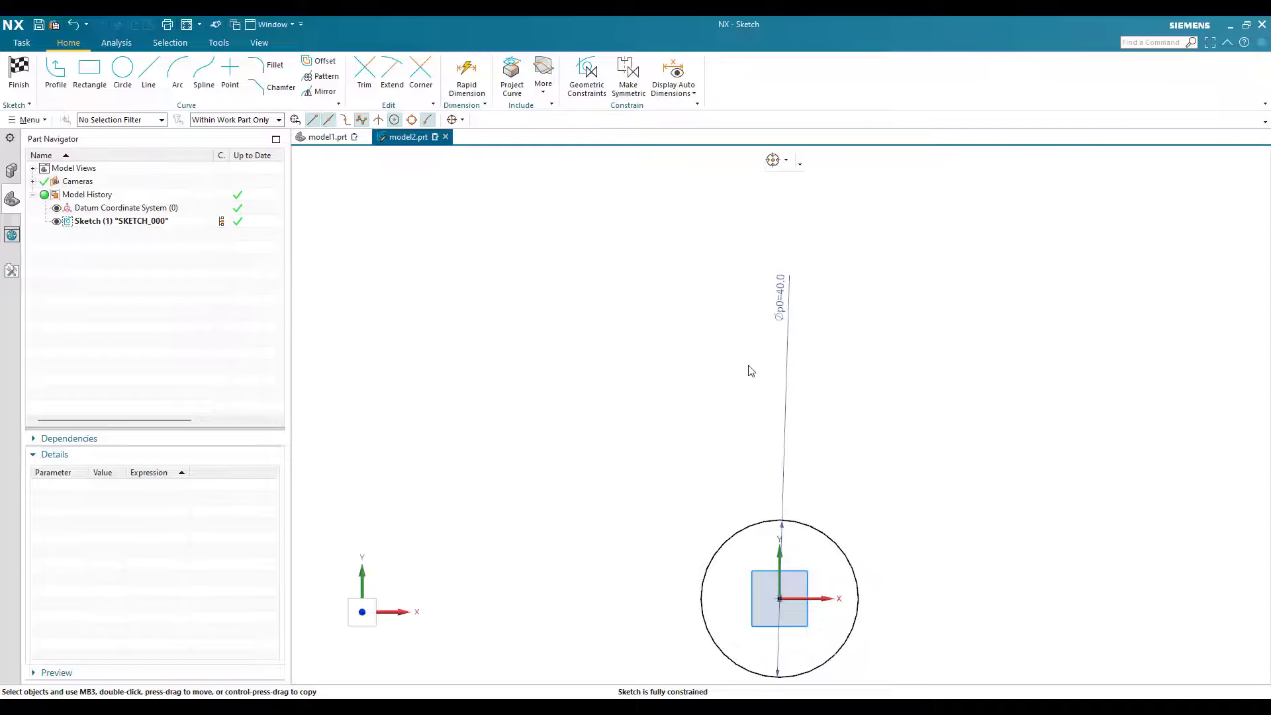
pyautogui.hotkey('ctrl', 'q')
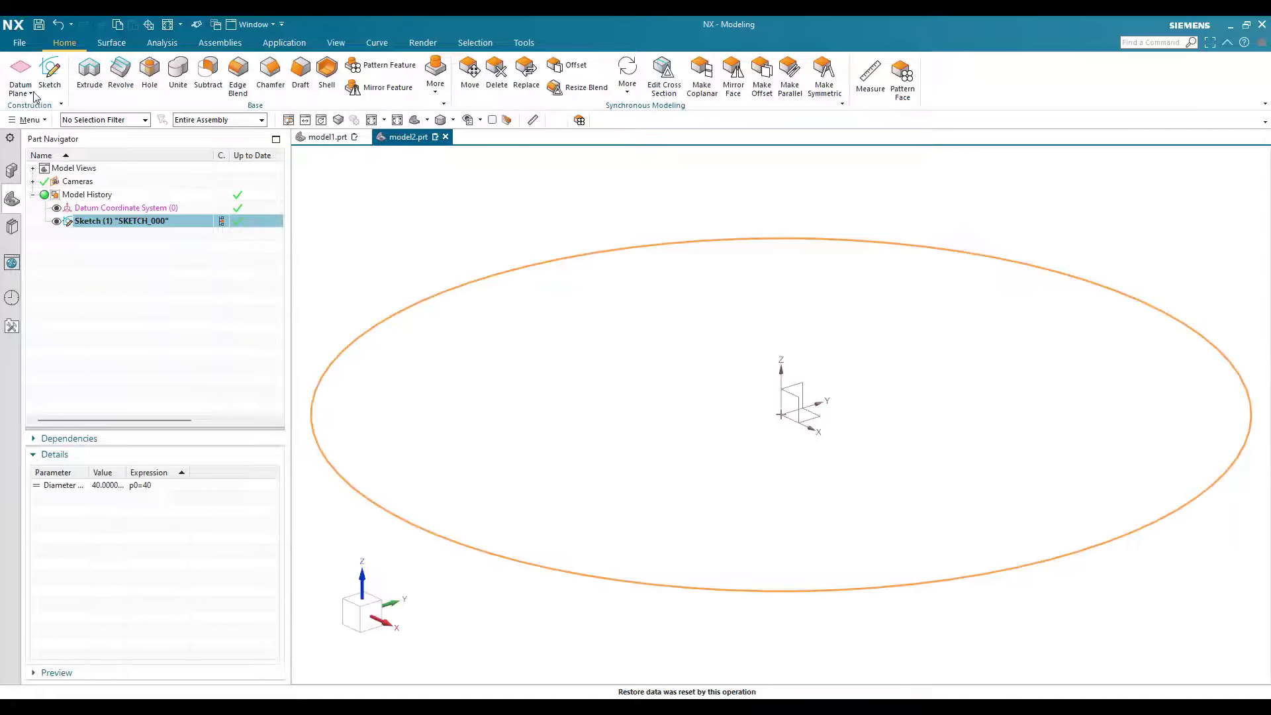
# Step: Create a datum plane offset 45 mm above the XY plane
pyautogui.click(469, 242)
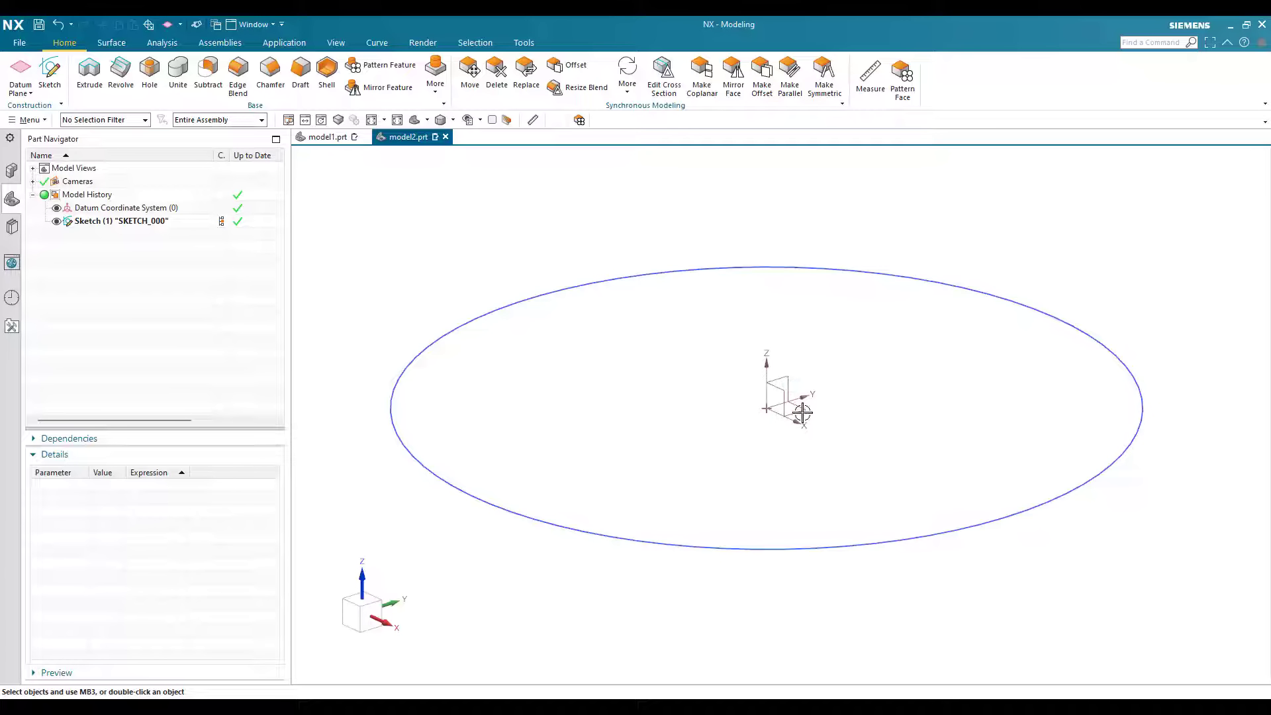
pyautogui.click(553, 318)
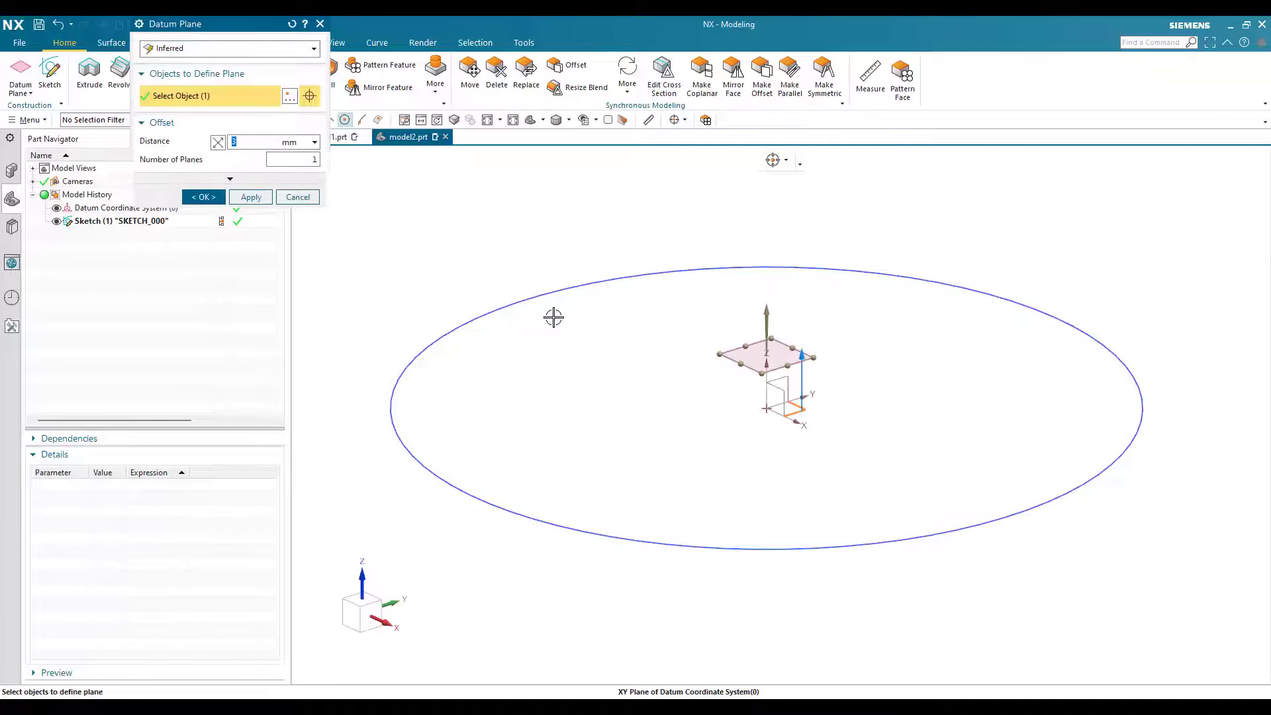
pyautogui.write('45')
pyautogui.press('Return')
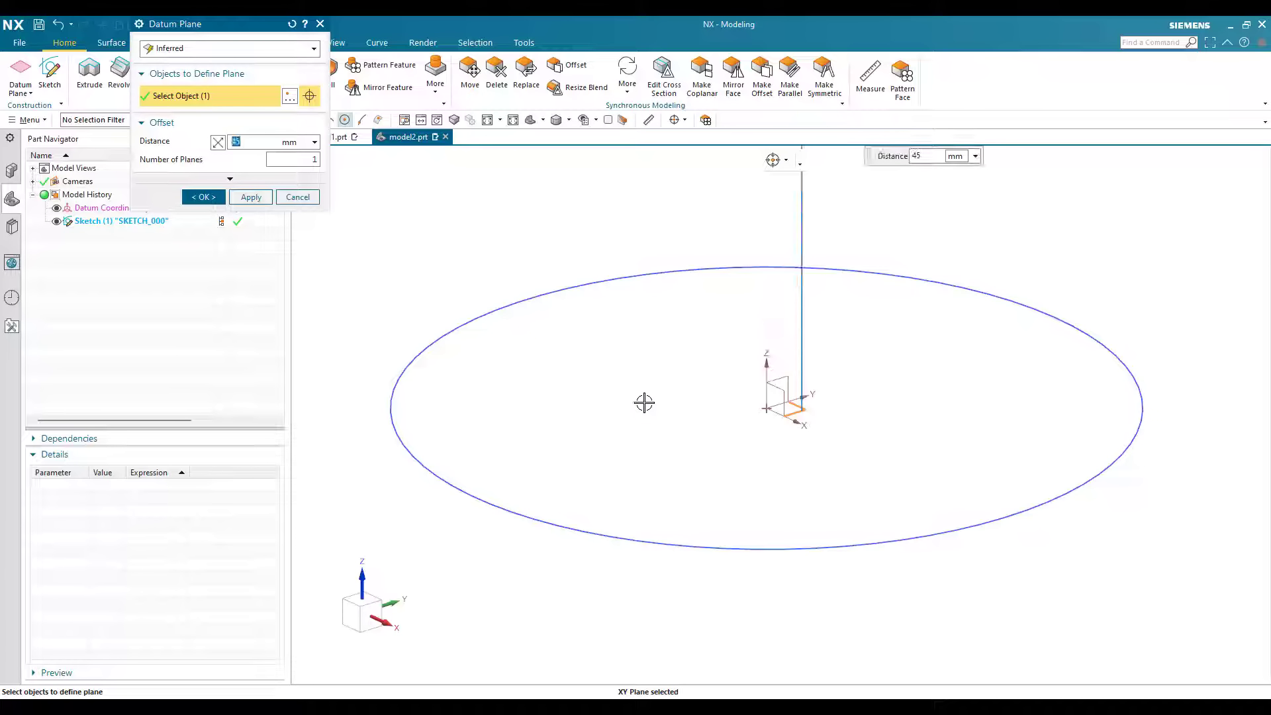
pyautogui.scroll(-8, 642, 301)
pyautogui.scroll(2, 571, 261)
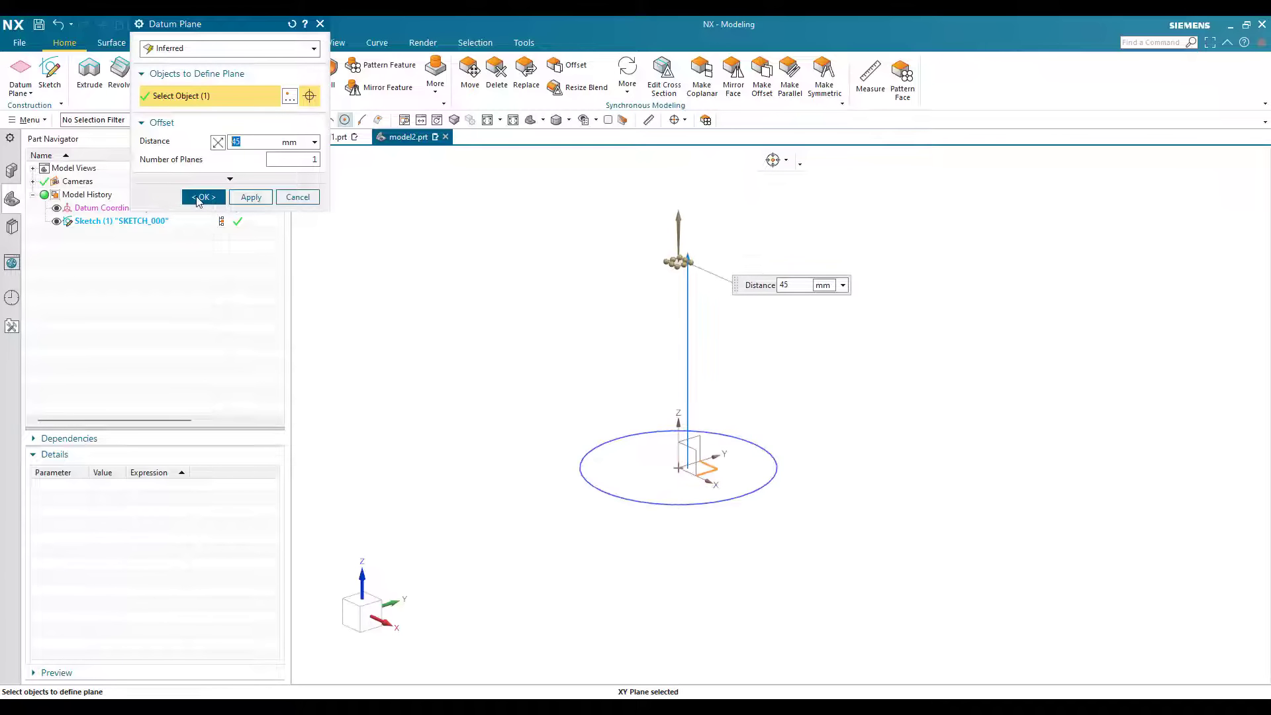
pyautogui.click(197, 199)
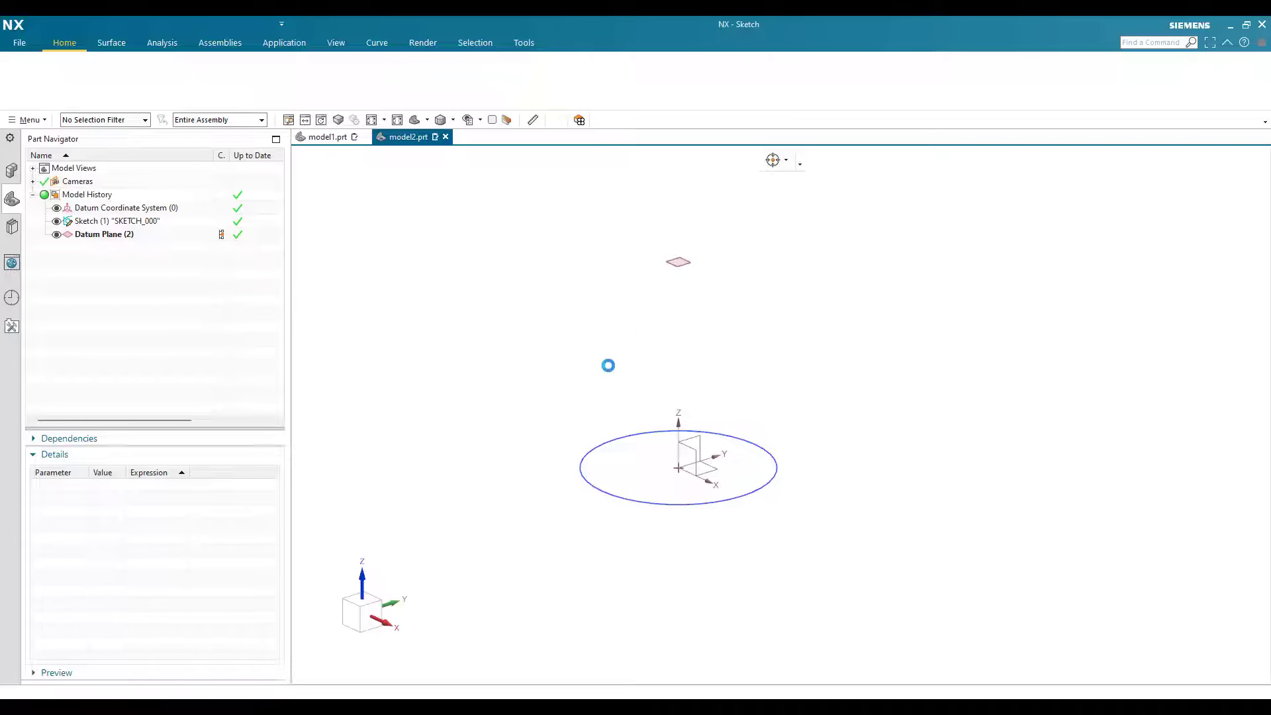
# Step: Sketch a 55 mm diameter circle centred on the origin of the offset datum plane and finish the sketch
pyautogui.middleClick(614, 371)
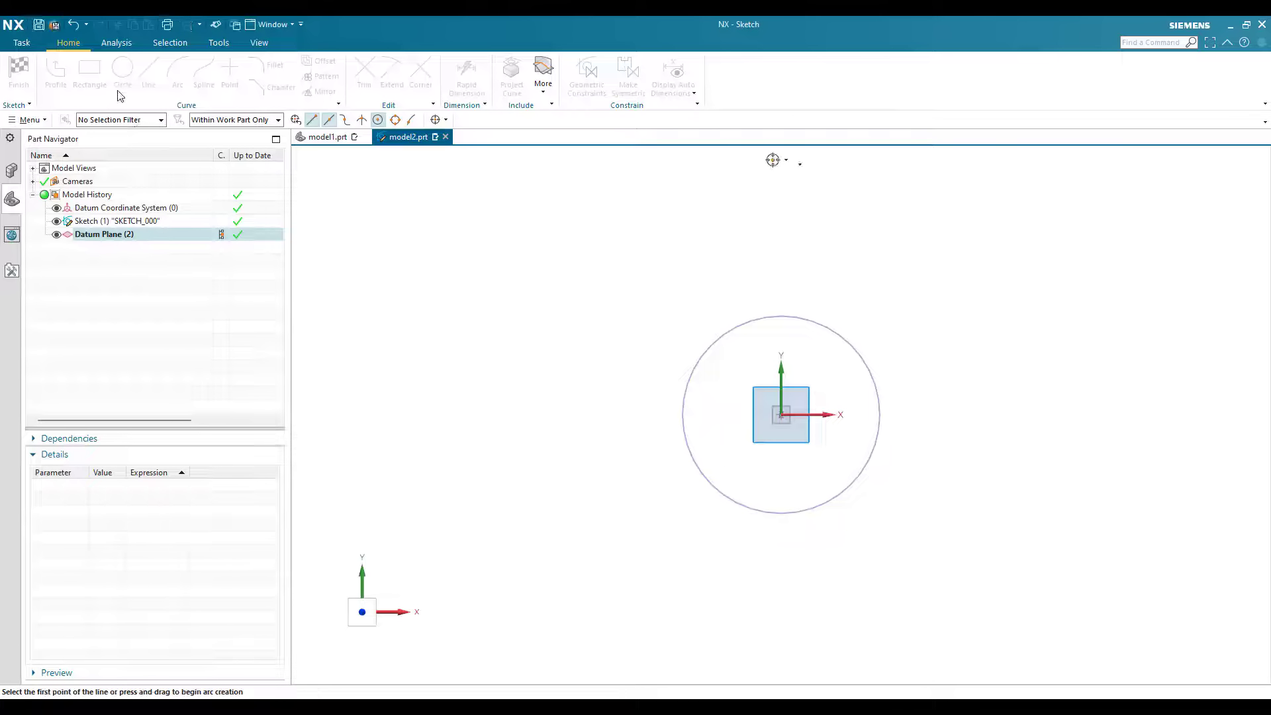
pyautogui.press('o')
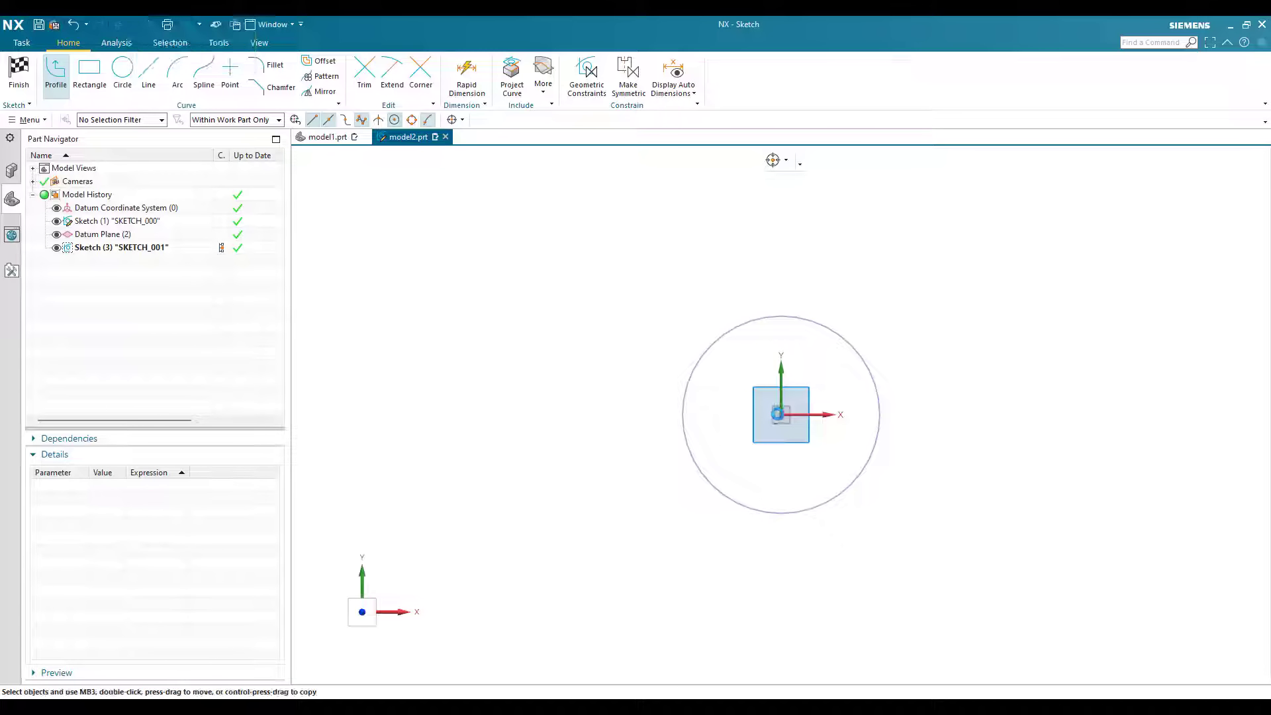
pyautogui.press('Return')
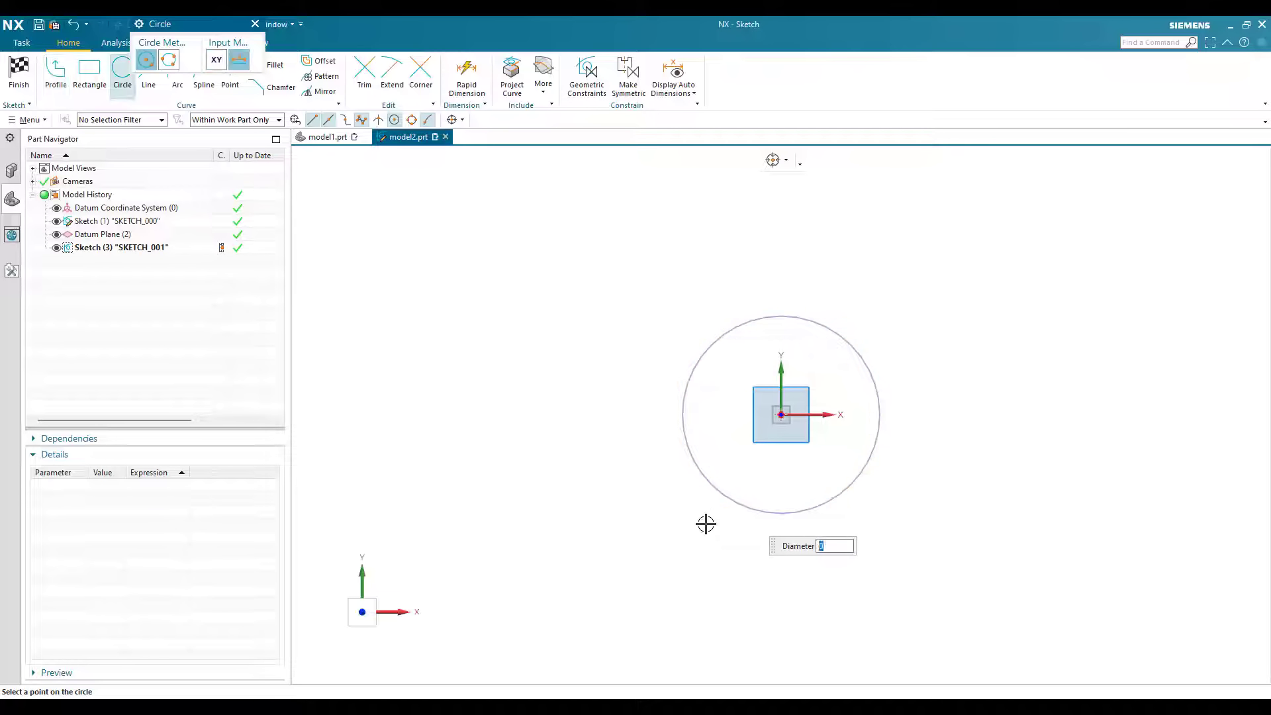
pyautogui.write('55')
pyautogui.press('Return')
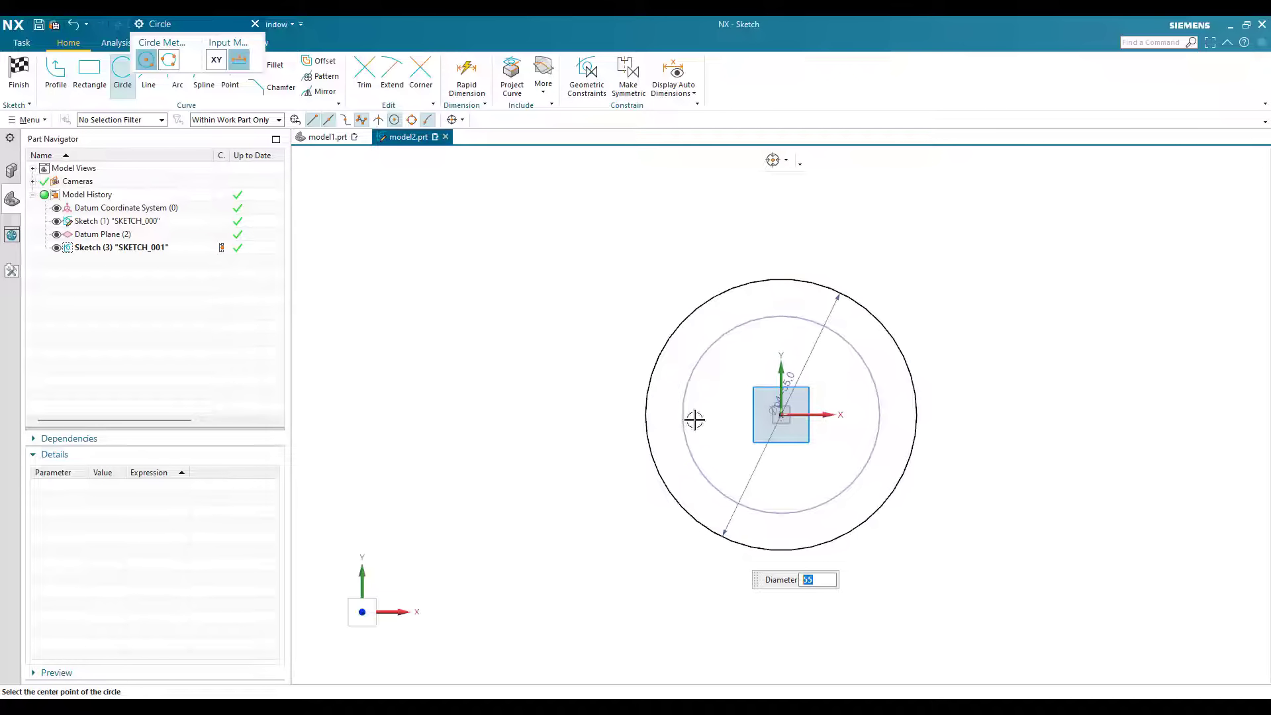
pyautogui.press('Escape')
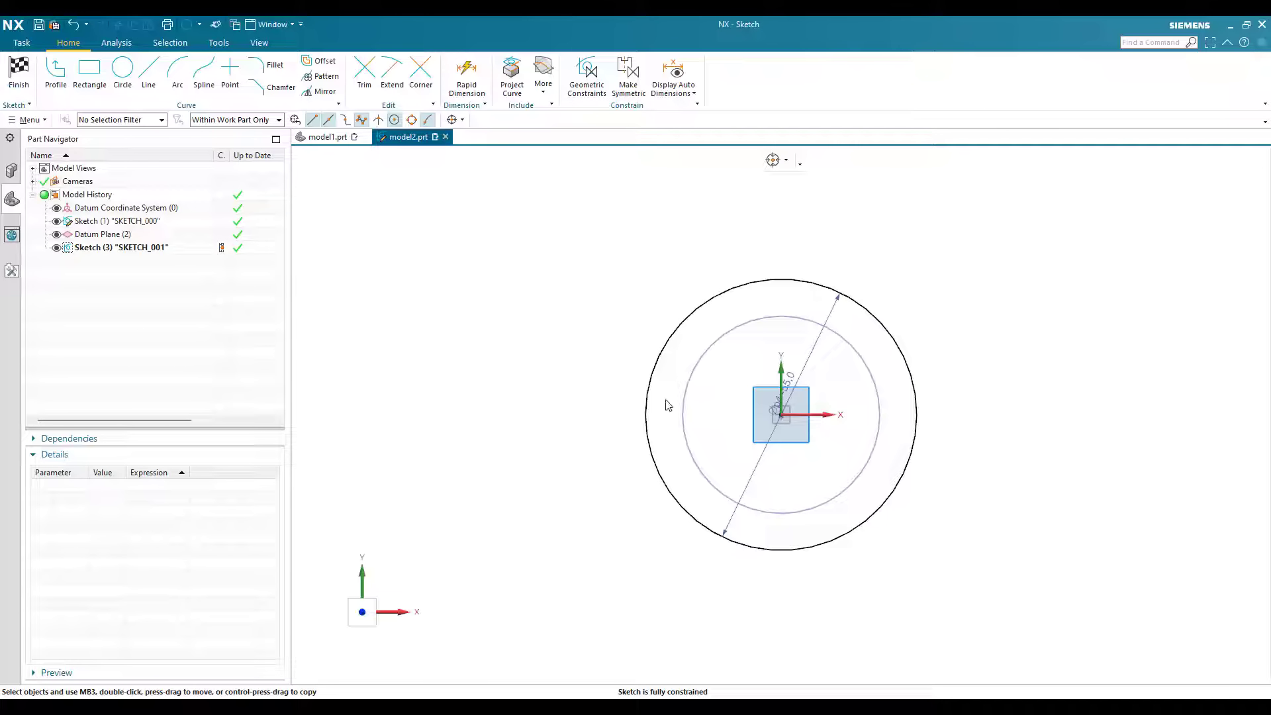
pyautogui.hotkey('ctrl', 'q')
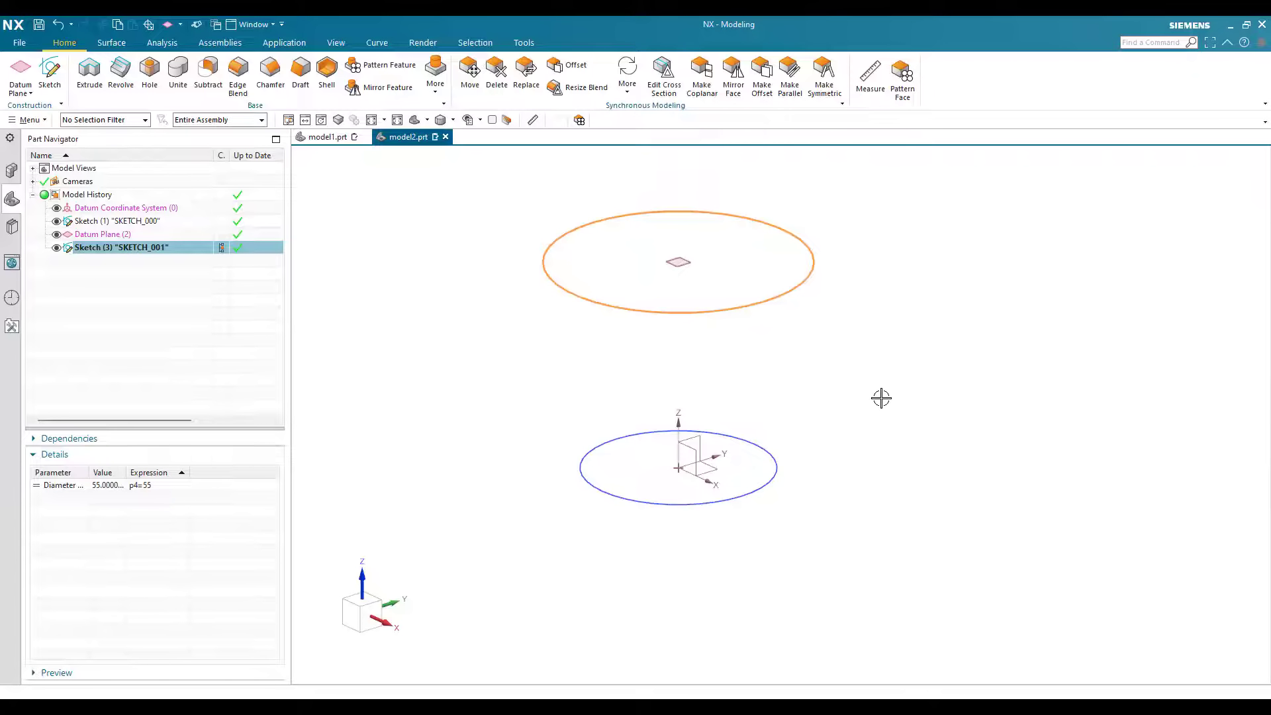
# Step: Create a second datum plane offset upward from the plane of the 55 mm circle
pyautogui.scroll(-2, 773, 299)
pyautogui.click(12, 77)
pyautogui.scroll(3, 776, 291)
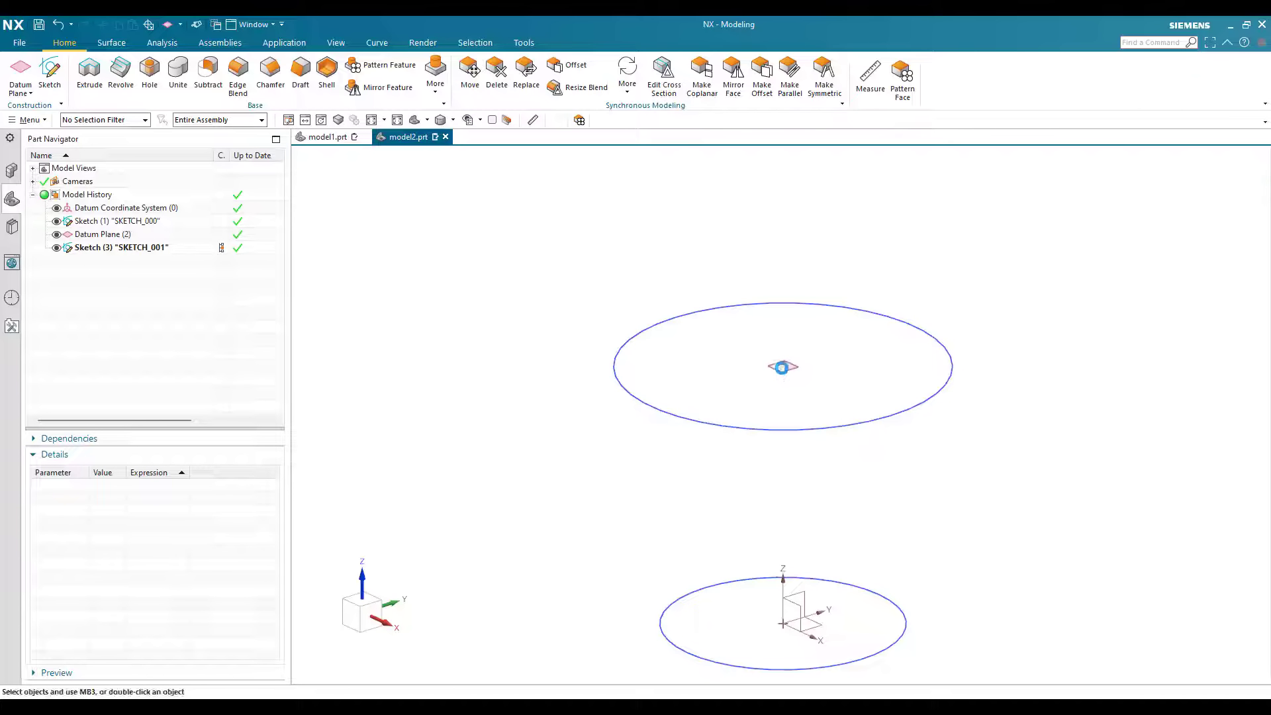
pyautogui.click(791, 408)
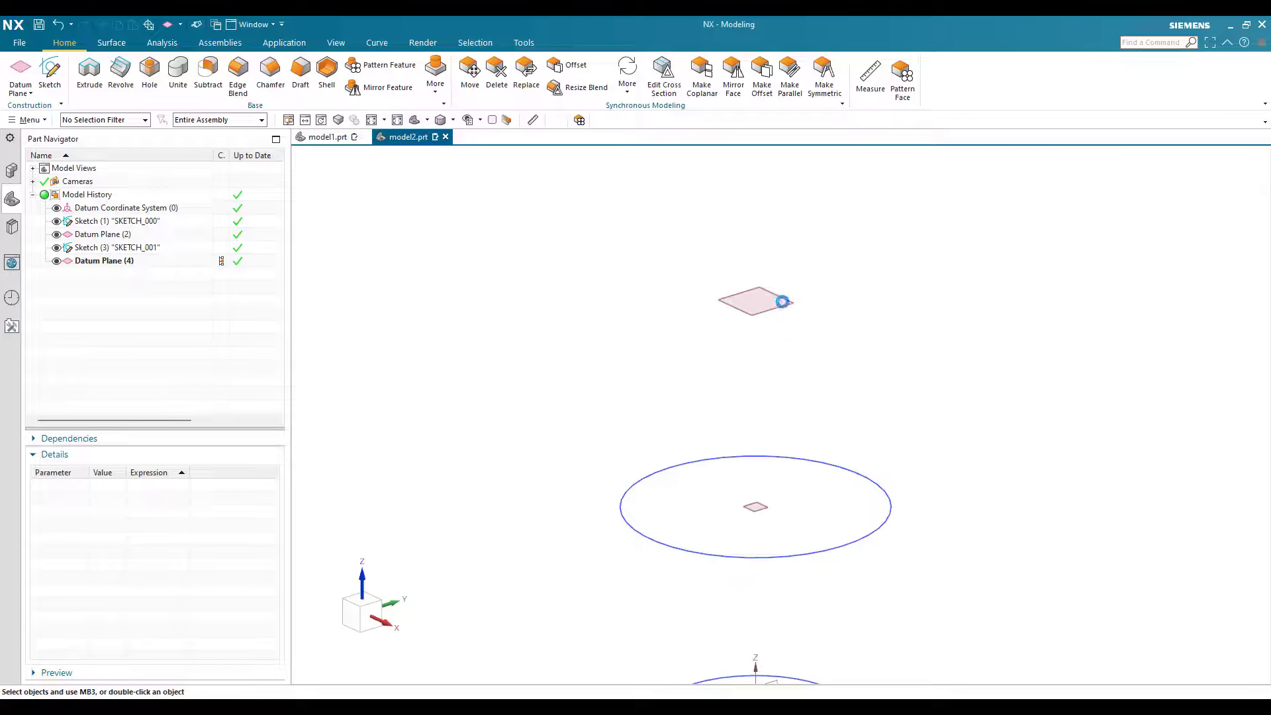
# Step: Sketch a 70 mm diameter circle centred on the origin of the uppermost datum plane and finish the sketch
pyautogui.click(782, 302)
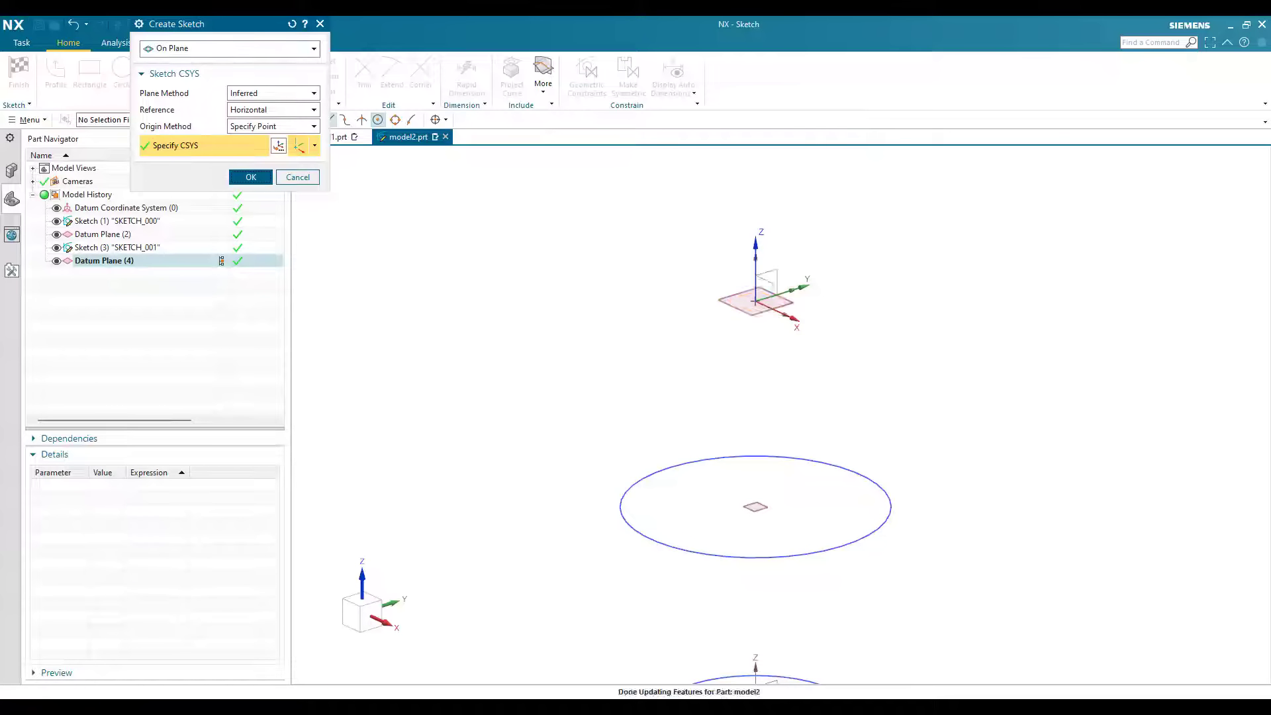
pyautogui.click(251, 177)
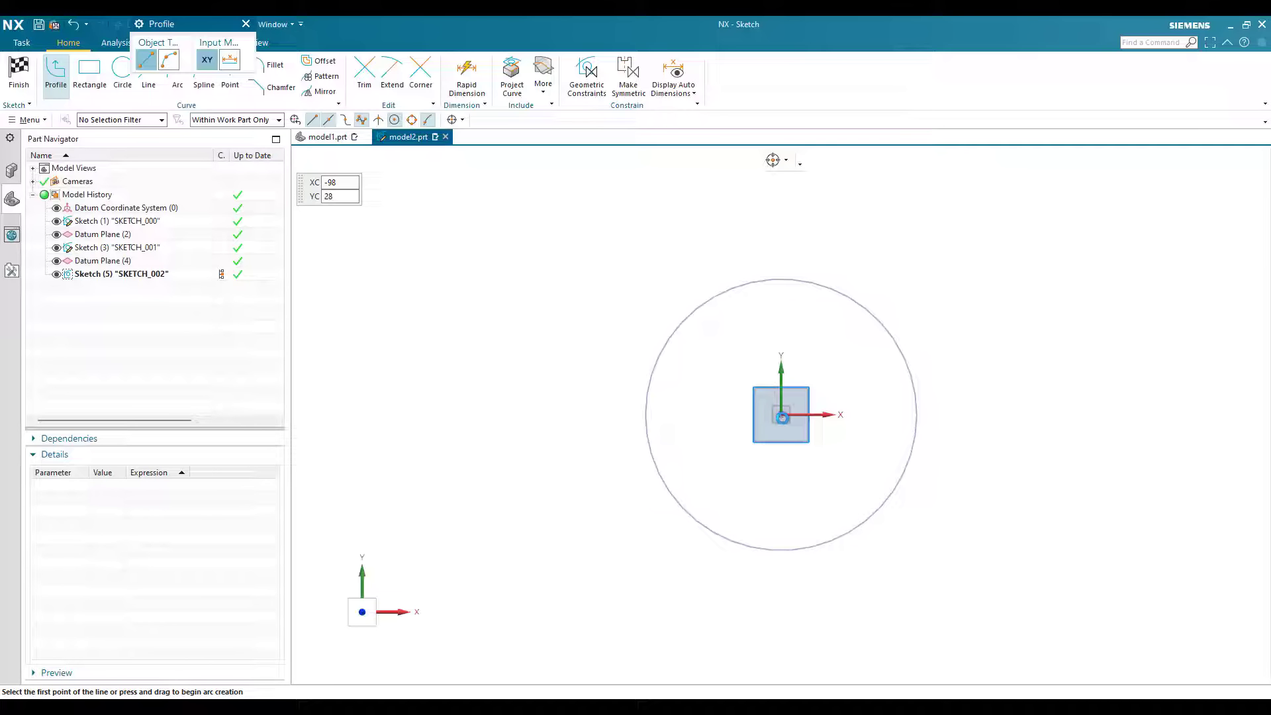
pyautogui.press('o')
pyautogui.press('Return')
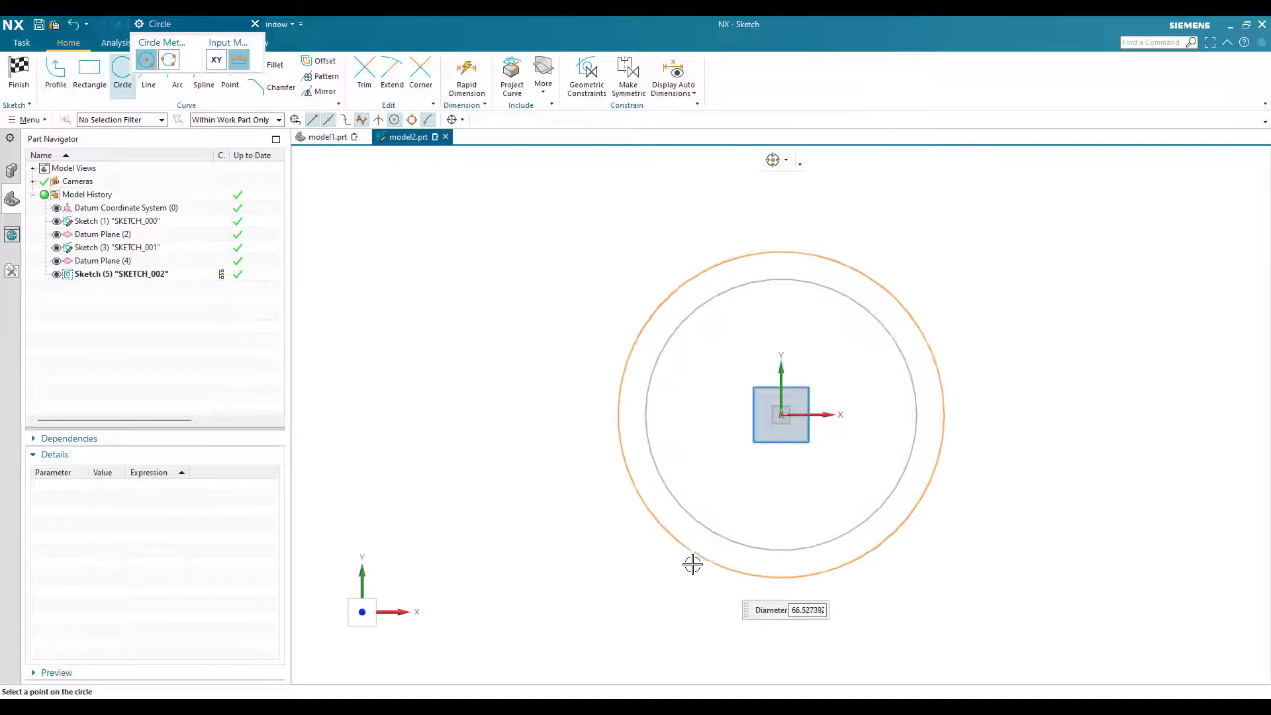
pyautogui.press('Return')
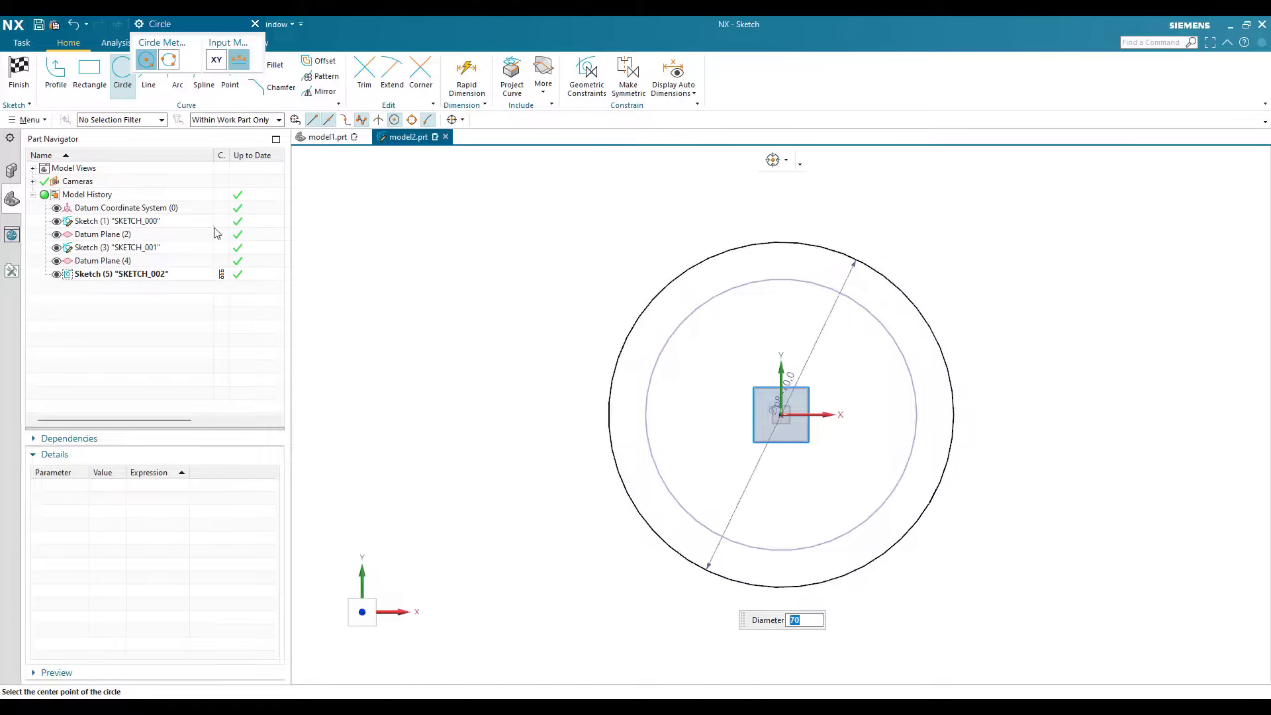
pyautogui.press('Escape')
pyautogui.hotkey('ctrl', 'q')
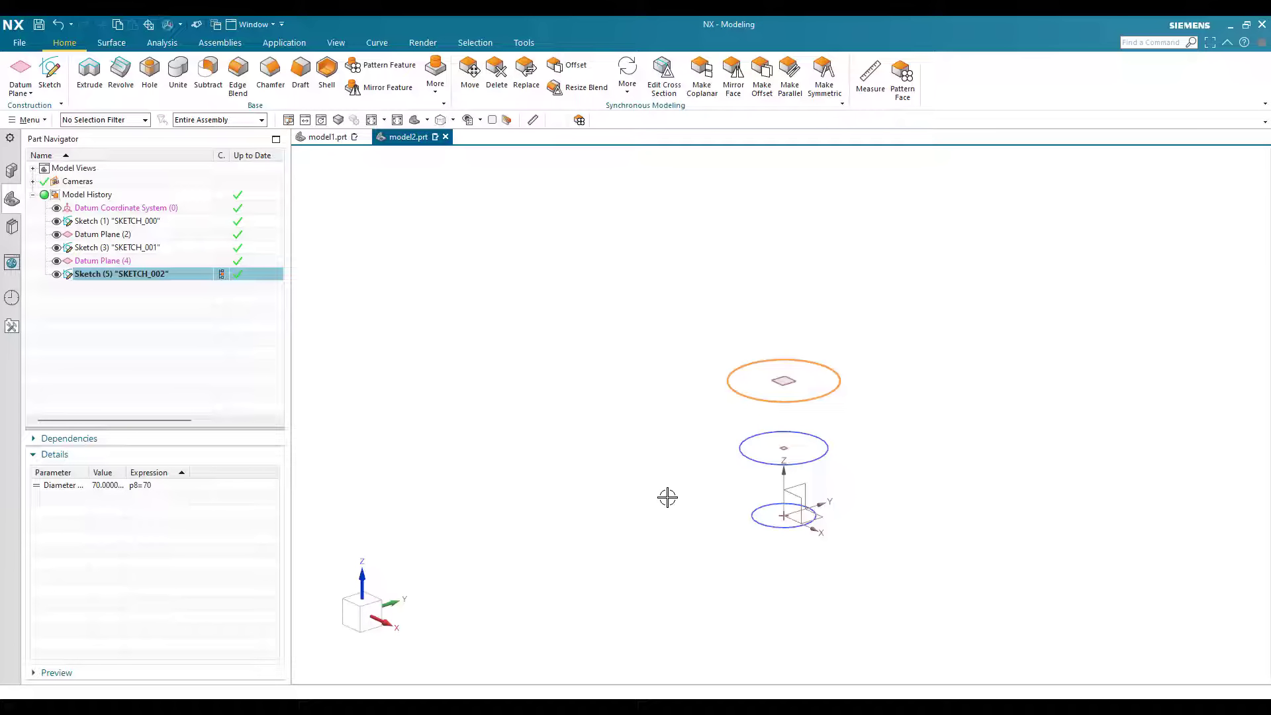
pyautogui.press('Escape')
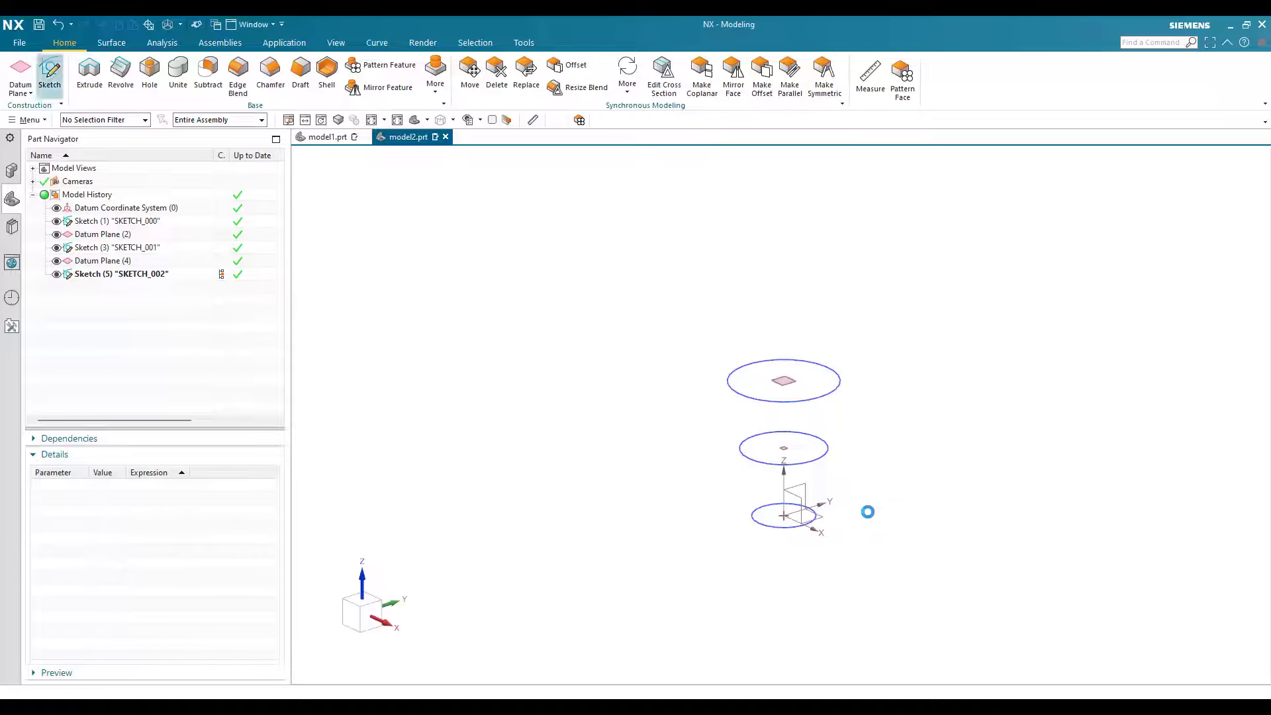
# Step: Open a new sketch on the vertical YZ plane through the origin
pyautogui.press('s')
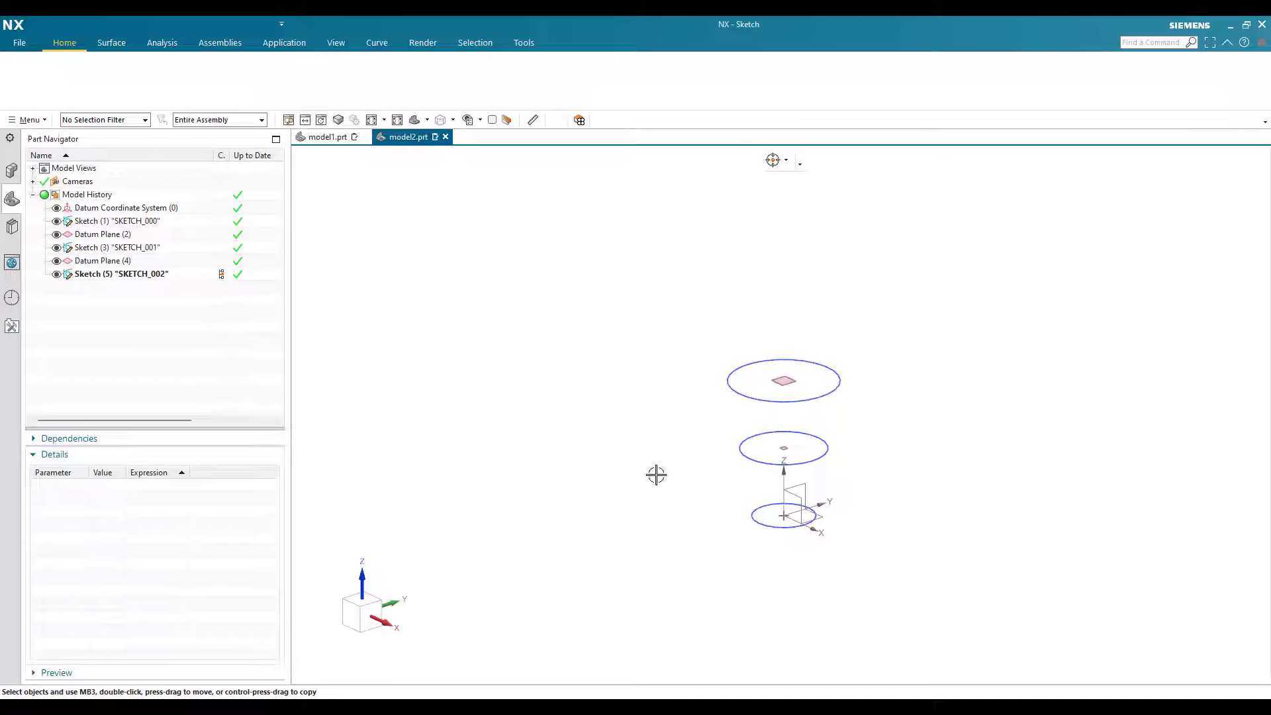
pyautogui.scroll(5, 665, 482)
pyautogui.click(662, 489)
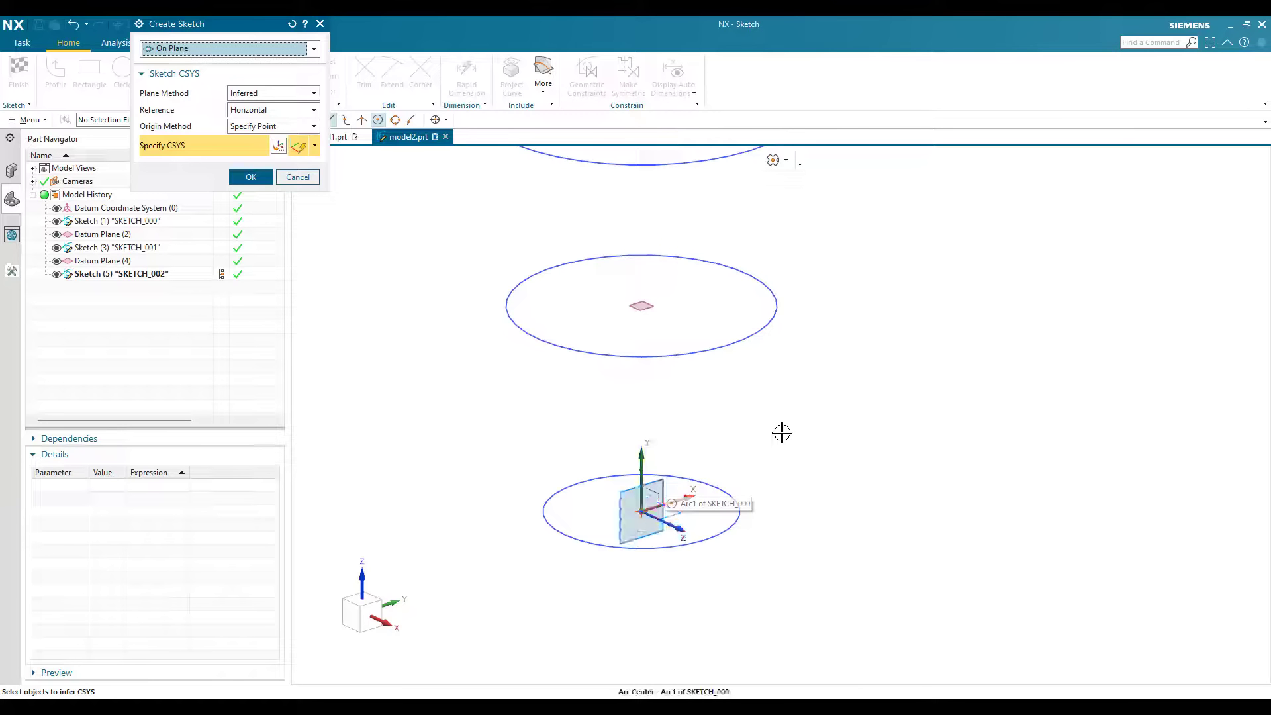
pyautogui.middleClick(737, 559)
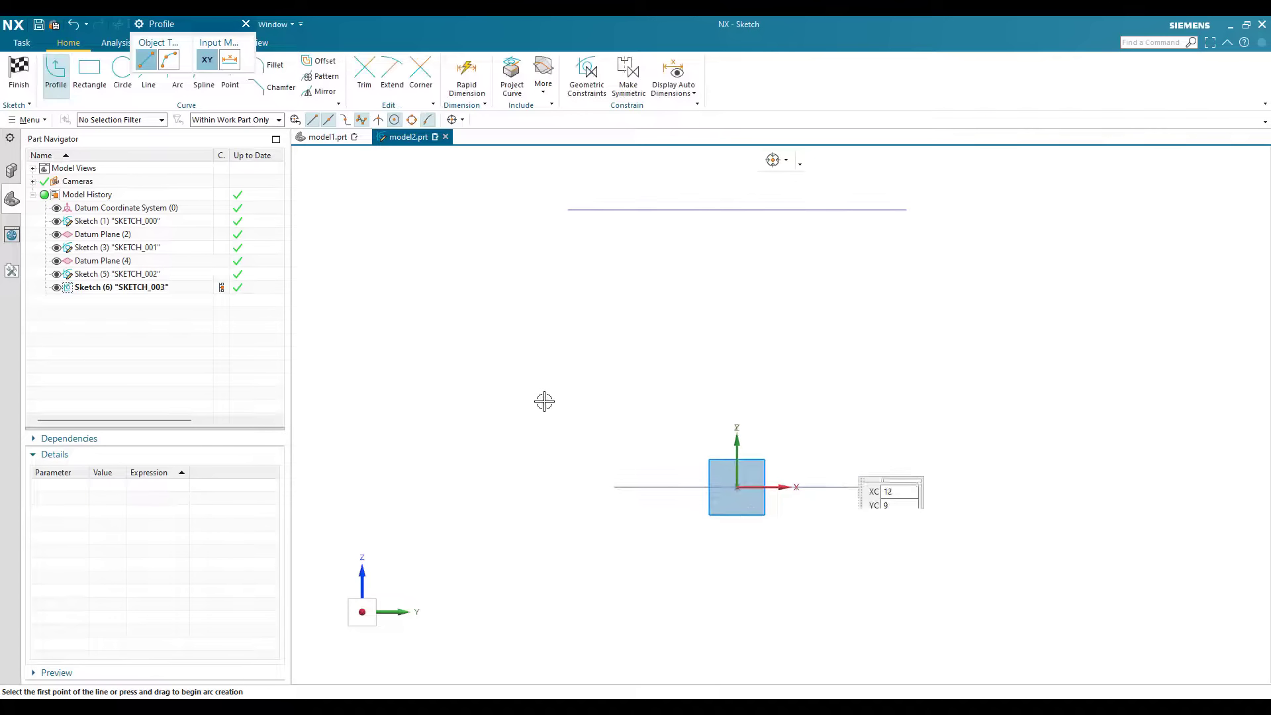
pyautogui.press('Escape')
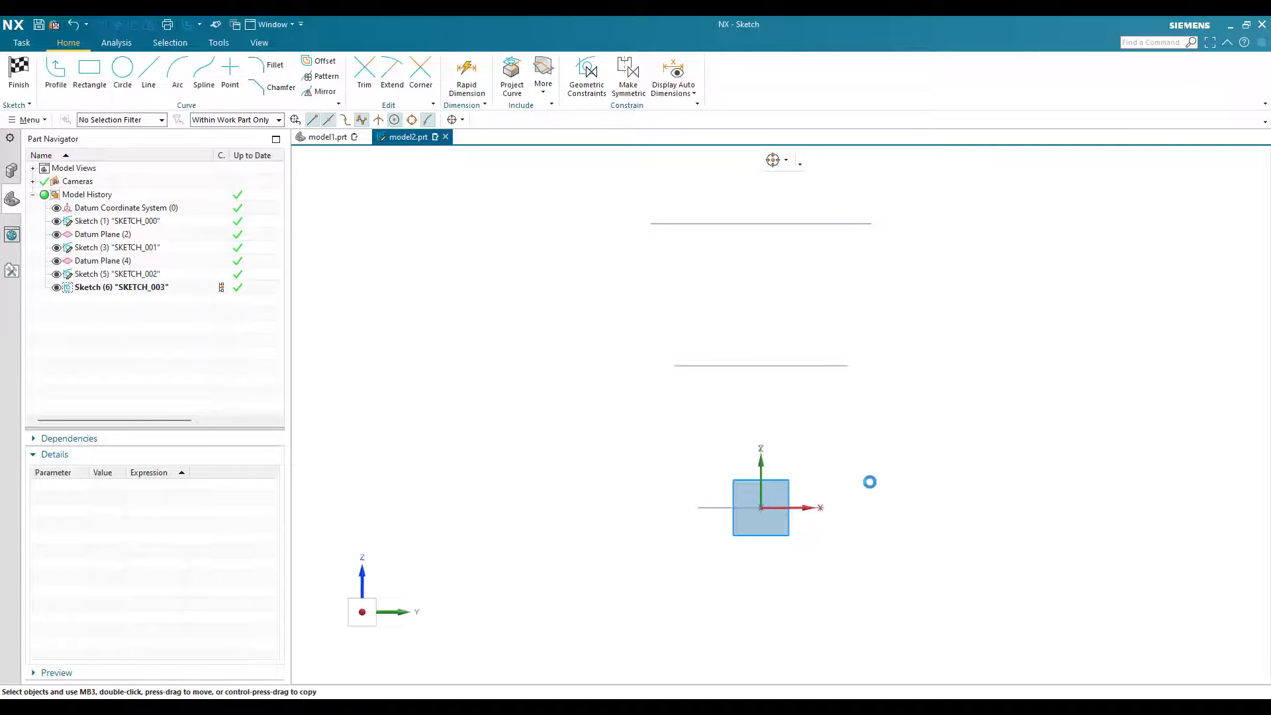
# Step: Sketch an outward-bulging arc starting level with the origin beyond the base circle, plus a tangent inward-curving arc continuing upward from its end
pyautogui.press('a')
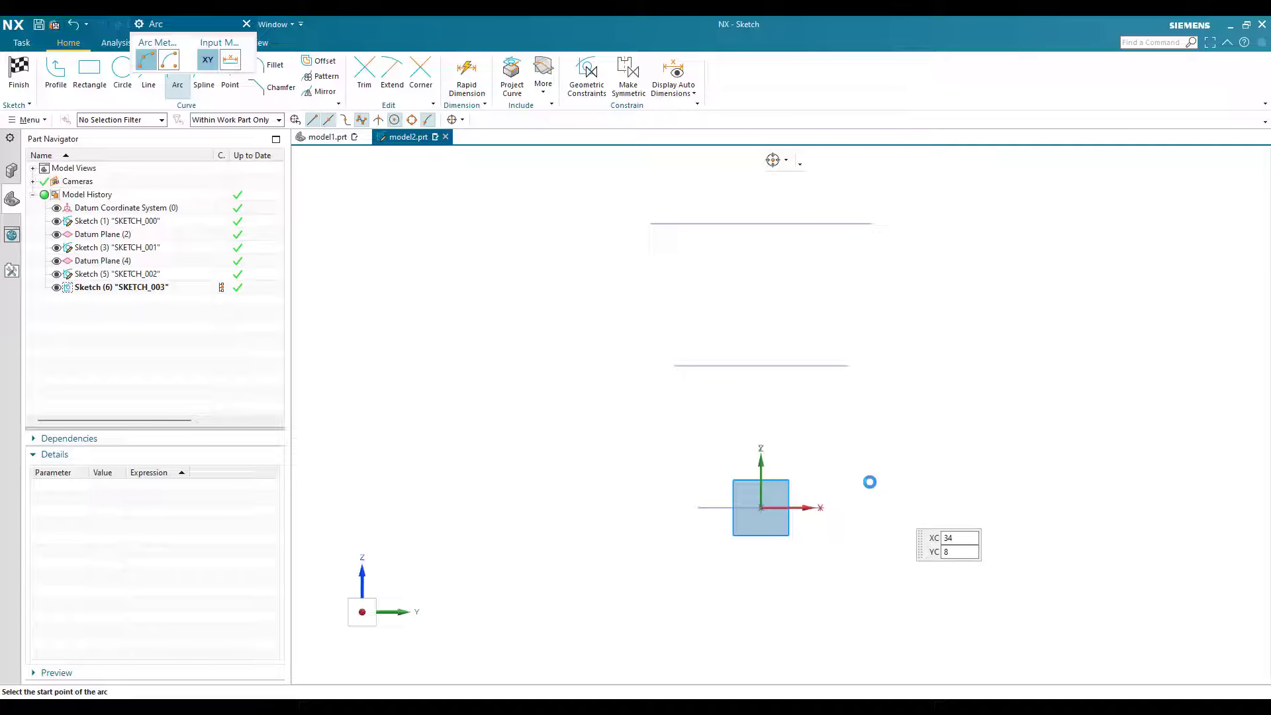
pyautogui.scroll(1, 869, 482)
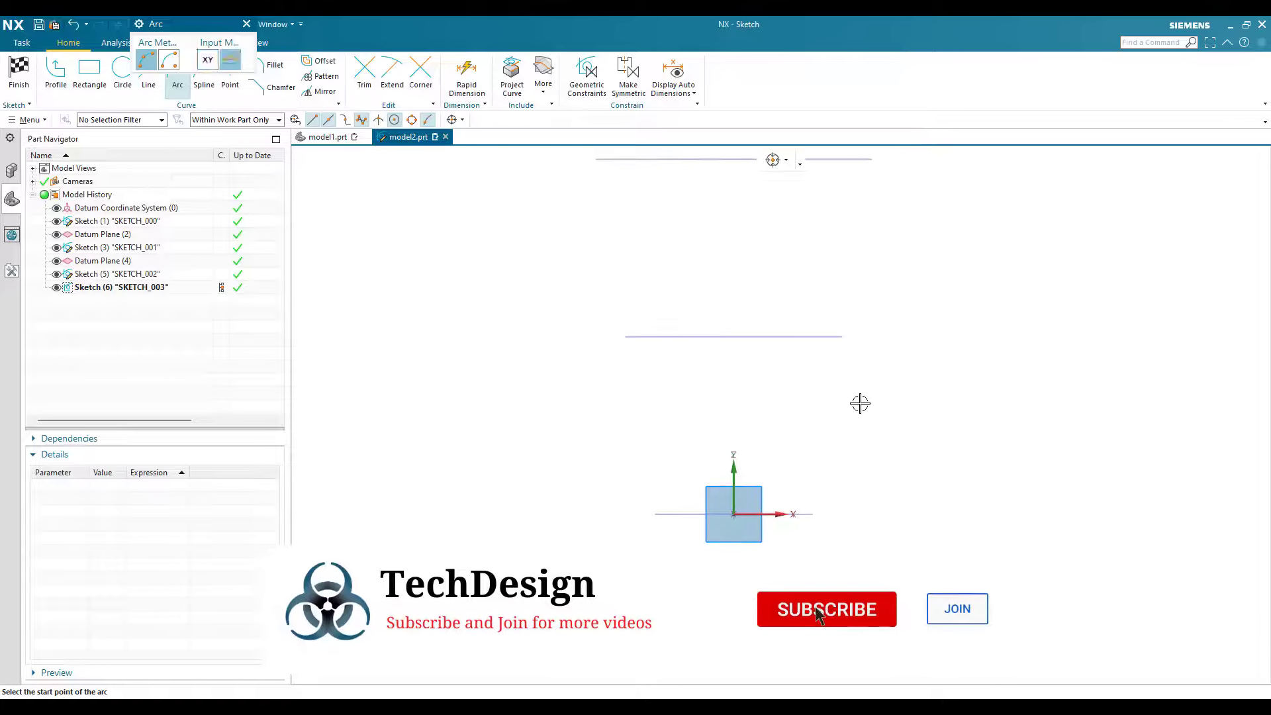
pyautogui.click(860, 514)
pyautogui.click(885, 398)
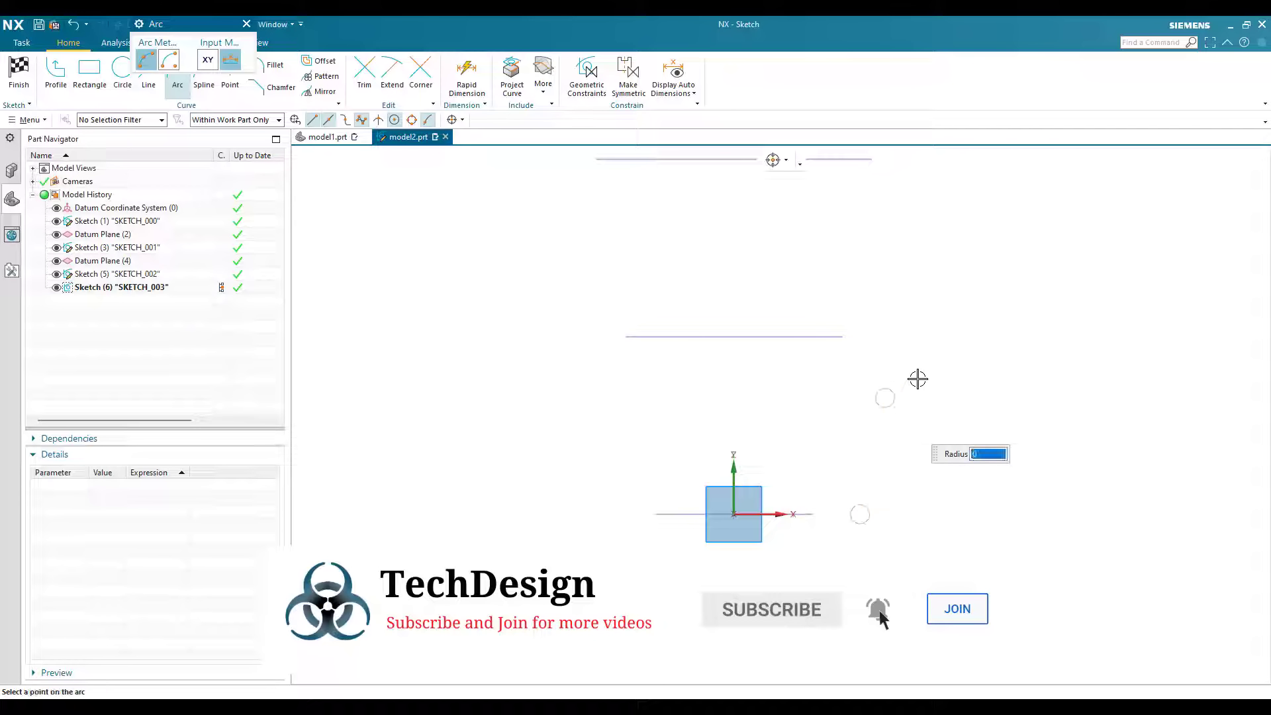
pyautogui.click(897, 427)
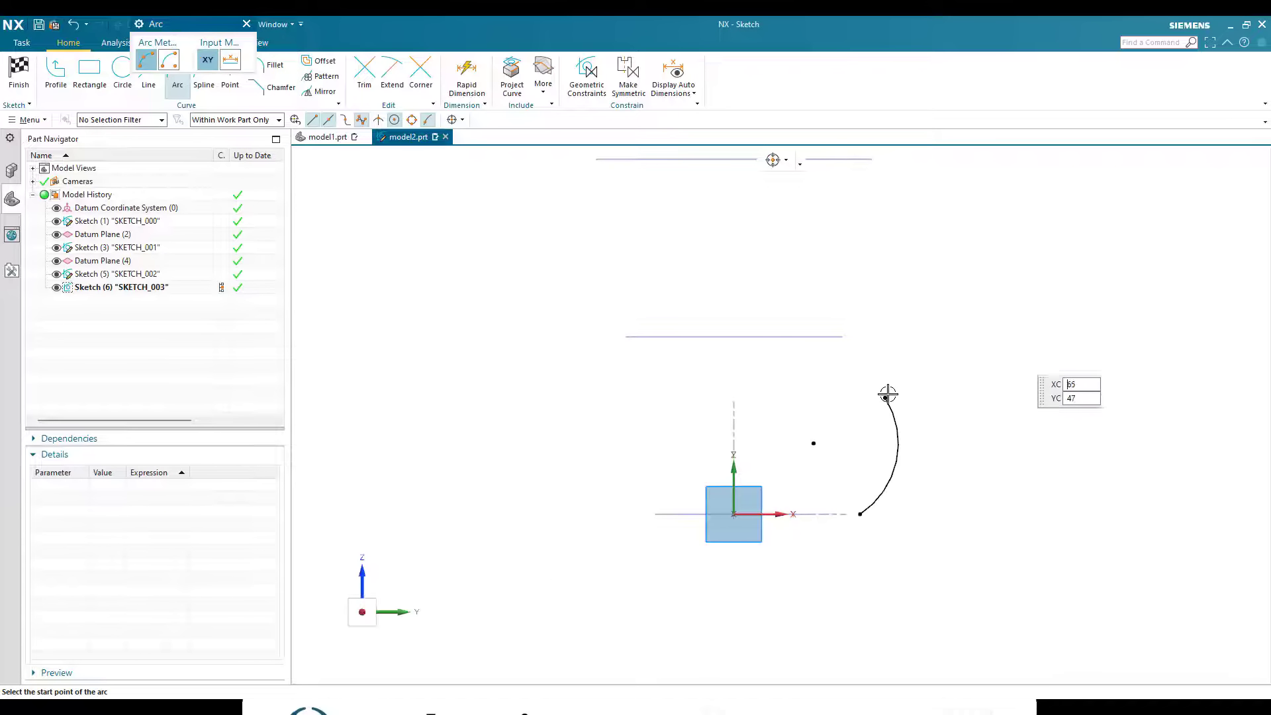
pyautogui.click(887, 395)
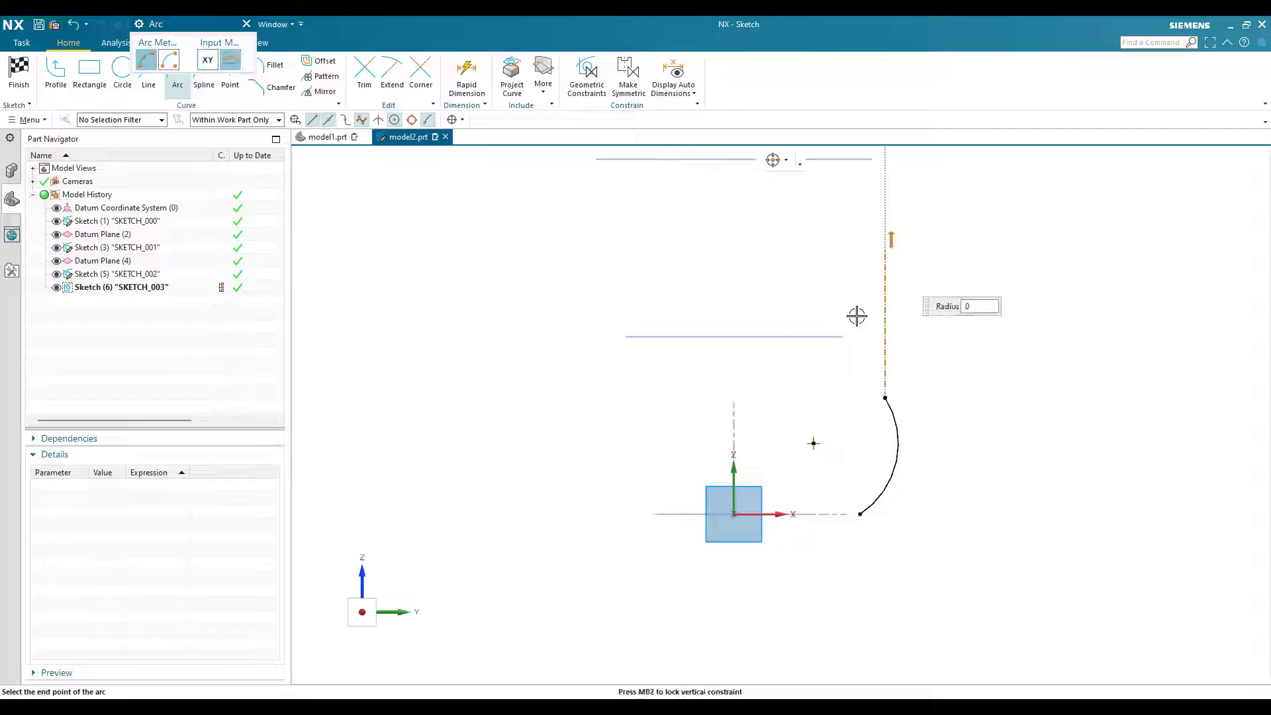
pyautogui.click(885, 247)
pyautogui.click(873, 318)
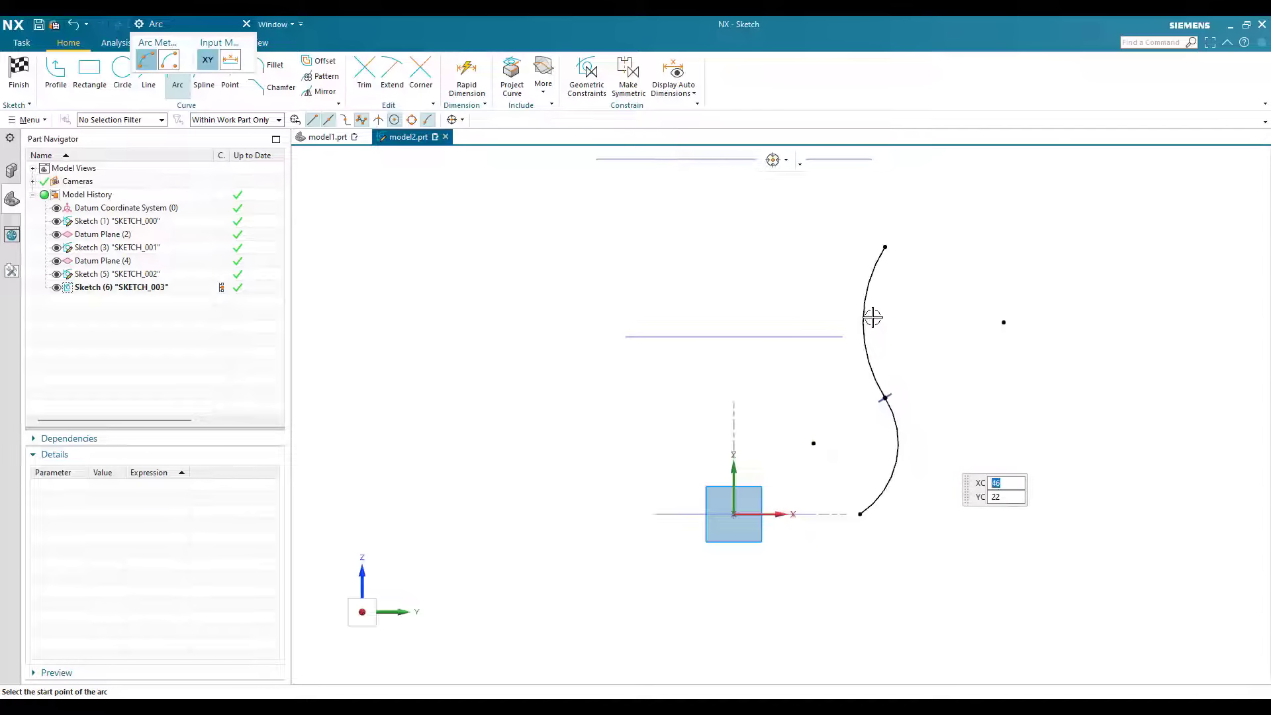
# Step: Add a third, outward-bulging arc tangent to the middle arc's upper end, reaching above the topmost circle, and finish drawing arcs
pyautogui.scroll(-1, 916, 426)
pyautogui.scroll(4, 908, 257)
pyautogui.click(869, 318)
pyautogui.scroll(-3, 887, 364)
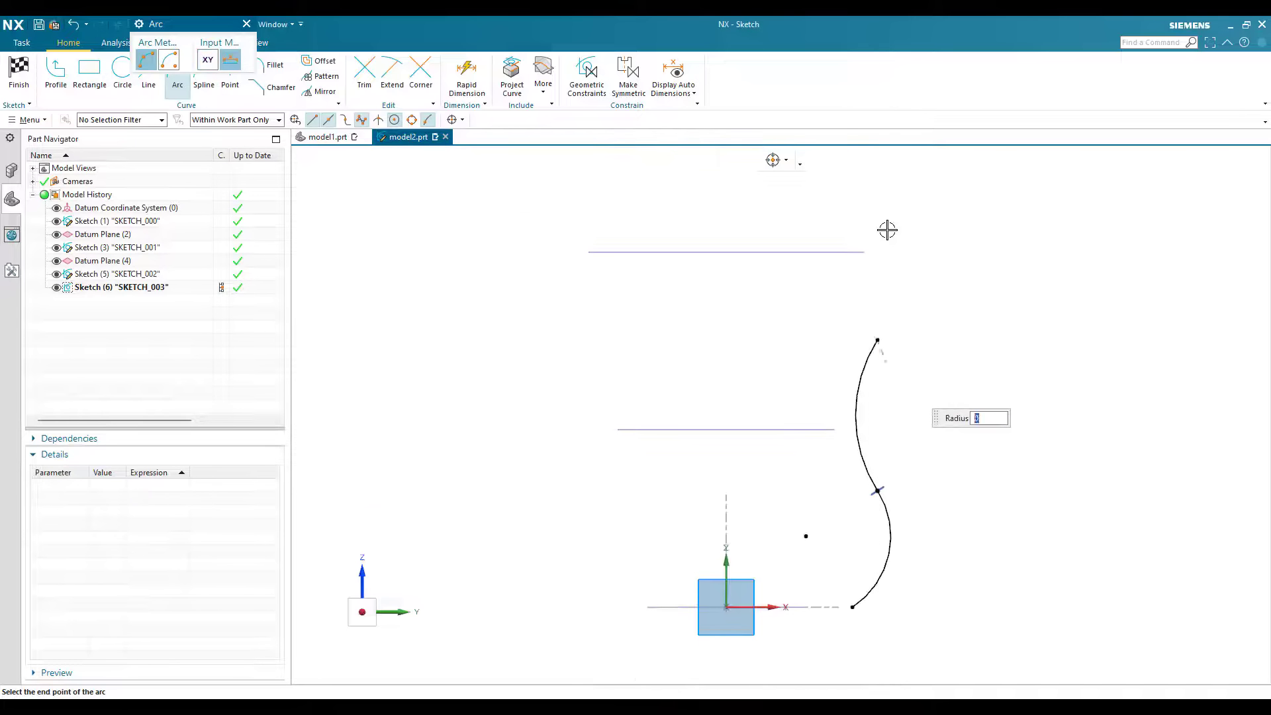
pyautogui.click(887, 252)
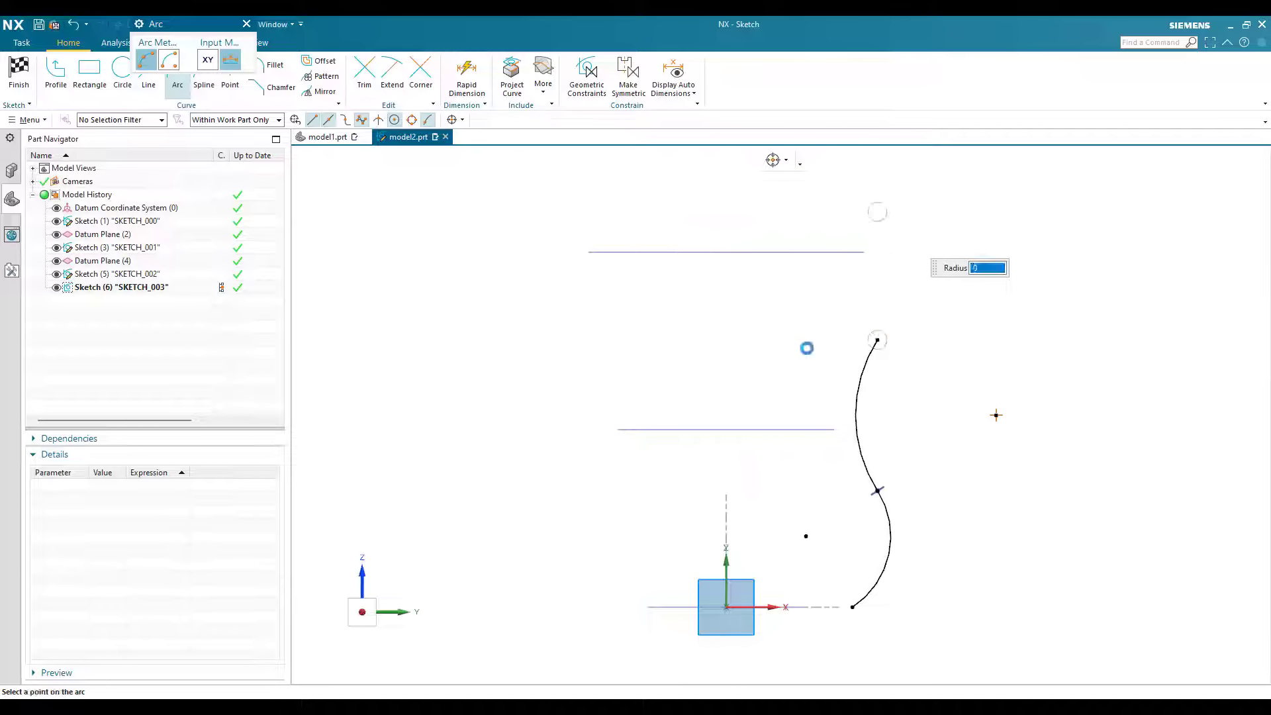
pyautogui.click(838, 268)
pyautogui.press('Escape')
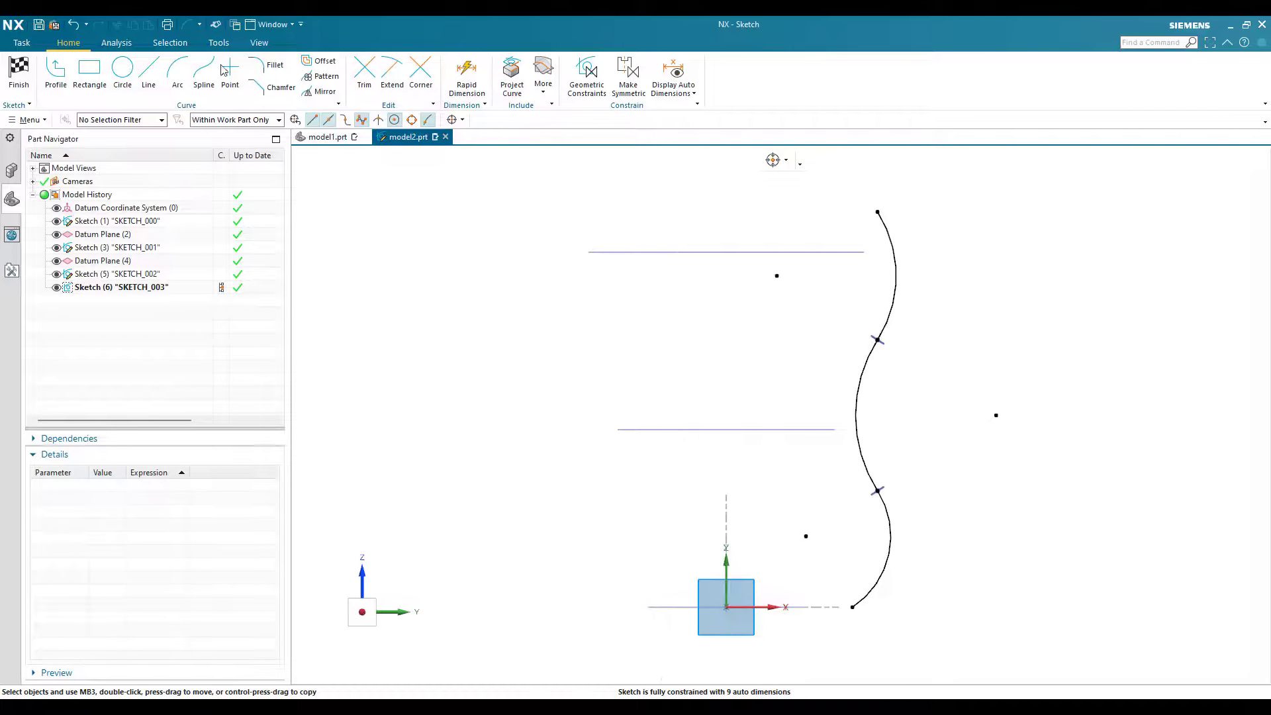
# Step: Sketch a vertical line about 12.5 mm long upward from the 70 mm circle's edge and convert it to a reference line
pyautogui.click(159, 71)
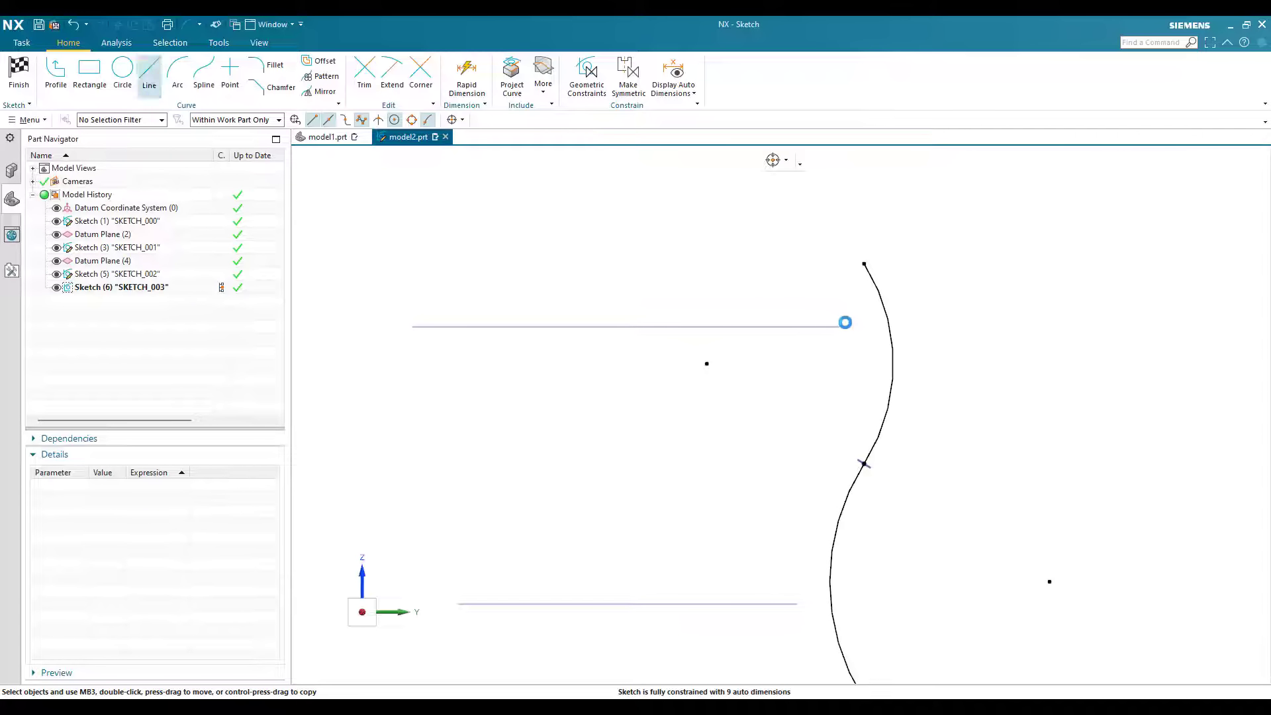
pyautogui.click(843, 326)
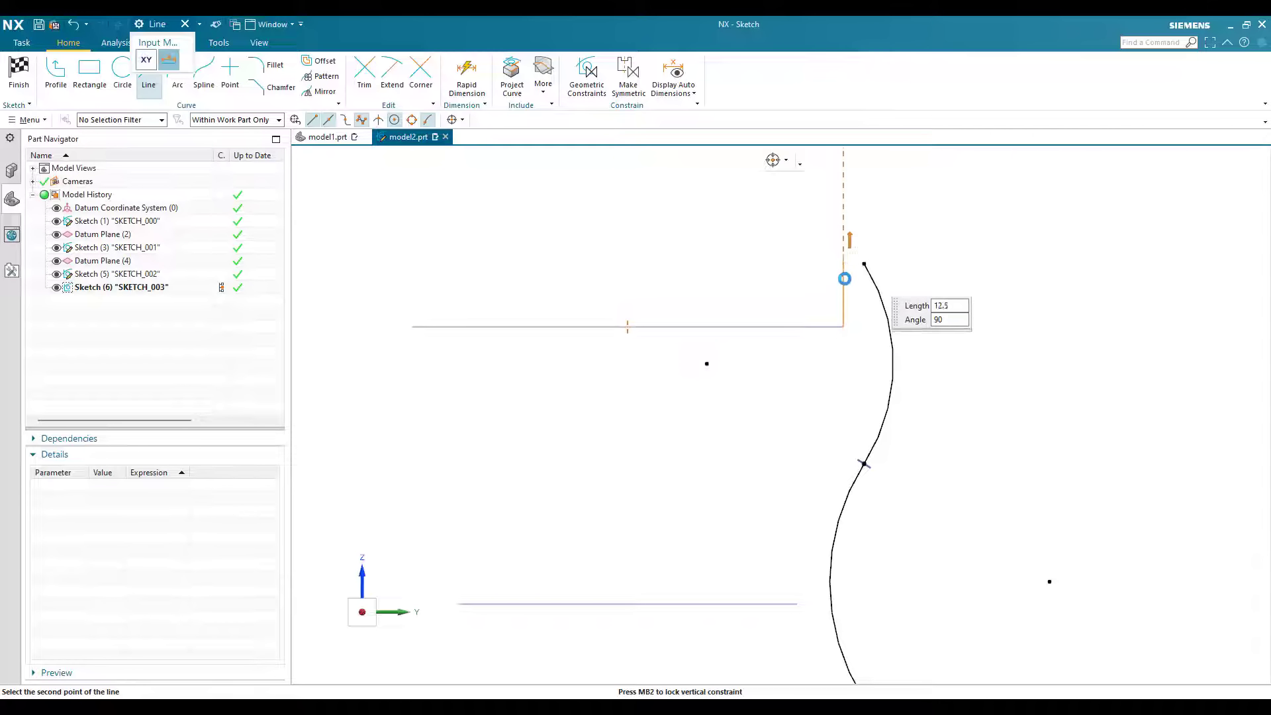
pyautogui.click(843, 267)
pyautogui.press('Escape')
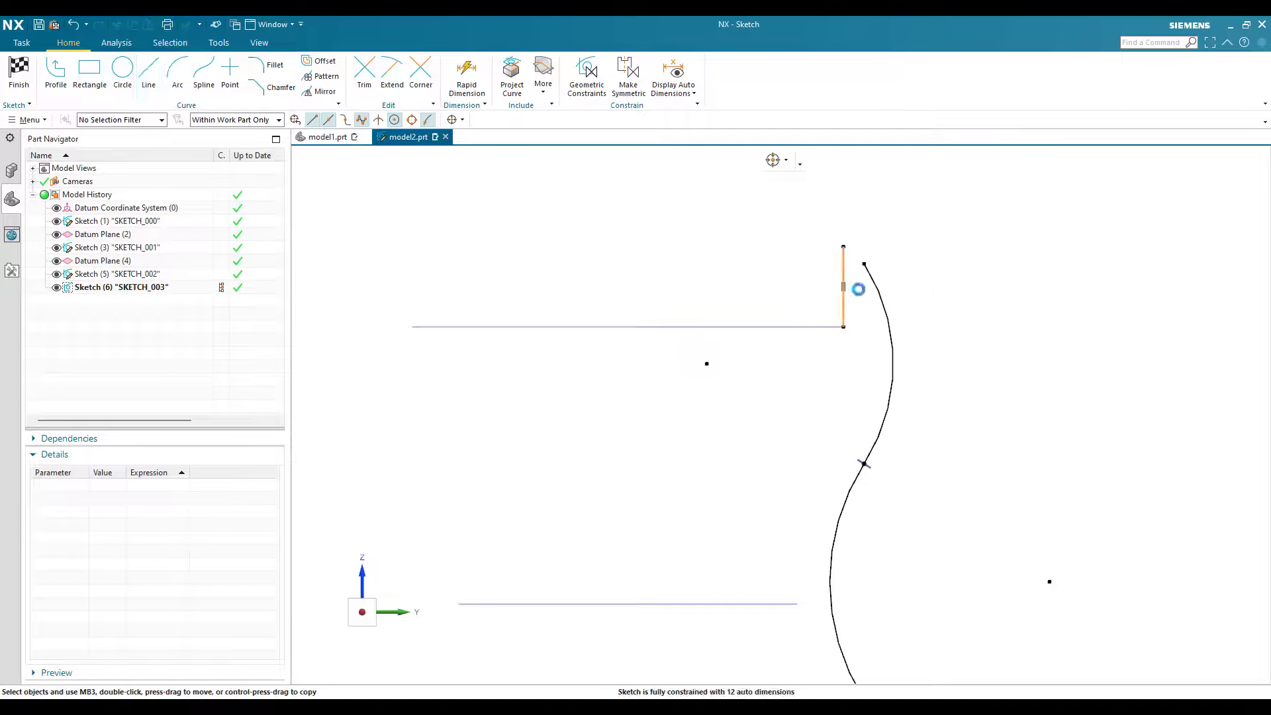
pyautogui.rightClick(858, 289)
pyautogui.click(887, 346)
# Step: Make the reference line's lower endpoint coincident with the upper end of the top arc
pyautogui.click(863, 266)
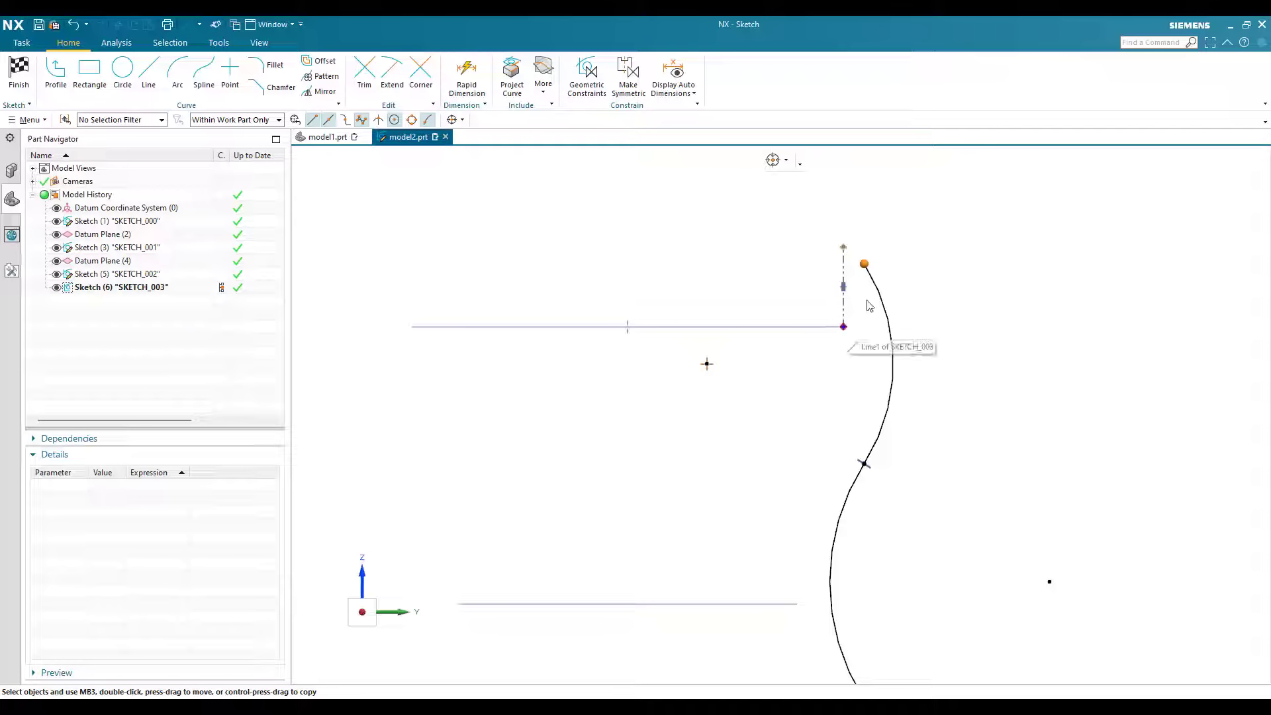
pyautogui.click(868, 306)
pyautogui.click(871, 300)
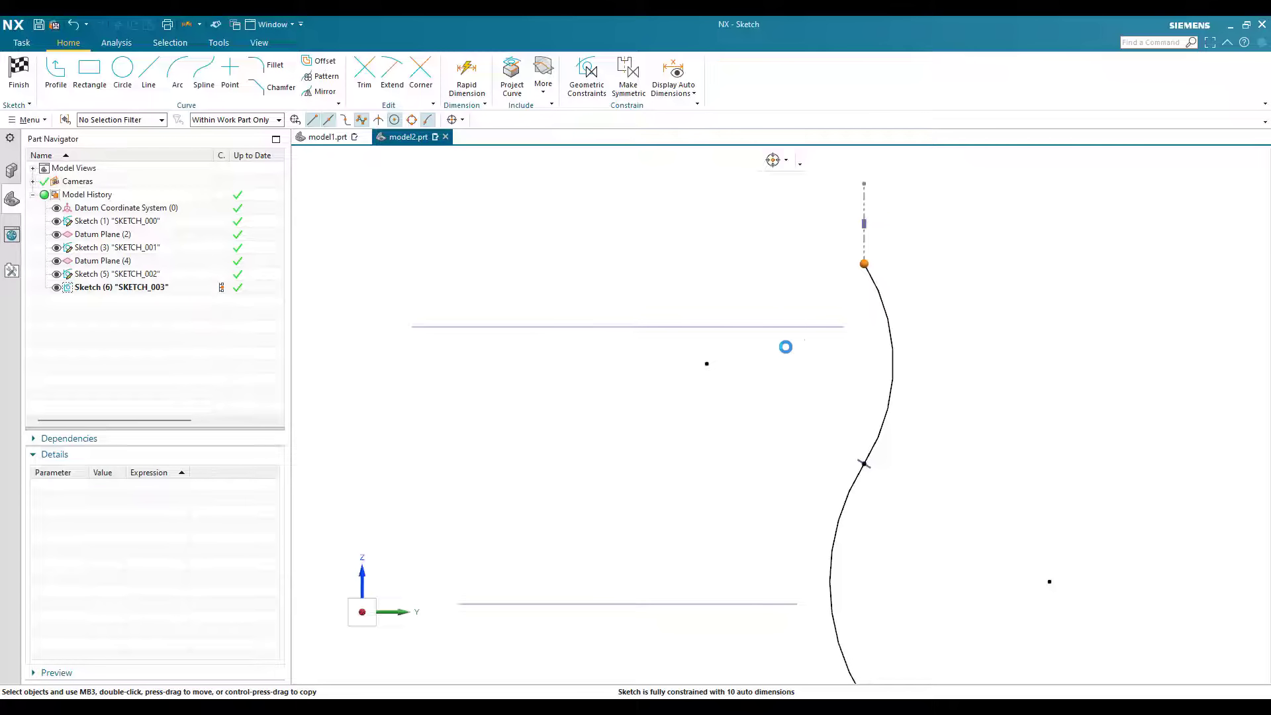
# Step: Dimension the horizontal distance from the vertical axis to the reference line as 35 mm
pyautogui.scroll(-5, 761, 391)
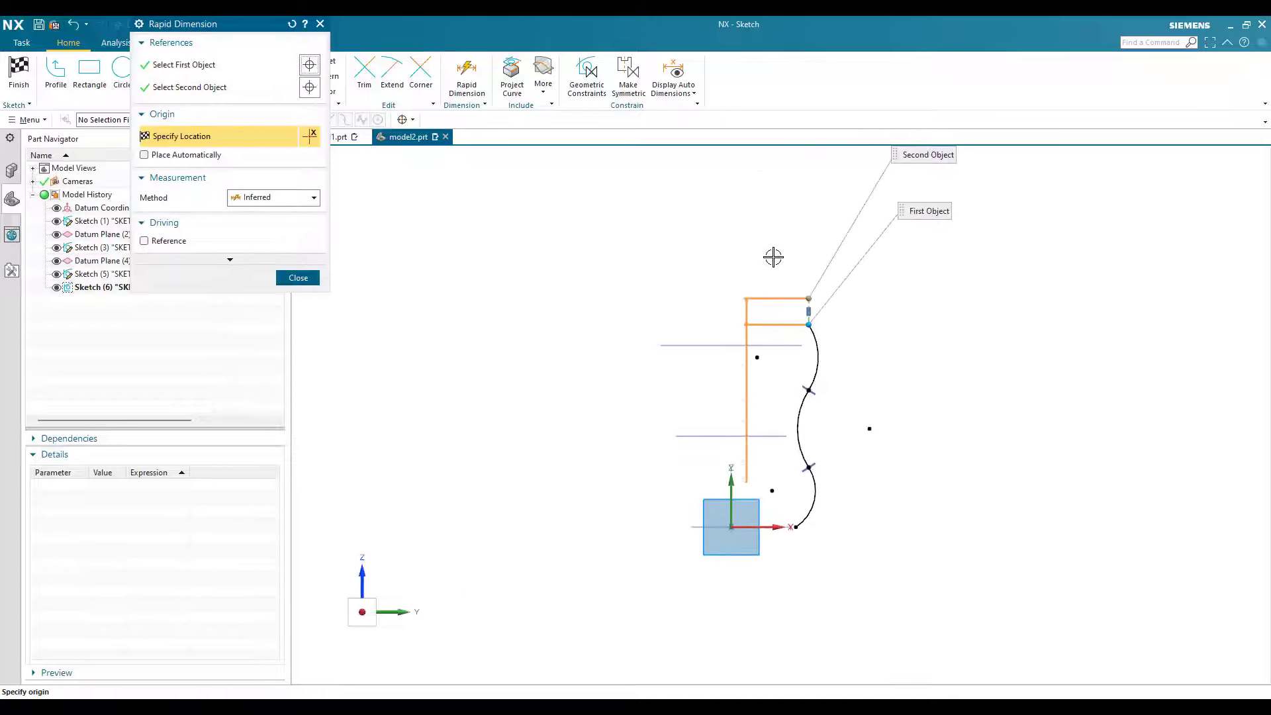
pyautogui.click(773, 257)
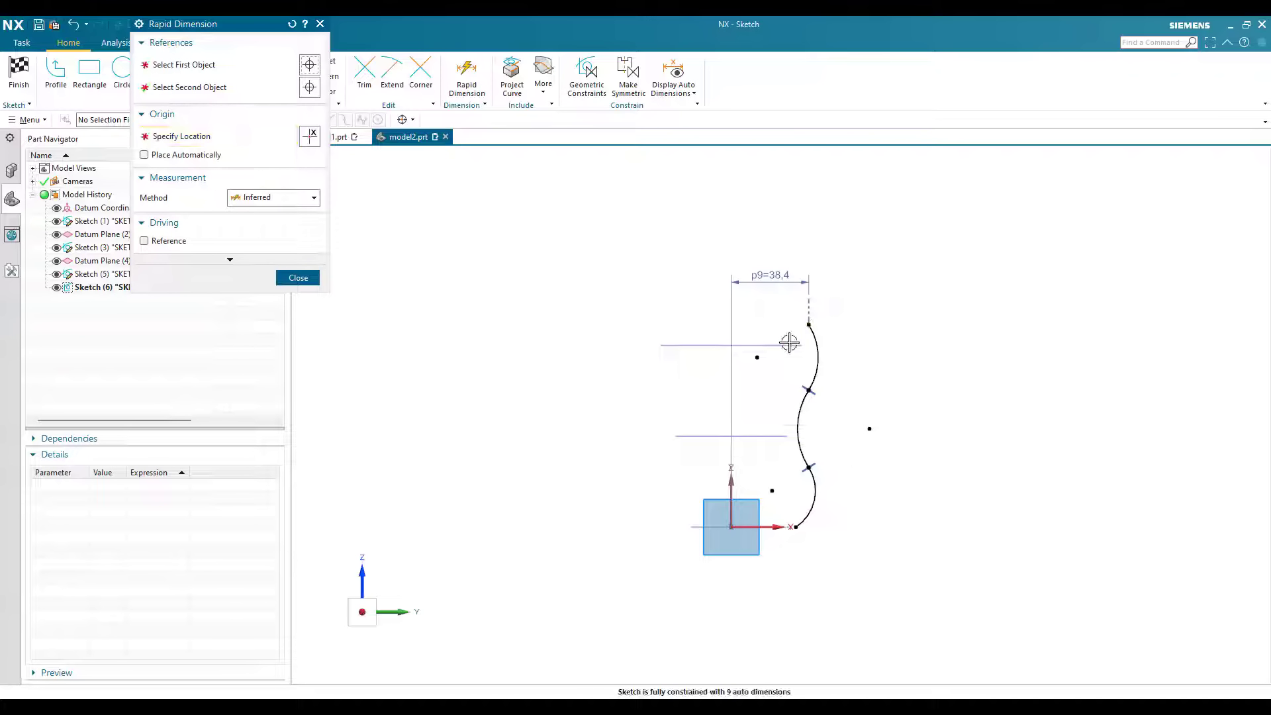
pyautogui.write('35')
pyautogui.press('Return')
pyautogui.scroll(6, 831, 333)
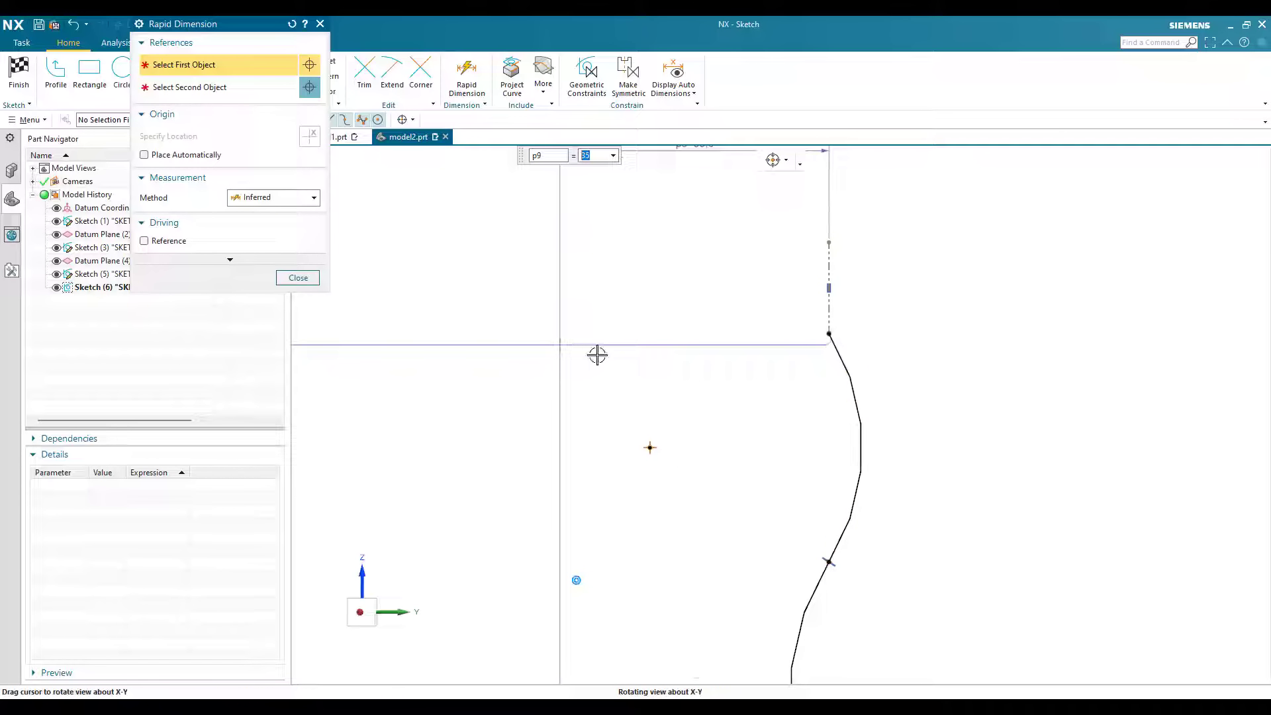
pyautogui.moveTo(596, 352); pyautogui.dragTo(565, 355, button='middle')
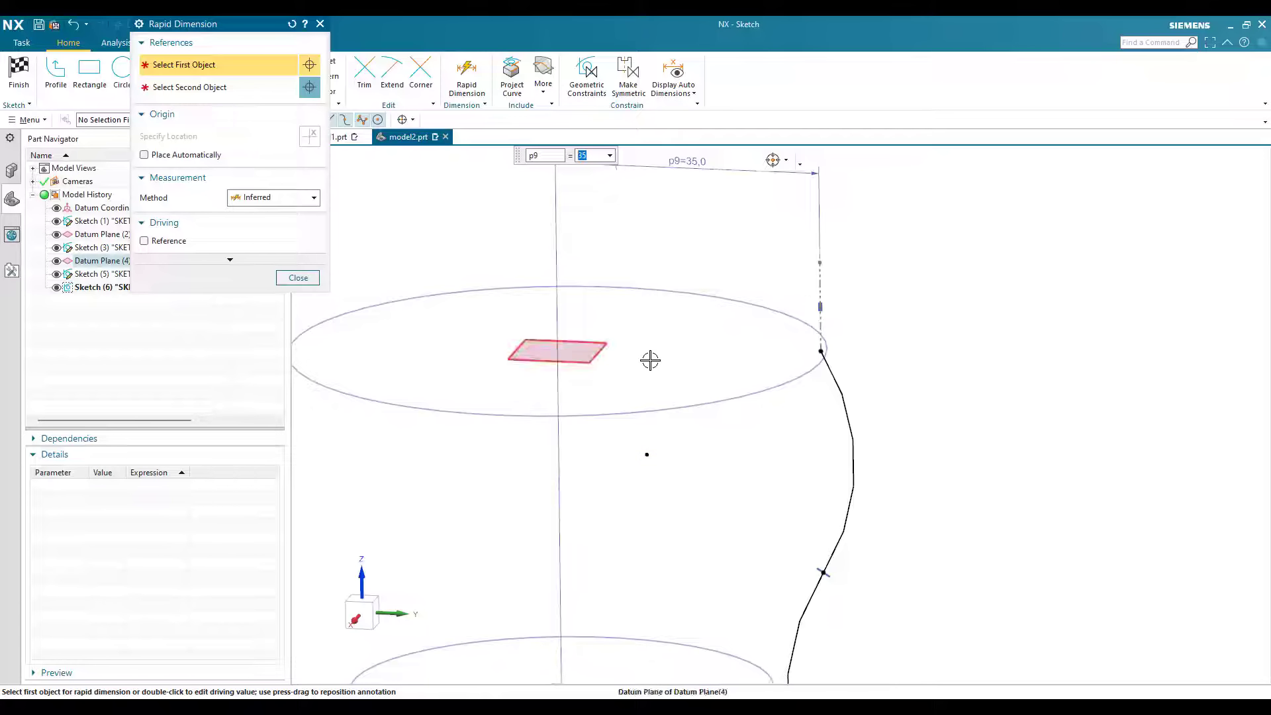
pyautogui.press('Escape')
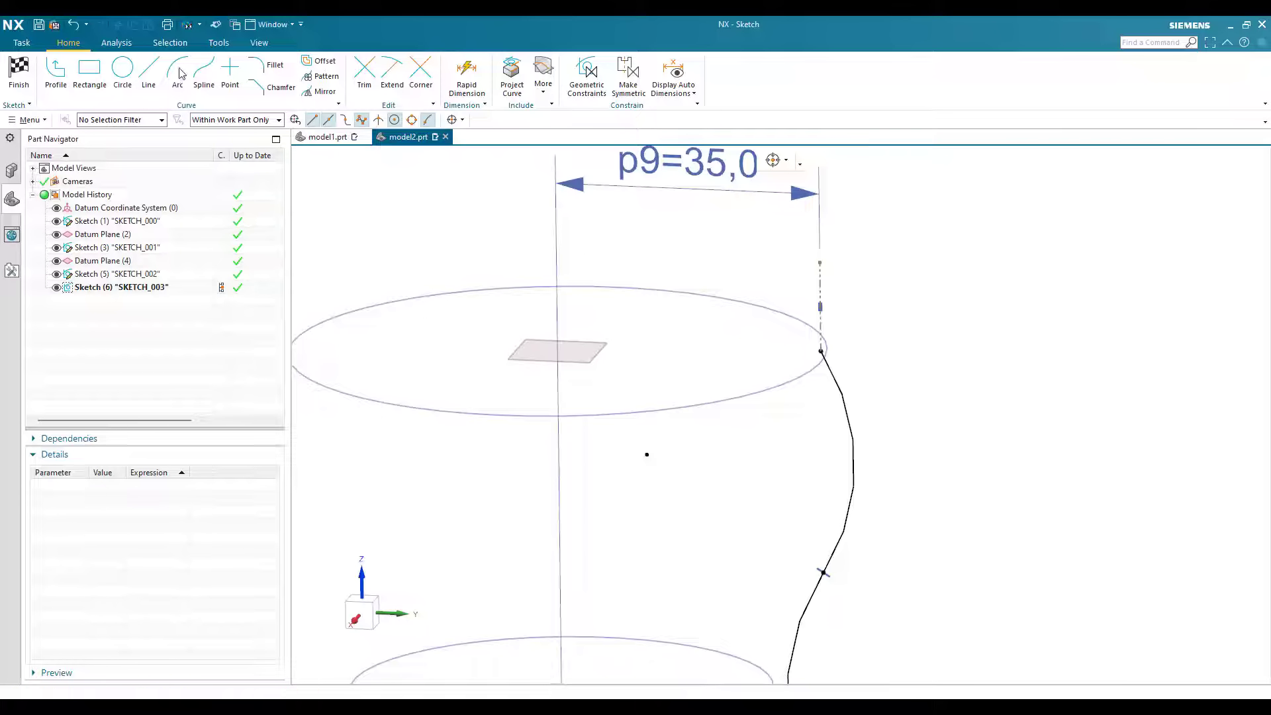
# Step: Constrain the top arc's upper endpoint to lie on the uppermost datum plane with a Point on Curve constraint
pyautogui.press('c')
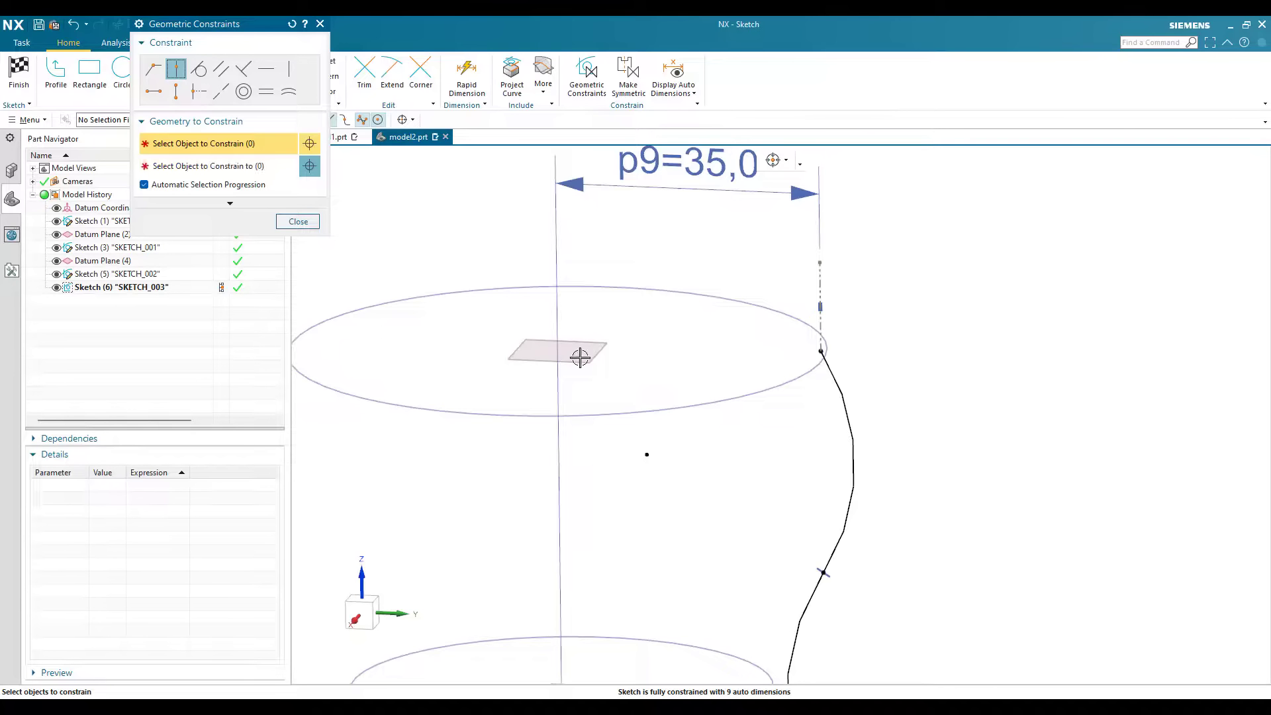
pyautogui.click(821, 352)
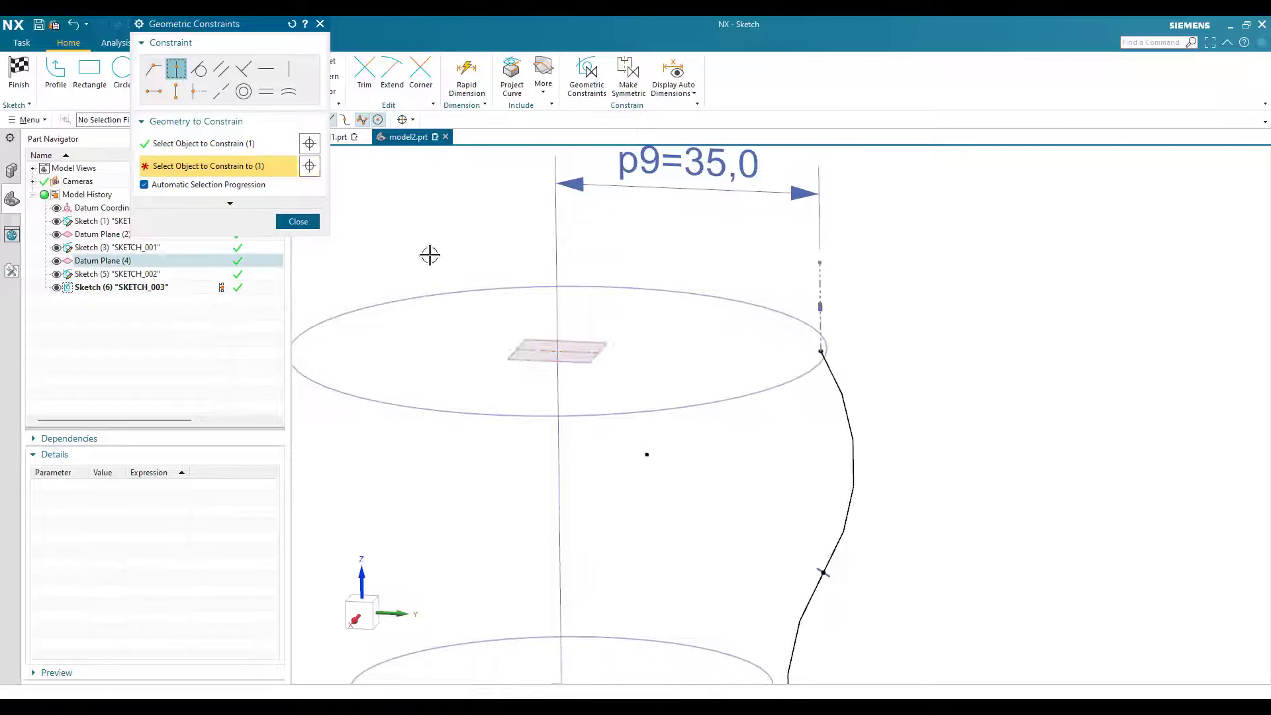
pyautogui.click(544, 350)
pyautogui.press('Escape')
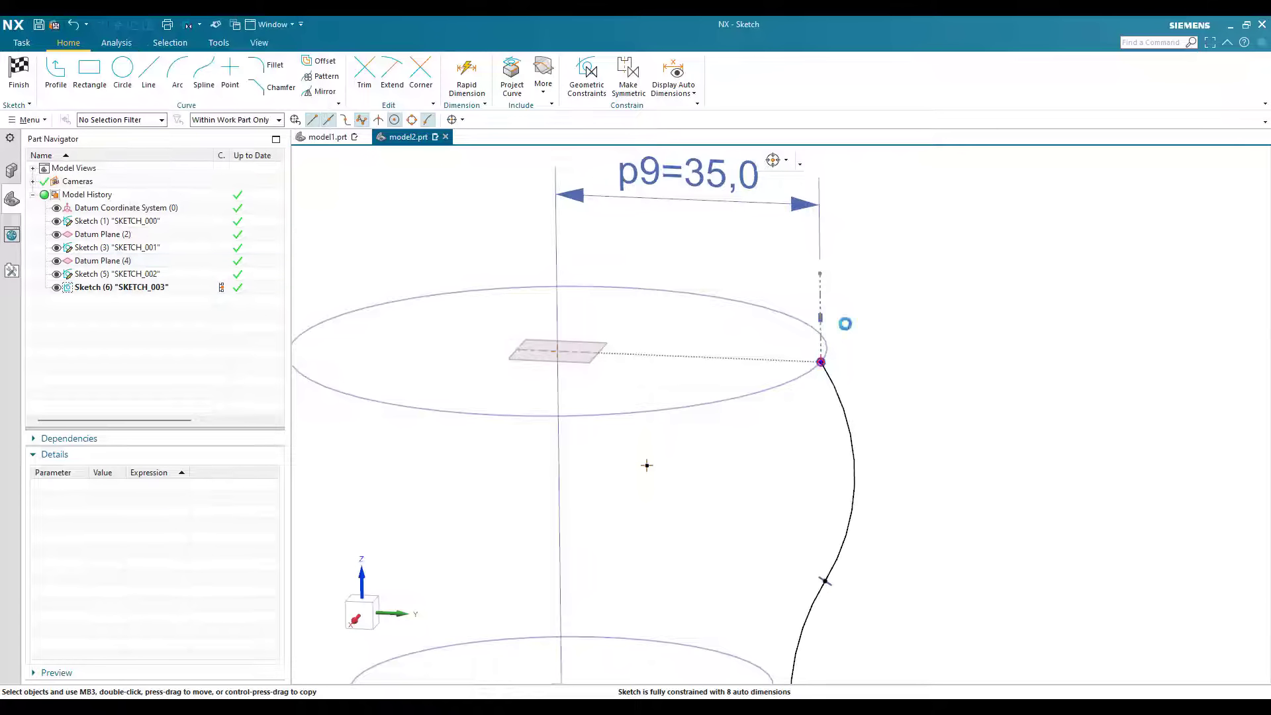
# Step: Add a Tangent constraint between the top arc and the vertical reference line
pyautogui.press('F8')
pyautogui.scroll(-3, 919, 345)
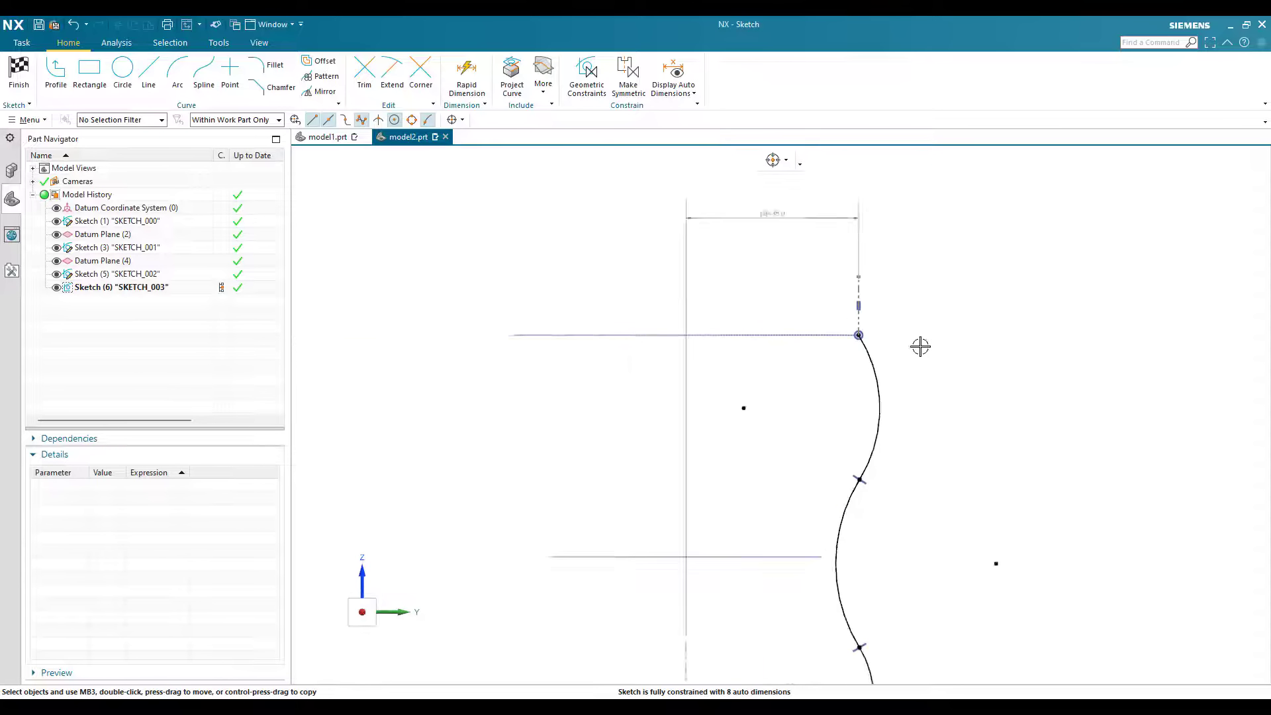
pyautogui.scroll(4, 894, 298)
pyautogui.scroll(-4, 898, 297)
pyautogui.scroll(4, 898, 299)
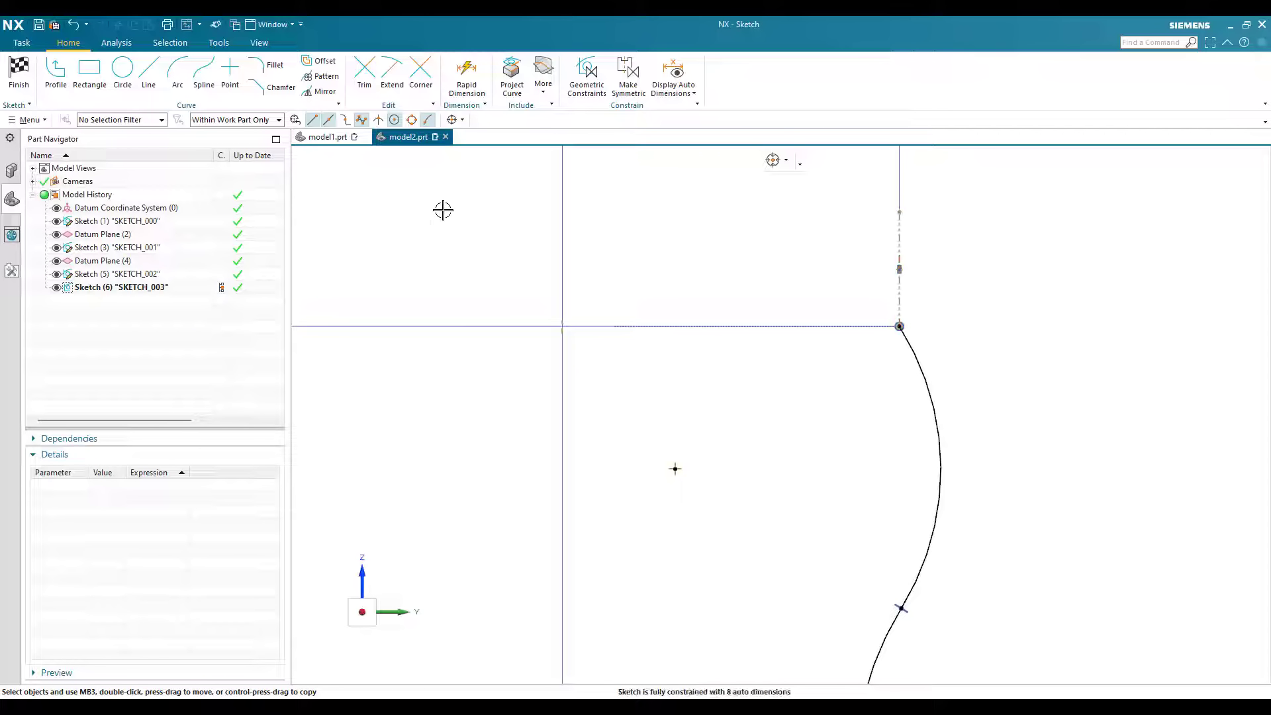
pyautogui.press('c')
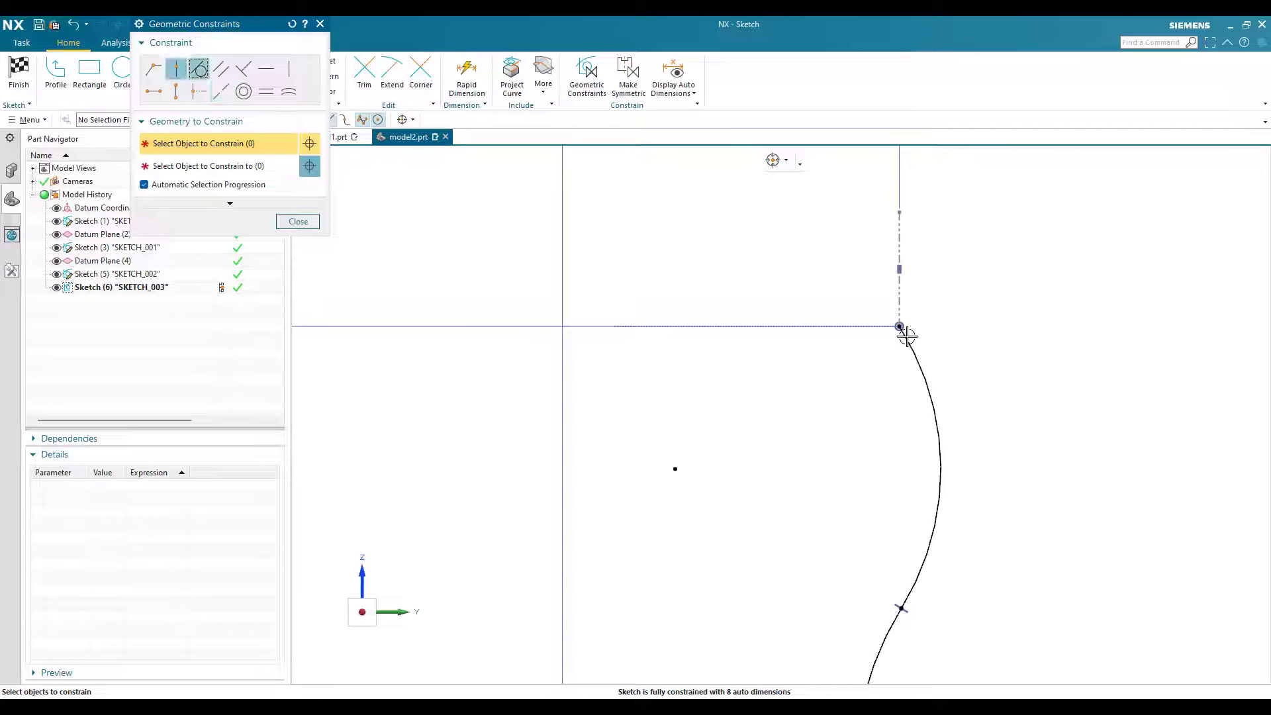
pyautogui.click(940, 420)
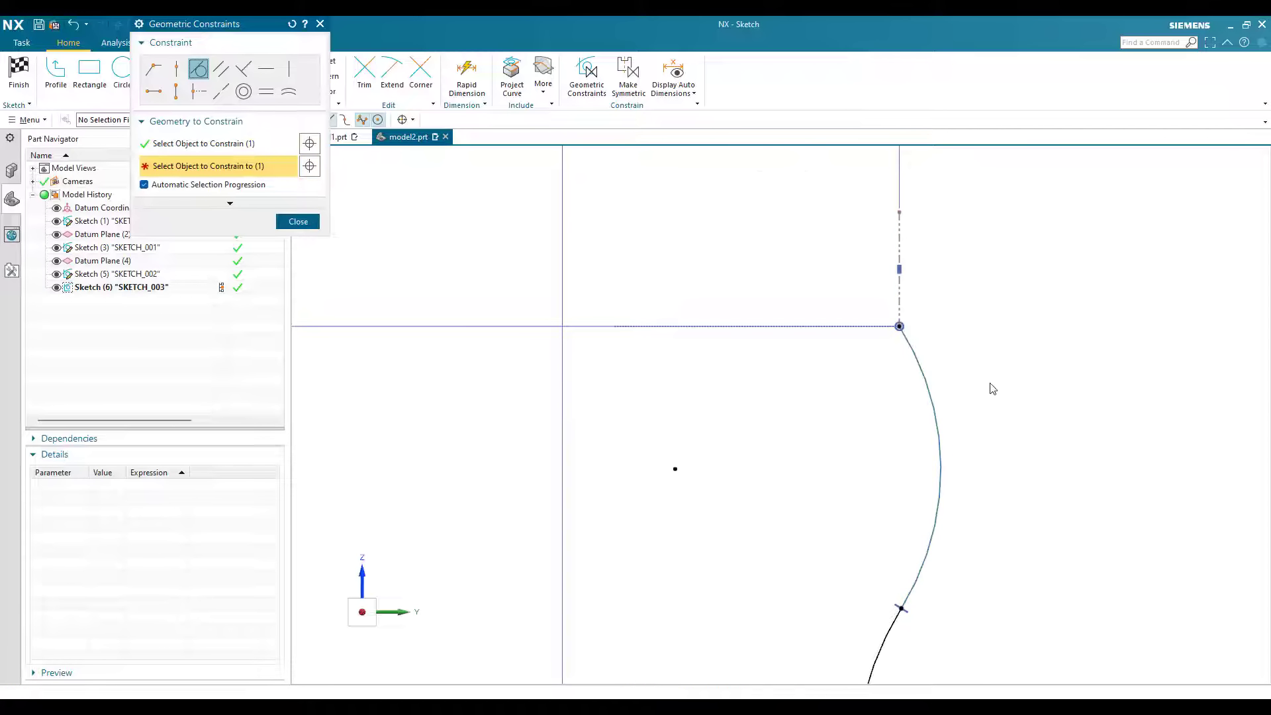
pyautogui.scroll(-3, 990, 389)
pyautogui.click(314, 224)
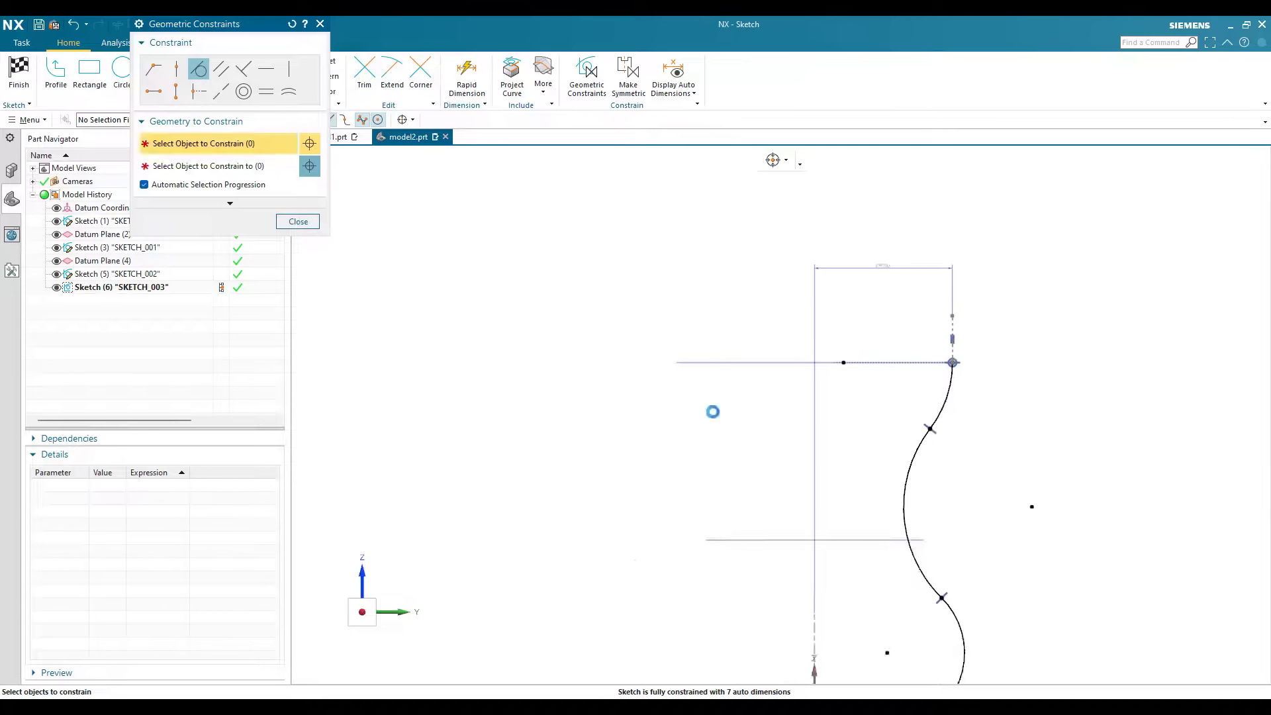
# Step: Dimension the top arc's radius as 50 mm
pyautogui.scroll(-2, 848, 396)
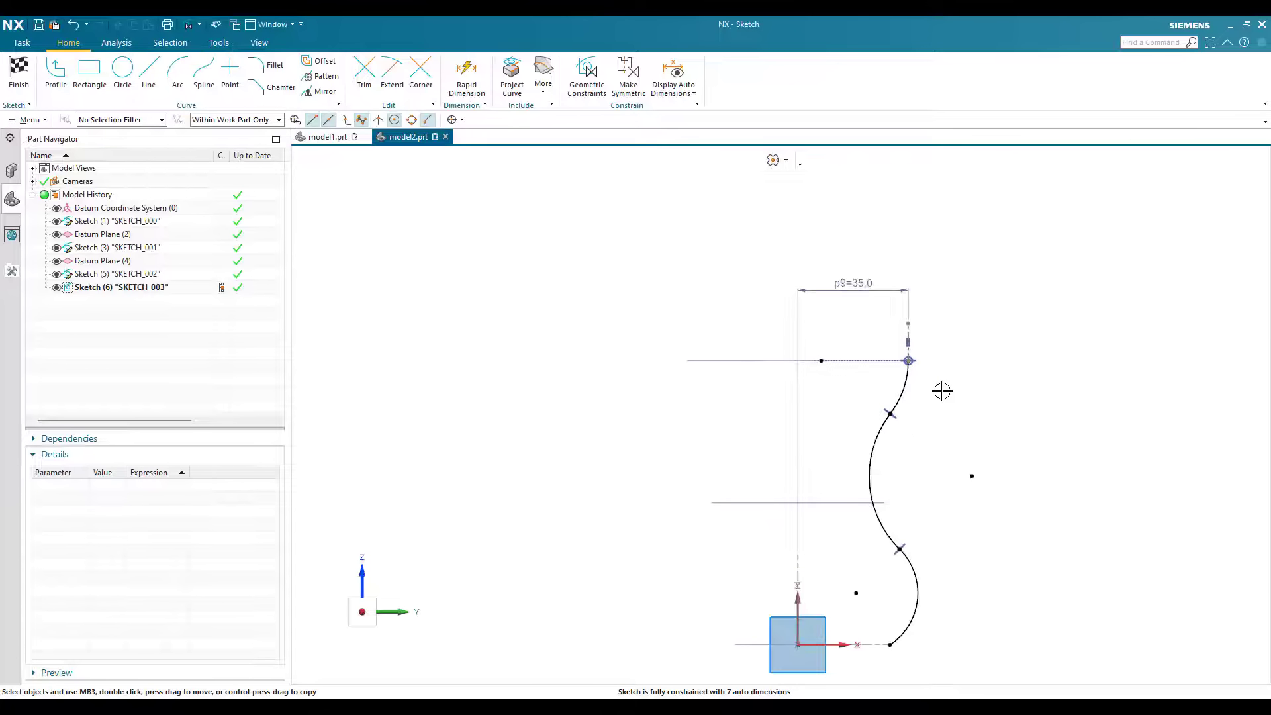
pyautogui.scroll(1, 939, 391)
pyautogui.scroll(3, 890, 421)
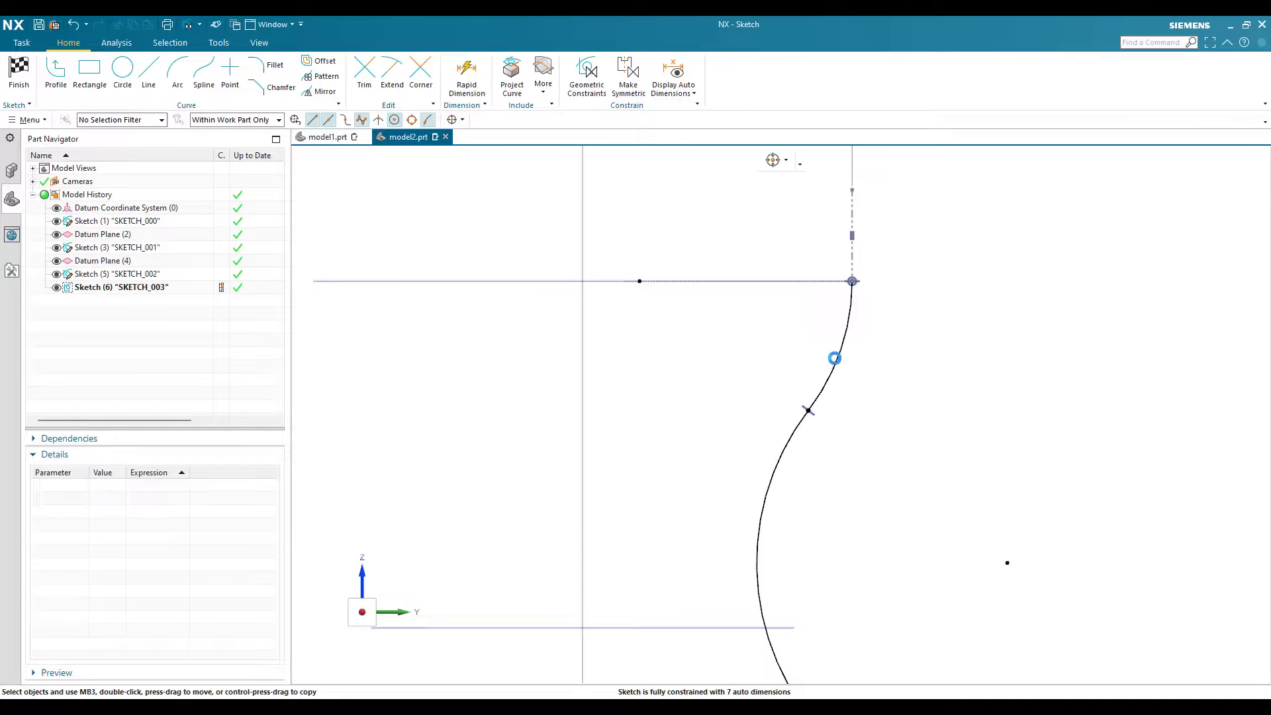
pyautogui.click(834, 369)
pyautogui.press('d')
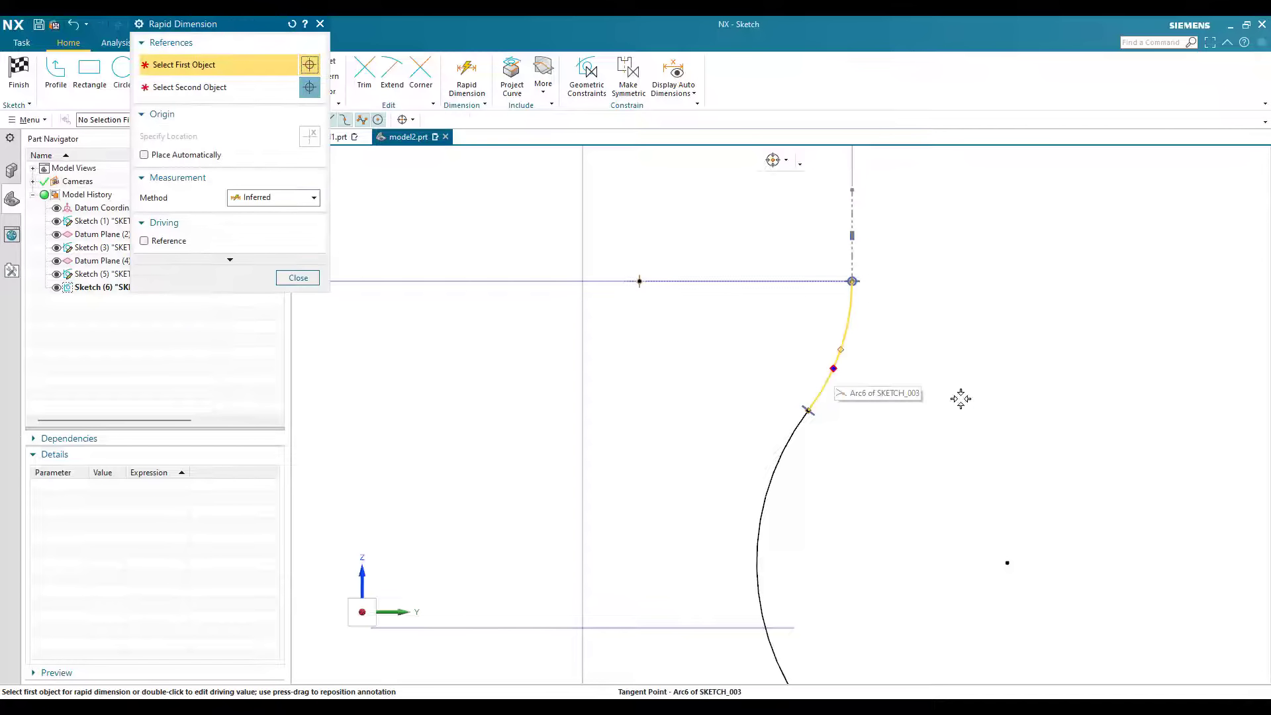
pyautogui.click(961, 399)
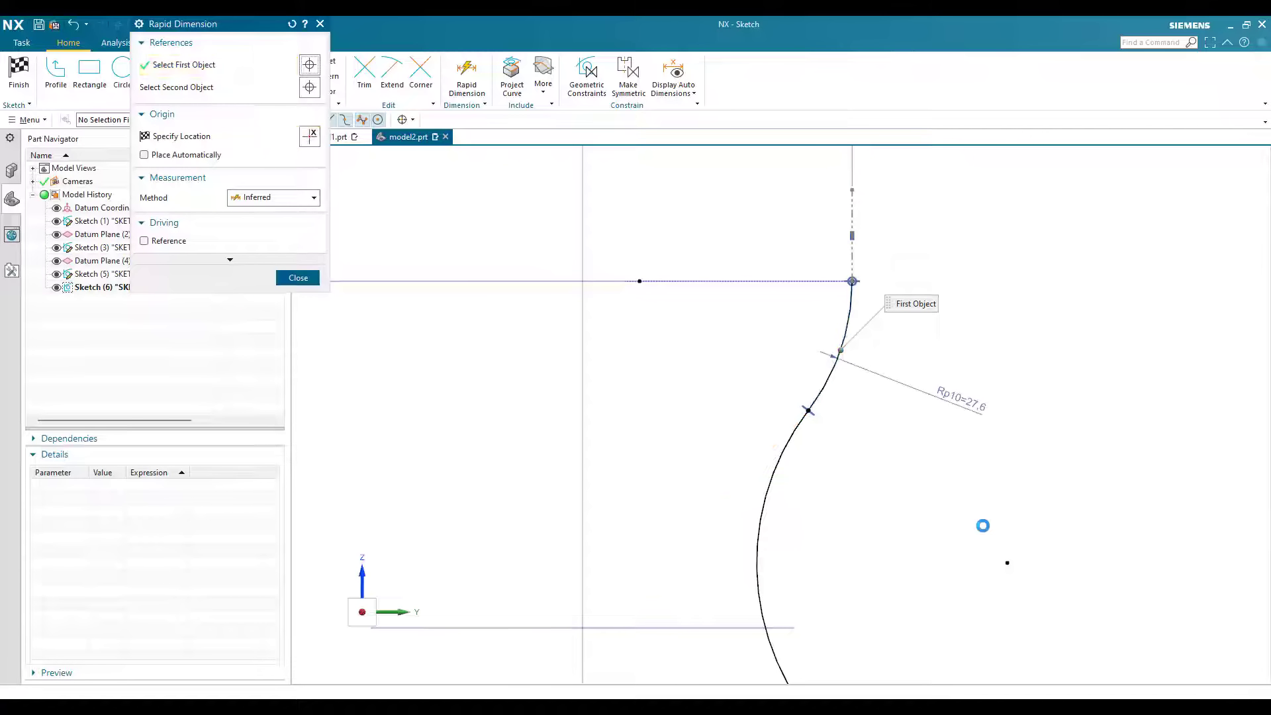
pyautogui.write('50')
pyautogui.press('Return')
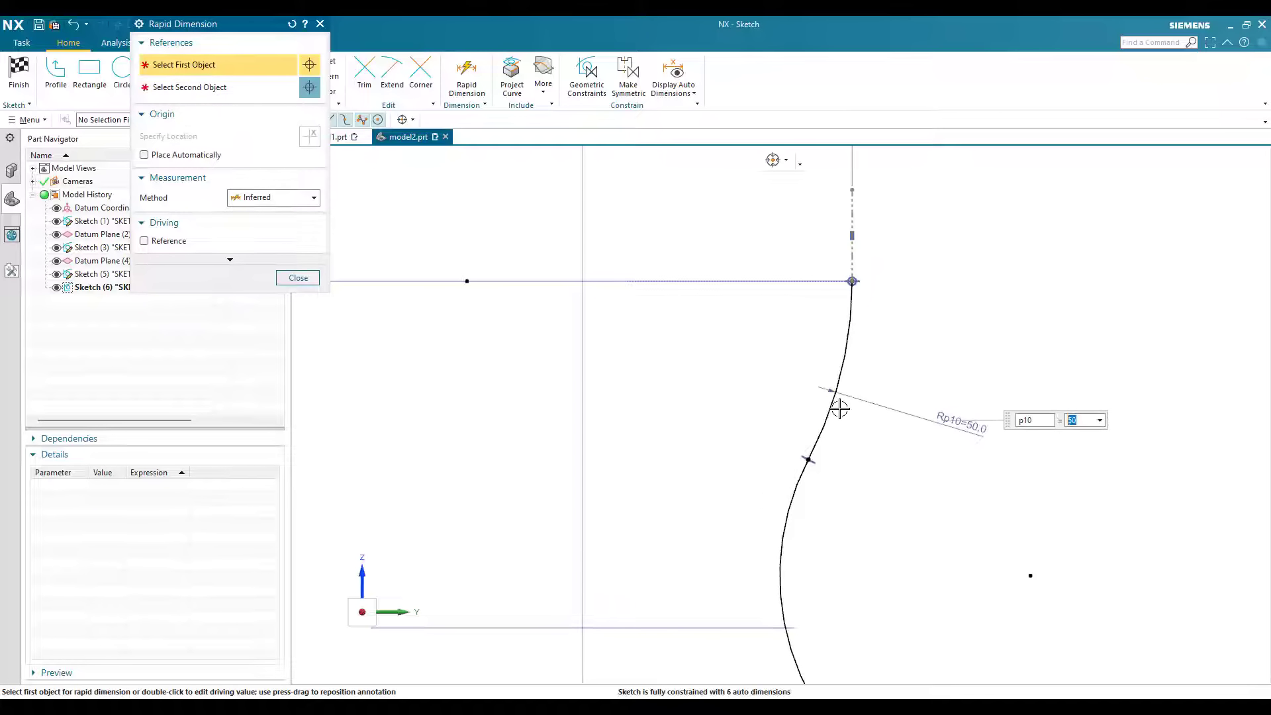
# Step: Dimension the middle arc's radius as 38 mm
pyautogui.click(783, 538)
pyautogui.click(709, 541)
pyautogui.write('38')
pyautogui.press('Return')
# Step: Dimension the bottom arc's radius as 20 mm
pyautogui.scroll(-3, 827, 245)
pyautogui.scroll(4, 868, 535)
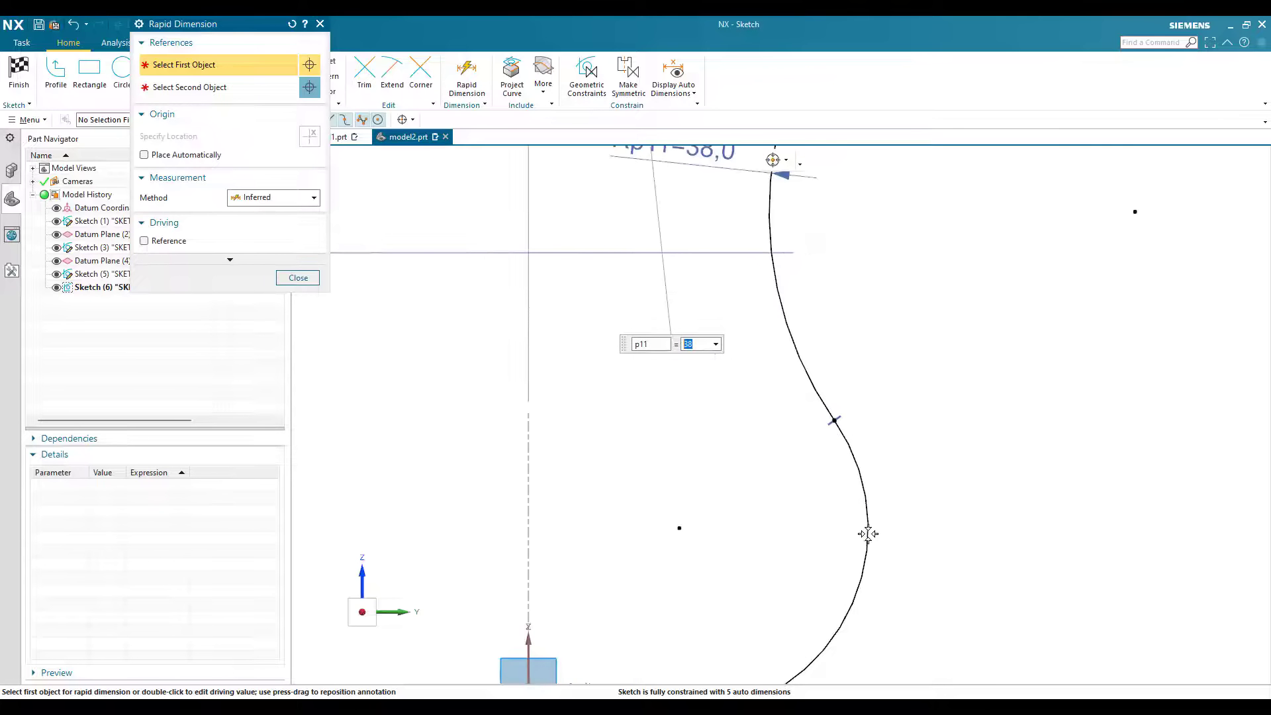
pyautogui.click(866, 531)
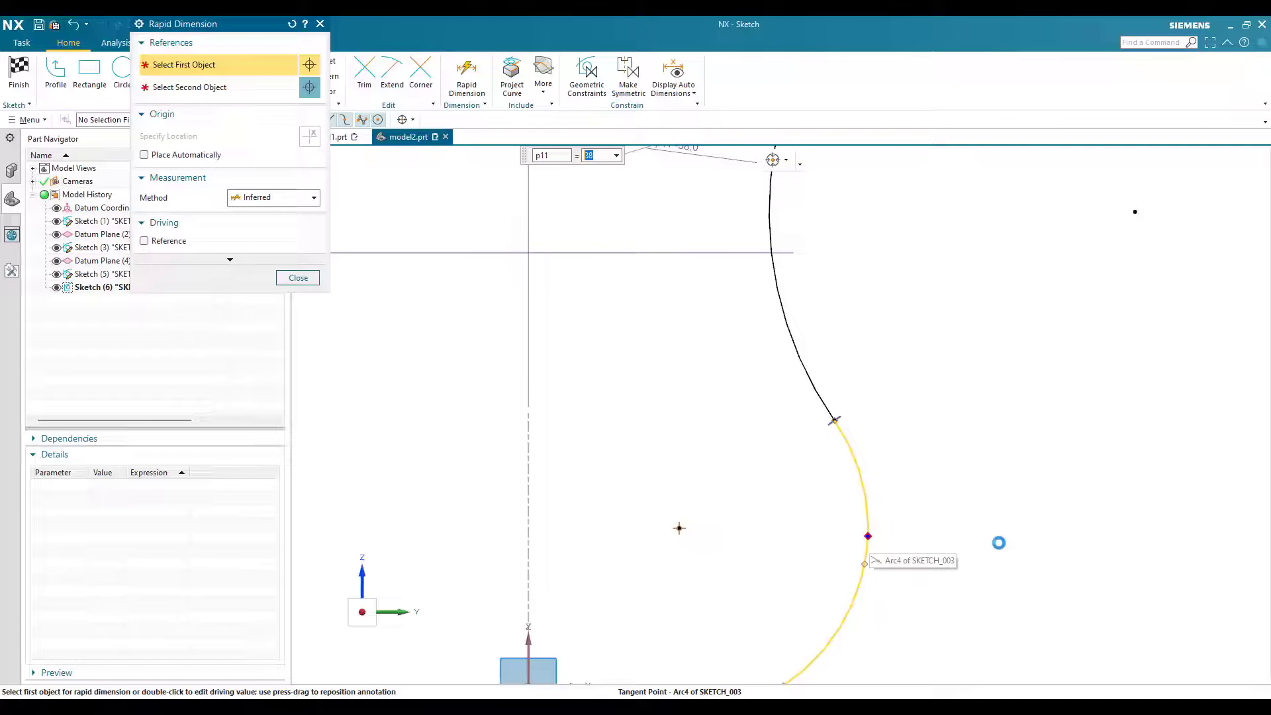
pyautogui.click(1069, 618)
pyautogui.write('20')
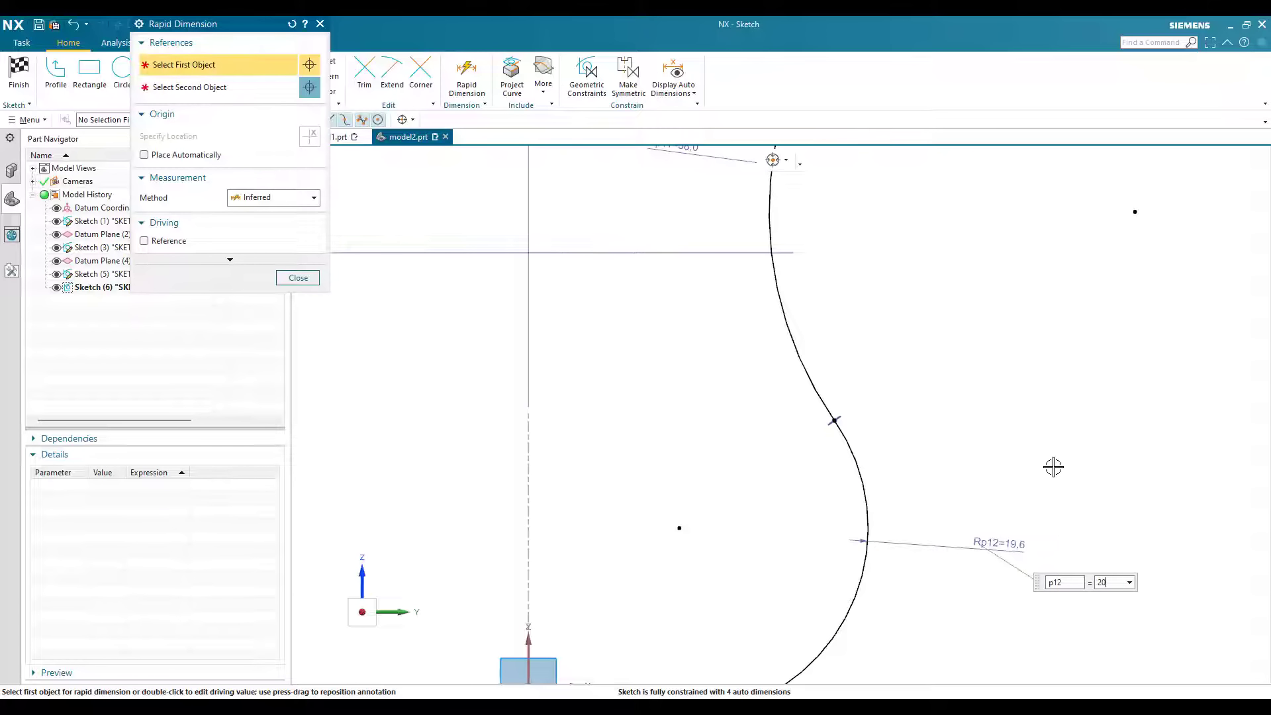
pyautogui.press('Return')
pyautogui.press('Escape')
# Step: Place the bottom arc's lower endpoint on the horizontal axis and dimension it 20 mm from the vertical axis
pyautogui.scroll(-3, 1007, 608)
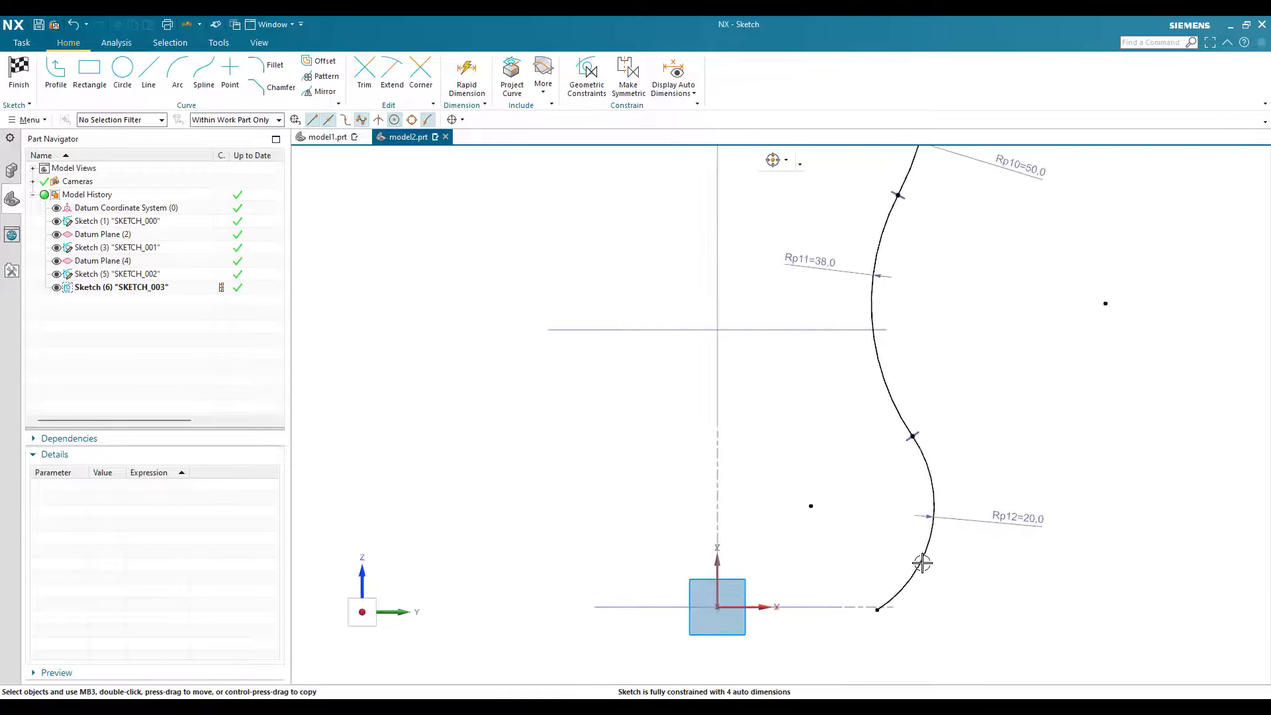
pyautogui.click(911, 597)
pyautogui.click(867, 595)
pyautogui.click(467, 76)
pyautogui.click(911, 597)
pyautogui.write('20')
pyautogui.press('Return')
pyautogui.scroll(-5, 786, 666)
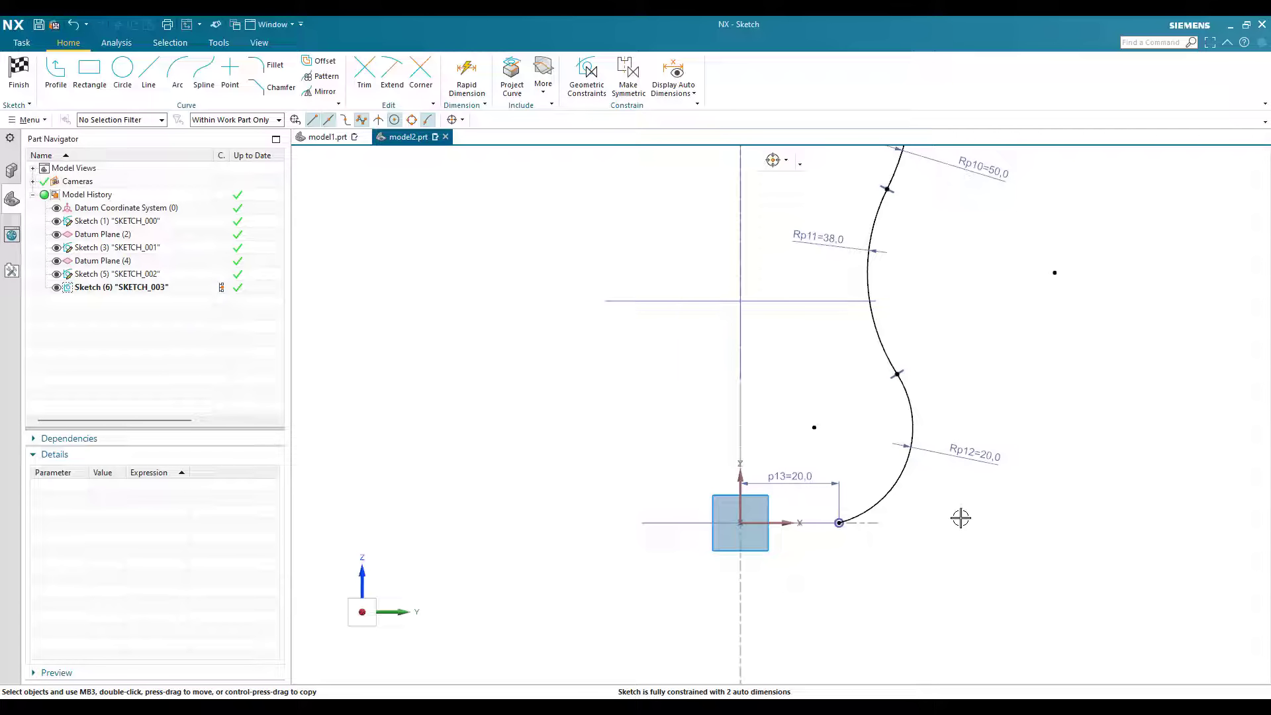
# Step: Constrain the middle arc's center point to lie on the middle datum plane with a Point on Curve constraint
pyautogui.scroll(2, 1028, 296)
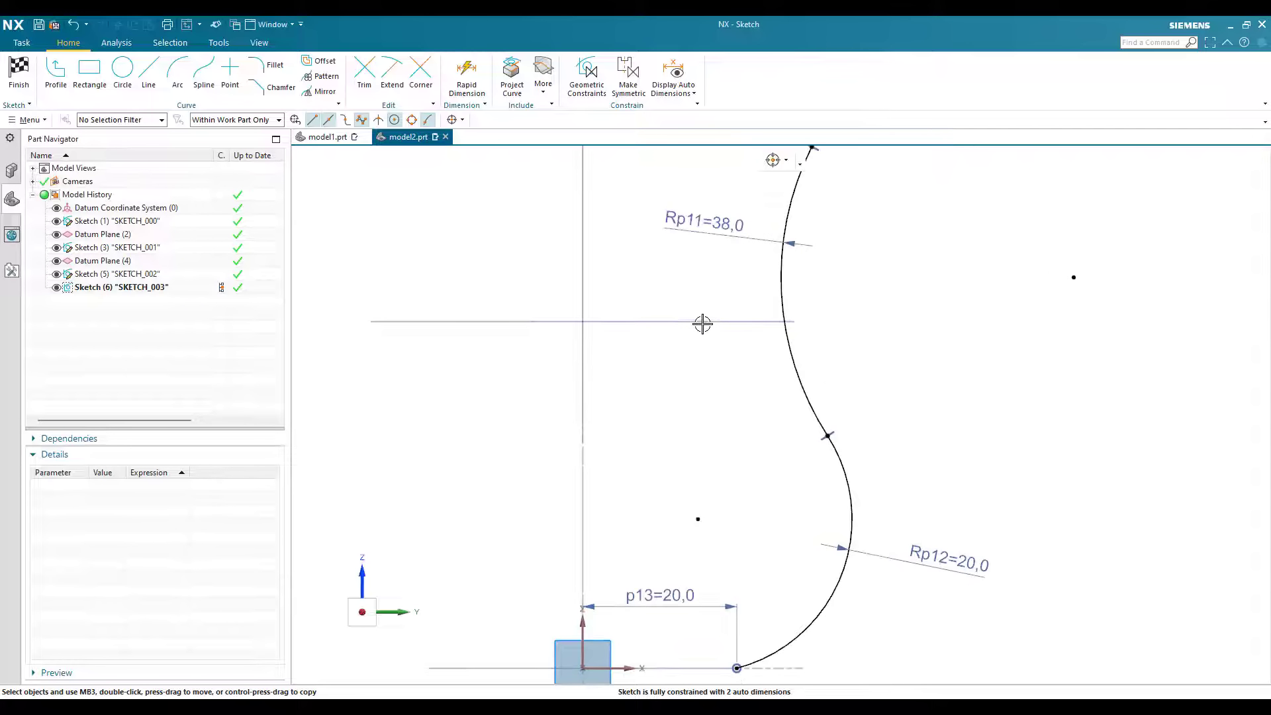
pyautogui.moveTo(613, 360); pyautogui.dragTo(635, 351, button='middle')
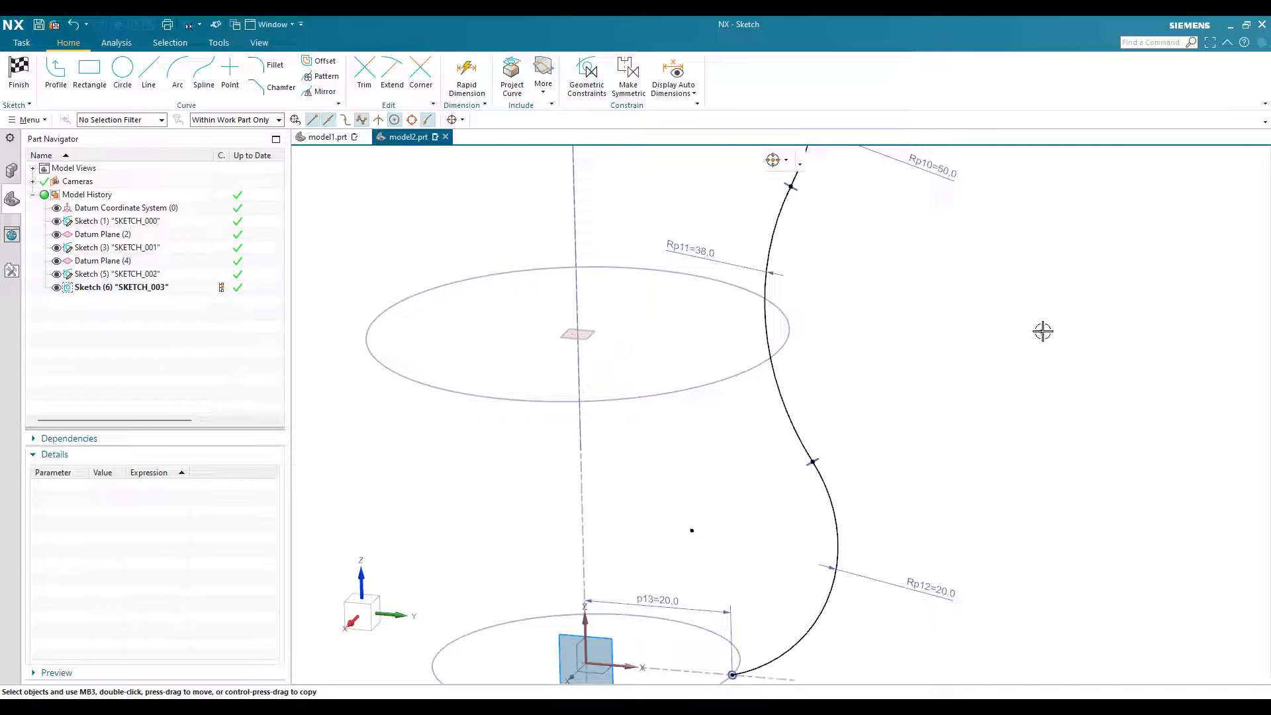
pyautogui.press('c')
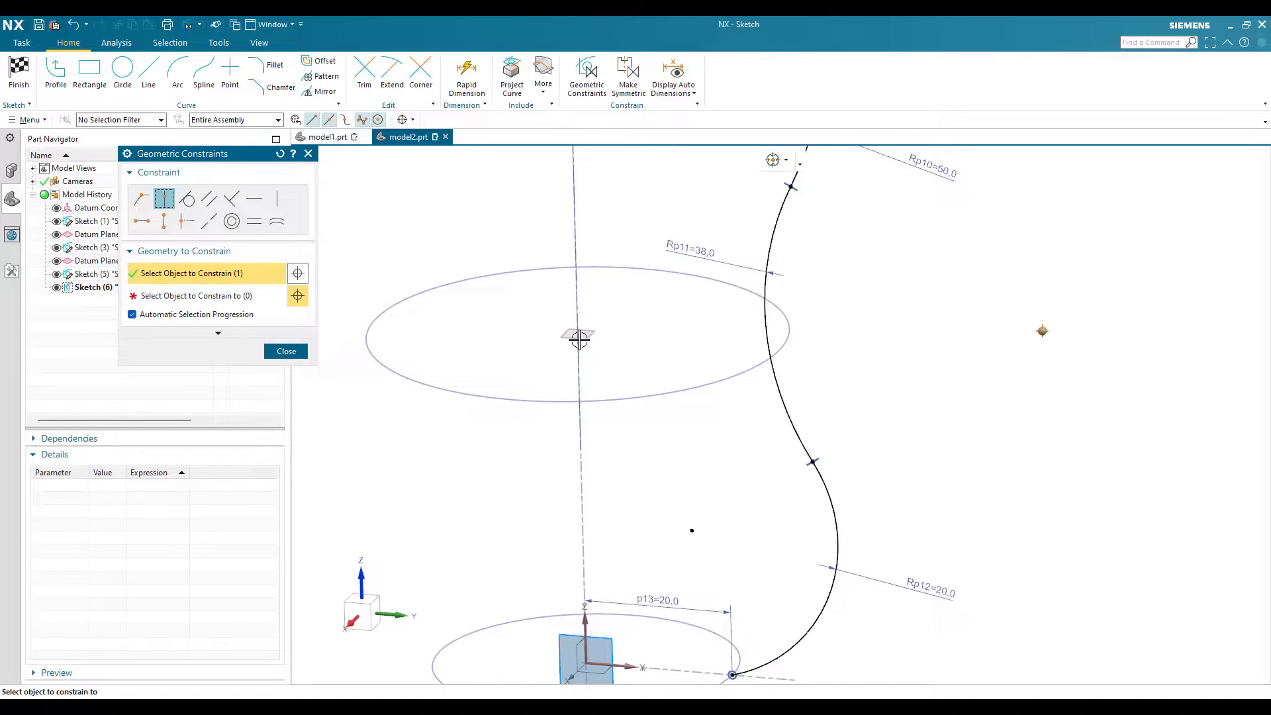
pyautogui.click(579, 339)
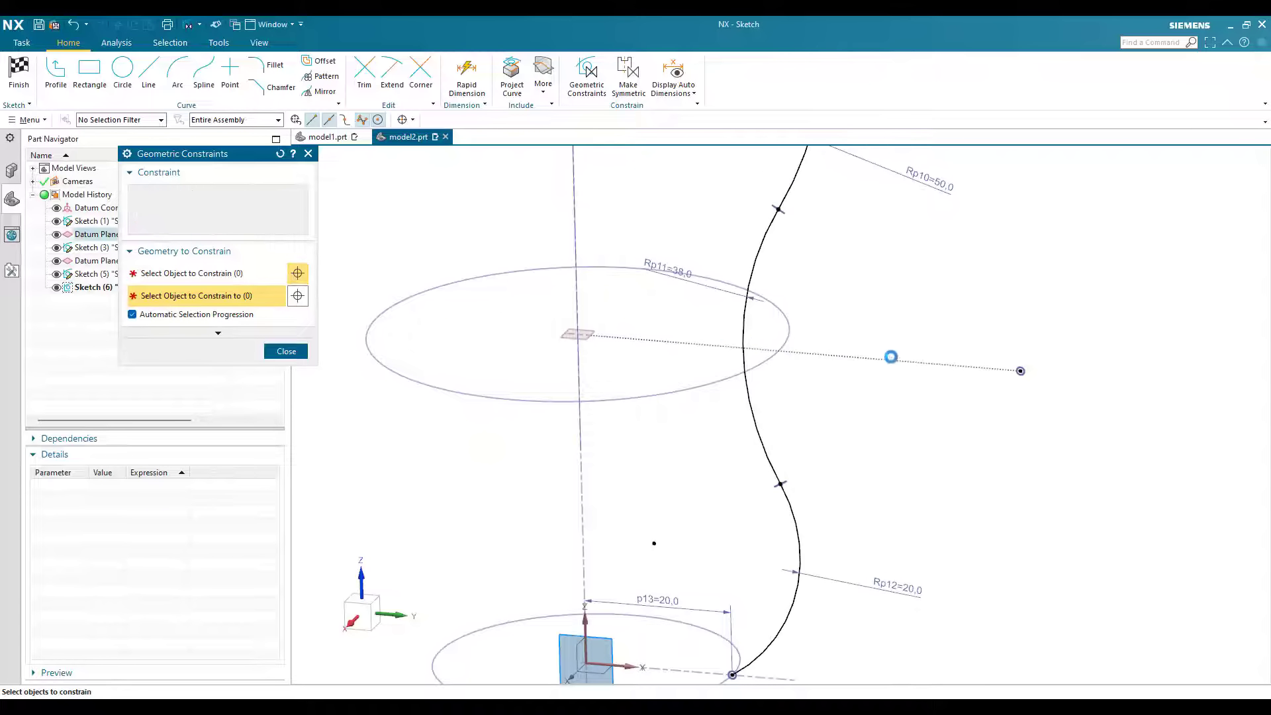
pyautogui.press('Escape')
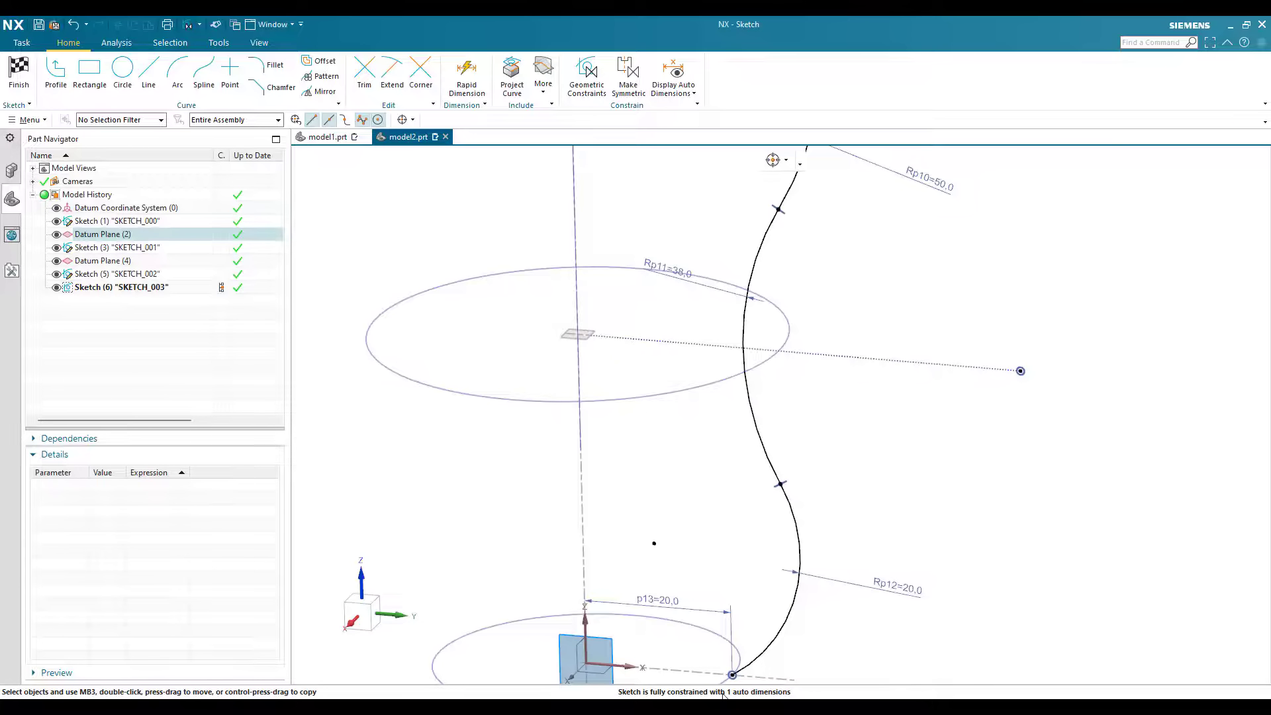
pyautogui.press('F8')
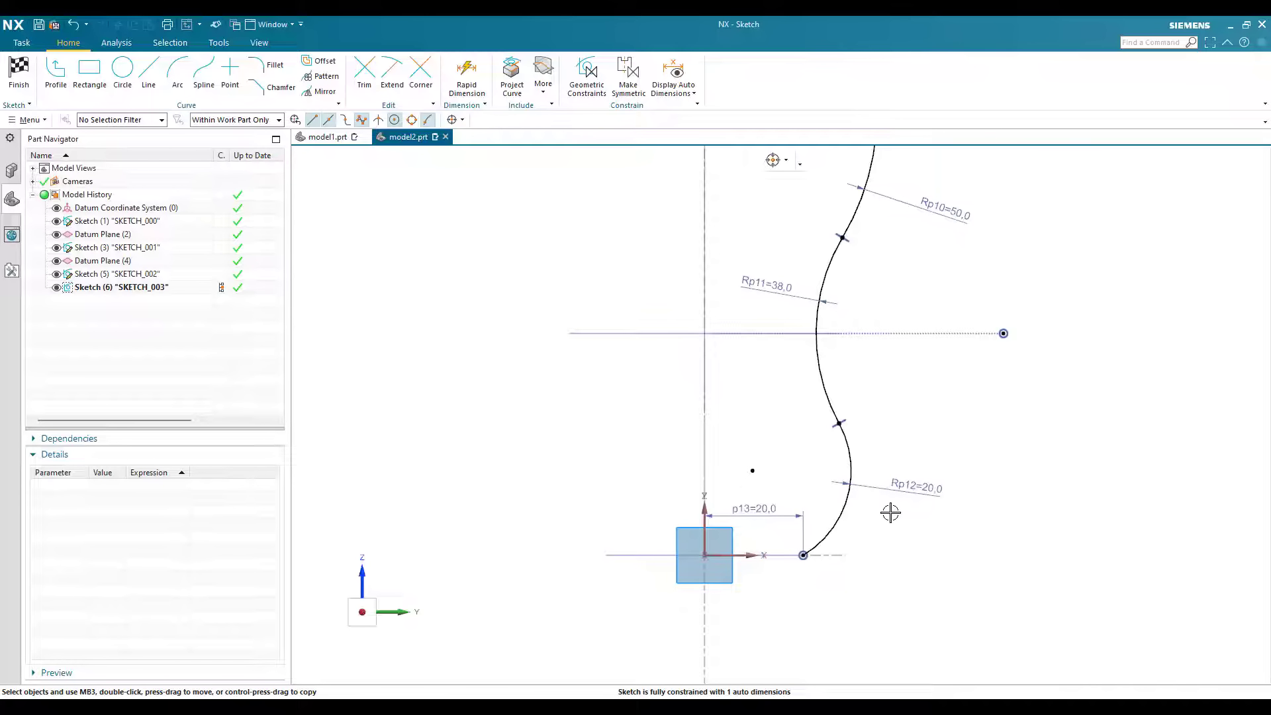
# Step: Display the auto dimensions and set the vertical reference line's length to 10 mm
pyautogui.scroll(-3, 890, 513)
pyautogui.scroll(1, 884, 487)
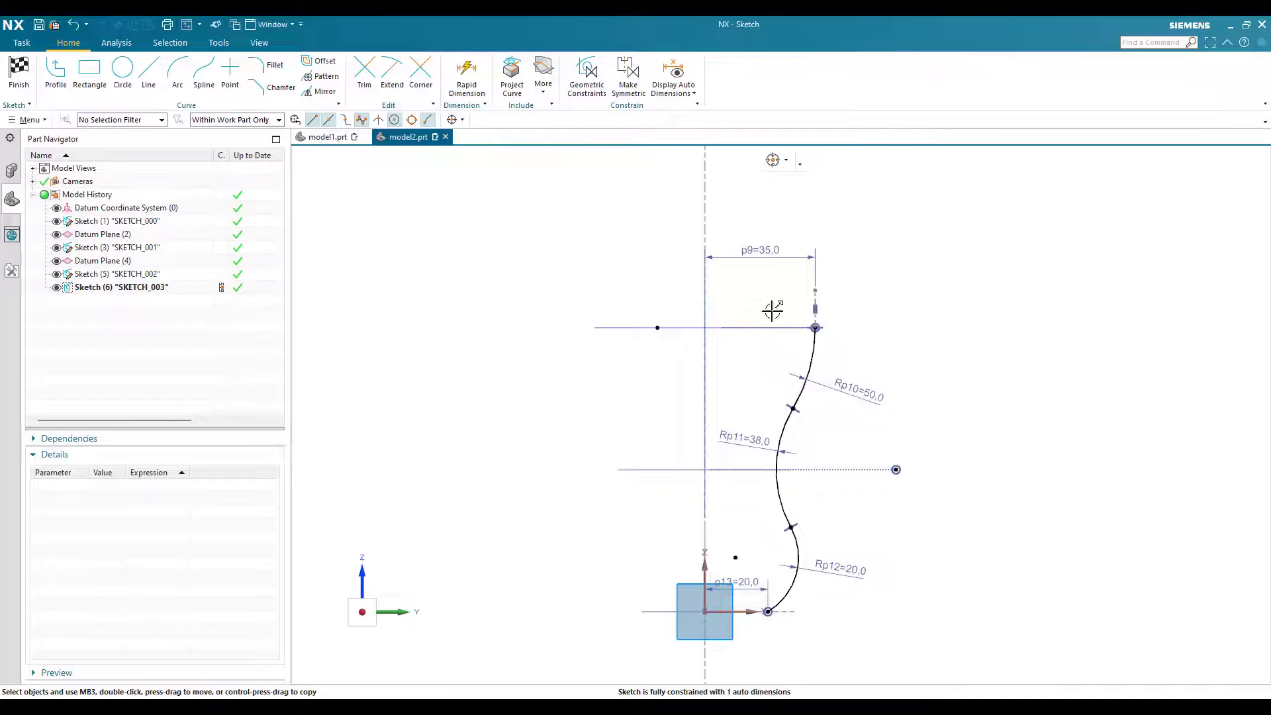
pyautogui.scroll(4, 773, 310)
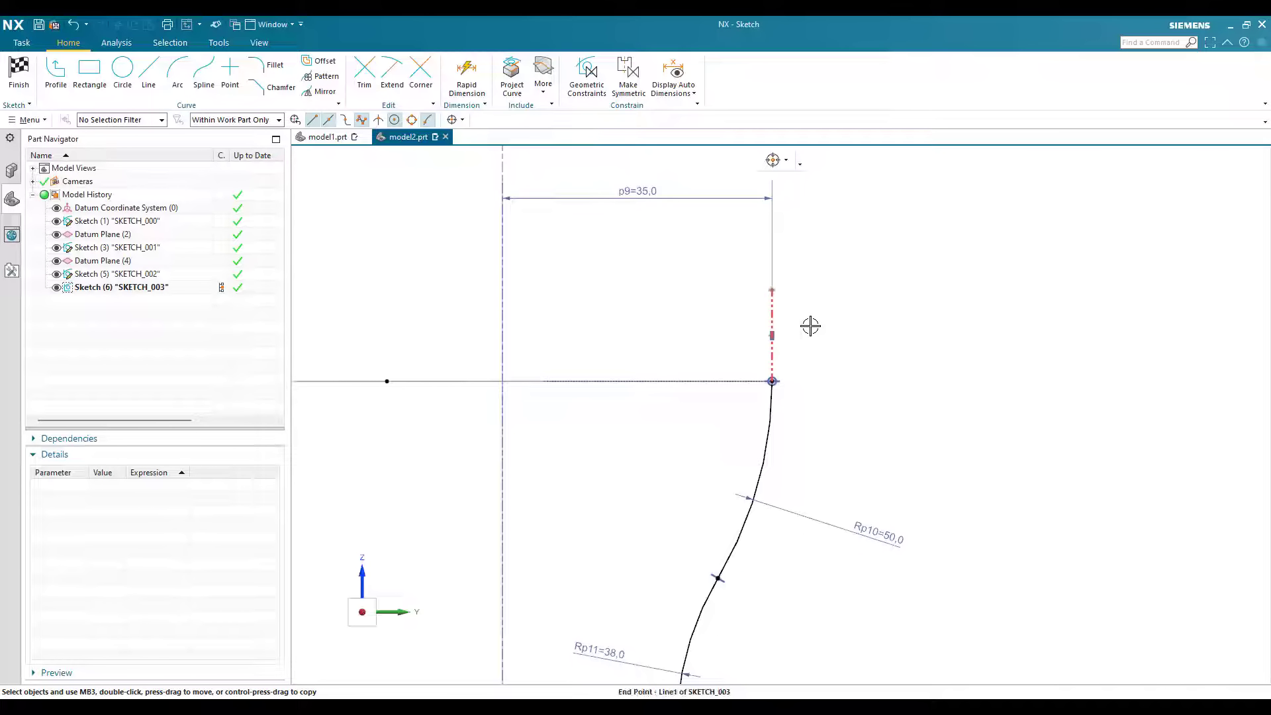
pyautogui.click(669, 71)
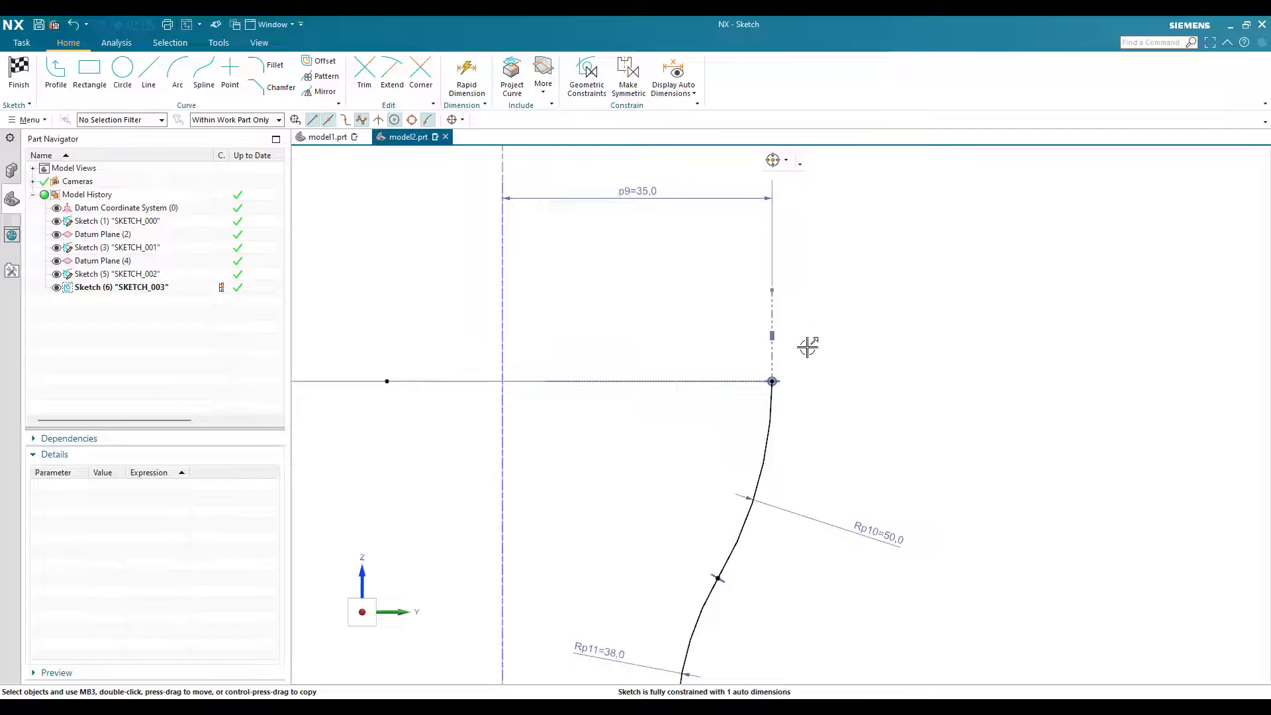
pyautogui.scroll(2, 800, 351)
pyautogui.click(797, 340)
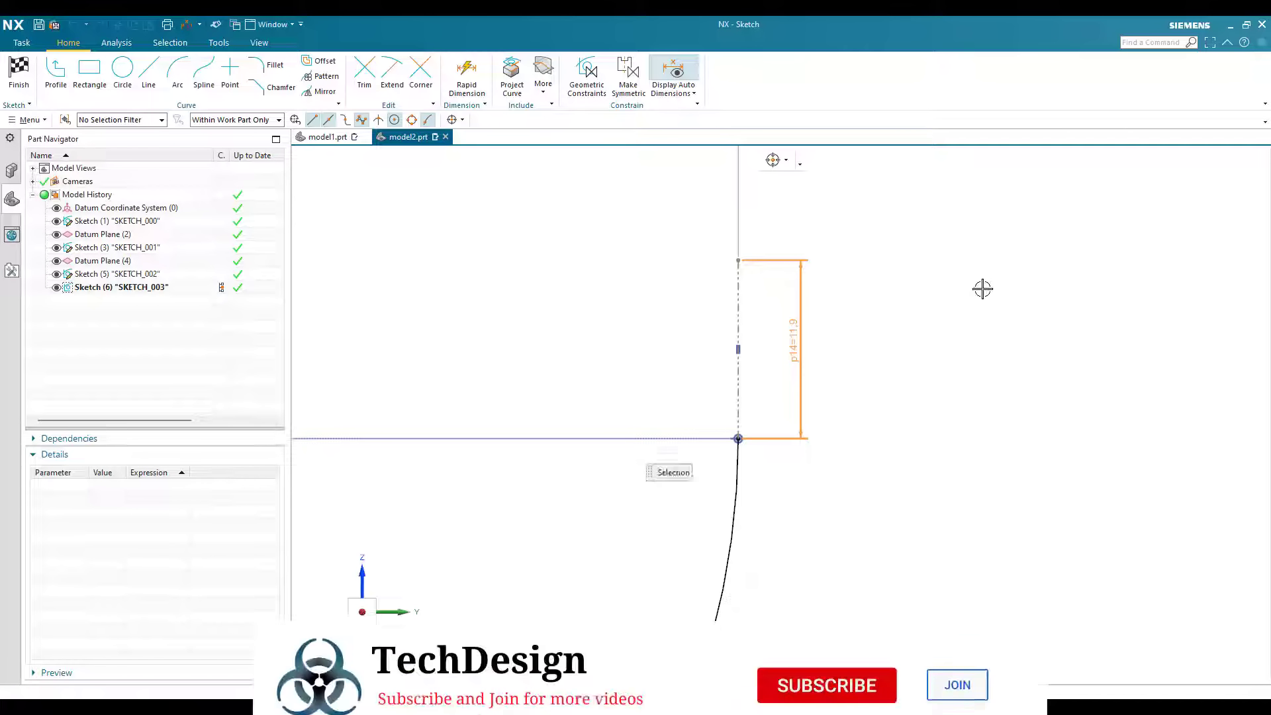
pyautogui.write('10')
pyautogui.press('Return')
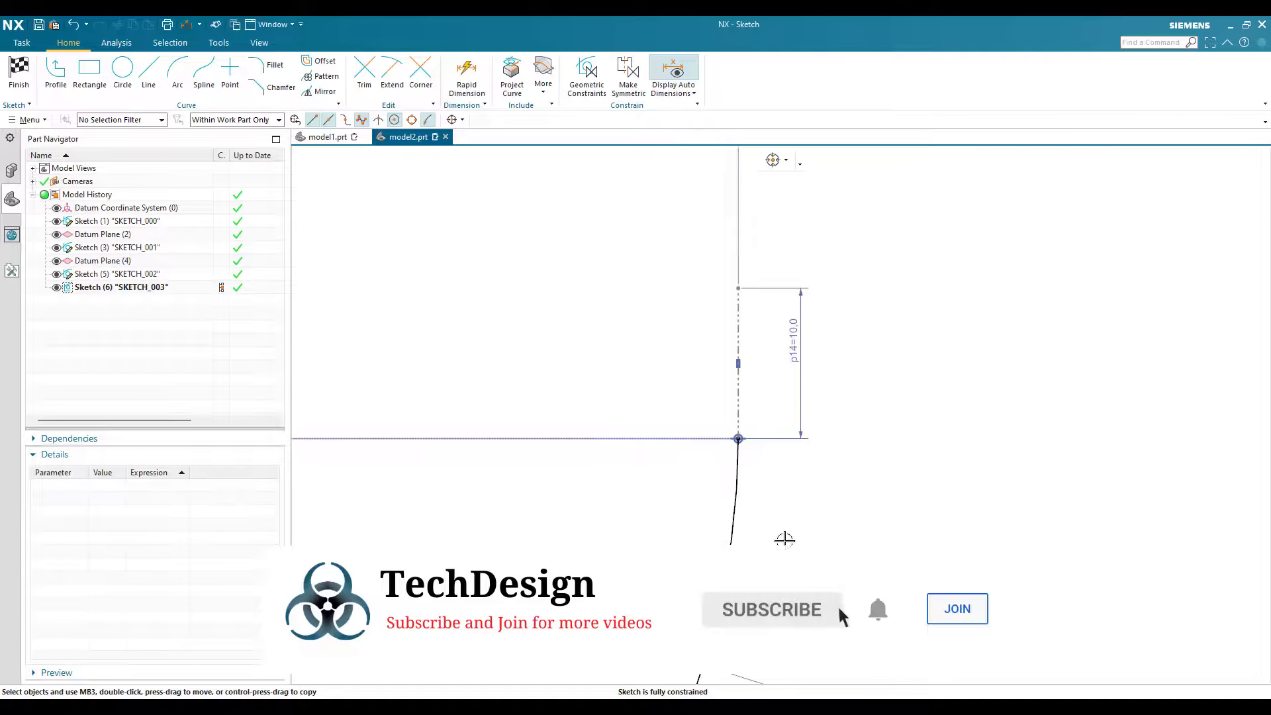
# Step: Mirror the three profile arcs about the sketch's vertical axis and finish the sketch
pyautogui.scroll(-10, 785, 539)
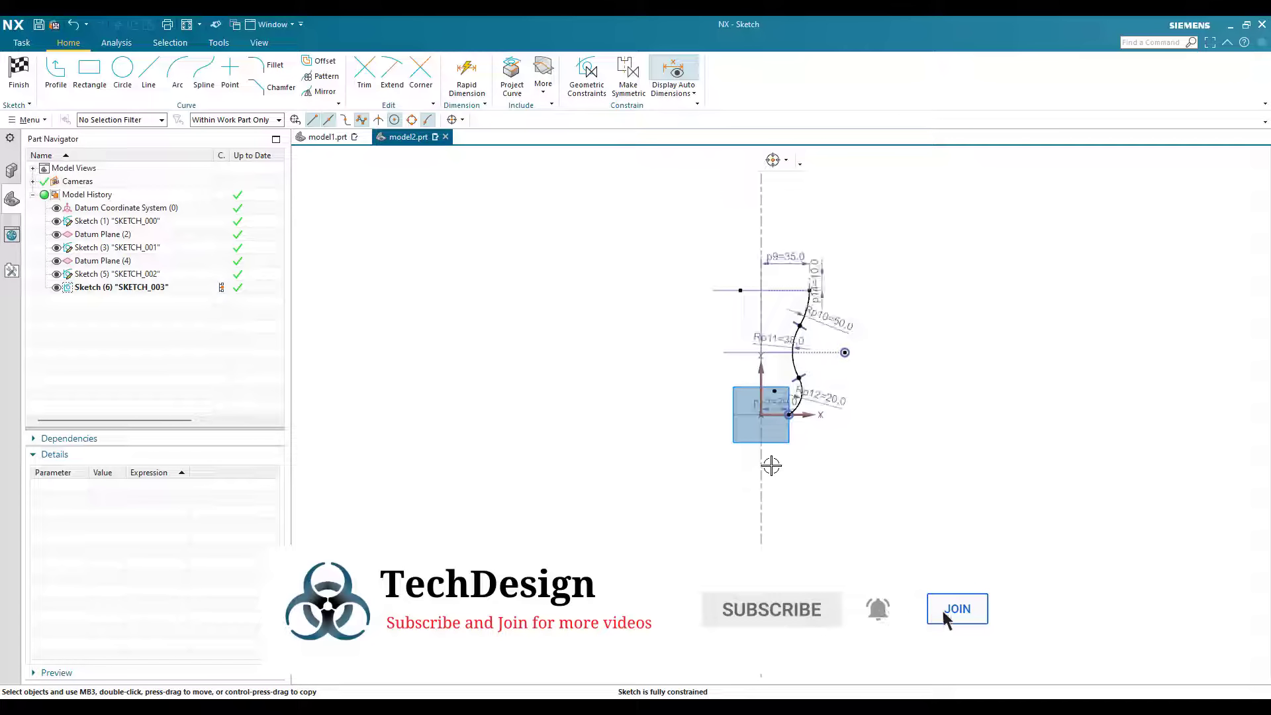
pyautogui.scroll(2, 780, 376)
pyautogui.scroll(4, 780, 379)
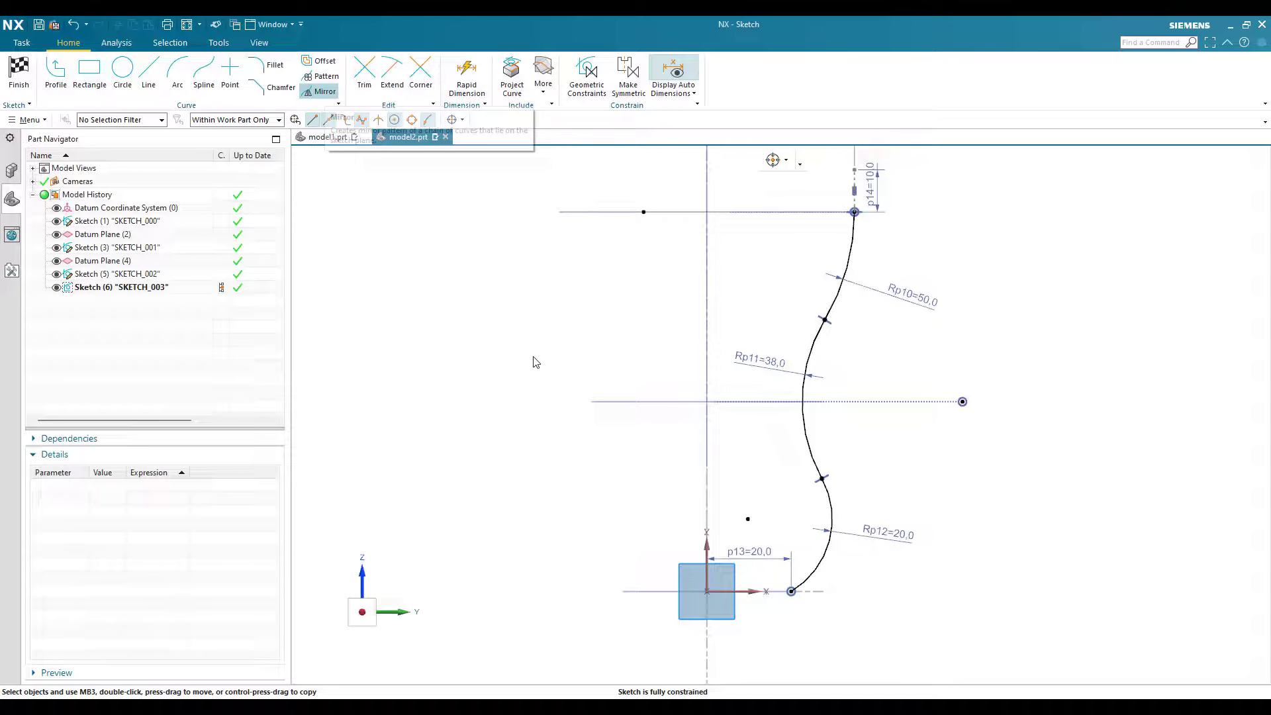
pyautogui.click(842, 292)
pyautogui.click(807, 371)
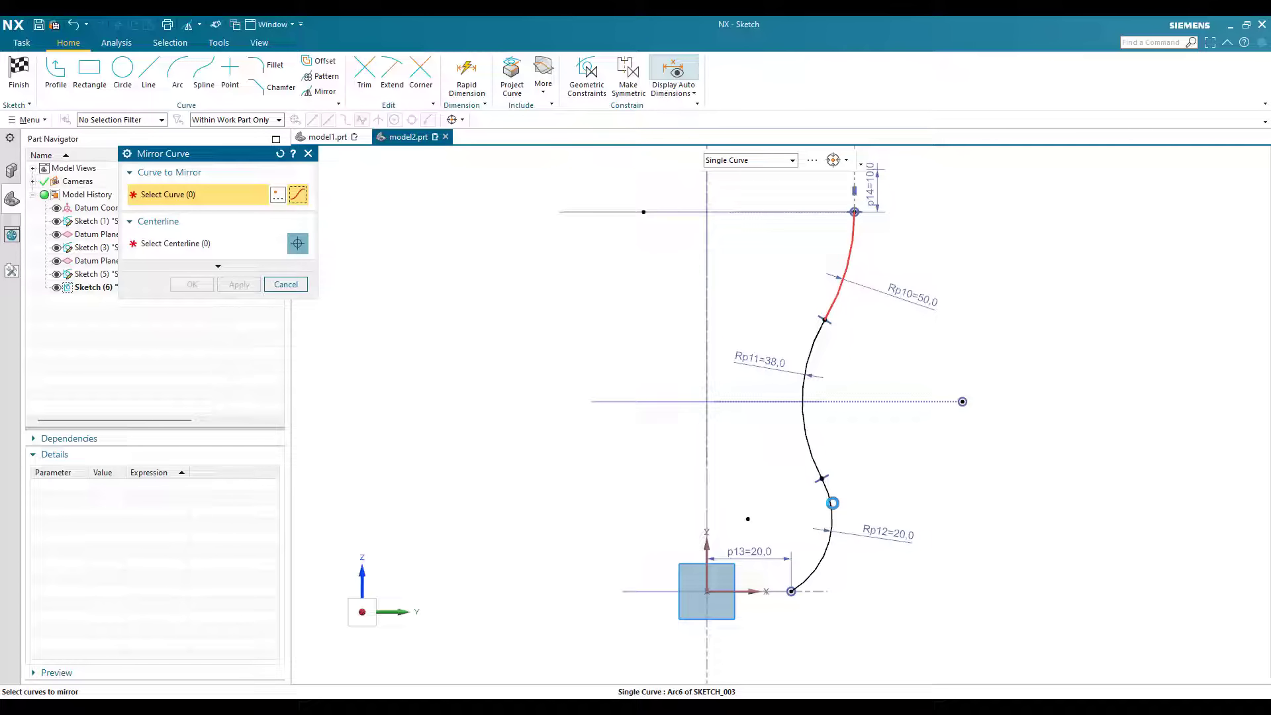
pyautogui.click(830, 519)
pyautogui.click(209, 246)
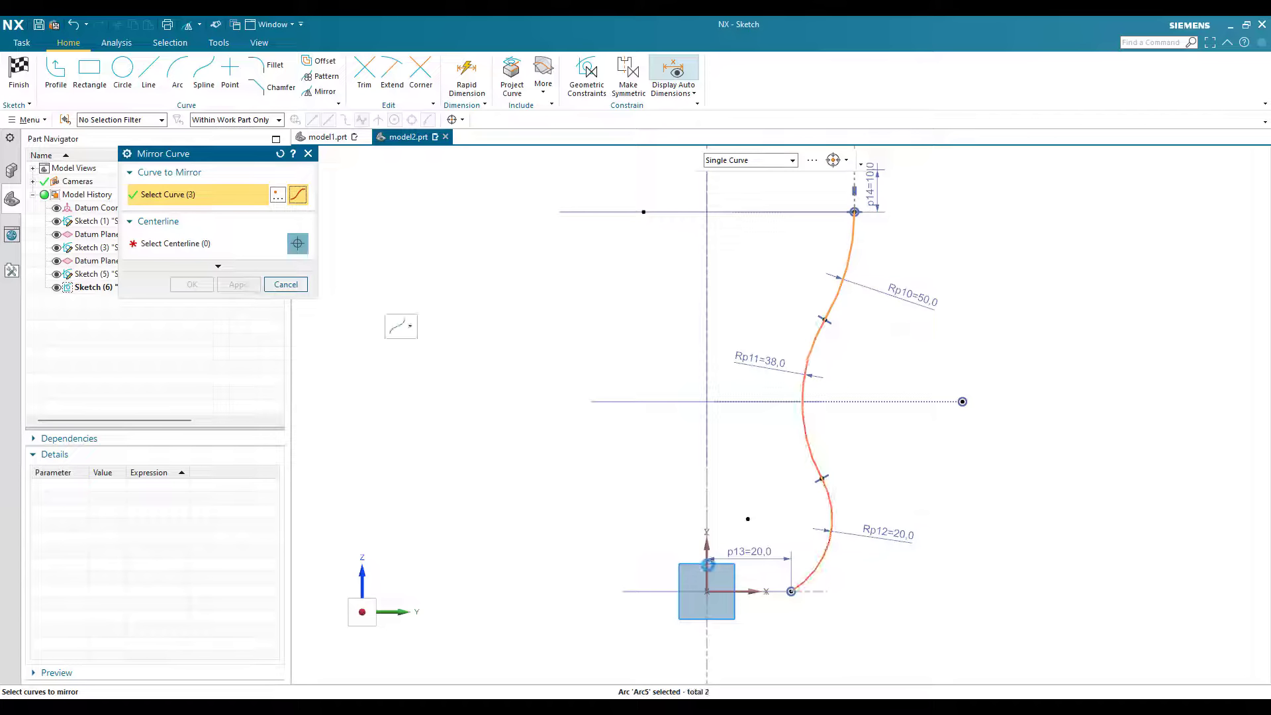
pyautogui.click(708, 562)
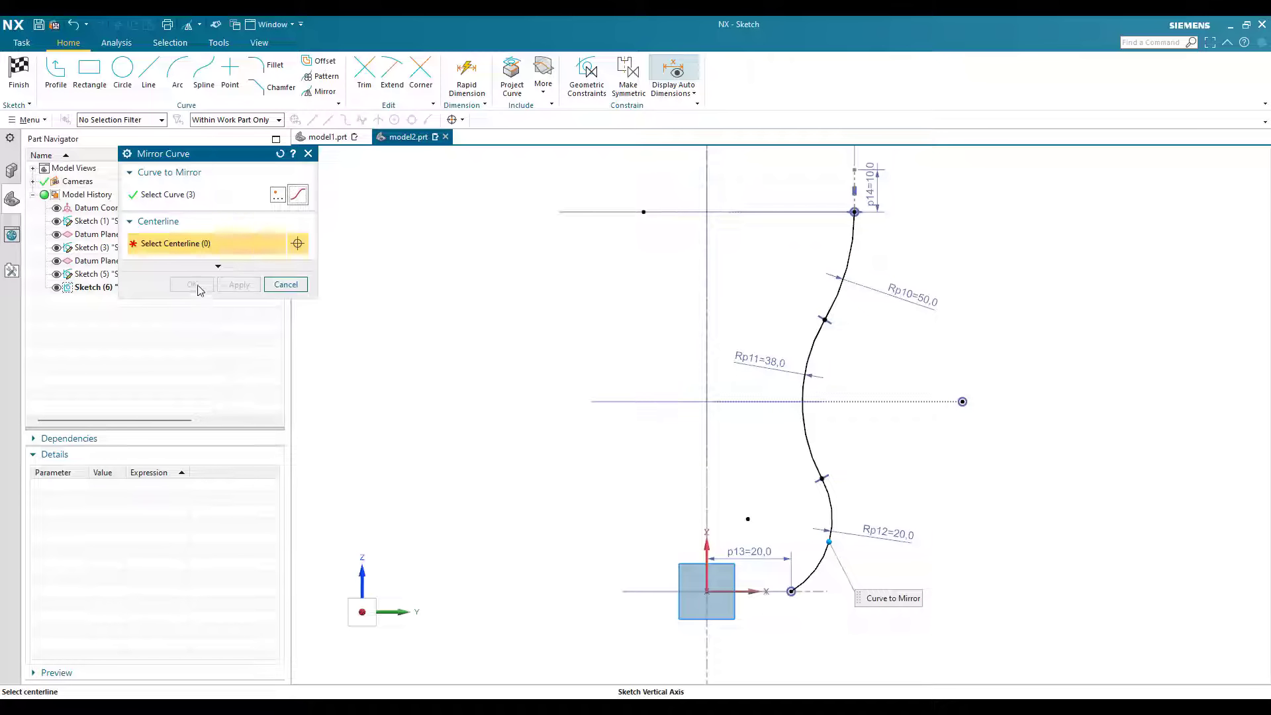
pyautogui.middleClick(753, 383)
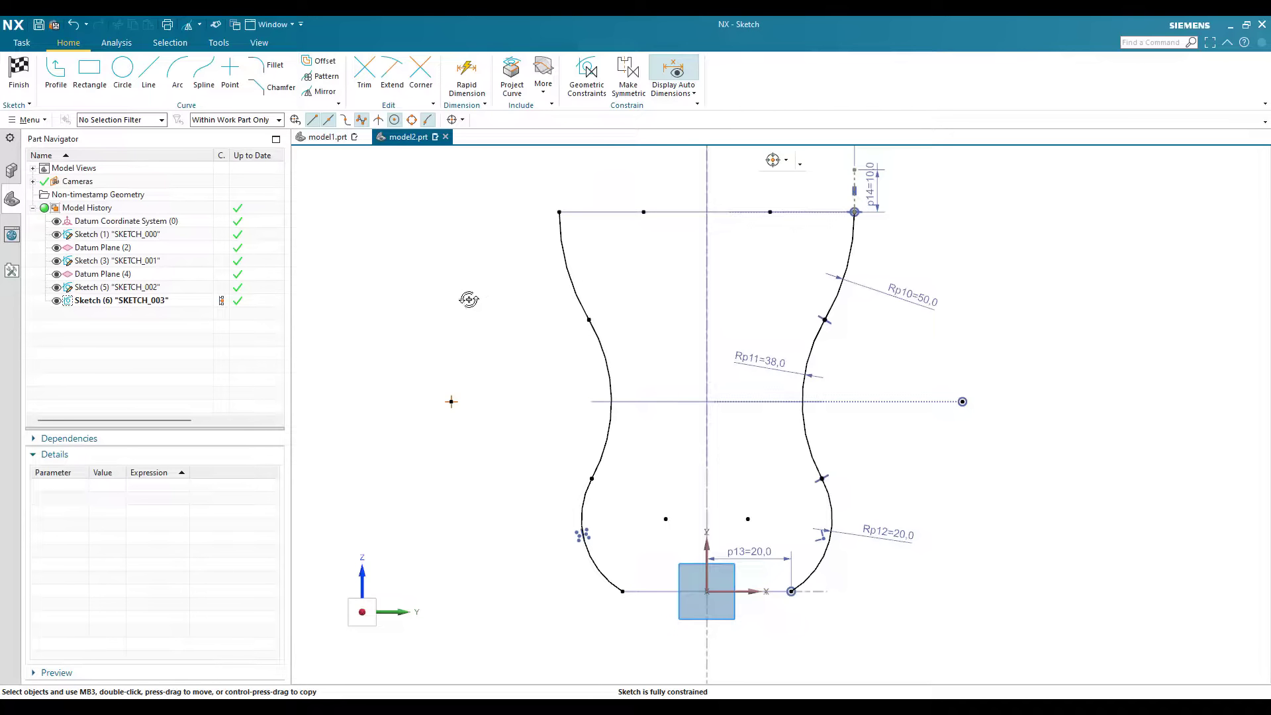
pyautogui.moveTo(600, 321); pyautogui.dragTo(590, 520, button='middle')
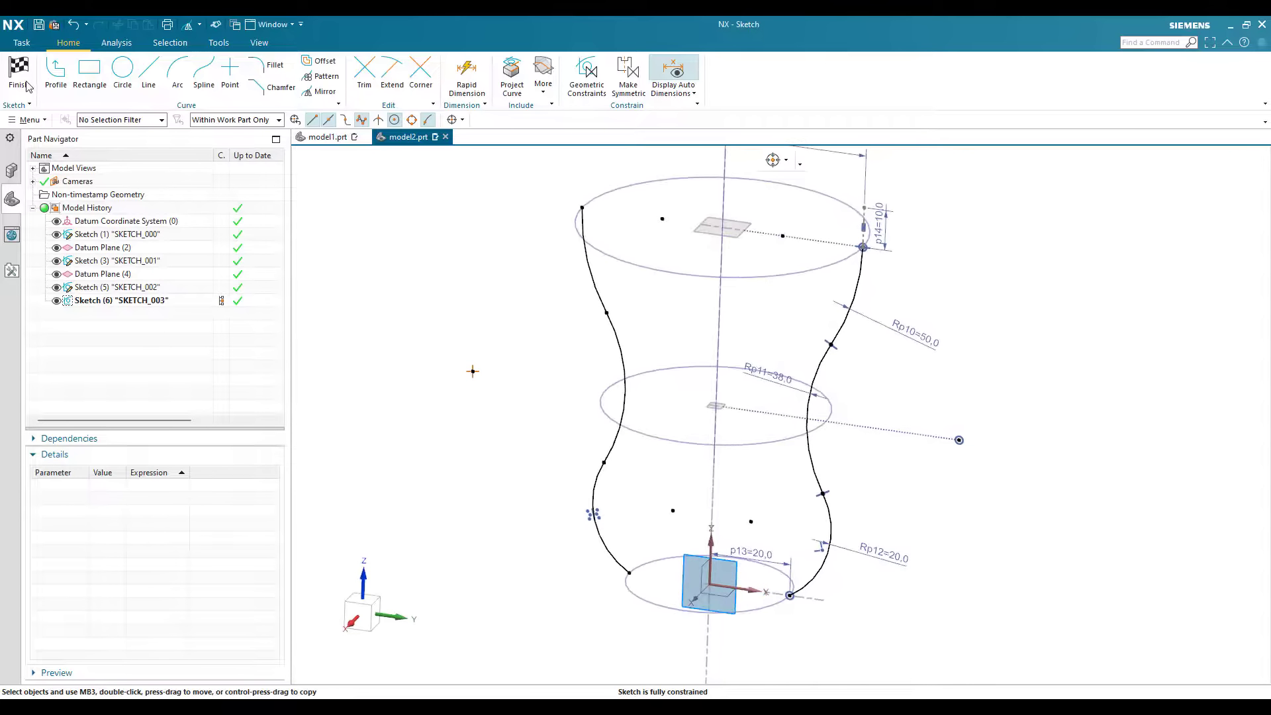
pyautogui.click(19, 73)
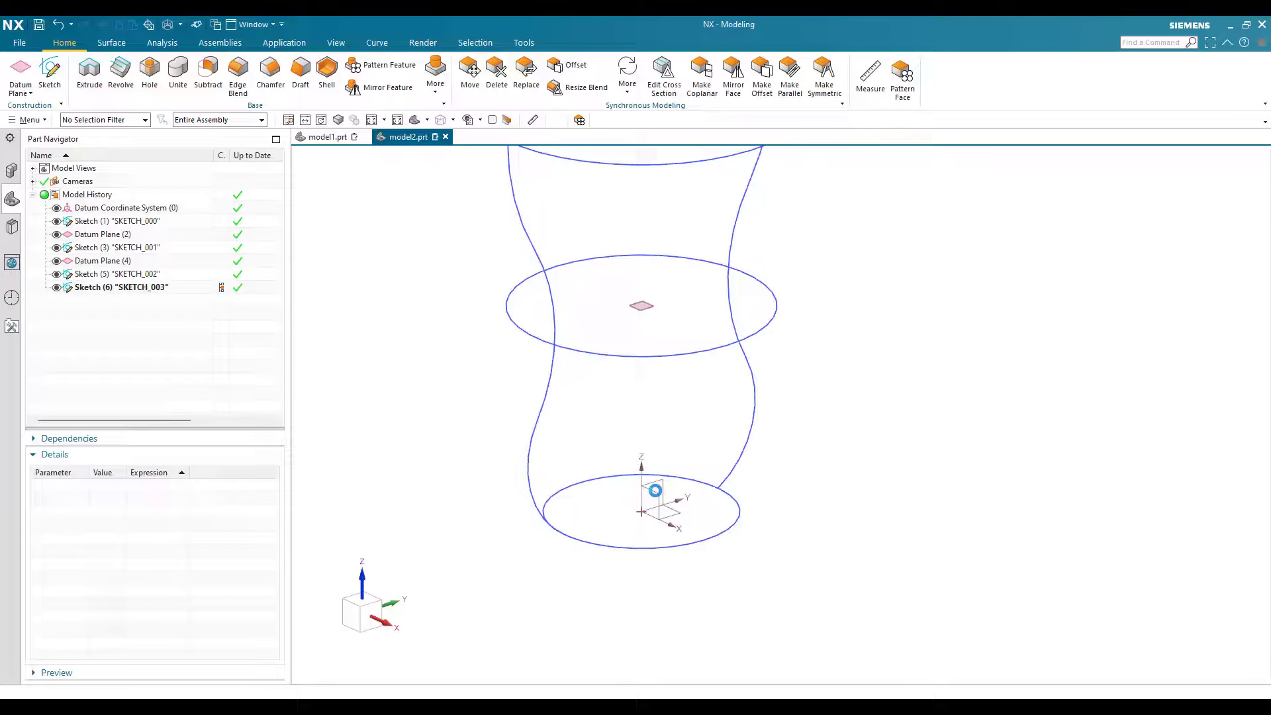
# Step: Start a new sketch on the XZ plane of the datum coordinate system
pyautogui.click(54, 79)
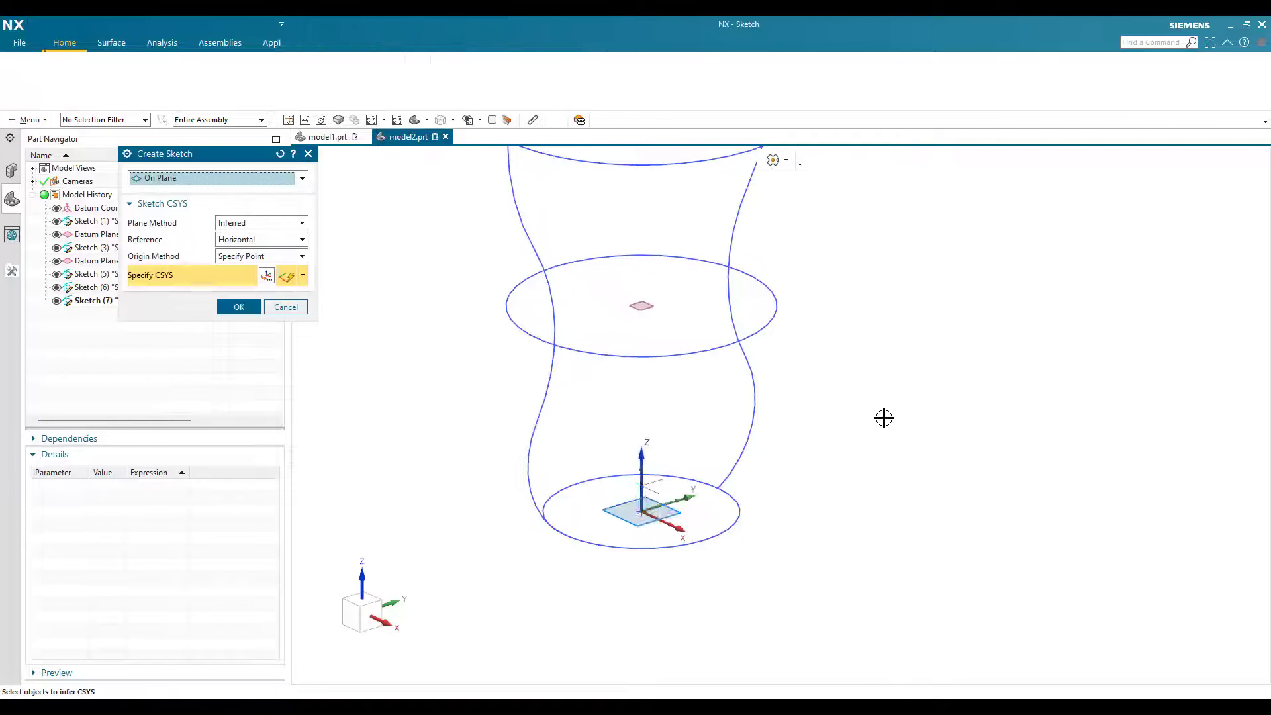
pyautogui.middleClick(770, 546)
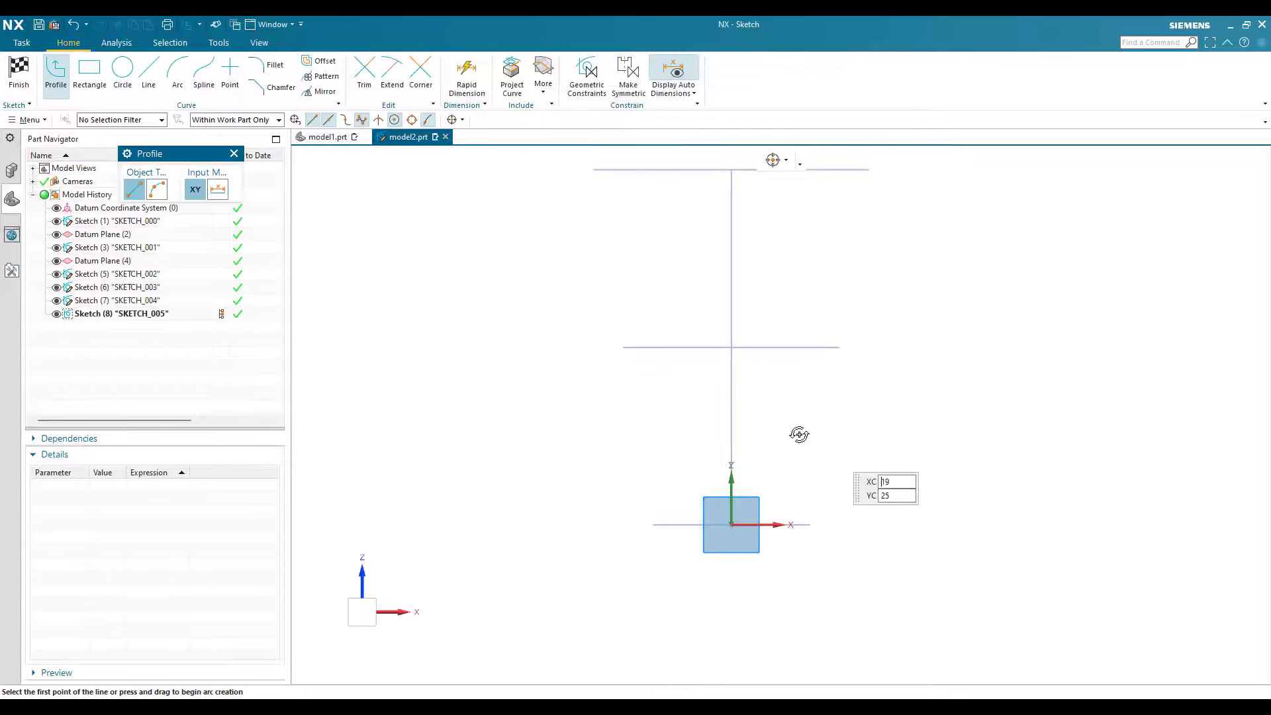
pyautogui.moveTo(822, 347)
pyautogui.mouseDown(button='middle')
pyautogui.moveTo(820, 361)
pyautogui.moveTo(831, 335)
pyautogui.mouseUp(button='middle')
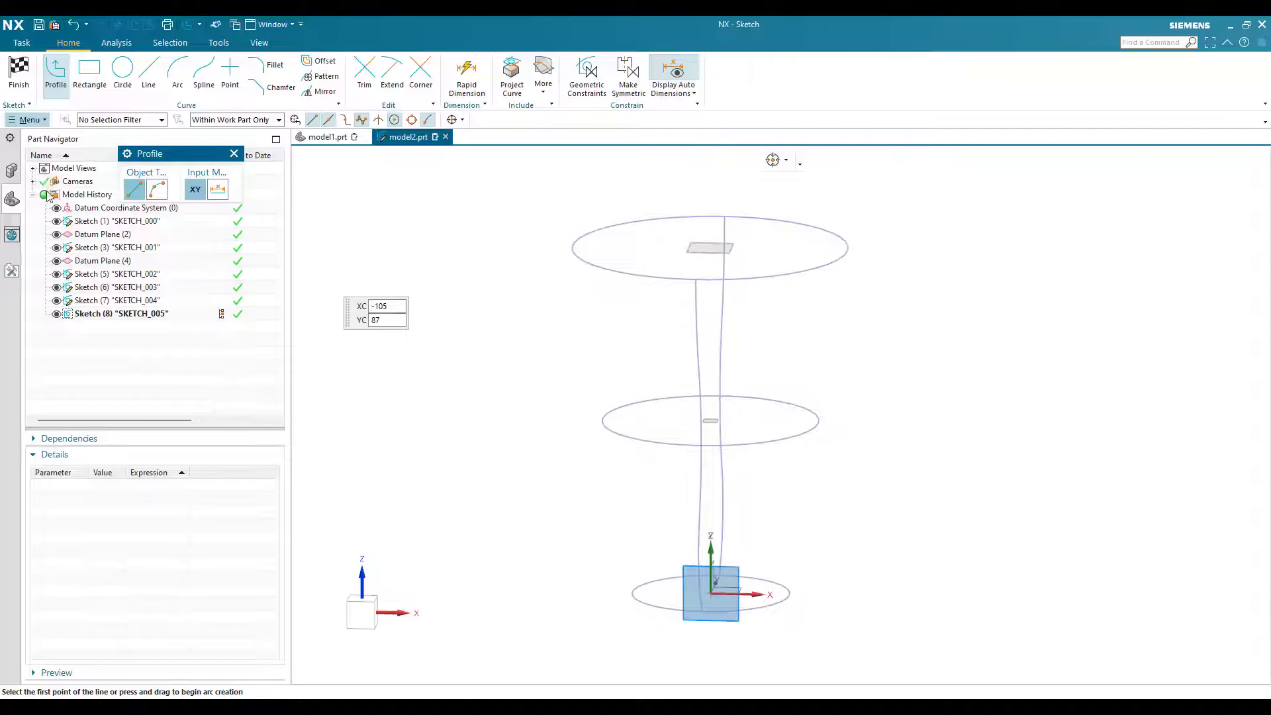
# Step: Create an intersection point where the uppermost circle crosses the sketch plane
pyautogui.click(27, 120)
pyautogui.moveTo(40, 185)
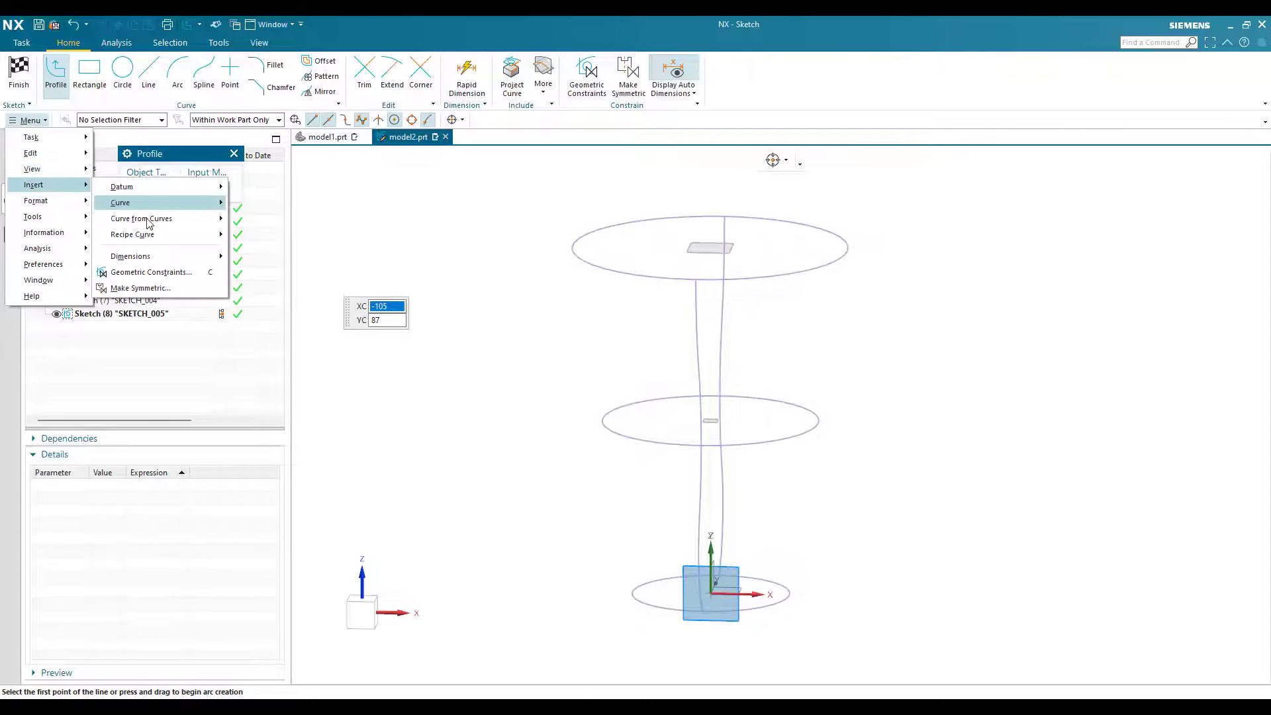
pyautogui.moveTo(150, 224)
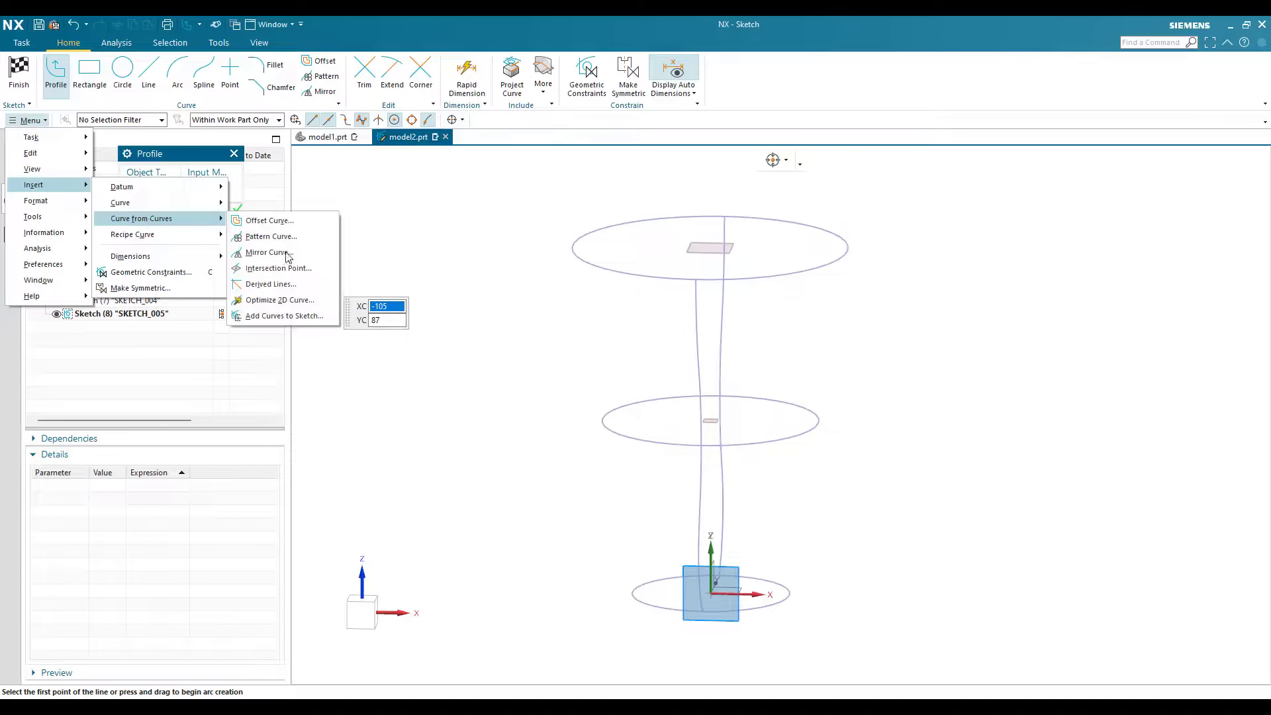
pyautogui.click(278, 268)
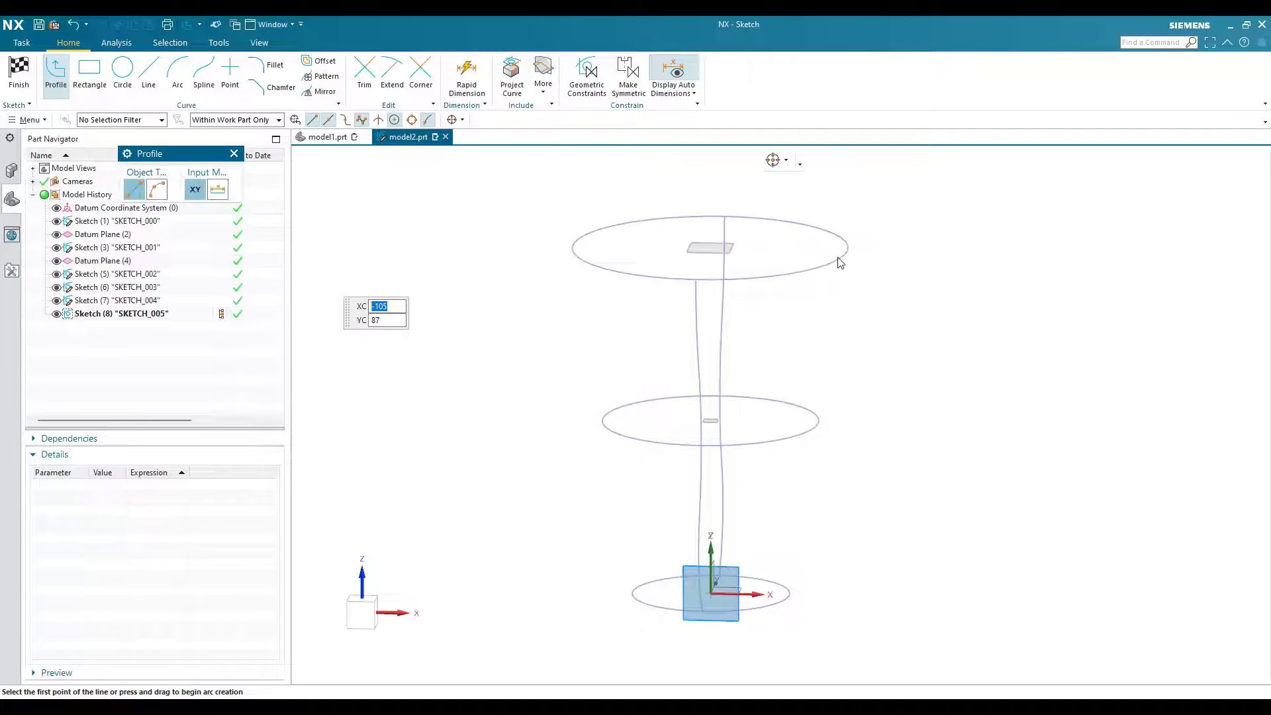
pyautogui.click(846, 255)
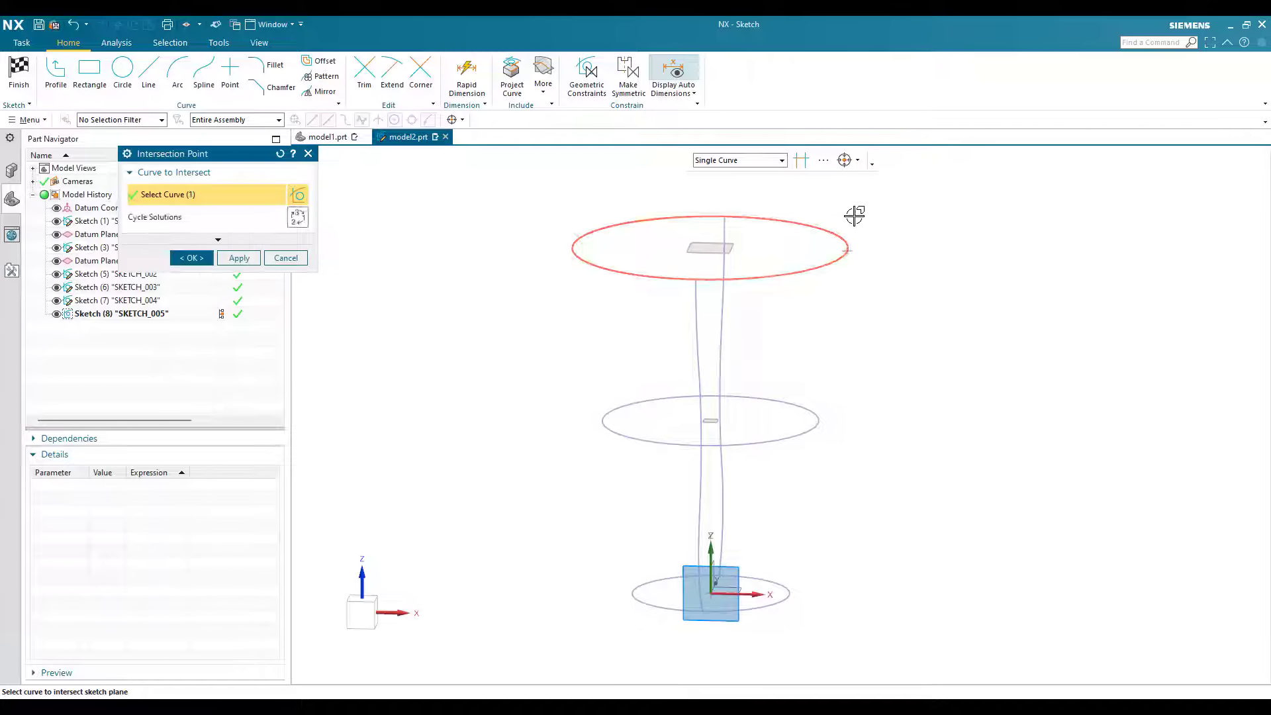
pyautogui.scroll(5, 854, 218)
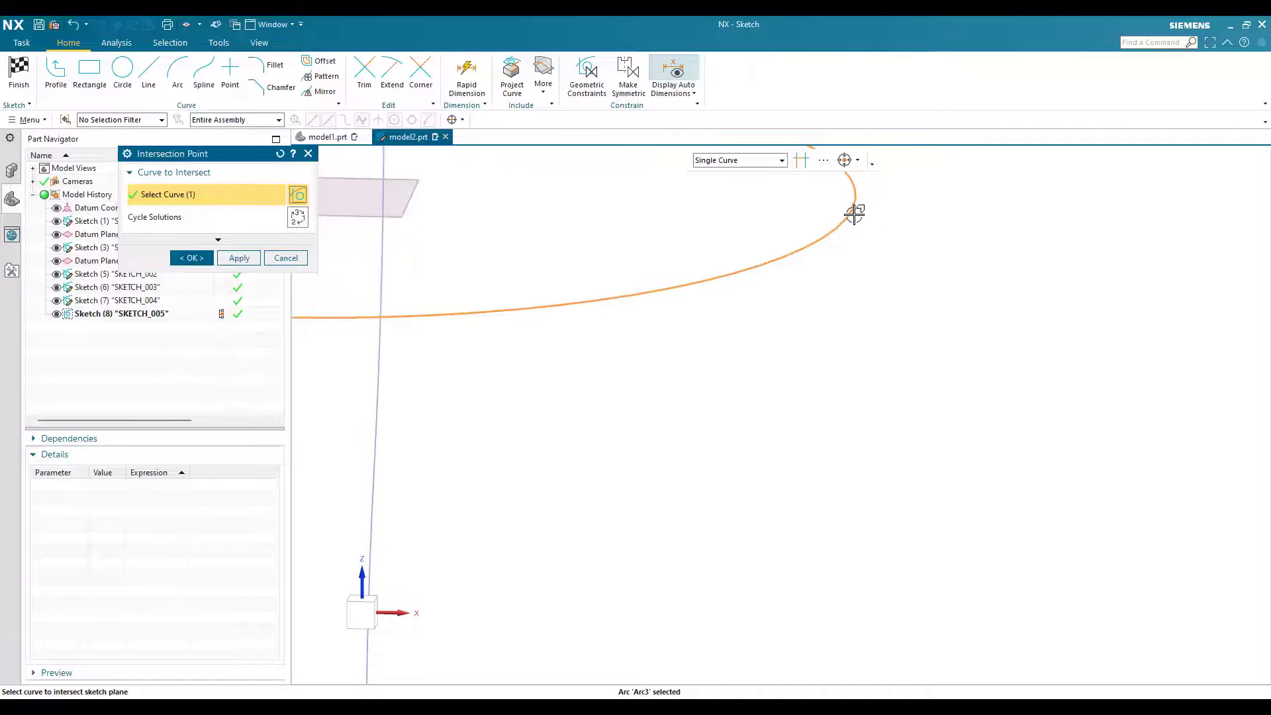
pyautogui.scroll(-5, 854, 214)
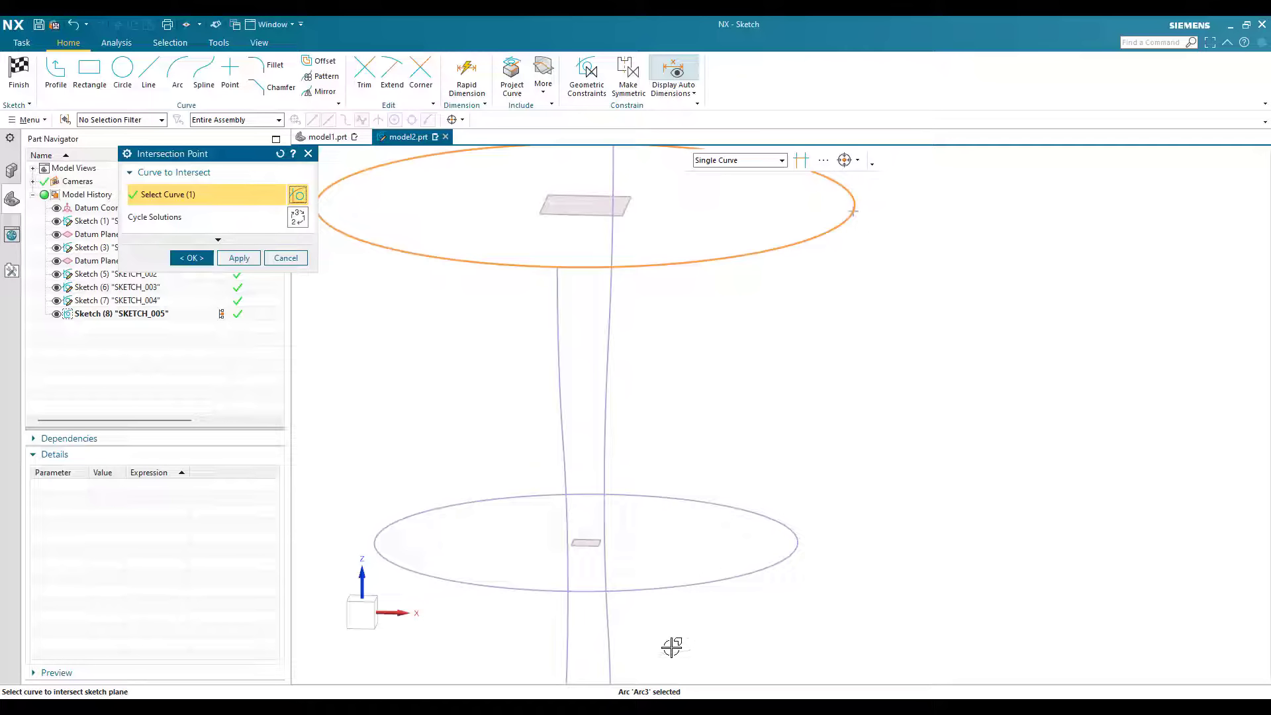
pyautogui.scroll(-2, 654, 670)
pyautogui.scroll(3, 672, 642)
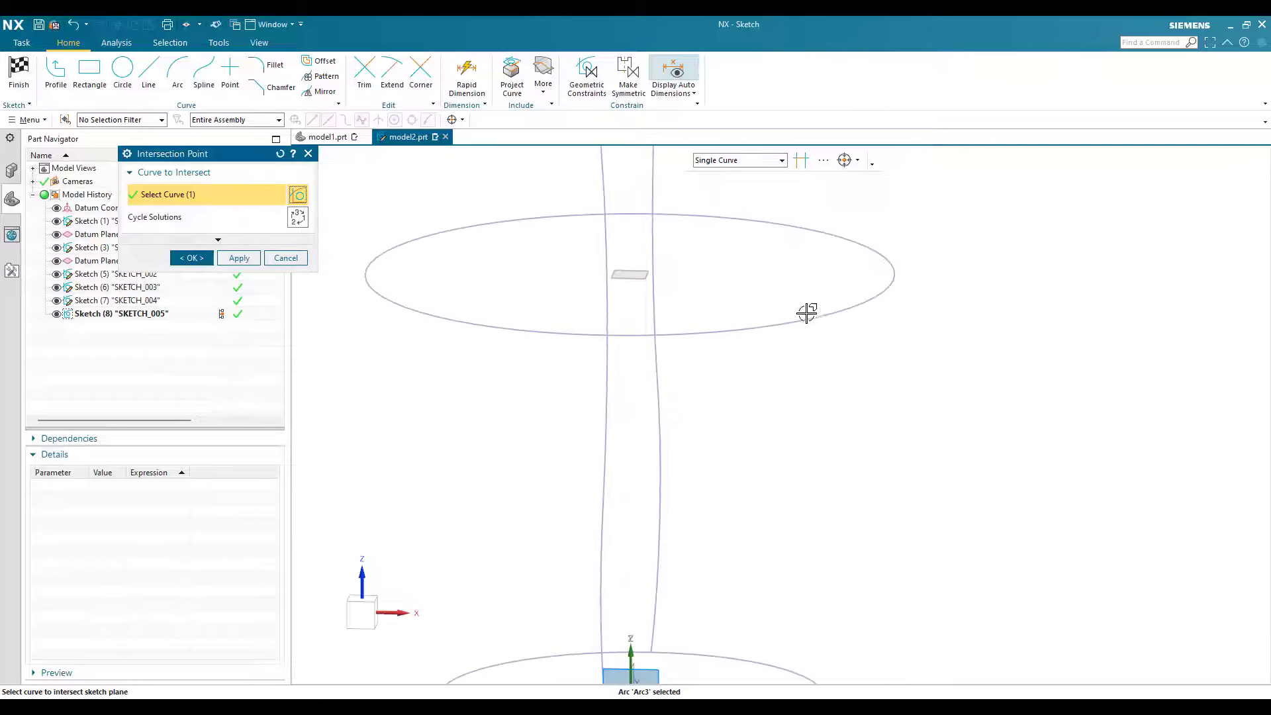
pyautogui.scroll(-4, 806, 312)
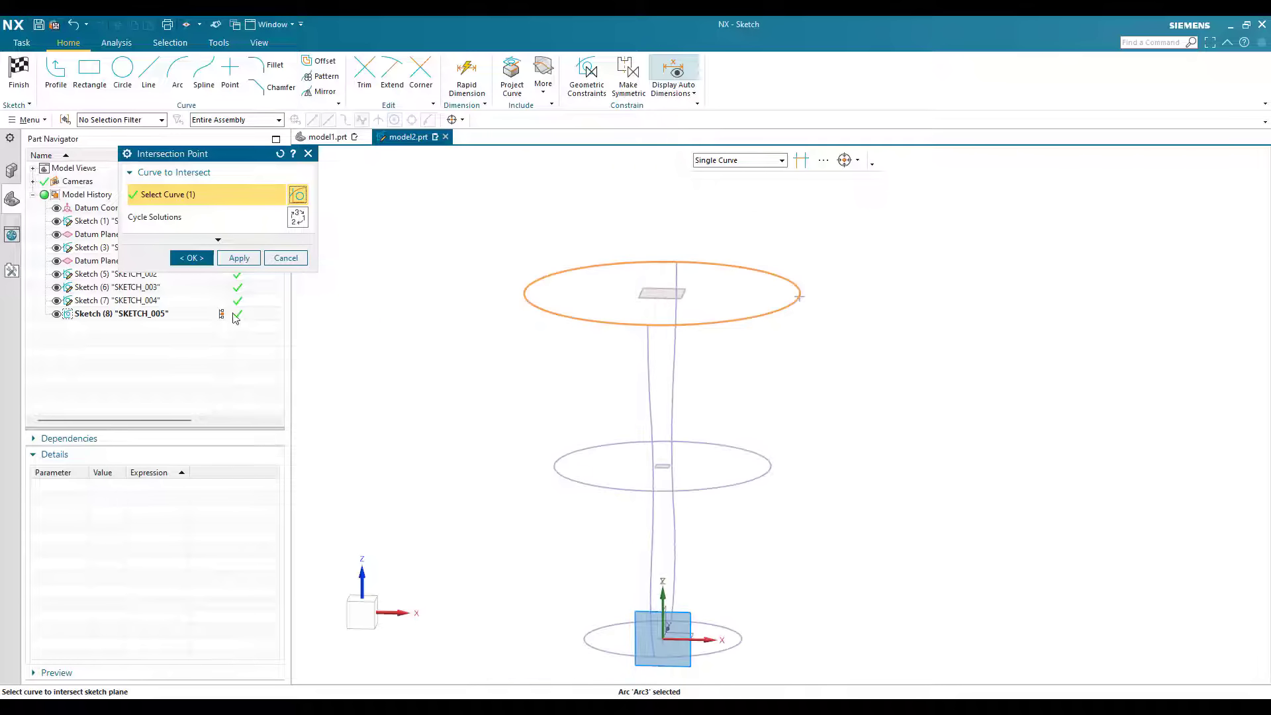
pyautogui.middleClick(888, 265)
pyautogui.scroll(-2, 788, 422)
pyautogui.scroll(4, 940, 463)
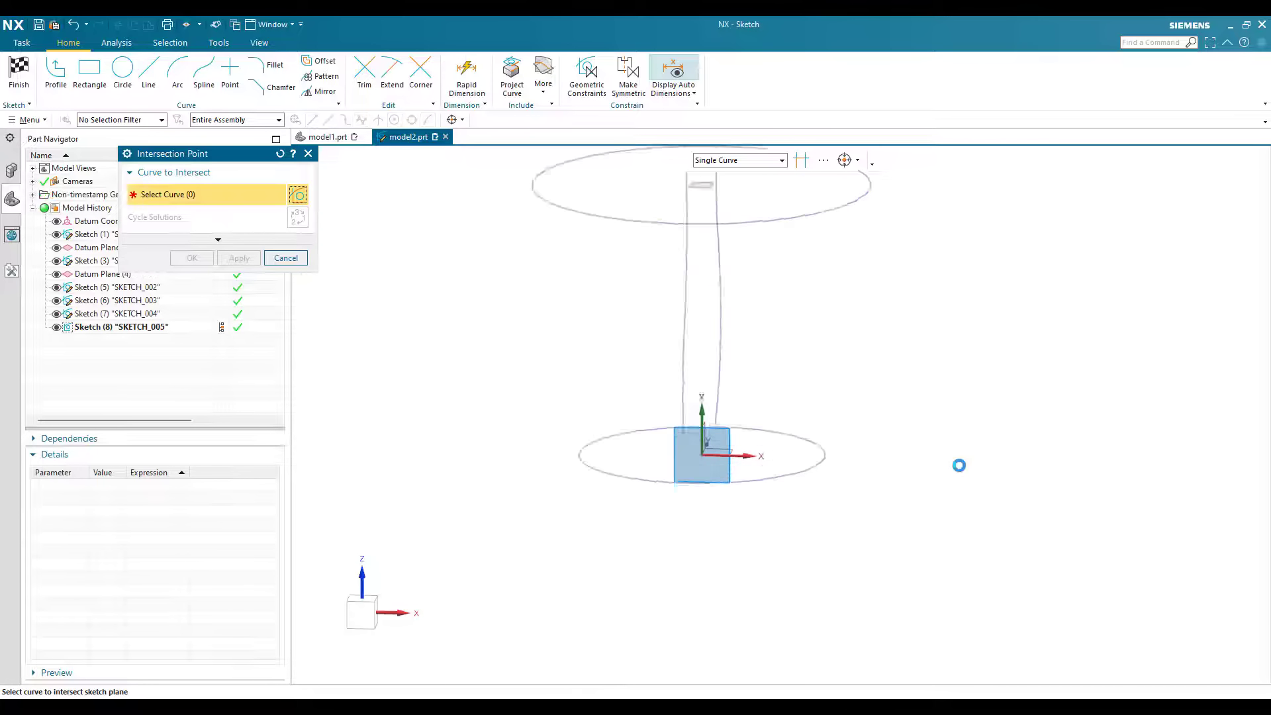
# Step: Create a second intersection point where the bottom circle crosses the sketch plane
pyautogui.click(801, 417)
pyautogui.middleClick(801, 417)
pyautogui.press('Escape')
# Step: Draw a straight line from the uppermost circle's intersection point to the bottom circle's intersection point
pyautogui.press('F8')
pyautogui.click(149, 73)
pyautogui.click(789, 147)
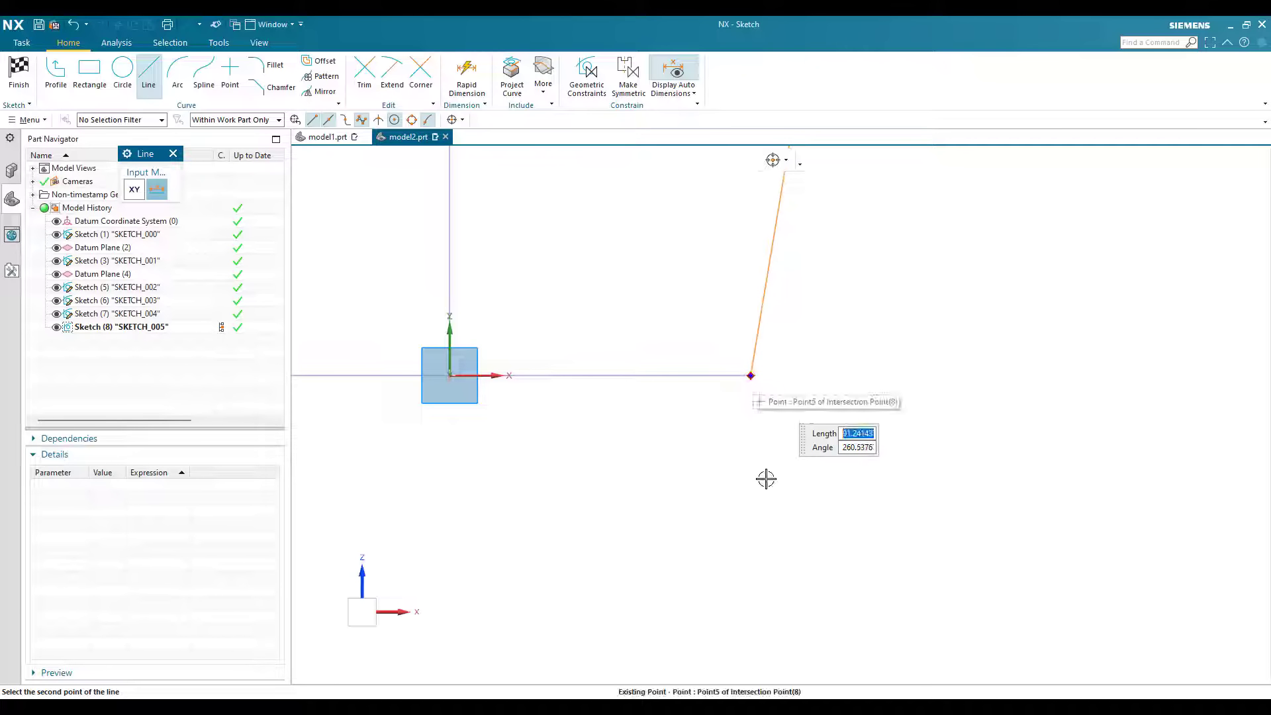
pyautogui.click(751, 375)
pyautogui.press('Escape')
pyautogui.scroll(-5, 686, 649)
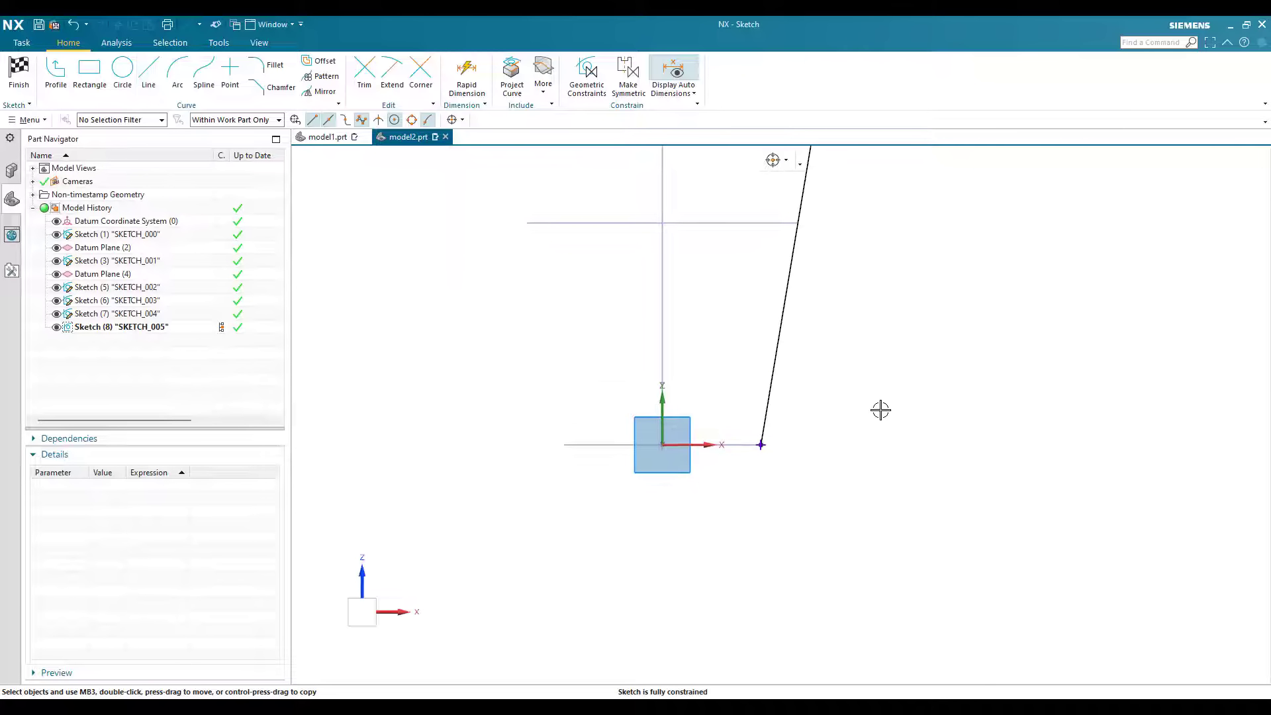
pyautogui.scroll(-1, 790, 311)
pyautogui.scroll(-2, 790, 306)
pyautogui.scroll(3, 791, 306)
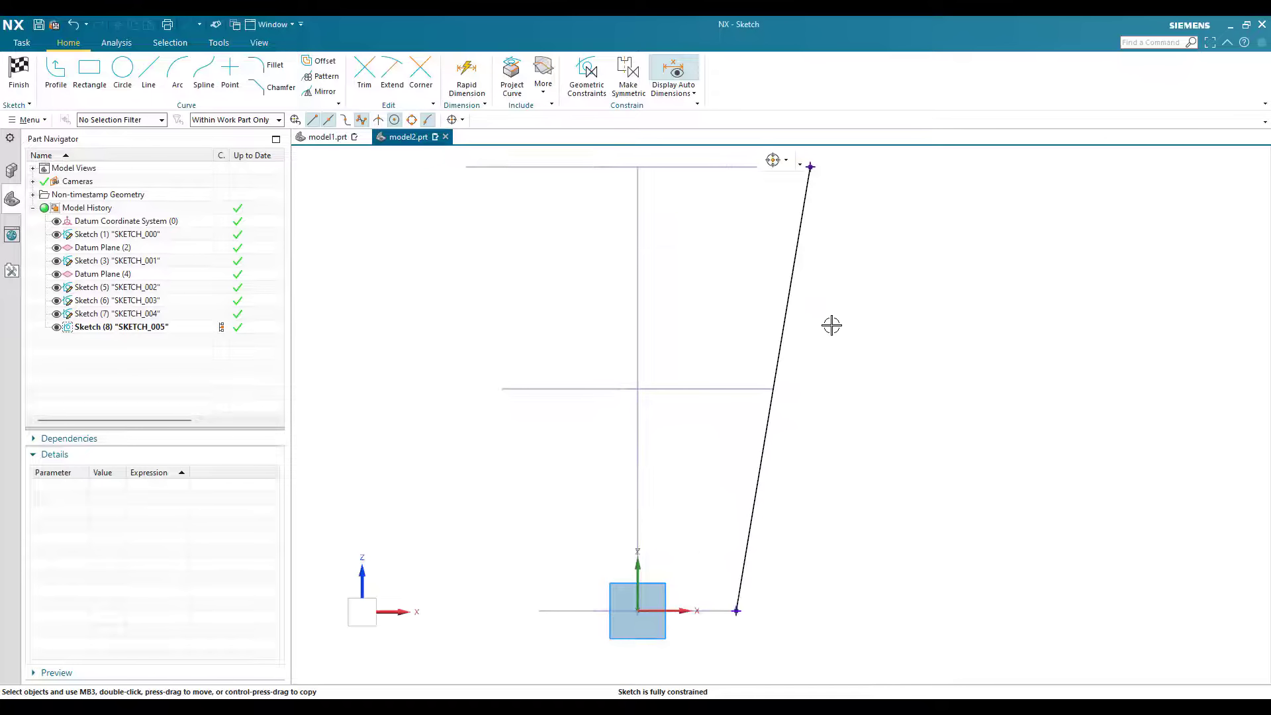
# Step: Mirror the slanted line about the sketch's vertical axis and finish the sketch
pyautogui.click(321, 91)
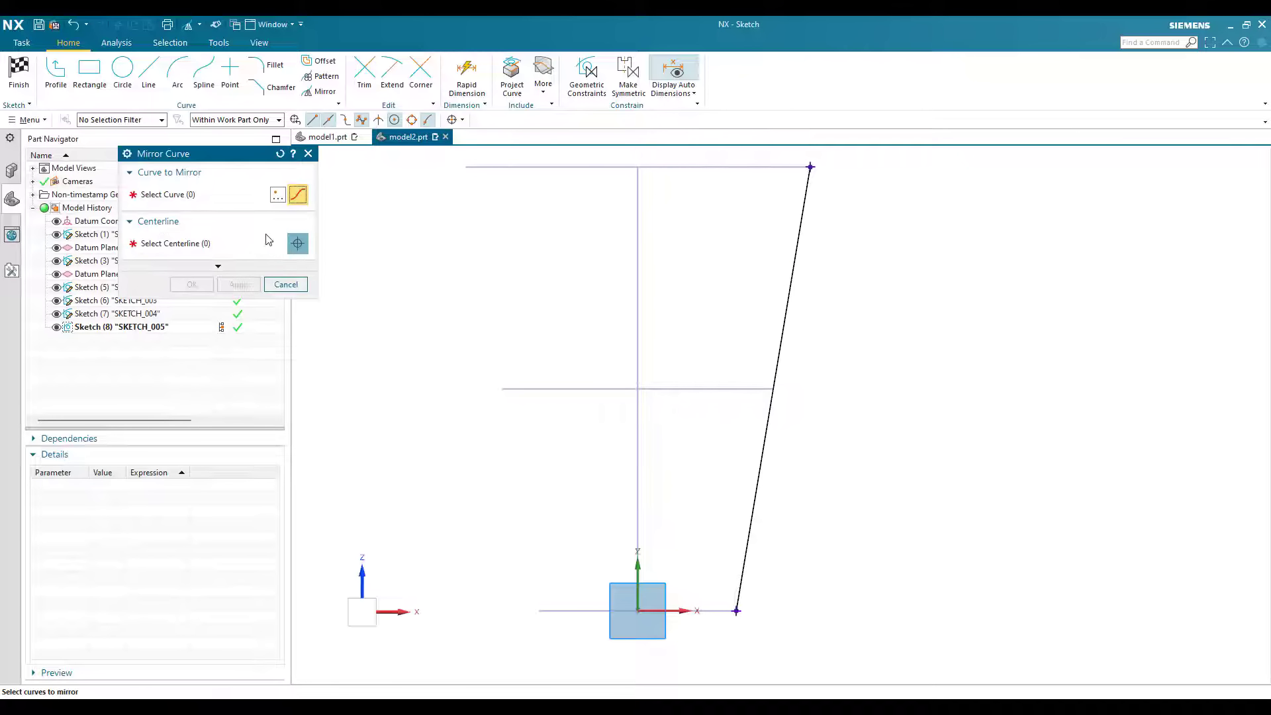
pyautogui.click(773, 386)
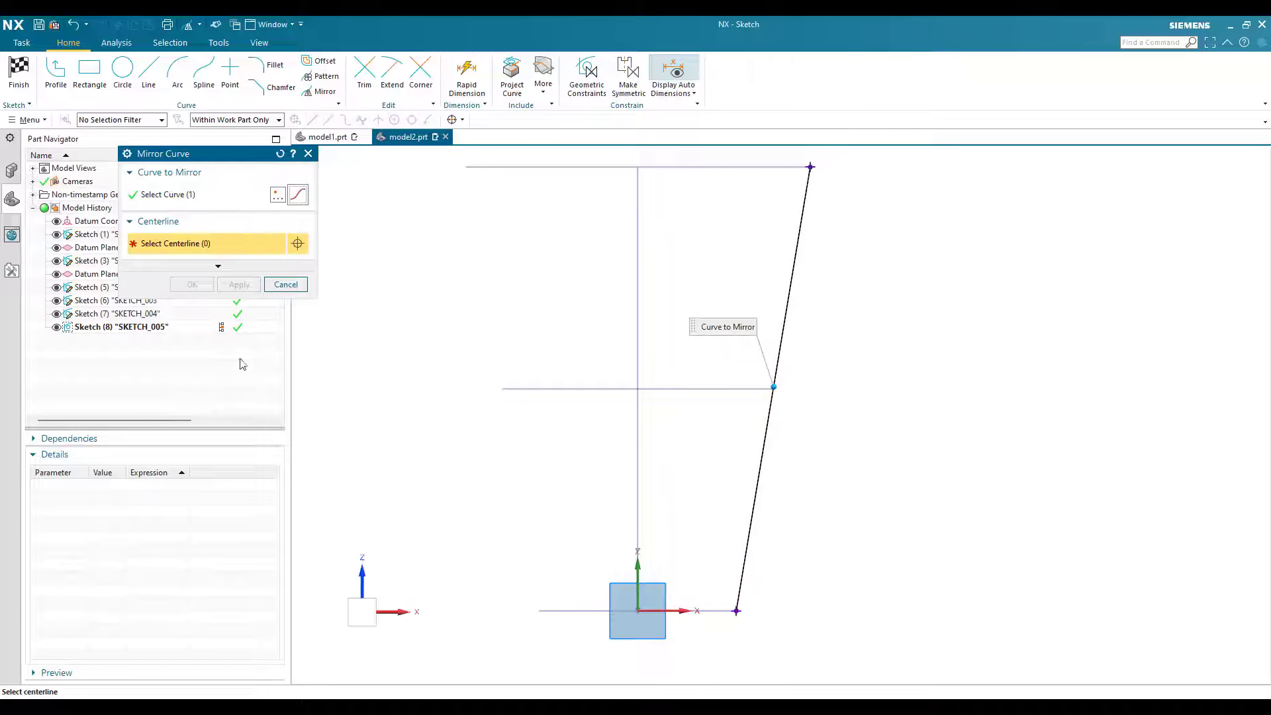
pyautogui.click(192, 285)
pyautogui.click(19, 72)
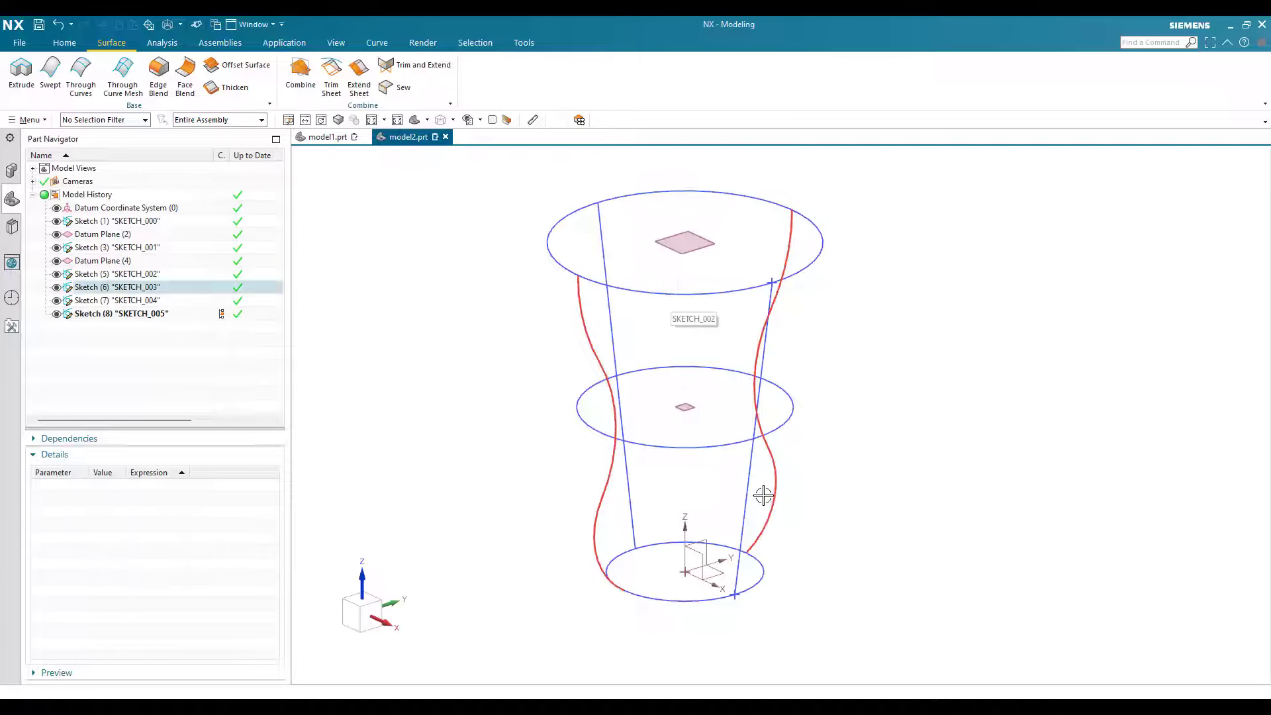
# Step: Start a Through Curve Mesh with the Single Curve rule and add the bottom circle as the first primary curve
pyautogui.moveTo(741, 489); pyautogui.dragTo(750, 453, button='middle')
pyautogui.keyDown('shift'); pyautogui.moveTo(750, 453); pyautogui.dragTo(747, 420, button='middle'); pyautogui.keyUp('shift')
pyautogui.click(124, 75)
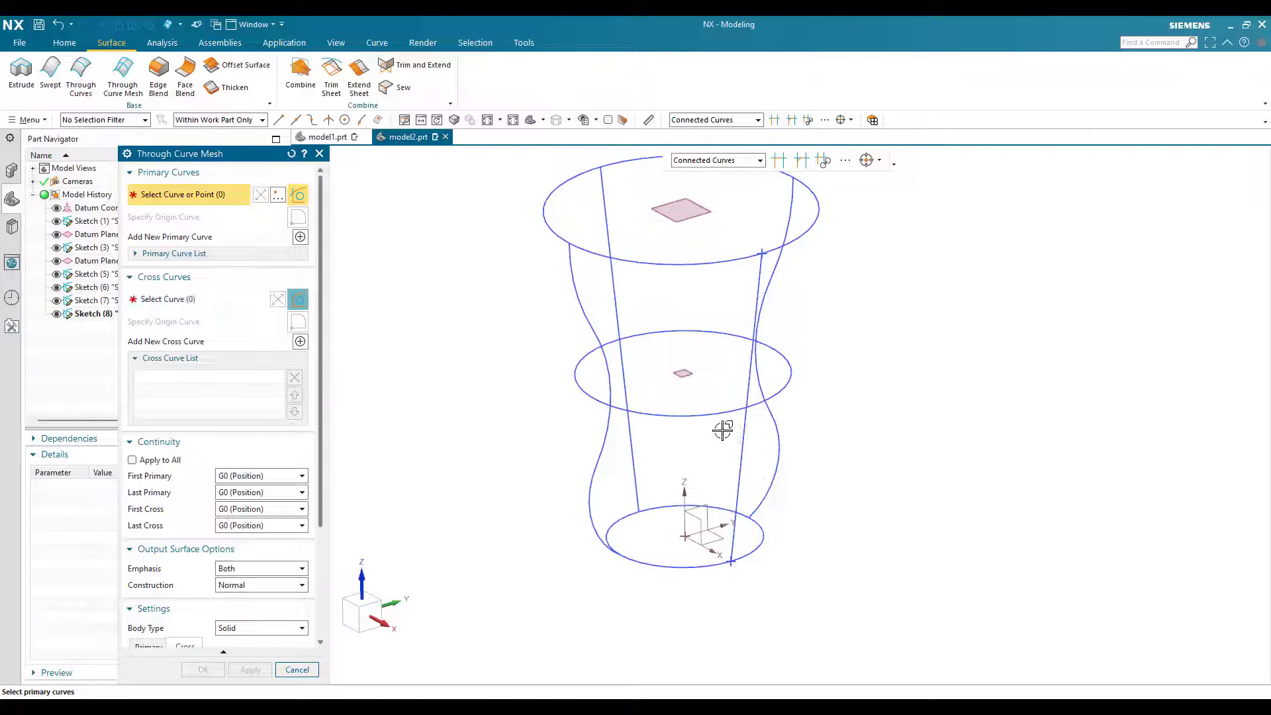
pyautogui.scroll(2, 818, 504)
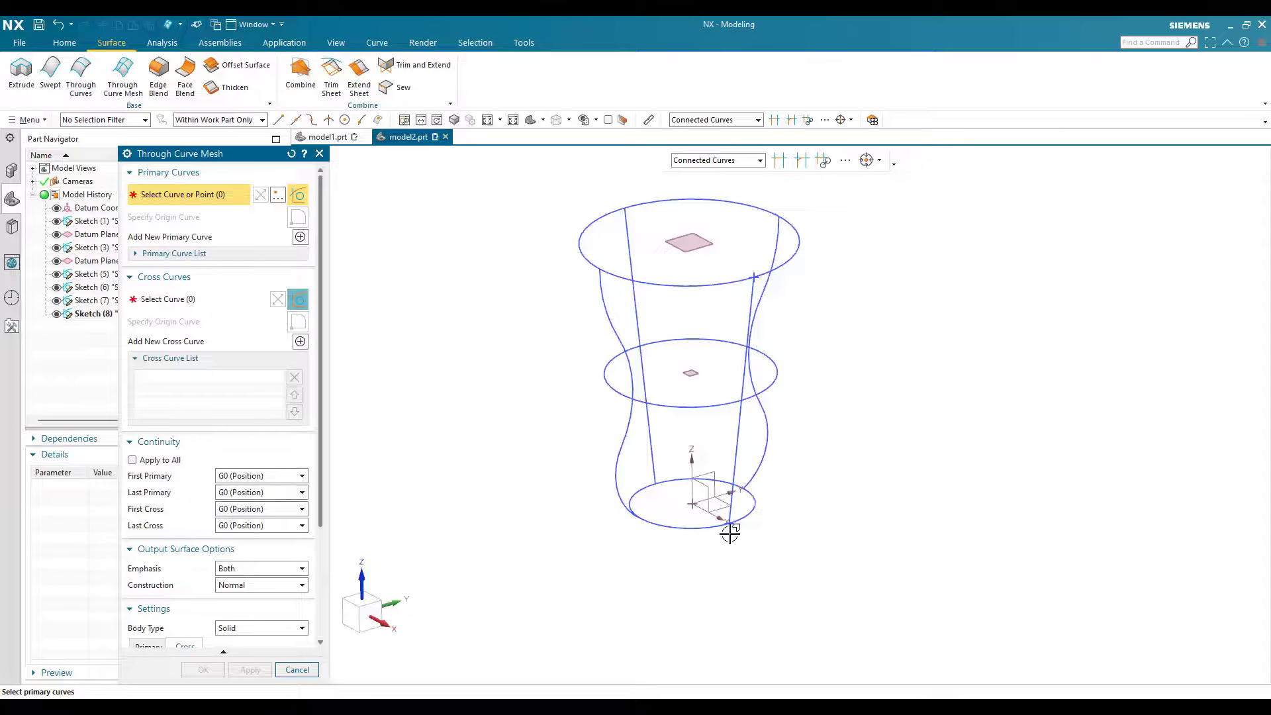
pyautogui.scroll(-3, 730, 533)
pyautogui.click(760, 160)
pyautogui.click(695, 173)
pyautogui.click(755, 479)
pyautogui.scroll(-1, 681, 265)
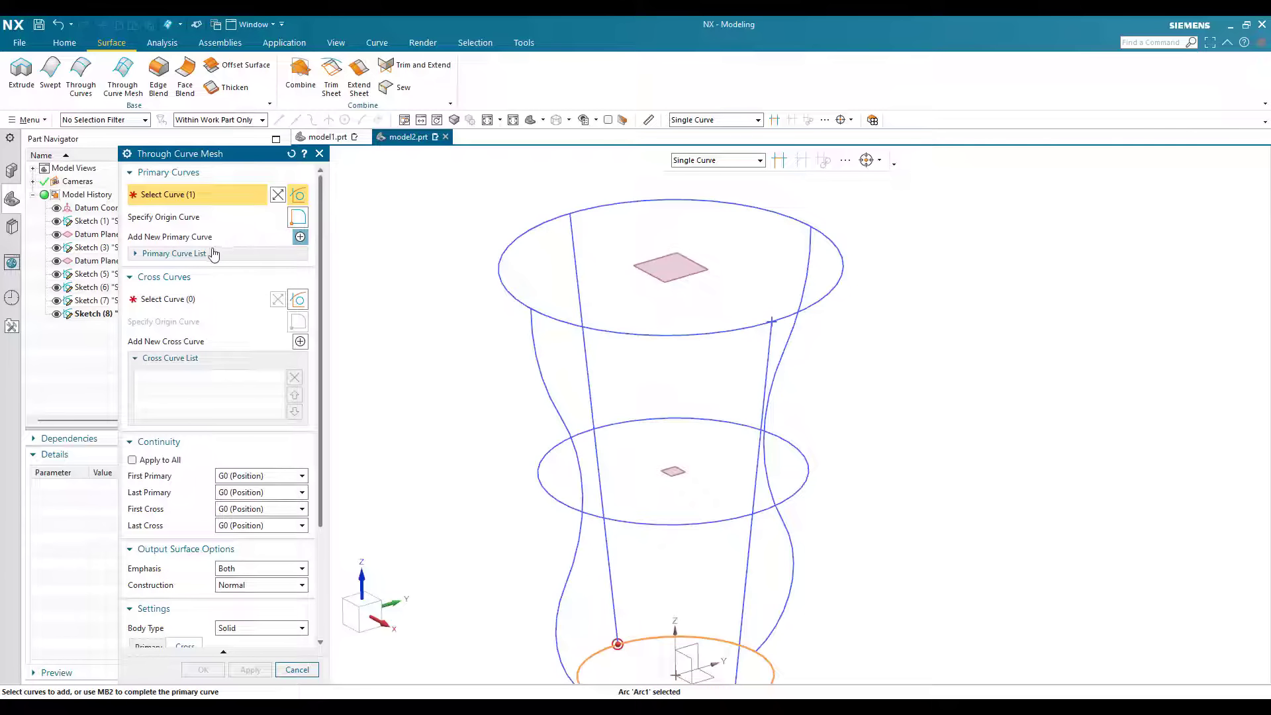
pyautogui.click(300, 237)
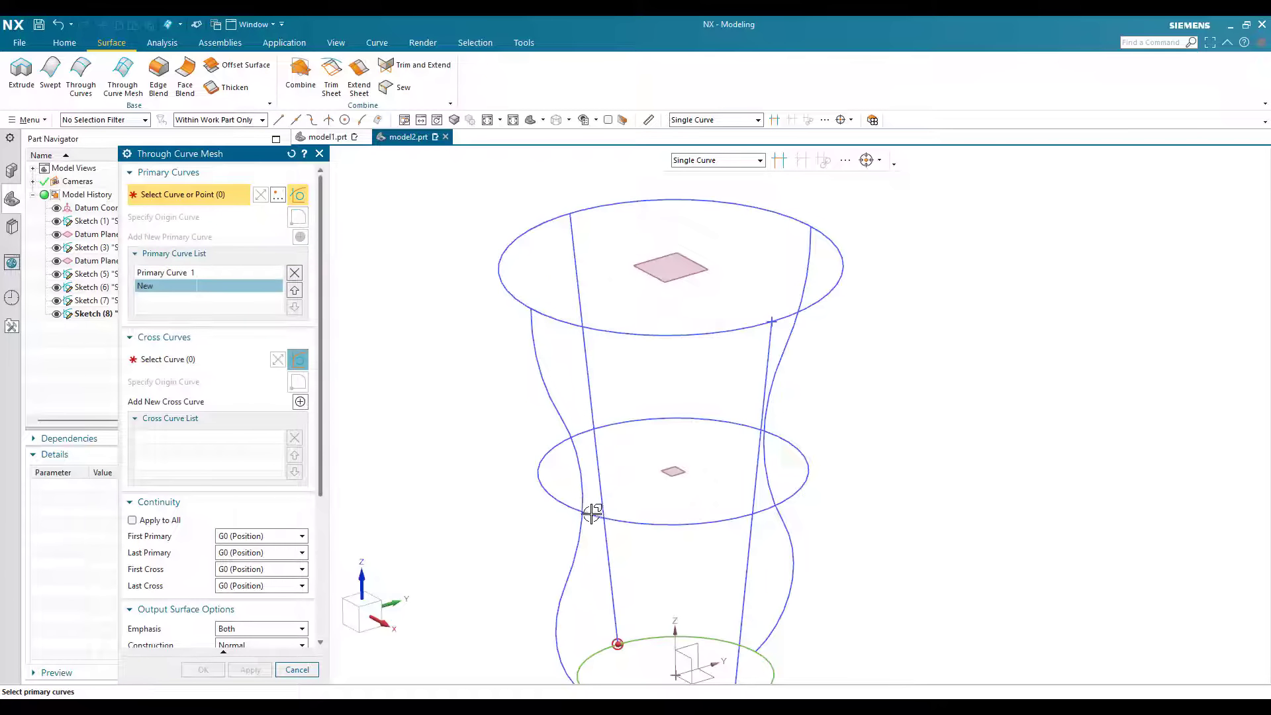
# Step: Review the first primary curve and add the uppermost circle as the second primary curve of the mesh
pyautogui.click(167, 273)
pyautogui.scroll(-3, 555, 304)
pyautogui.scroll(5, 576, 514)
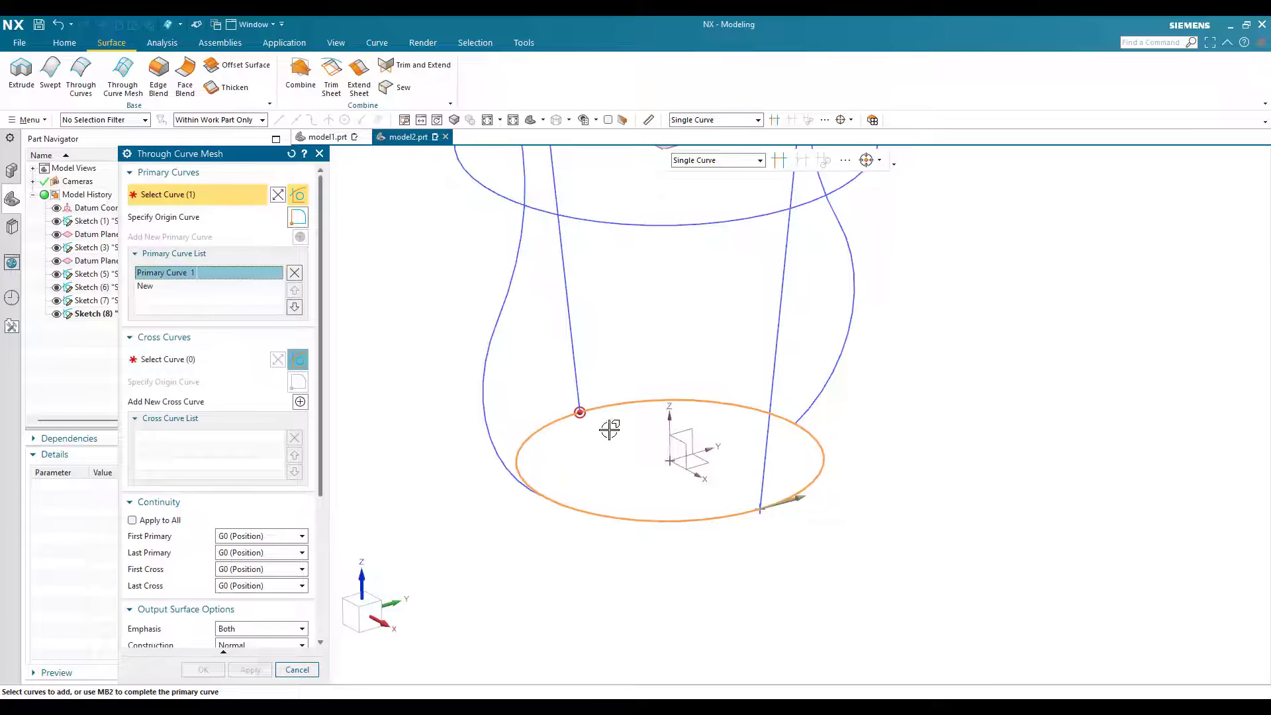
pyautogui.middleClick(670, 318)
pyautogui.scroll(-2, 641, 315)
pyautogui.scroll(5, 839, 389)
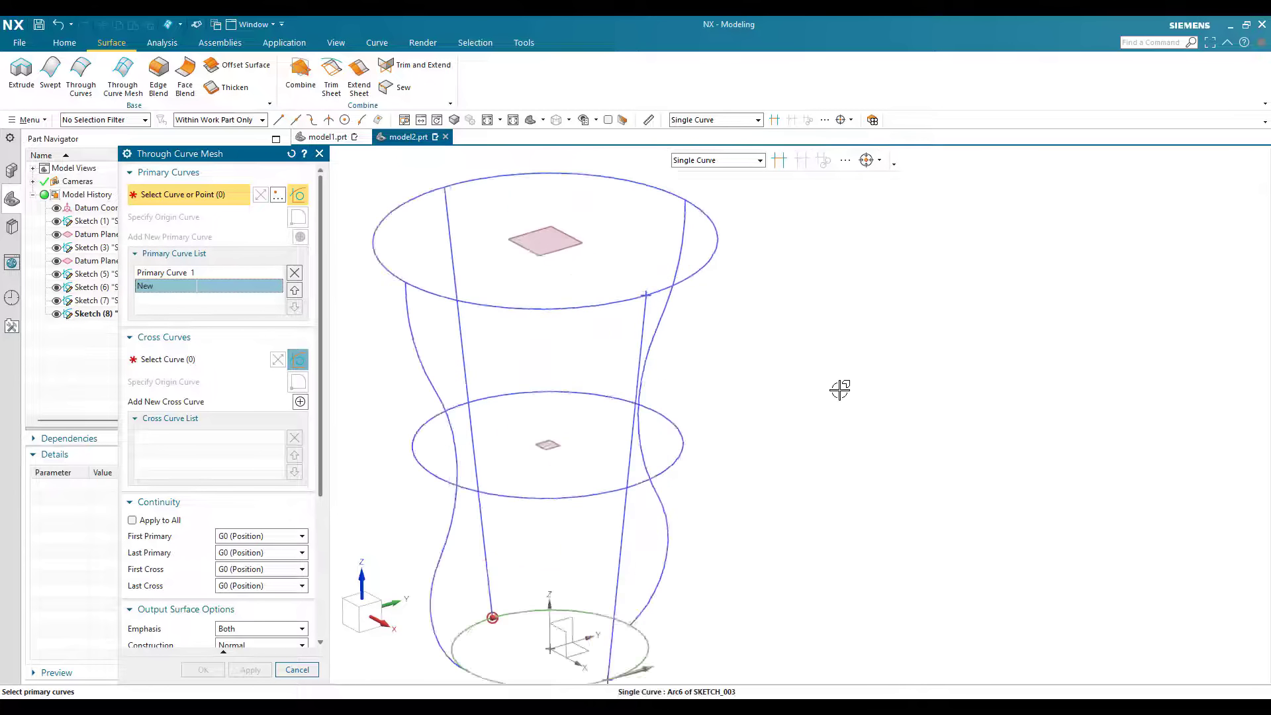
pyautogui.click(839, 389)
pyautogui.scroll(-4, 803, 514)
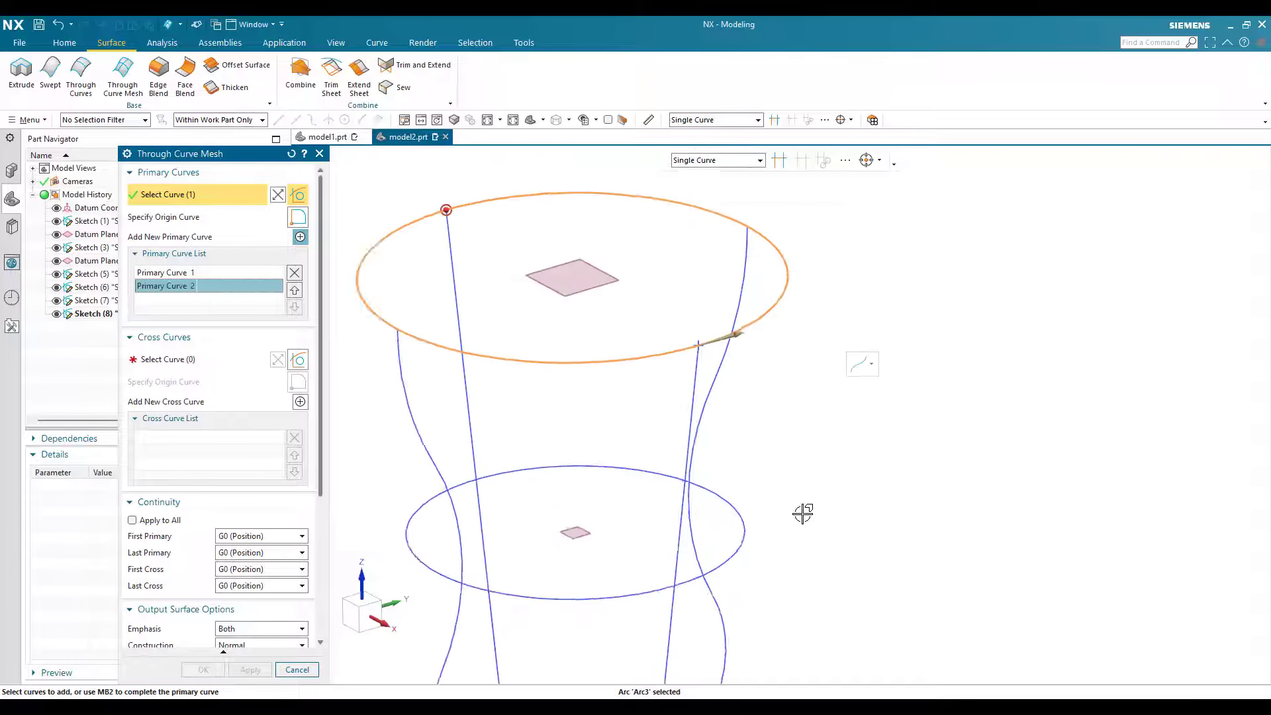
# Step: Set one slanted line as the first cross curve and the three adjacent profile arcs as the second
pyautogui.click(197, 359)
pyautogui.moveTo(761, 494); pyautogui.dragTo(522, 525, button='middle')
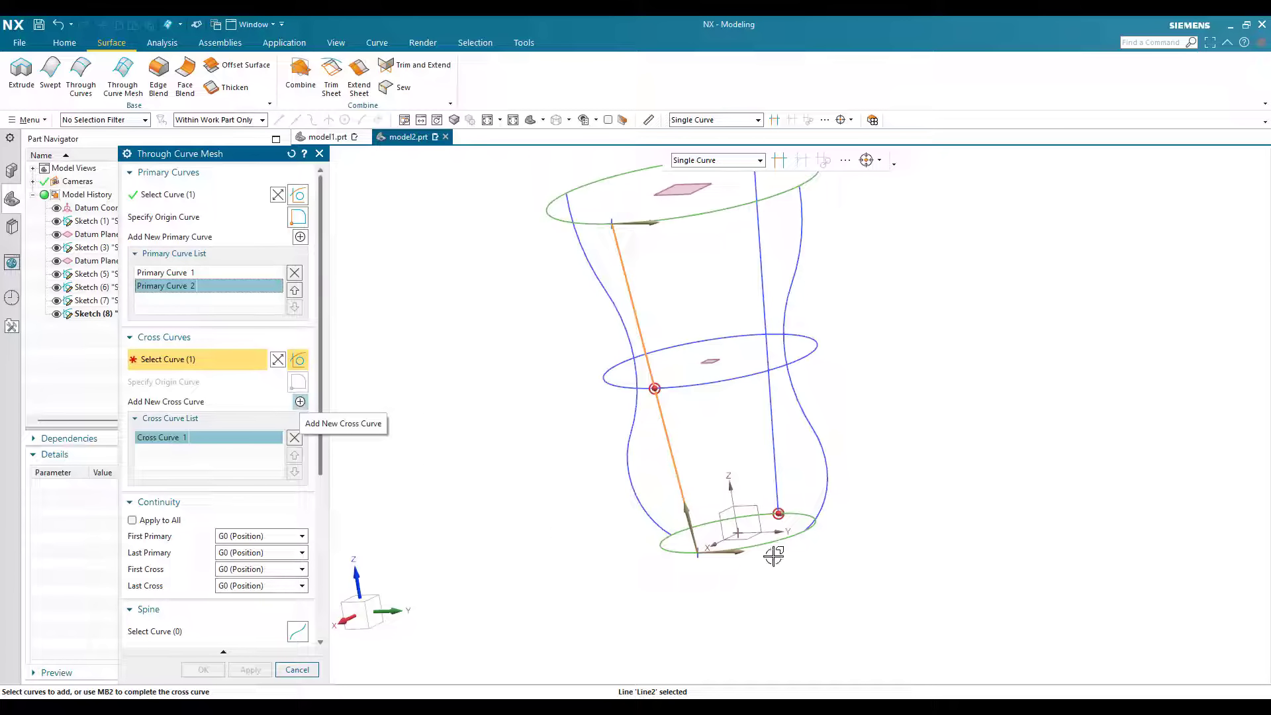
pyautogui.middleClick(823, 503)
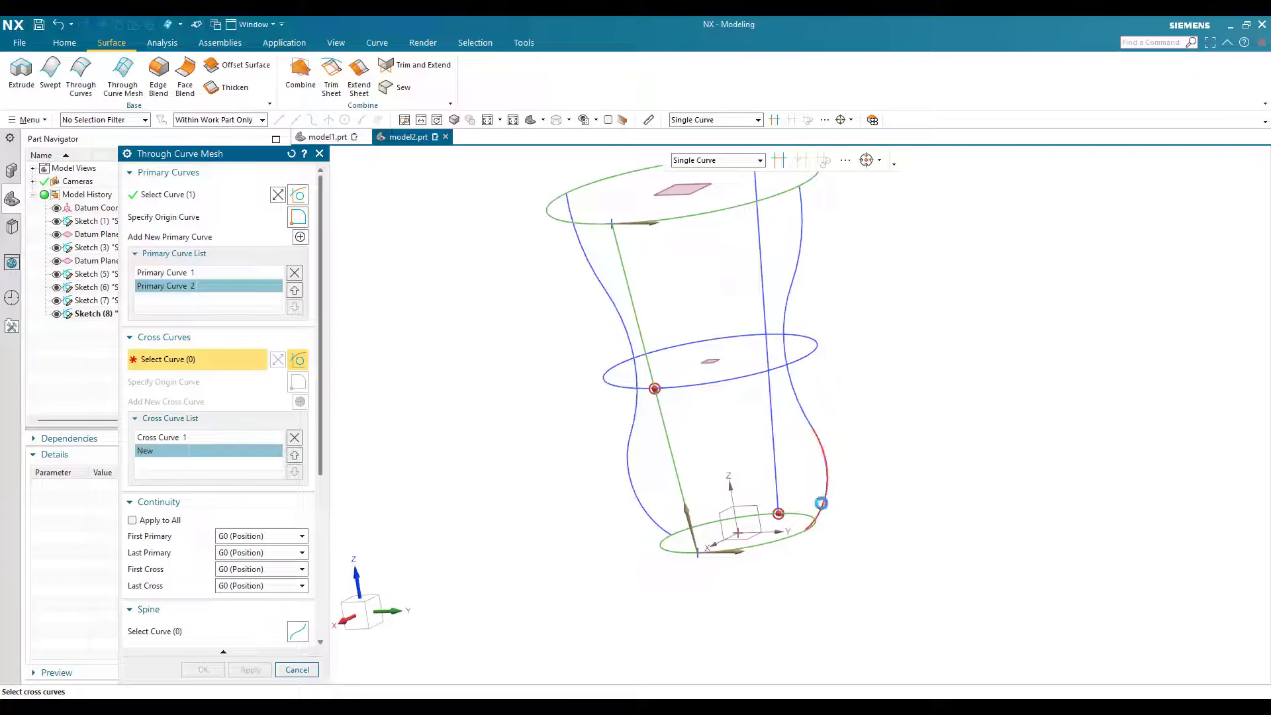
pyautogui.click(809, 421)
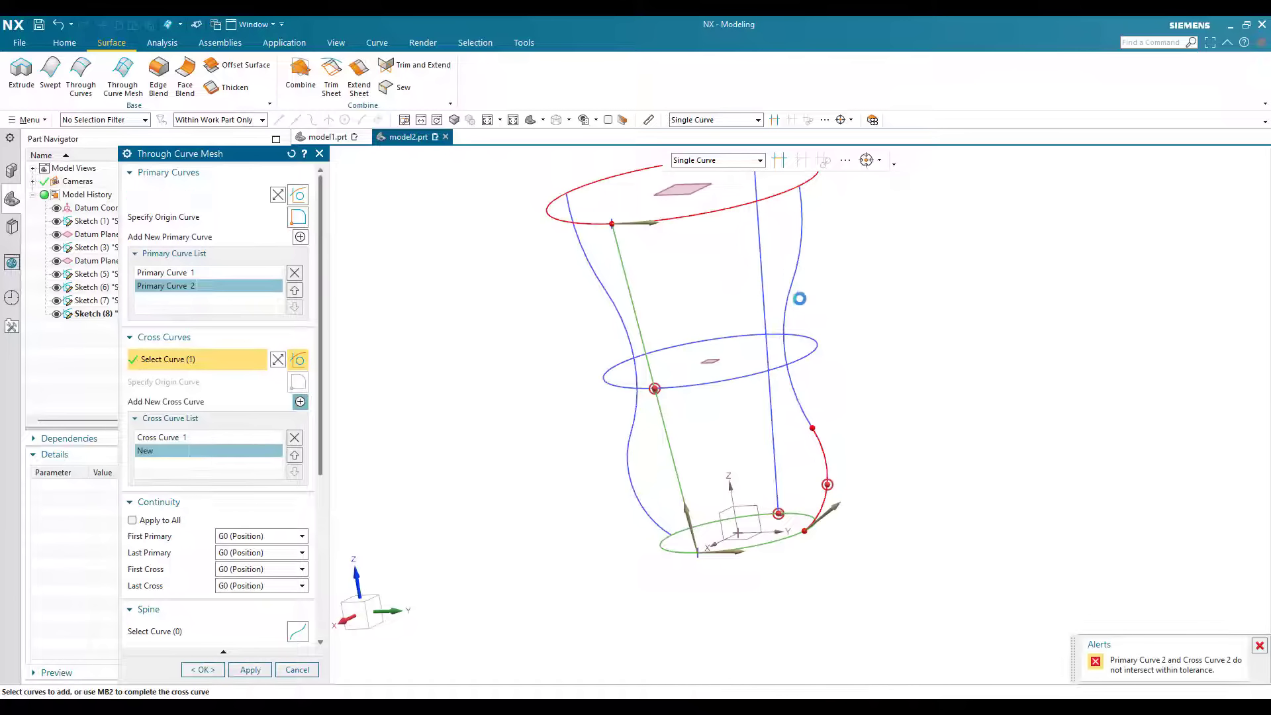
pyautogui.click(796, 265)
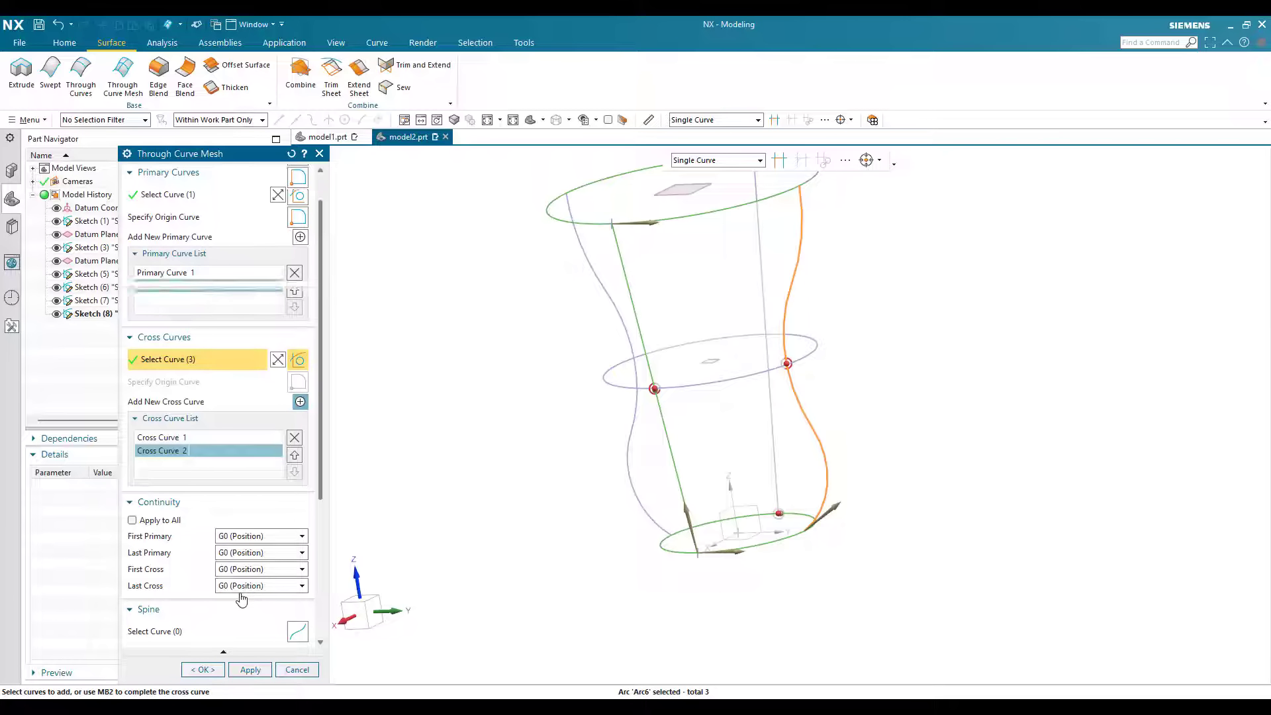
pyautogui.scroll(-5, 241, 596)
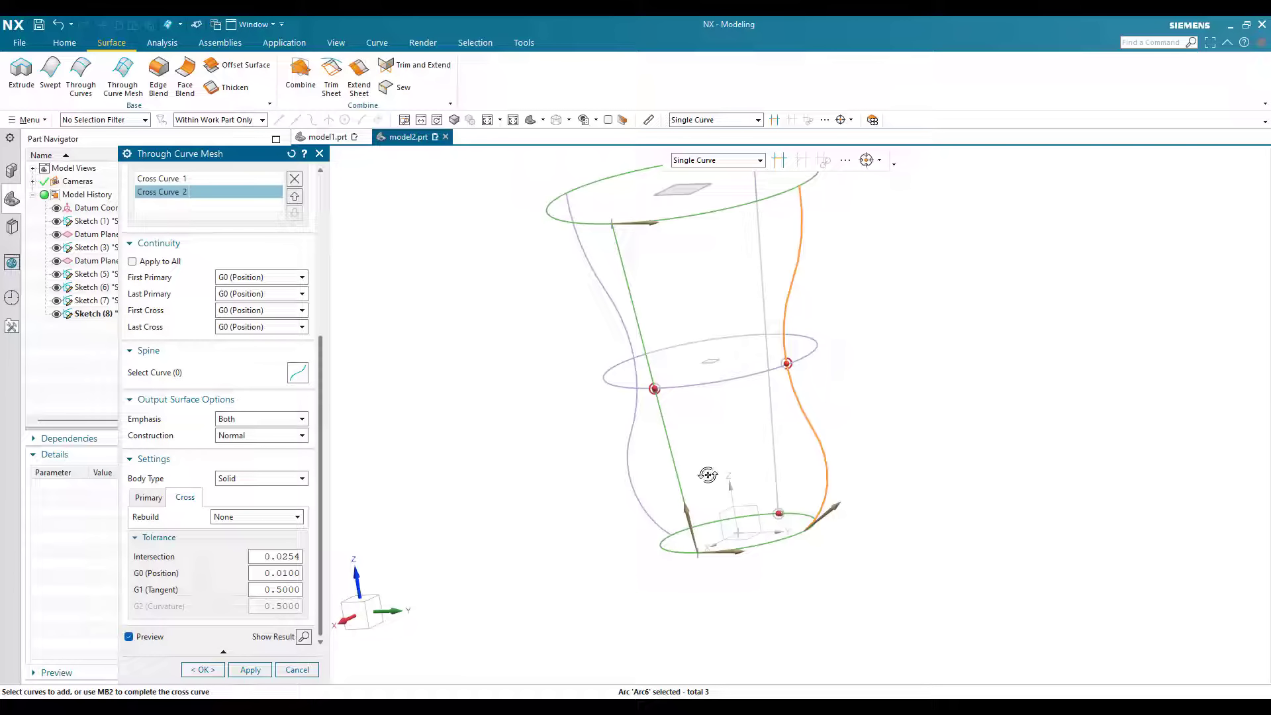
# Step: Add the opposite slanted line as the third cross curve of the mesh
pyautogui.moveTo(717, 492); pyautogui.dragTo(280, 311, button='middle')
pyautogui.scroll(2, 298, 304)
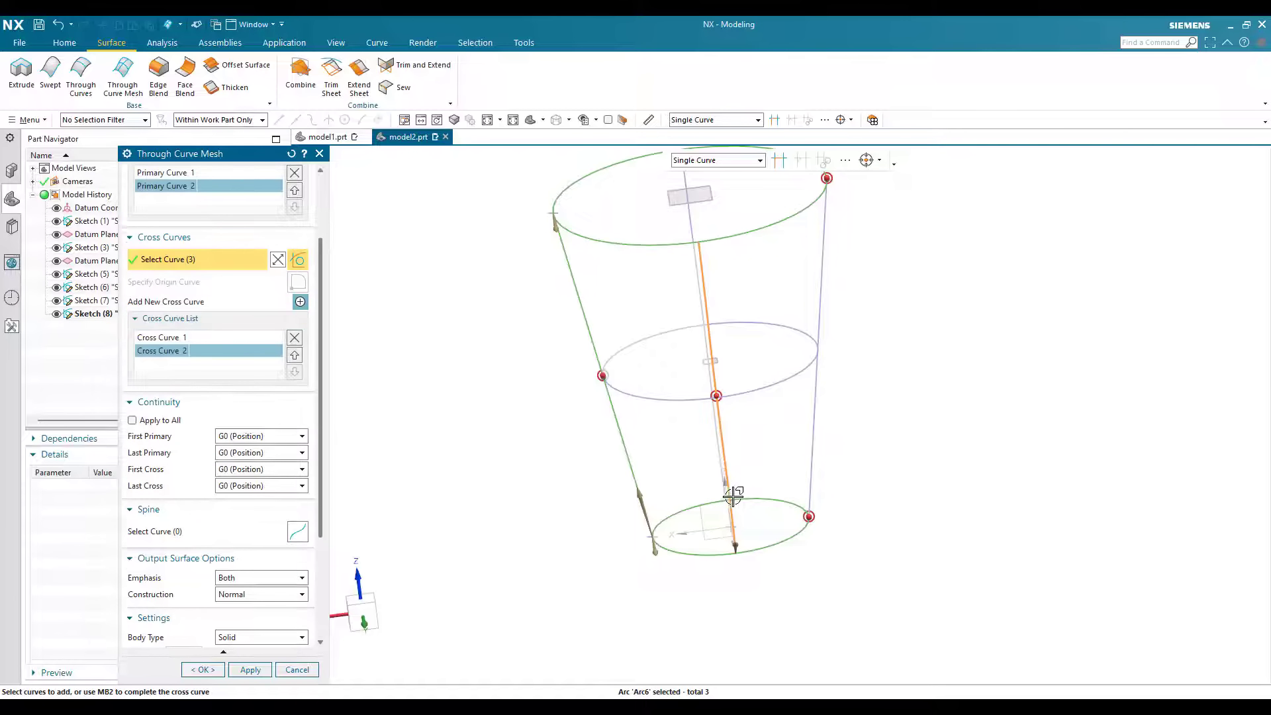
pyautogui.middleClick(809, 491)
pyautogui.click(873, 456)
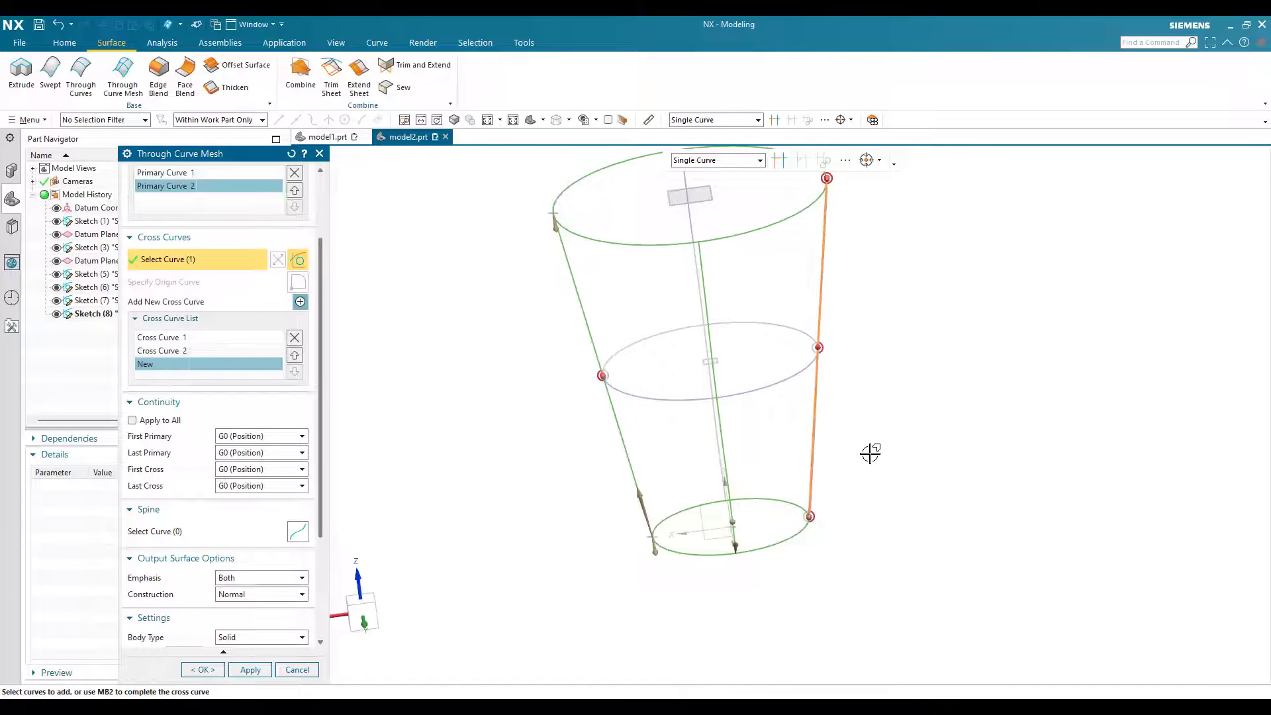
# Step: Add the three arcs of the opposite curved profile as the fourth cross curve
pyautogui.moveTo(483, 394); pyautogui.dragTo(300, 305, button='middle')
pyautogui.middleClick(811, 490)
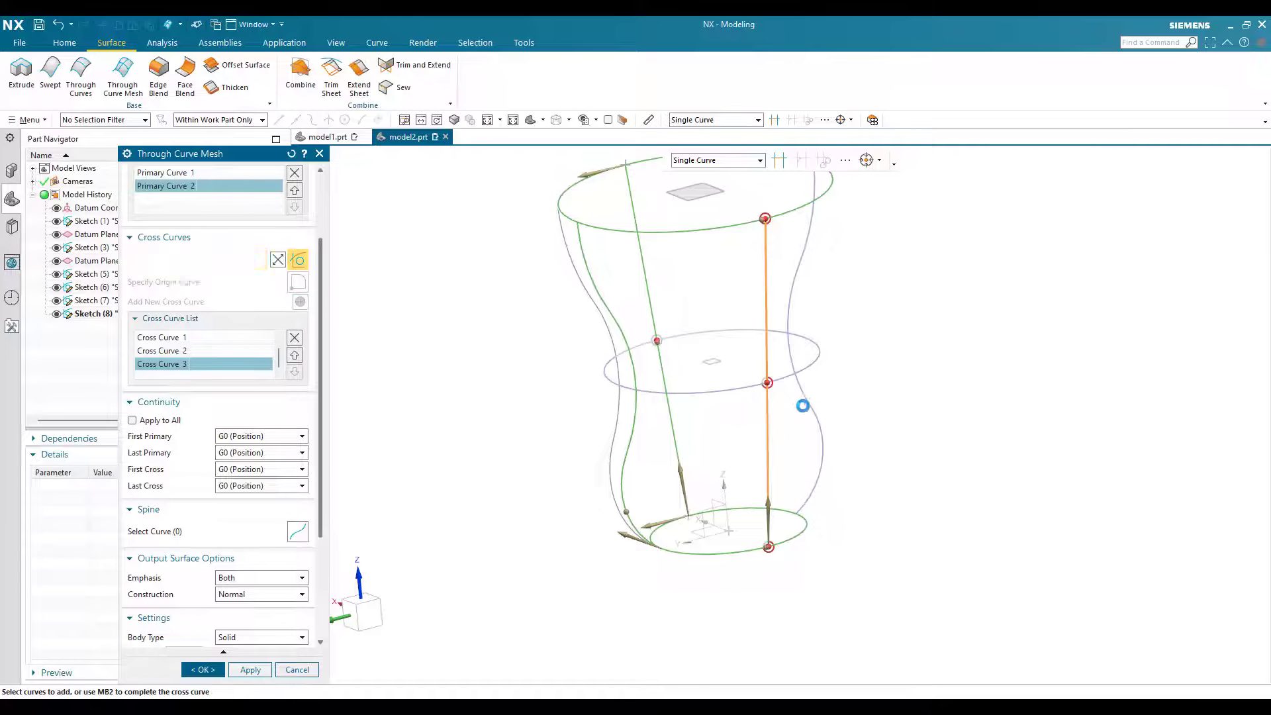
pyautogui.click(801, 391)
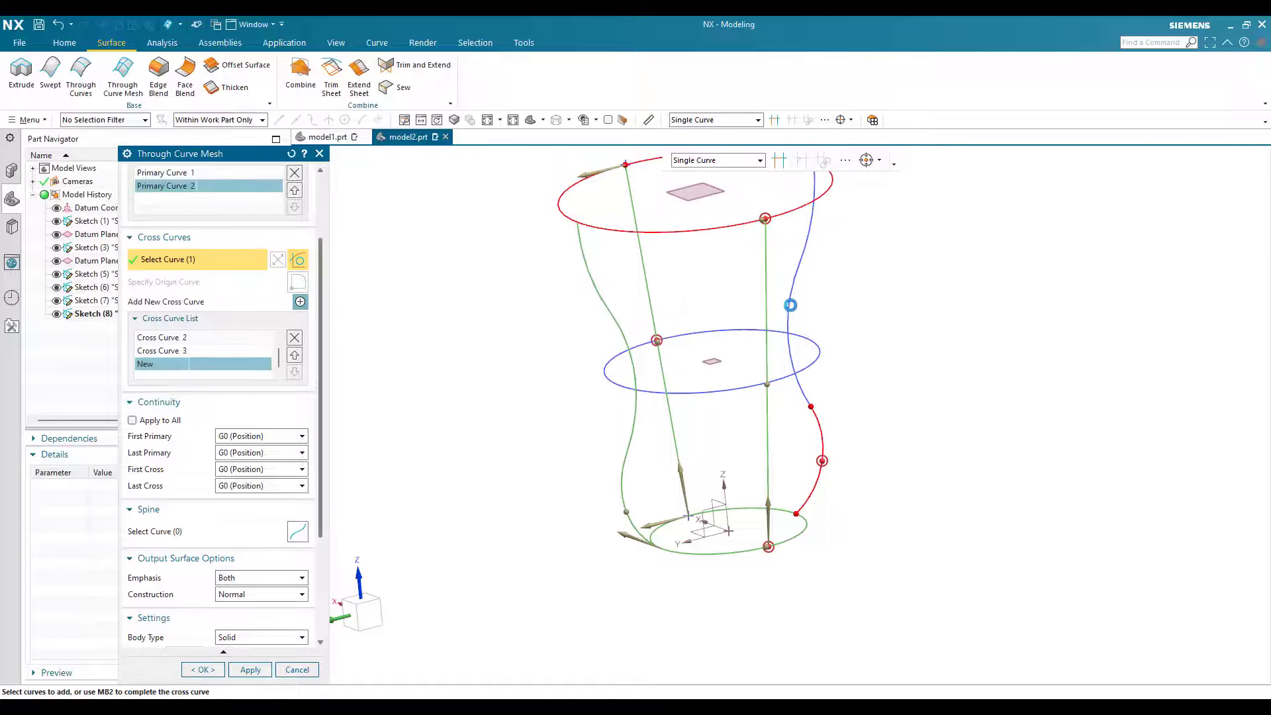
pyautogui.click(801, 253)
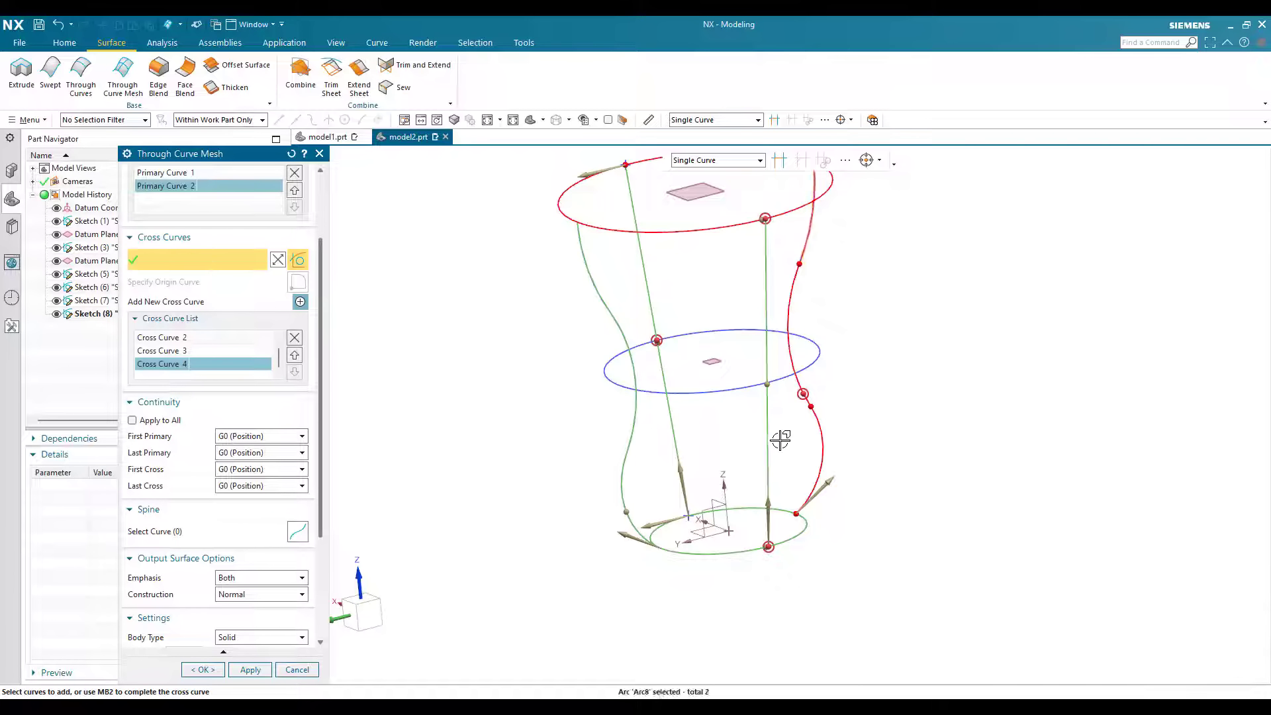
# Step: Pick the first slanted line again as the fifth cross curve to close the mesh
pyautogui.moveTo(692, 416); pyautogui.dragTo(278, 411, button='middle')
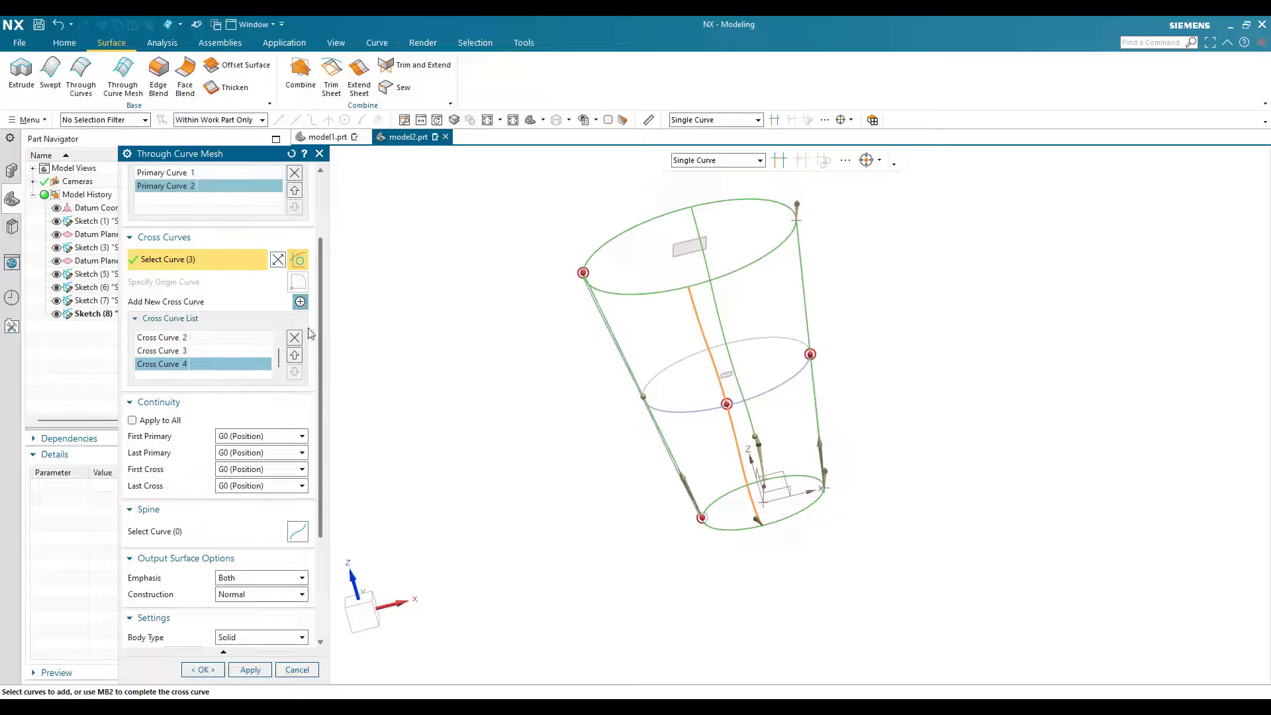
pyautogui.middleClick(815, 422)
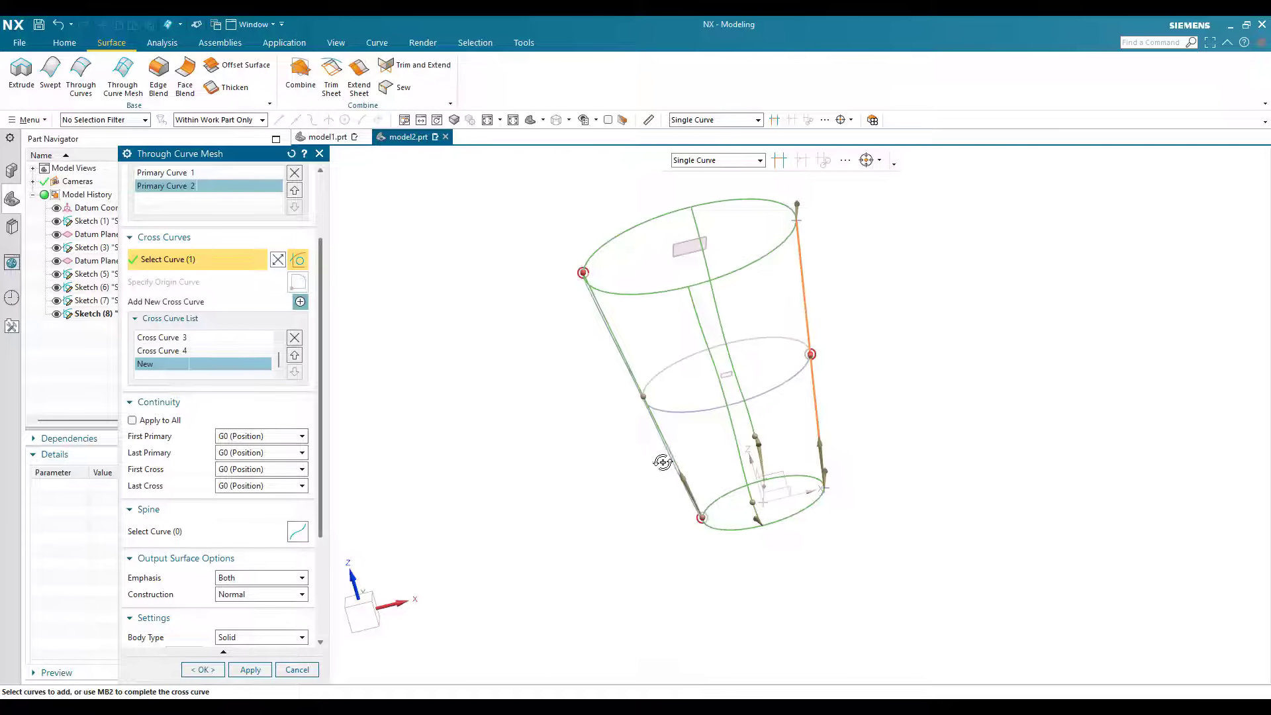
pyautogui.moveTo(686, 464); pyautogui.dragTo(694, 468, button='middle')
pyautogui.moveTo(708, 319); pyautogui.dragTo(647, 340, button='middle')
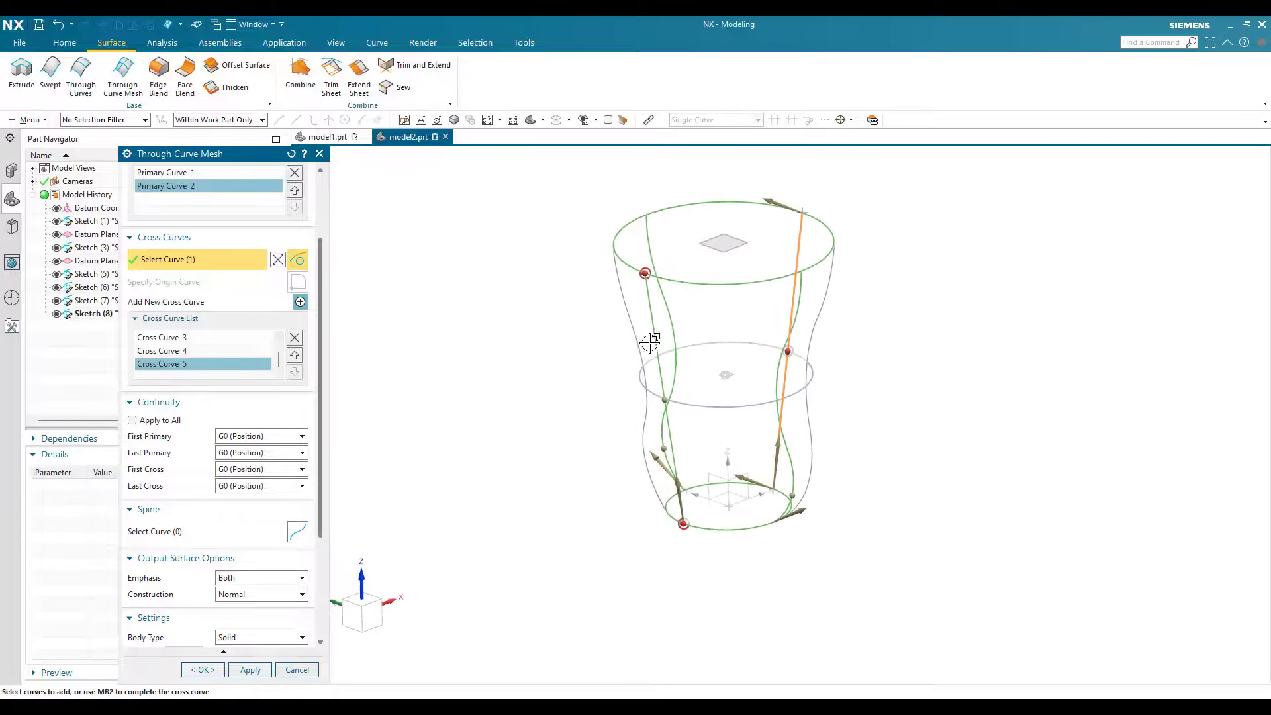
# Step: Set the display style to Shaded, inspect the mesh preview and cancel the Through Curve Mesh
pyautogui.click(568, 119)
pyautogui.click(589, 150)
pyautogui.scroll(1, 607, 409)
pyautogui.moveTo(503, 357)
pyautogui.mouseDown(button='middle')
pyautogui.moveTo(429, 436)
pyautogui.moveTo(562, 241)
pyautogui.mouseUp(button='middle')
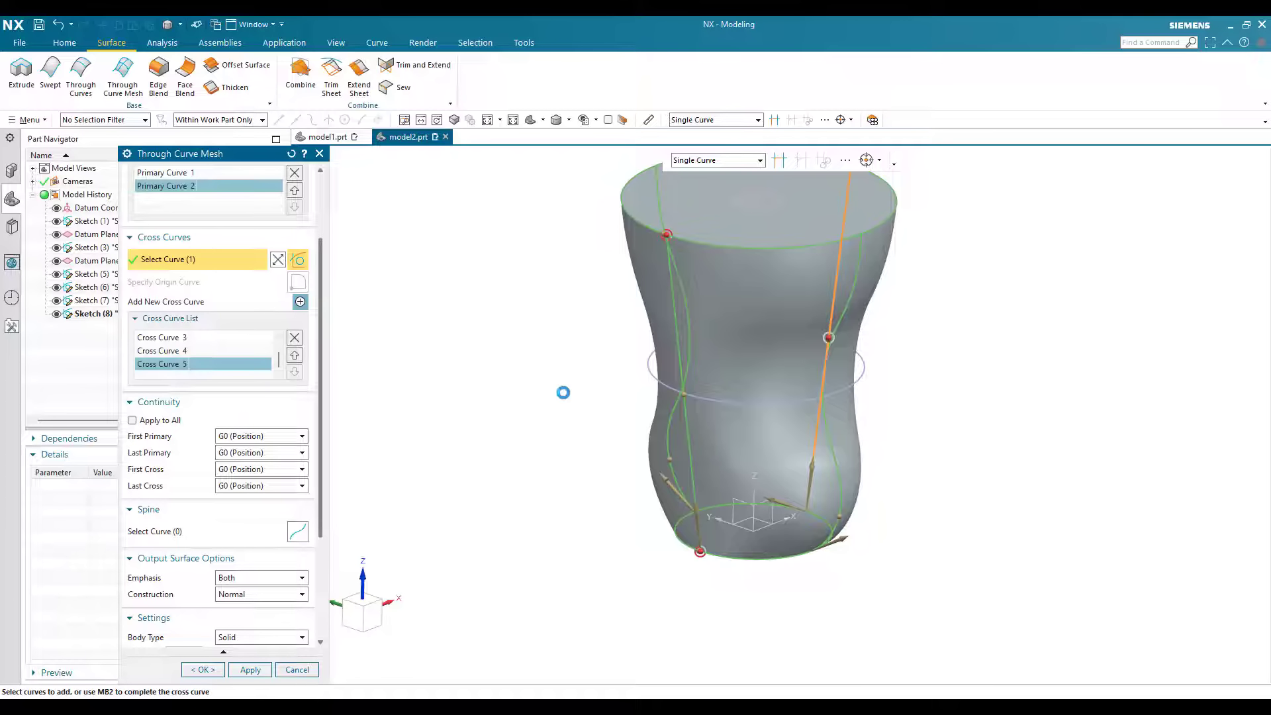
pyautogui.press('Escape')
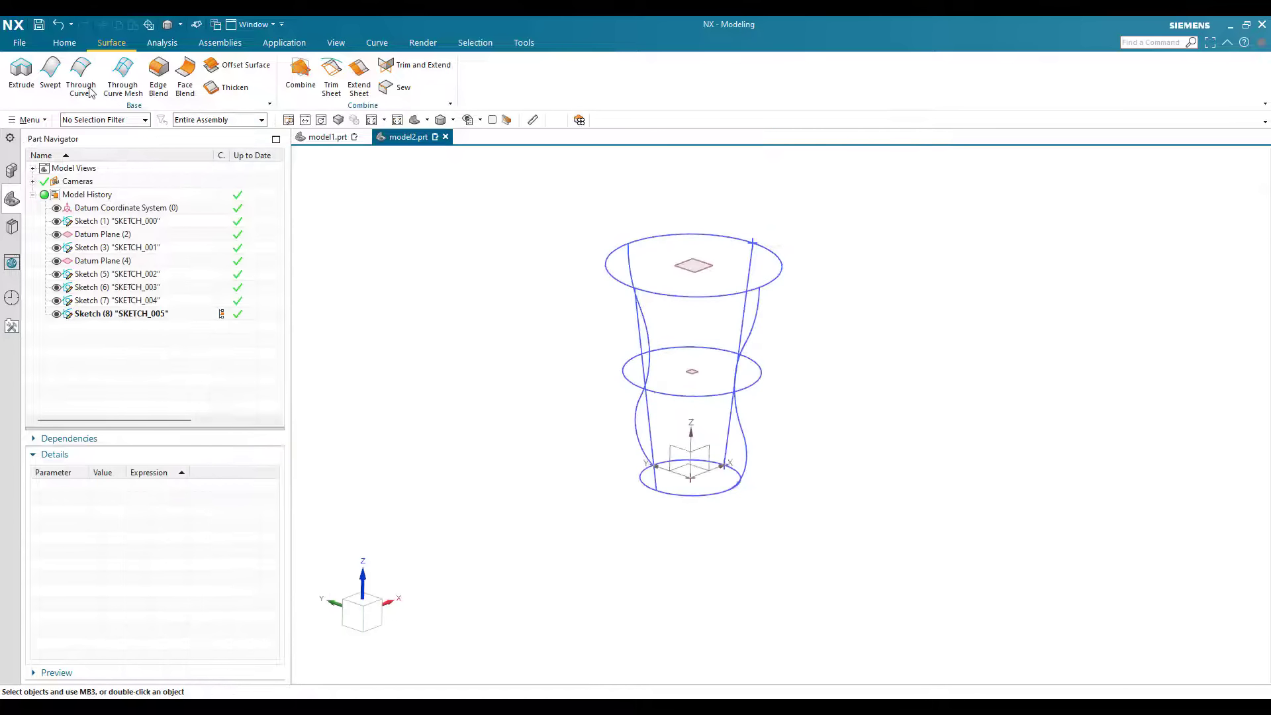
# Step: Restart Through Curve Mesh with the Single Curve rule and select the bottom circle as the first primary curve
pyautogui.click(92, 92)
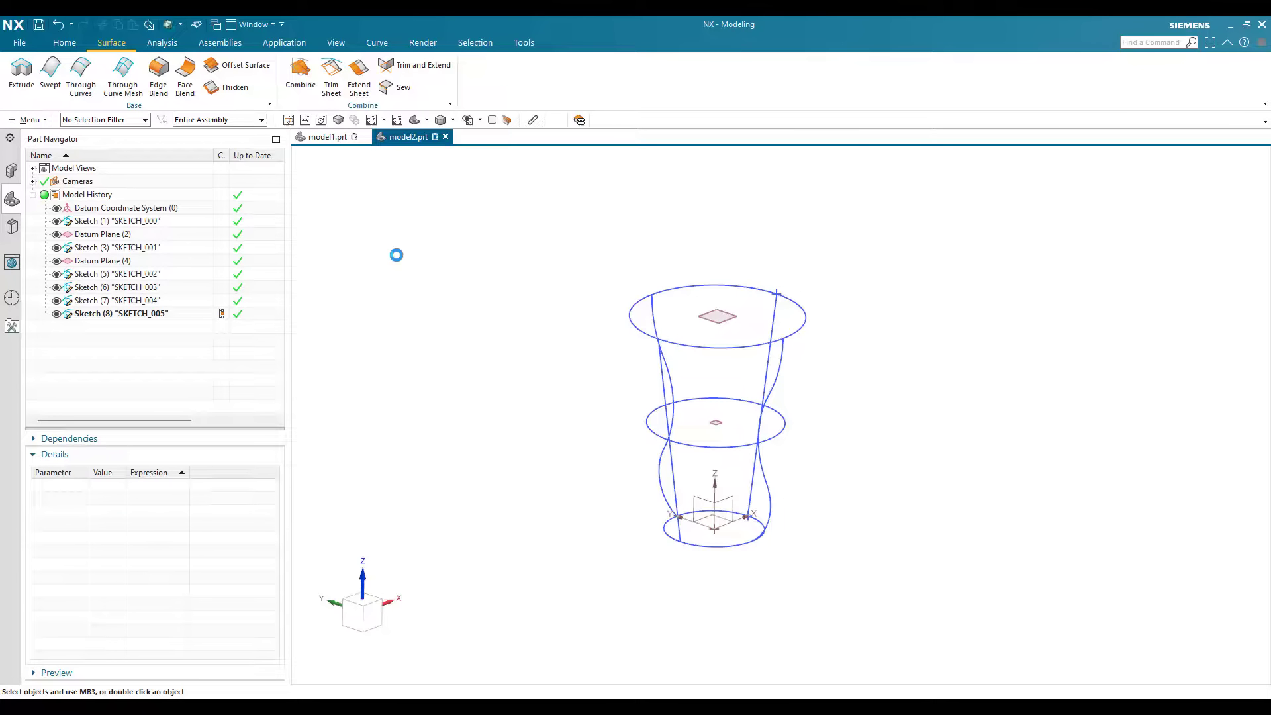
pyautogui.click(125, 78)
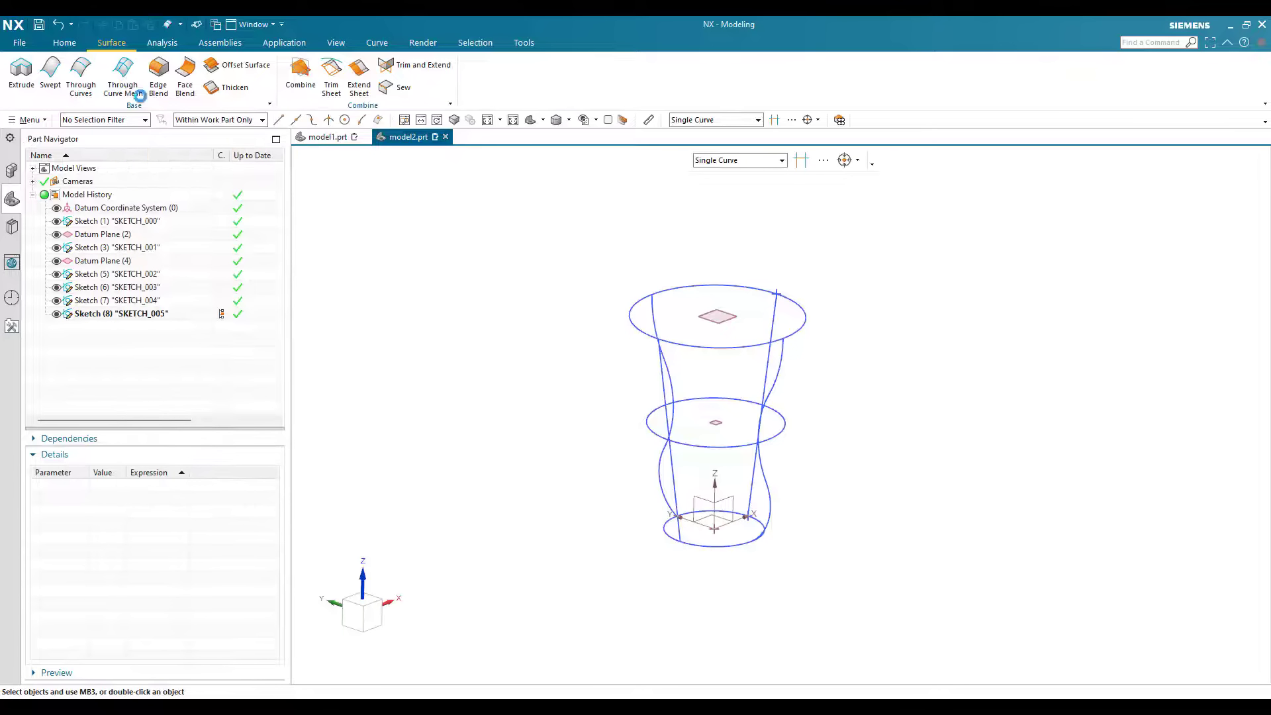
pyautogui.click(685, 157)
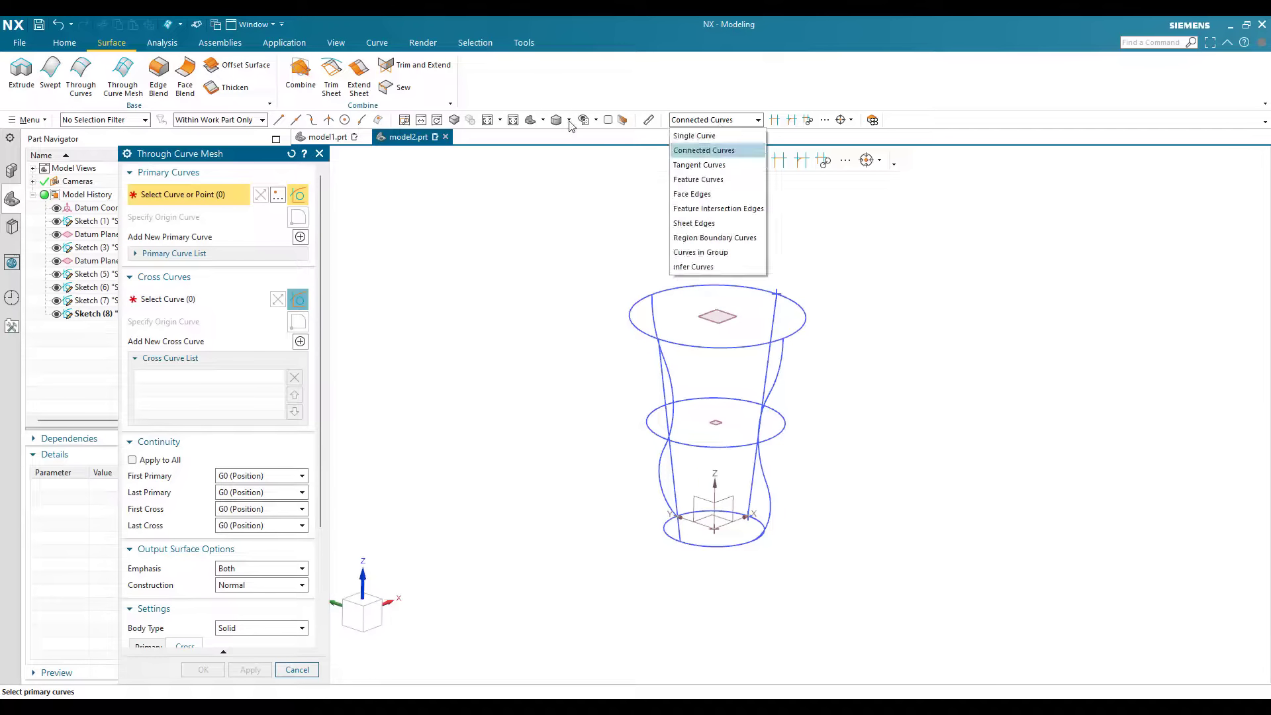
pyautogui.click(688, 135)
pyautogui.click(569, 120)
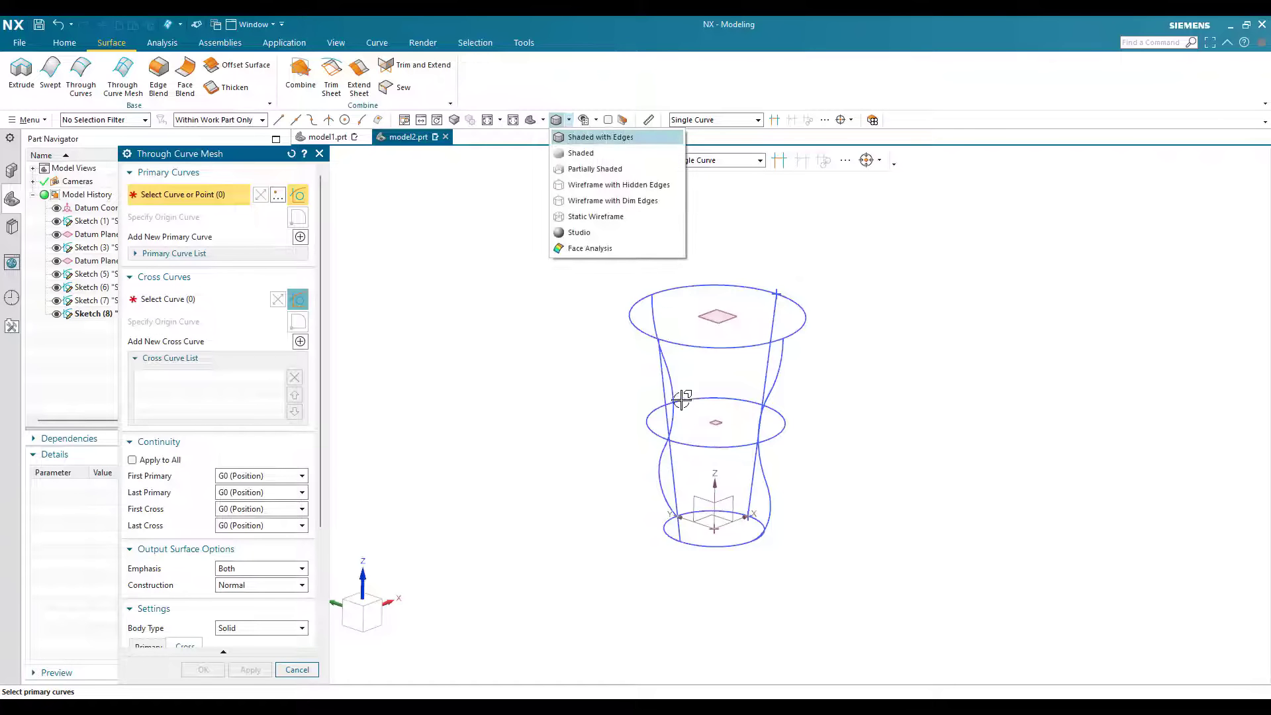
pyautogui.moveTo(804, 480); pyautogui.dragTo(834, 493, button='middle')
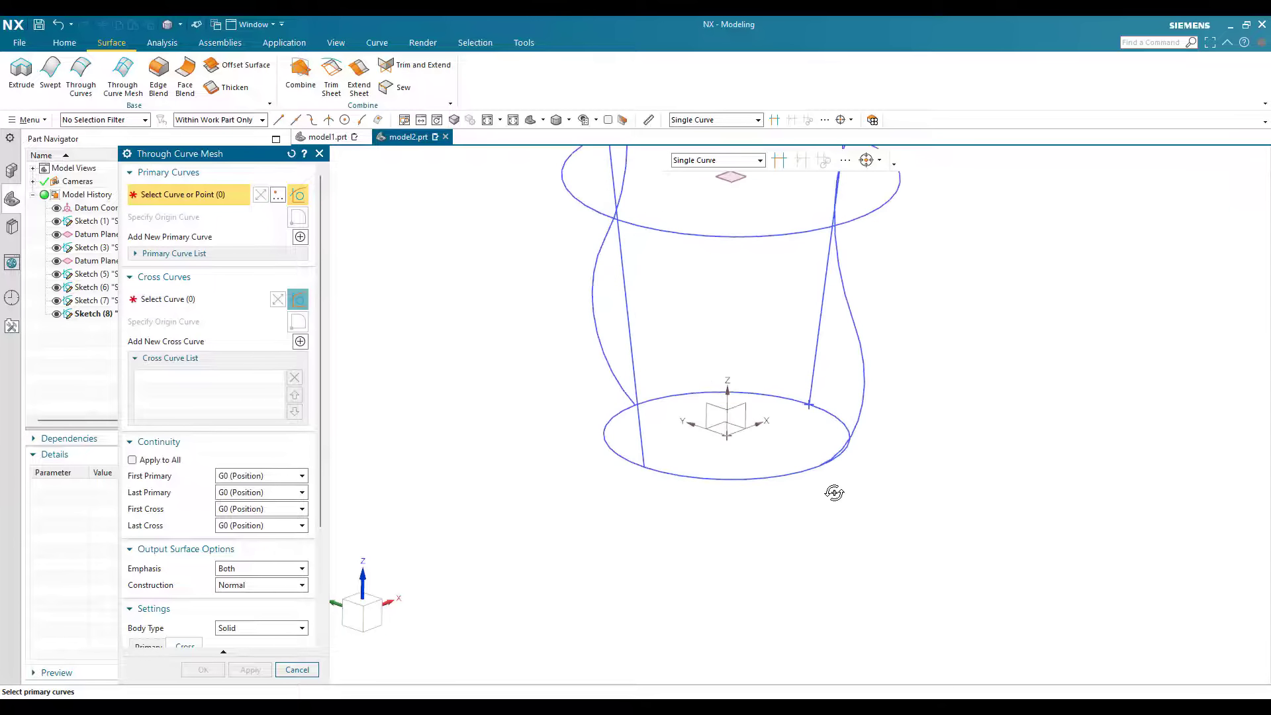
pyautogui.moveTo(728, 471); pyautogui.dragTo(709, 534, button='middle')
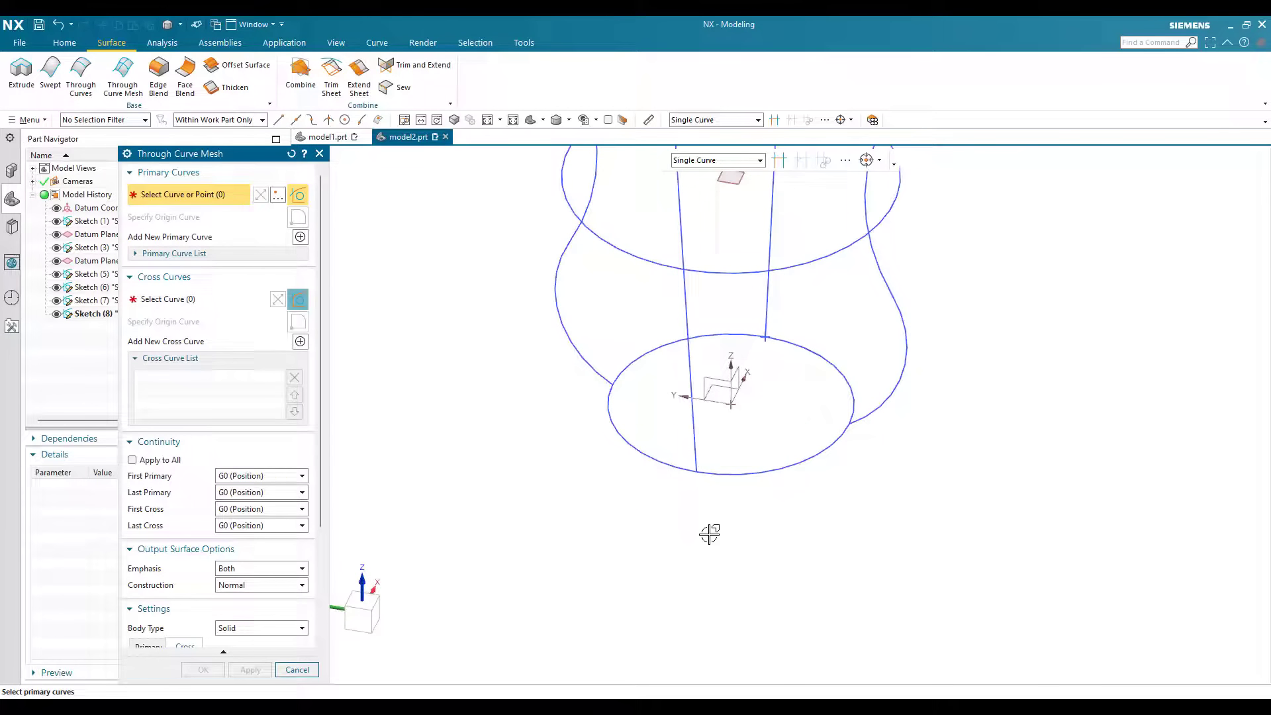
pyautogui.click(785, 335)
pyautogui.scroll(3, 748, 424)
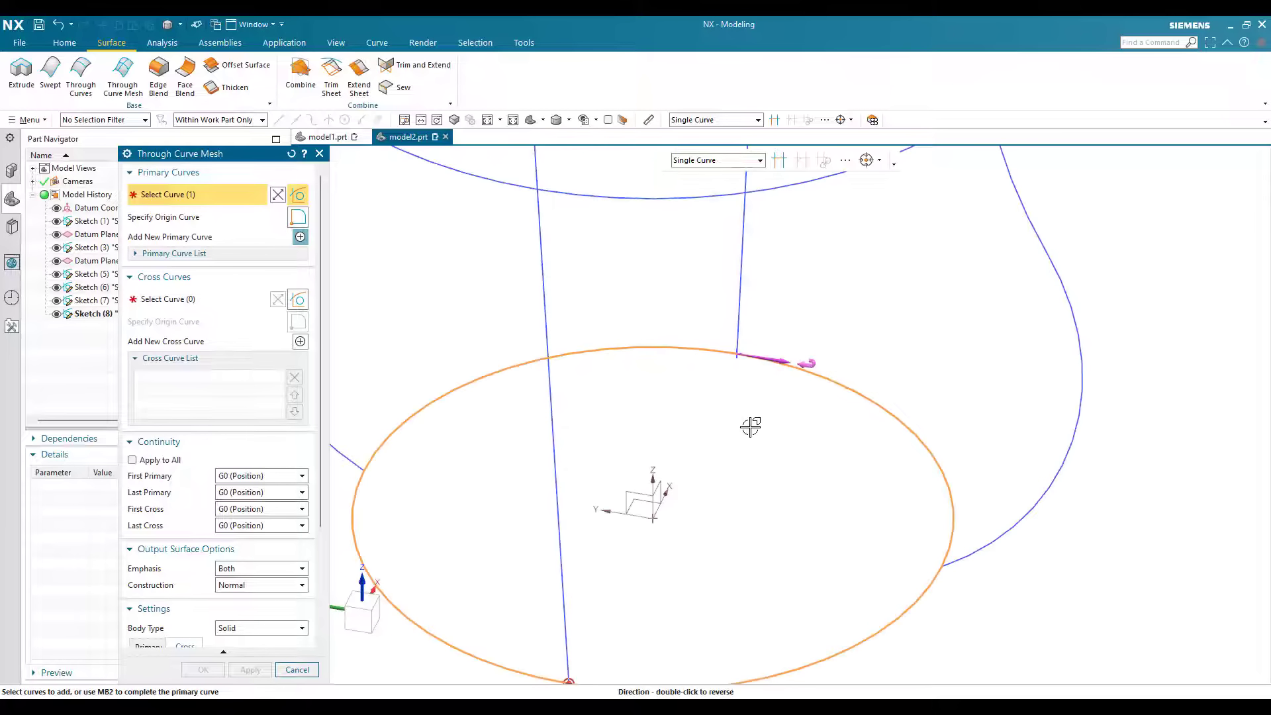
pyautogui.scroll(-3, 756, 402)
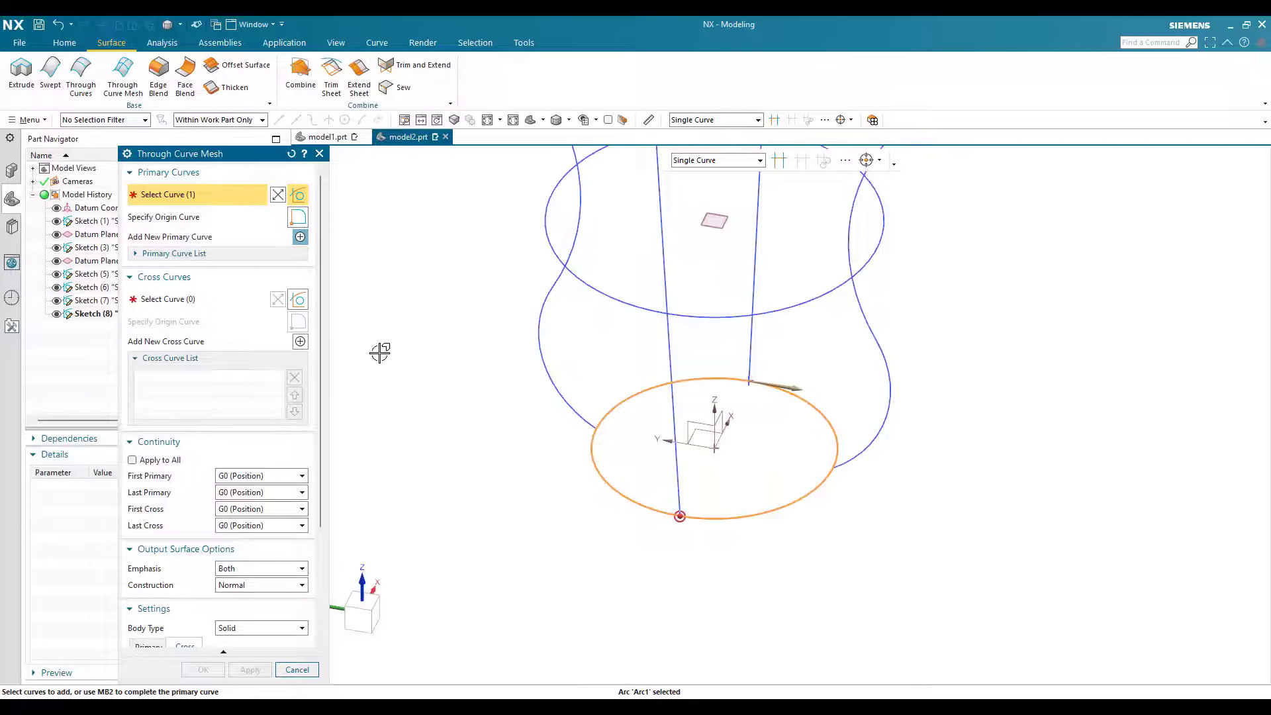
# Step: Add the top circle as the second primary curve, leaving out the middle circle
pyautogui.scroll(4, 762, 389)
pyautogui.scroll(-5, 750, 497)
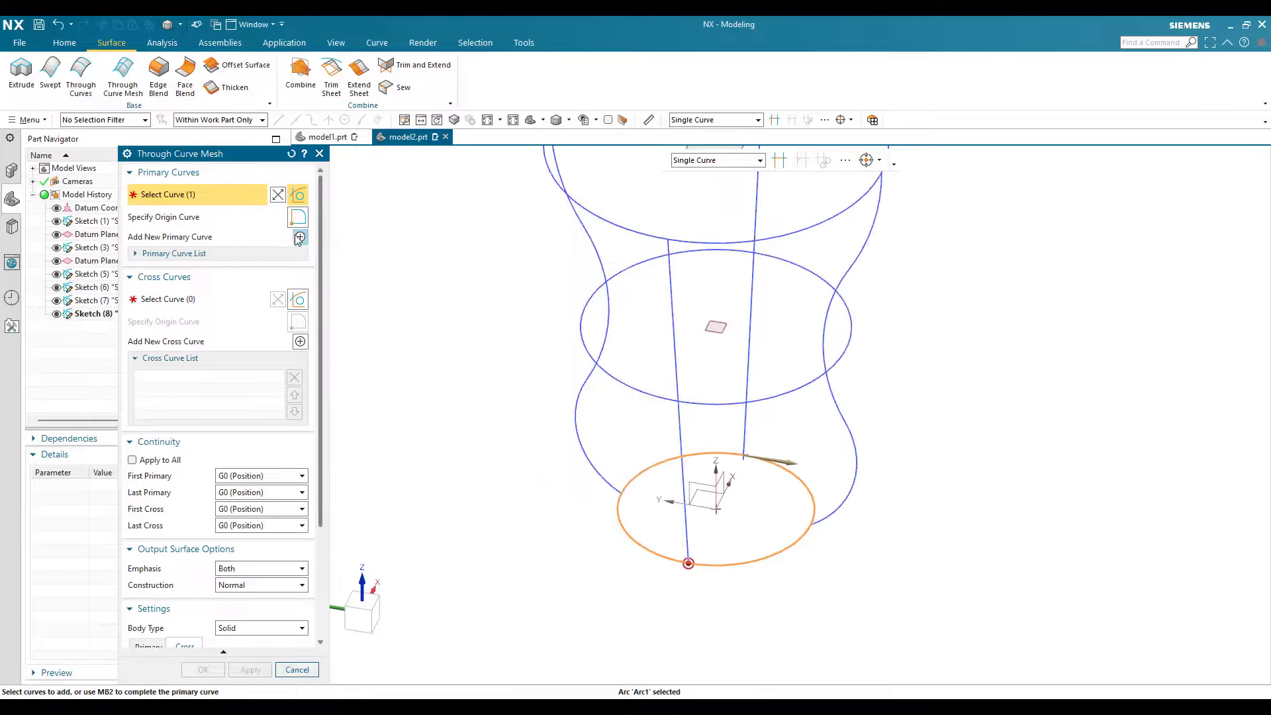
pyautogui.click(300, 238)
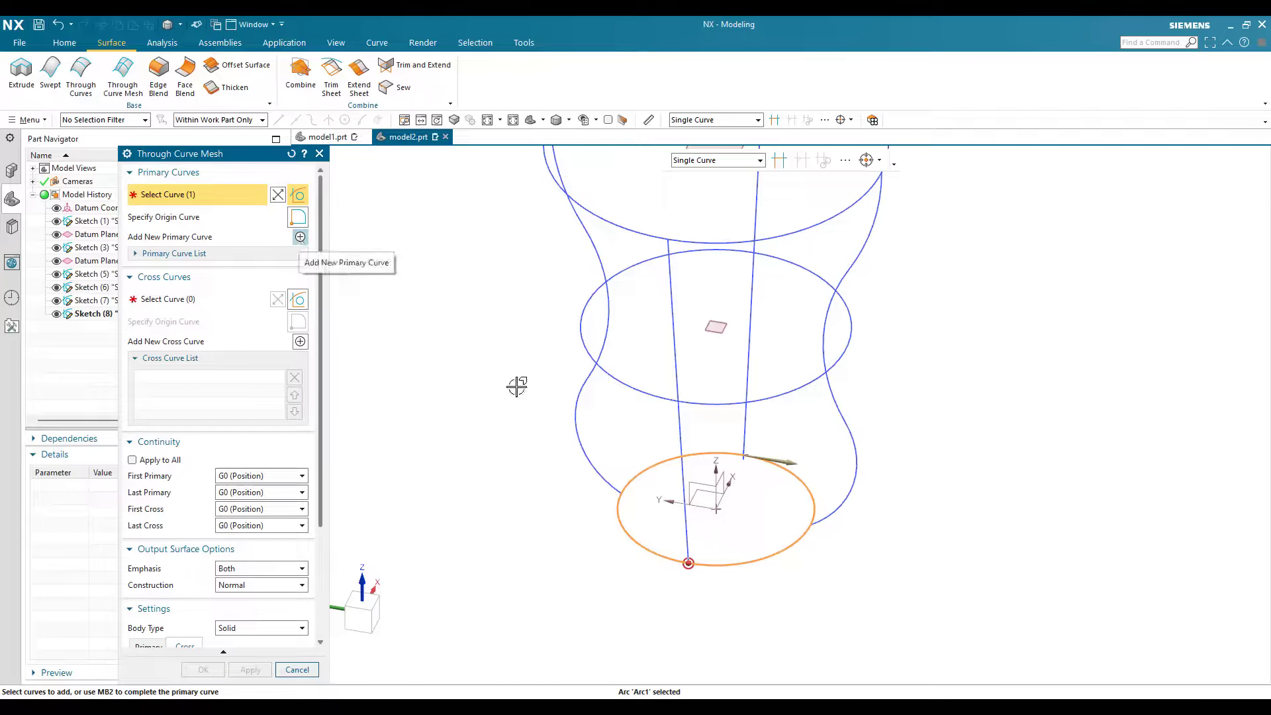
pyautogui.scroll(-3, 672, 301)
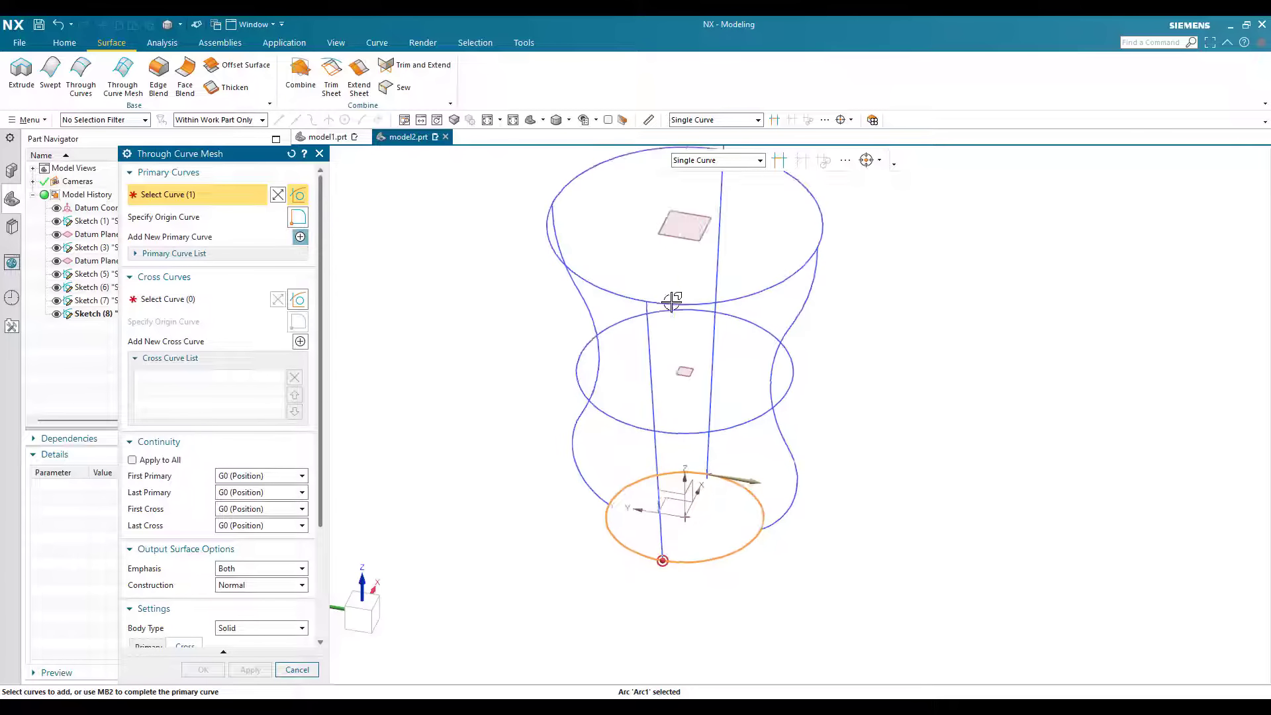
pyautogui.scroll(5, 671, 273)
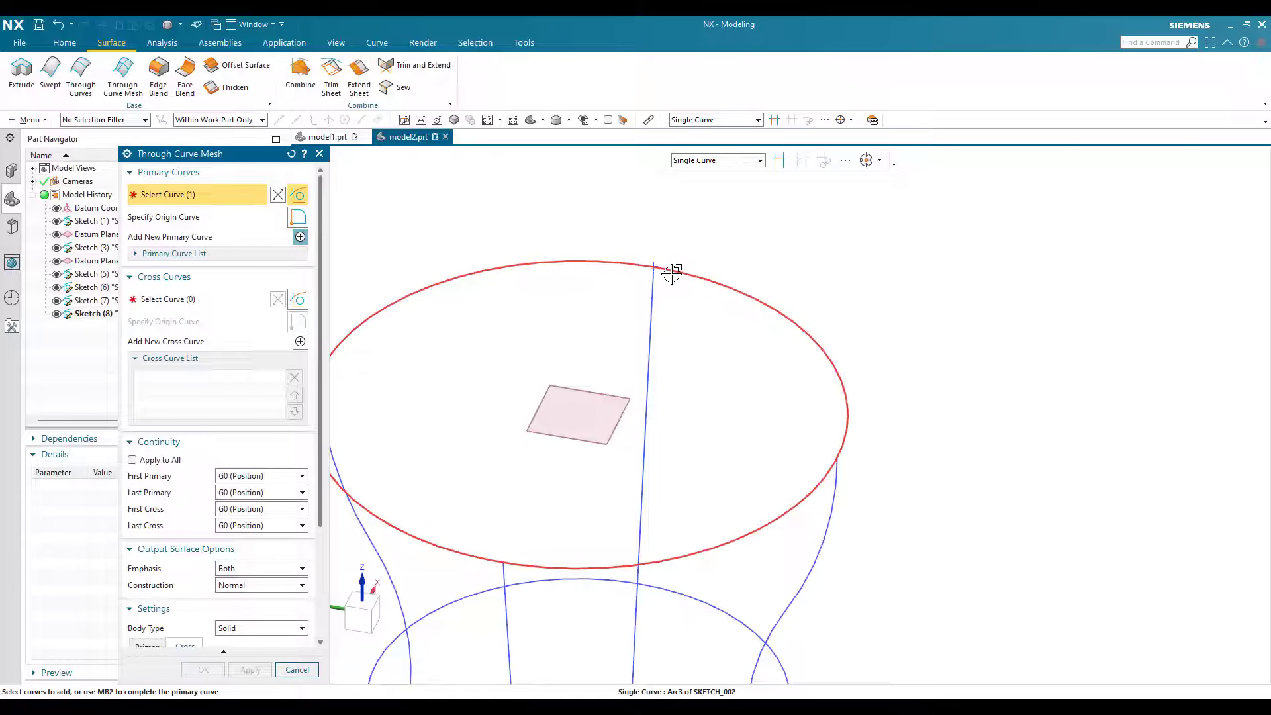
pyautogui.middleClick(672, 272)
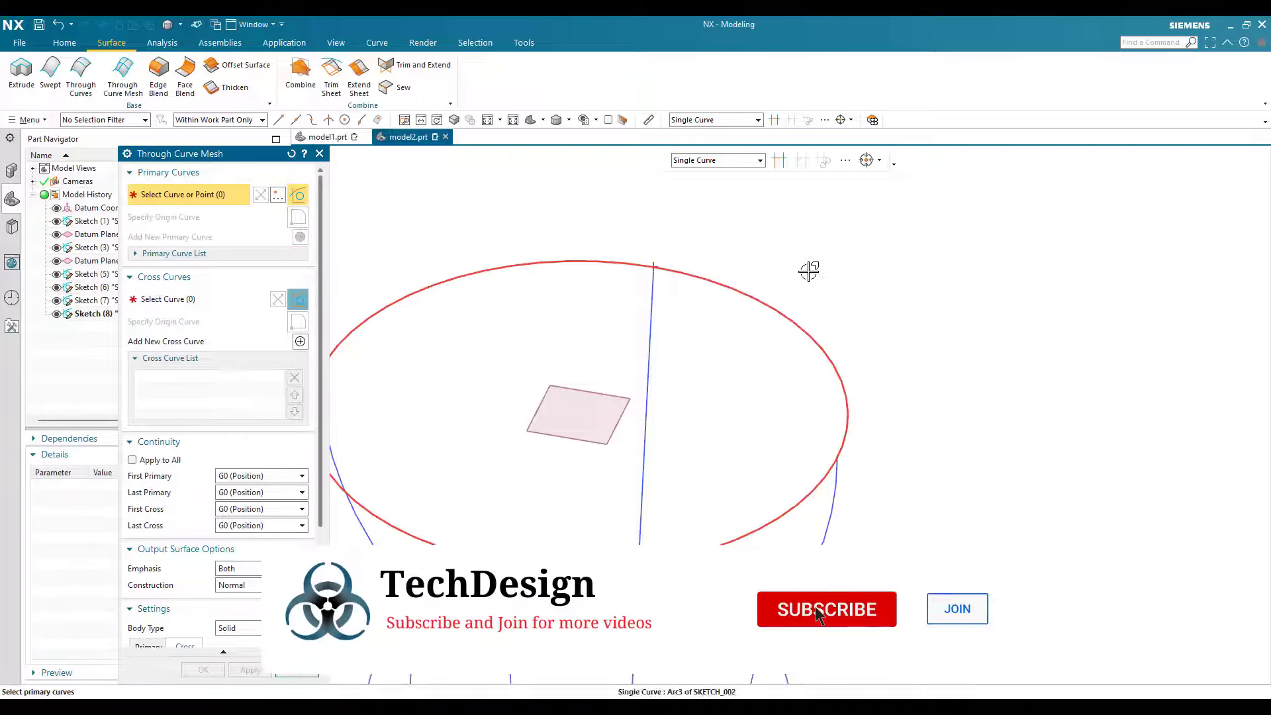
pyautogui.click(797, 324)
pyautogui.scroll(-4, 821, 268)
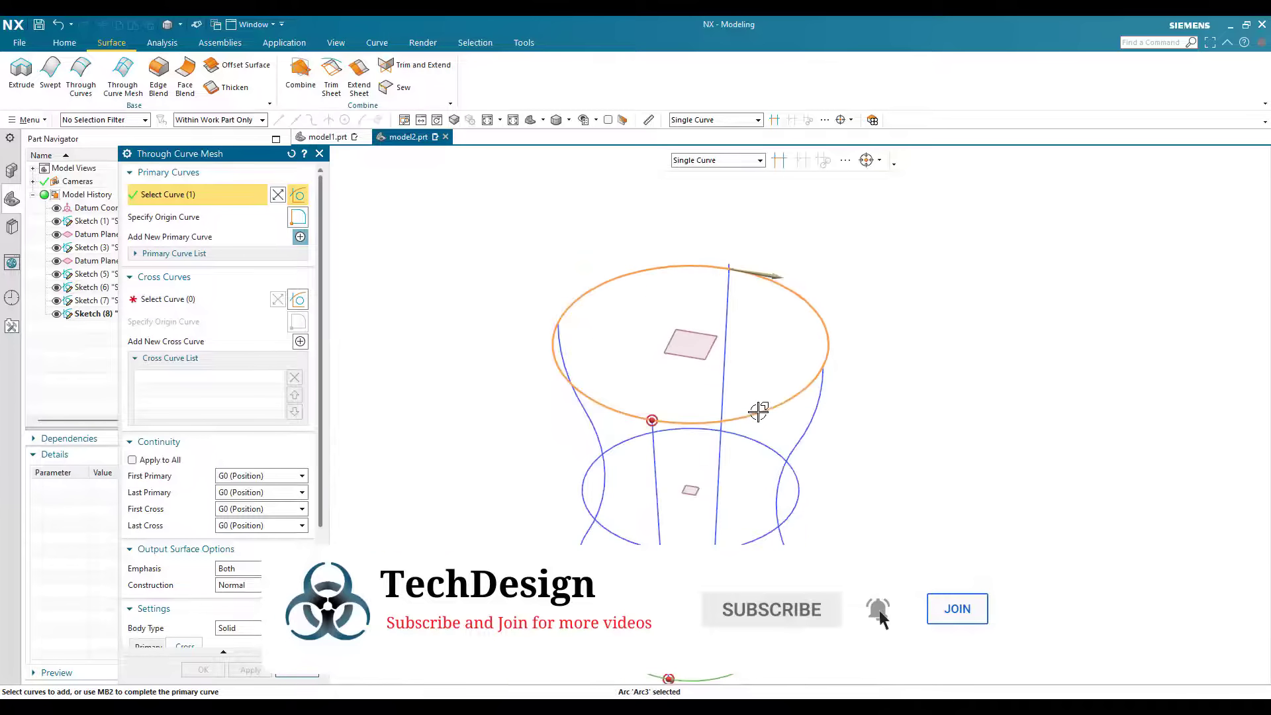
# Step: Switch to cross curve selection and pick the straight slanted line on the +X side as the first cross curve
pyautogui.click(199, 299)
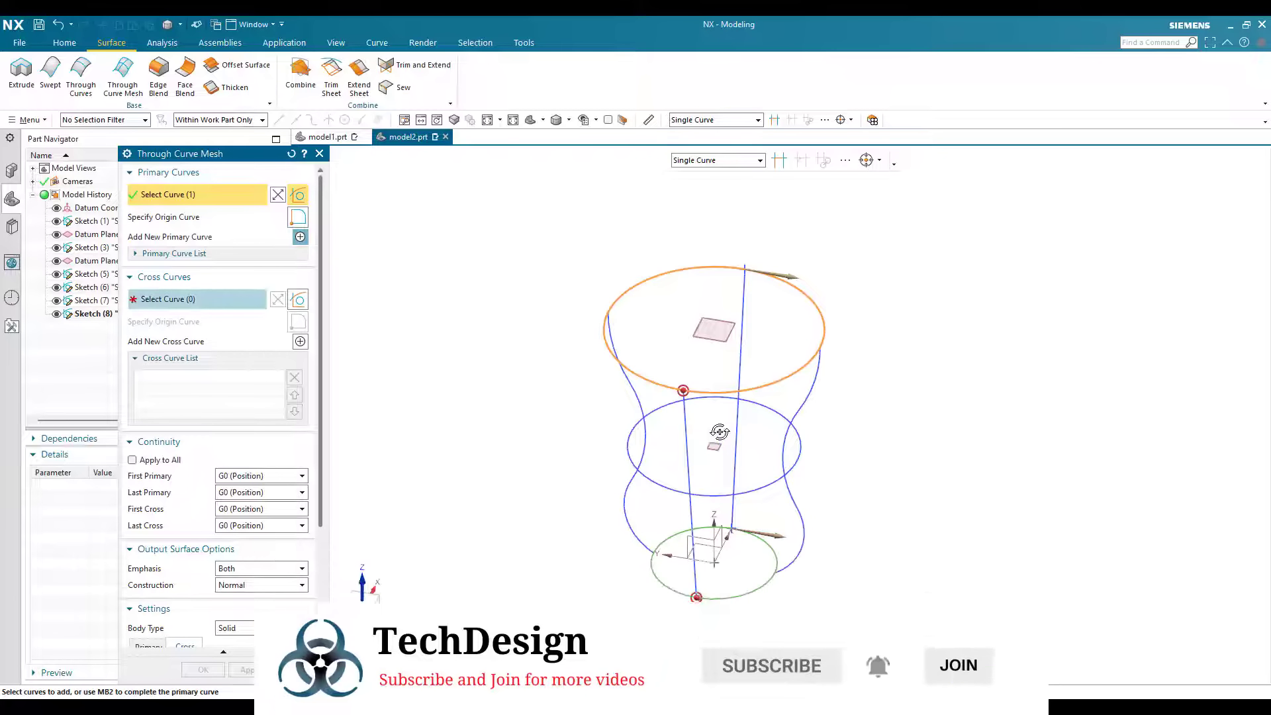
pyautogui.moveTo(719, 435); pyautogui.dragTo(772, 364, button='middle')
pyautogui.scroll(3, 752, 358)
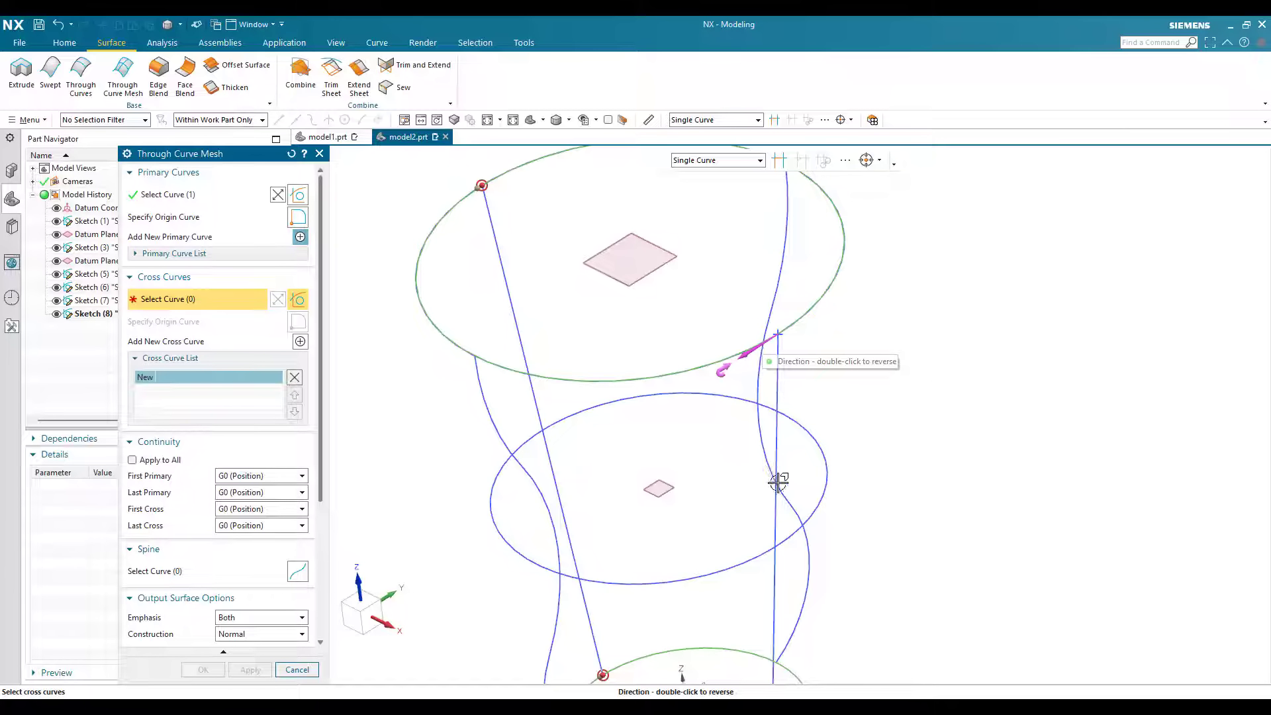
pyautogui.scroll(-3, 765, 579)
pyautogui.scroll(3, 778, 492)
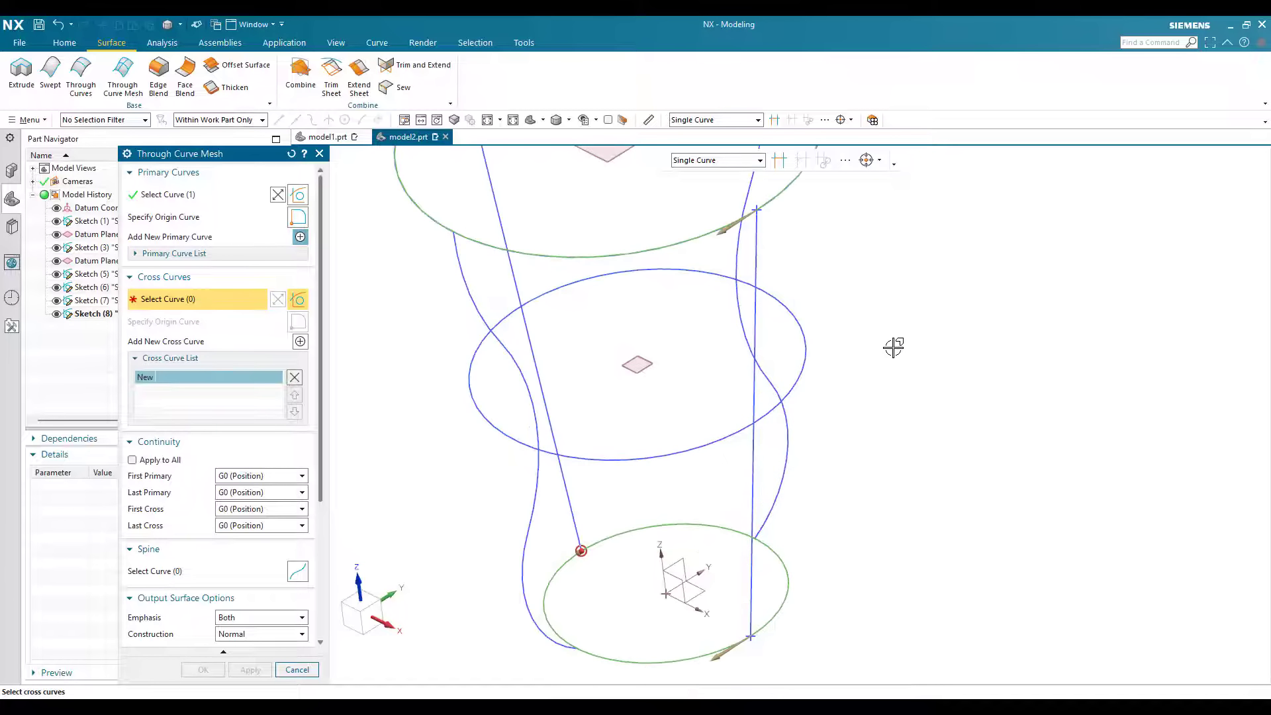
pyautogui.click(753, 492)
pyautogui.scroll(-3, 681, 502)
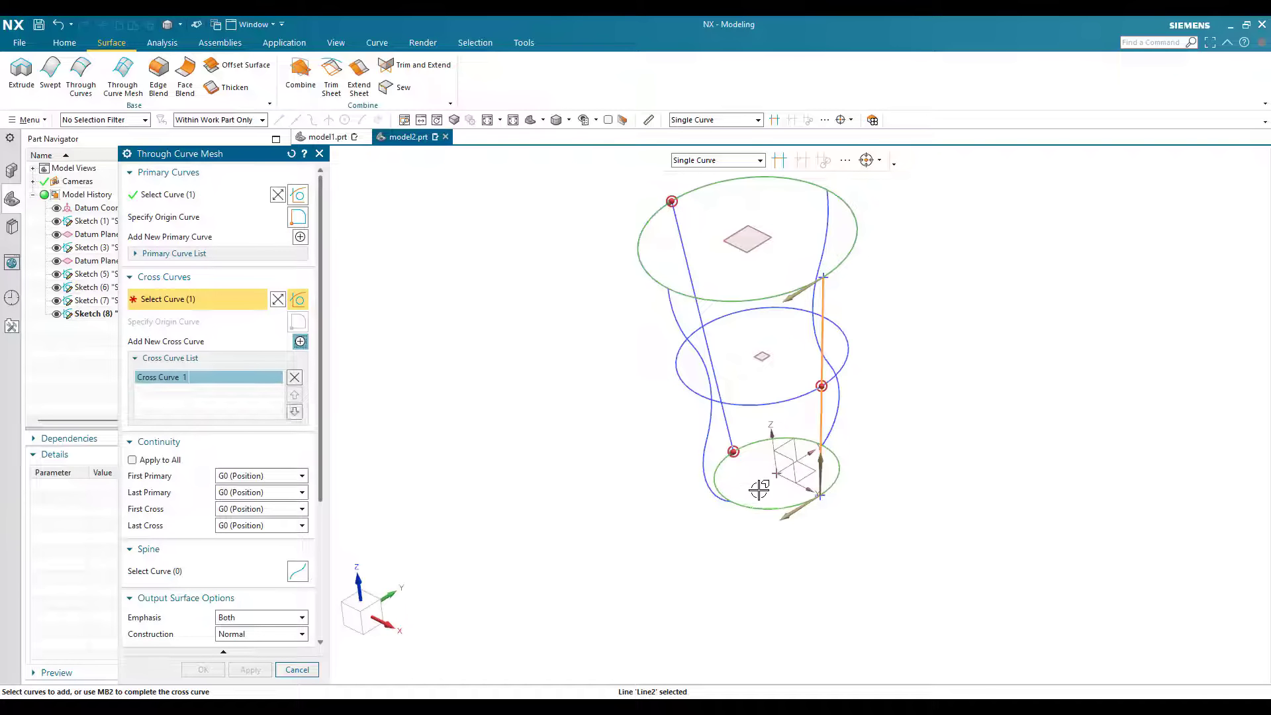
pyautogui.middleClick(758, 489)
# Step: Add the three connected arcs of the curved profile on the -Y side as the second cross curve
pyautogui.scroll(4, 752, 488)
pyautogui.click(736, 391)
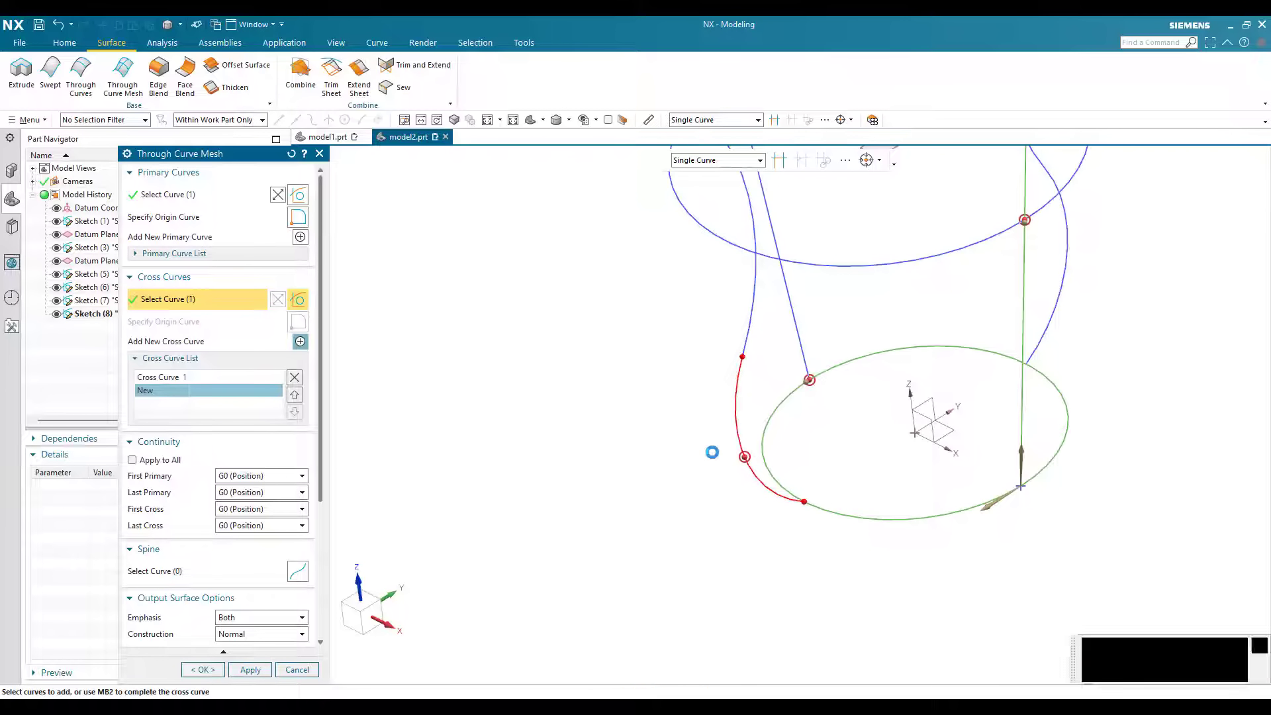
pyautogui.click(750, 321)
pyautogui.scroll(-3, 712, 453)
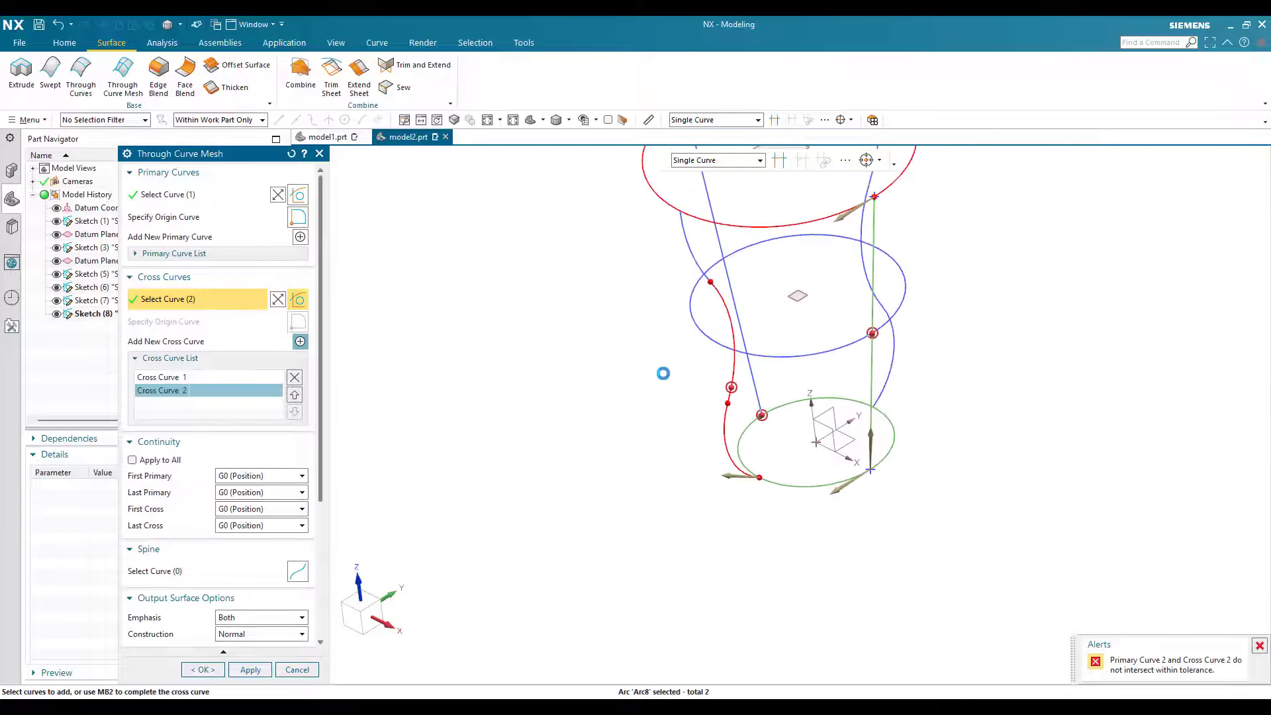
pyautogui.scroll(-1, 685, 358)
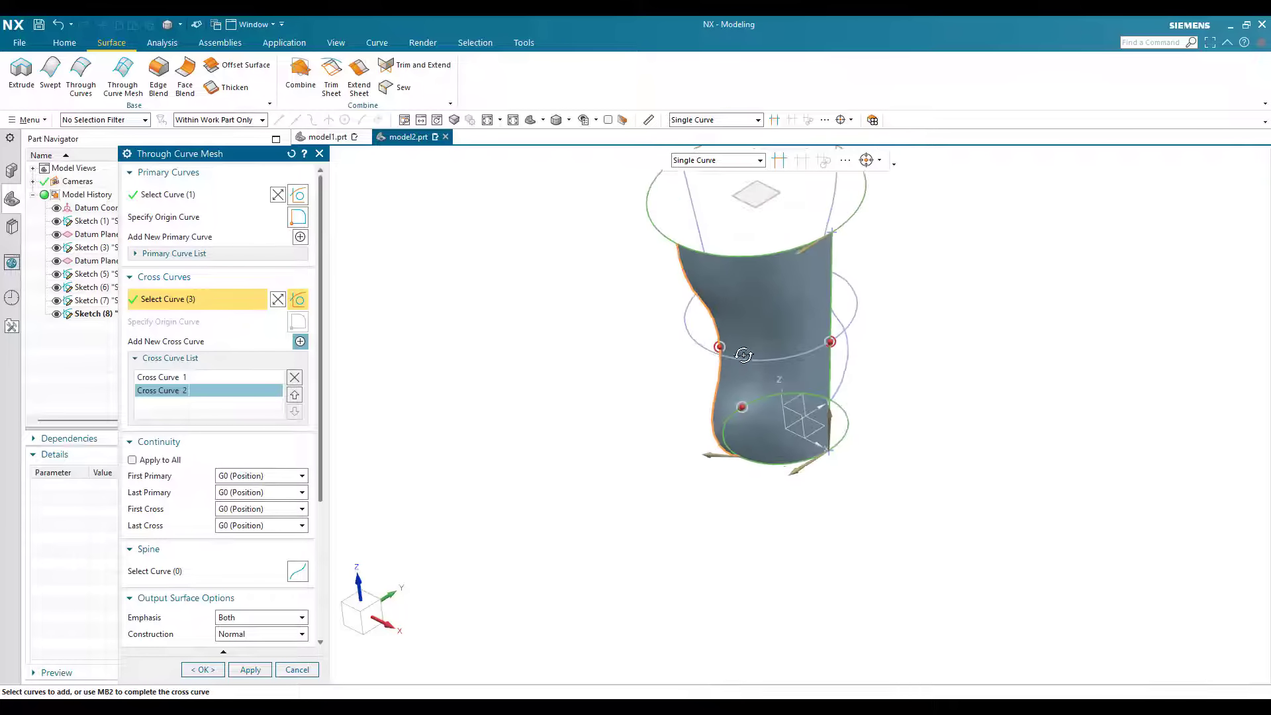
pyautogui.moveTo(742, 354); pyautogui.dragTo(652, 426, button='middle')
pyautogui.middleClick(732, 490)
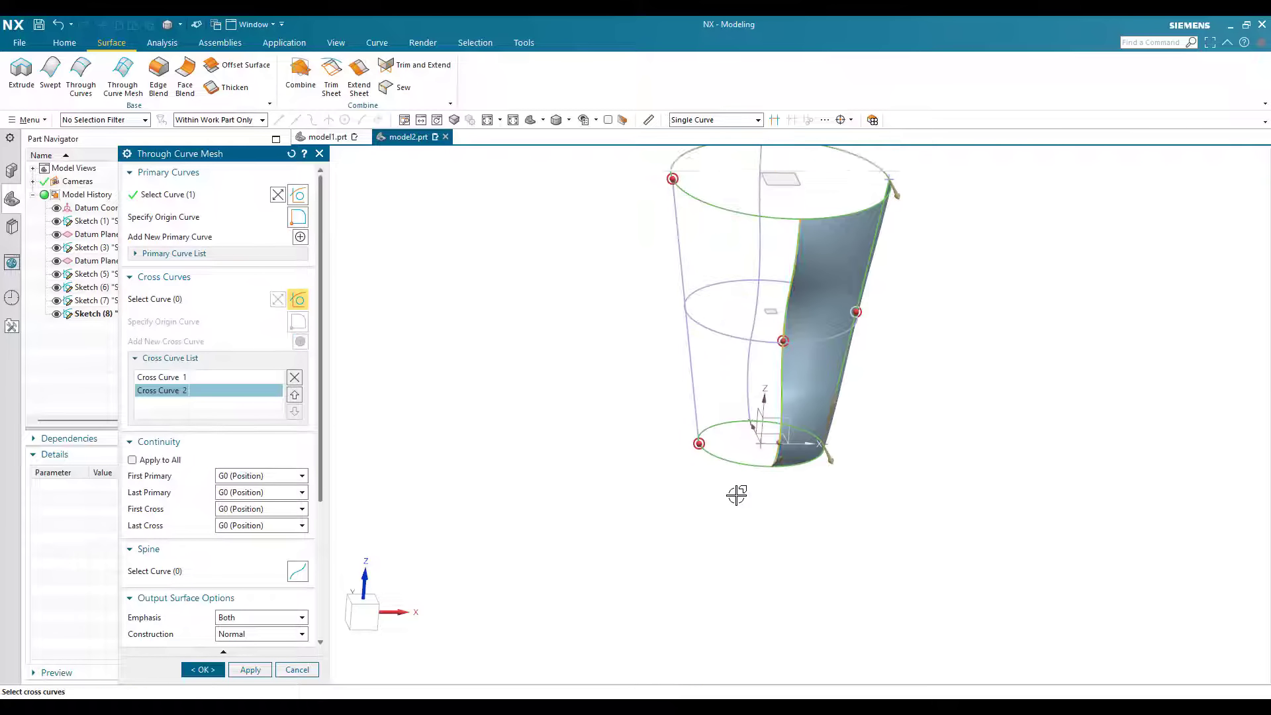
# Step: Add the straight slanted line on the -X side as the third cross curve
pyautogui.scroll(5, 736, 497)
pyautogui.click(675, 449)
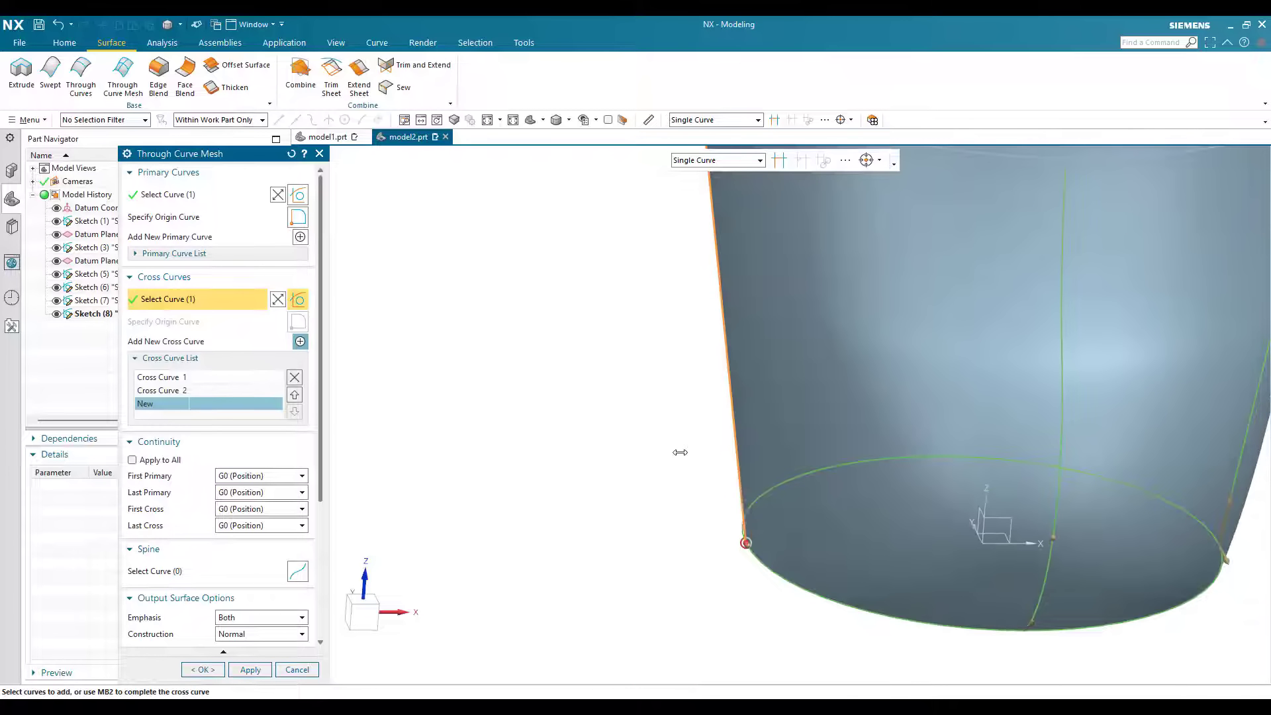
pyautogui.scroll(-2, 682, 457)
pyautogui.middleClick(765, 422)
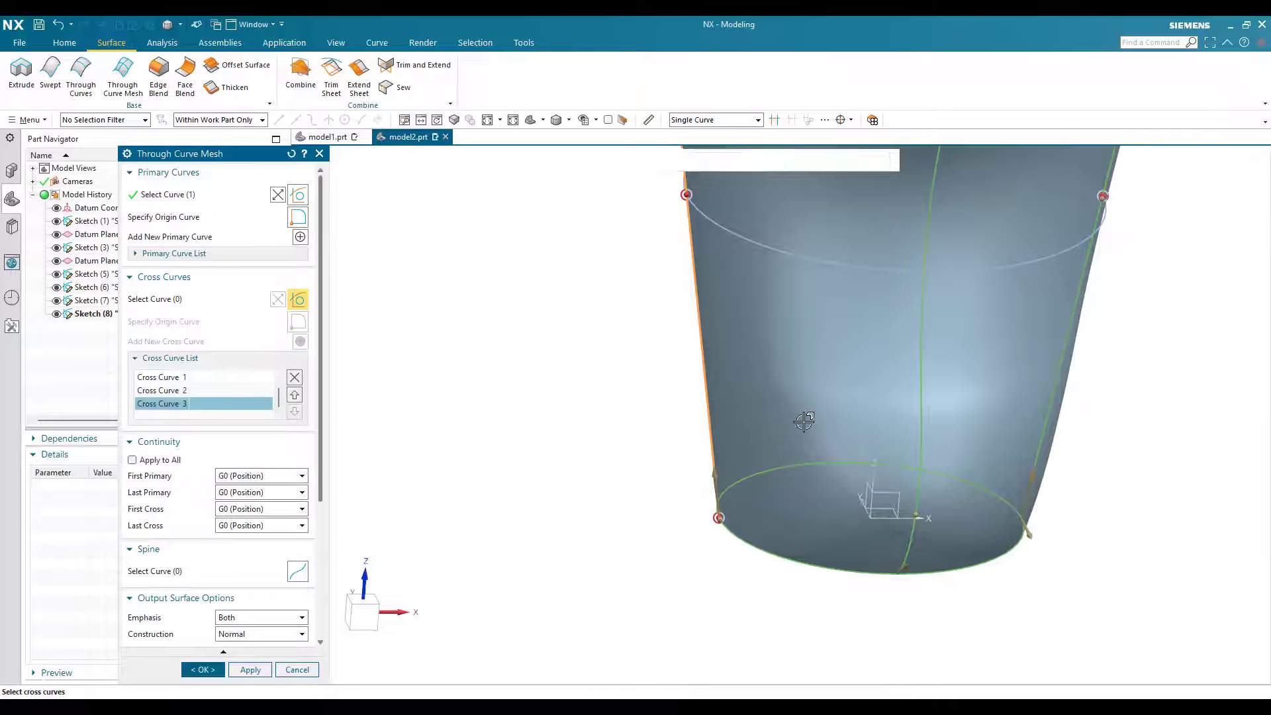
# Step: Add the three connected arcs of the curved profile on the +Y side as the fourth cross curve
pyautogui.scroll(-2, 807, 445)
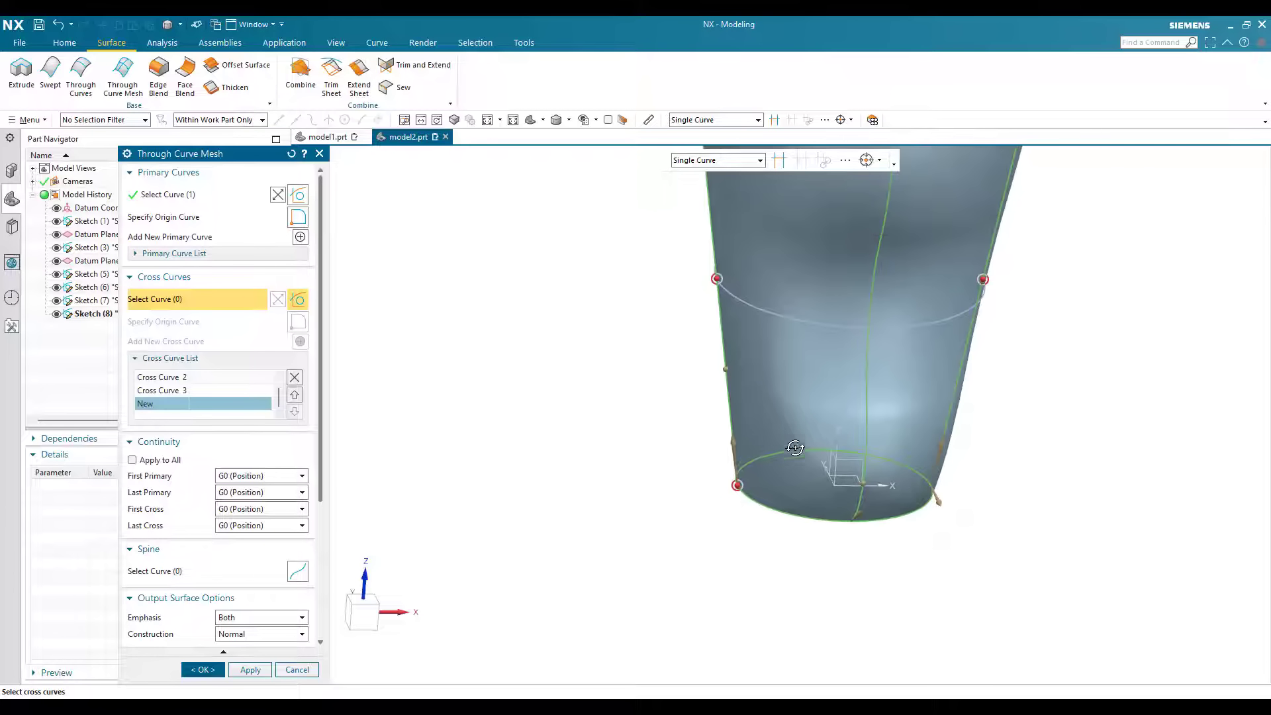
pyautogui.moveTo(670, 422); pyautogui.dragTo(713, 312, button='middle')
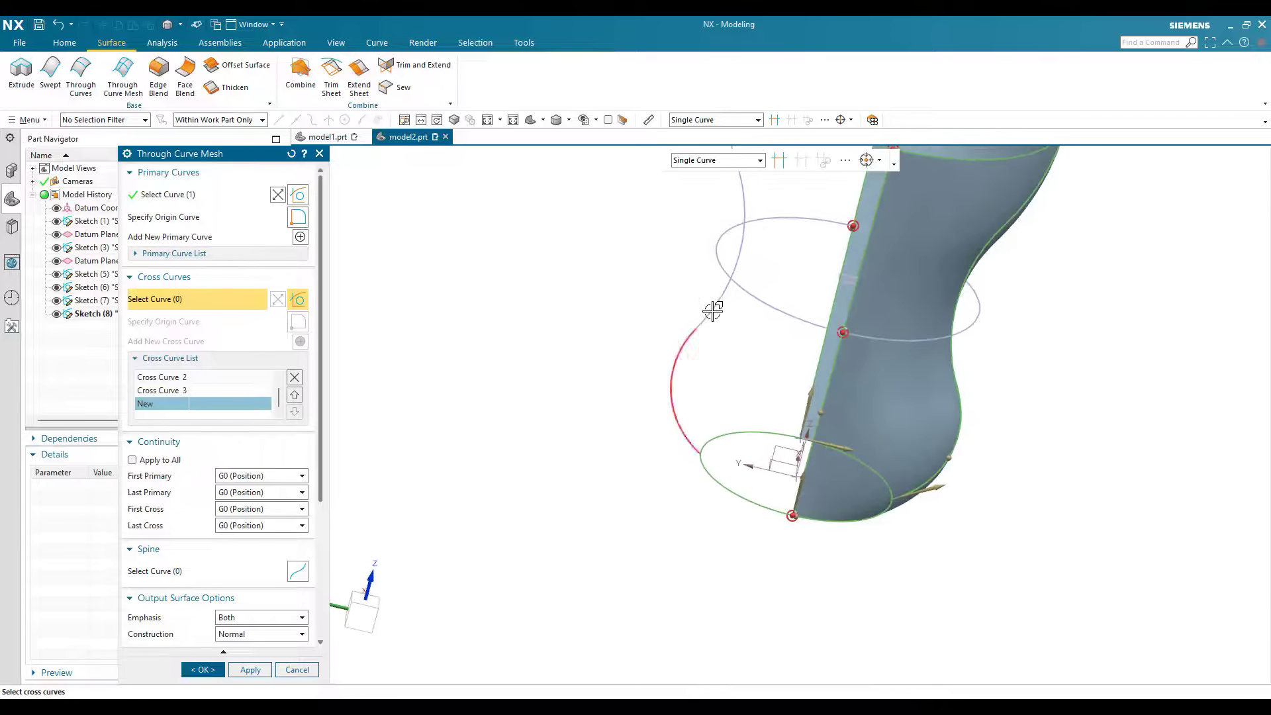
pyautogui.click(683, 346)
pyautogui.click(734, 295)
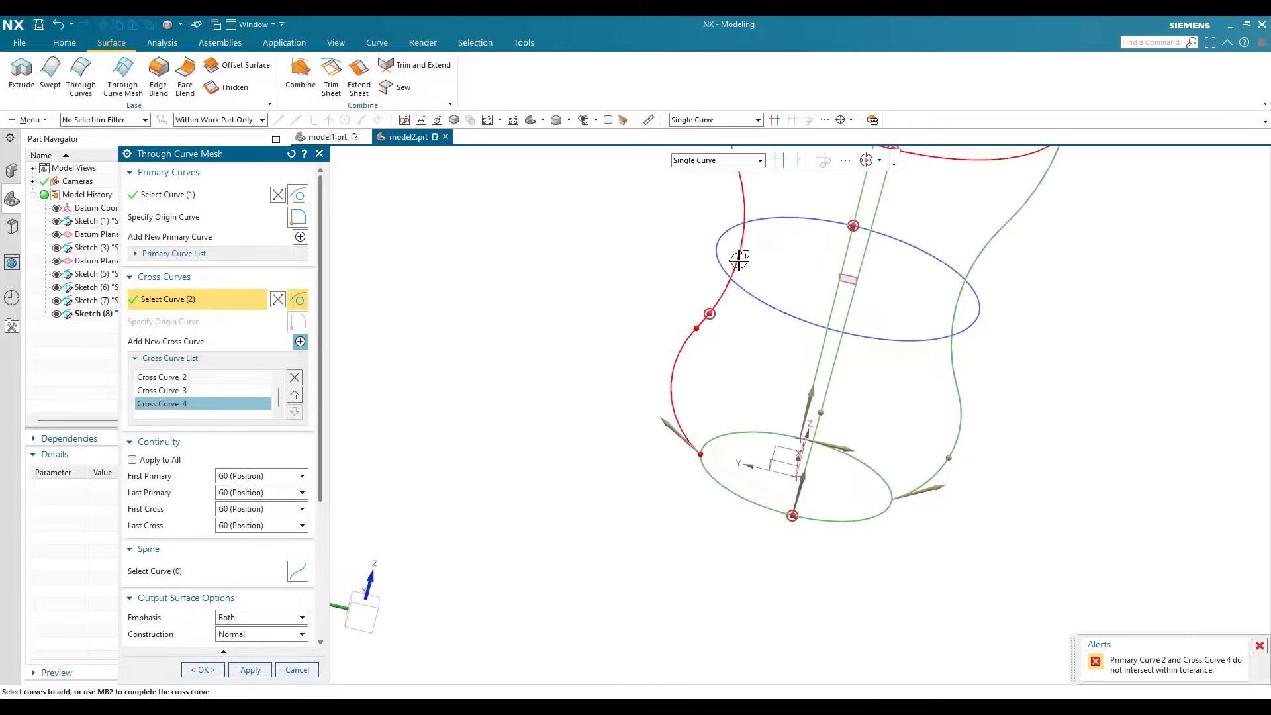
pyautogui.scroll(-3, 739, 260)
pyautogui.scroll(3, 633, 380)
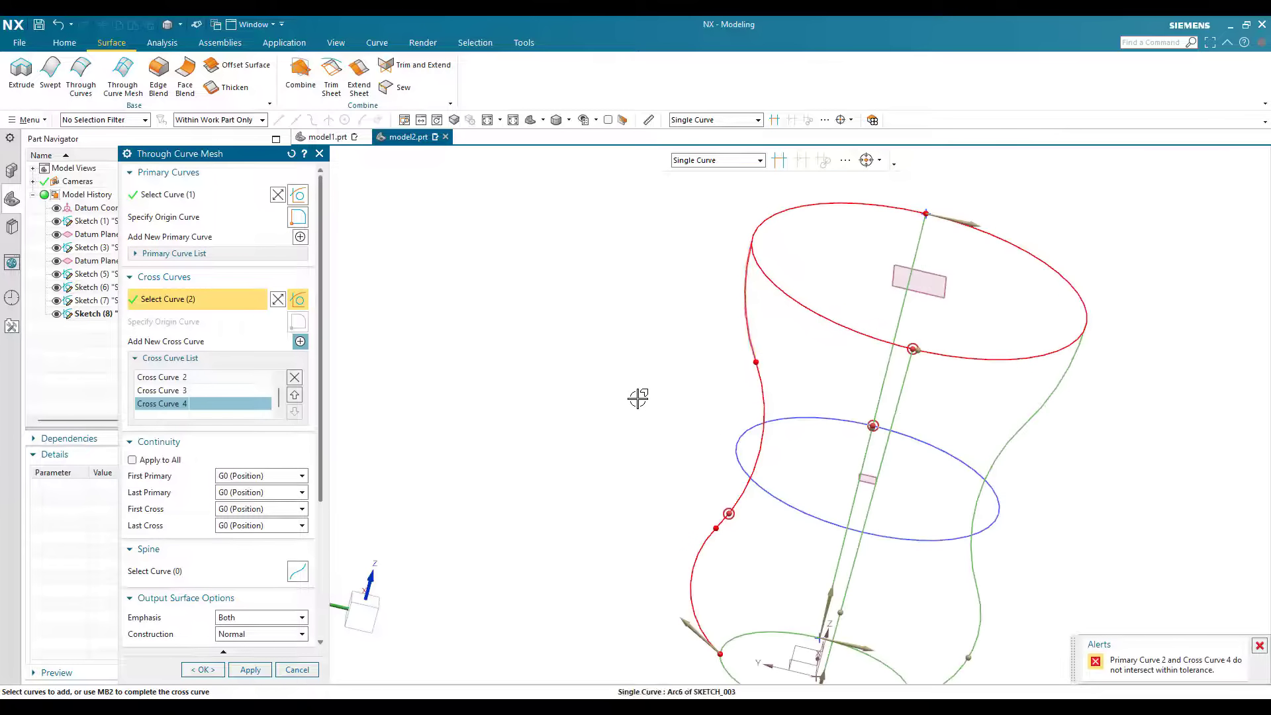
pyautogui.scroll(-3, 635, 418)
pyautogui.middleClick(687, 486)
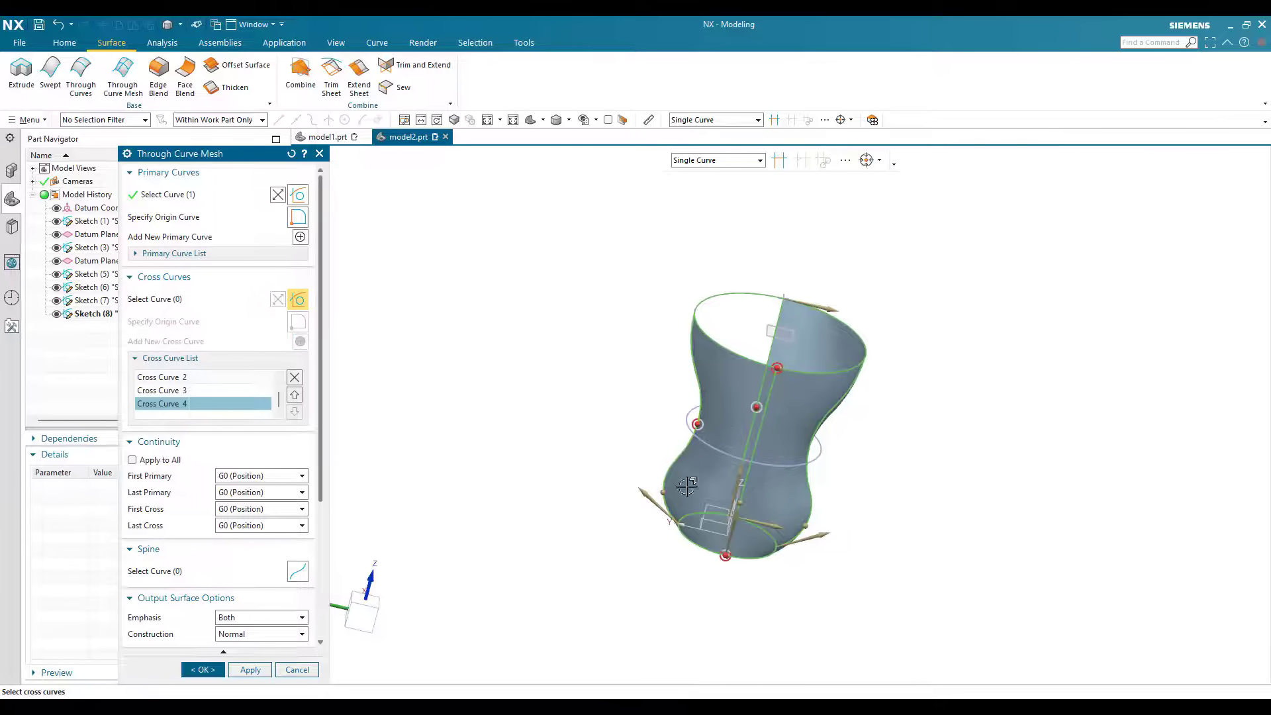
# Step: Pick the +X slanted line again as the fifth cross curve so the mesh closes around the bottle
pyautogui.moveTo(687, 487); pyautogui.dragTo(811, 473, button='middle')
pyautogui.scroll(3, 677, 492)
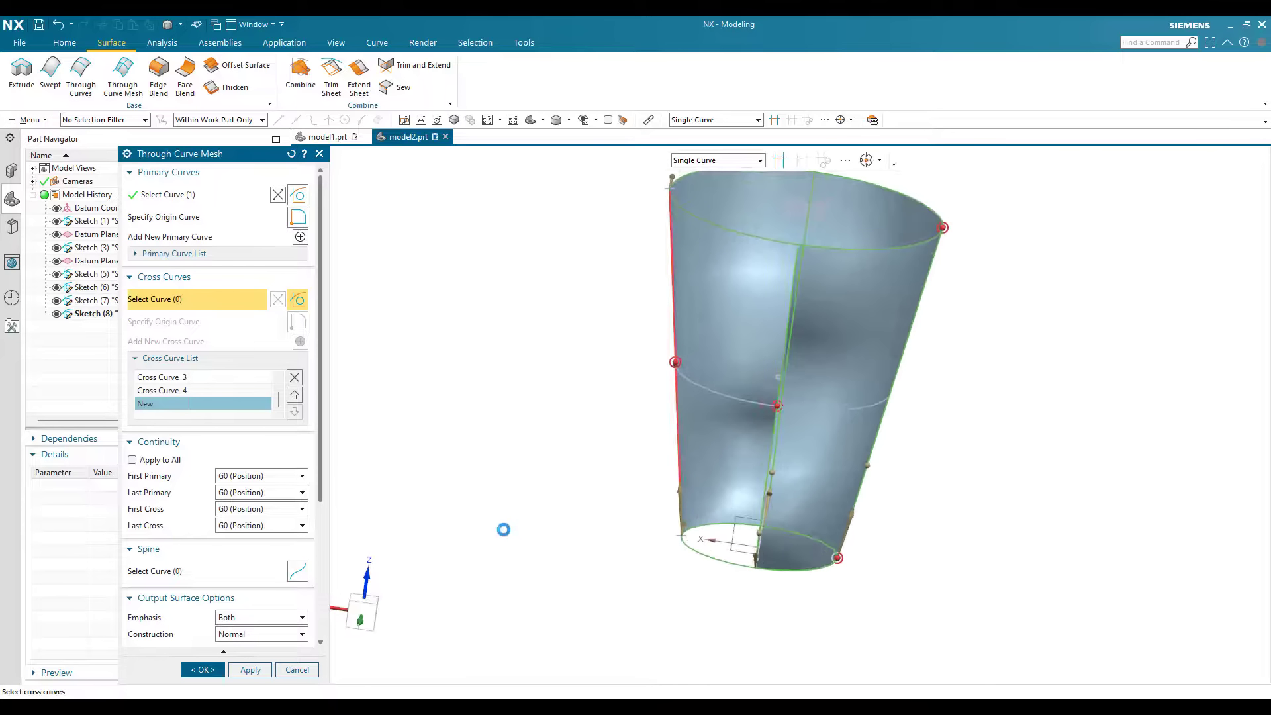
pyautogui.scroll(-1, 567, 444)
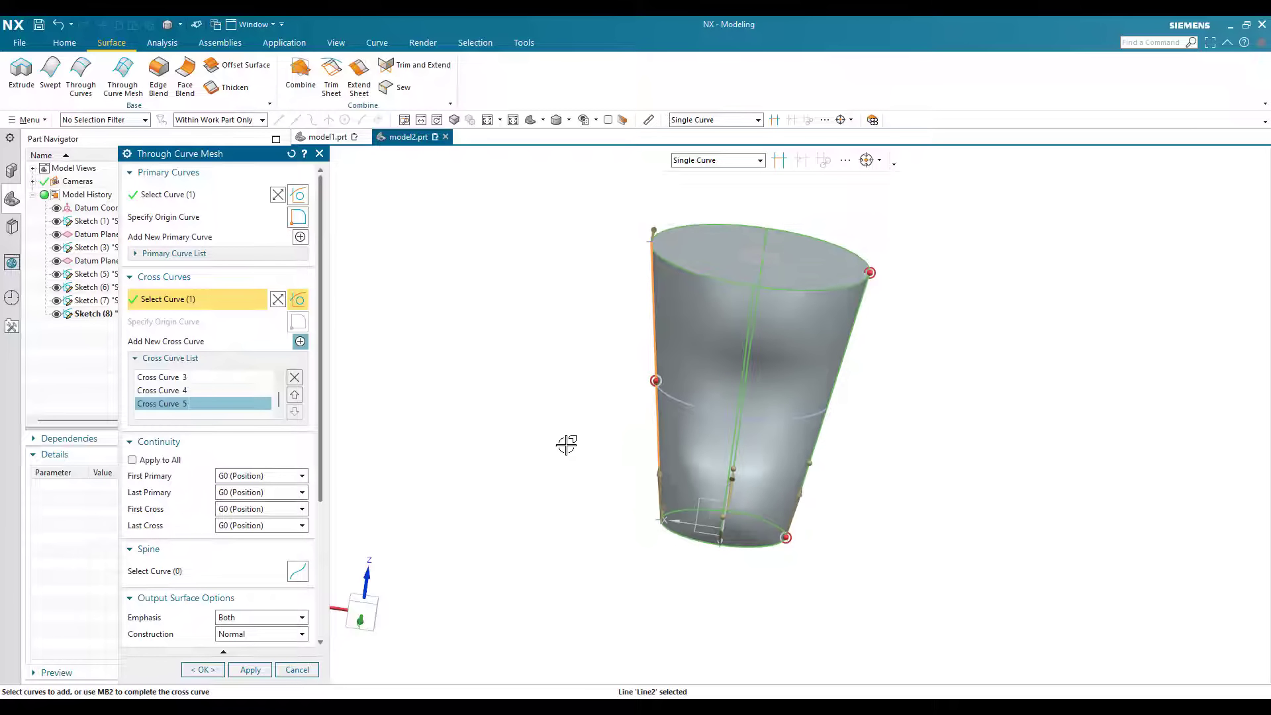
# Step: Set the mesh's body type to Sheet and create the Through Curve Mesh
pyautogui.moveTo(544, 453); pyautogui.dragTo(281, 532, button='middle')
pyautogui.scroll(-5, 282, 534)
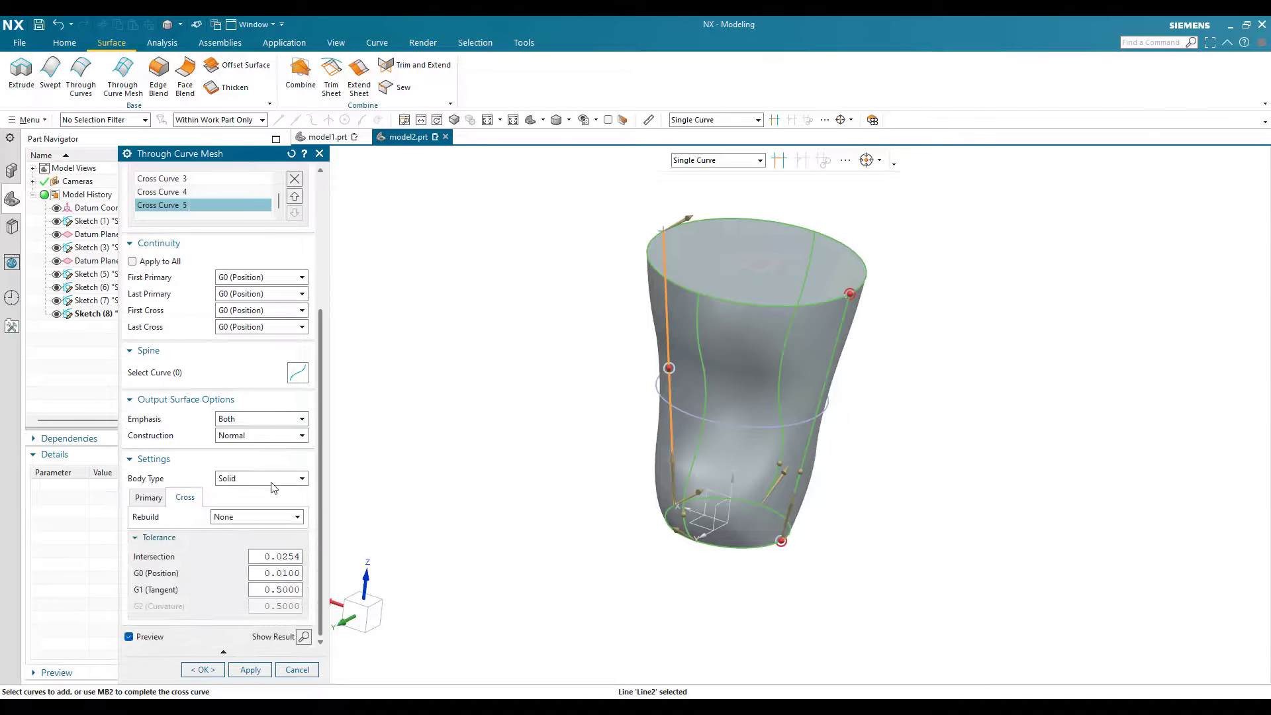
pyautogui.click(274, 478)
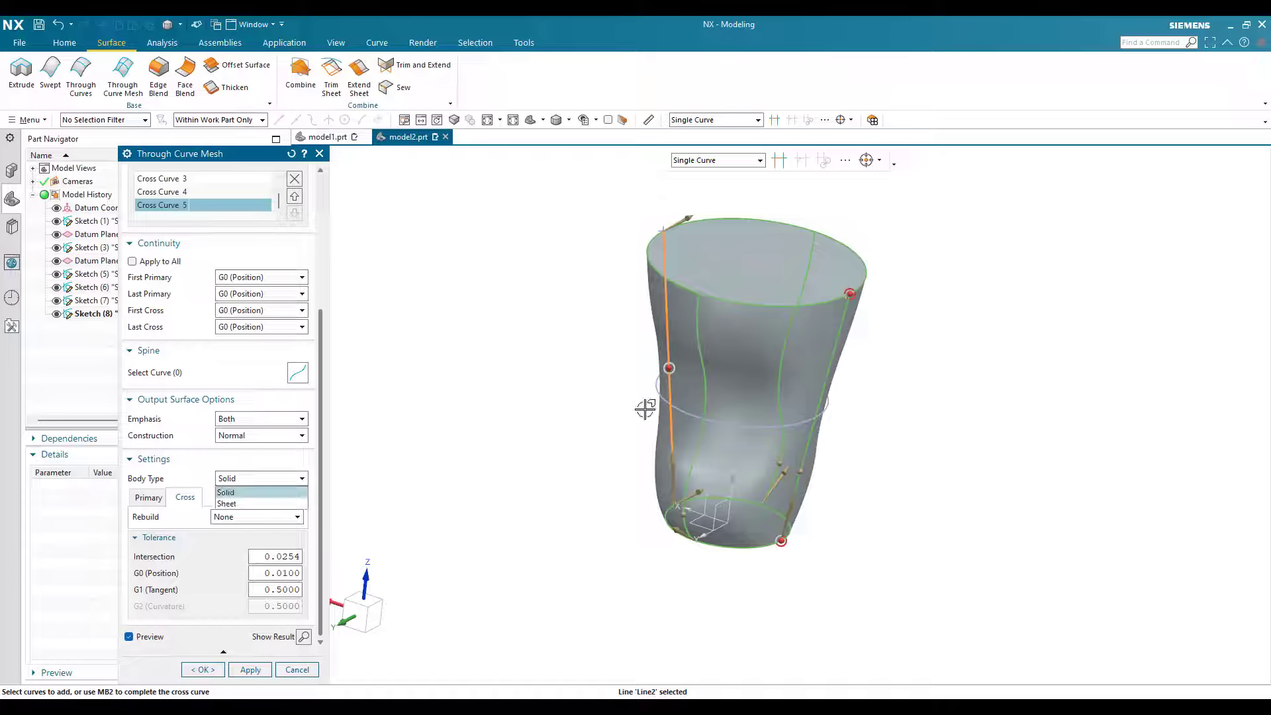
pyautogui.click(235, 503)
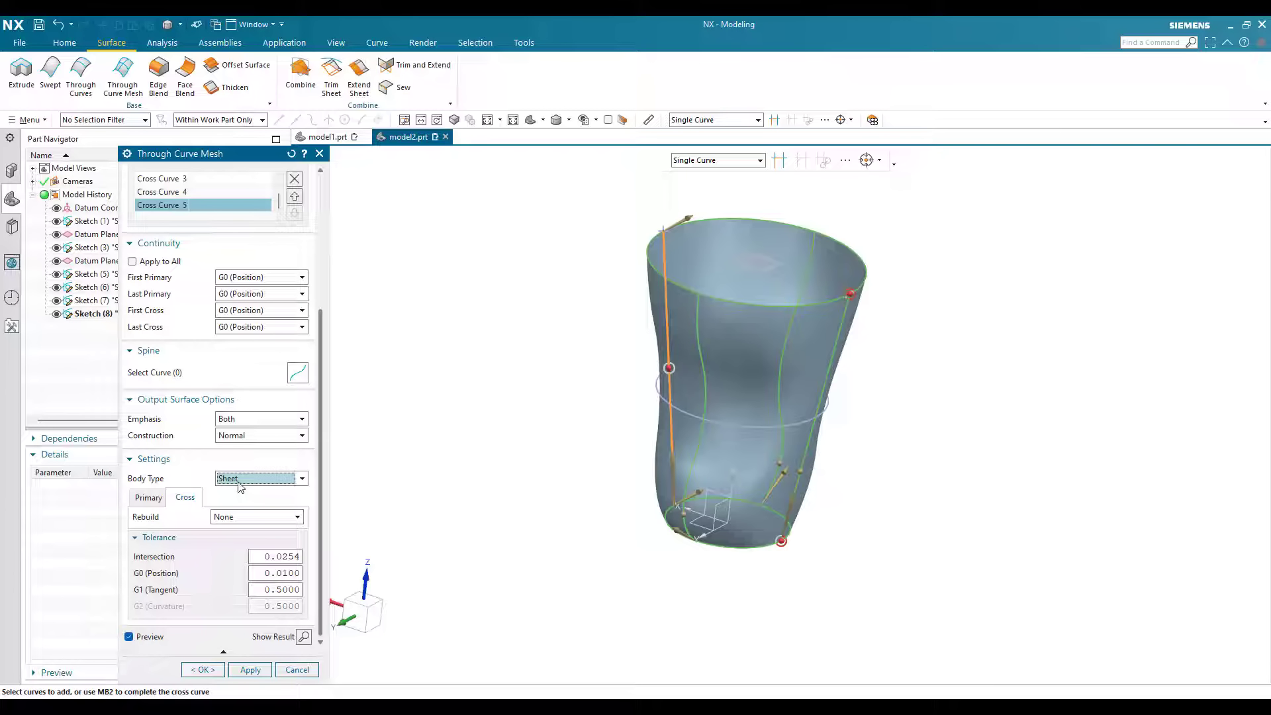
pyautogui.click(218, 673)
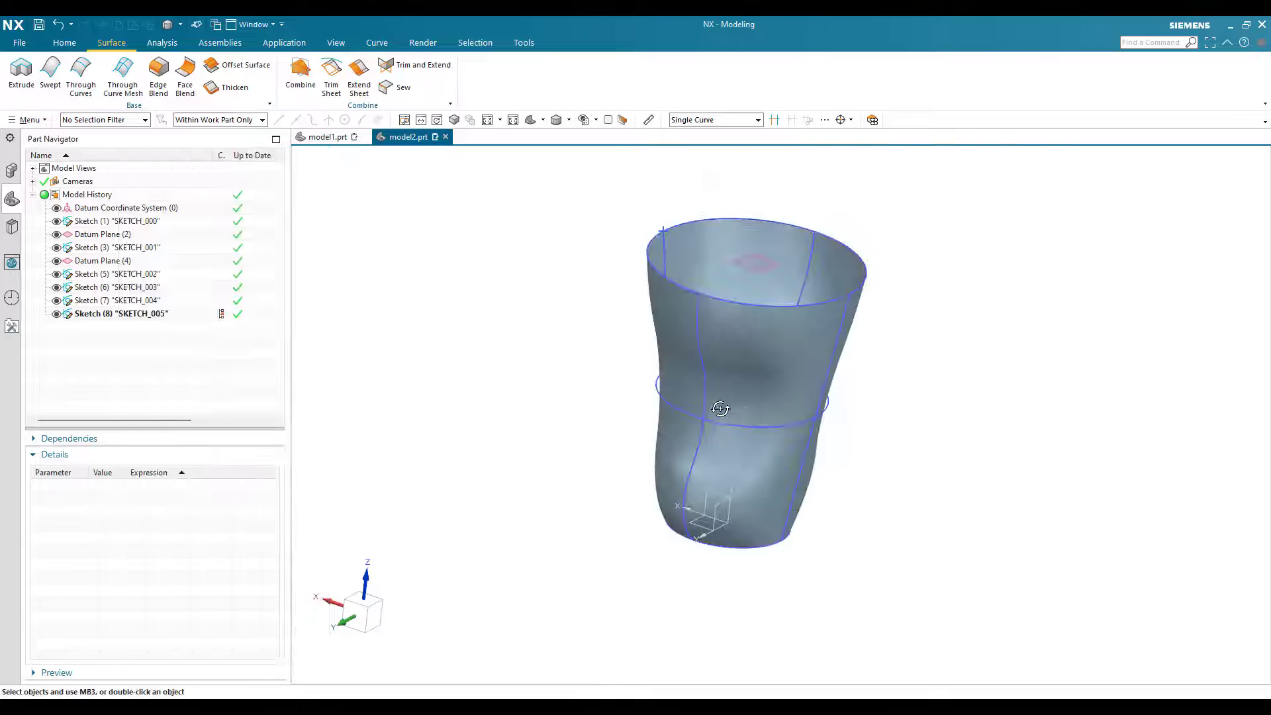
# Step: Create a datum plane offset 3 mm upward from the datum plane at the bottle's upper rim
pyautogui.scroll(4, 731, 405)
pyautogui.scroll(-3, 752, 405)
pyautogui.moveTo(838, 411); pyautogui.dragTo(813, 421, button='middle')
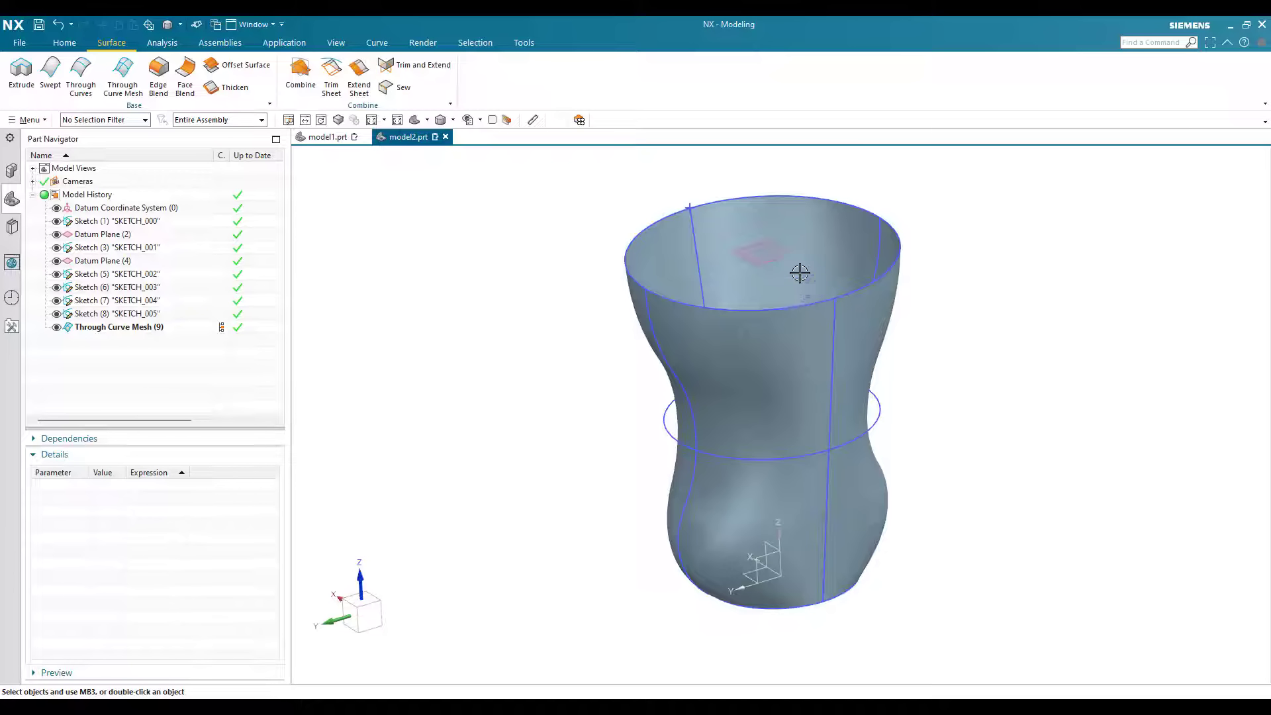
pyautogui.scroll(-1, 789, 511)
pyautogui.click(57, 49)
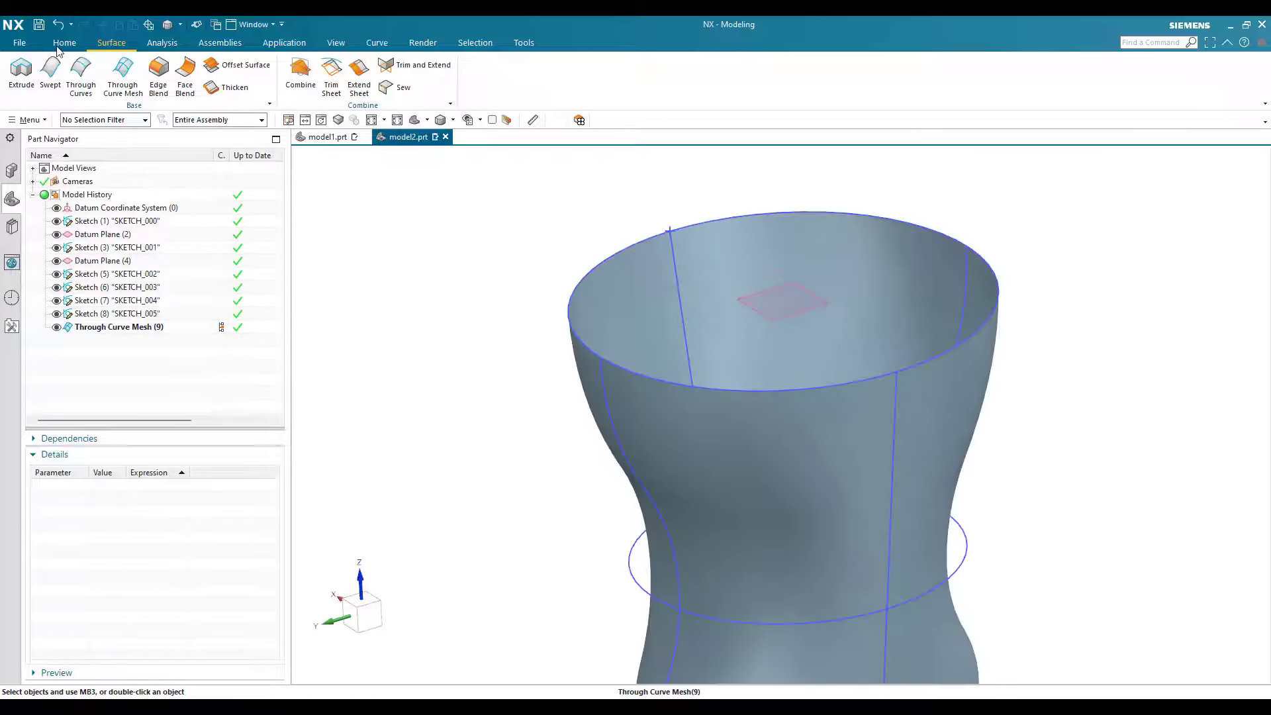
pyautogui.click(45, 76)
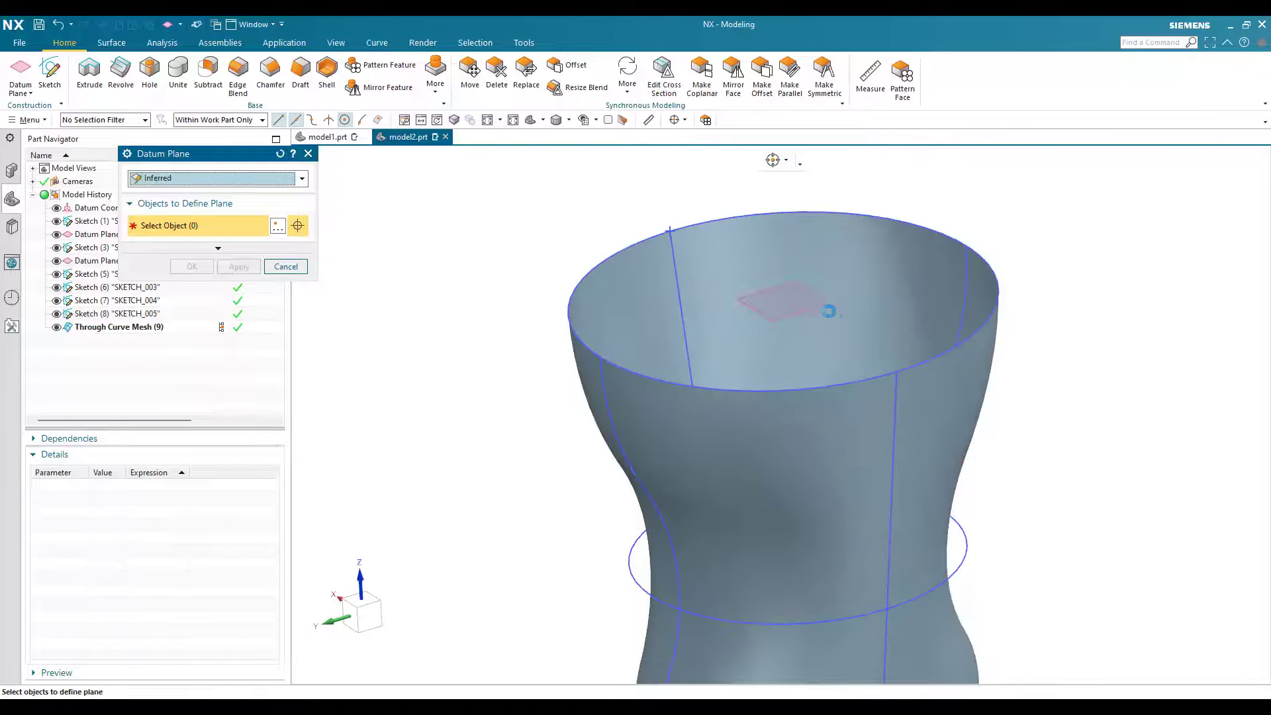
pyautogui.click(812, 307)
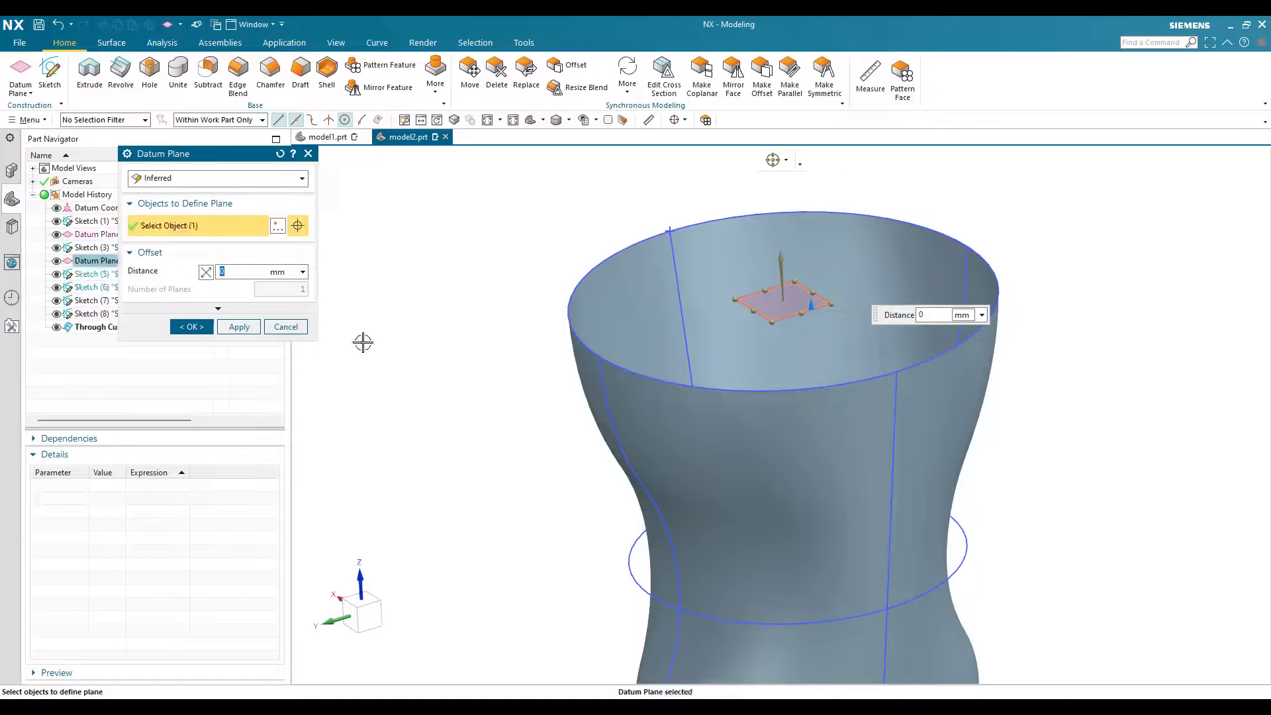
pyautogui.write('3')
pyautogui.press('Return')
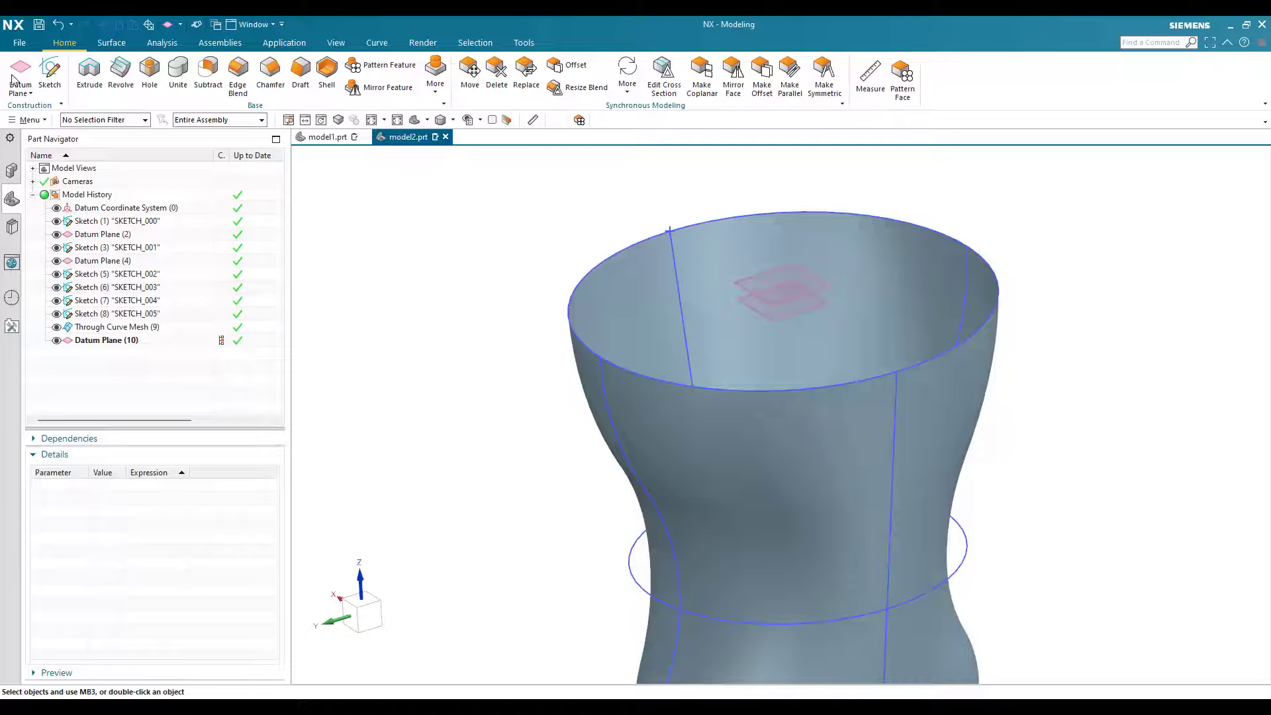
# Step: Sketch a circle centred on the origin on the datum plane 3 mm above the upper rim, smaller than the rim
pyautogui.click(59, 74)
pyautogui.click(789, 296)
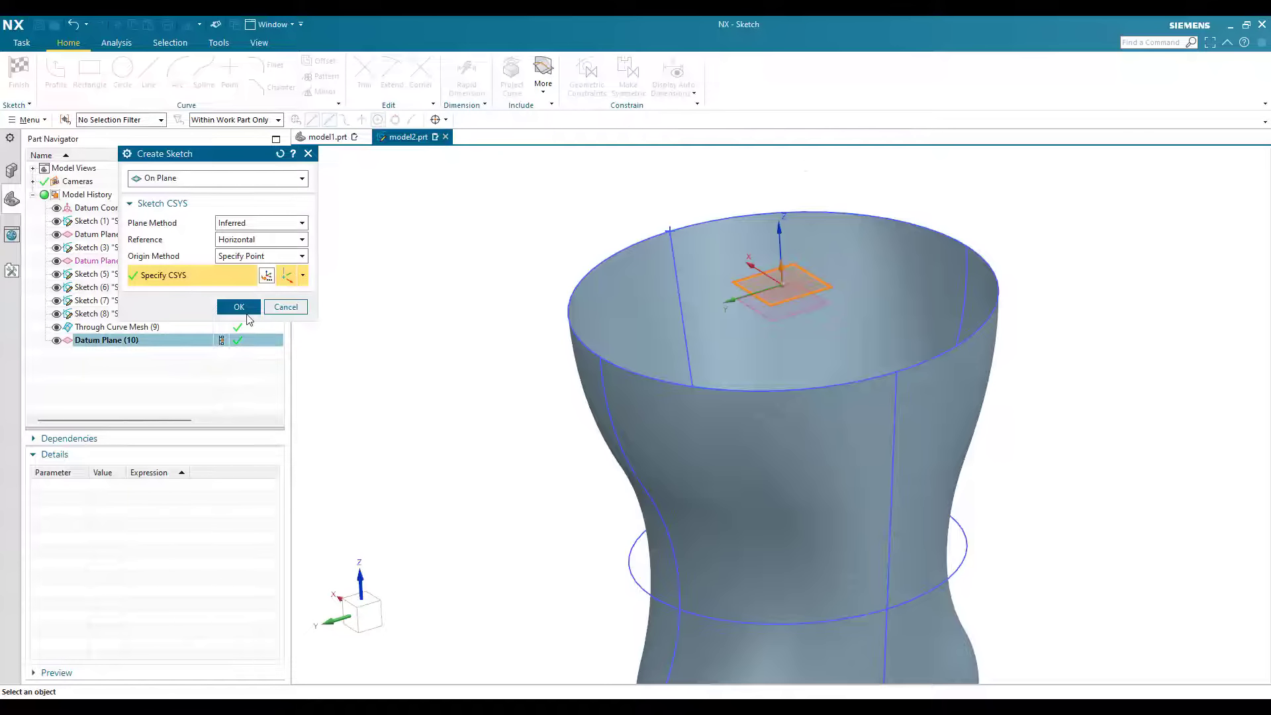
pyautogui.click(238, 306)
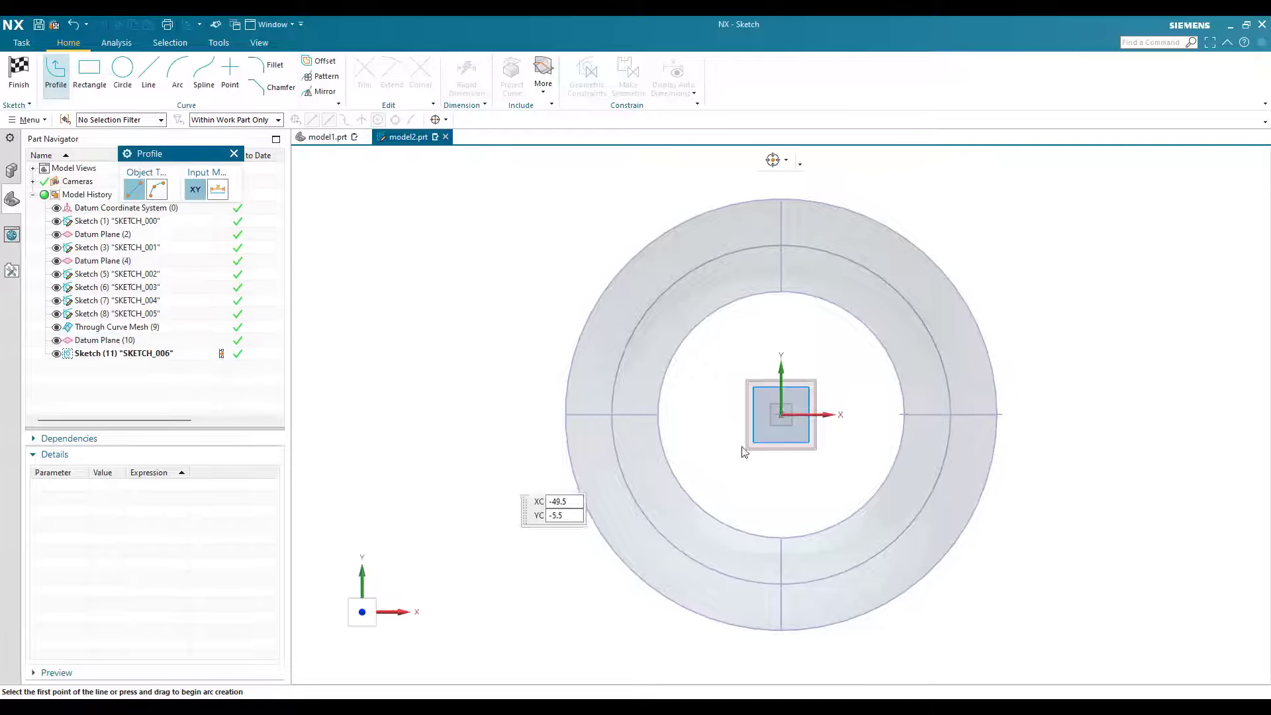
pyautogui.click(122, 74)
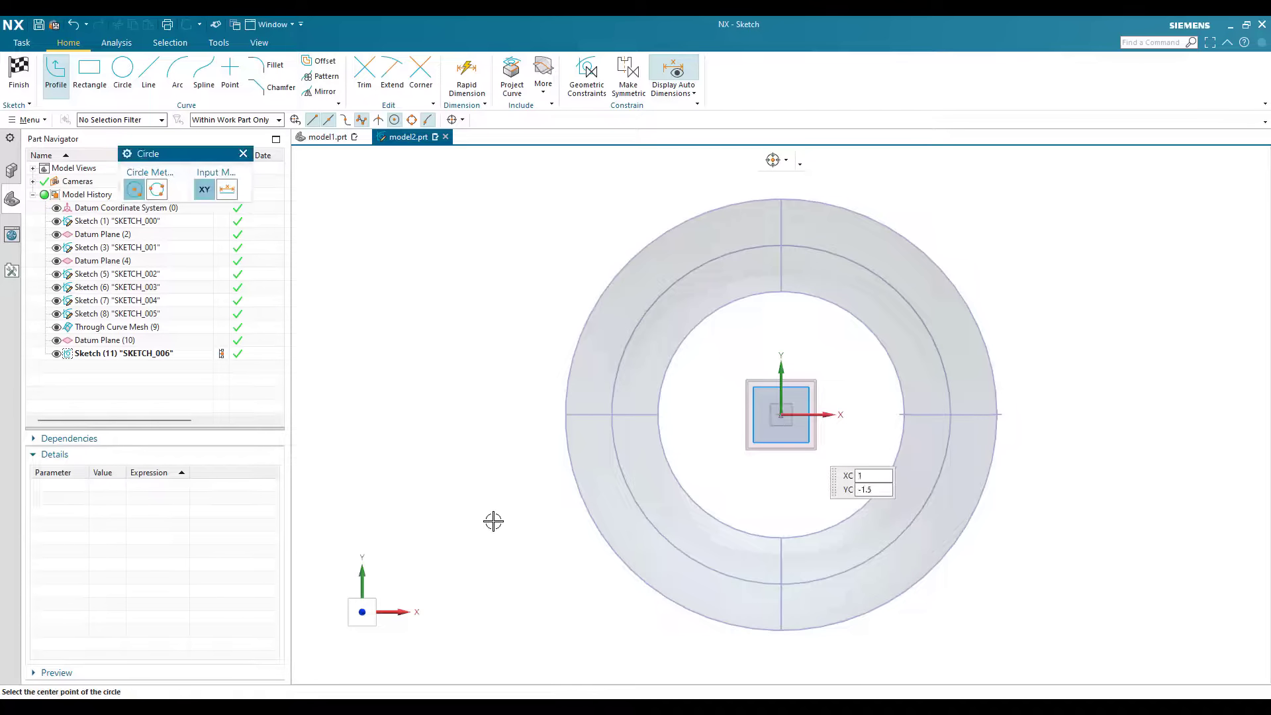
pyautogui.click(781, 415)
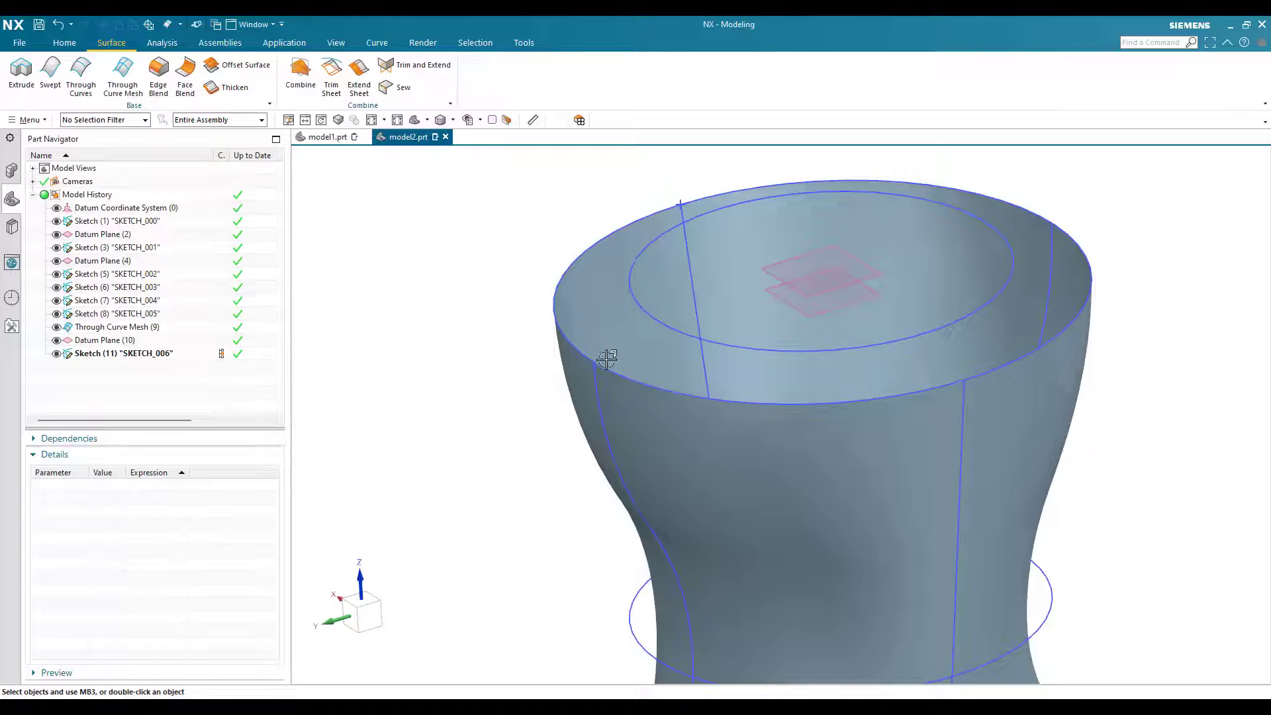
# Step: Start a Through Curves surface with the upper rim circle as first section and the smaller raised circle as second
pyautogui.scroll(2, 611, 371)
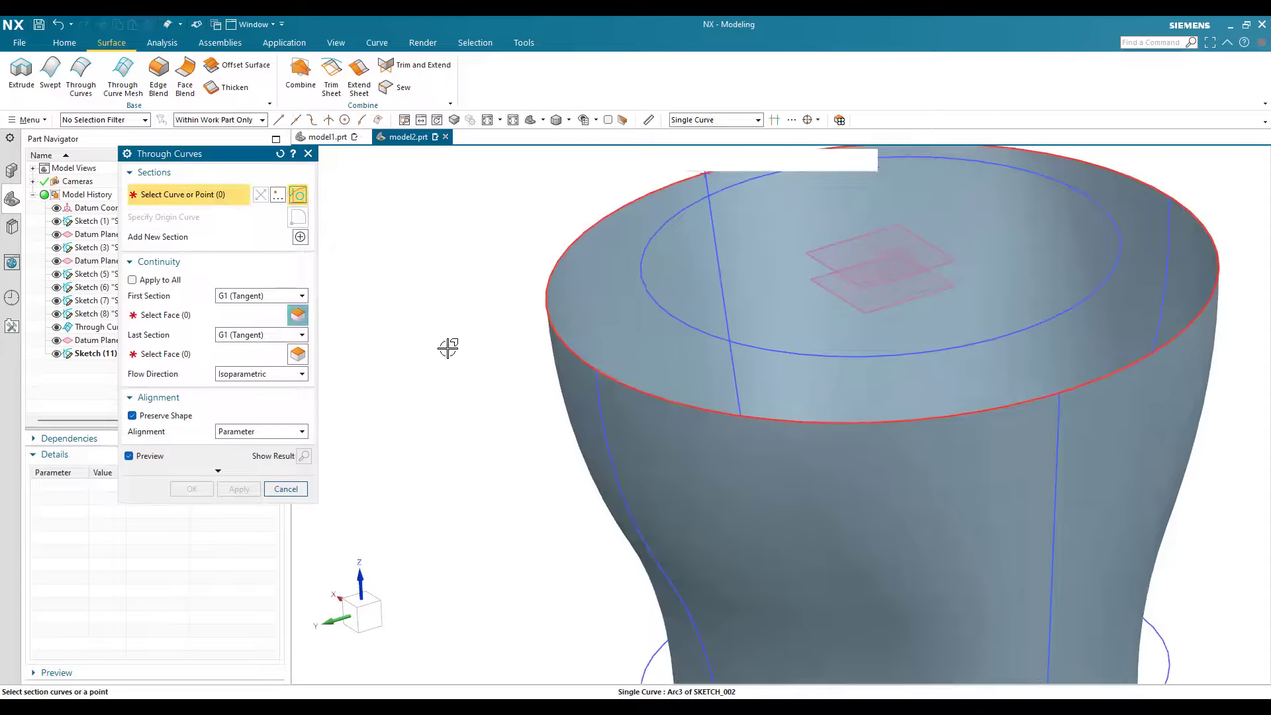
pyautogui.click(685, 207)
pyautogui.middleClick(689, 206)
pyautogui.click(689, 205)
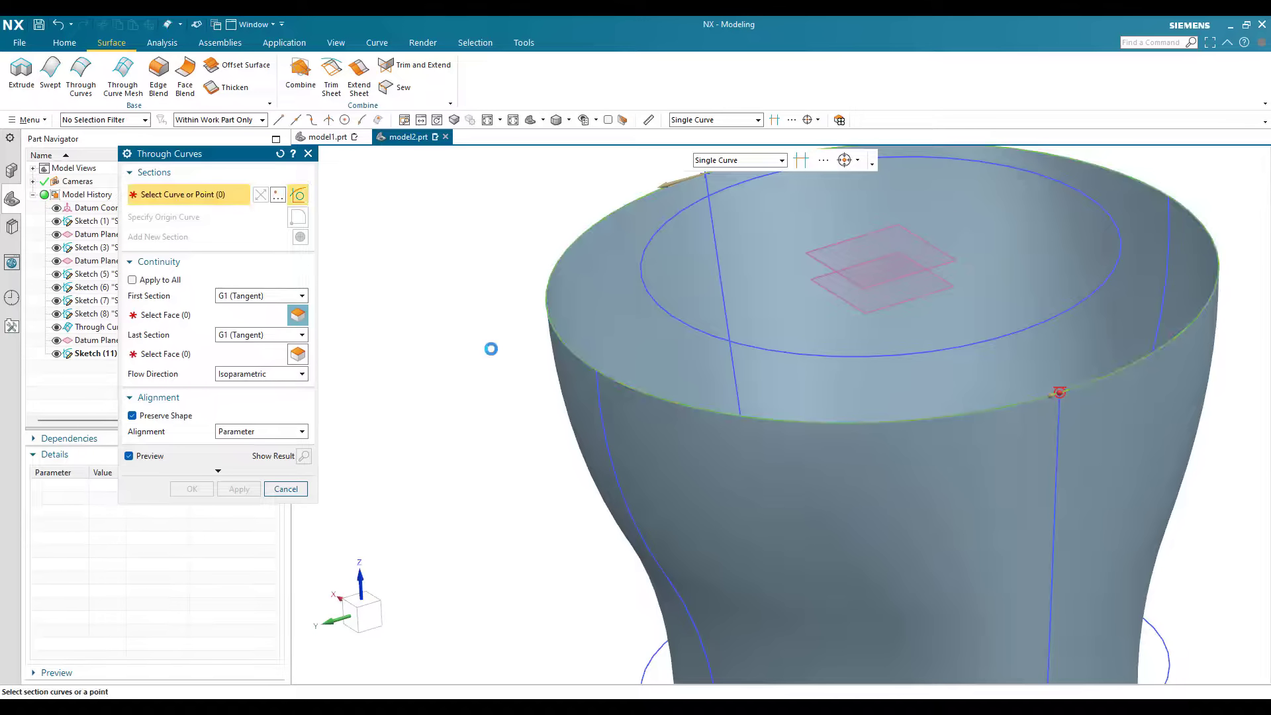
# Step: Set the continuity of both the first and last sections to G0 (Position)
pyautogui.click(247, 297)
pyautogui.click(247, 310)
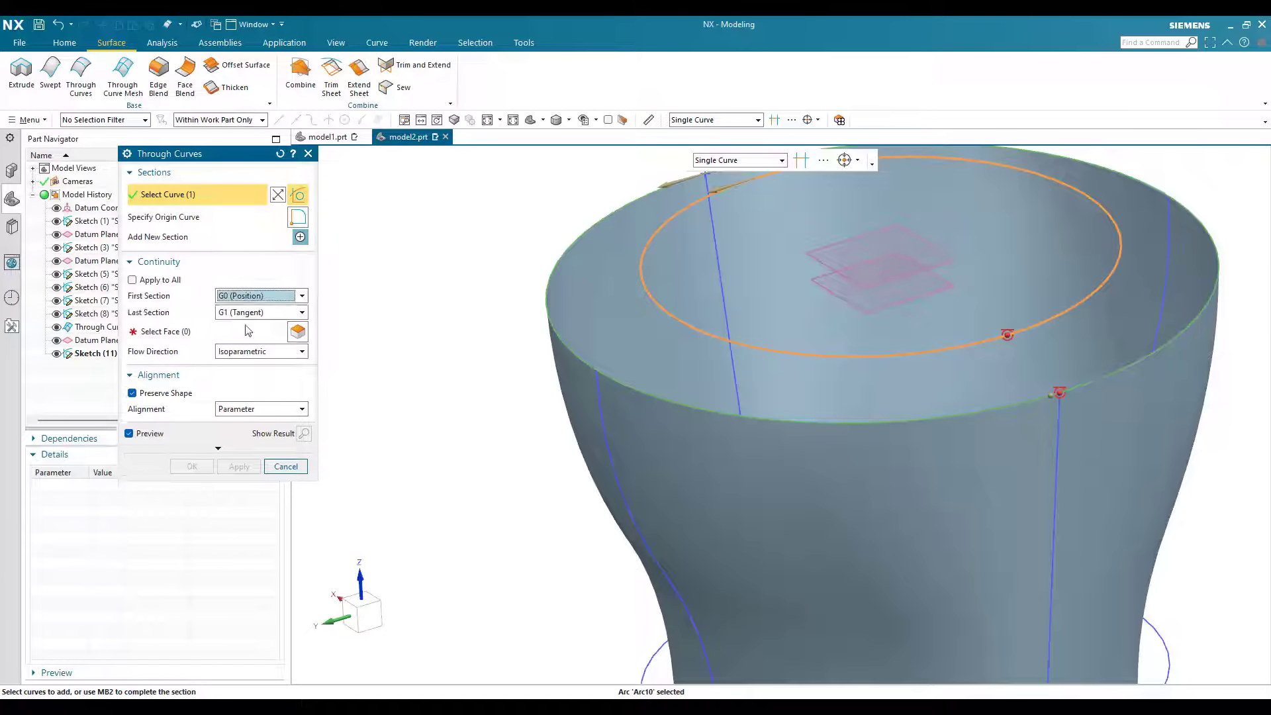
pyautogui.click(247, 313)
pyautogui.click(247, 327)
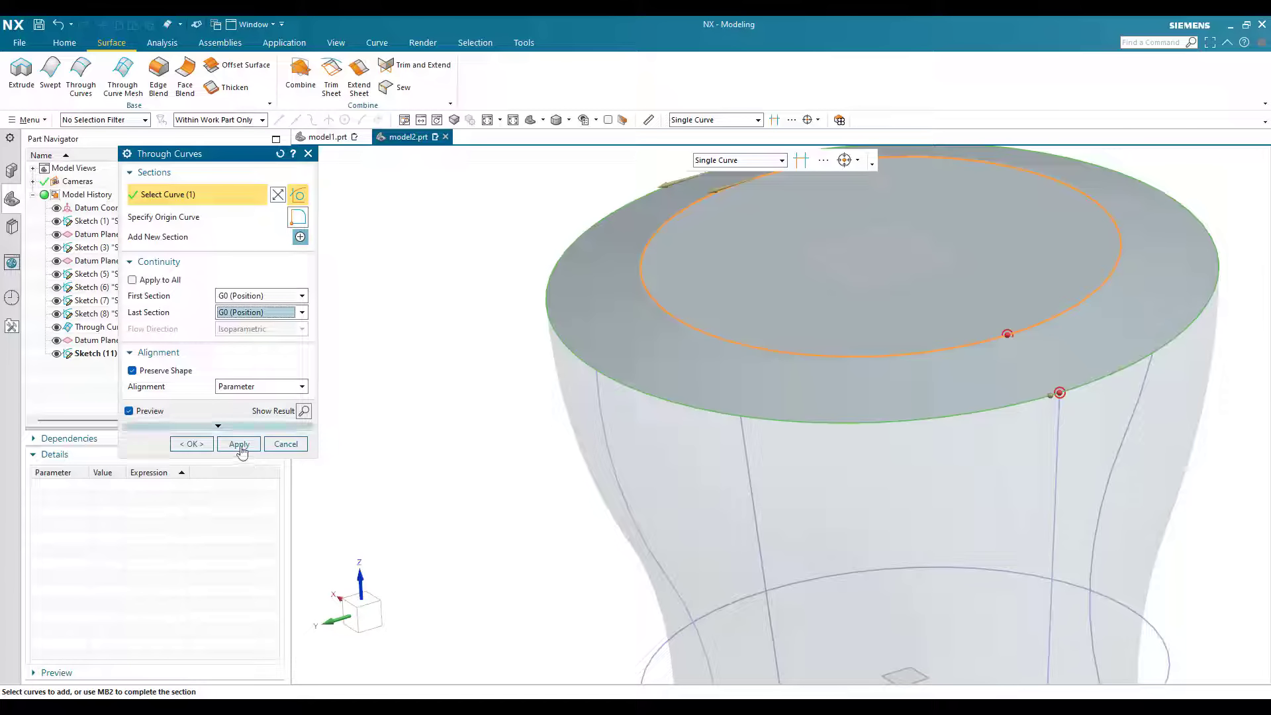
# Step: Set the Through Curves body type to Sheet and create the shoulder surface
pyautogui.click(224, 427)
pyautogui.click(264, 444)
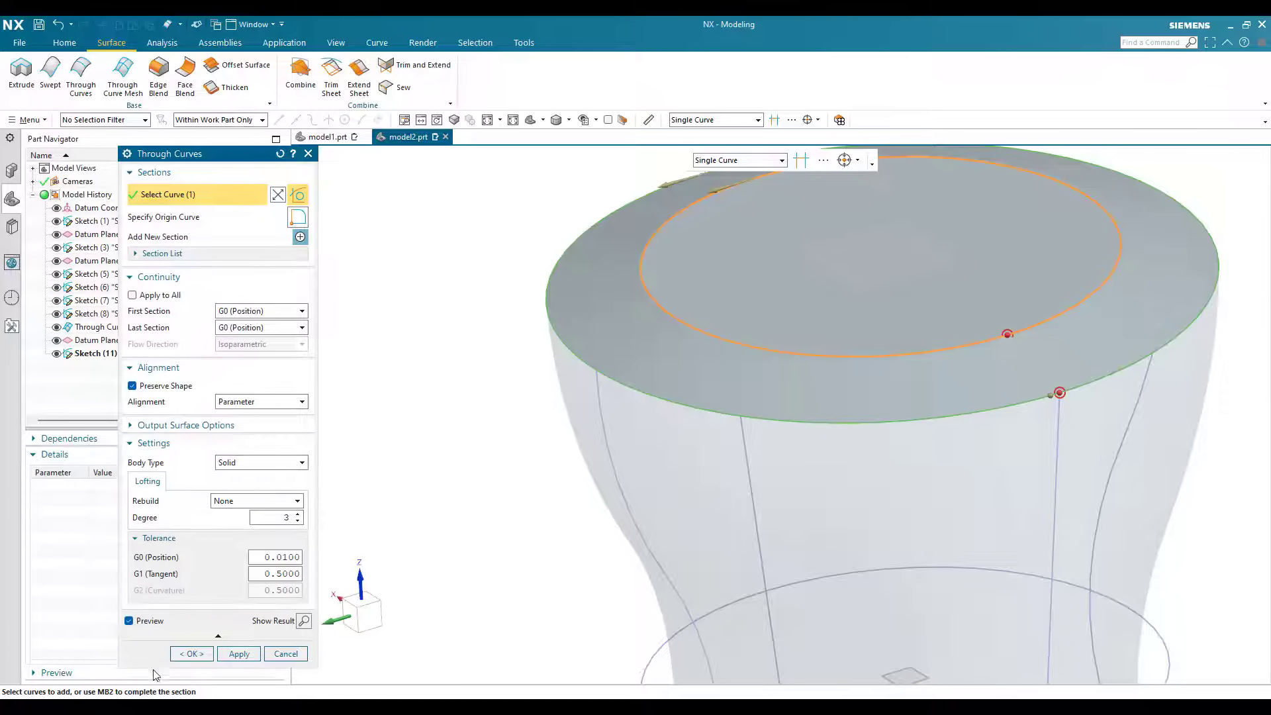
pyautogui.click(262, 462)
pyautogui.click(245, 487)
pyautogui.click(191, 654)
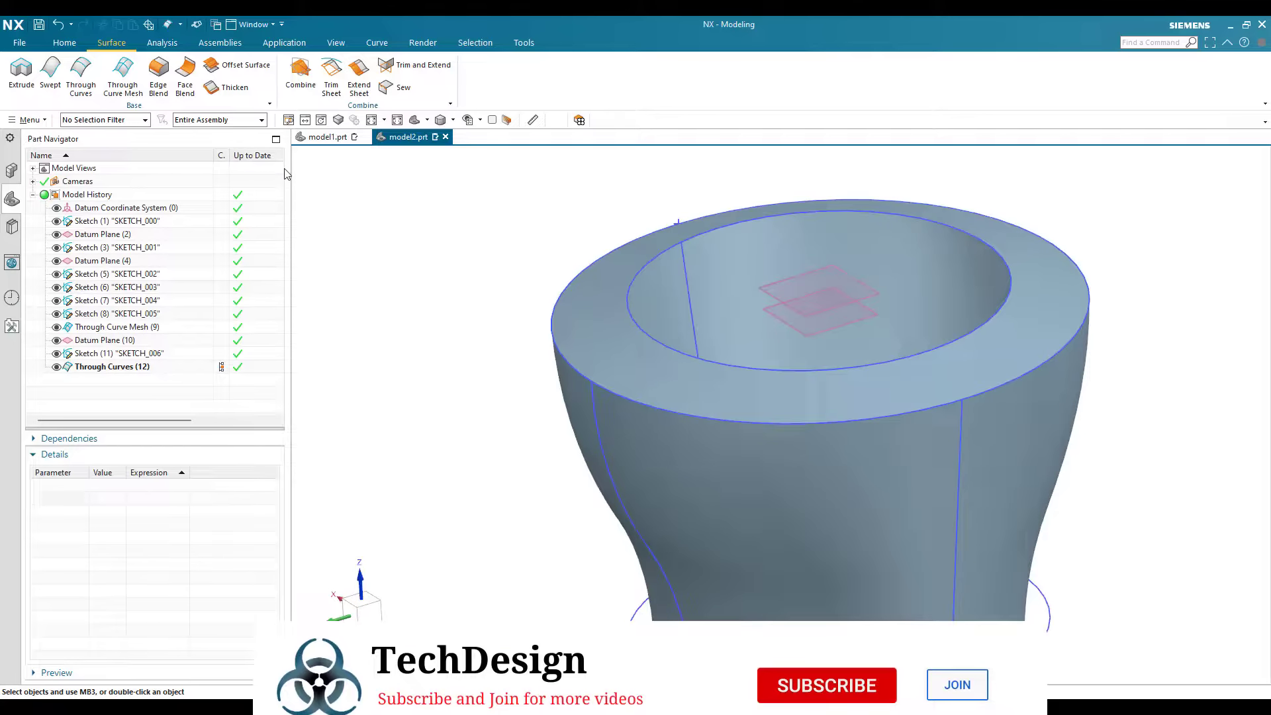
pyautogui.scroll(-1, 549, 391)
pyautogui.scroll(2, 629, 284)
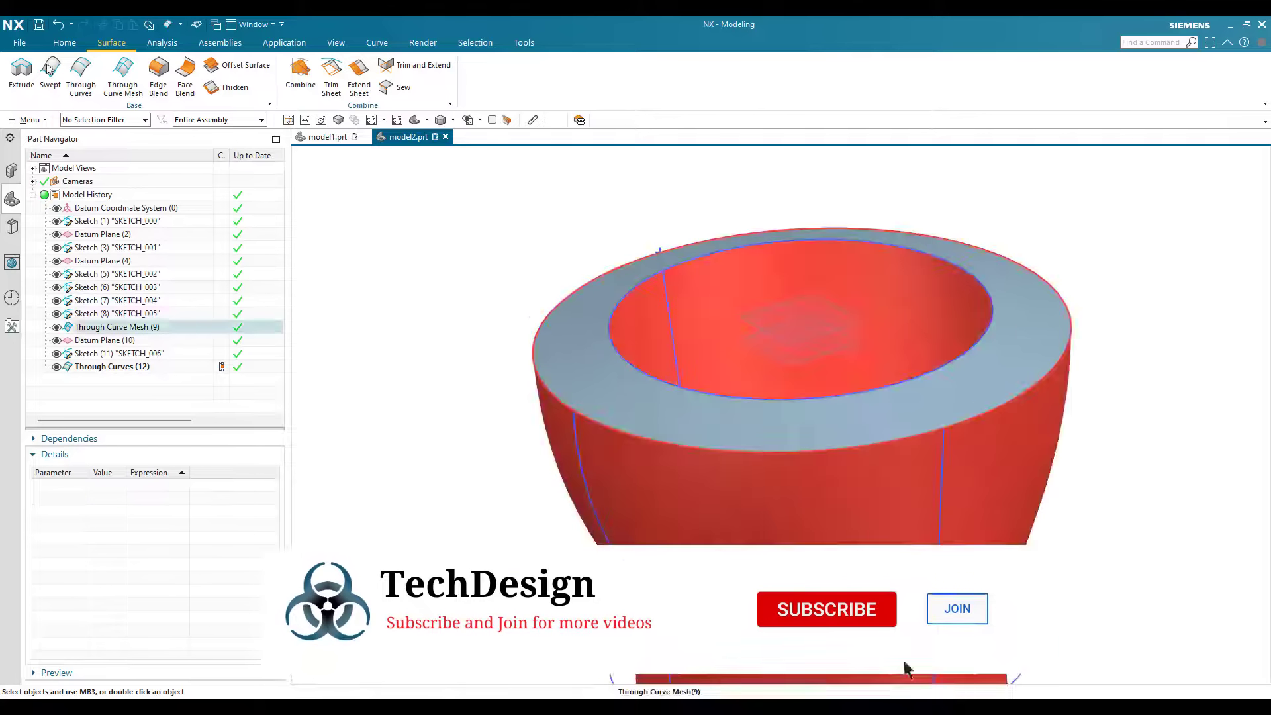
# Step: Extrude the shoulder's inner circle 15 mm upward as a Sheet body to form the bottle neck
pyautogui.click(64, 43)
pyautogui.click(83, 74)
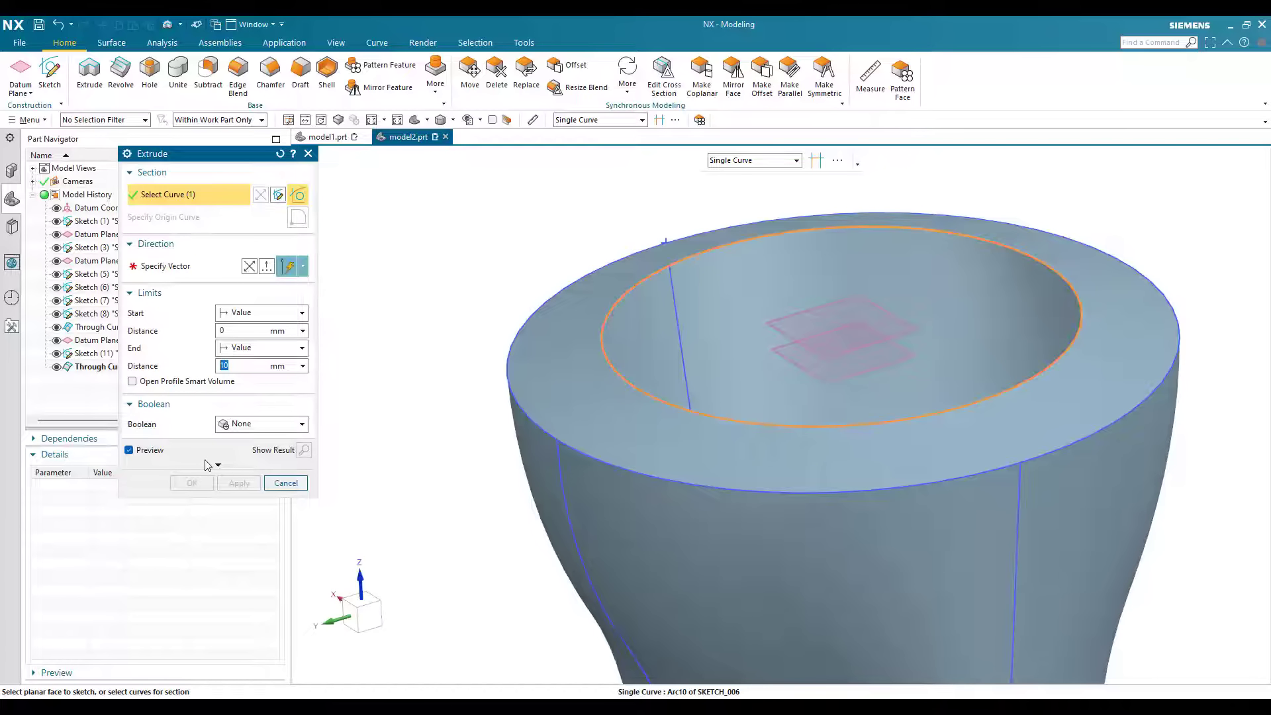
pyautogui.click(219, 465)
pyautogui.click(262, 504)
pyautogui.click(231, 528)
pyautogui.scroll(-1, 418, 466)
pyautogui.write('15')
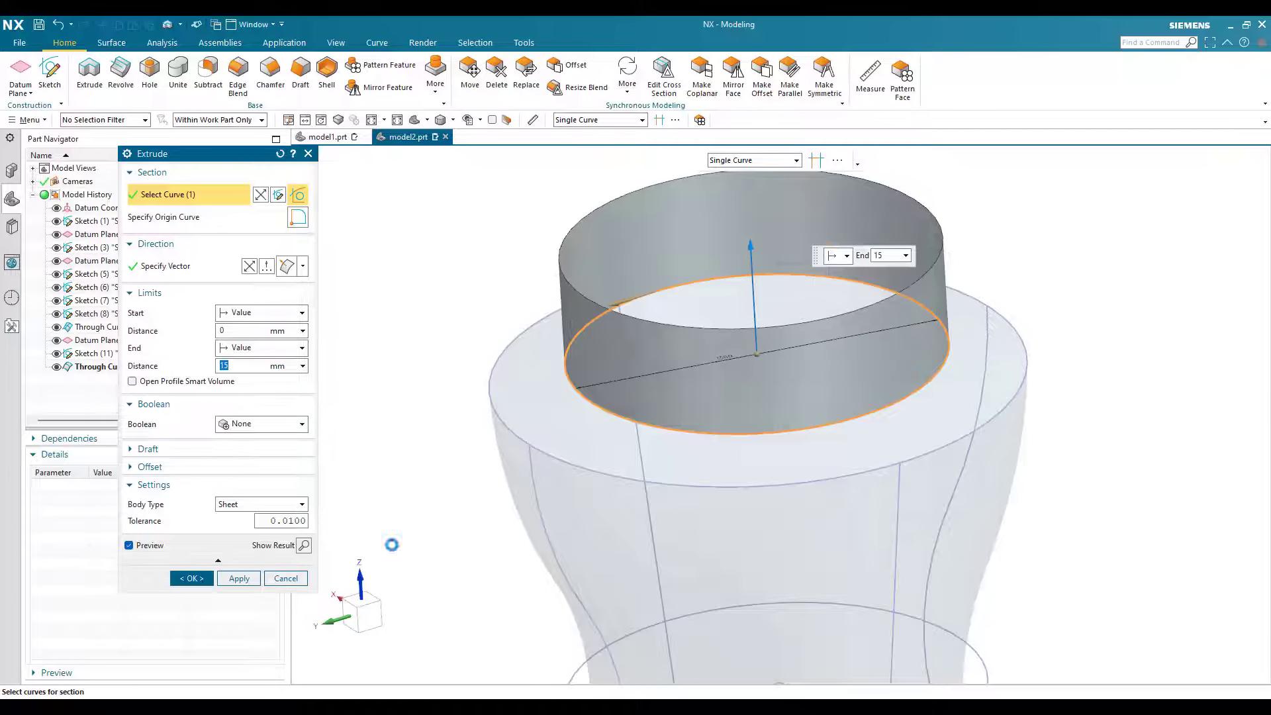
pyautogui.click(191, 578)
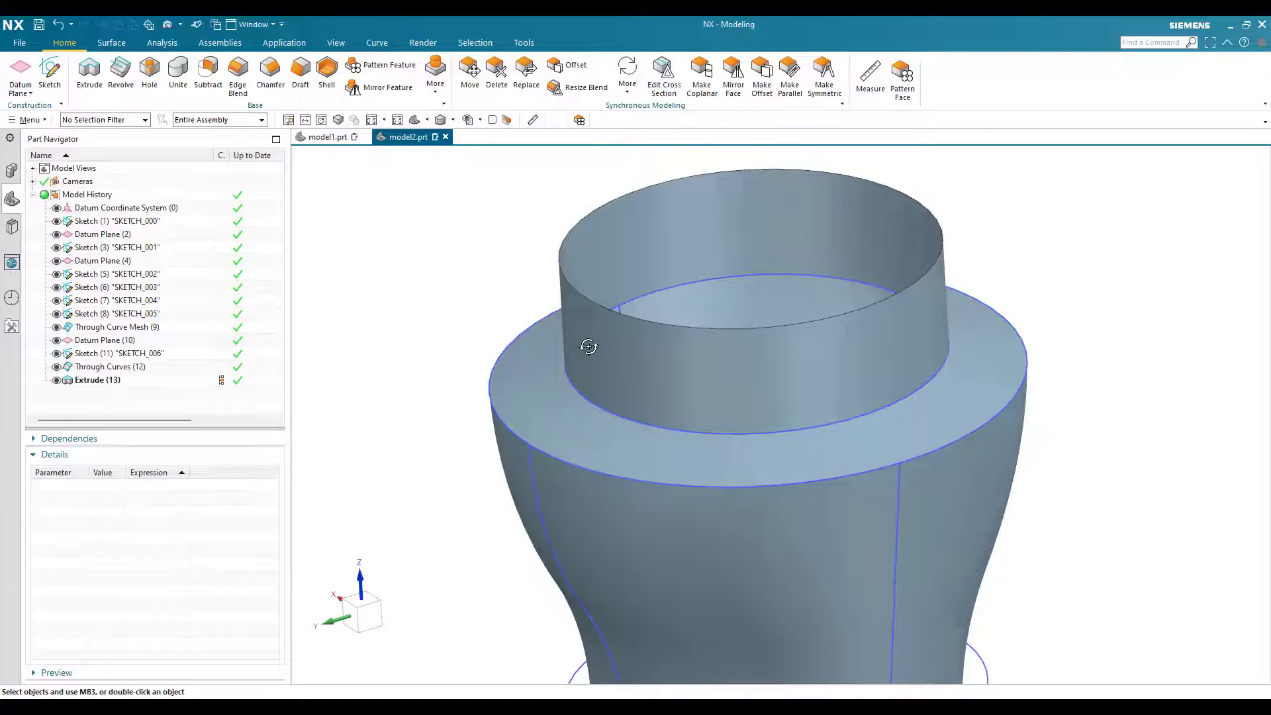
# Step: Create an Offset Surface 1.5 mm inward from the contoured bottle body face
pyautogui.moveTo(587, 343); pyautogui.dragTo(577, 320, button='middle')
pyautogui.moveTo(624, 276); pyautogui.dragTo(633, 272, button='middle')
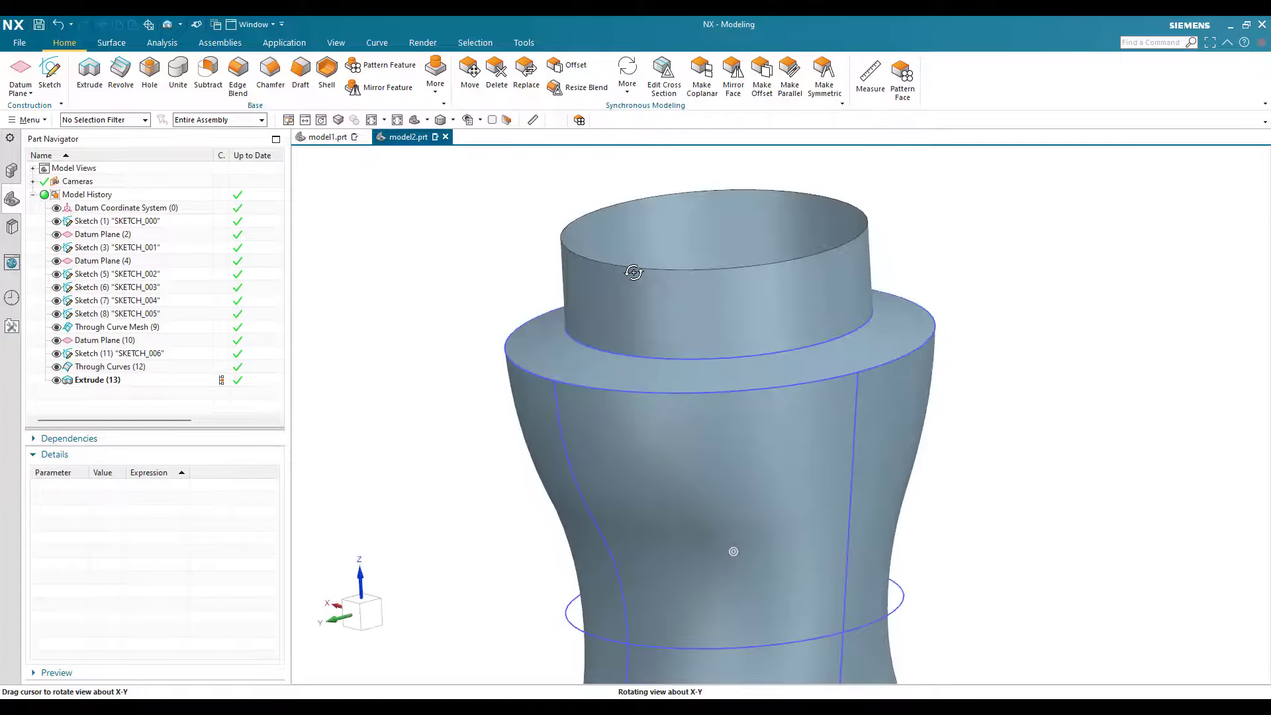
pyautogui.moveTo(617, 476)
pyautogui.keyDown('shift'); pyautogui.mouseDown(button='middle')
pyautogui.moveTo(652, 413)
pyautogui.moveTo(706, 452)
pyautogui.mouseUp(button='middle'); pyautogui.keyUp('shift')
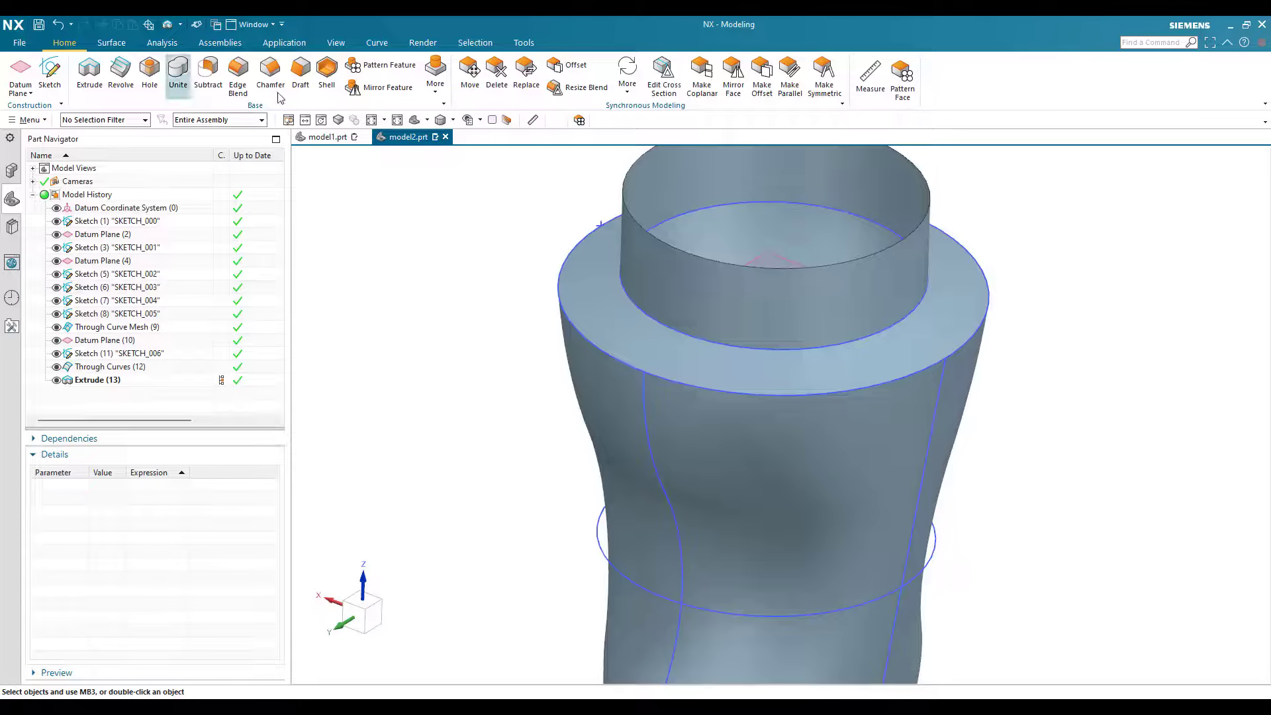
pyautogui.click(112, 42)
pyautogui.click(235, 65)
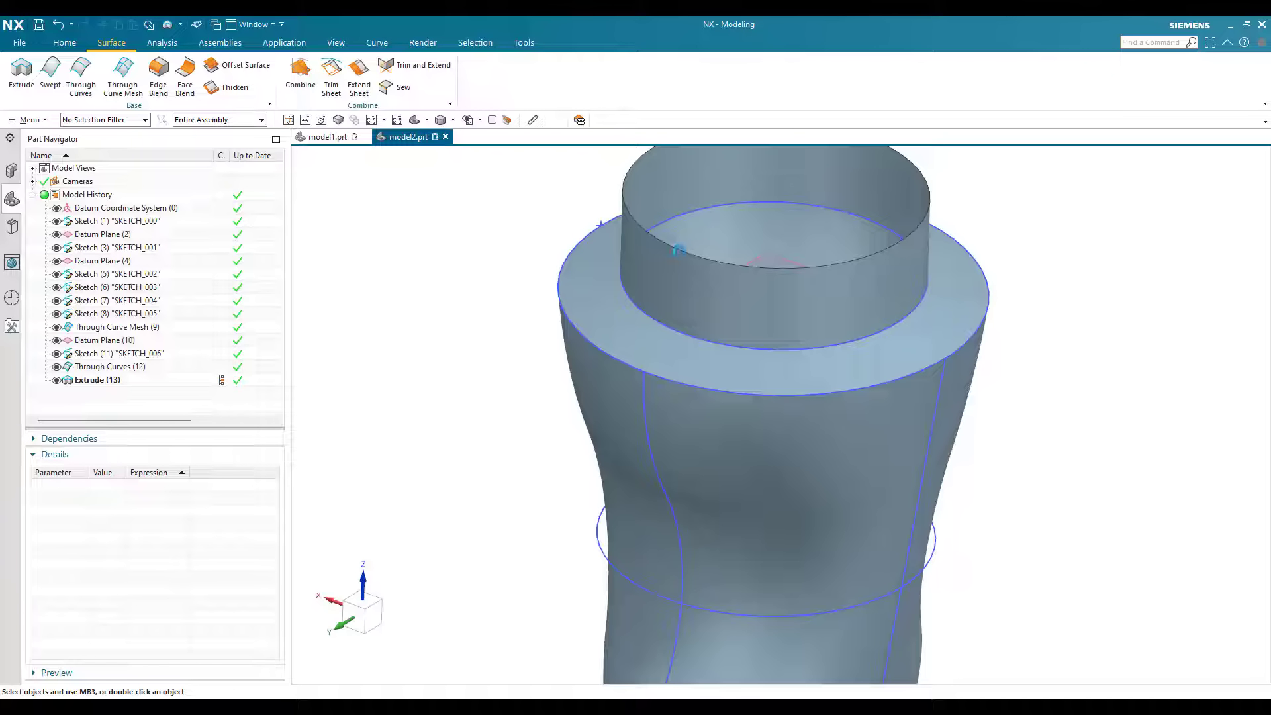
pyautogui.scroll(-1, 712, 410)
pyautogui.click(713, 411)
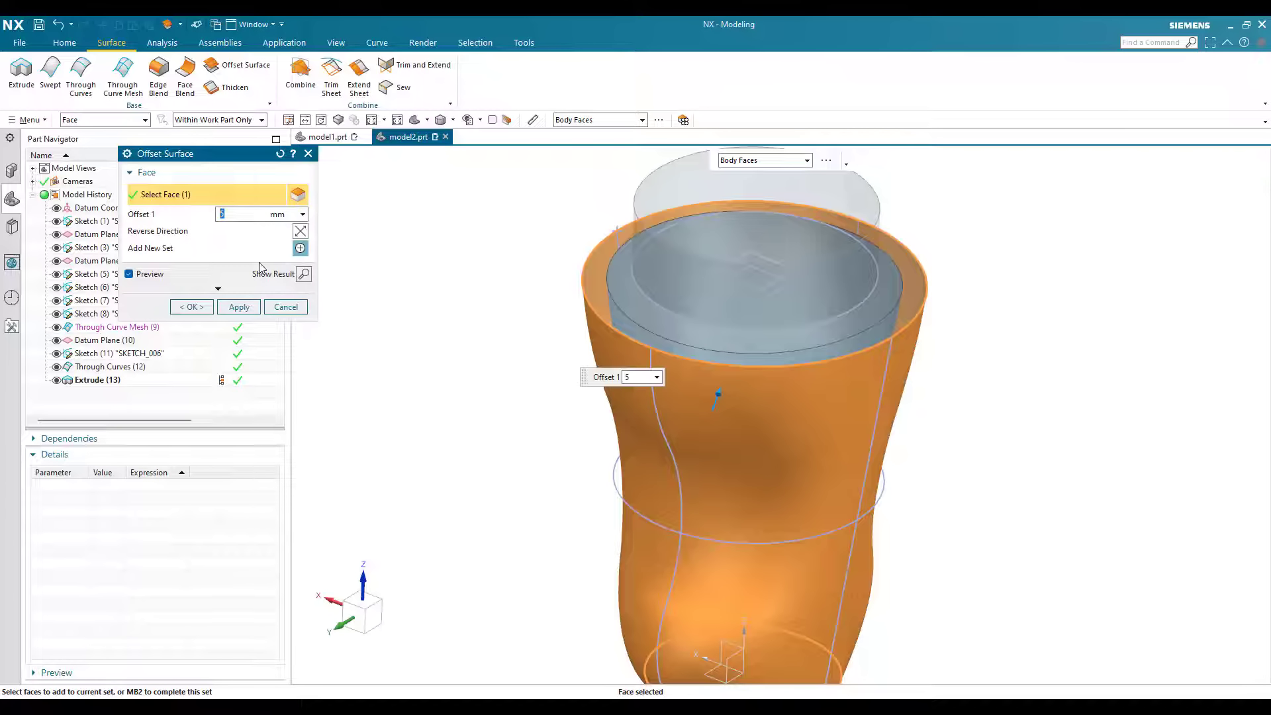
pyautogui.write('1.5')
pyautogui.press('Return')
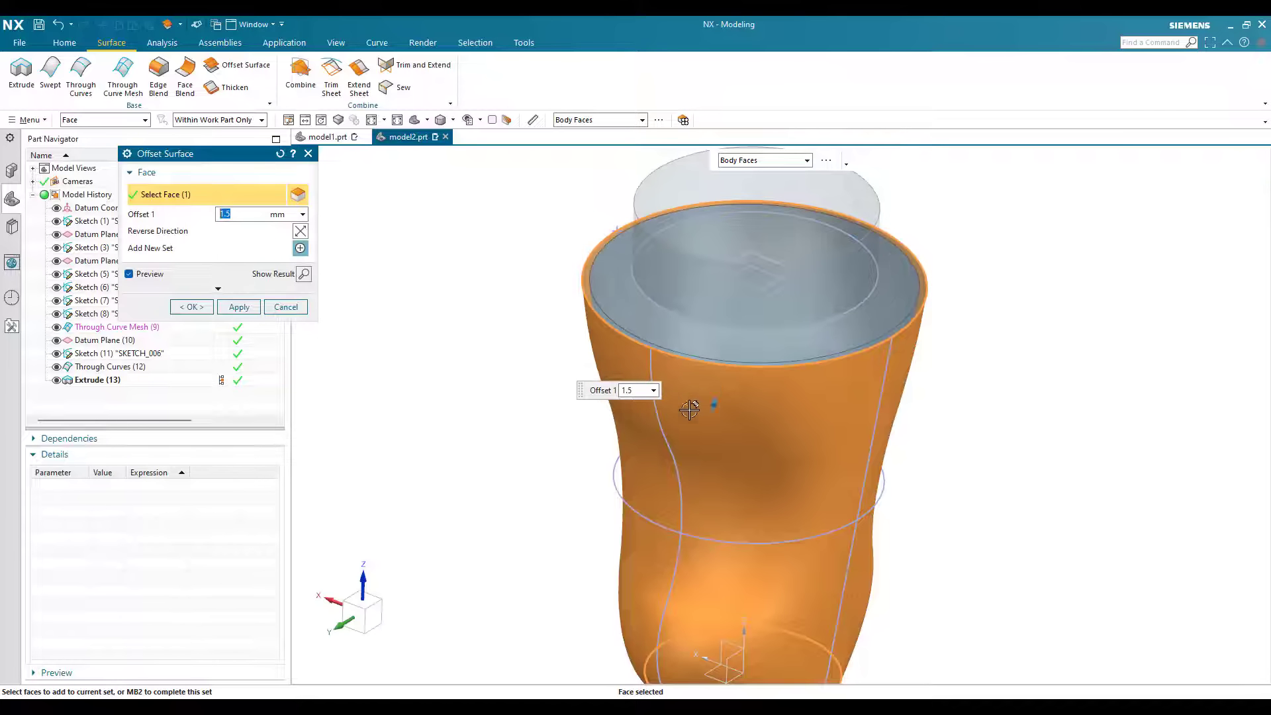
pyautogui.scroll(4, 699, 405)
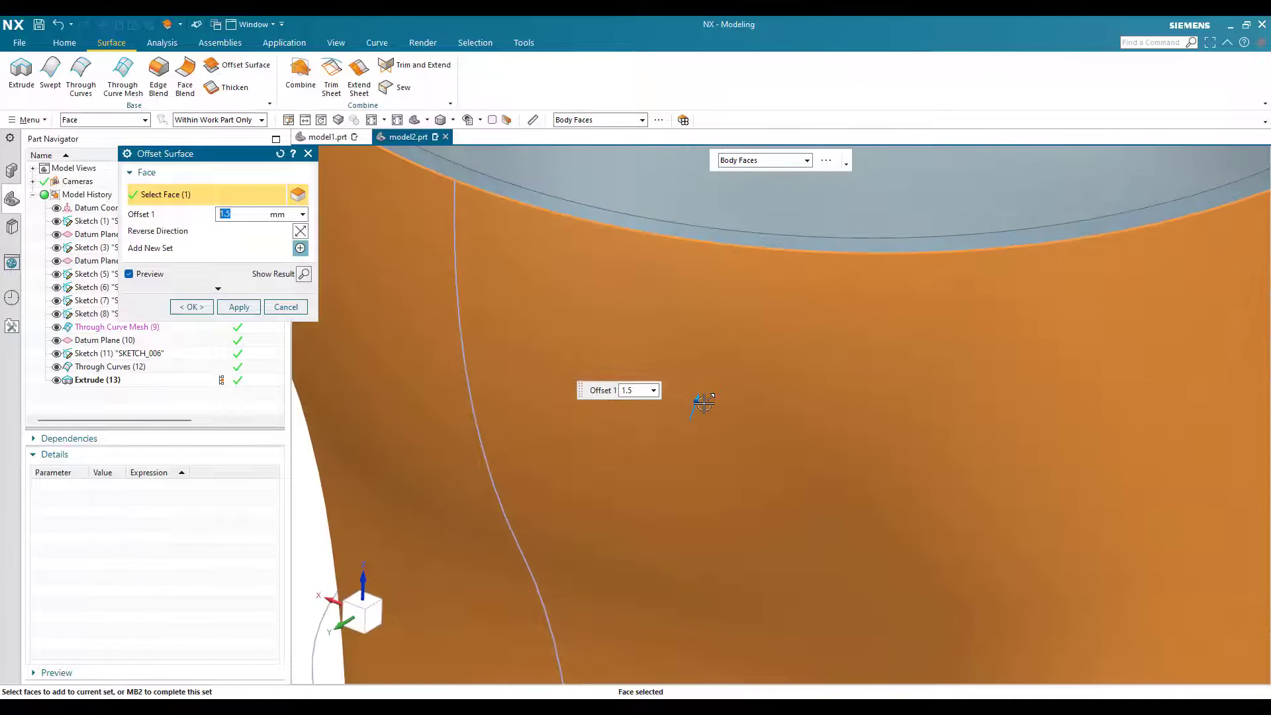
pyautogui.click(192, 307)
# Step: On the YZ plane, sketch a circle about 23 mm in diameter, centred on the vertical axis about 19.3 mm above the base
pyautogui.click(64, 43)
pyautogui.click(50, 72)
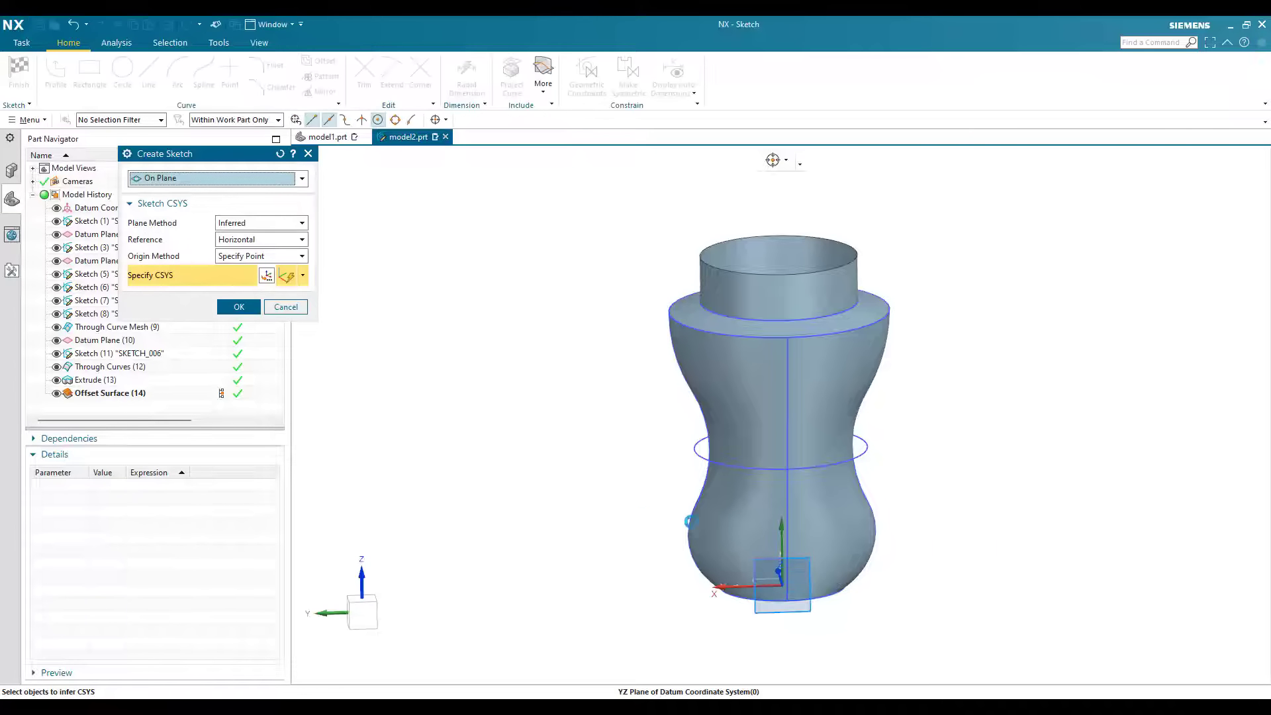
pyautogui.middleClick(718, 539)
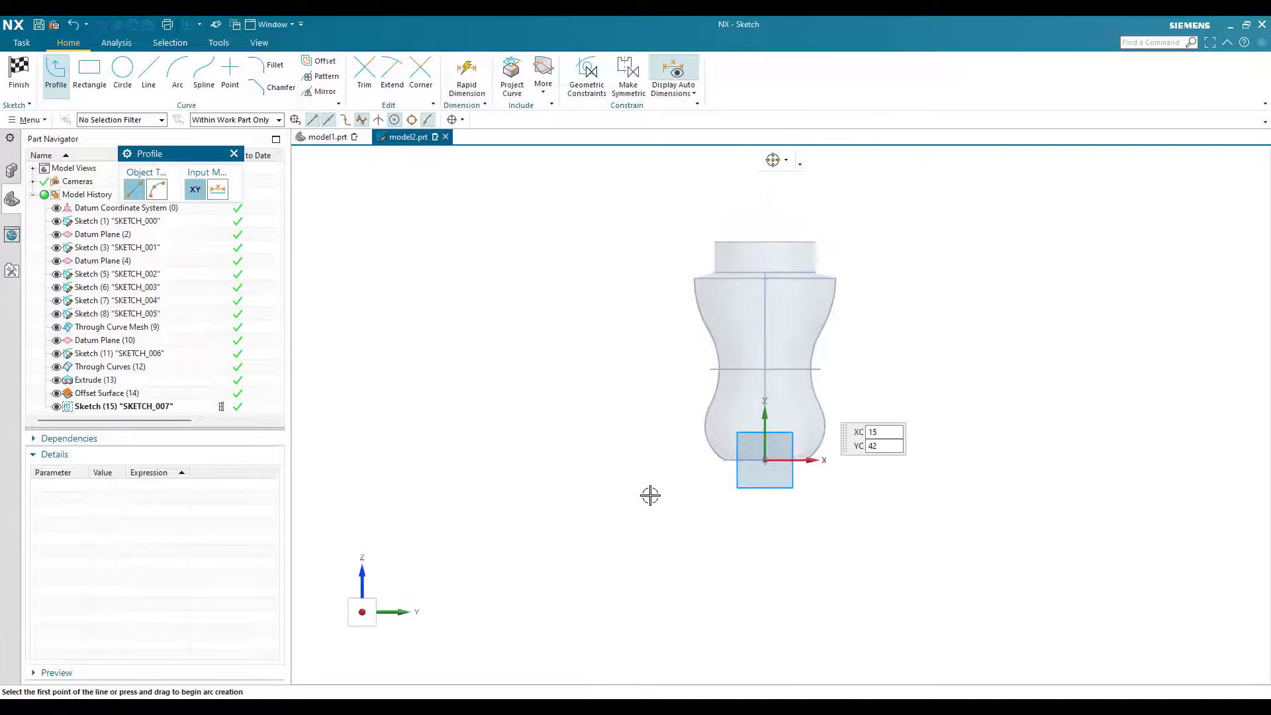
pyautogui.press('Escape')
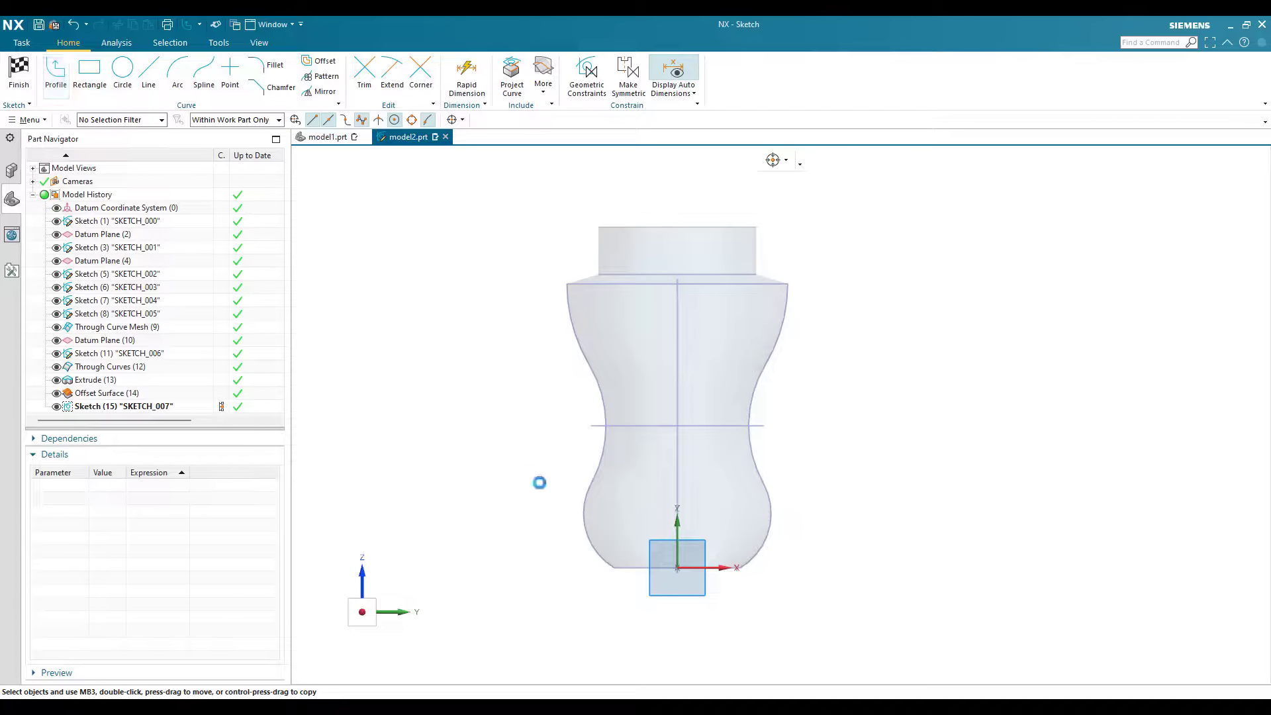
pyautogui.press('o')
pyautogui.scroll(3, 792, 511)
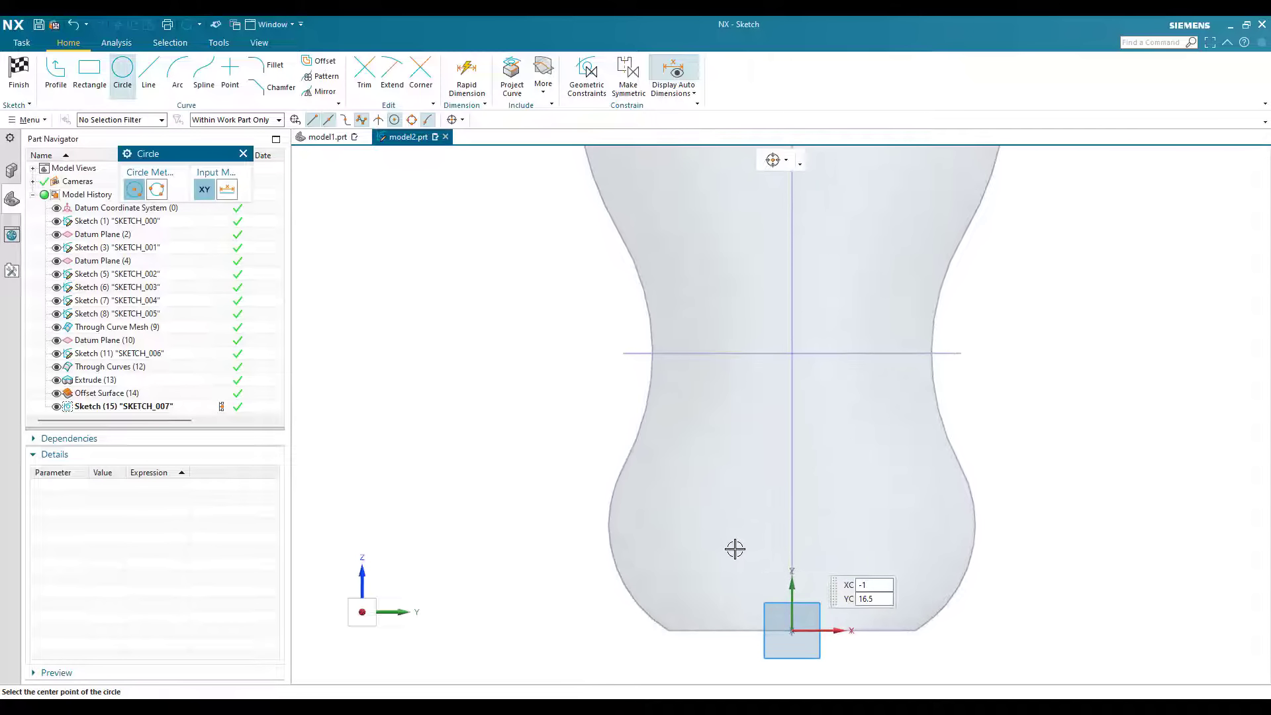
pyautogui.click(792, 511)
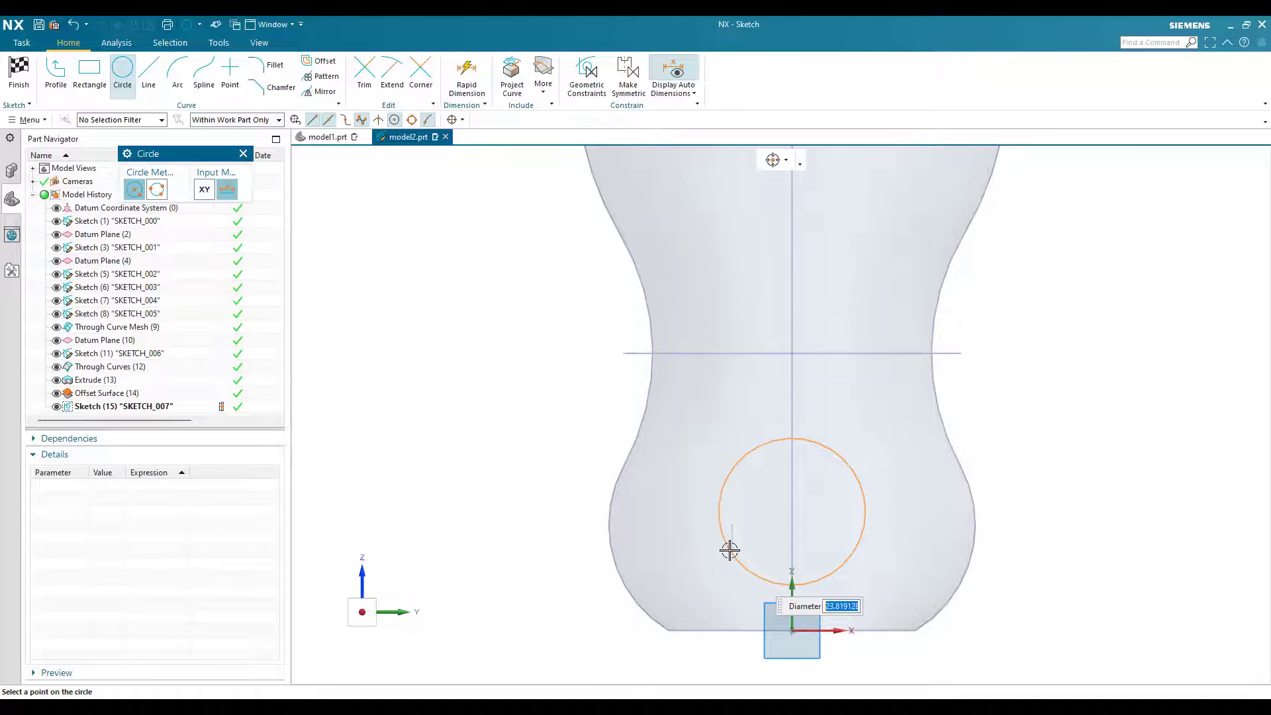
pyautogui.click(729, 550)
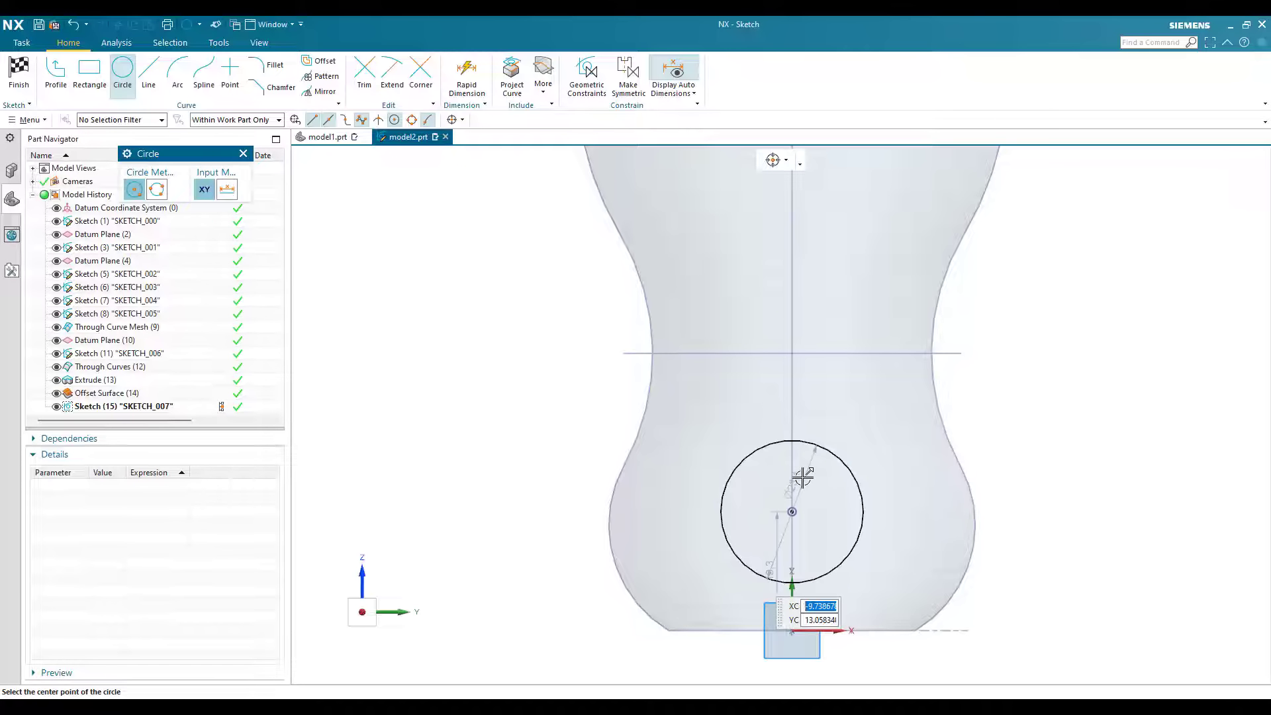
pyautogui.press('Escape')
pyautogui.click(802, 477)
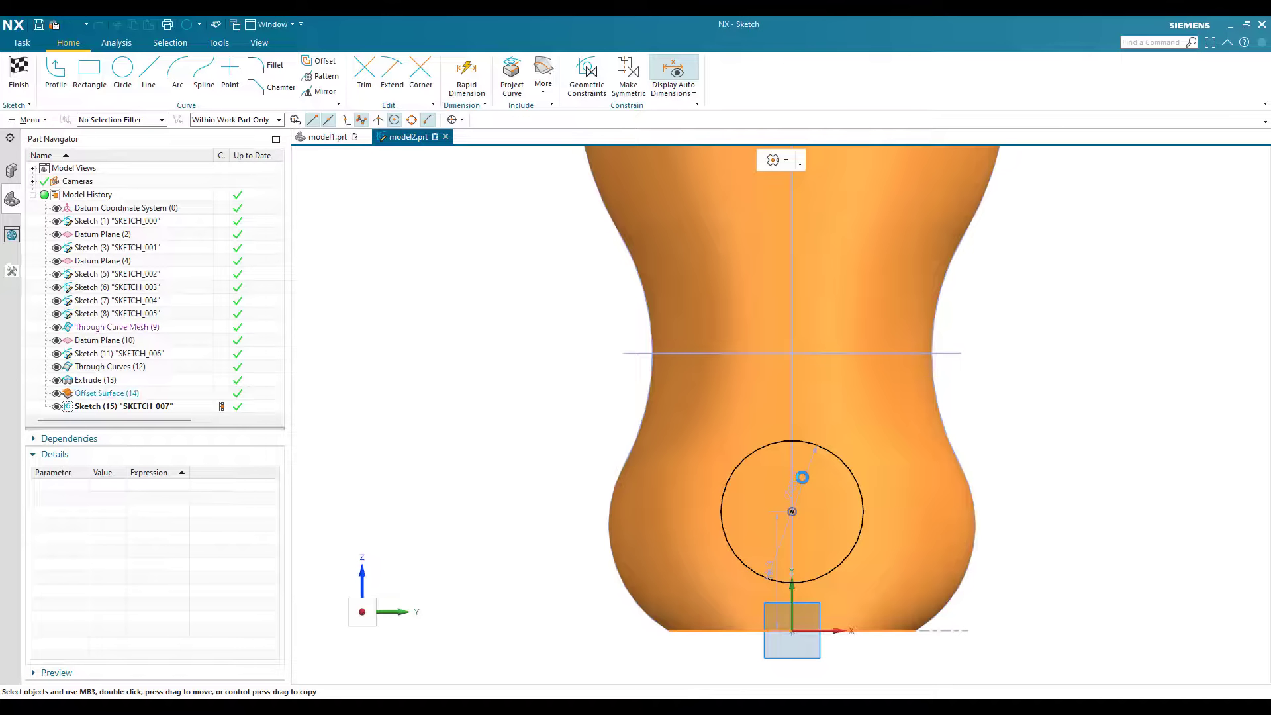
pyautogui.hotkey('ctrl', 'j')
pyautogui.press('Escape')
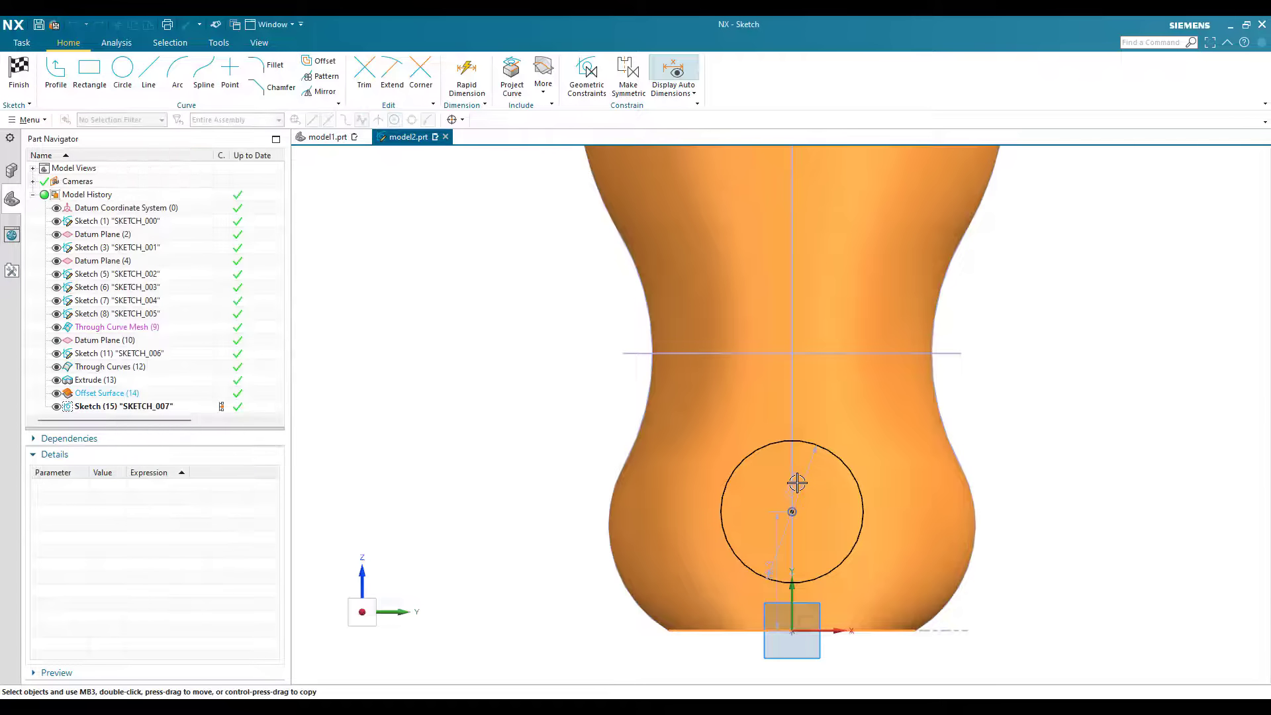
# Step: Set the circle's diameter to 35 mm and its centre height above the origin to 23 mm
pyautogui.click(1031, 437)
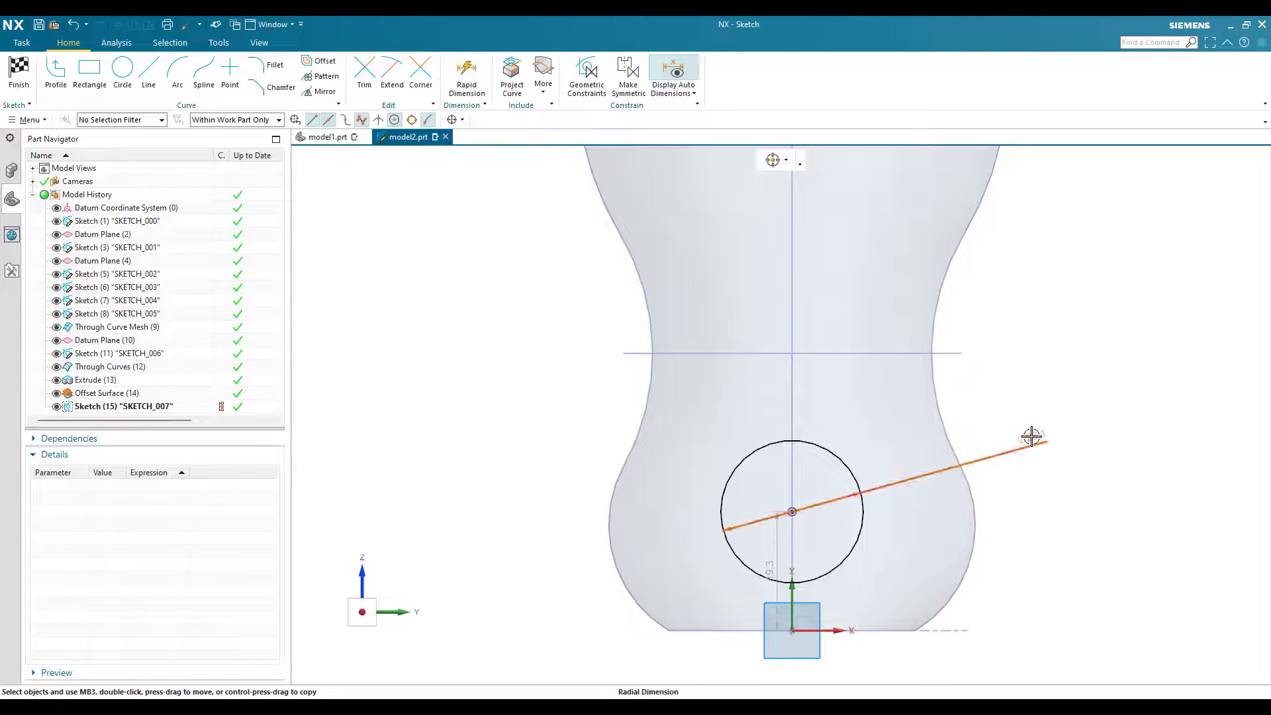
pyautogui.click(1041, 435)
pyautogui.write('35')
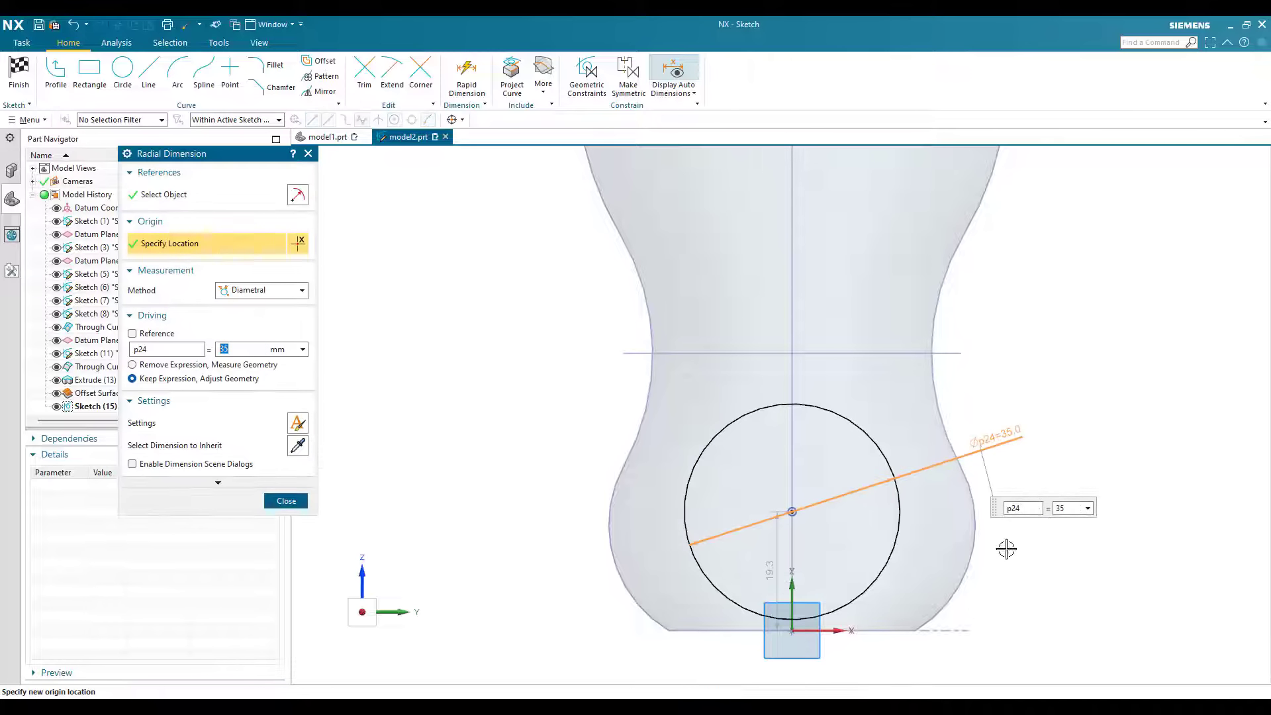
pyautogui.press('Return')
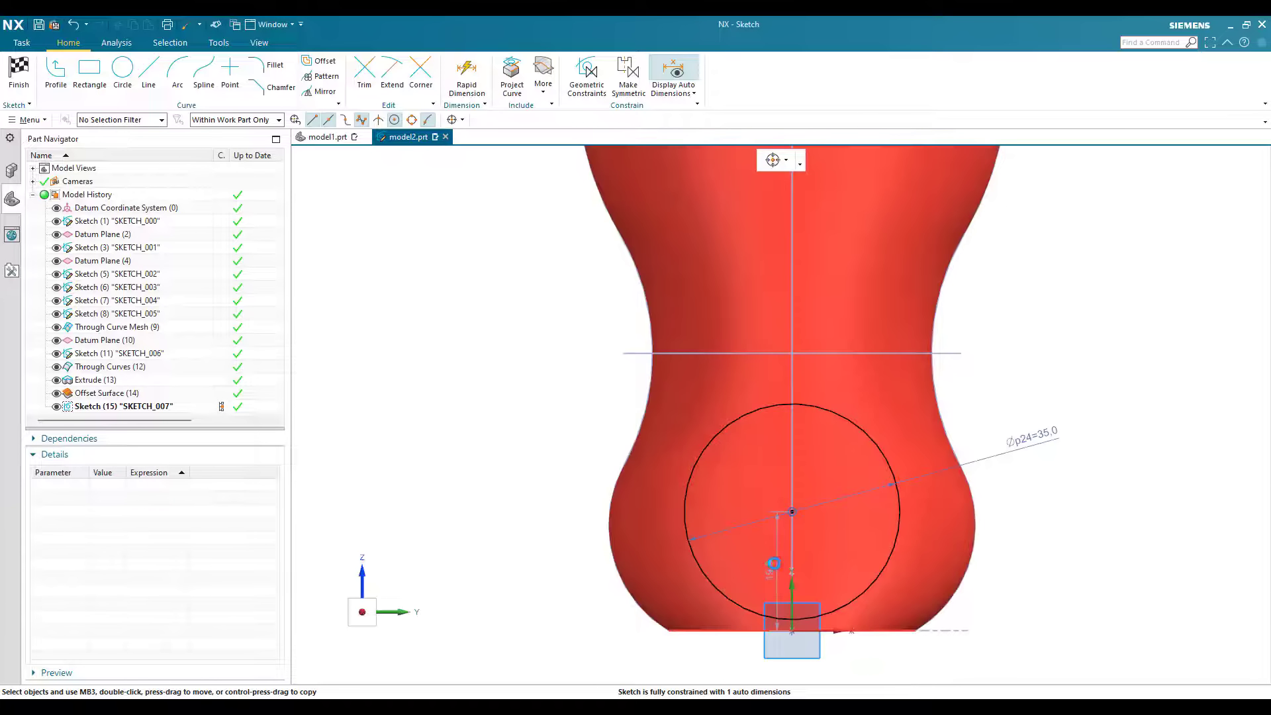
pyautogui.doubleClick(775, 564)
pyautogui.write('23')
pyautogui.press('Return')
# Step: Draw a centre-and-endpoints arc upward from the circle's upper +Y side, curving inward at the waist, and turn off automatic dimension display
pyautogui.scroll(-1, 679, 338)
pyautogui.press('a')
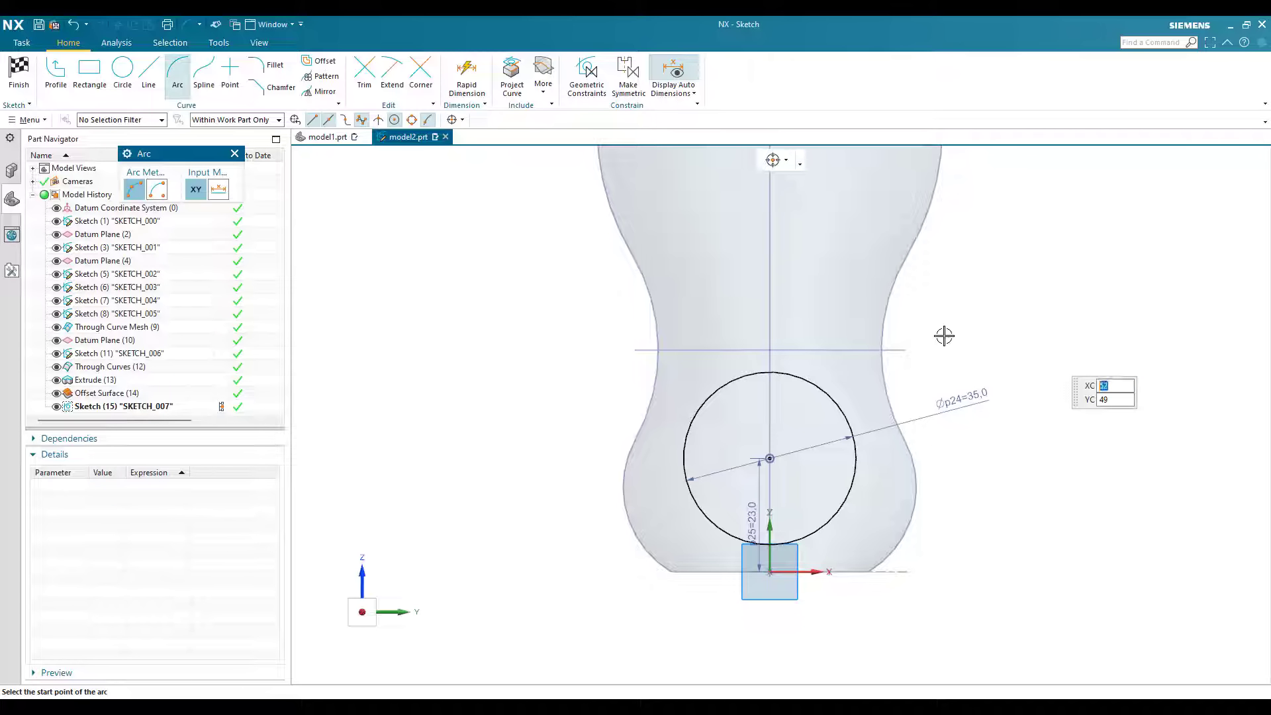
pyautogui.click(854, 402)
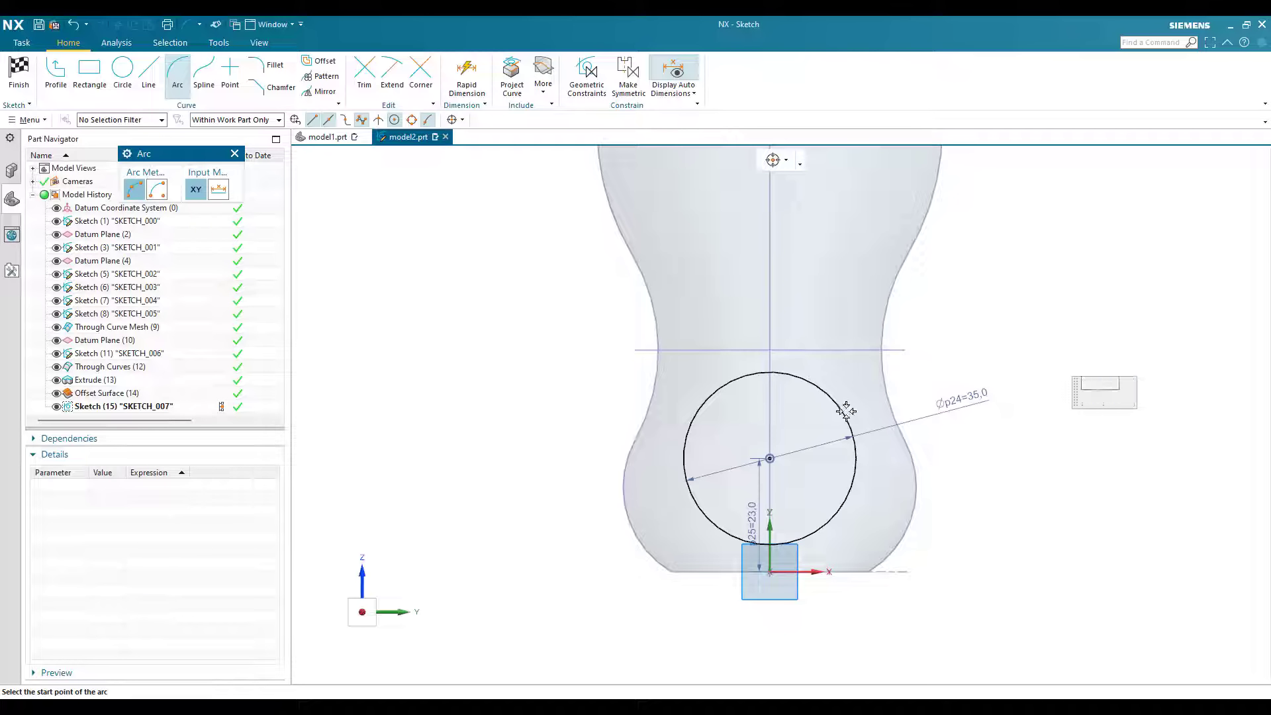
pyautogui.click(157, 189)
pyautogui.click(840, 408)
pyautogui.click(870, 203)
pyautogui.click(673, 76)
# Step: Add a short outward-bulging centre-and-endpoints arc continuing upward from the upper end of the waist arc
pyautogui.click(675, 284)
pyautogui.click(757, 312)
pyautogui.click(749, 239)
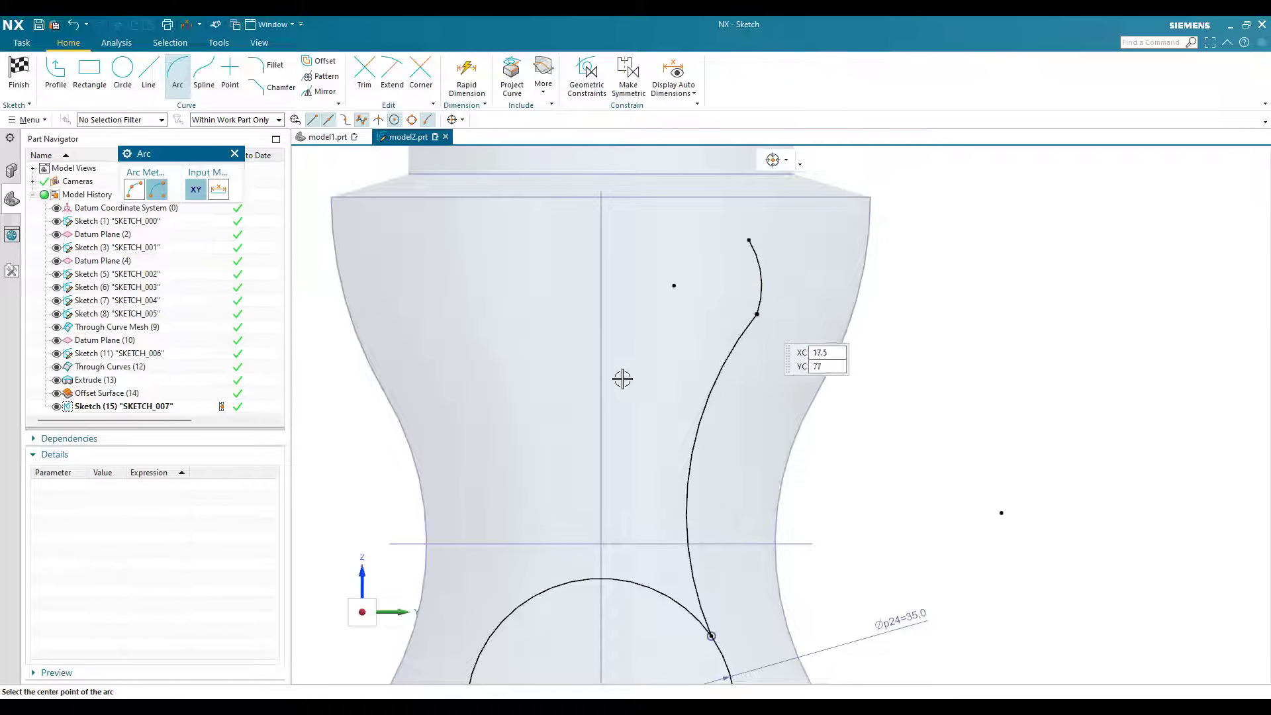
# Step: Draw a centre-and-endpoints arc about 27.6 mm in radius, centred on the vertical axis, from the small arc's upper end over to the opposite side
pyautogui.scroll(-1, 712, 321)
pyautogui.click(622, 378)
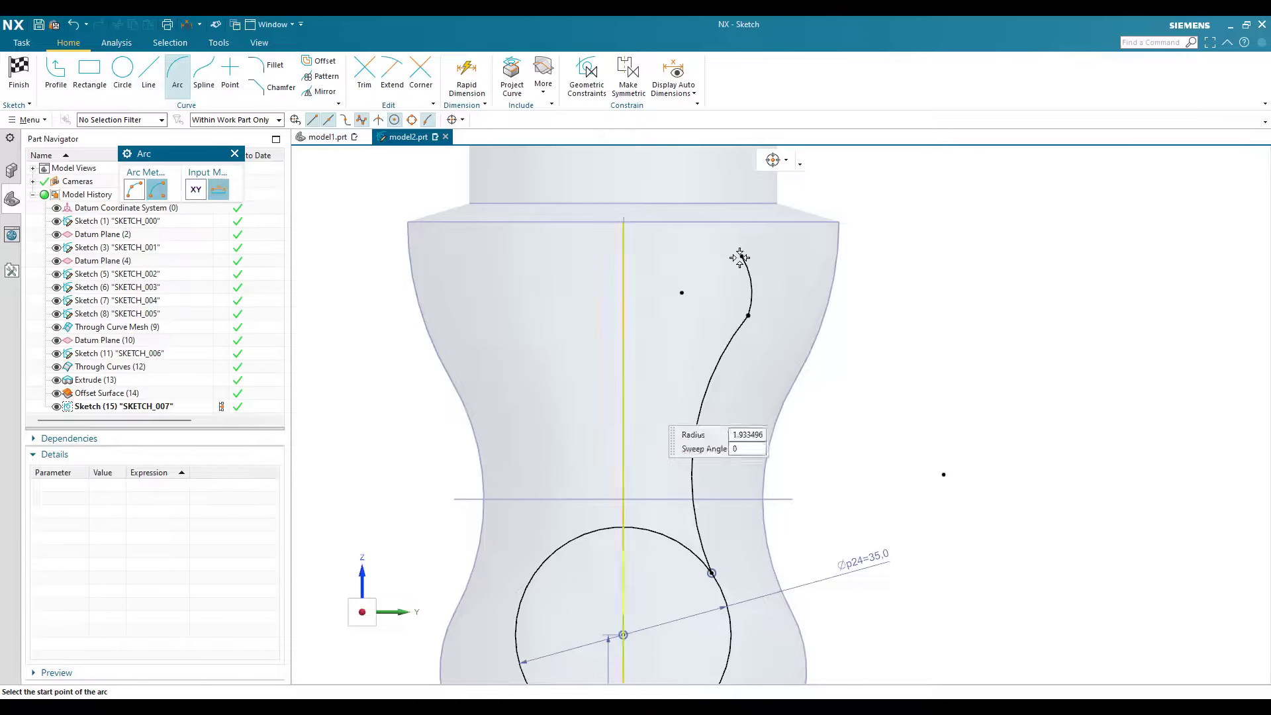
pyautogui.click(742, 256)
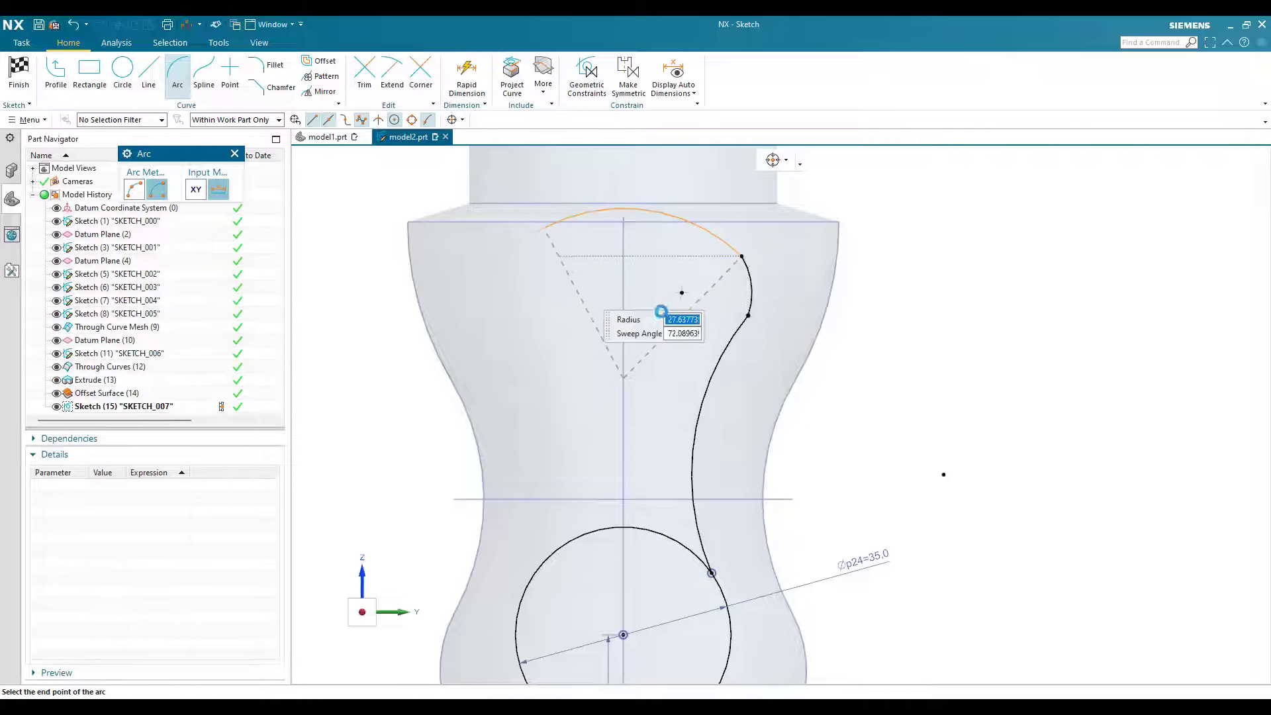
pyautogui.click(542, 293)
pyautogui.press('Escape')
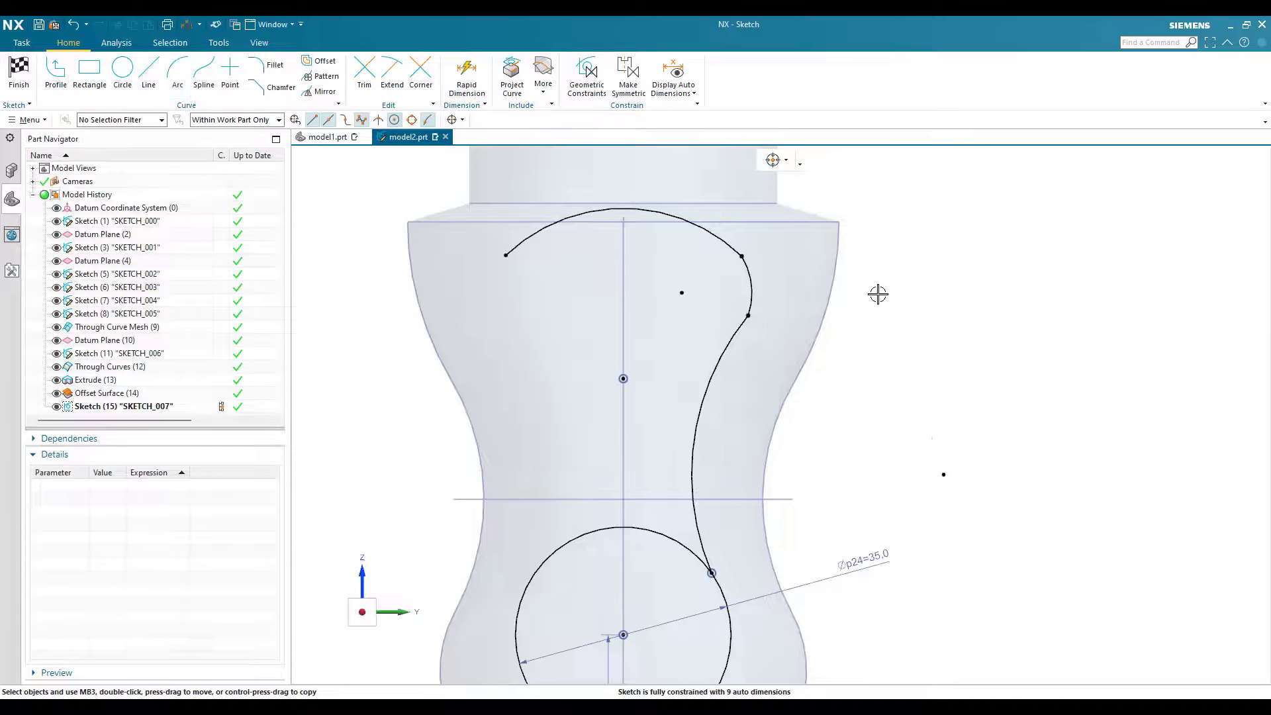
# Step: Dimension the waist arc's radius as 53 mm and the small outward-bulging arc's radius as 9.5 mm
pyautogui.scroll(-1, 878, 294)
pyautogui.scroll(1, 868, 284)
pyautogui.press('d')
pyautogui.click(700, 414)
pyautogui.click(831, 421)
pyautogui.write('53')
pyautogui.press('Return')
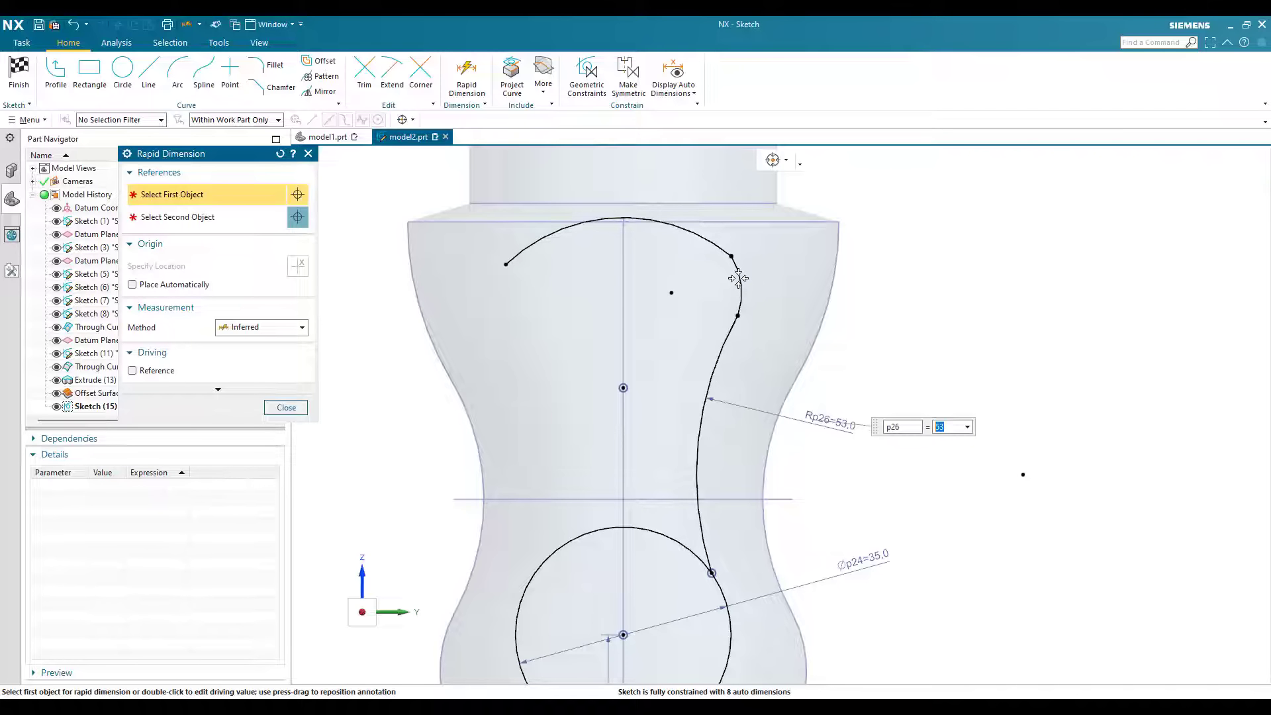
pyautogui.click(740, 280)
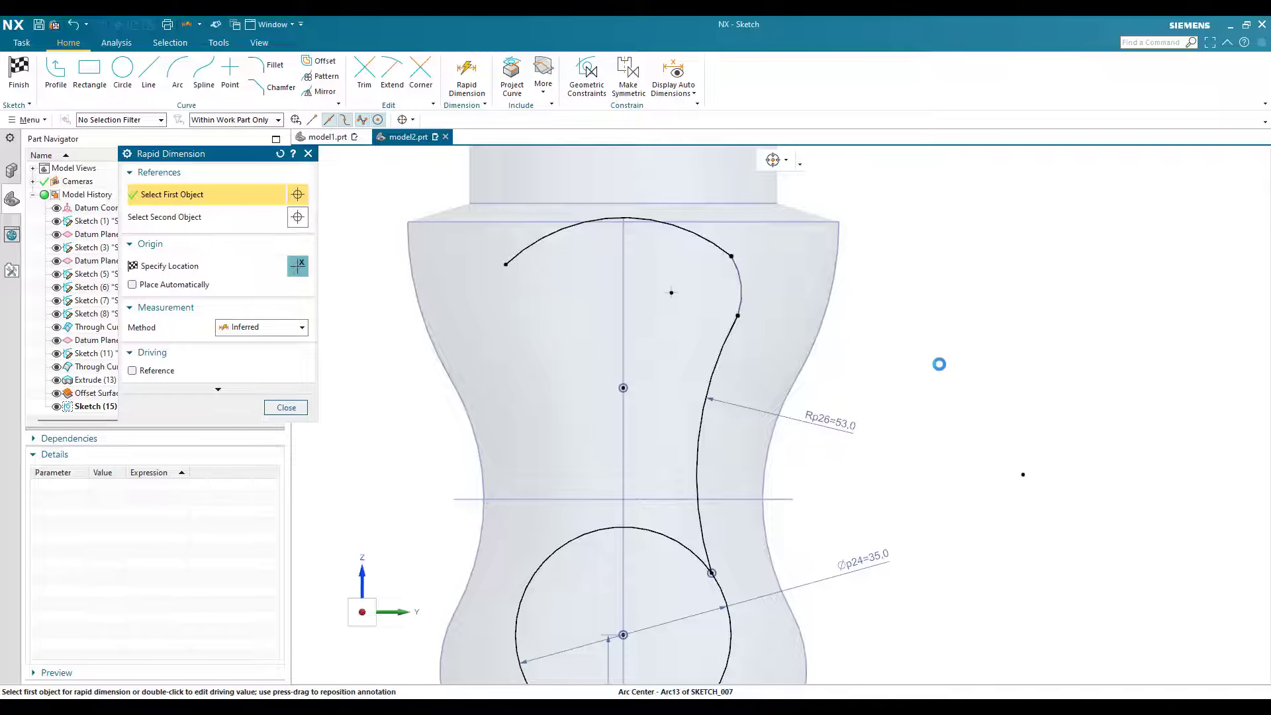
pyautogui.write('9.5')
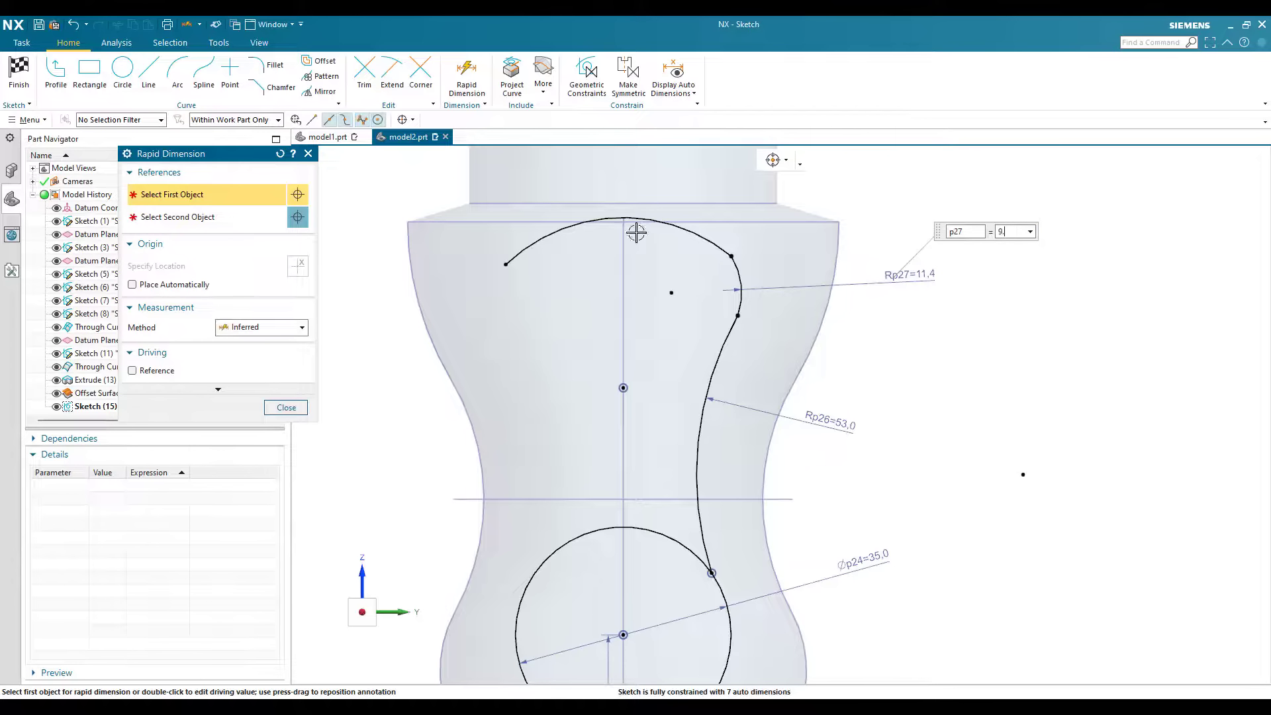
pyautogui.press('Return')
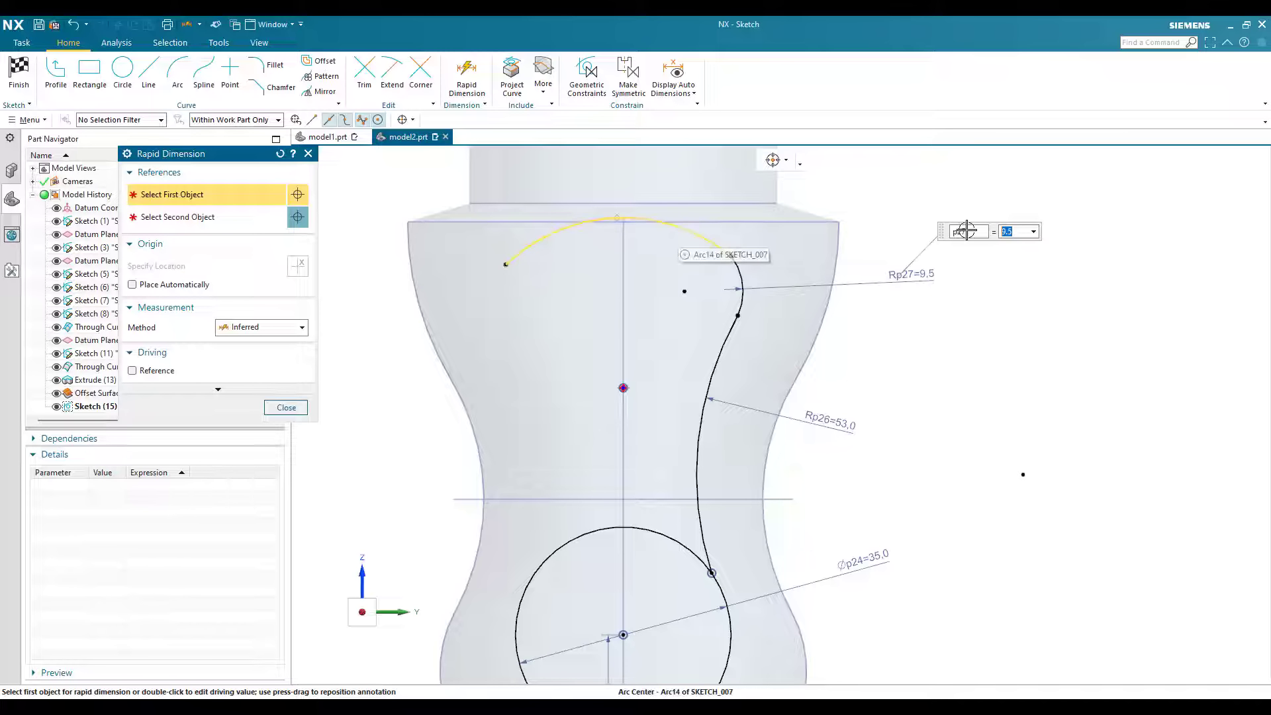
# Step: Dimension the radius of the large arc across the profile's top as 28 mm
pyautogui.click(619, 218)
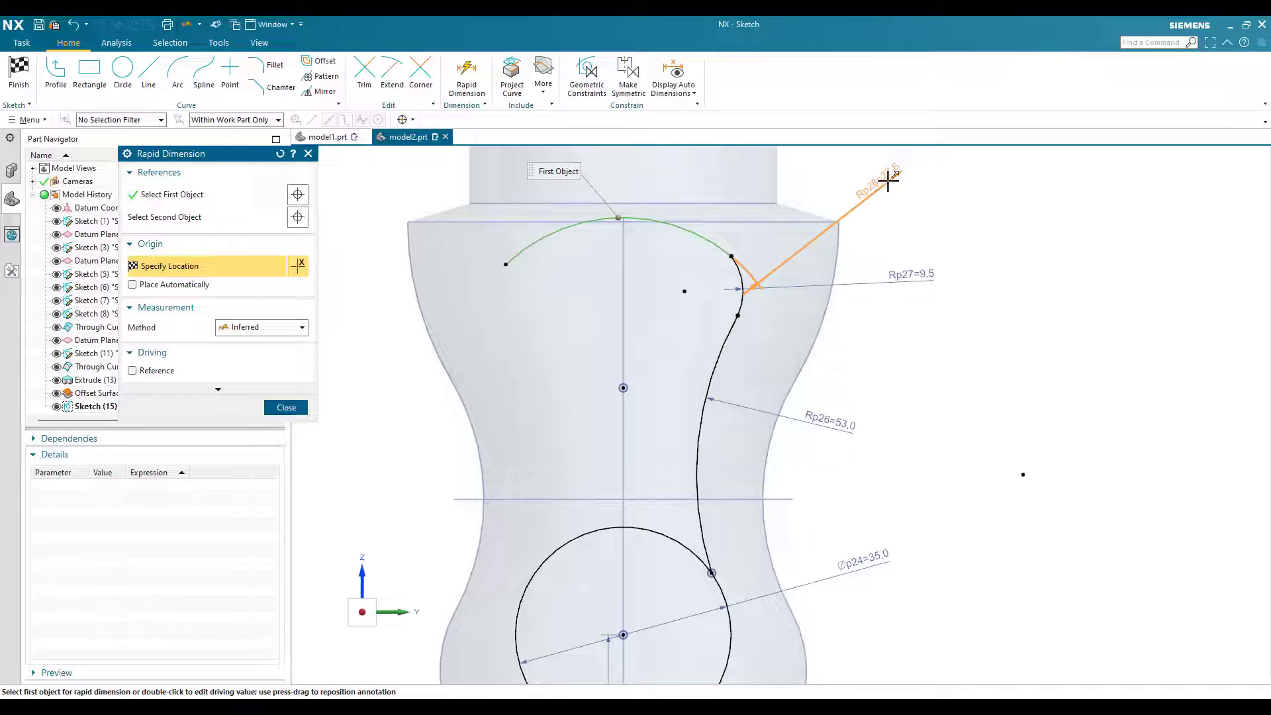
pyautogui.click(986, 170)
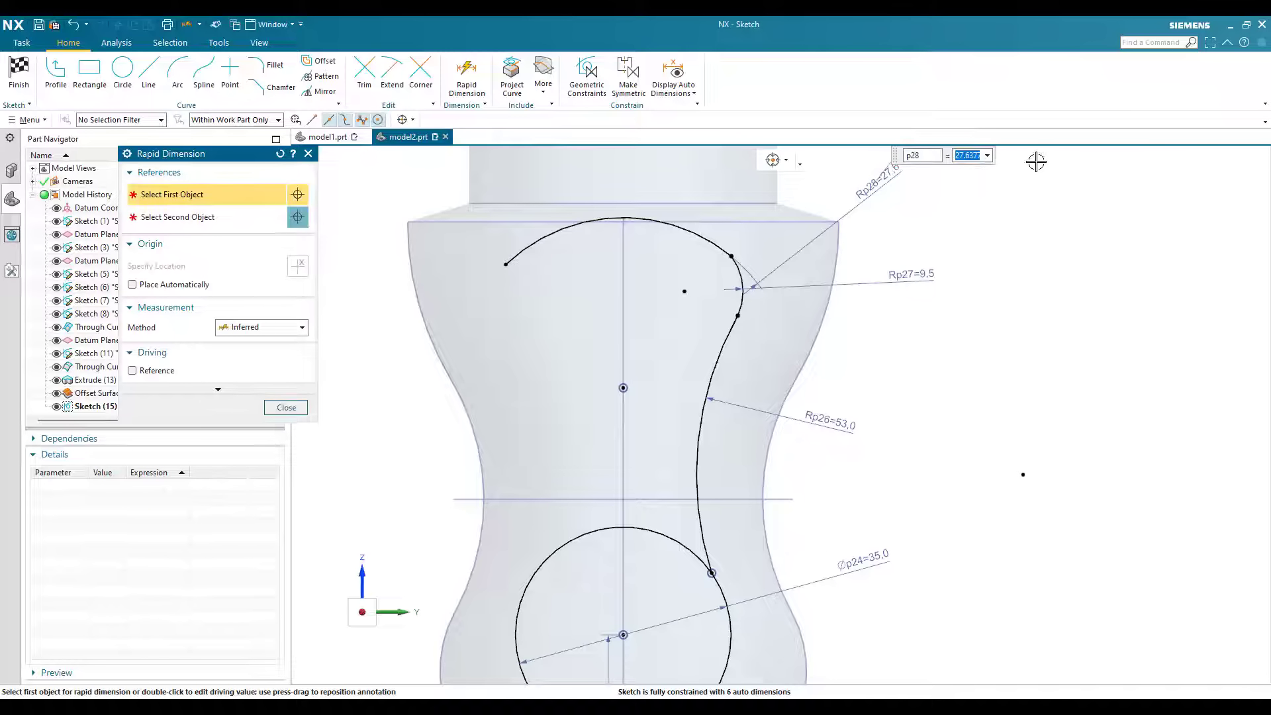
pyautogui.write('28')
pyautogui.press('Return')
pyautogui.press('Escape')
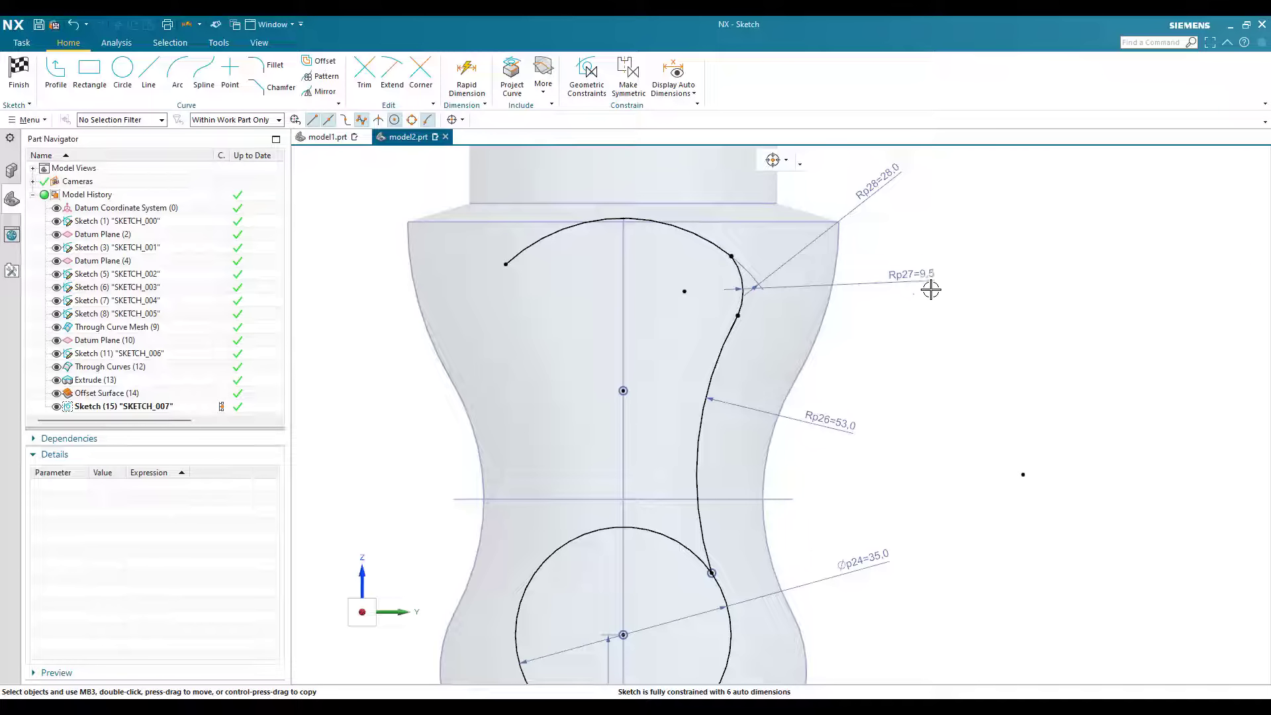
# Step: Dimension the height of the small bulging arc's centre above the sketch's horizontal axis as 70 mm
pyautogui.scroll(-1, 978, 276)
pyautogui.scroll(1, 979, 276)
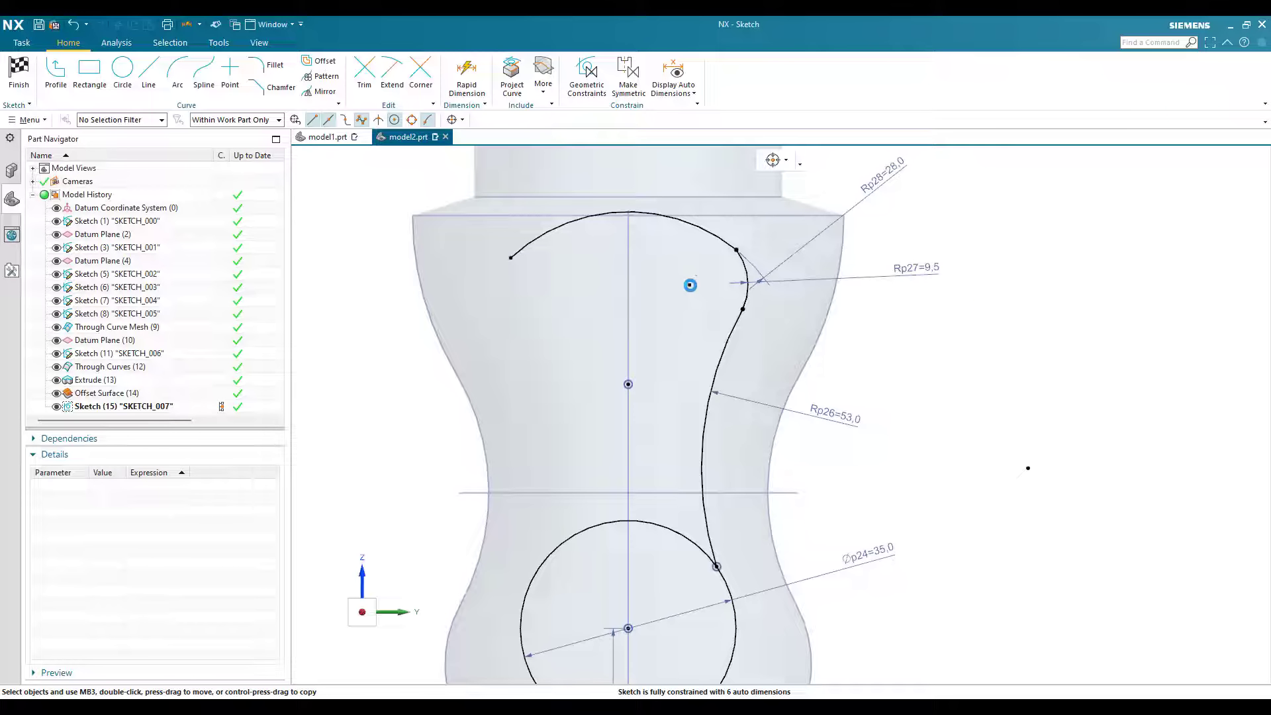
pyautogui.press('d')
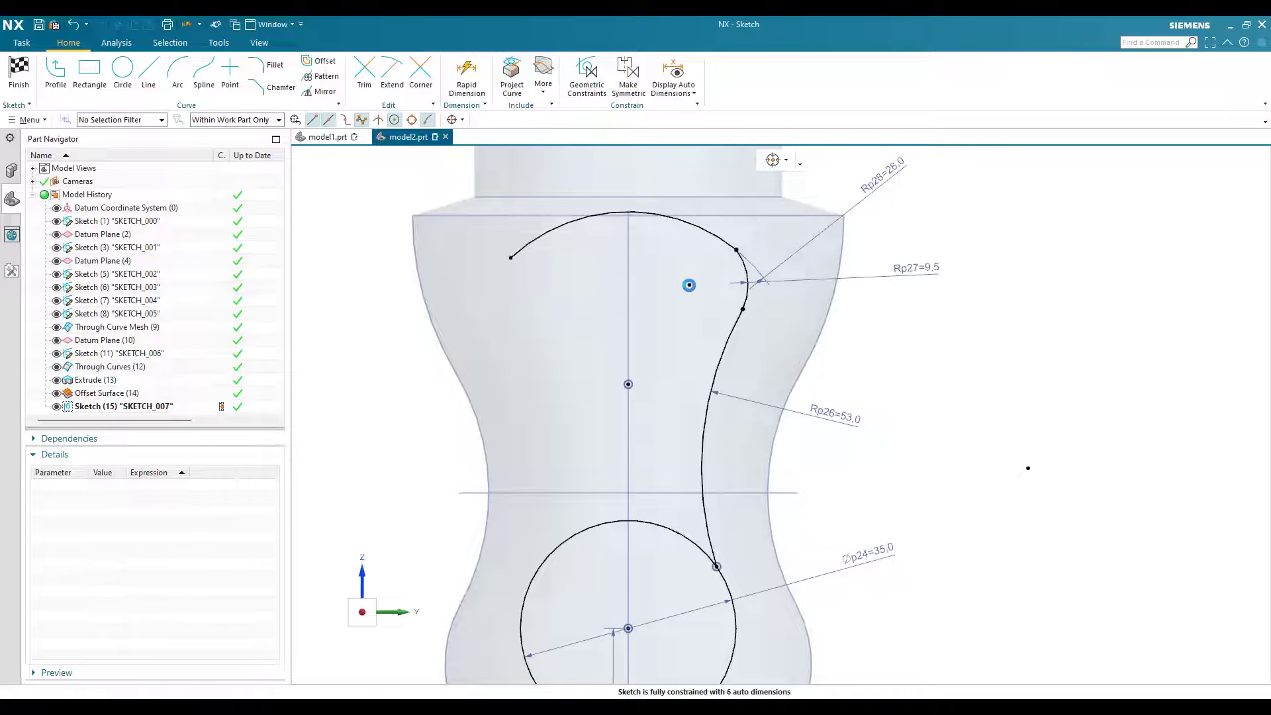
pyautogui.click(690, 285)
pyautogui.scroll(-2, 676, 564)
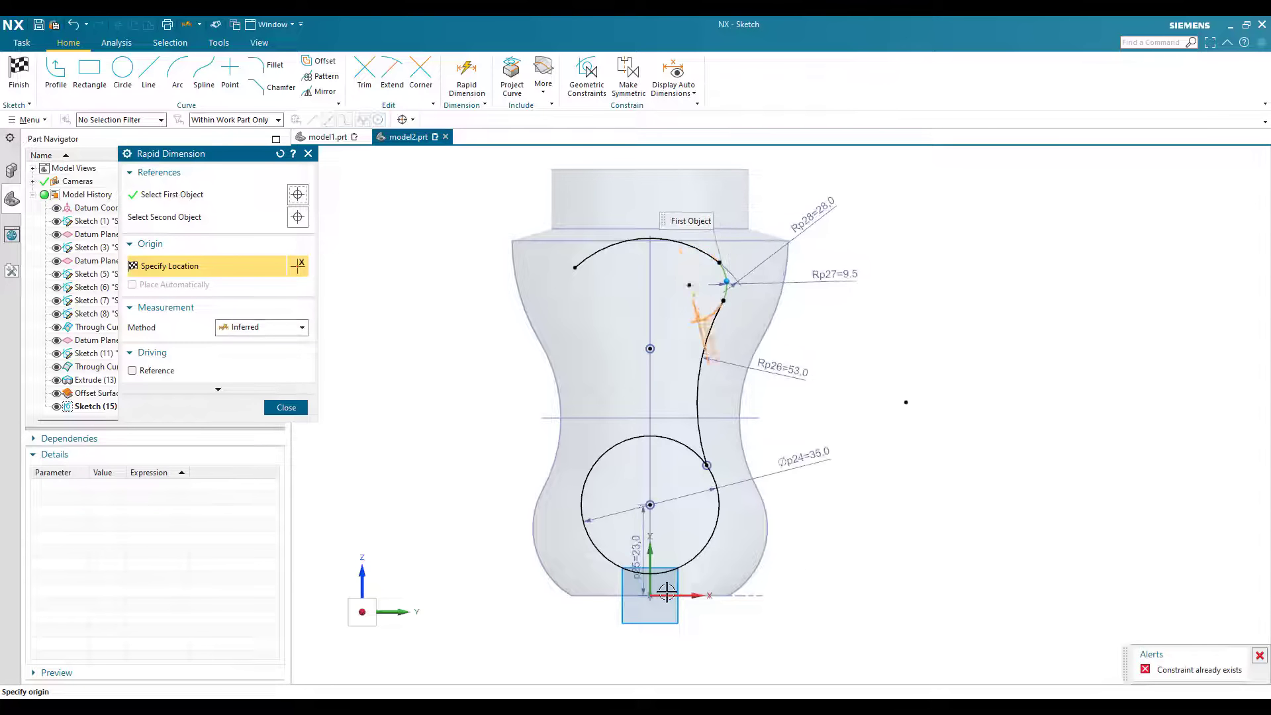
pyautogui.click(673, 595)
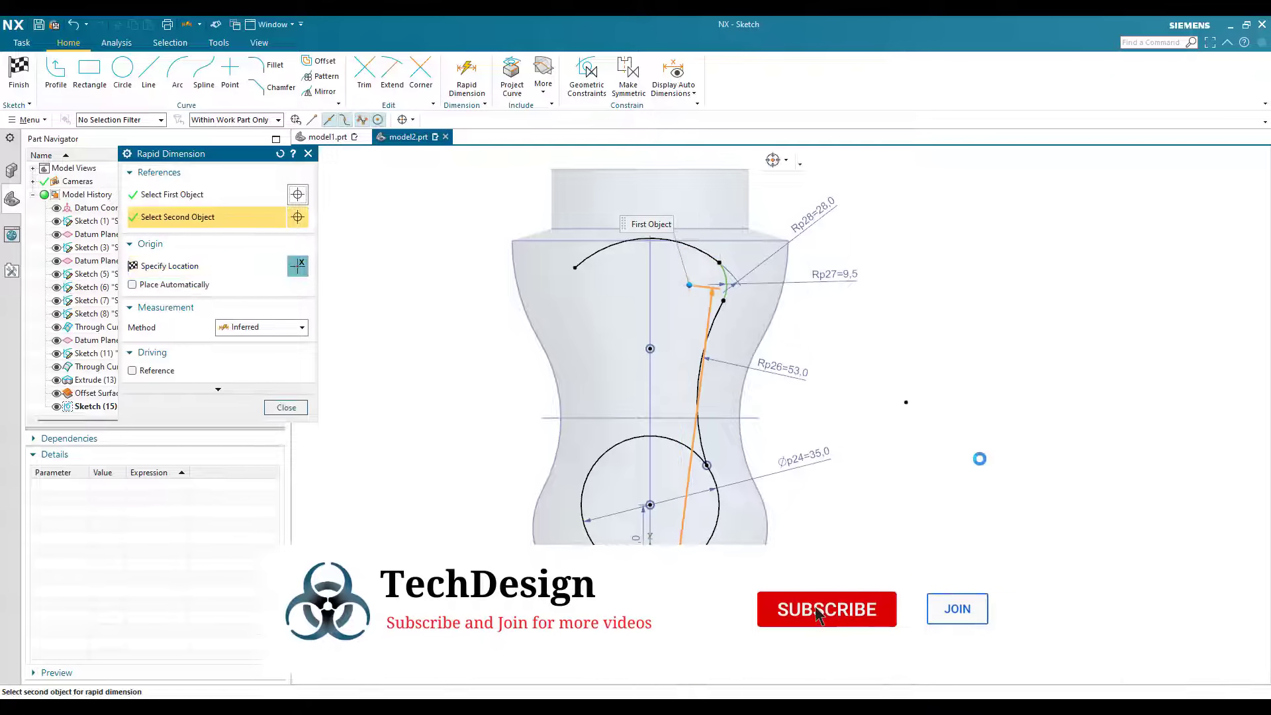
pyautogui.click(980, 458)
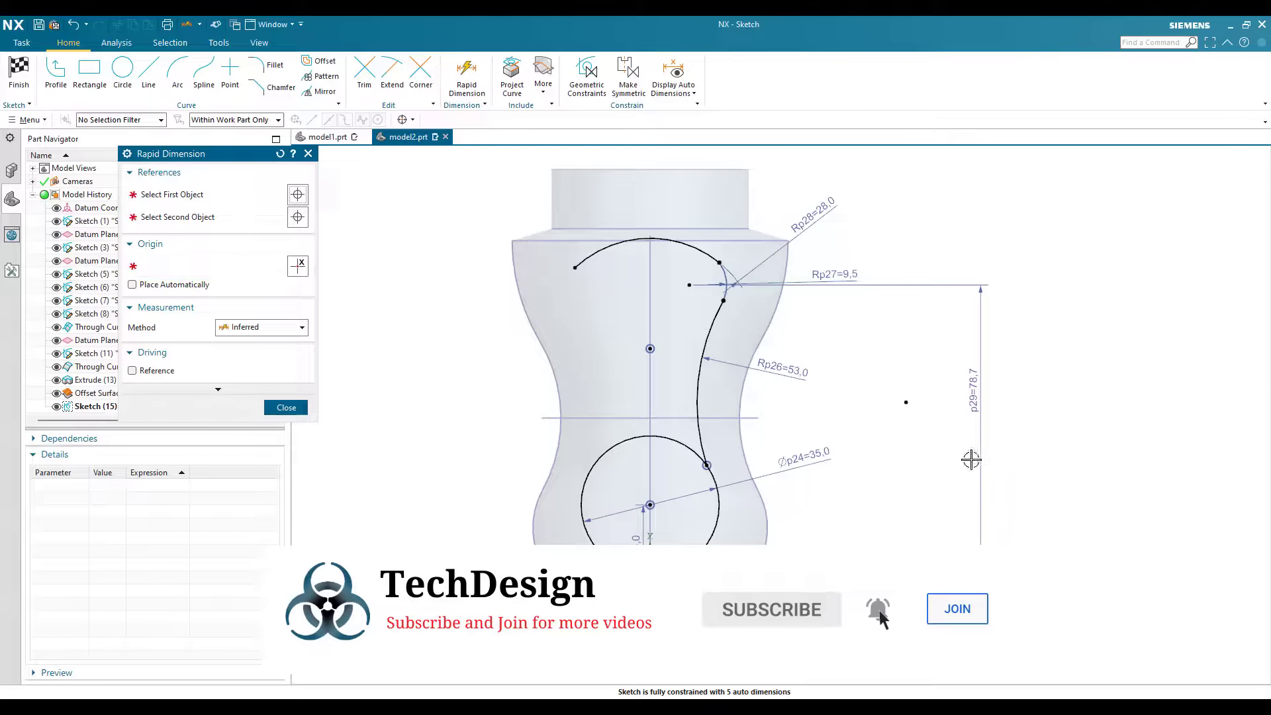
pyautogui.write('70')
pyautogui.press('Return')
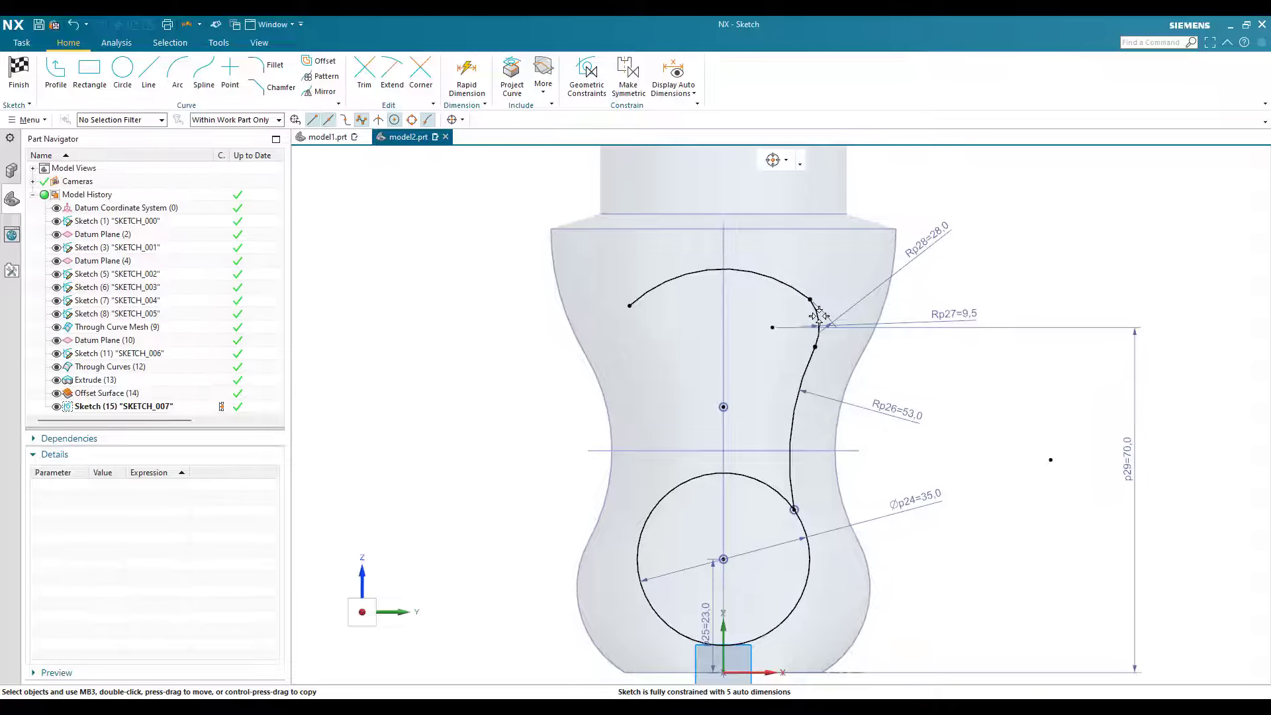
# Step: Mirror the waist arc and the small bulging arc about the sketch's vertical axis
pyautogui.scroll(4, 811, 324)
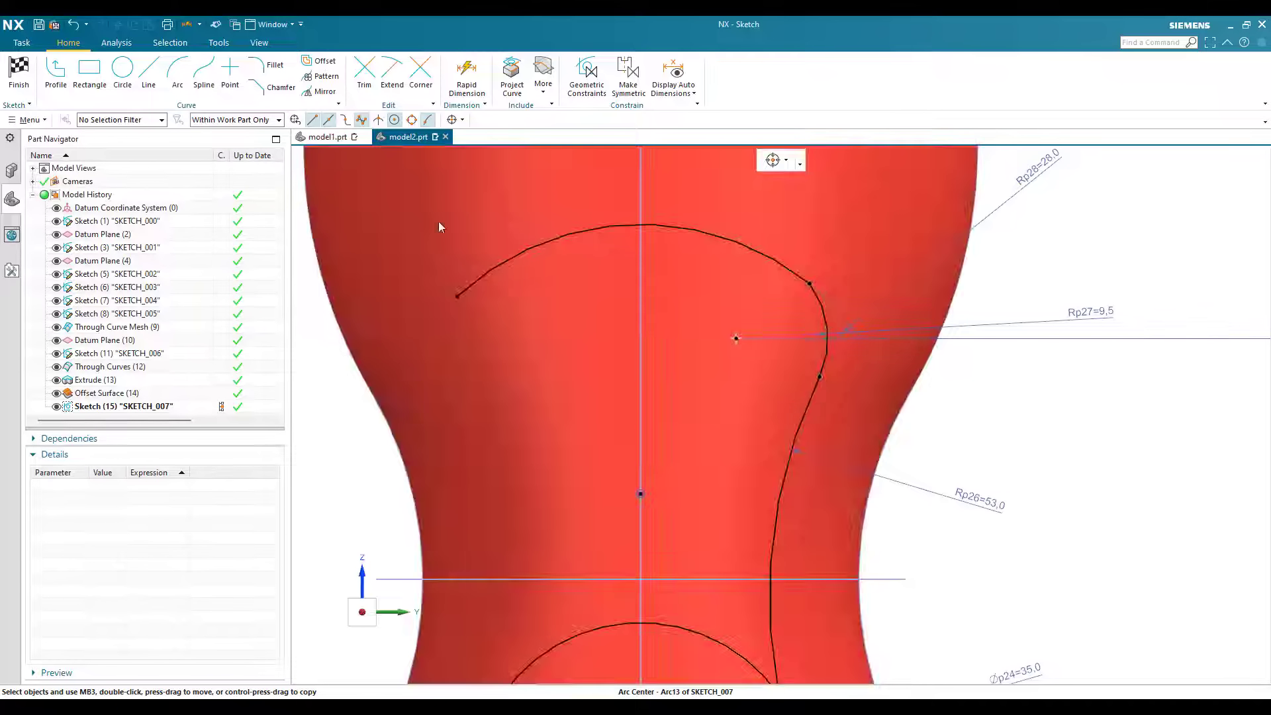
pyautogui.scroll(-2, 791, 378)
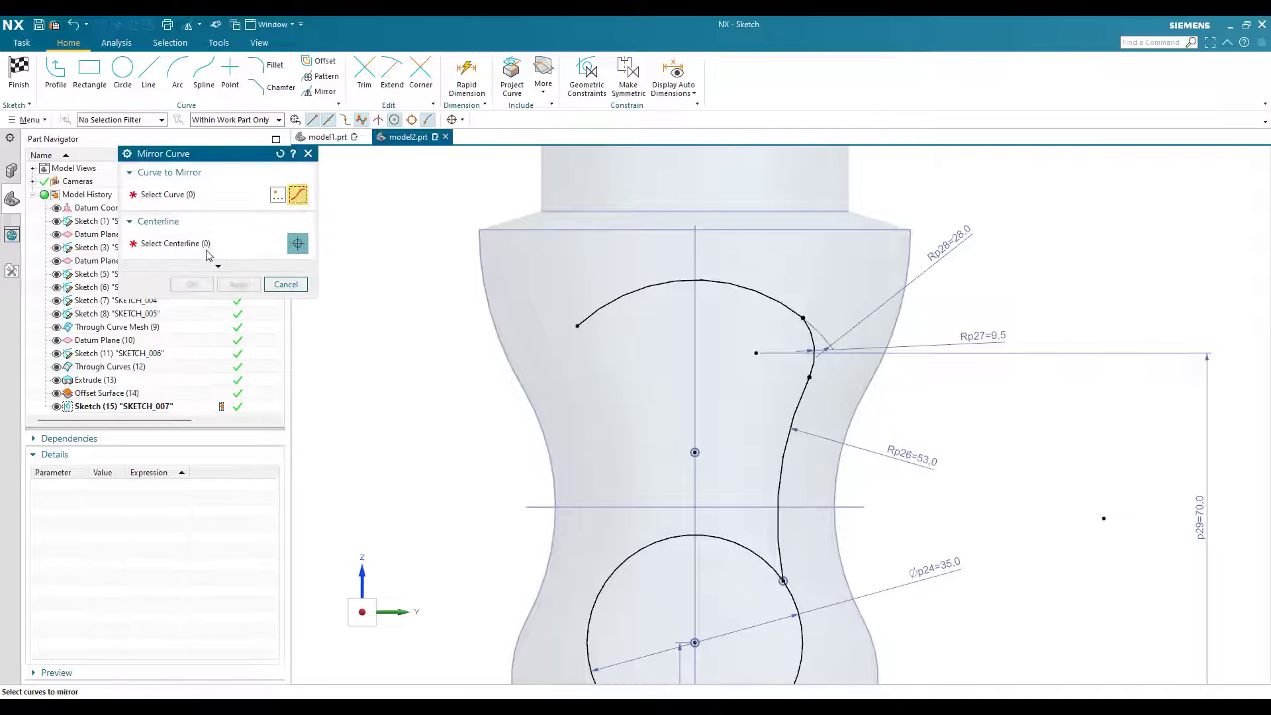
pyautogui.click(814, 354)
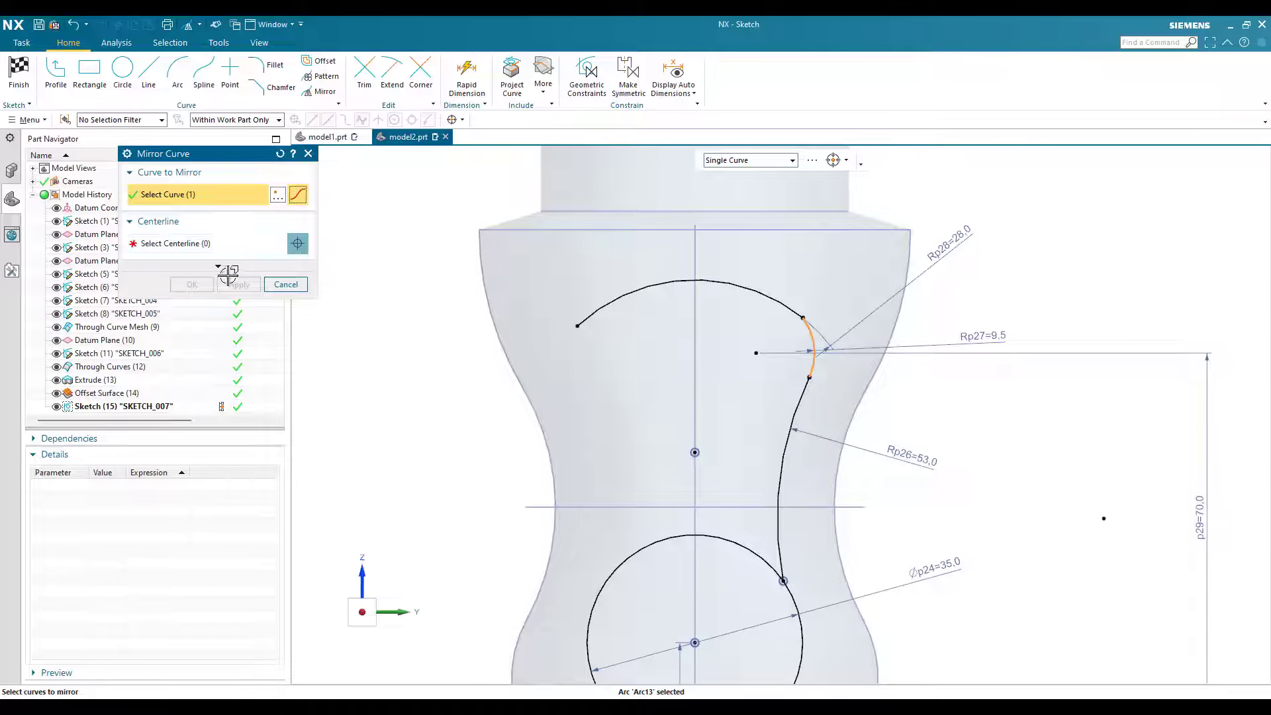
pyautogui.click(211, 249)
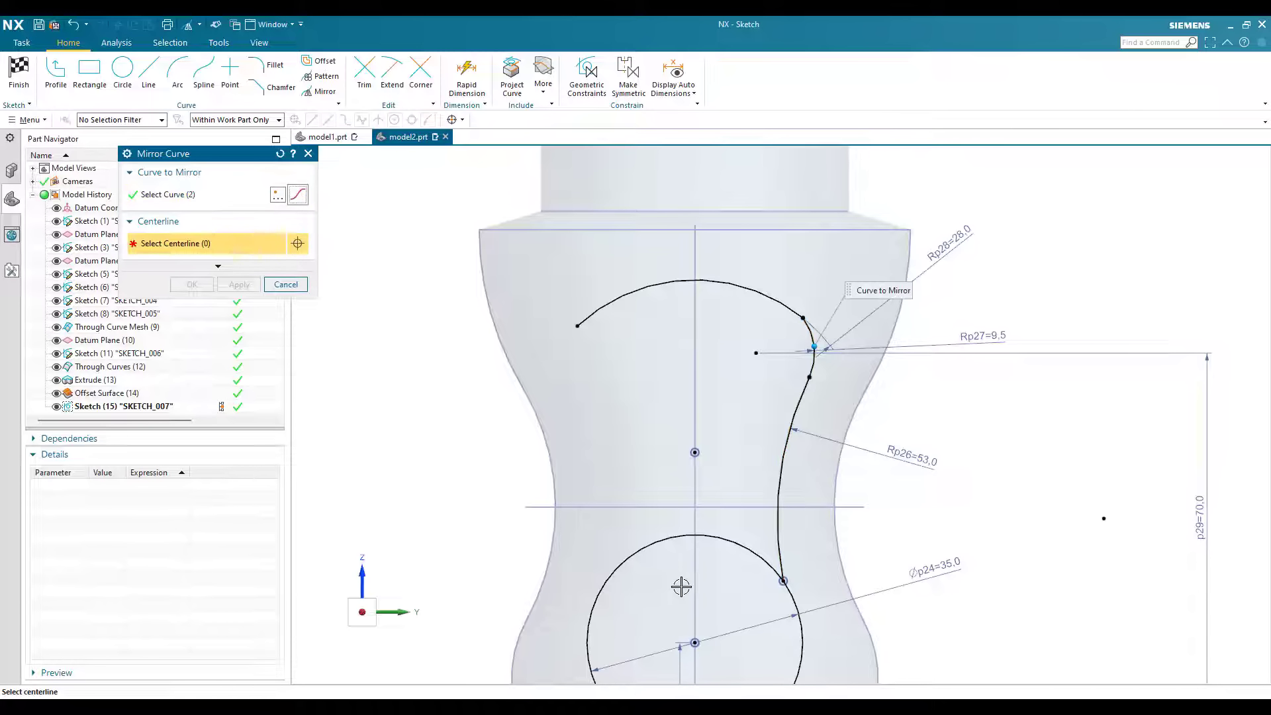
pyautogui.scroll(-3, 664, 433)
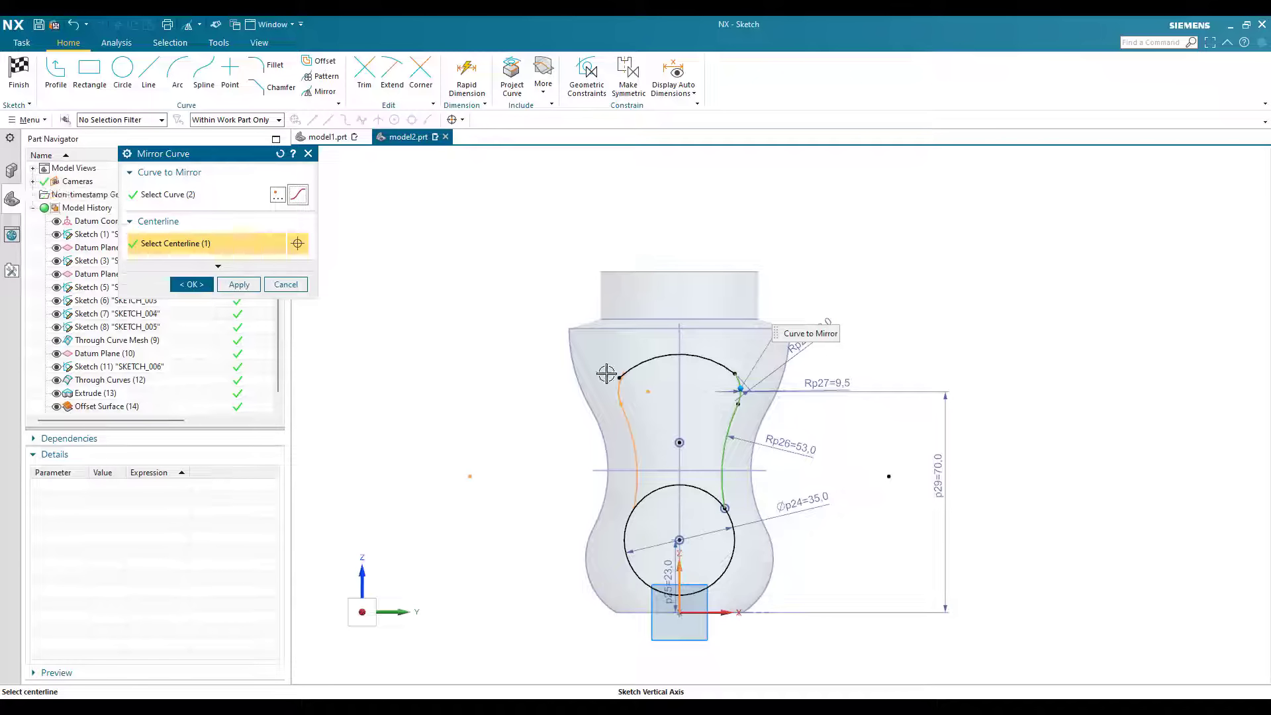
pyautogui.click(675, 378)
pyautogui.middleClick(675, 377)
pyautogui.scroll(5, 606, 373)
pyautogui.scroll(3, 492, 411)
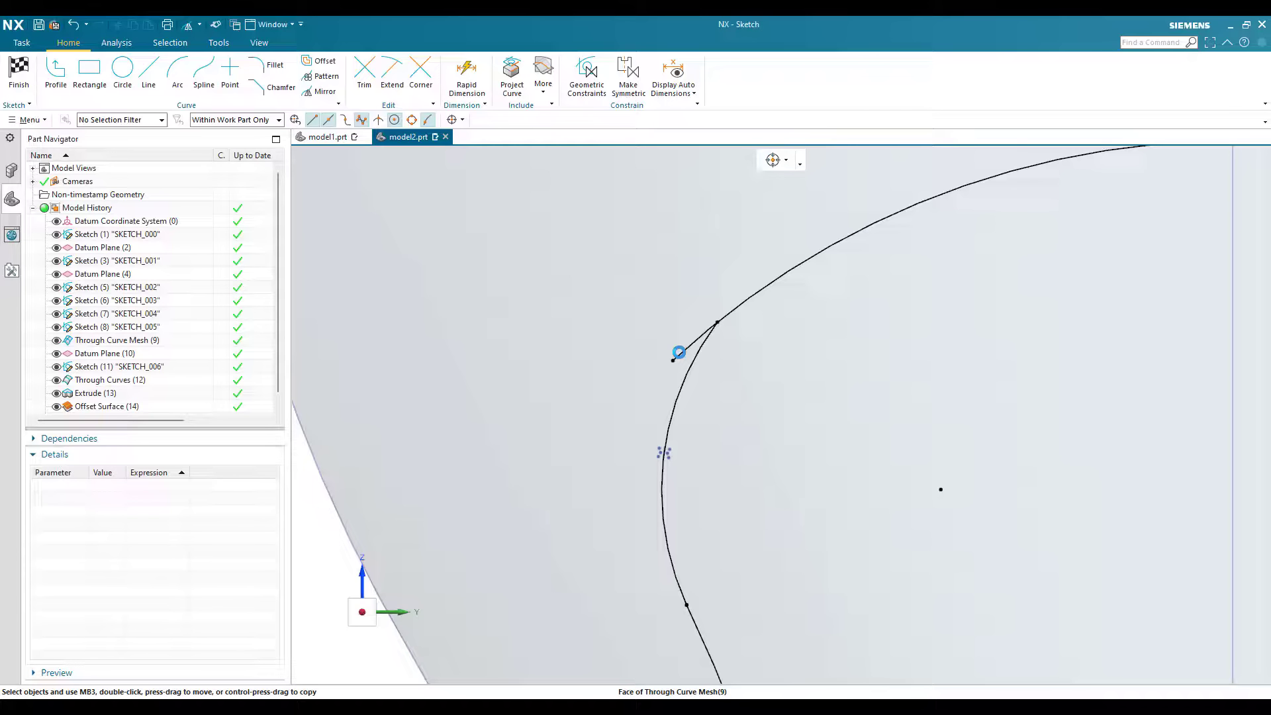
pyautogui.press('c')
pyautogui.click(650, 369)
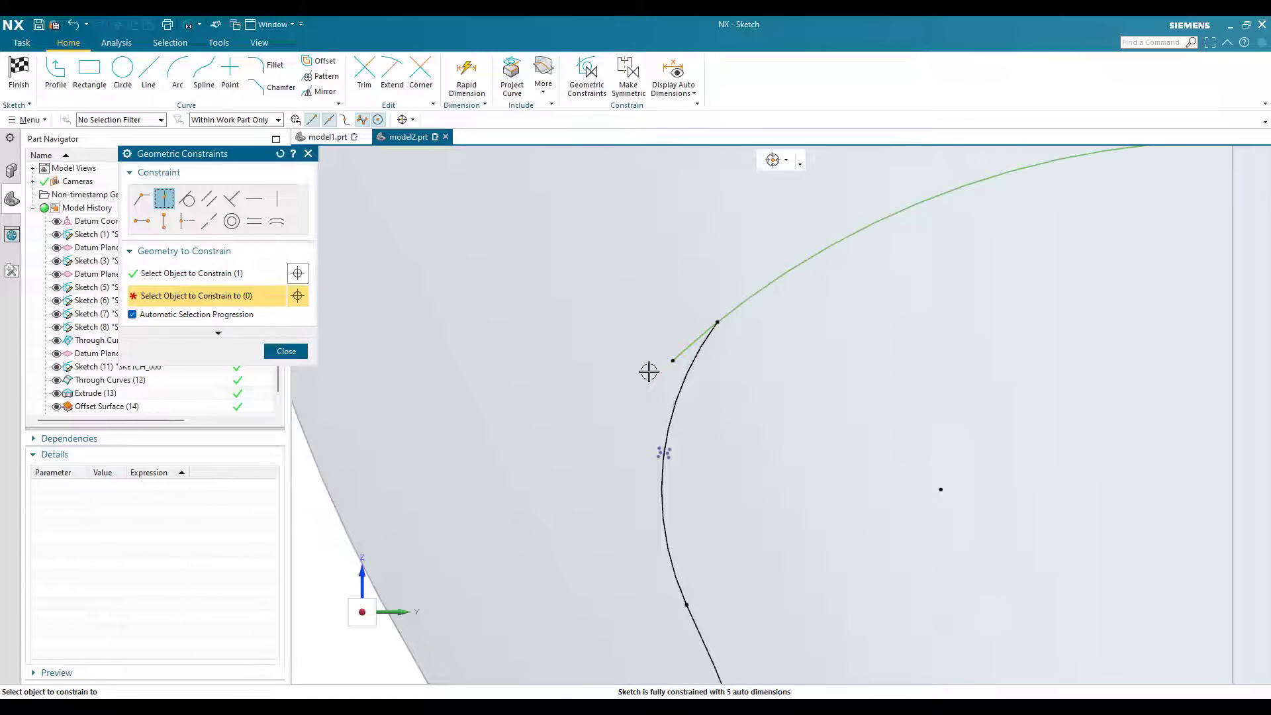
pyautogui.press('Escape')
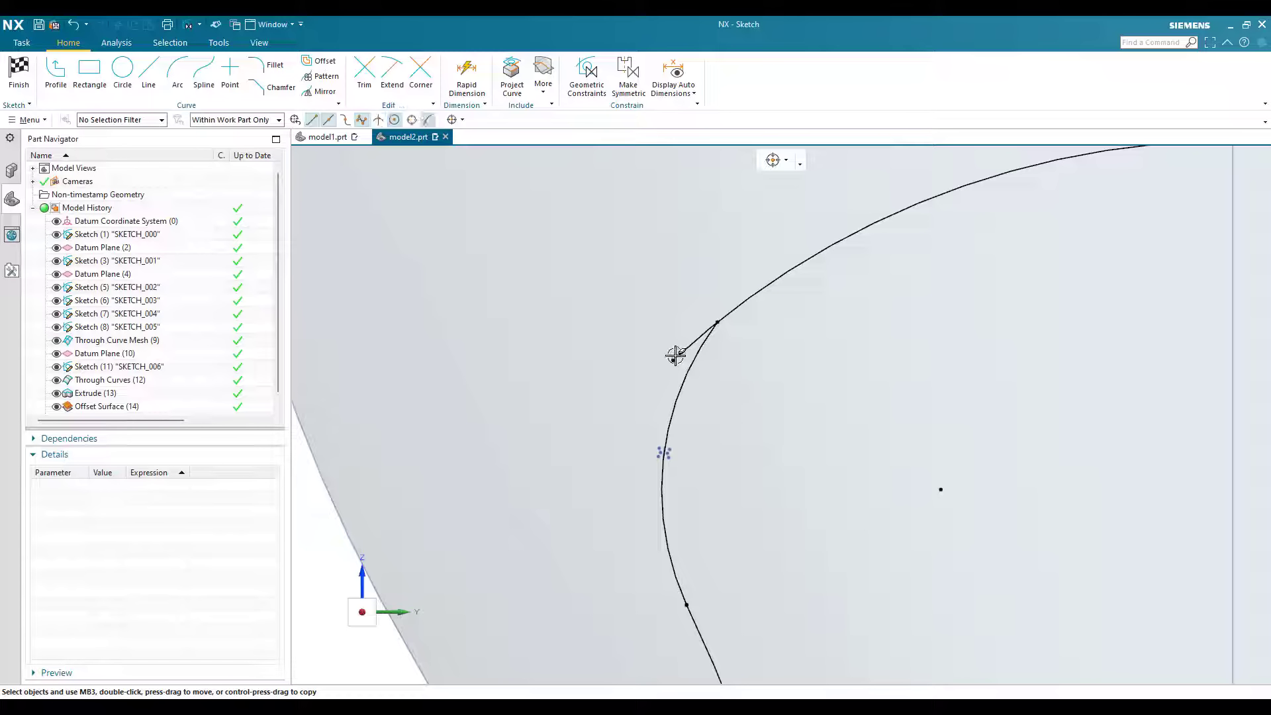
# Step: Trim the end of the top arc that extends past the mirrored small arc
pyautogui.press('t')
pyautogui.click(691, 346)
pyautogui.press('Escape')
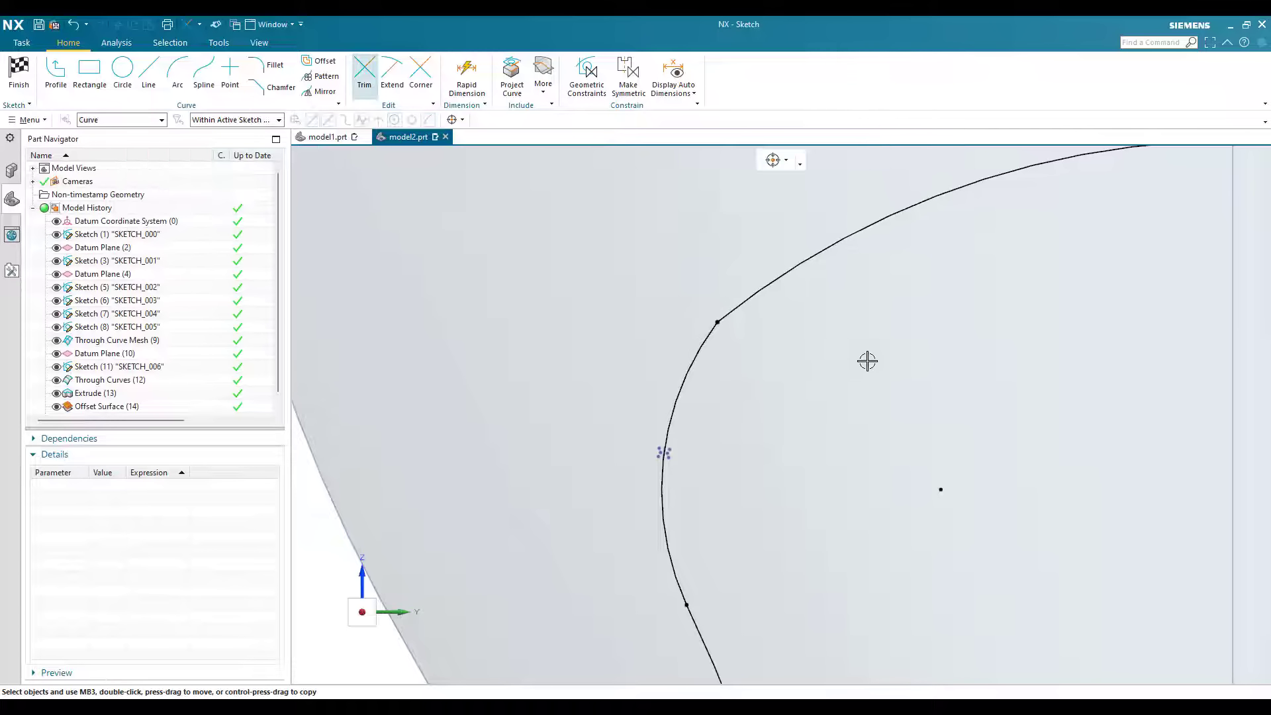
# Step: Make the top arc tangent to the small bulging arc on the +Y side
pyautogui.scroll(-7, 873, 348)
pyautogui.scroll(6, 859, 296)
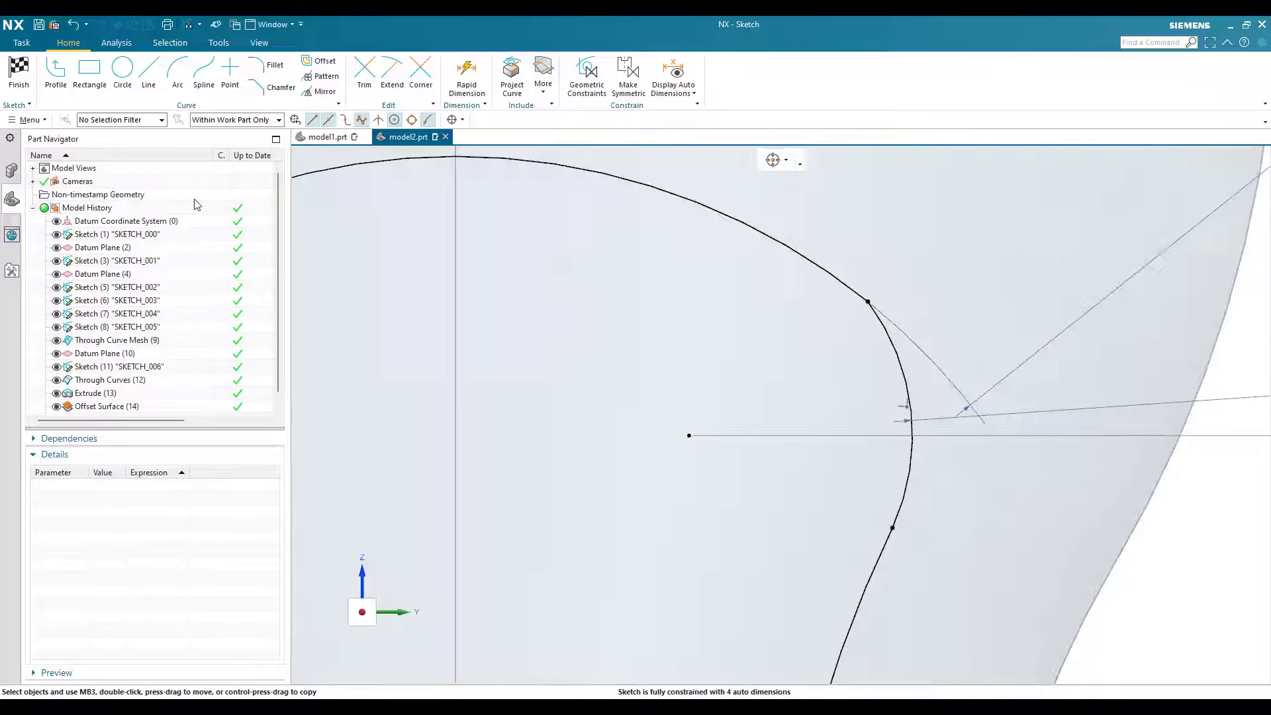
pyautogui.press('c')
pyautogui.click(861, 291)
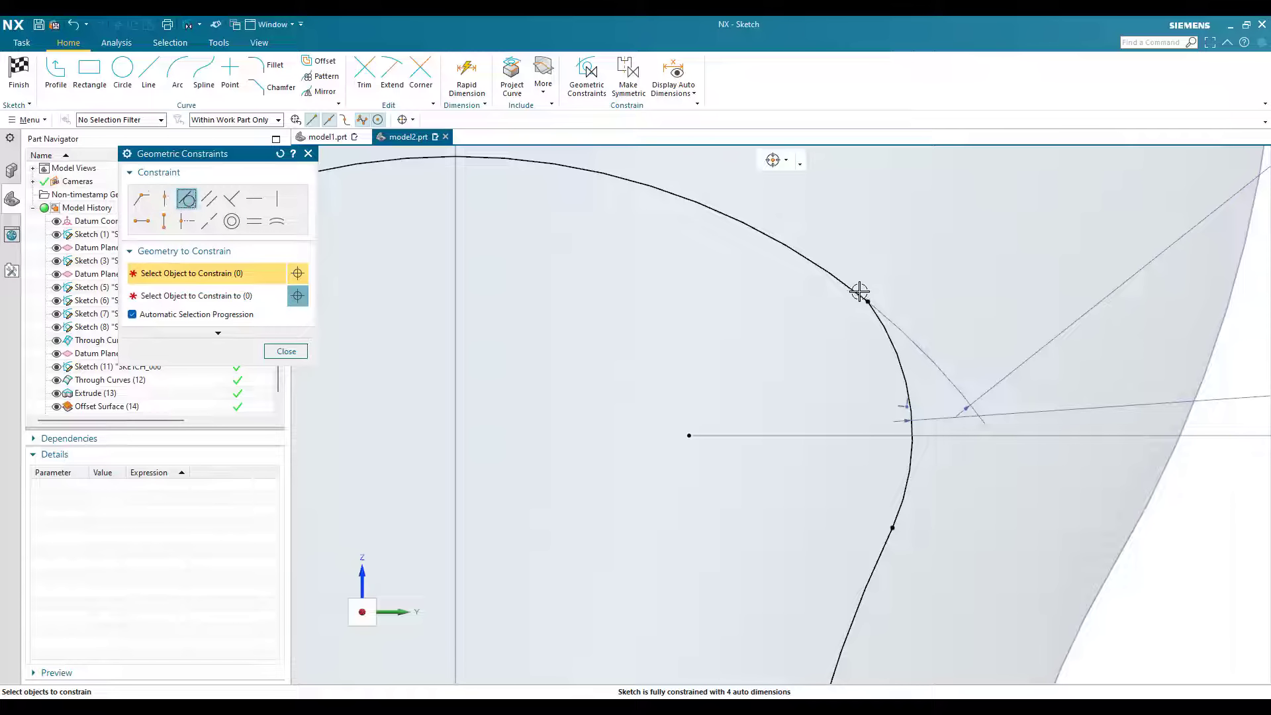
pyautogui.click(885, 324)
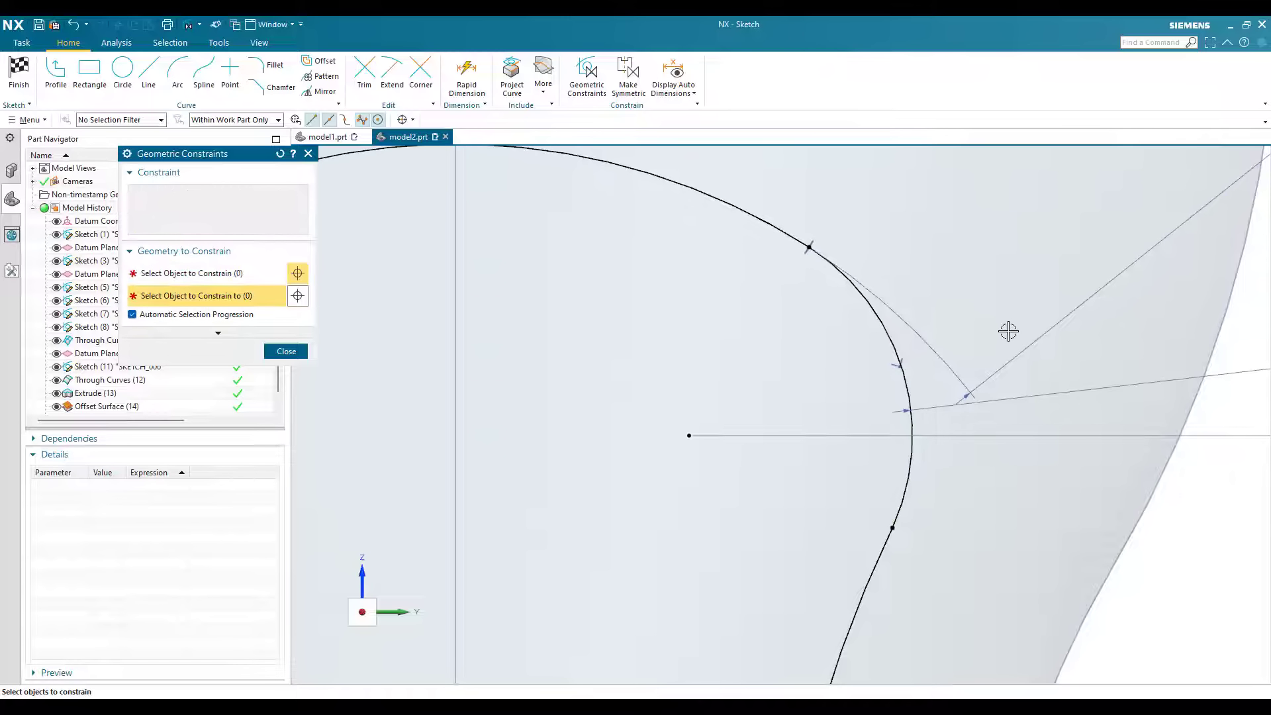
pyautogui.scroll(-3, 957, 315)
pyautogui.press('Escape')
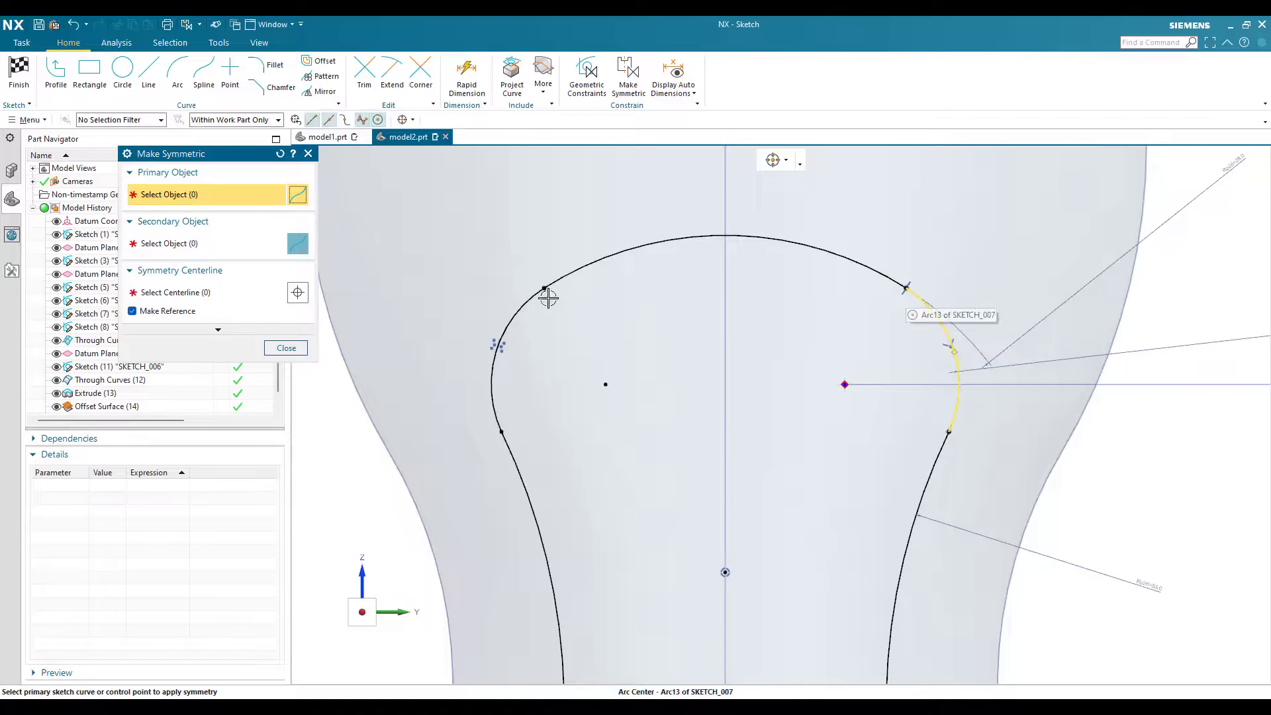
# Step: Make the top arc's two endpoints symmetric about the sketch's vertical axis
pyautogui.click(544, 288)
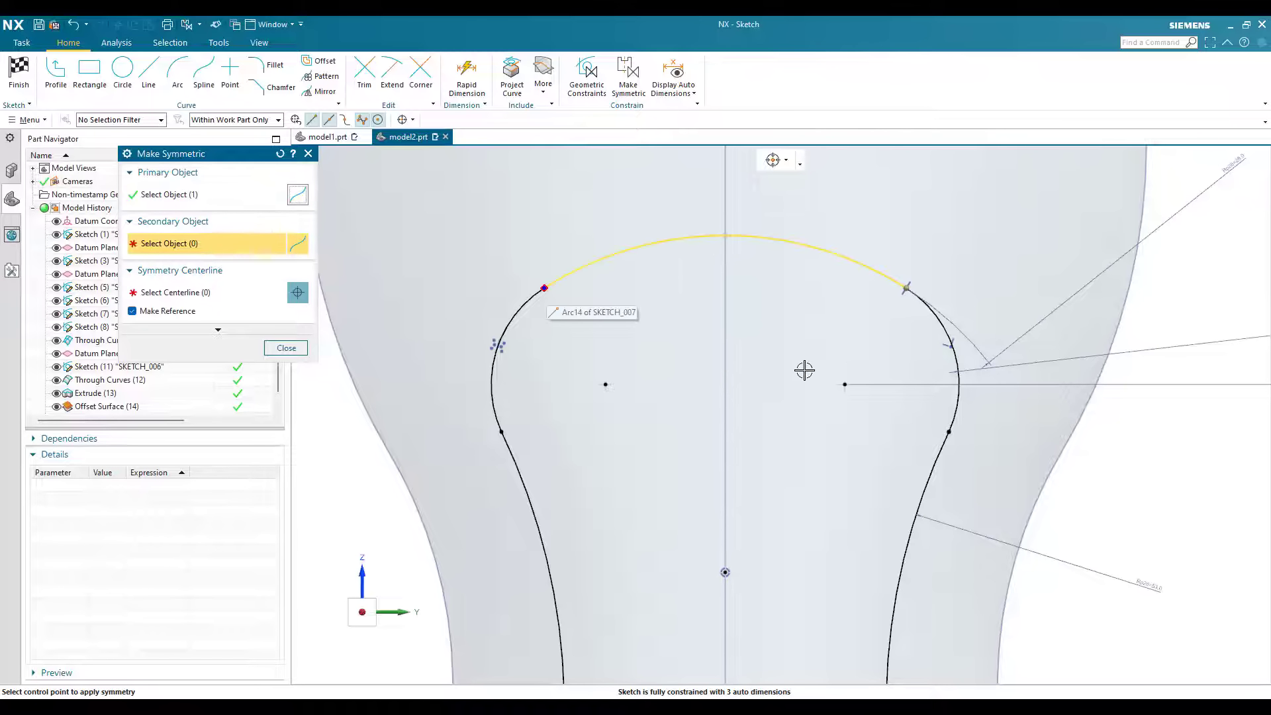
pyautogui.scroll(-4, 818, 340)
pyautogui.click(781, 665)
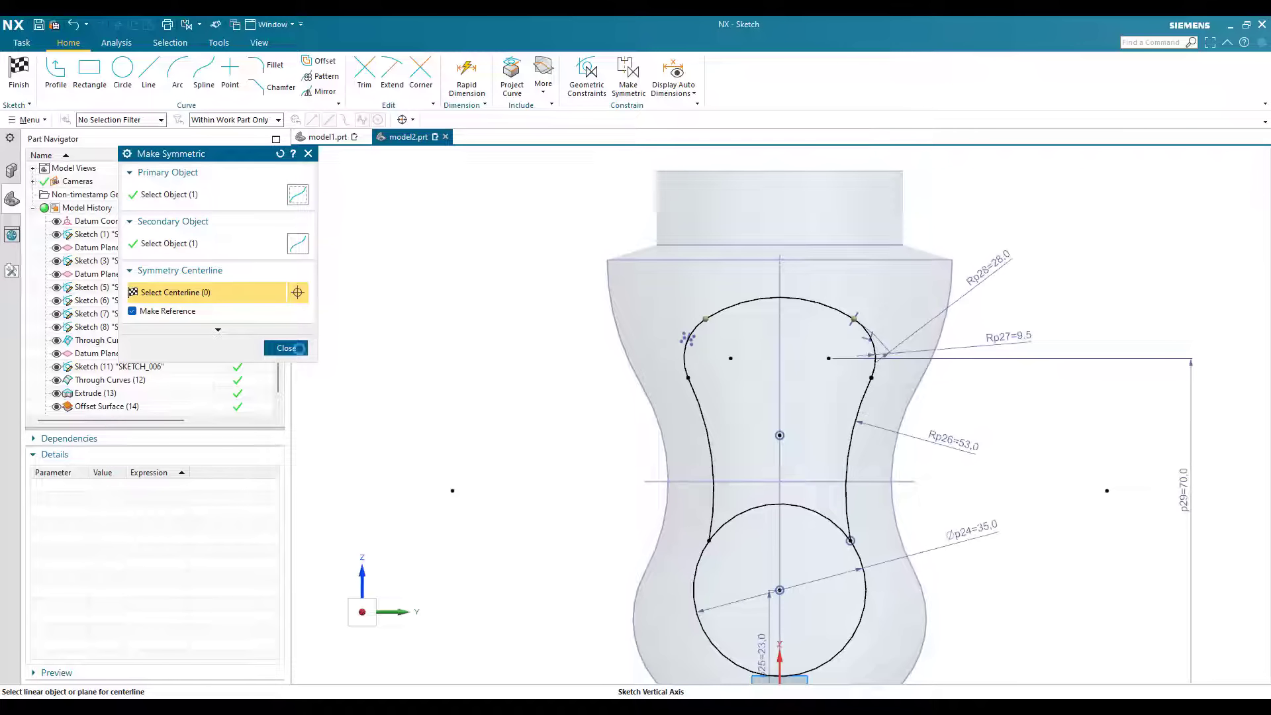
pyautogui.press('Escape')
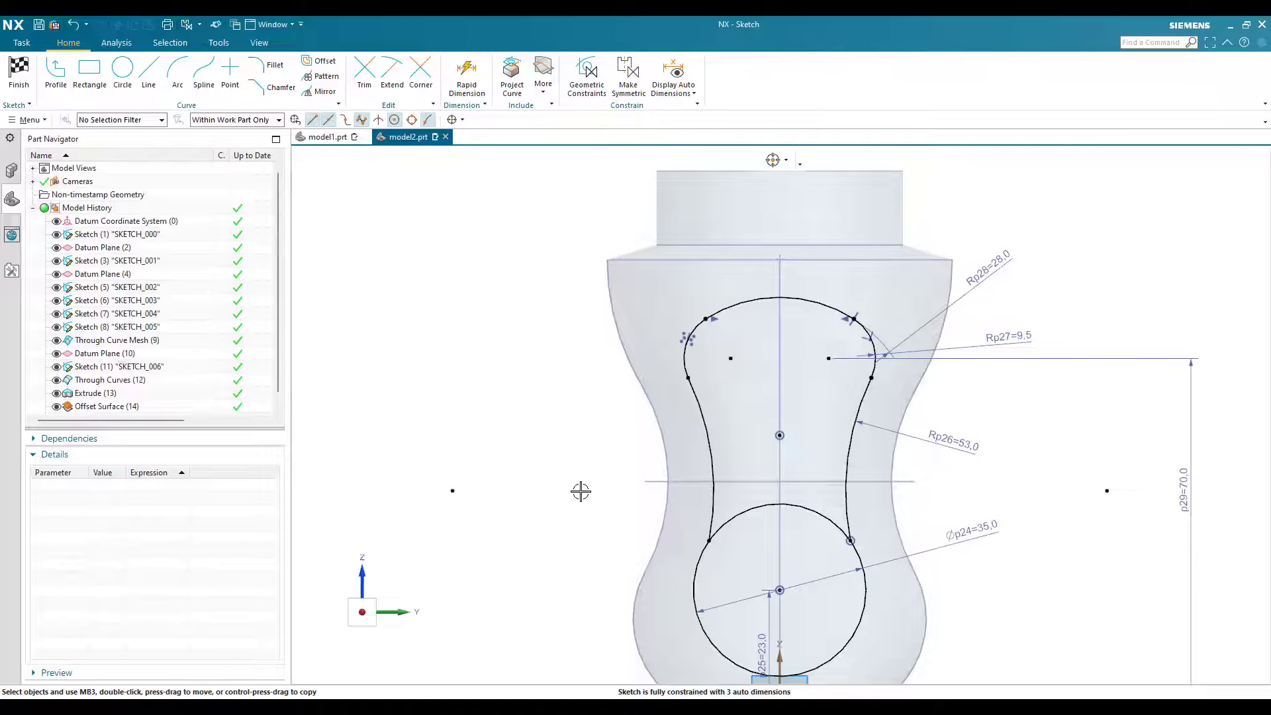
# Step: Turn on the display of the sketch's automatic dimensions to check what is still undimensioned
pyautogui.scroll(-1, 658, 522)
pyautogui.scroll(3, 658, 522)
pyautogui.scroll(-2, 709, 499)
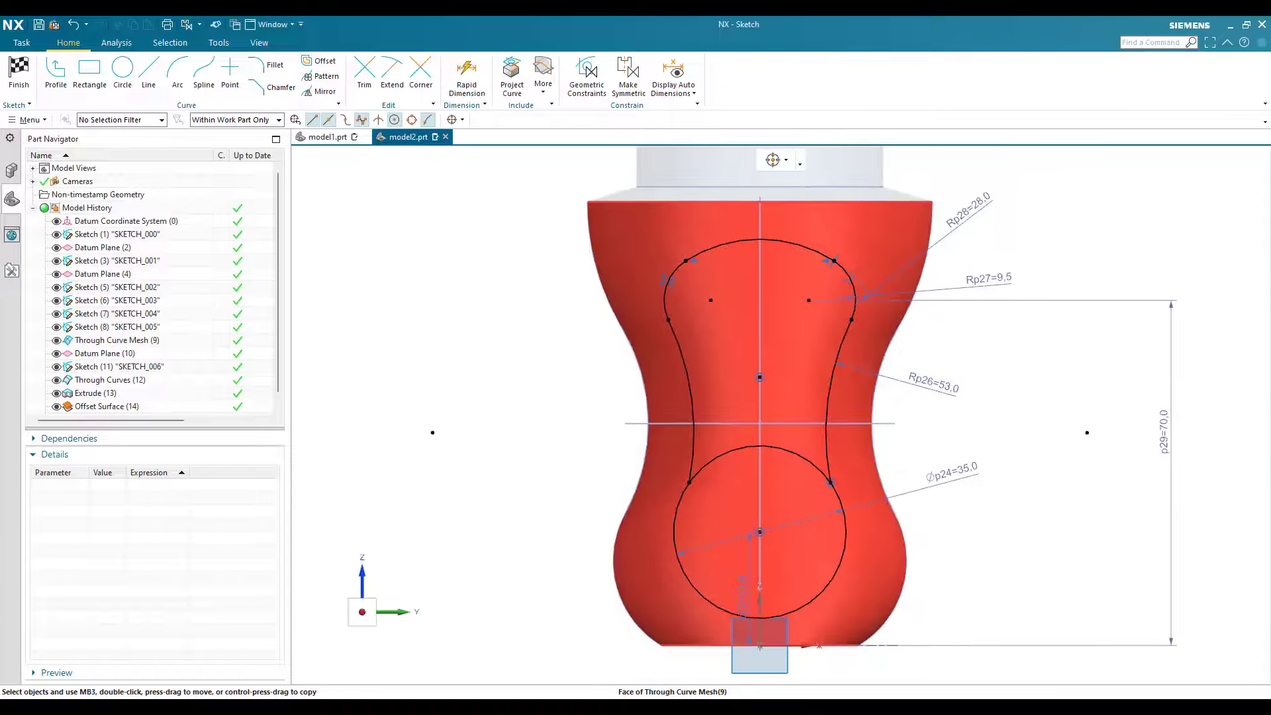
pyautogui.click(675, 75)
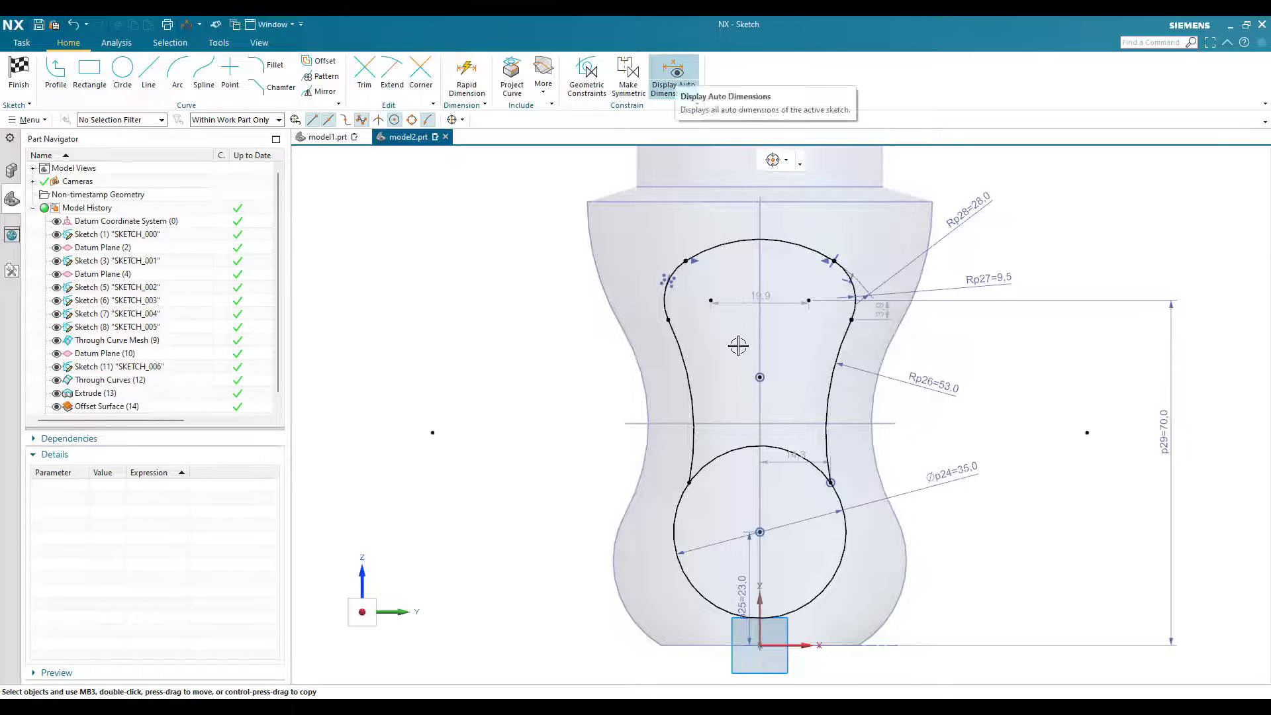
pyautogui.scroll(3, 803, 468)
pyautogui.scroll(-1, 743, 344)
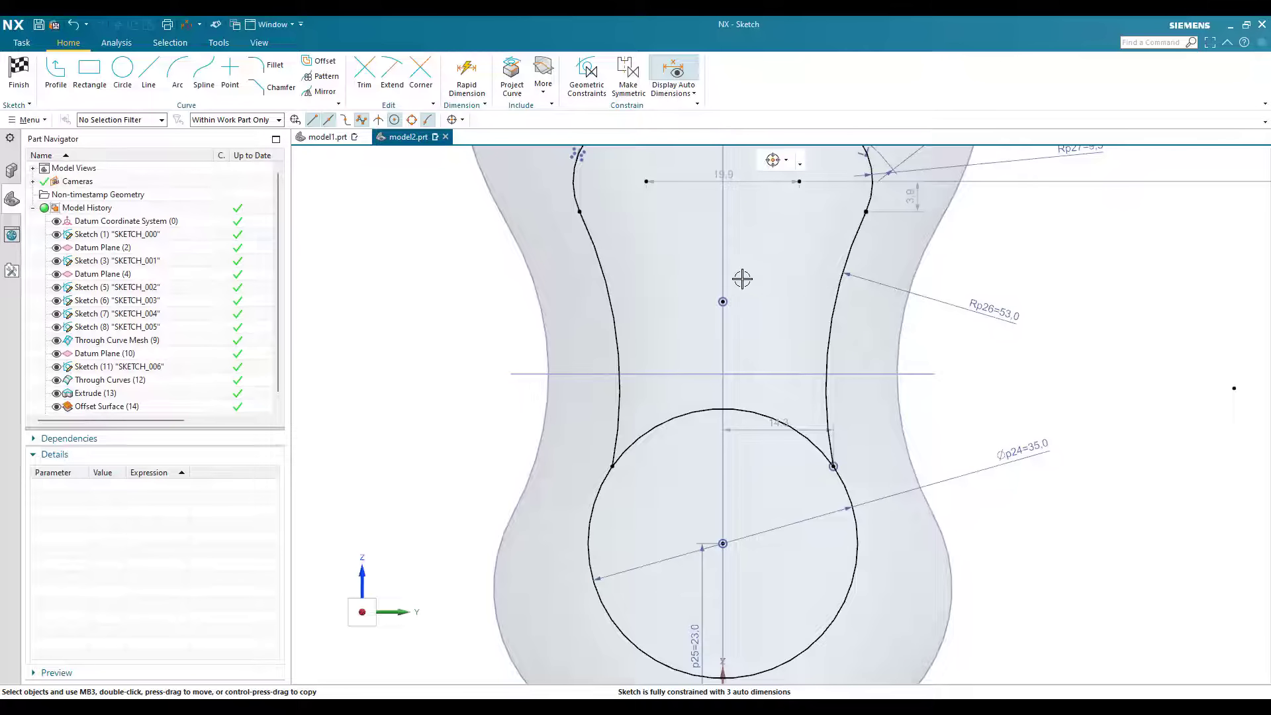
# Step: Set the horizontal distance between the centers of the two small bulging arcs to 25 mm
pyautogui.scroll(-3, 742, 279)
pyautogui.scroll(2, 738, 265)
pyautogui.doubleClick(792, 260)
pyautogui.write('25')
pyautogui.press('Return')
# Step: Make the small bulging arc on the +Y side tangent to the 53 mm radius side arc below it
pyautogui.scroll(3, 855, 249)
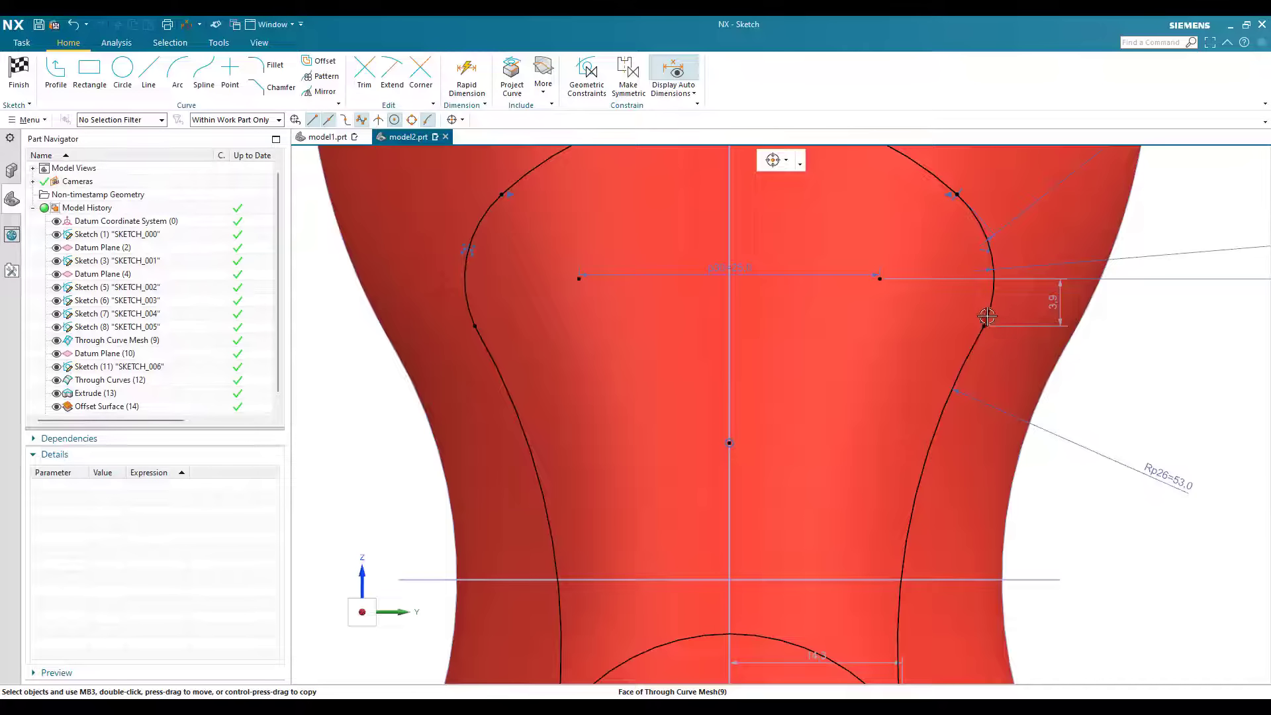
pyautogui.press('c')
pyautogui.scroll(3, 976, 307)
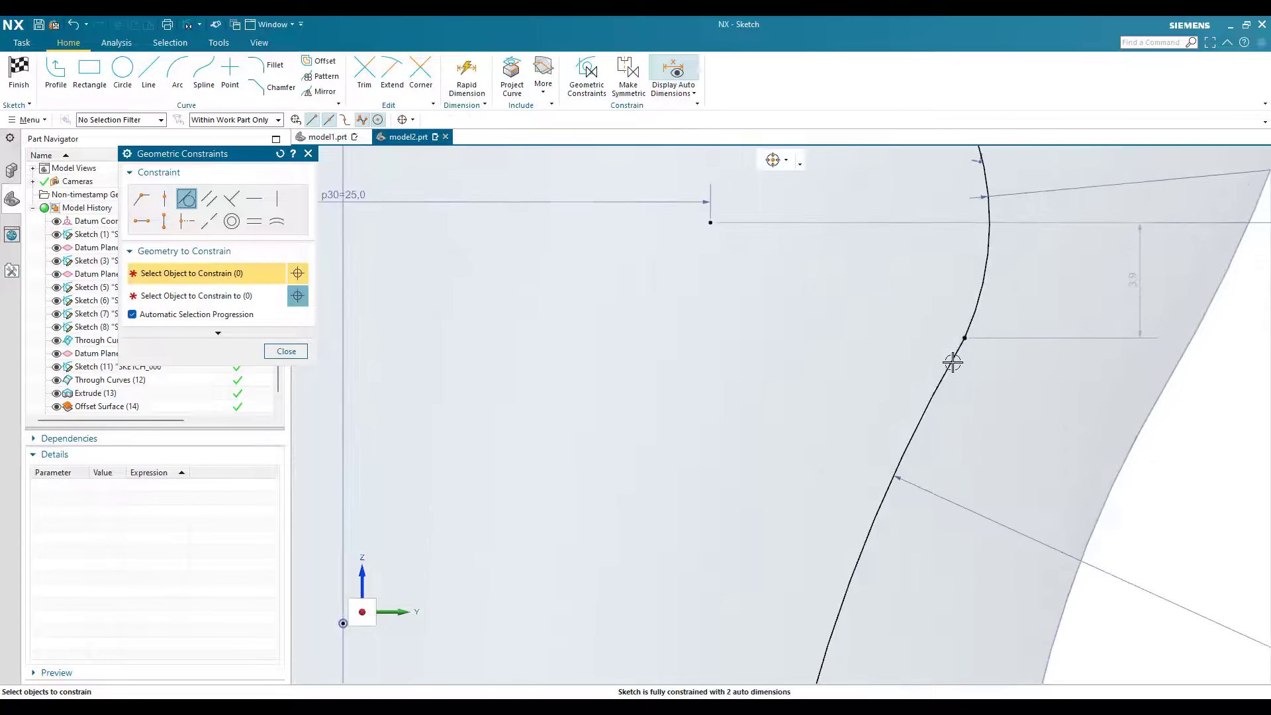
pyautogui.click(964, 329)
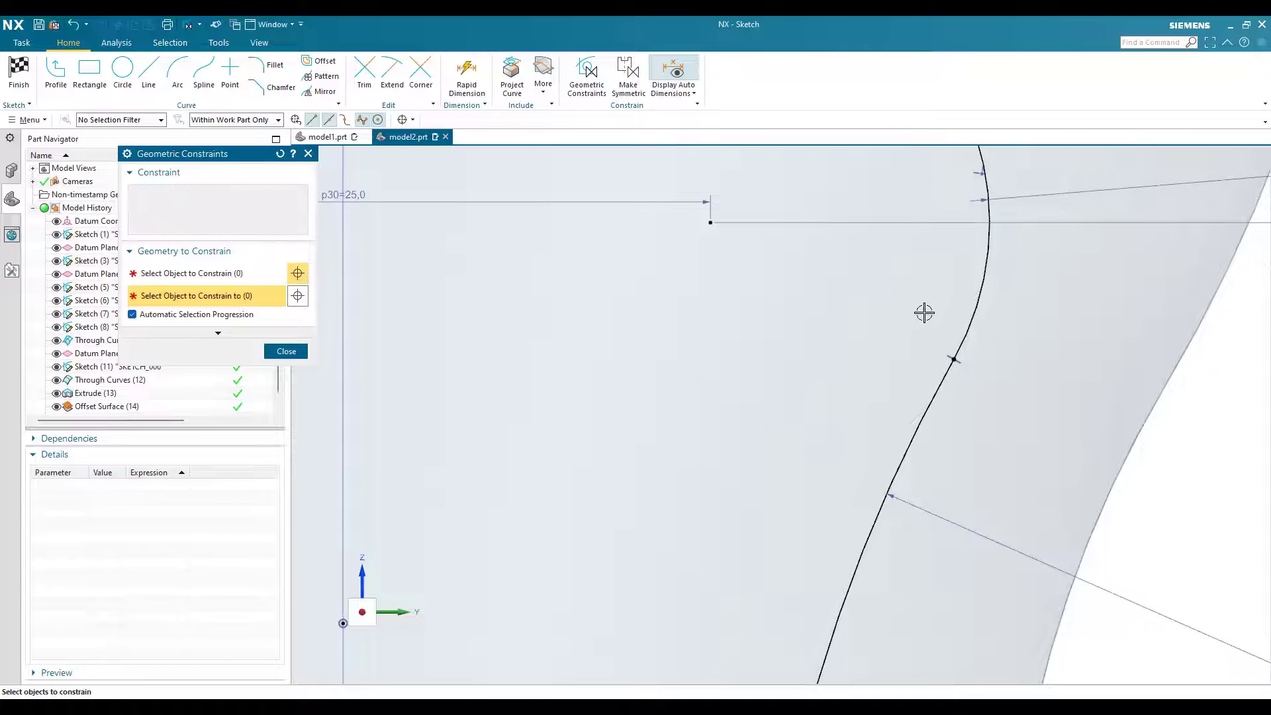
pyautogui.click(917, 429)
# Step: Make the 53 mm radius side arc on the +Y side tangent to the bottom circle and close the constraint command
pyautogui.scroll(-6, 868, 485)
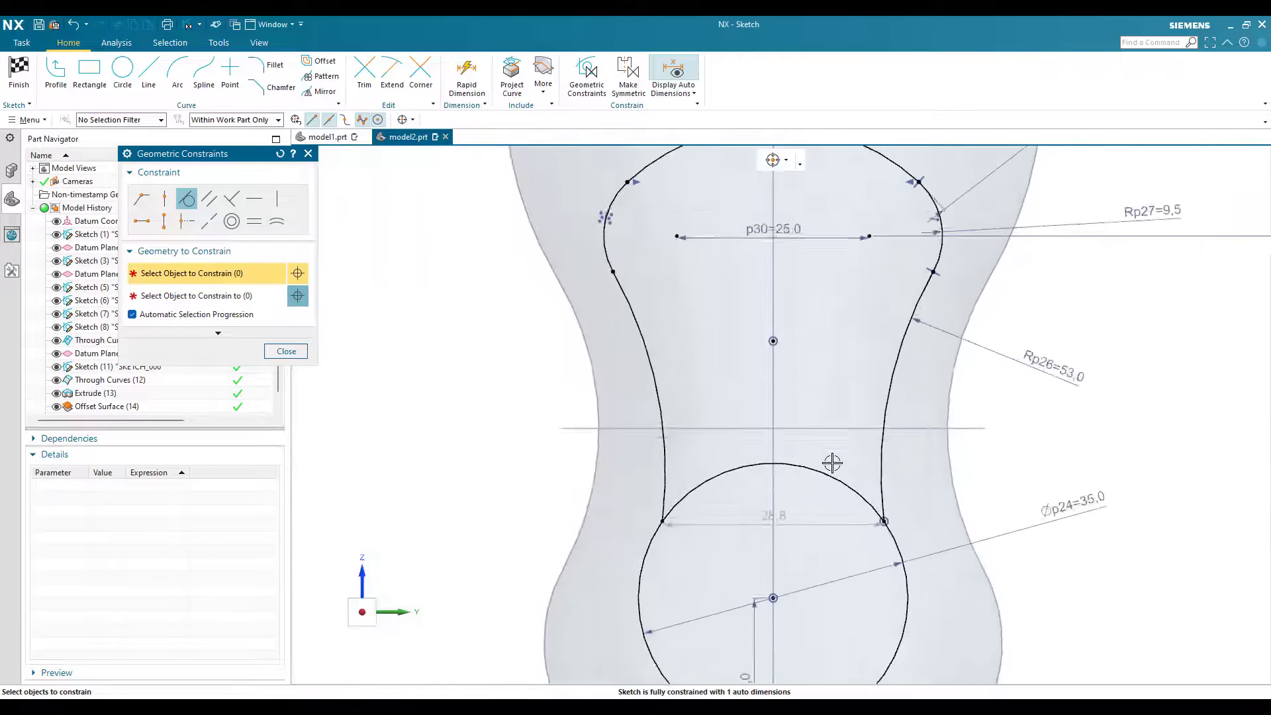
pyautogui.scroll(4, 832, 462)
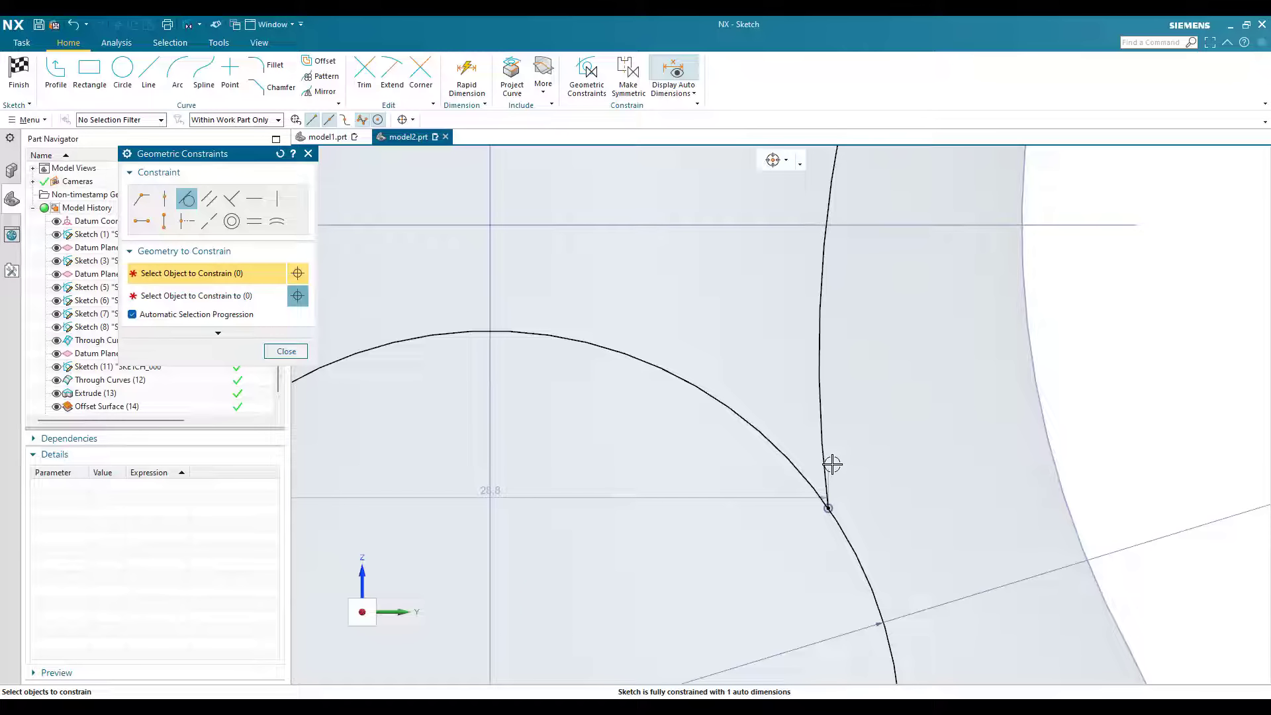
pyautogui.click(832, 464)
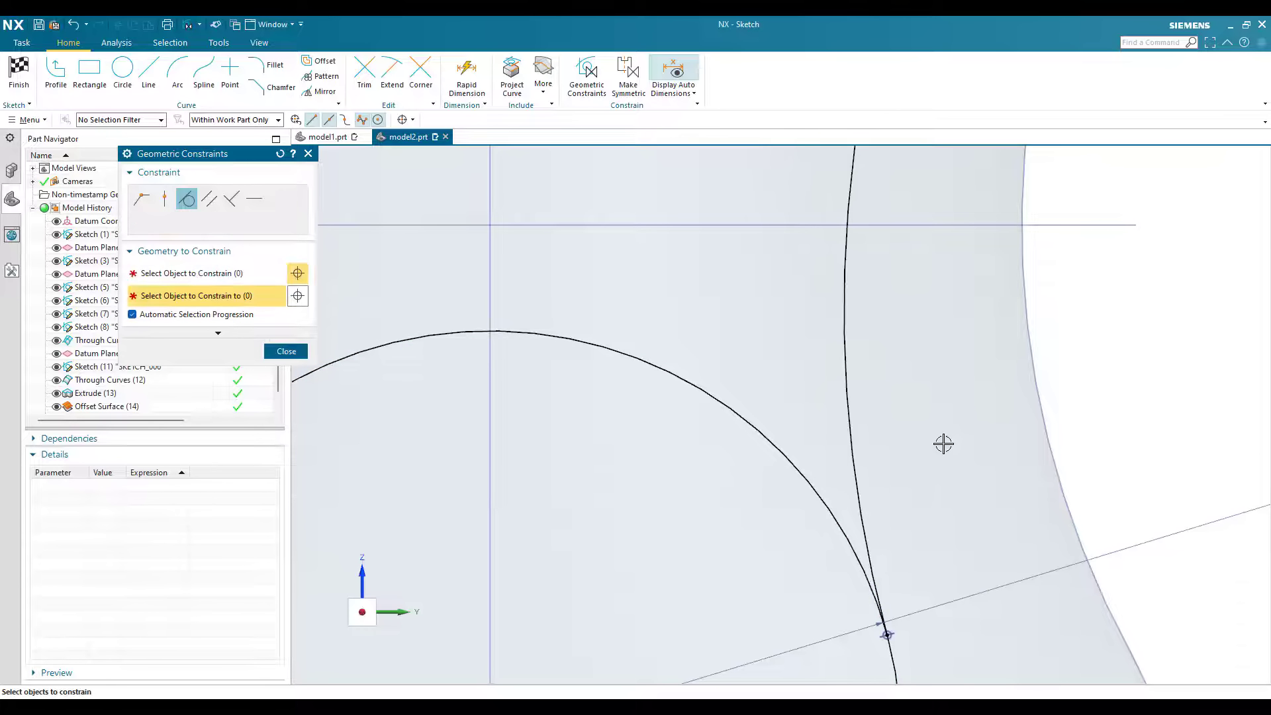
pyautogui.scroll(-7, 945, 444)
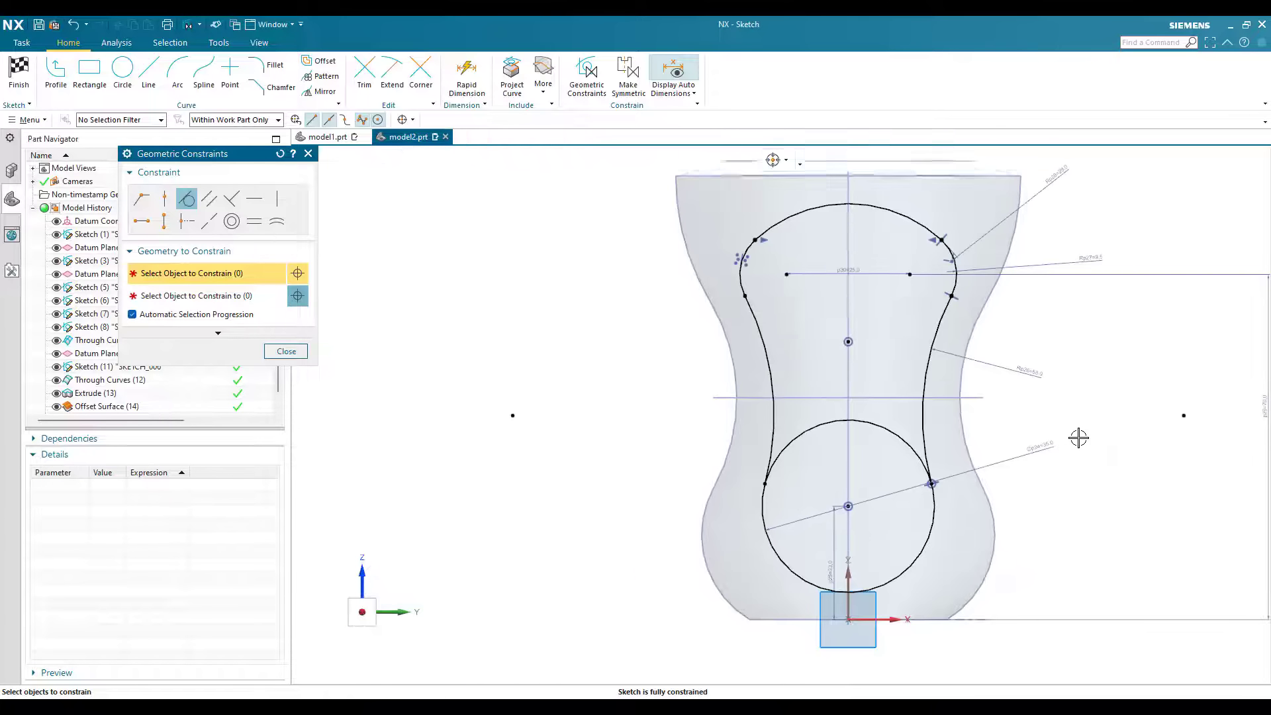
pyautogui.keyDown('shift'); pyautogui.moveTo(1149, 434); pyautogui.dragTo(1112, 412, button='middle'); pyautogui.keyUp('shift')
pyautogui.press('Escape')
pyautogui.hotkey('ctrl', 'f')
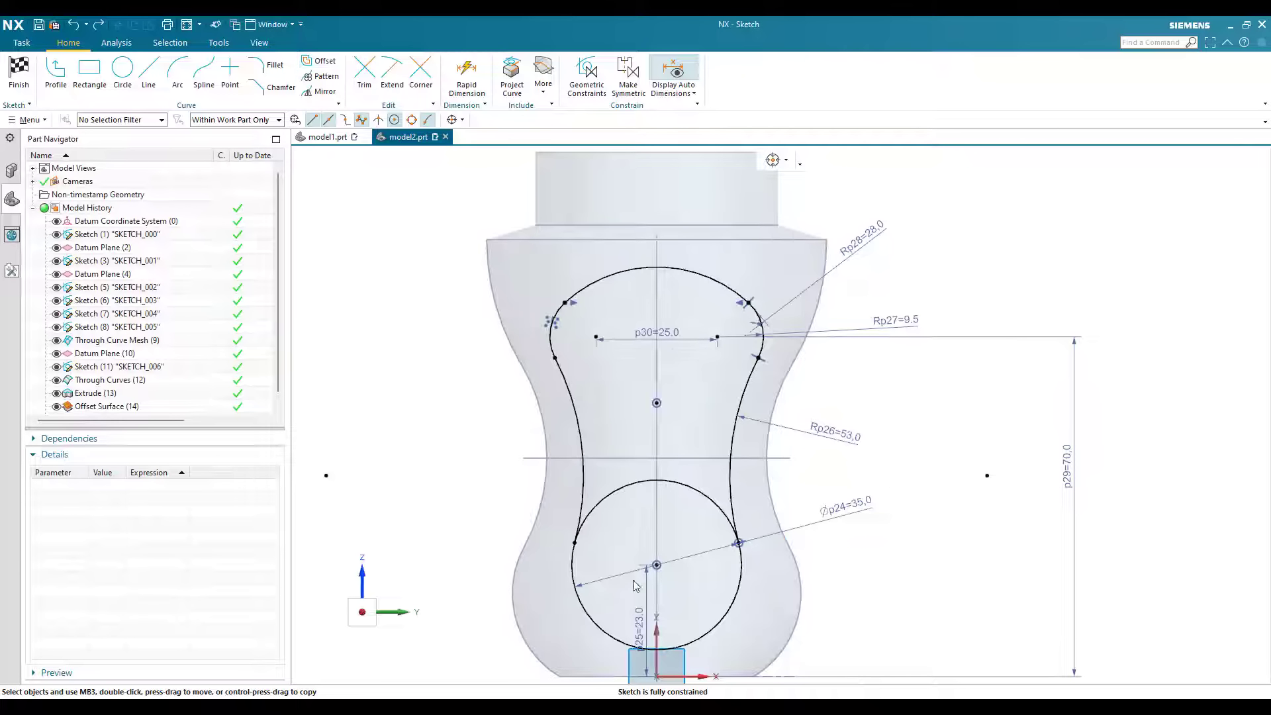
# Step: Offset the 35 mm circle outward by 2 mm with a driving dimension
pyautogui.scroll(-1, 634, 490)
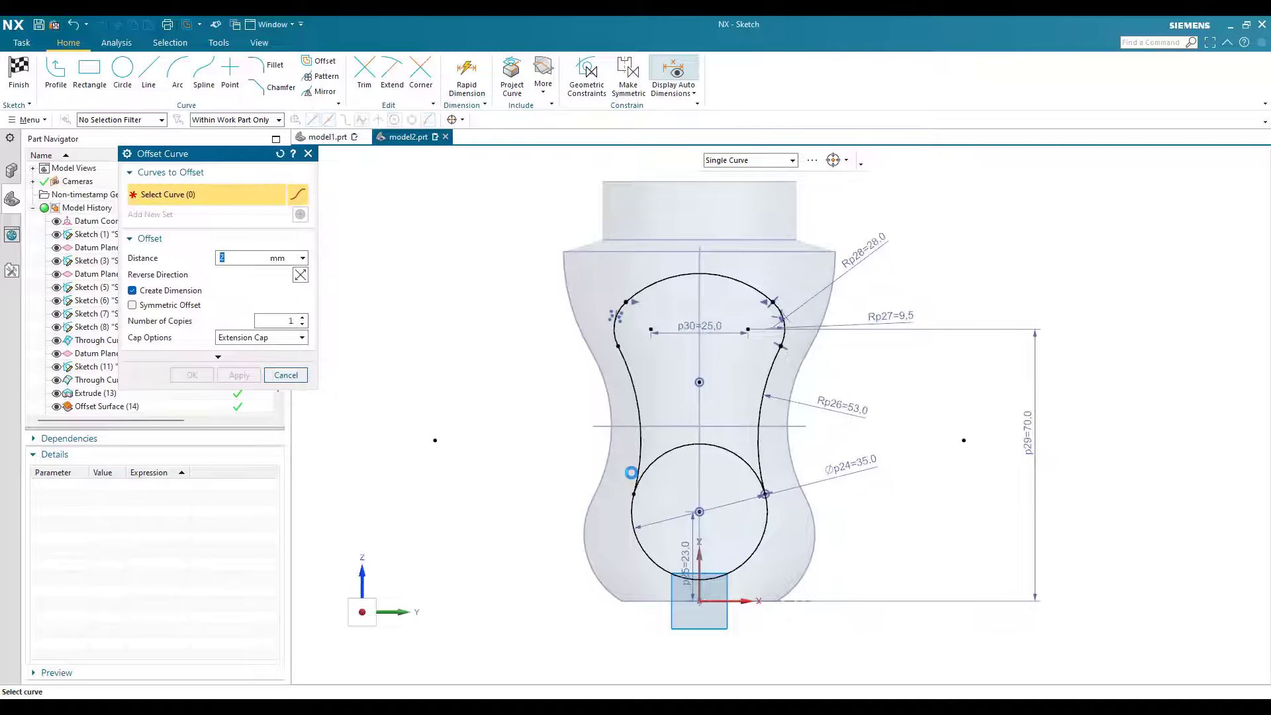
pyautogui.click(575, 475)
pyautogui.scroll(1, 575, 476)
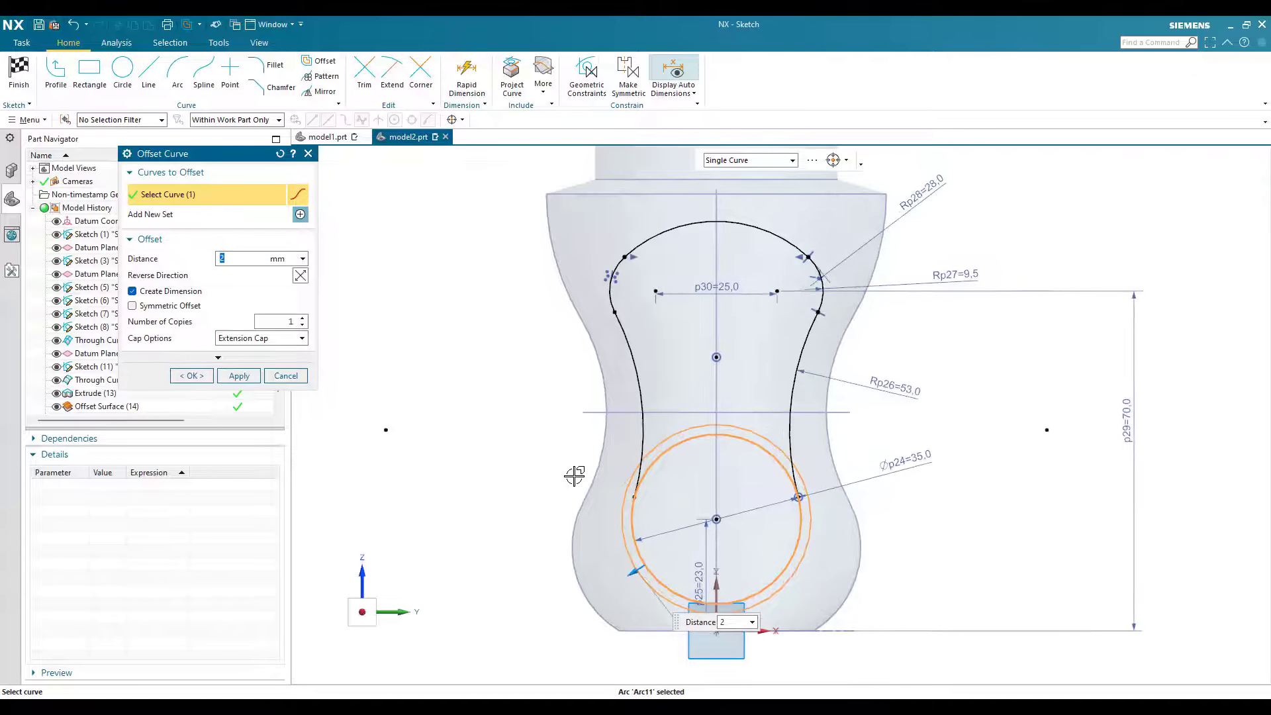
pyautogui.click(239, 376)
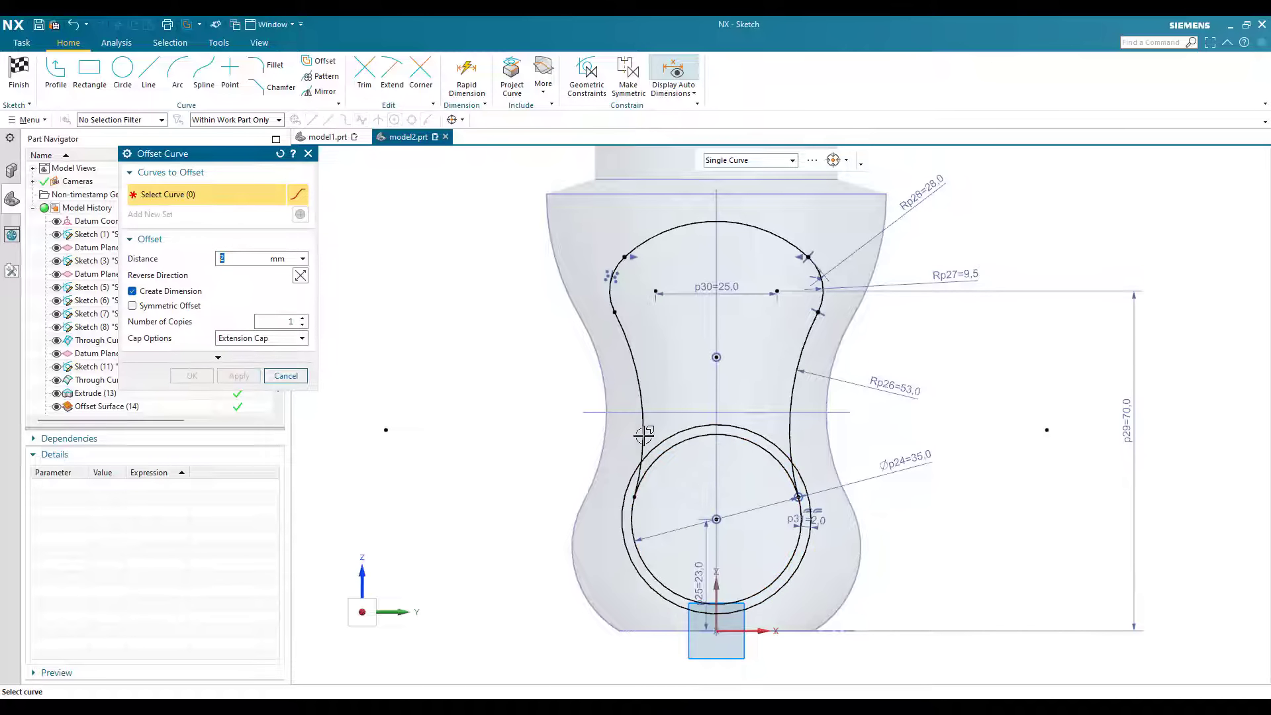
# Step: Offset the chain of arcs above the circle outward by 2 mm and finish the sketch
pyautogui.click(613, 299)
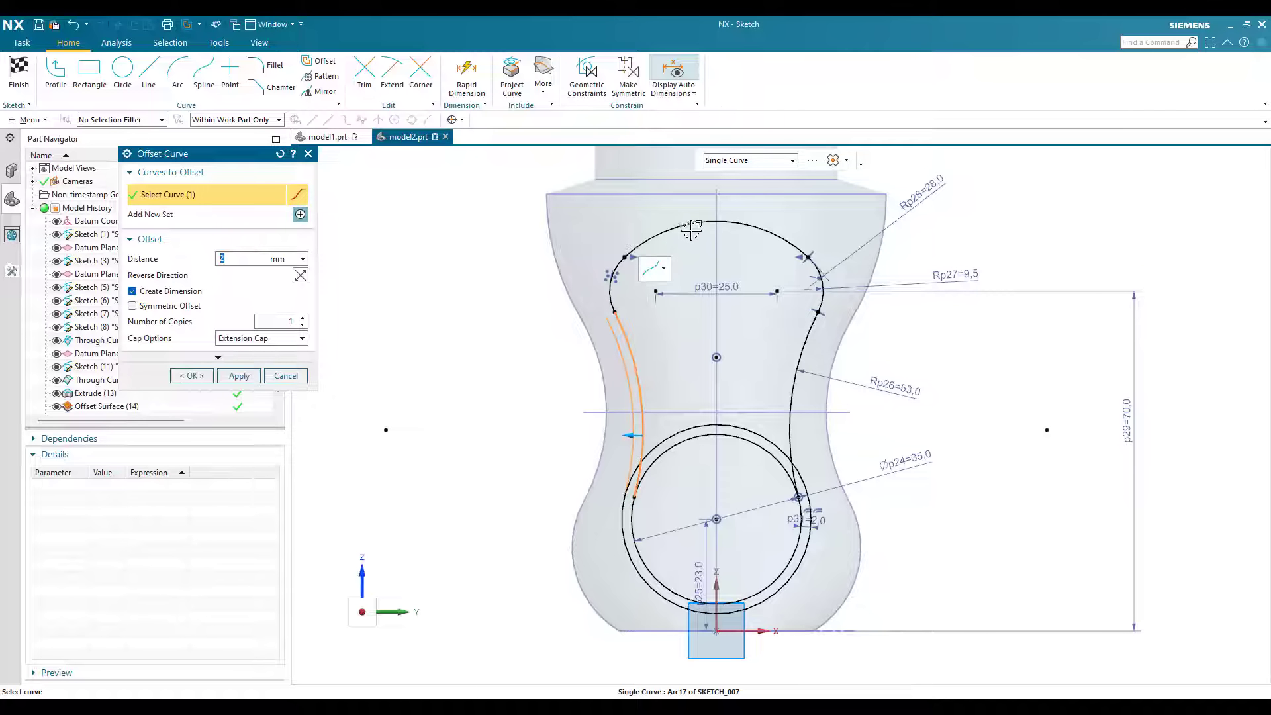
pyautogui.click(804, 339)
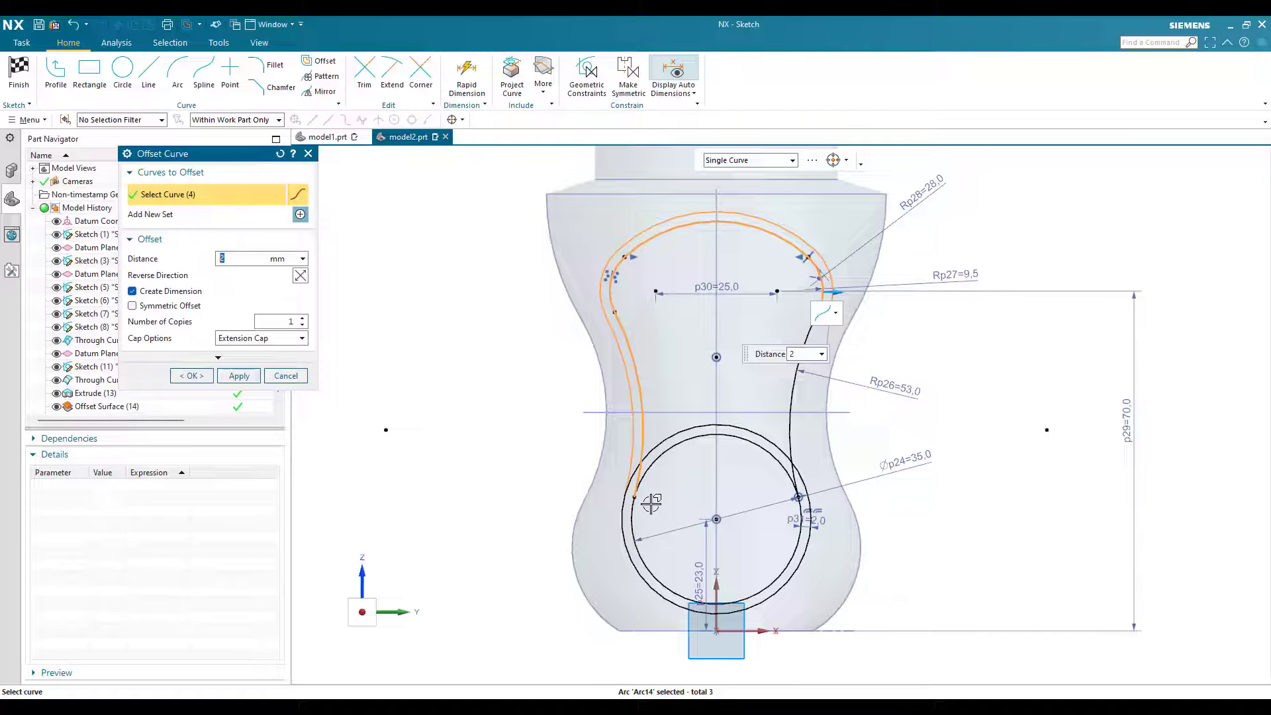
pyautogui.click(191, 378)
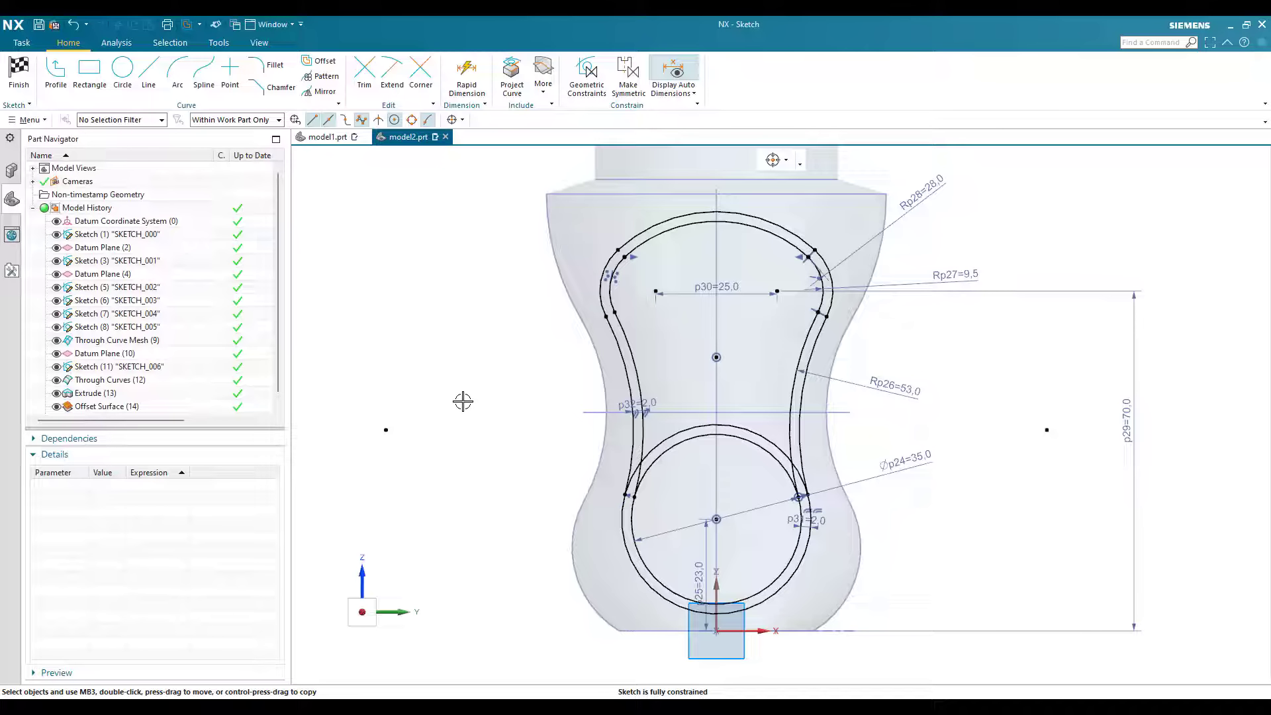
pyautogui.click(25, 85)
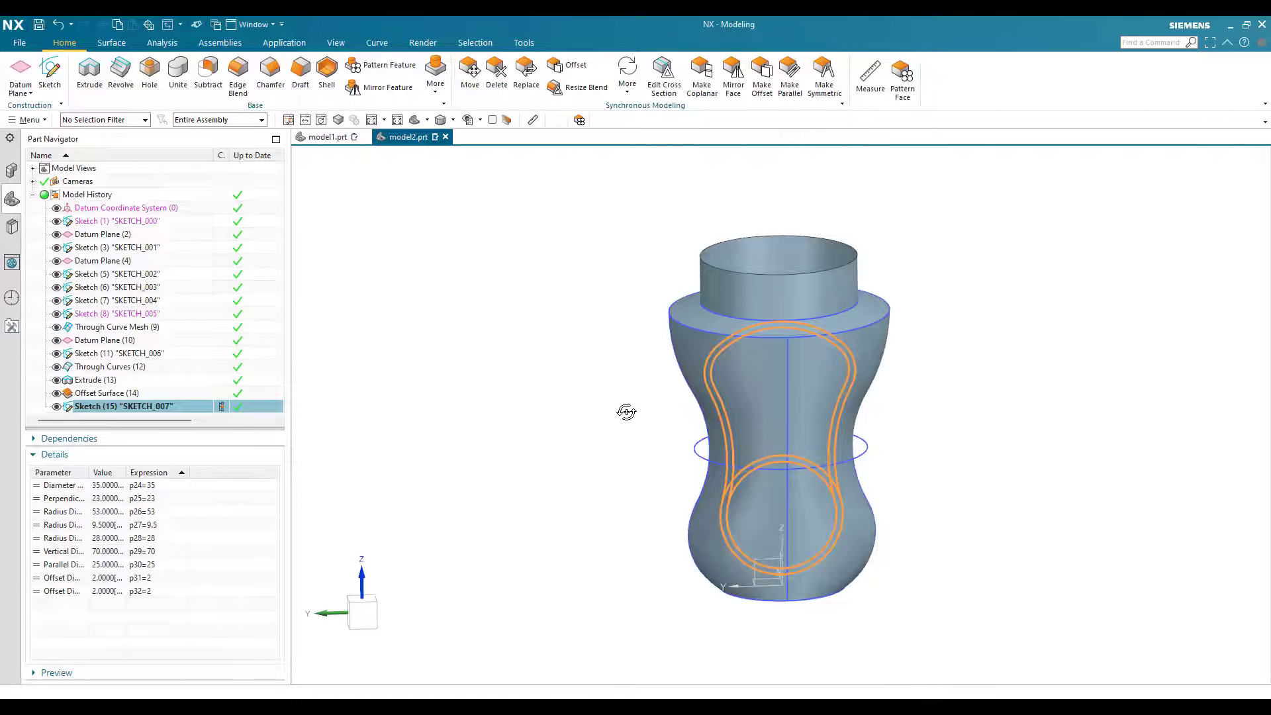
# Step: Hide the outer curve mesh surface, the shoulder surface, the extruded neck and SKETCH_002
pyautogui.press('Escape')
pyautogui.moveTo(773, 542); pyautogui.dragTo(773, 527, button='middle')
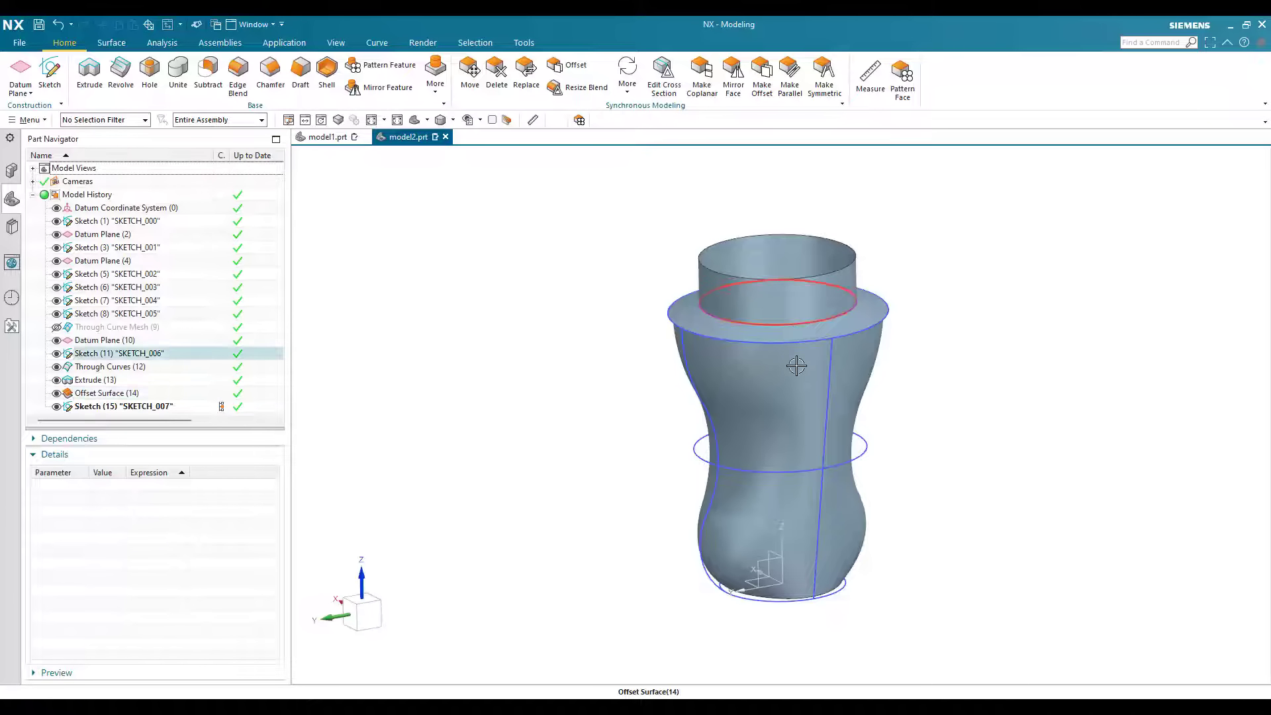
pyautogui.click(795, 337)
pyautogui.click(794, 314)
pyautogui.click(741, 331)
pyautogui.hotkey('ctrl', 'b')
# Step: Examine the inner offset surface and the profile sketch around its open upper rim
pyautogui.moveTo(788, 384); pyautogui.dragTo(788, 397, button='middle')
pyautogui.scroll(4, 794, 351)
pyautogui.scroll(-2, 718, 325)
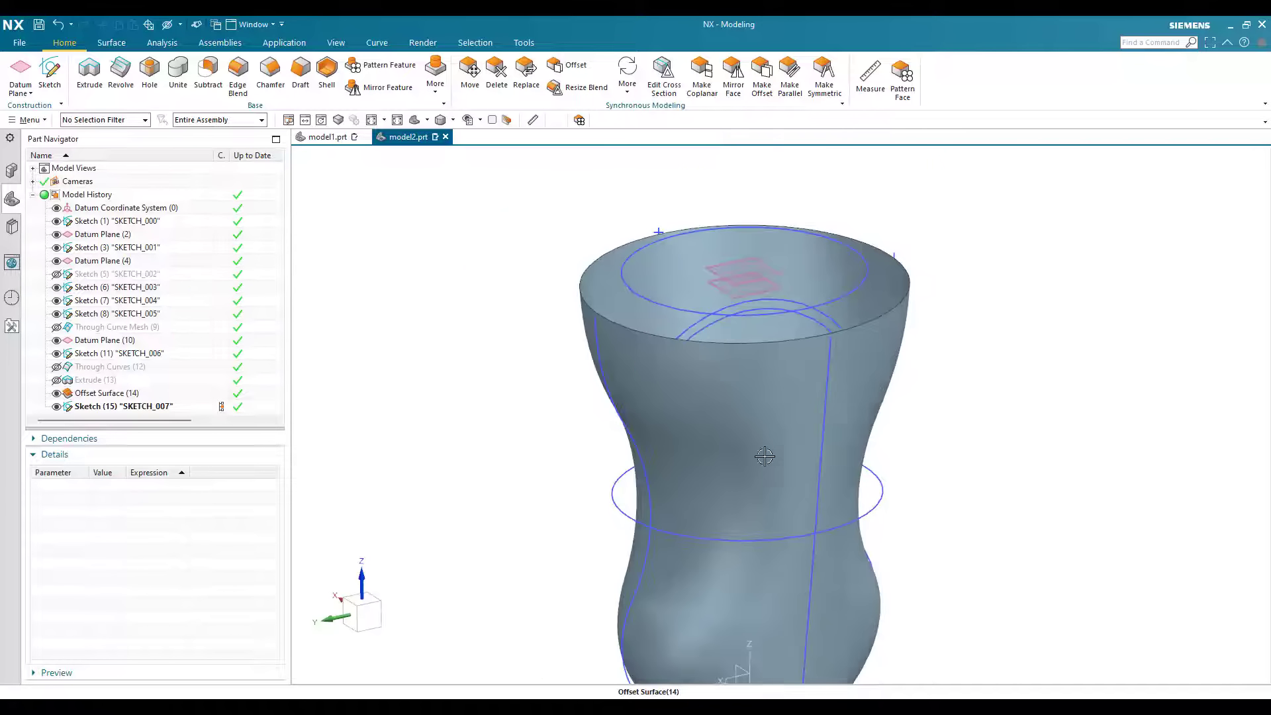
pyautogui.scroll(3, 767, 463)
pyautogui.scroll(-2, 712, 335)
pyautogui.click(710, 333)
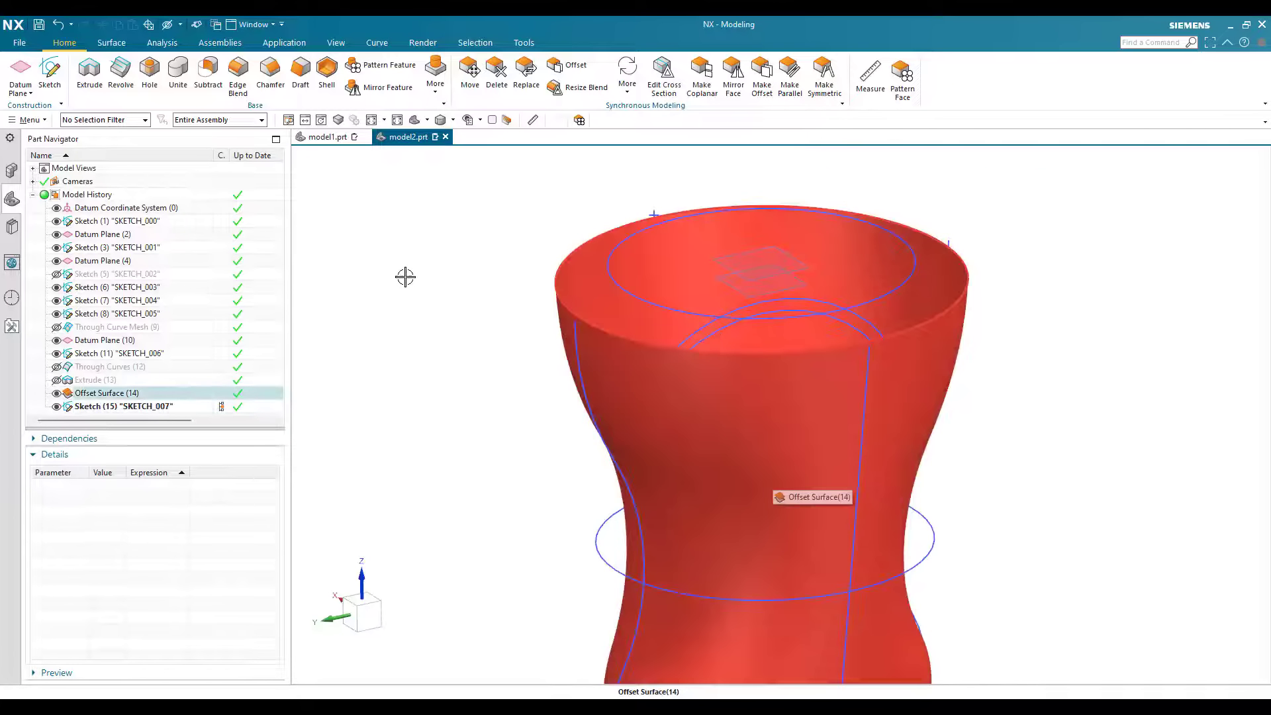
pyautogui.press('Escape')
pyautogui.scroll(-1, 713, 337)
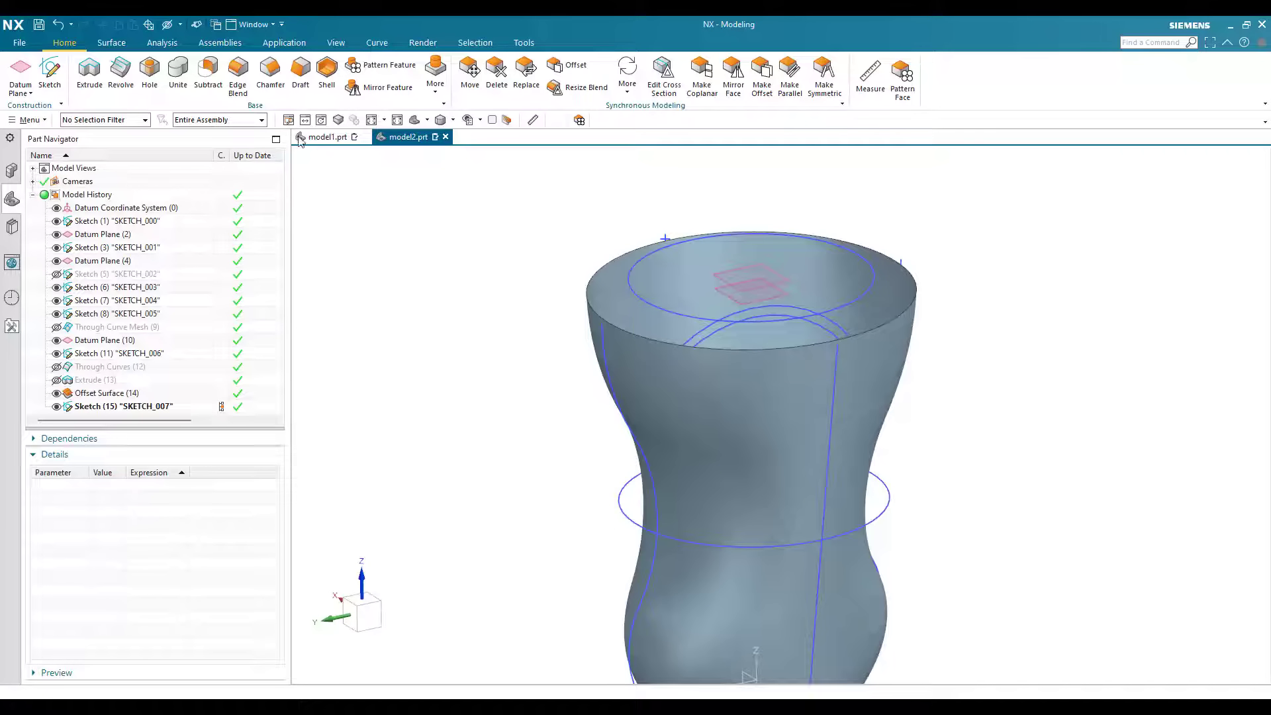
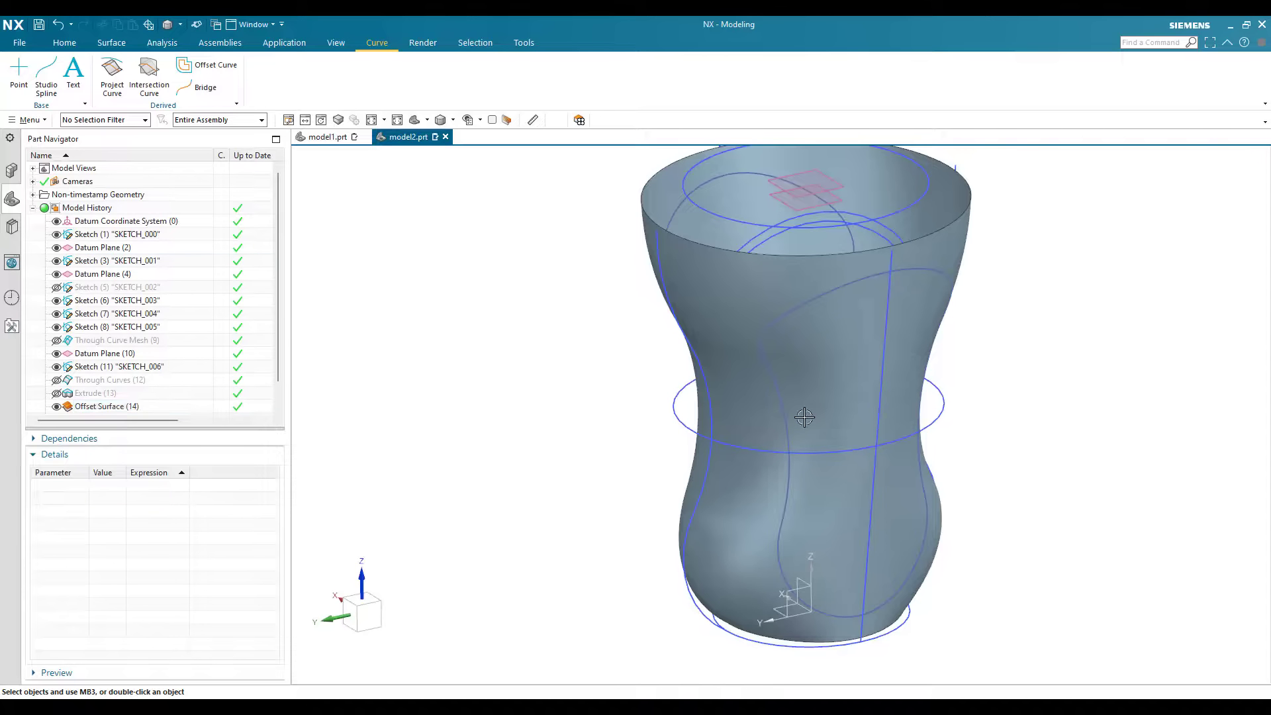
# Step: Trim the inner offset surface to the area inside the projected curve and redisplay the outer curve mesh surface
pyautogui.scroll(-1, 763, 383)
pyautogui.scroll(1, 760, 345)
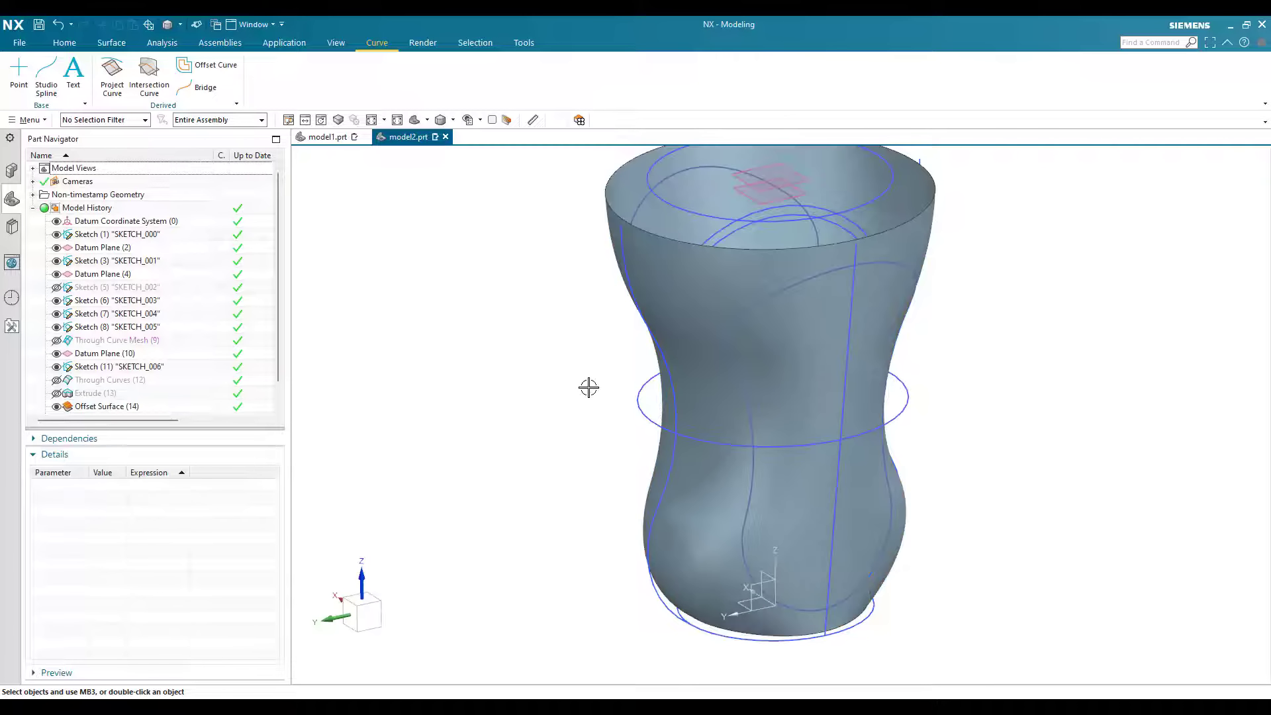
pyautogui.scroll(-3, 579, 342)
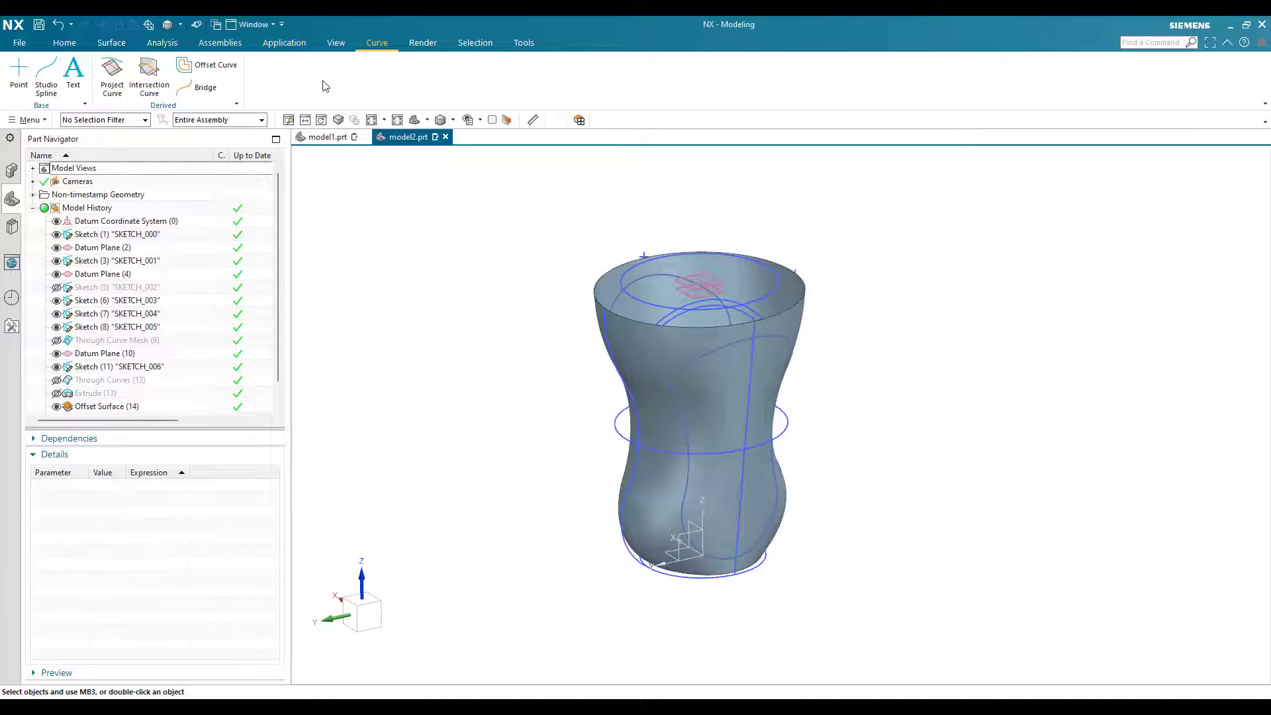
pyautogui.click(114, 44)
pyautogui.scroll(2, 647, 438)
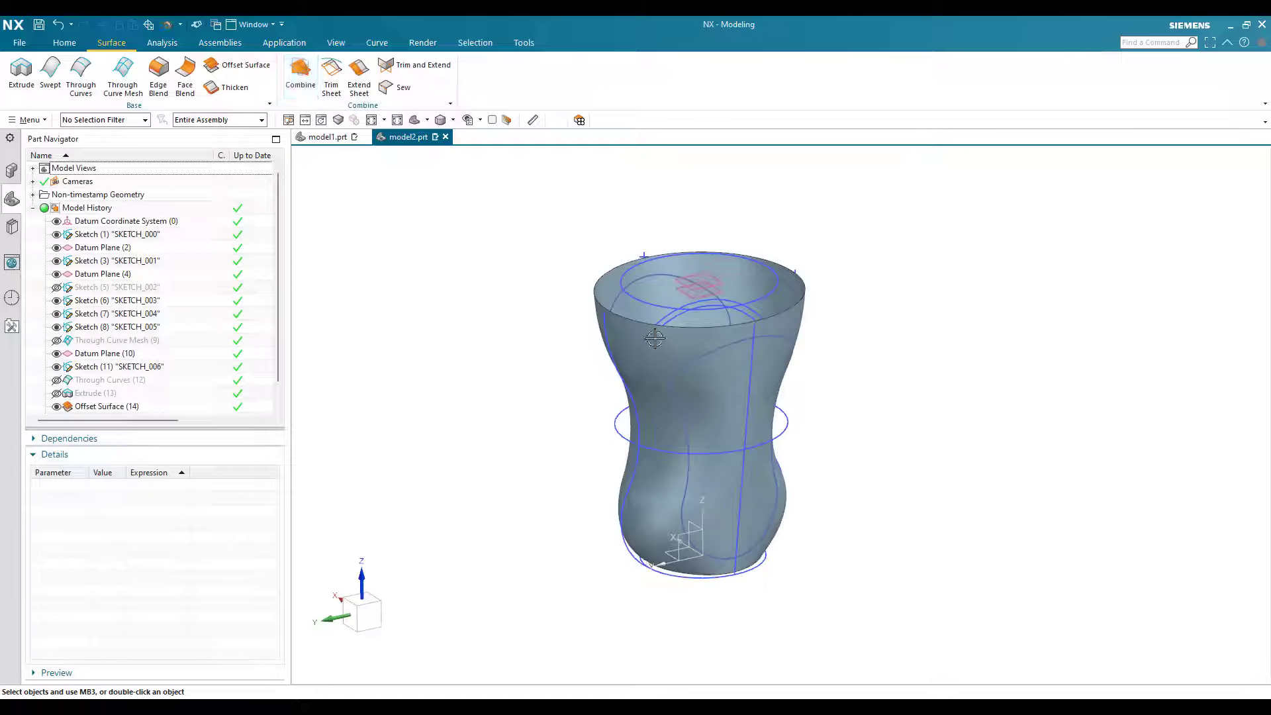
pyautogui.click(656, 326)
pyautogui.click(207, 244)
pyautogui.click(191, 513)
pyautogui.hotkey('ctrl', 'z')
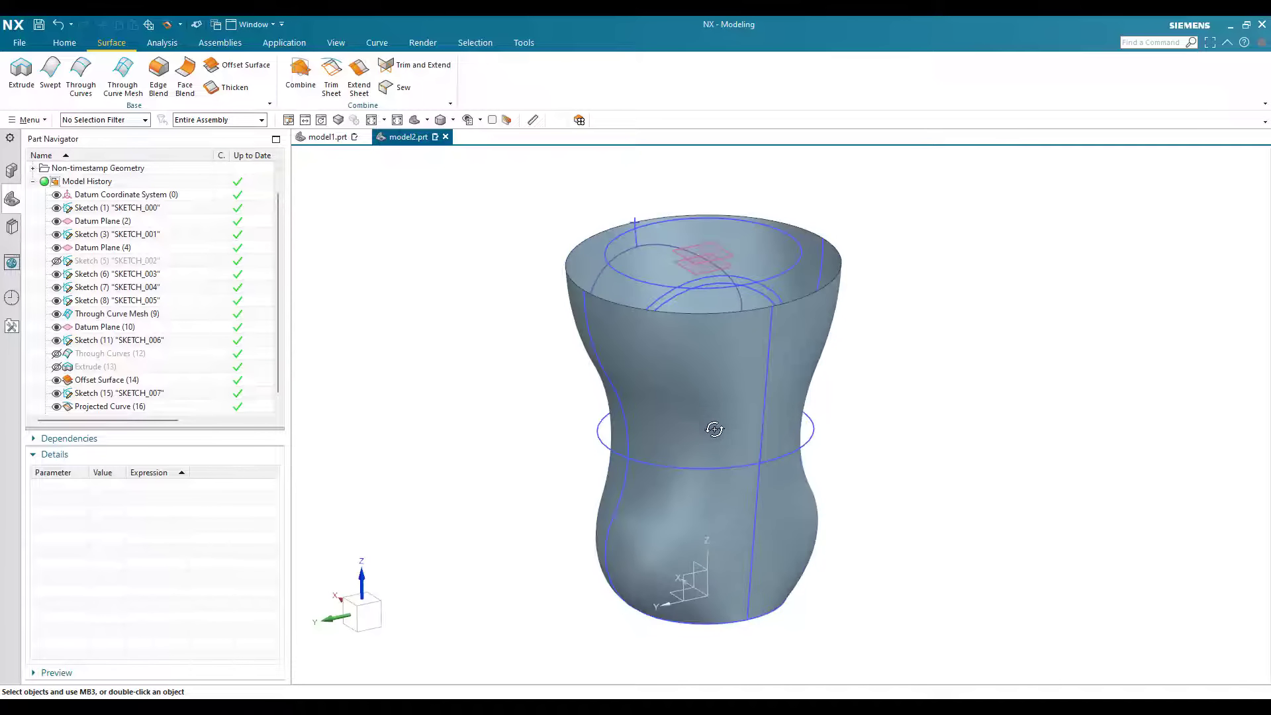
# Step: Start the Project Curve command and switch the display to wireframe to expose the side profile sketch
pyautogui.scroll(2, 712, 455)
pyautogui.moveTo(695, 440); pyautogui.dragTo(743, 247, button='middle')
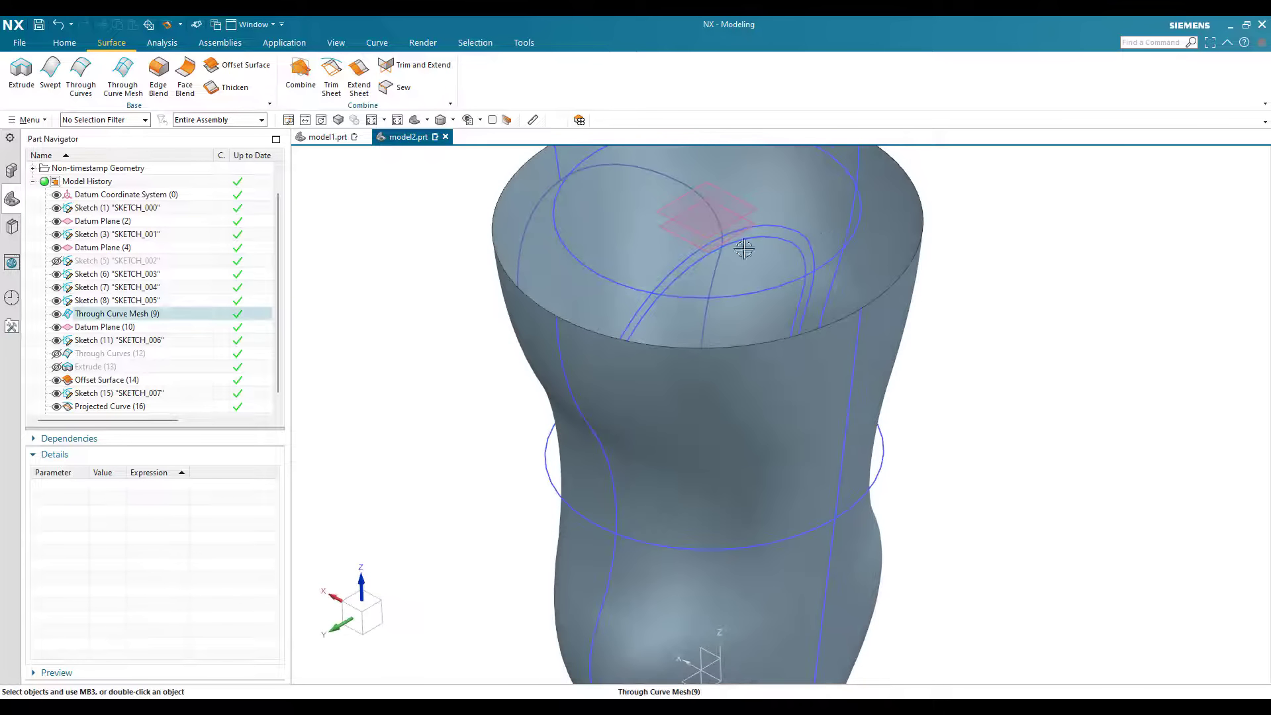
pyautogui.scroll(3, 842, 239)
pyautogui.click(842, 238)
pyautogui.click(377, 42)
pyautogui.click(112, 76)
pyautogui.scroll(-4, 890, 266)
pyautogui.click(569, 120)
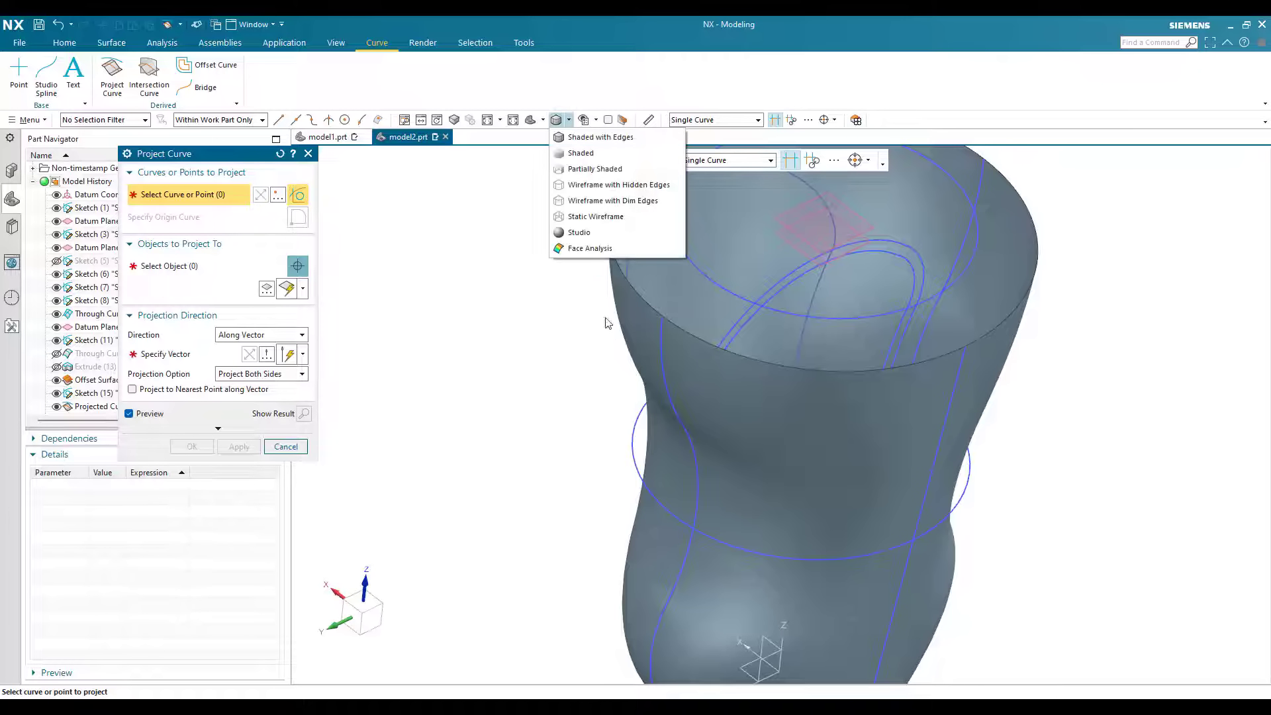
pyautogui.moveTo(588, 327); pyautogui.dragTo(659, 296, button='middle')
pyautogui.scroll(3, 659, 296)
# Step: Select the six connected arcs of the outer profile loop as the curves to project, using Single Curve selection
pyautogui.click(656, 299)
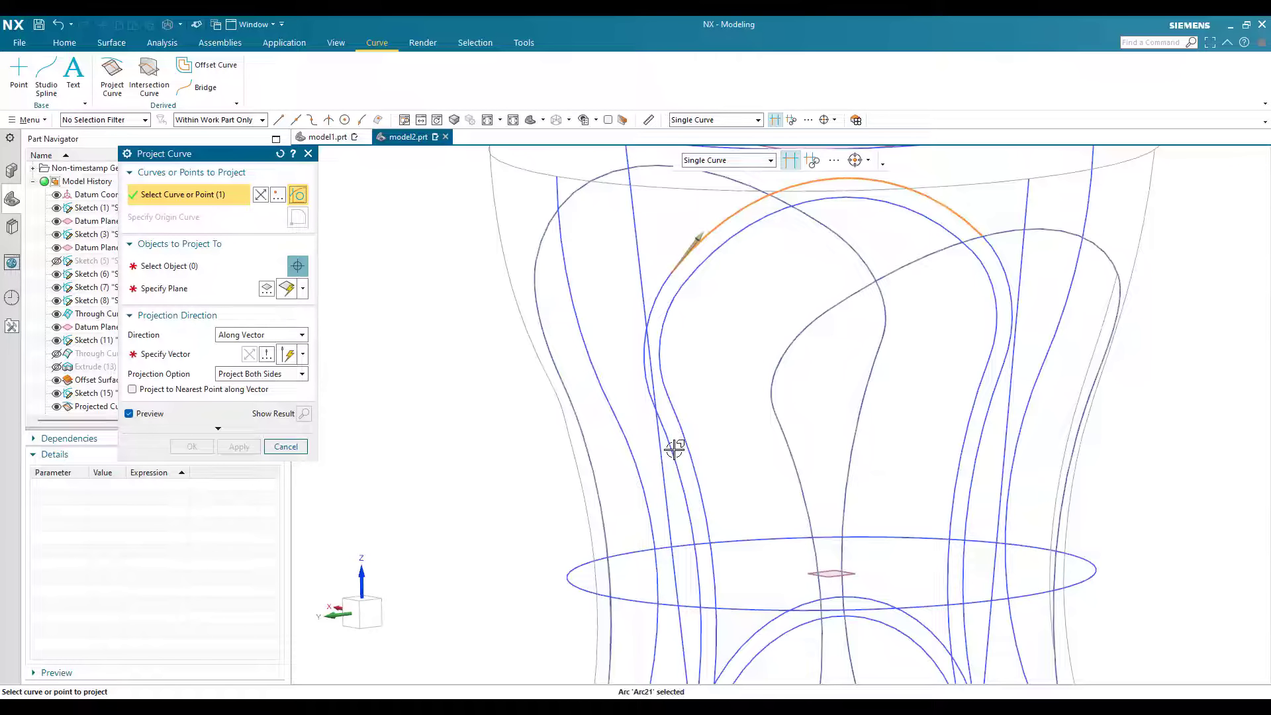
pyautogui.click(676, 263)
pyautogui.click(675, 438)
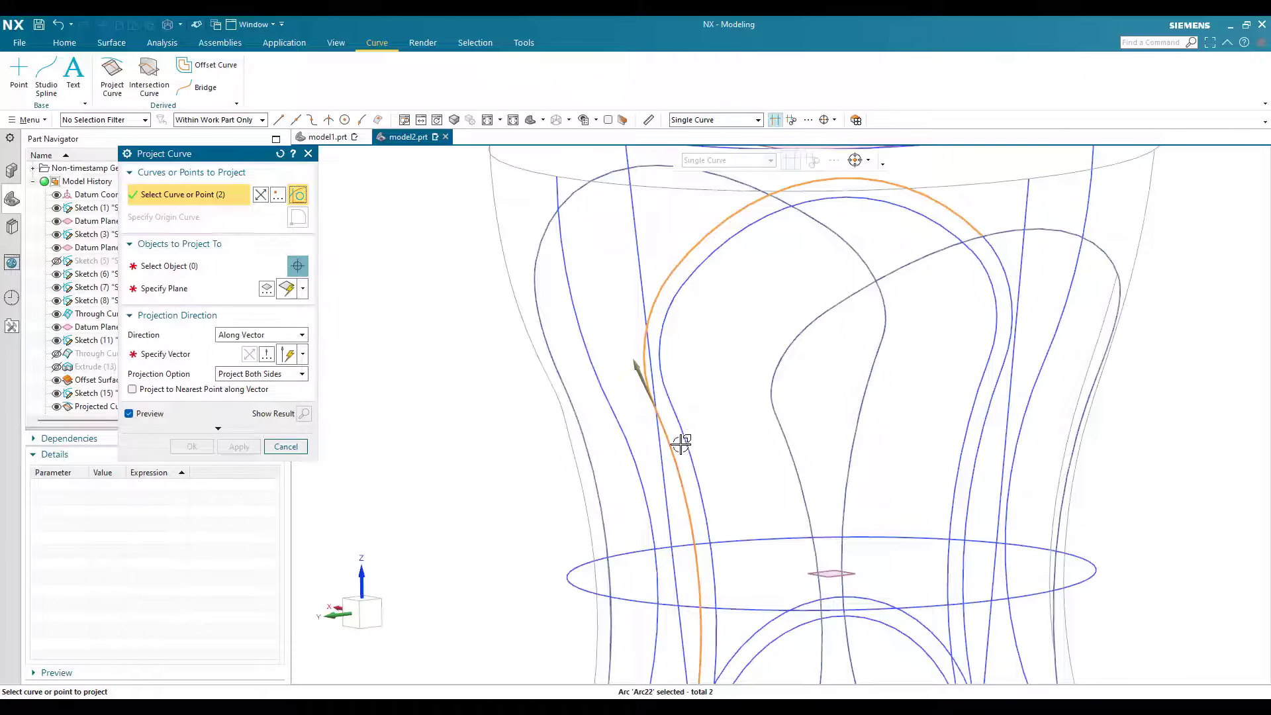
pyautogui.scroll(-4, 677, 434)
pyautogui.scroll(5, 693, 458)
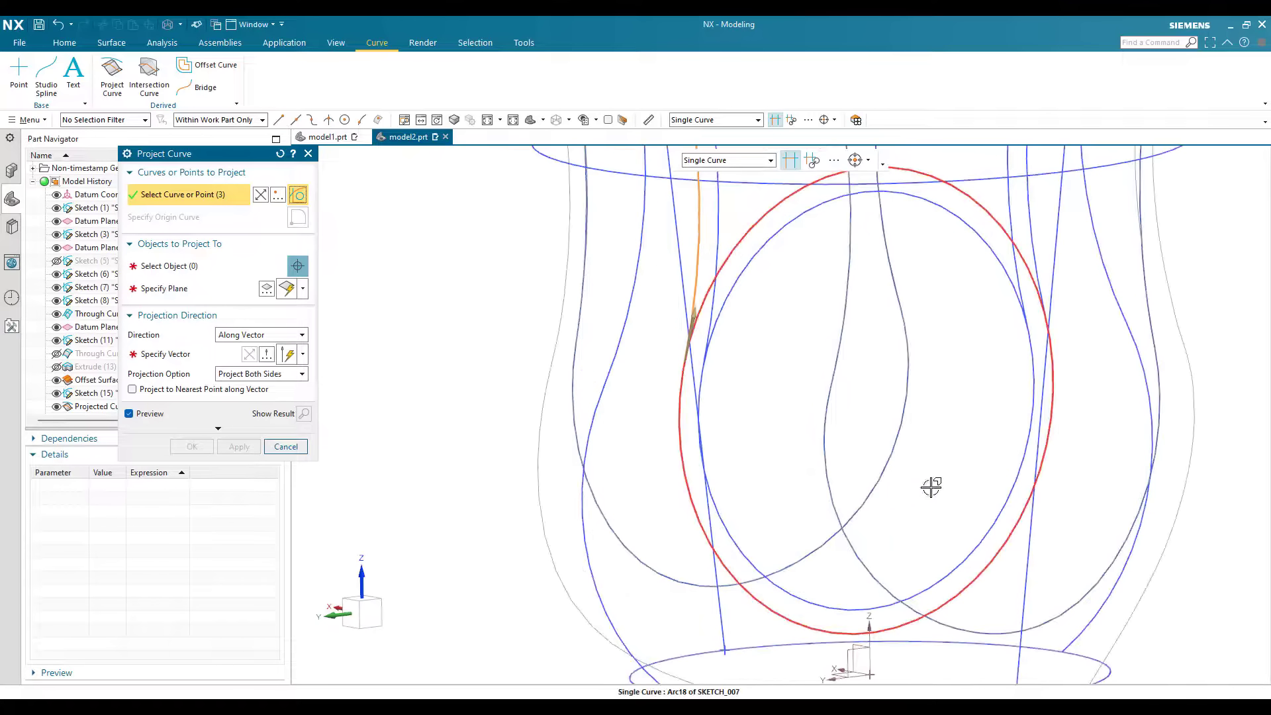
pyautogui.click(1040, 285)
pyautogui.click(1035, 255)
pyautogui.scroll(-4, 785, 511)
pyautogui.click(871, 324)
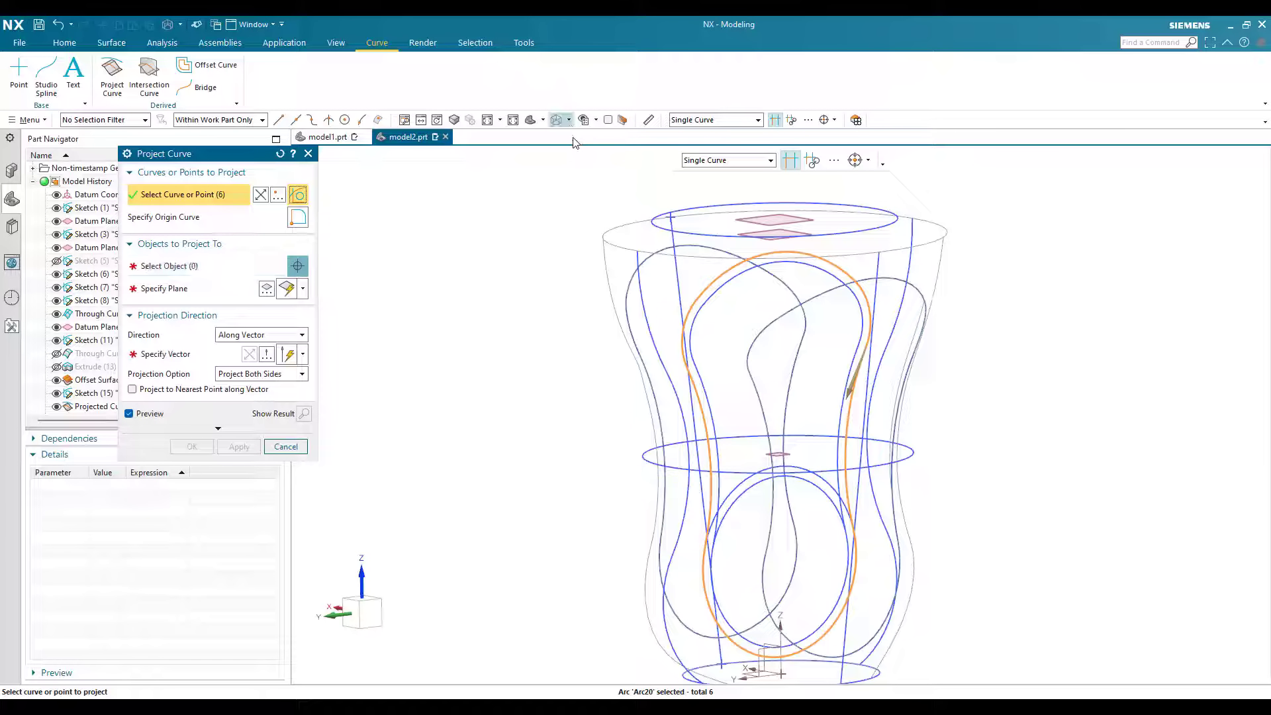
# Step: Restore the Shaded with Edges display and project the selected loop onto the outer curve mesh surface along the X-axis
pyautogui.click(568, 120)
pyautogui.click(604, 137)
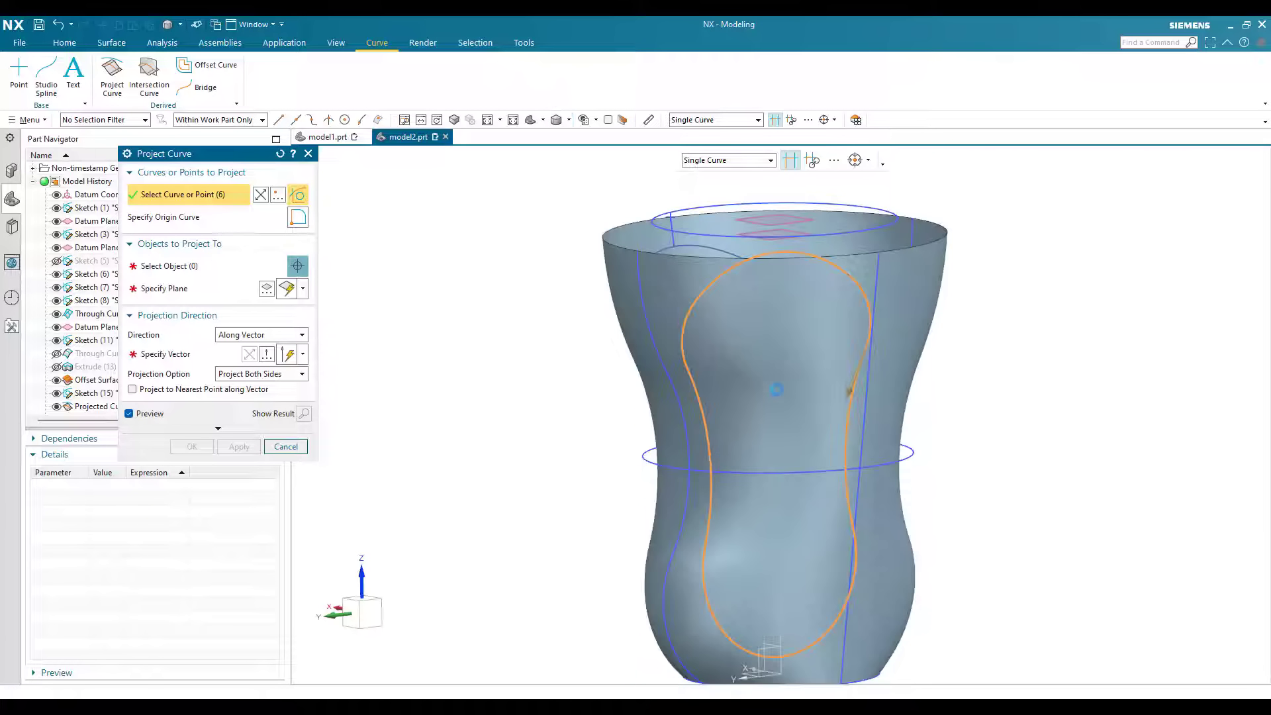
pyautogui.click(169, 266)
pyautogui.click(784, 398)
pyautogui.click(165, 354)
pyautogui.moveTo(529, 424); pyautogui.dragTo(584, 490, button='middle')
pyautogui.click(811, 429)
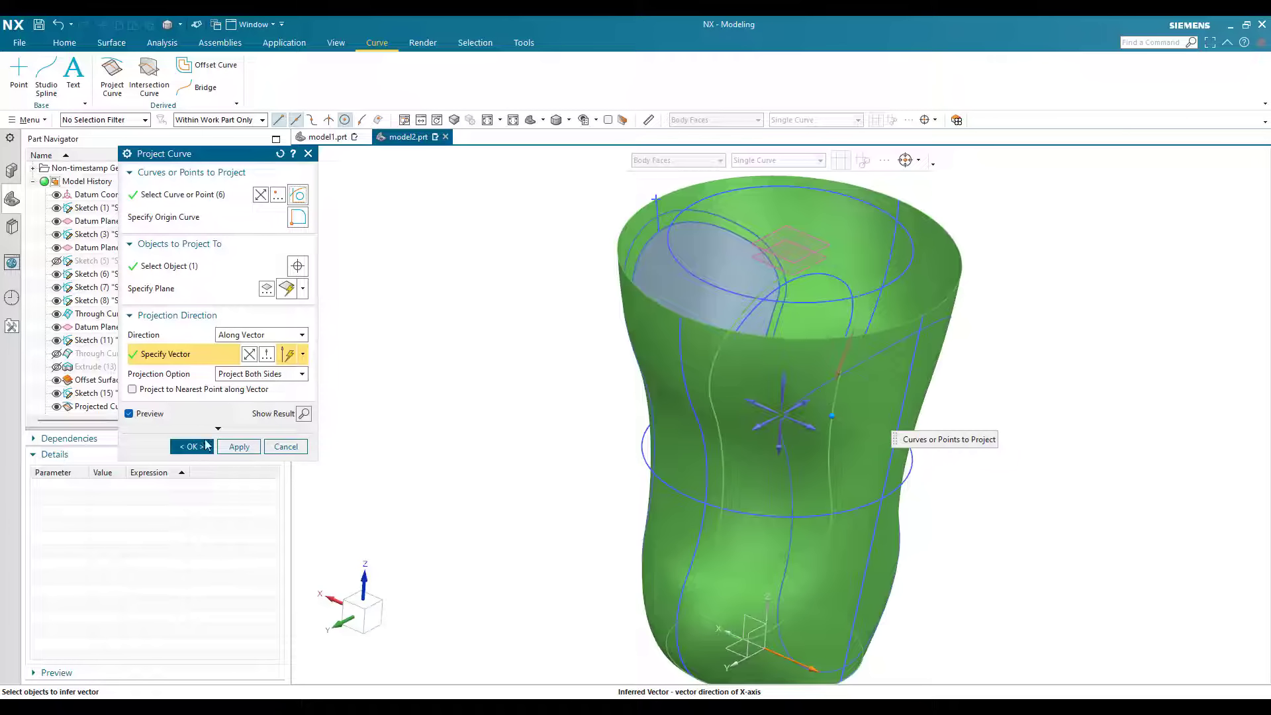
pyautogui.click(193, 452)
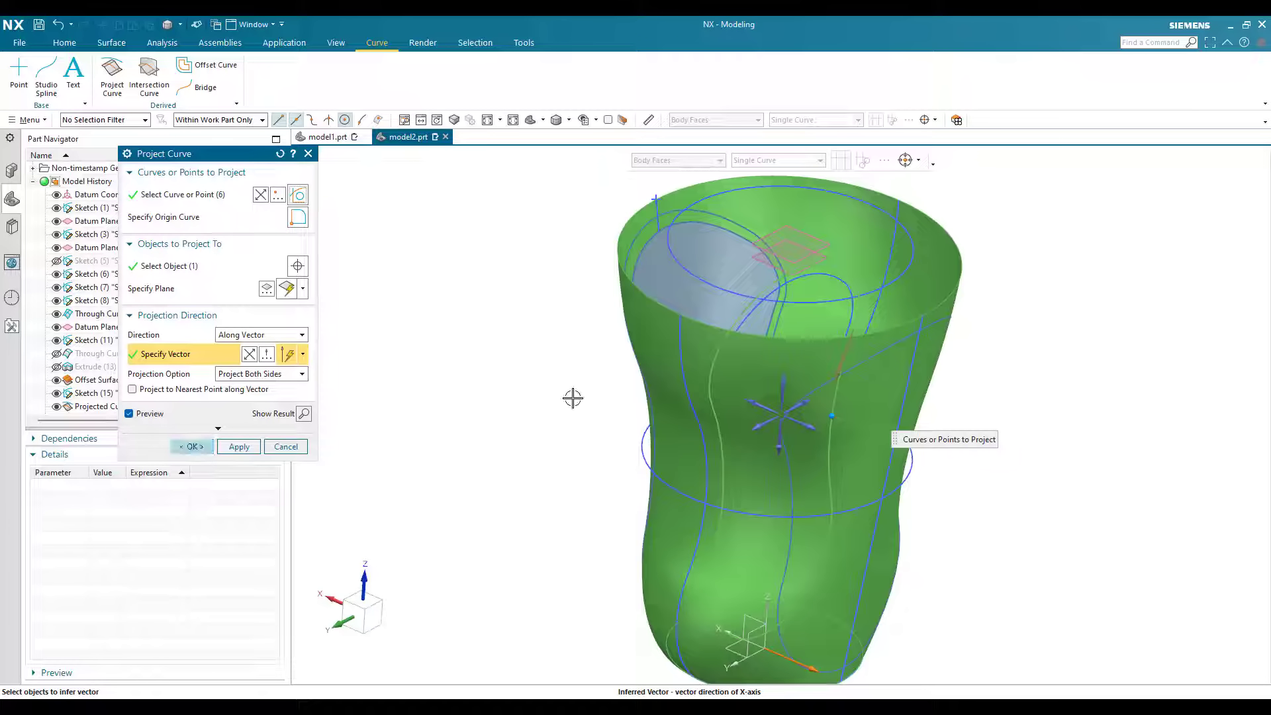
# Step: Trim the outer curve mesh surface with the newly projected outer loop, discarding the region inside it
pyautogui.moveTo(555, 353); pyautogui.dragTo(498, 400, button='middle')
pyautogui.scroll(-2, 498, 401)
pyautogui.scroll(2, 497, 400)
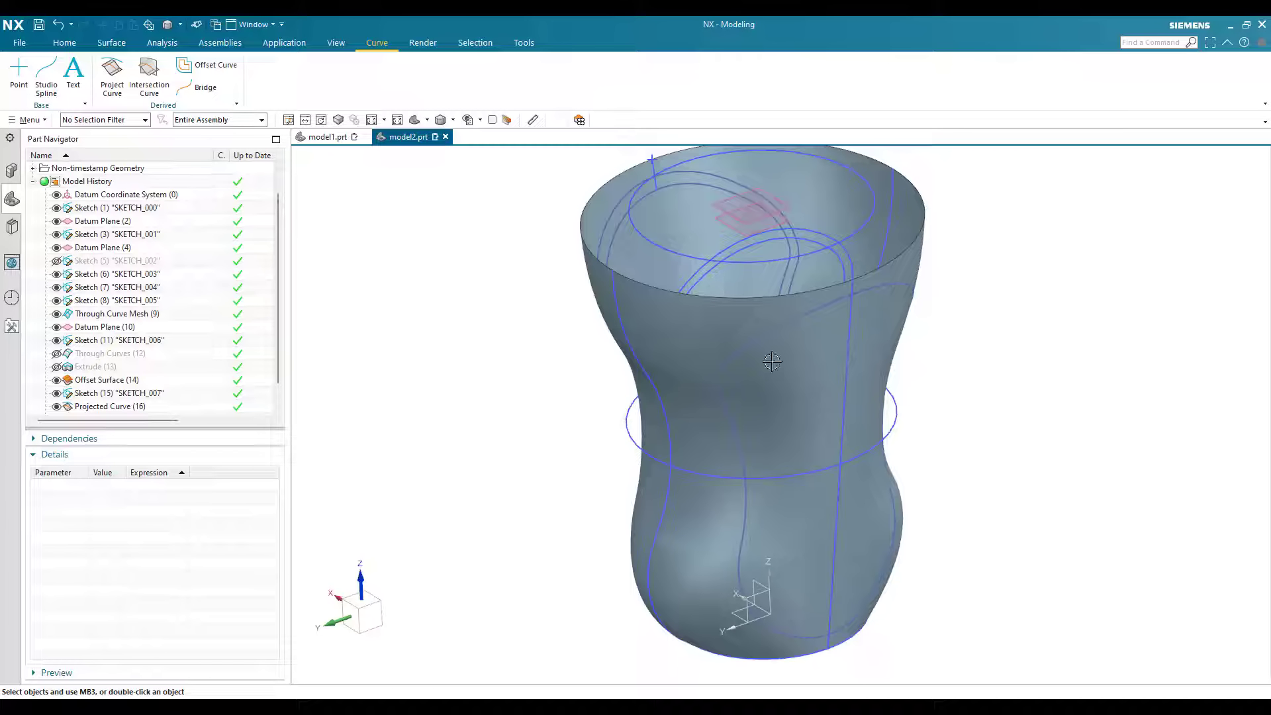
pyautogui.click(681, 252)
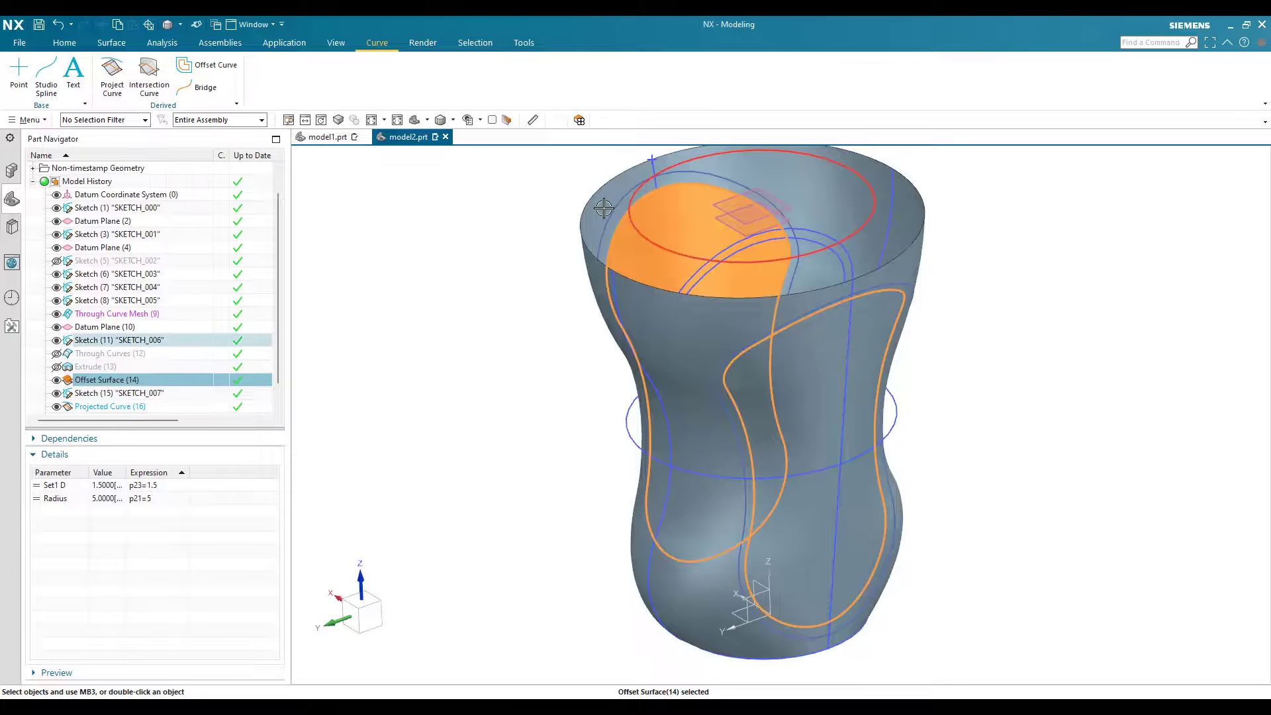
pyautogui.press('Escape')
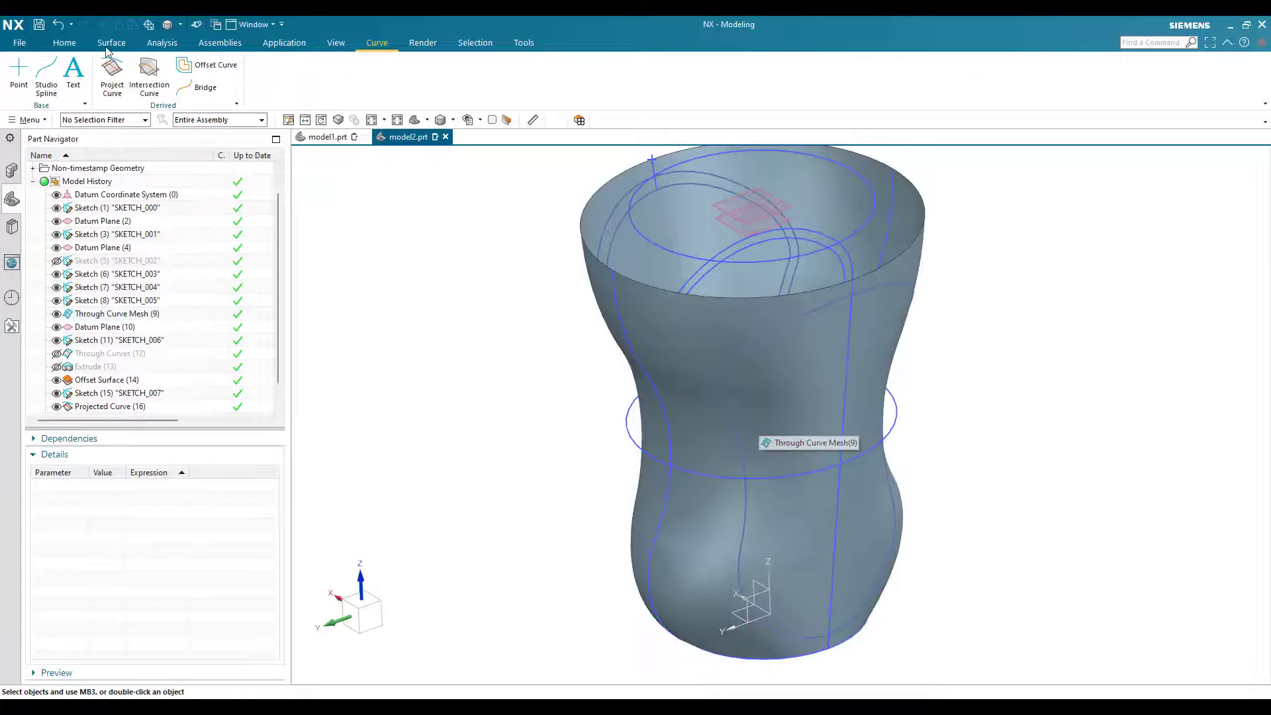
pyautogui.click(111, 43)
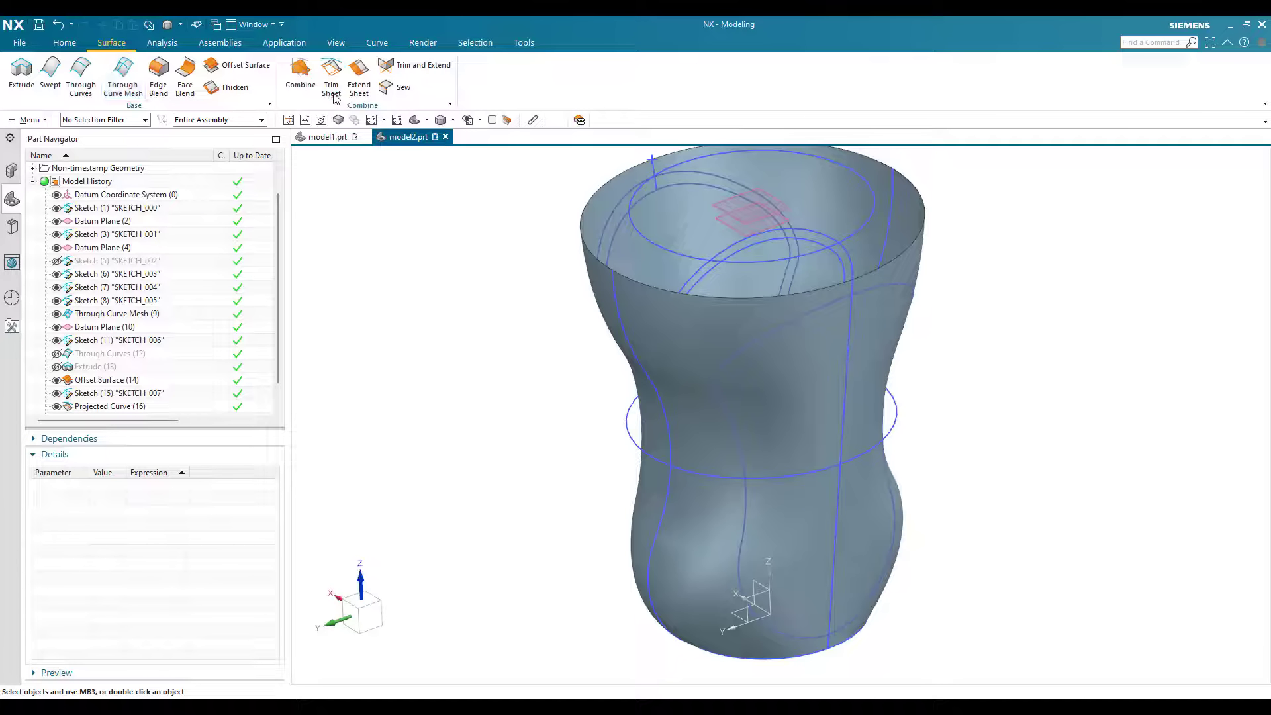
pyautogui.click(332, 91)
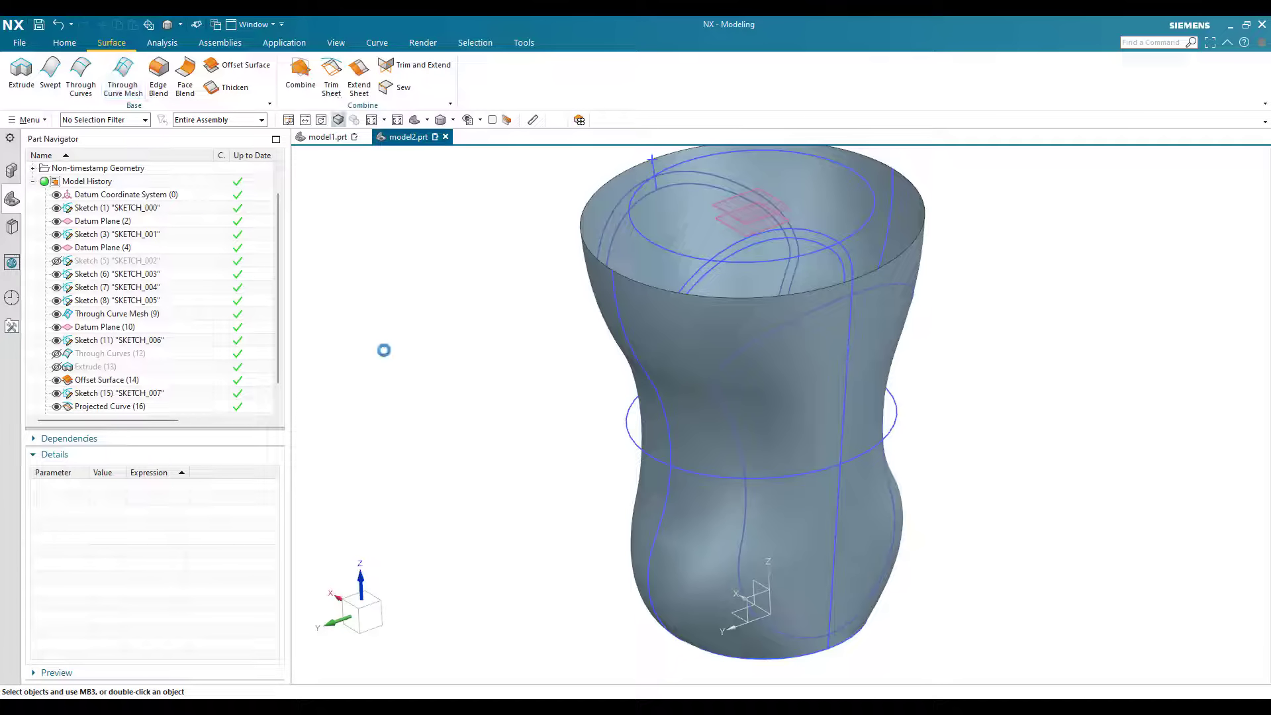
pyautogui.click(697, 340)
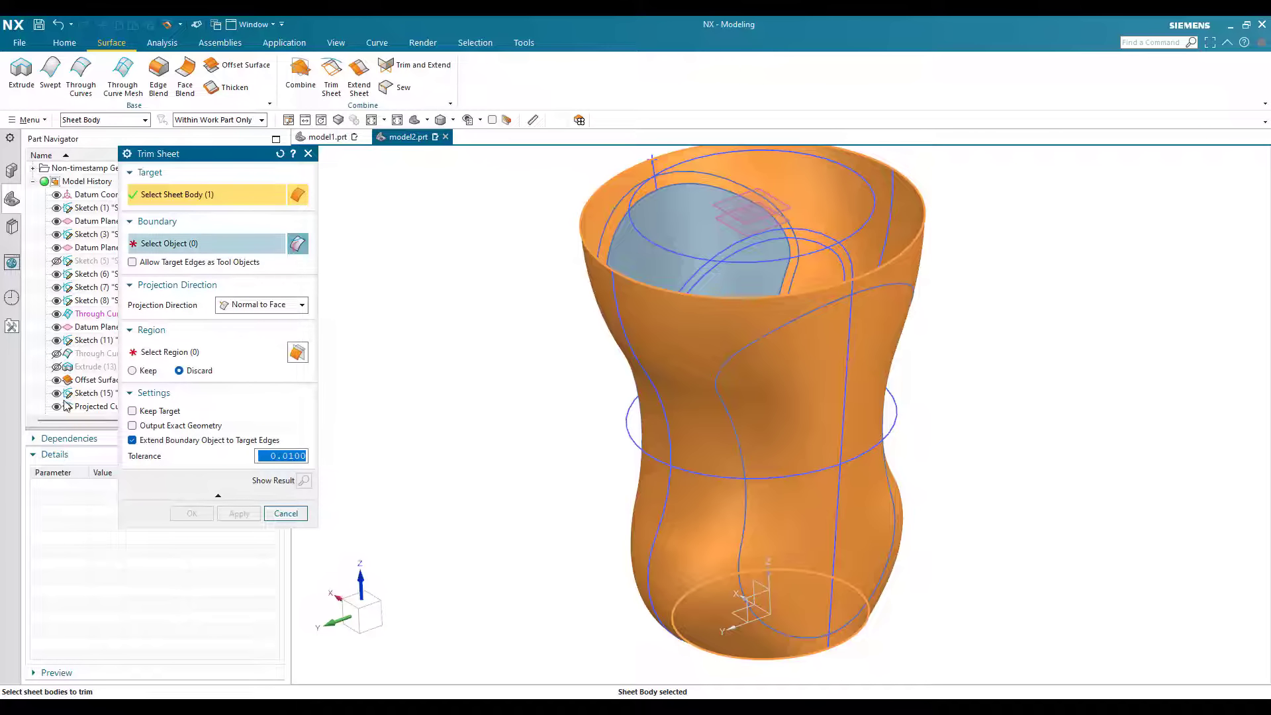
pyautogui.click(745, 456)
pyautogui.click(170, 352)
pyautogui.click(794, 423)
pyautogui.click(192, 514)
# Step: Hide all sketches, curves and datums so only the sheet bodies are displayed
pyautogui.scroll(-2, 695, 365)
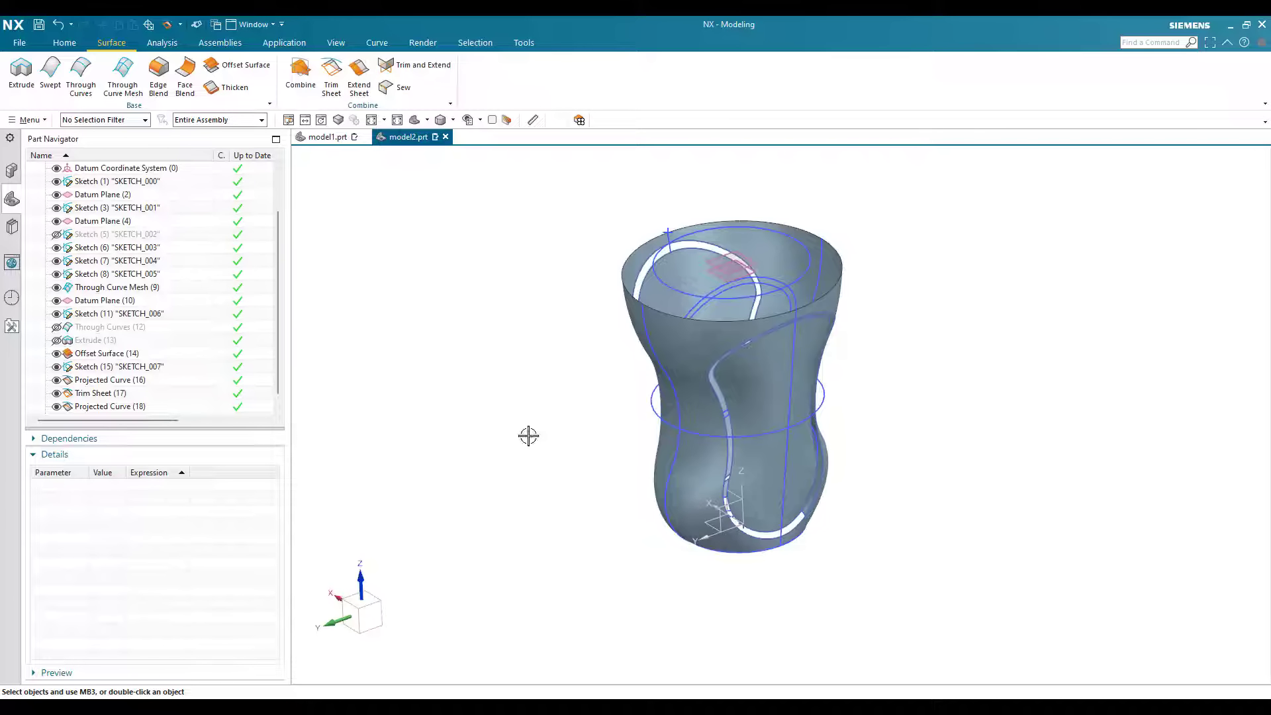
pyautogui.hotkey('ctrl', 'w')
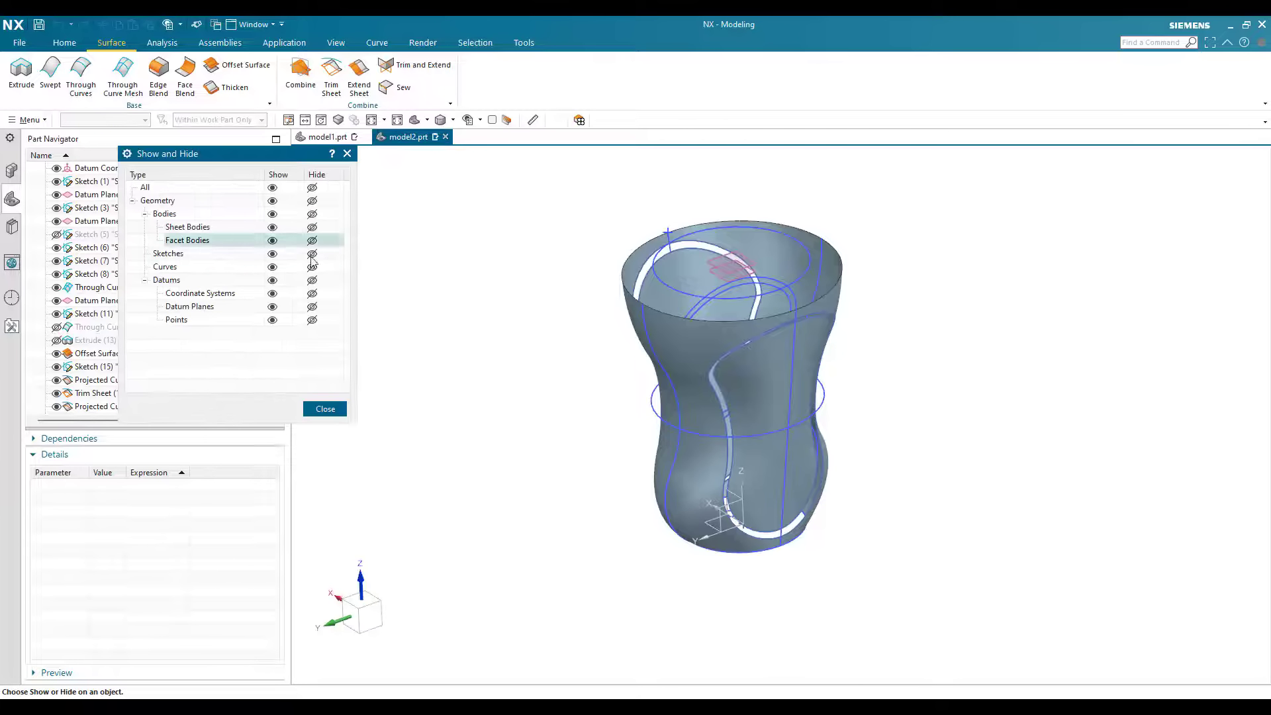
pyautogui.click(311, 253)
pyautogui.click(312, 267)
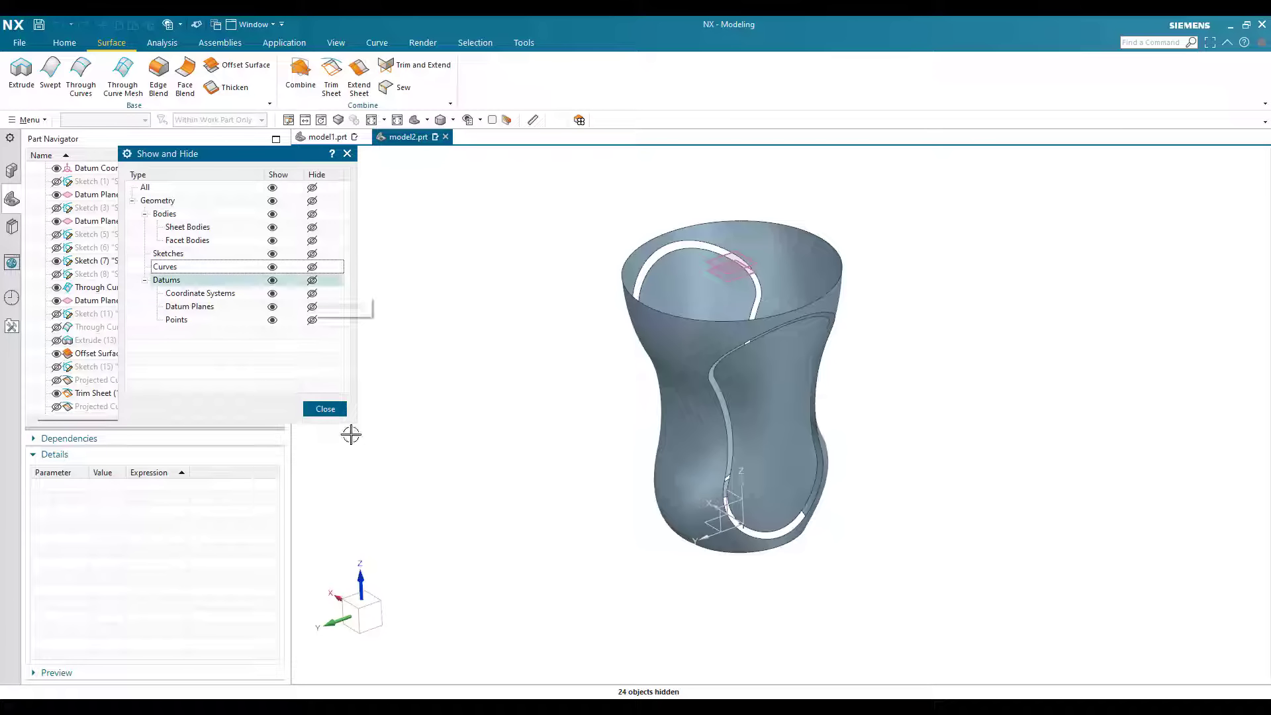
pyautogui.click(312, 280)
pyautogui.press('Escape')
# Step: Start a Through Curves surface and select the gap's outer edge on the trimmed outer sheet as the first section, using Tangent Curves
pyautogui.scroll(3, 774, 454)
pyautogui.moveTo(809, 478); pyautogui.dragTo(768, 486, button='middle')
pyautogui.scroll(4, 768, 483)
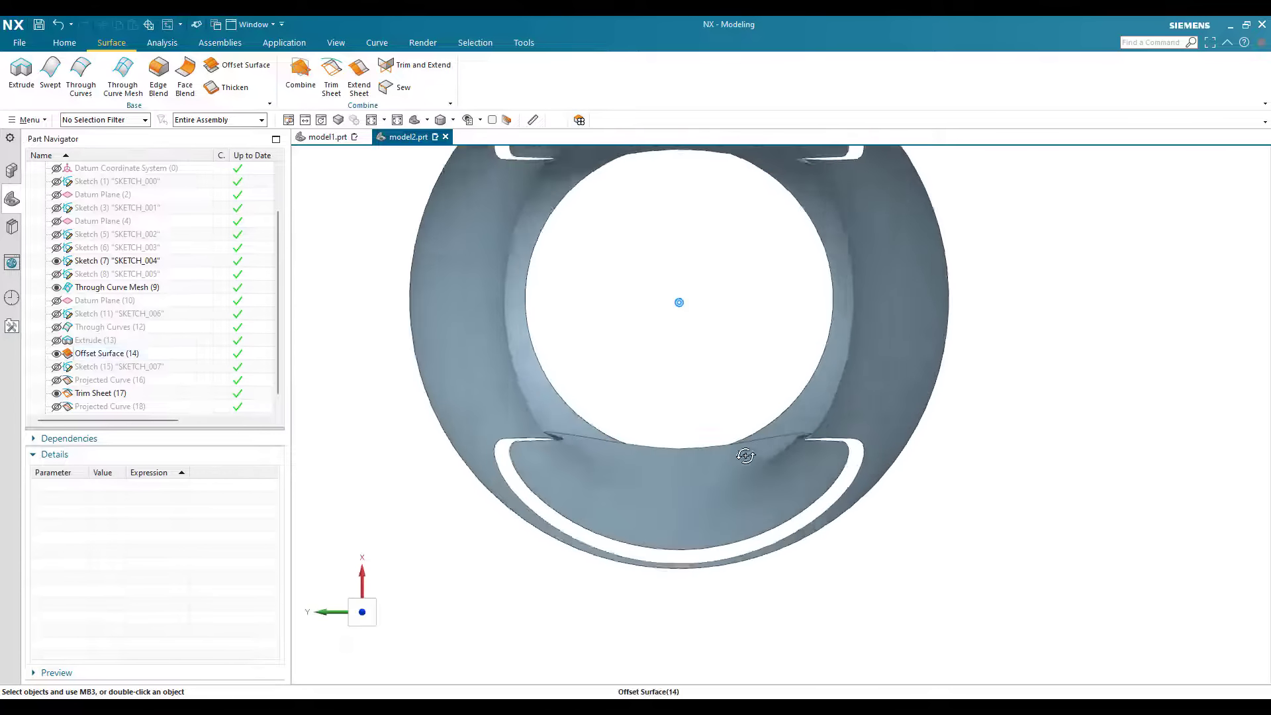
pyautogui.scroll(-3, 780, 391)
pyautogui.moveTo(632, 413); pyautogui.dragTo(608, 438, button='middle')
pyautogui.click(81, 74)
pyautogui.click(739, 161)
pyautogui.click(730, 204)
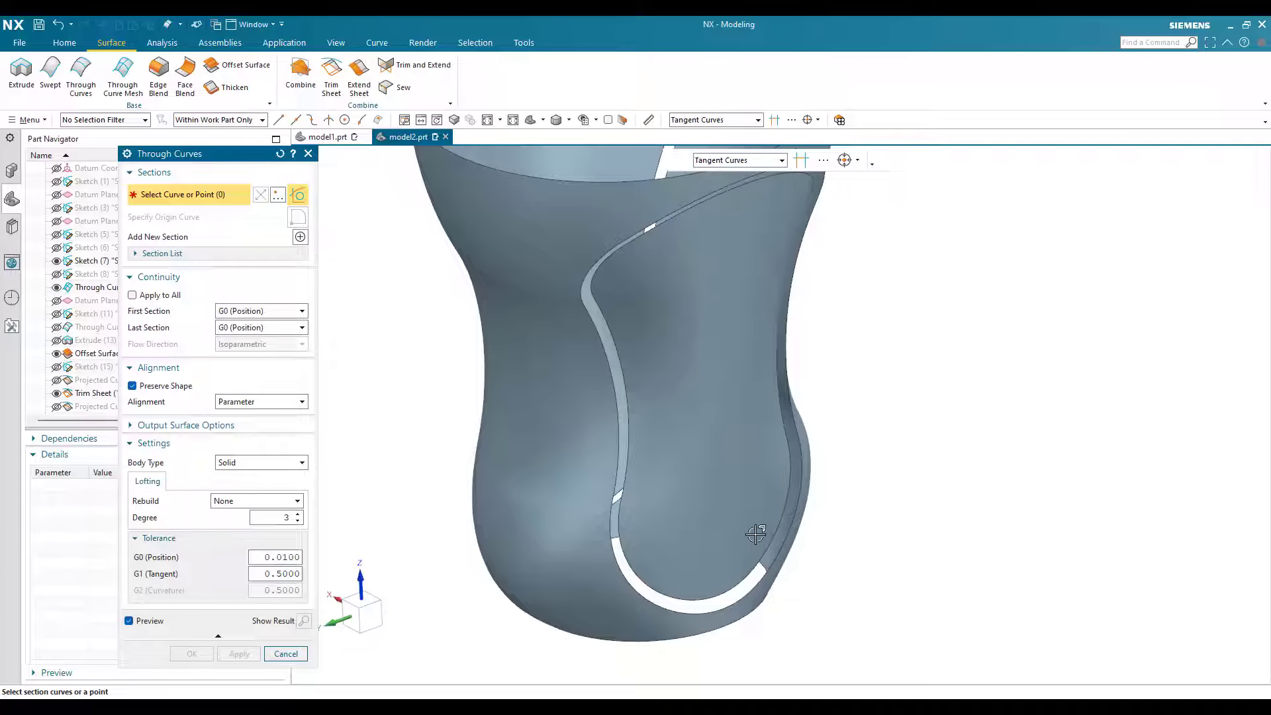
pyautogui.scroll(4, 841, 509)
pyautogui.click(843, 503)
pyautogui.scroll(-1, 713, 337)
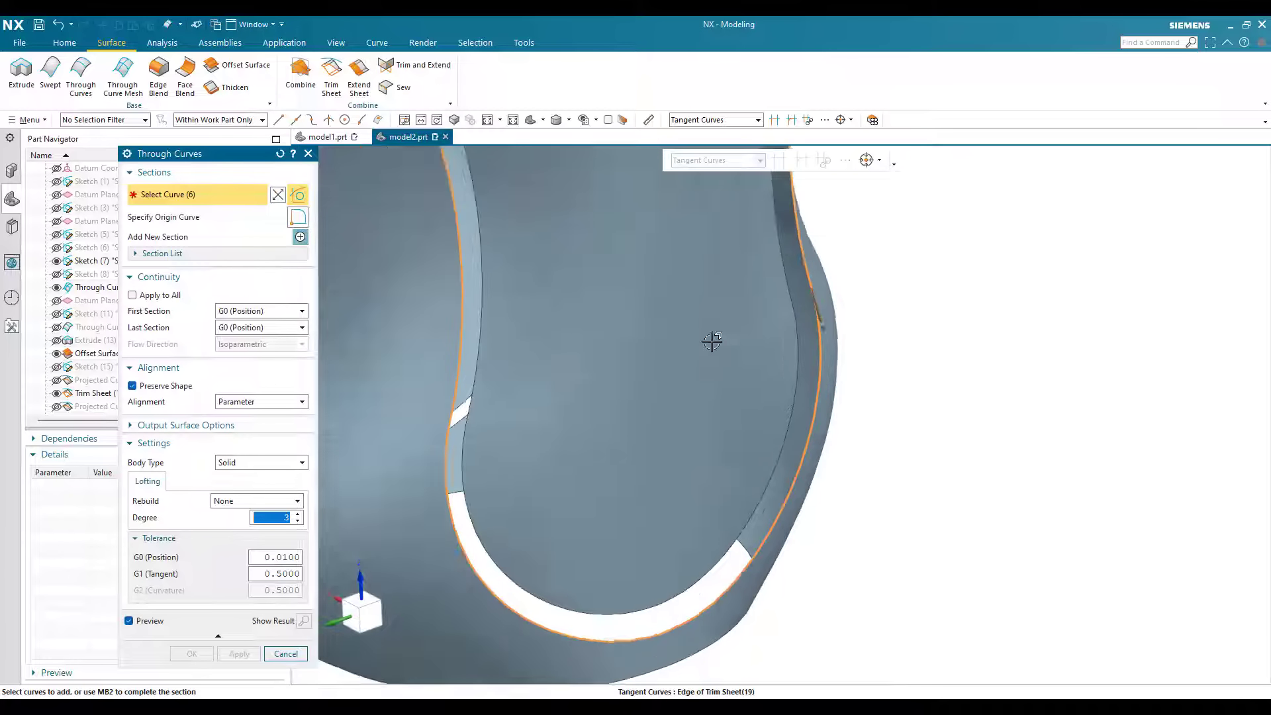
pyautogui.scroll(-2, 712, 341)
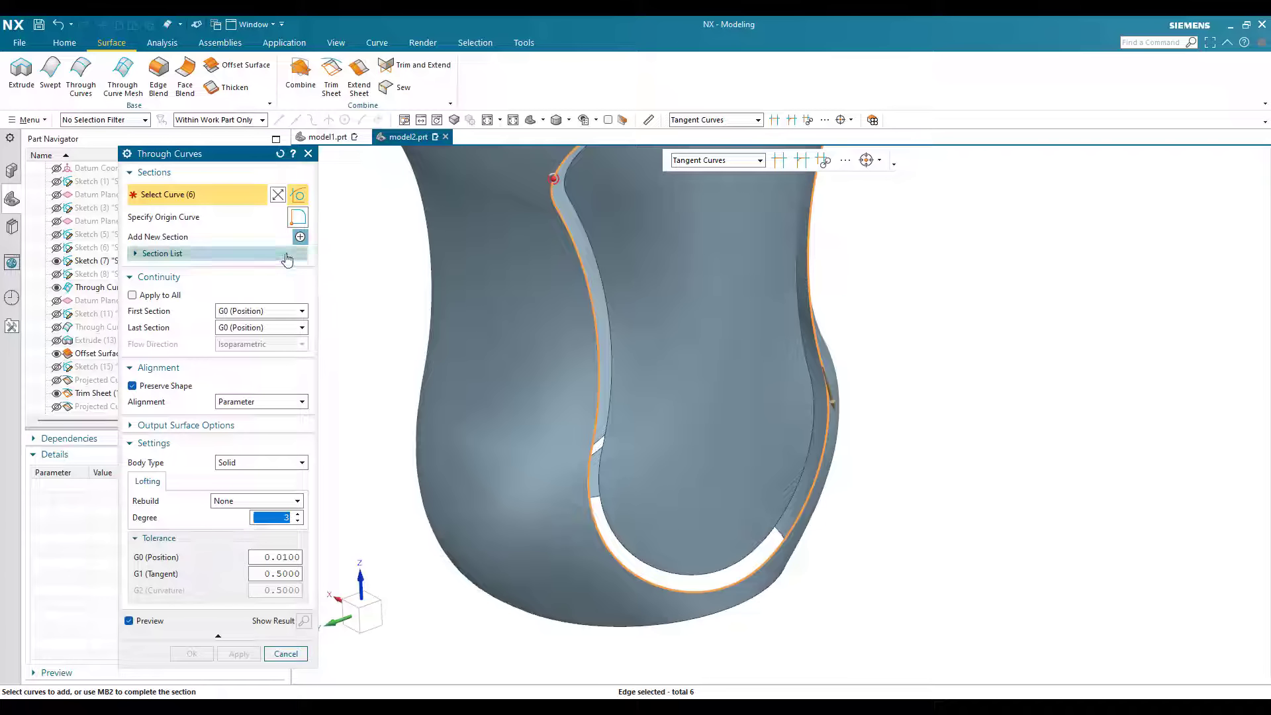
# Step: Add the recessed panel's edge as the second section and create the surface bridging the gap
pyautogui.click(300, 237)
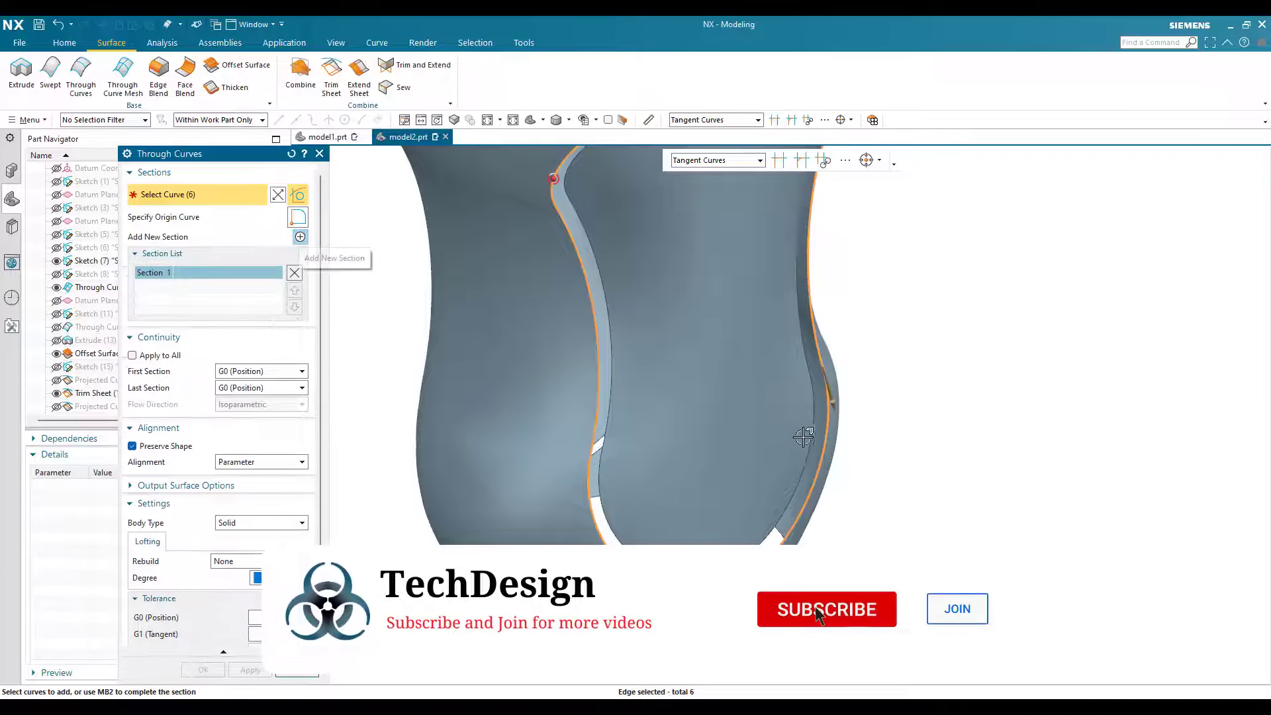
pyautogui.scroll(3, 839, 350)
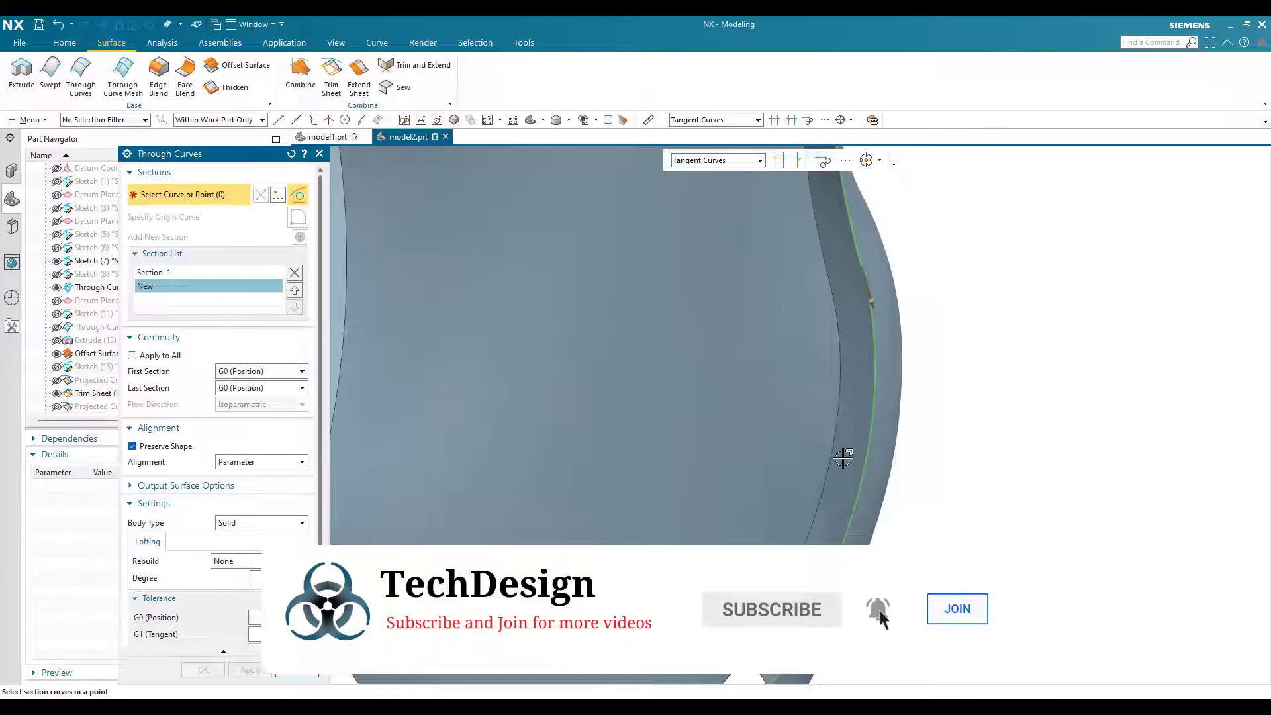
pyautogui.click(835, 457)
pyautogui.scroll(-3, 784, 511)
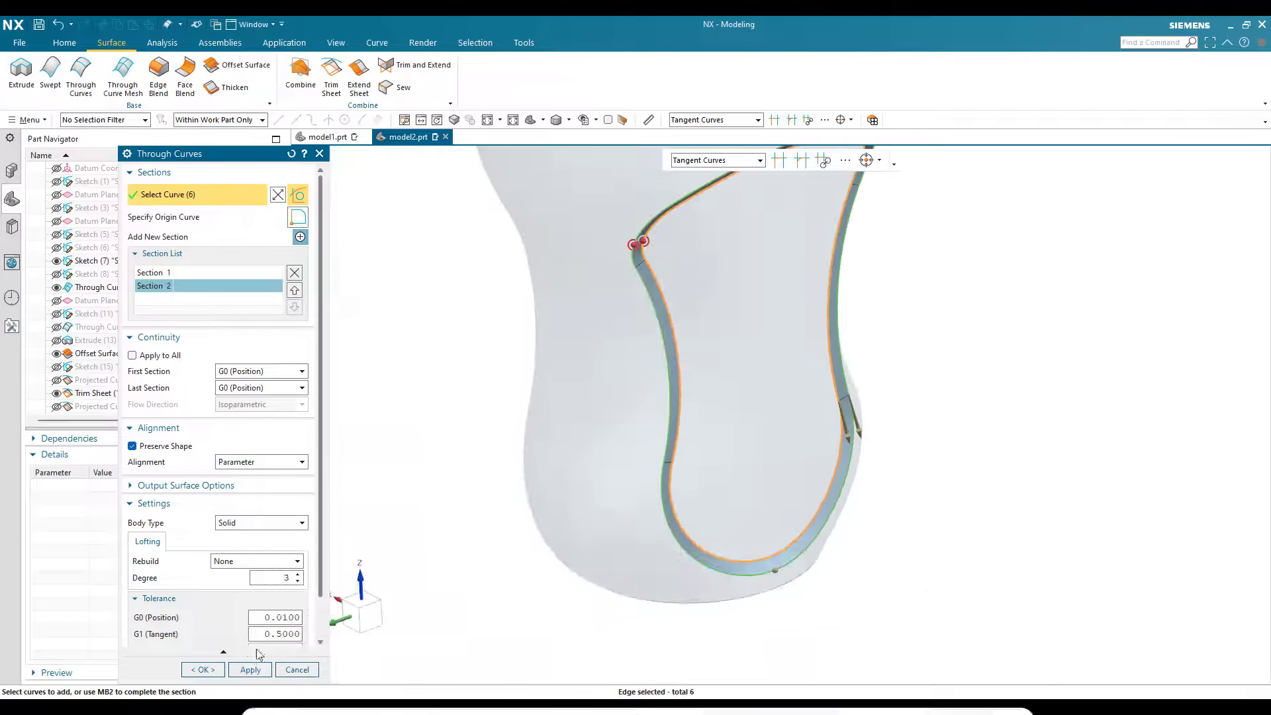
pyautogui.click(201, 670)
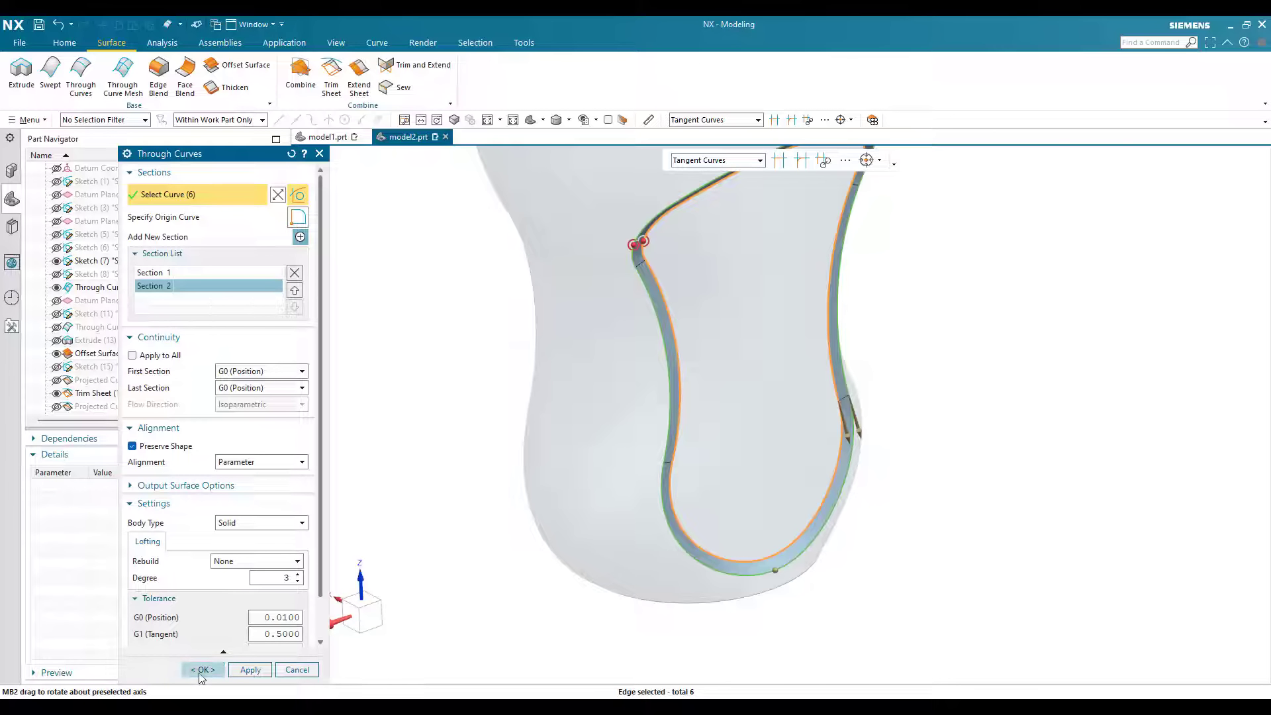
# Step: Bridge the gap around the other recessed panel with a Through Curves surface from the trimmed outer sheet's edge to the panel's edge
pyautogui.scroll(-4, 636, 489)
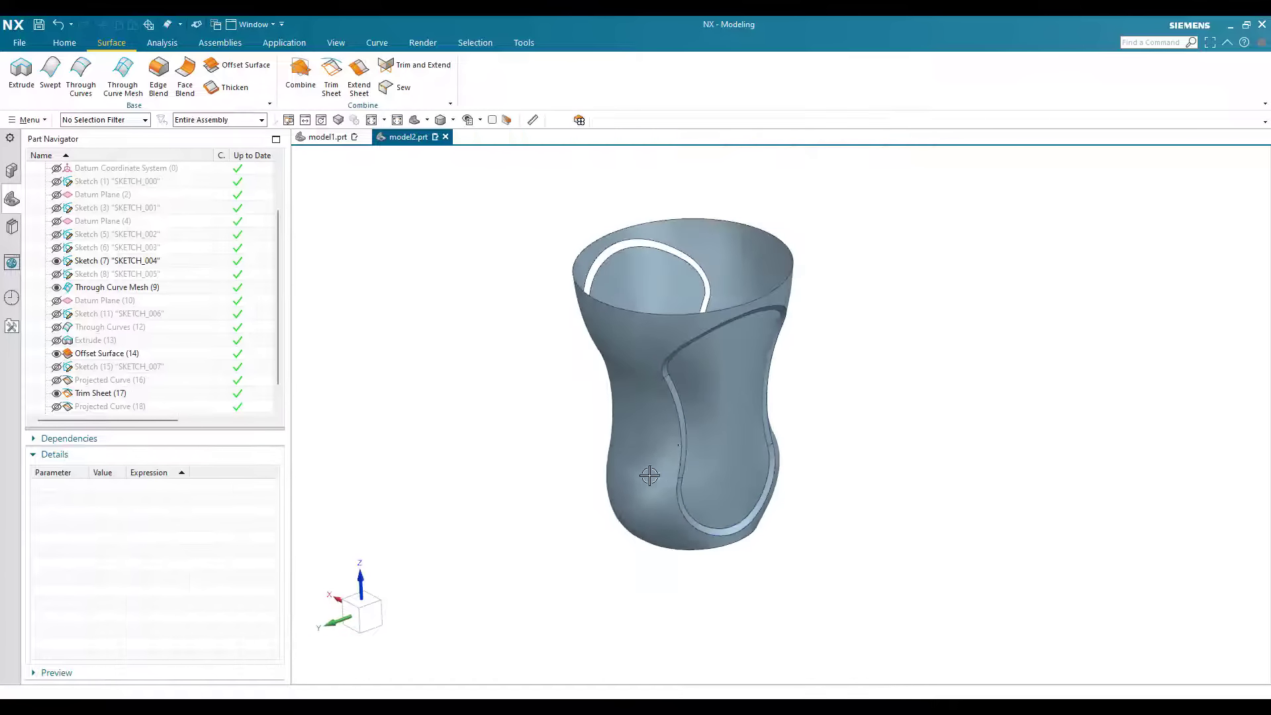
pyautogui.scroll(3, 624, 337)
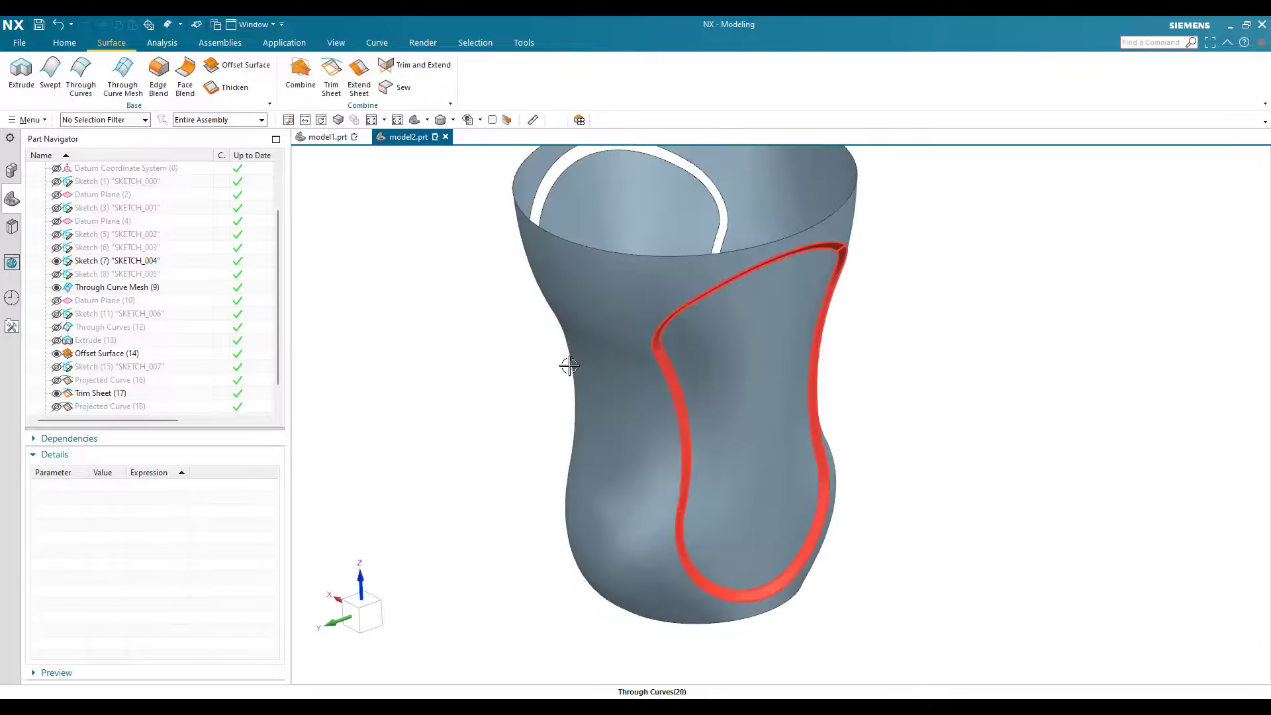
pyautogui.moveTo(695, 382); pyautogui.dragTo(225, 83, button='middle')
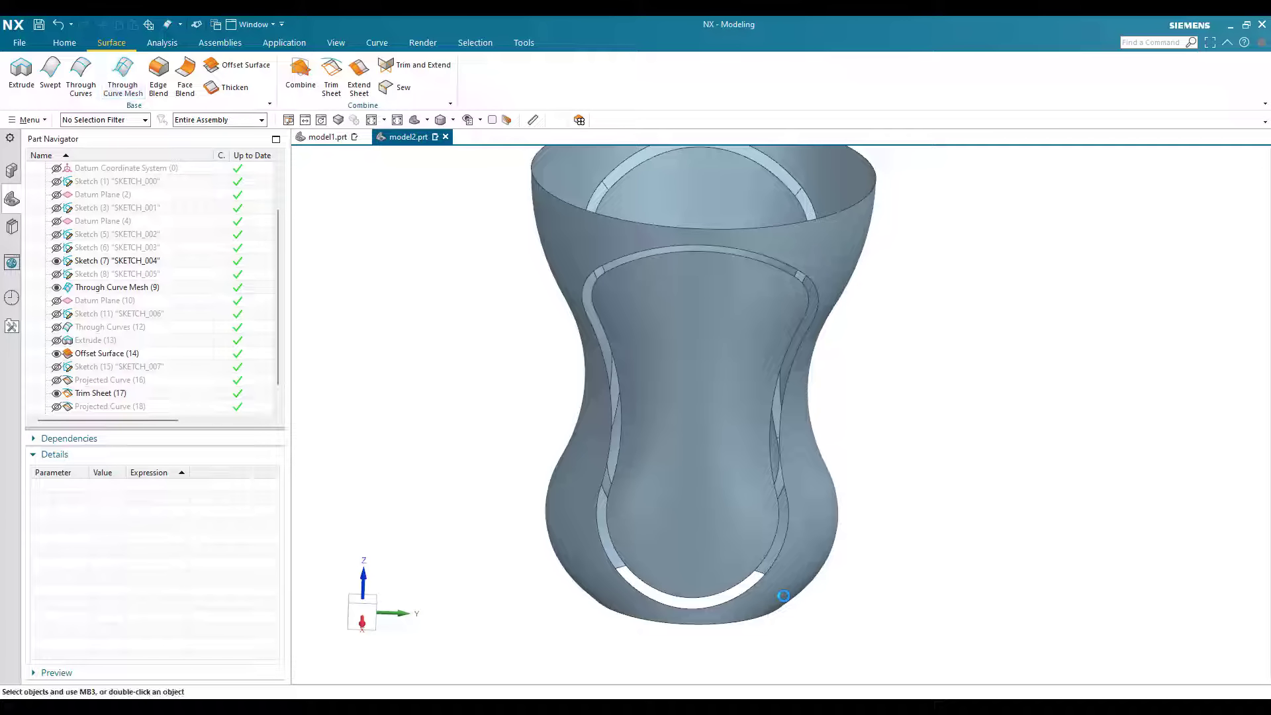
pyautogui.scroll(1, 783, 558)
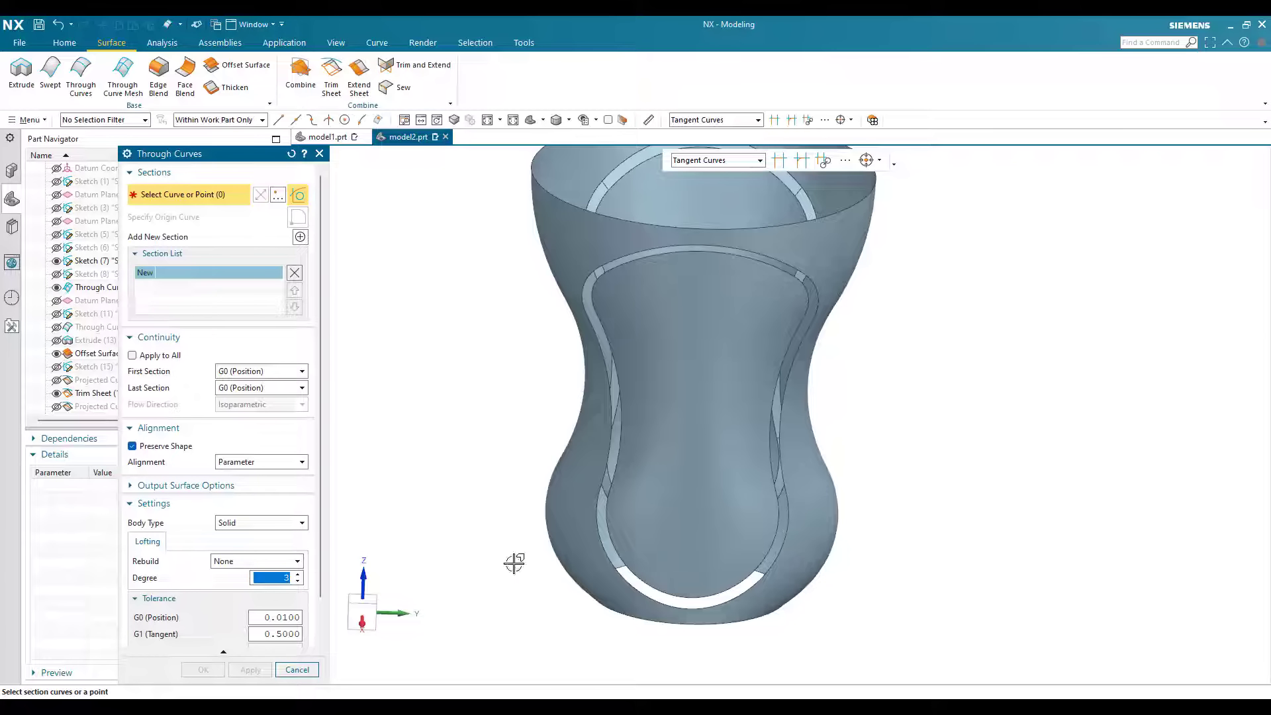
pyautogui.click(783, 537)
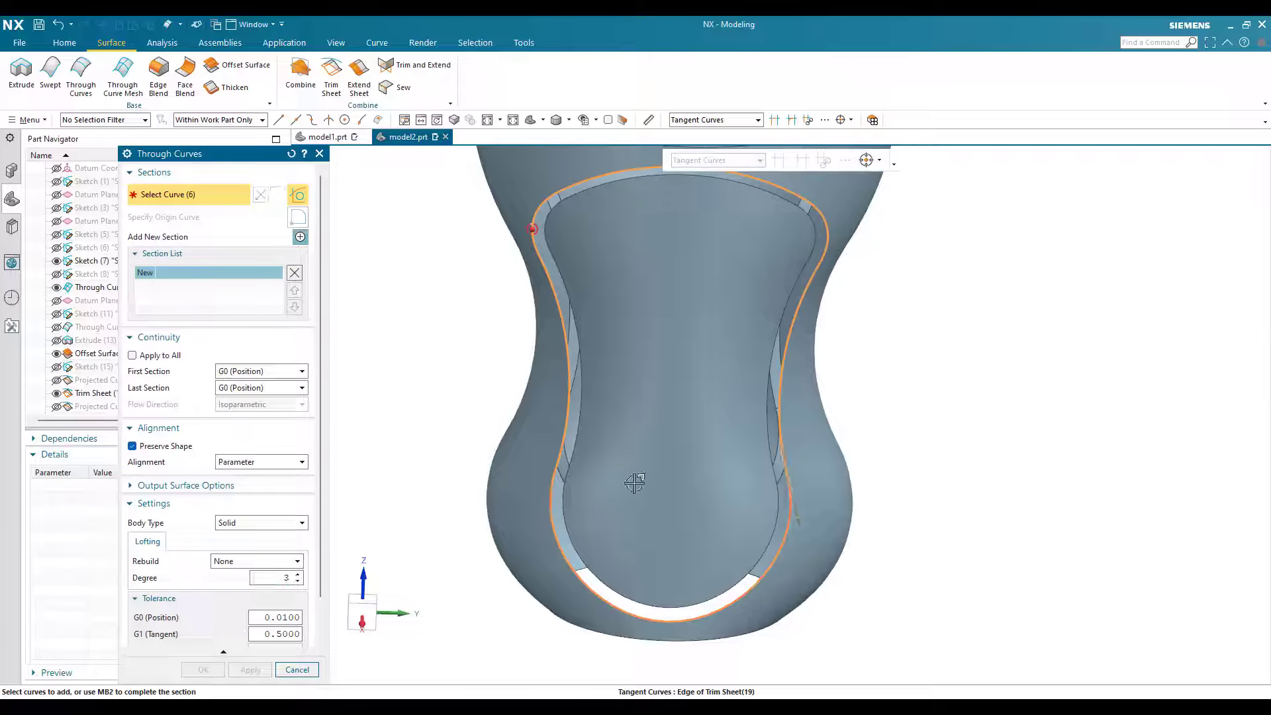
pyautogui.middleClick(778, 487)
pyautogui.click(585, 510)
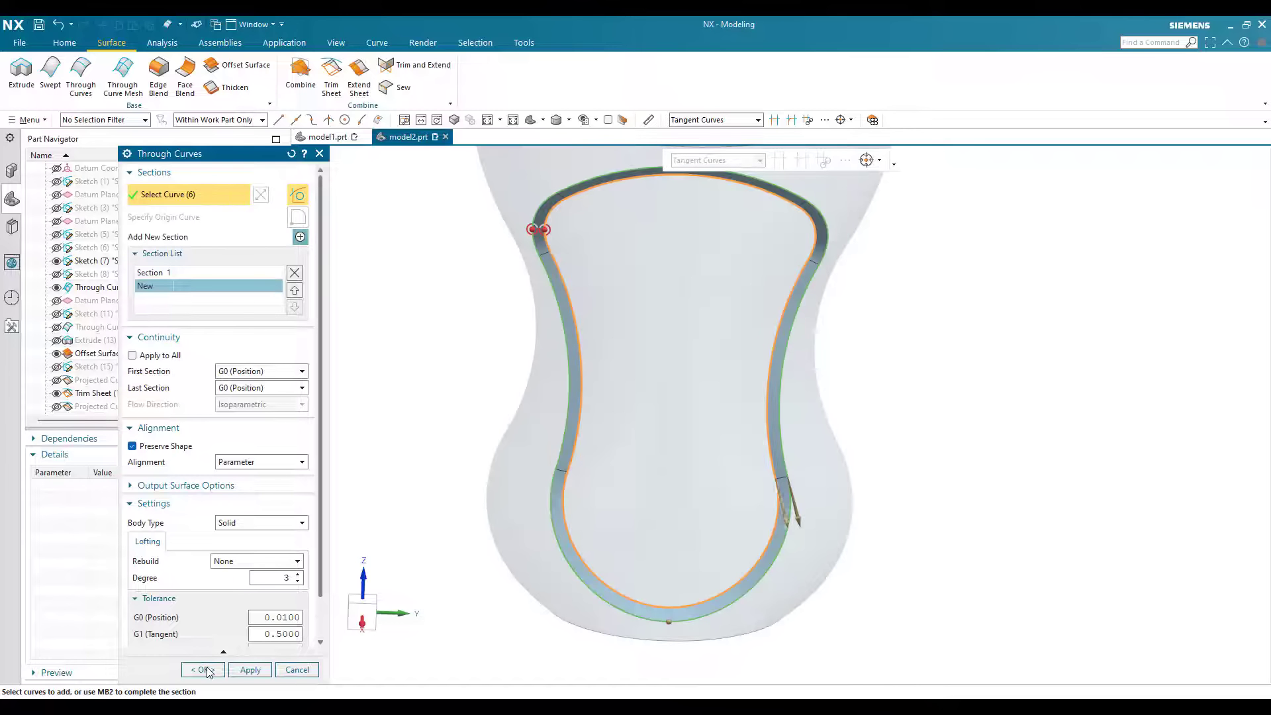
pyautogui.middleClick(856, 464)
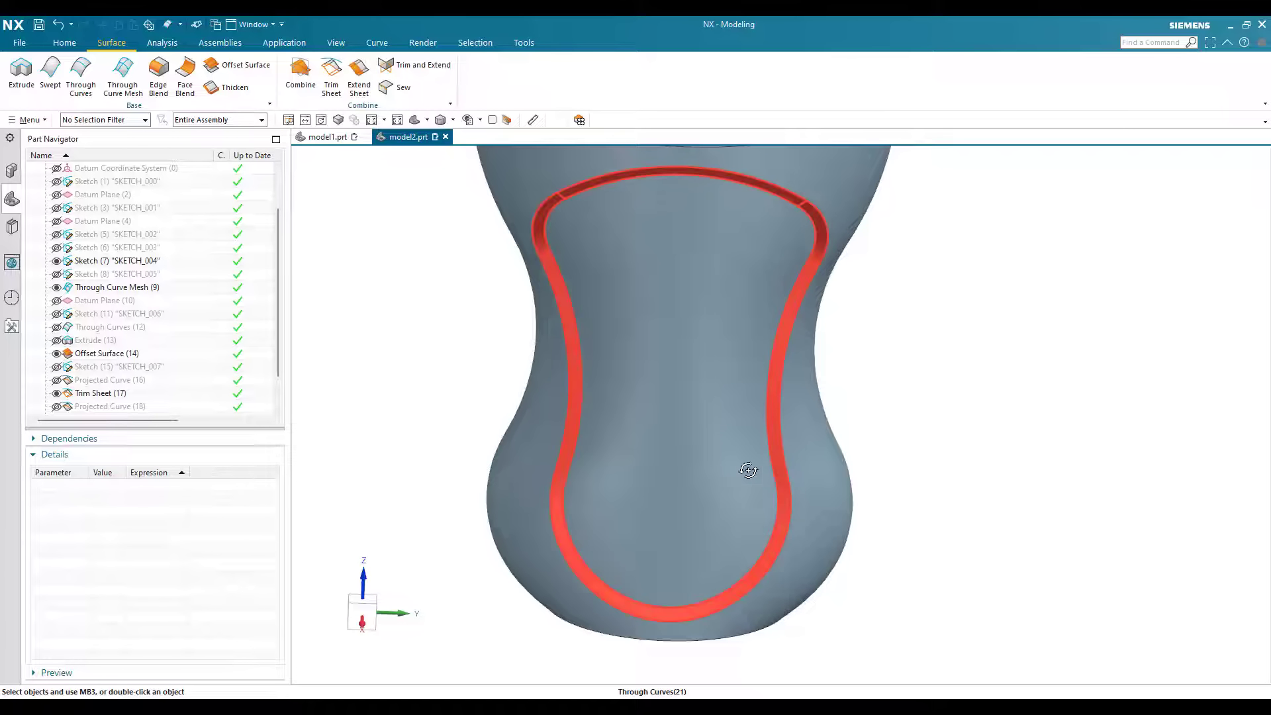
# Step: Show the datum coordinate system and start a sketch on its vertical YZ plane at the bottle's base
pyautogui.scroll(-3, 746, 468)
pyautogui.moveTo(746, 468); pyautogui.dragTo(753, 444, button='middle')
pyautogui.moveTo(430, 463); pyautogui.dragTo(411, 398, button='middle')
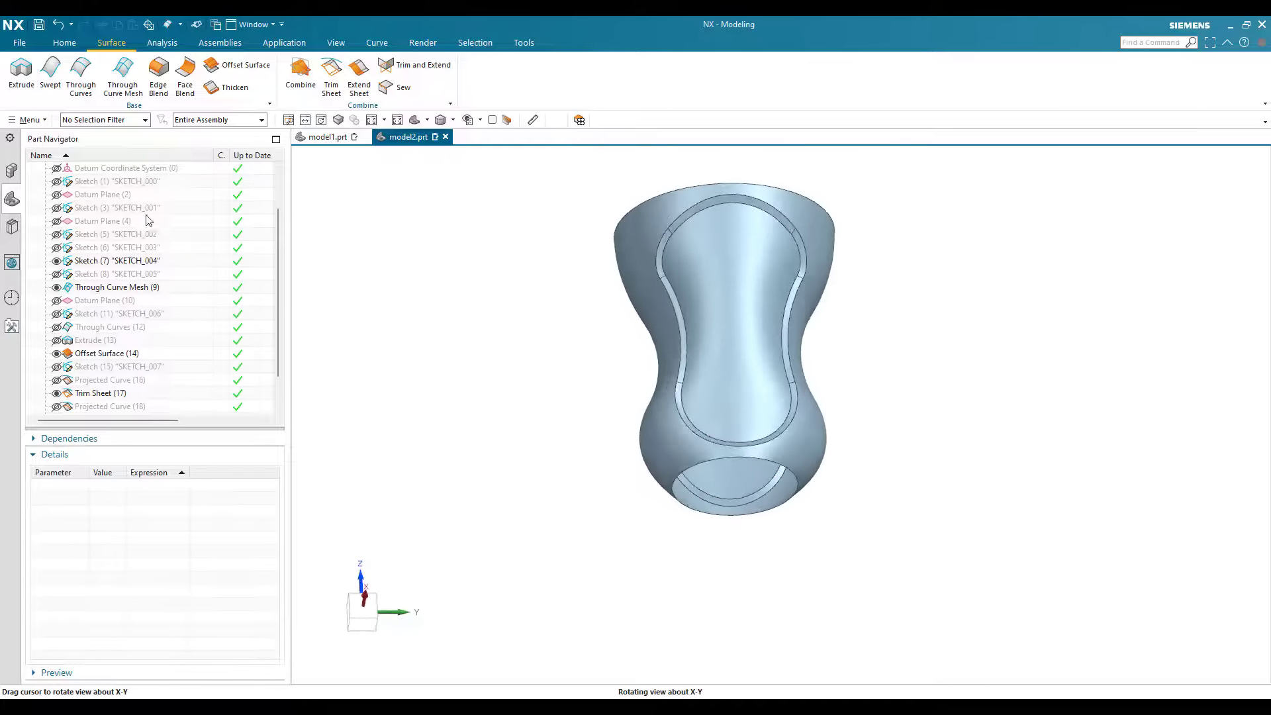
pyautogui.click(57, 168)
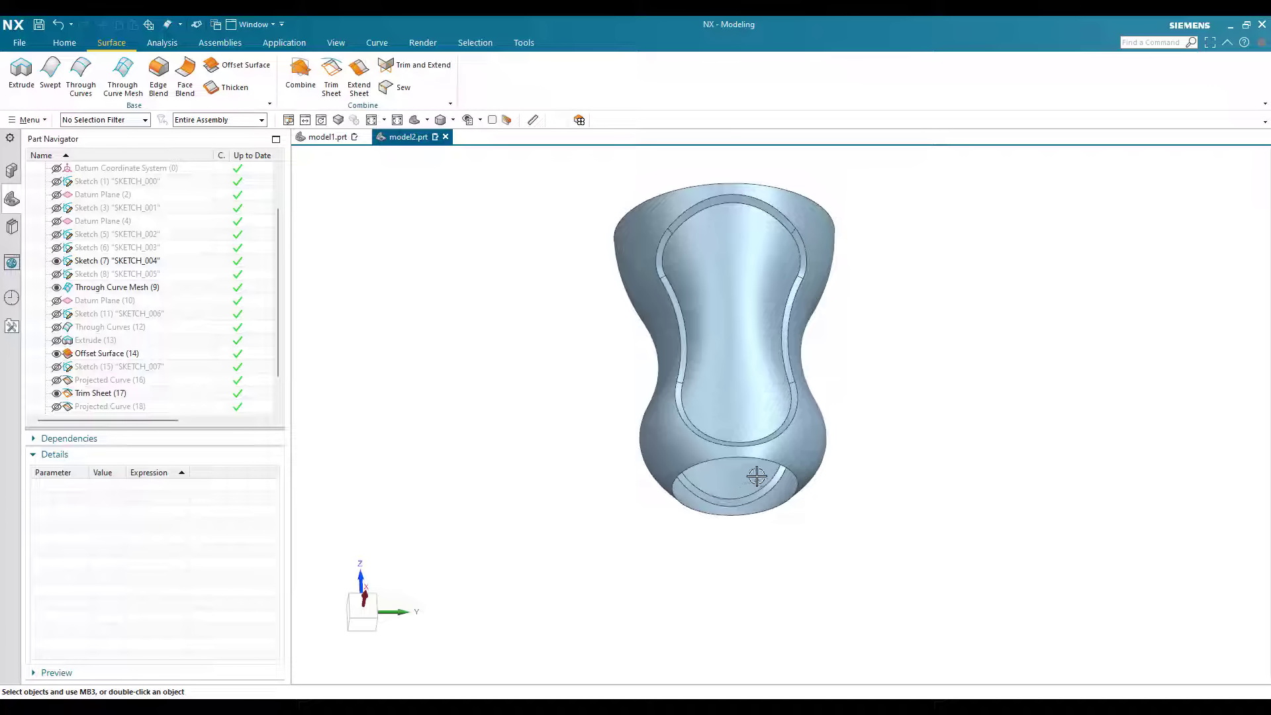
pyautogui.scroll(3, 732, 500)
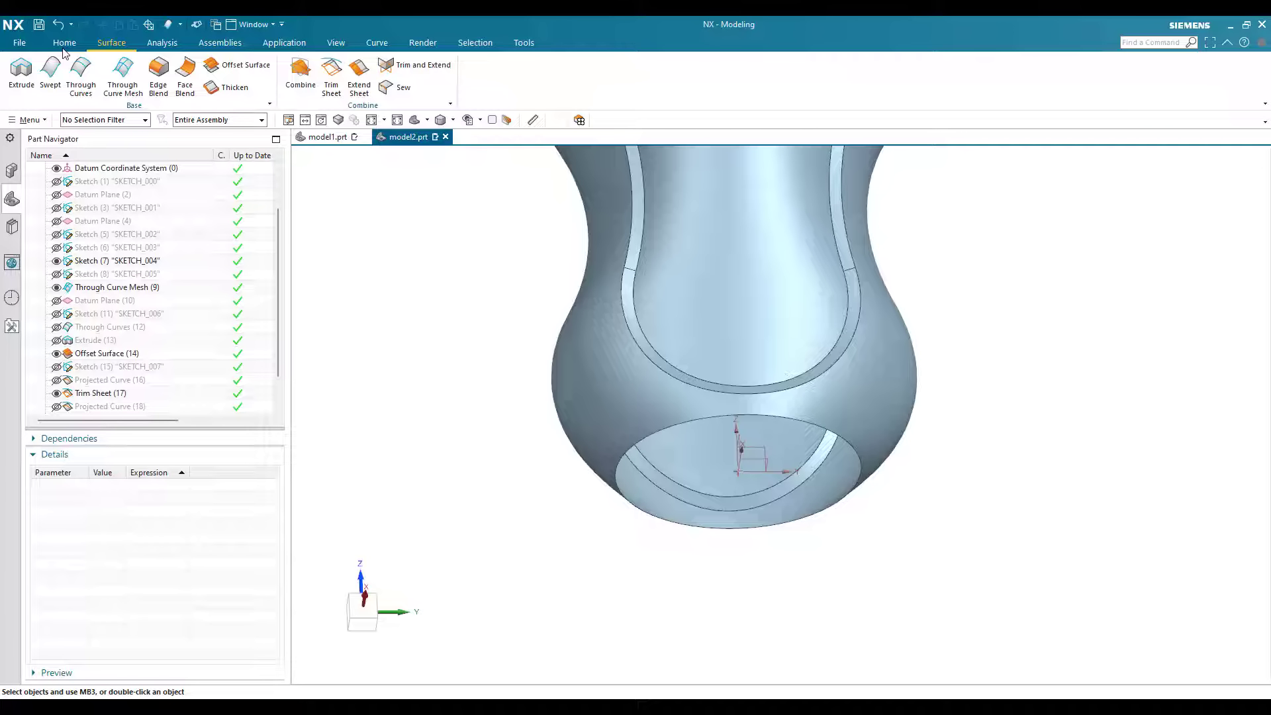
pyautogui.click(49, 71)
pyautogui.press('Escape')
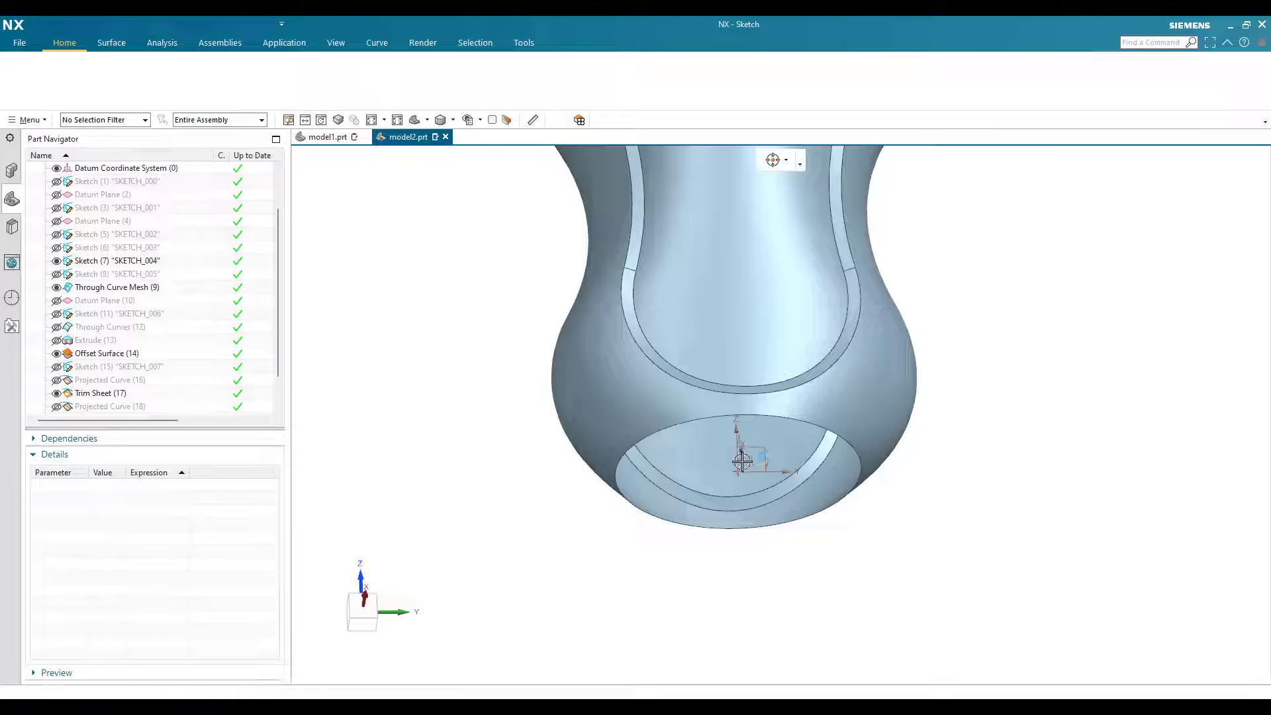
pyautogui.scroll(3, 757, 457)
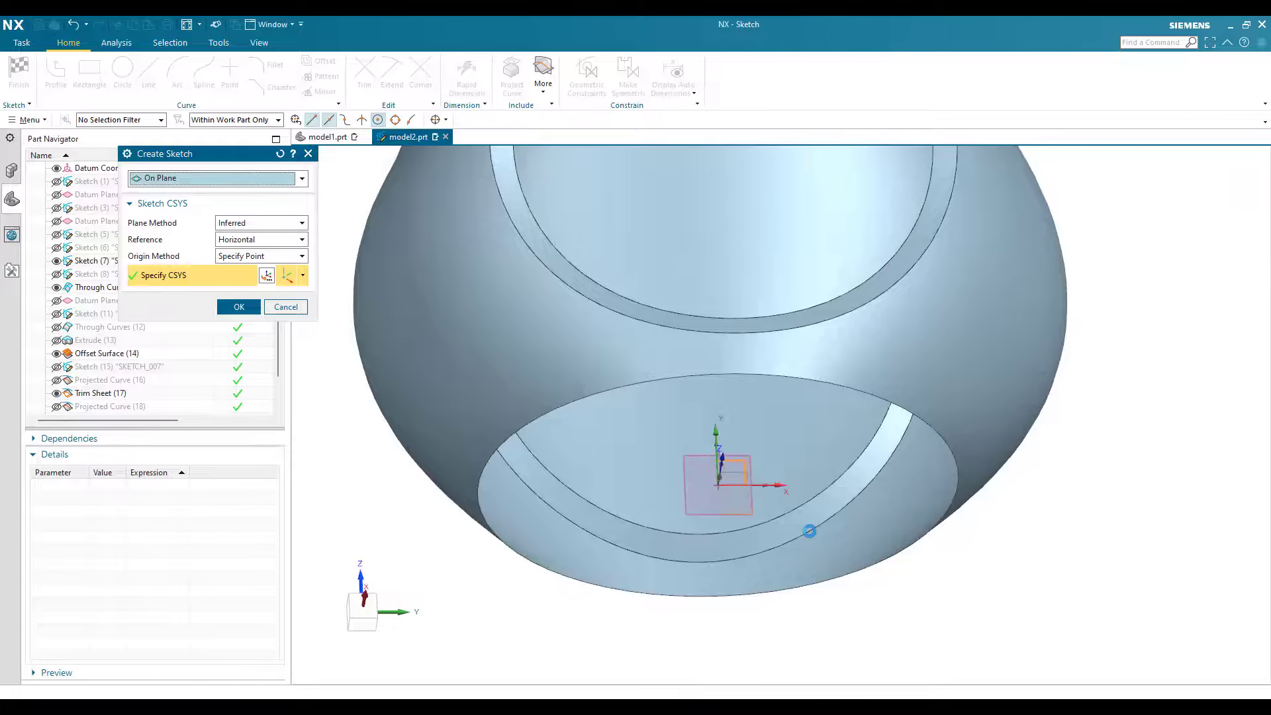
pyautogui.middleClick(985, 506)
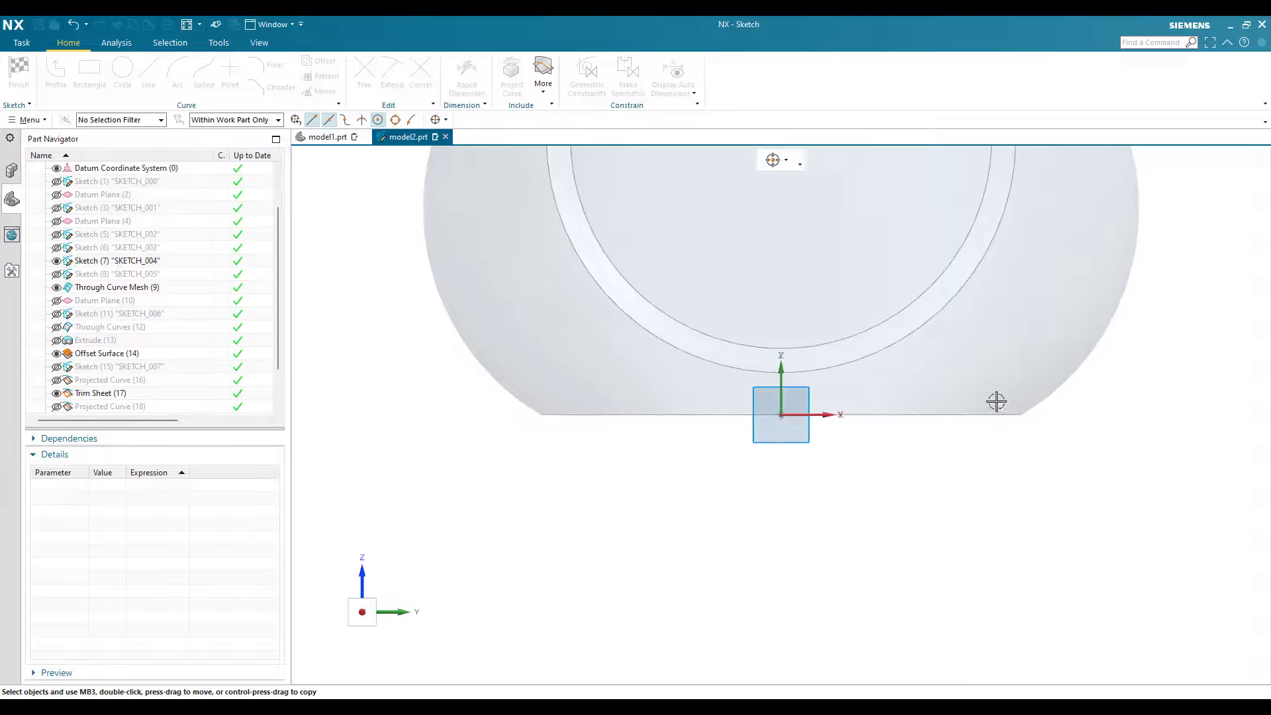
# Step: Sketch a shallow three-point arc from the base edge's end to about 1.6 mm beyond the vertical axis, about 2.5 mm above the base
pyautogui.scroll(2, 1016, 430)
pyautogui.moveTo(652, 377); pyautogui.dragTo(651, 288, button='middle')
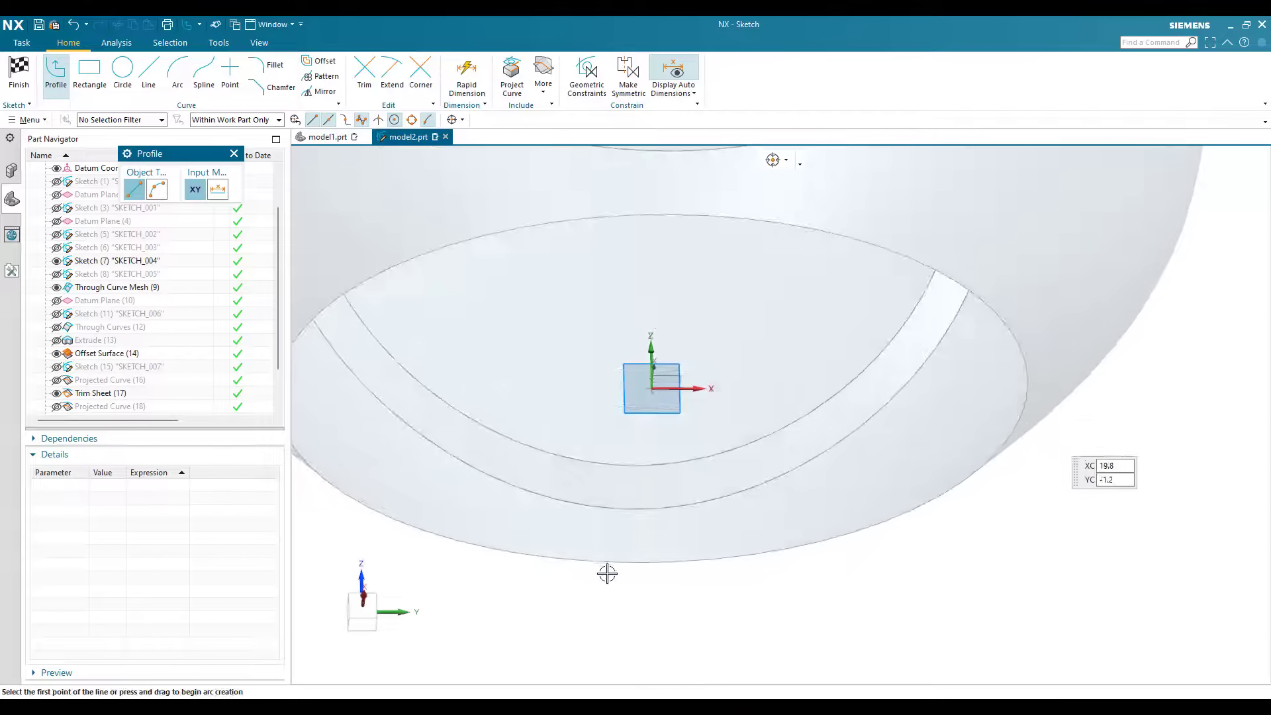
pyautogui.scroll(-4, 669, 526)
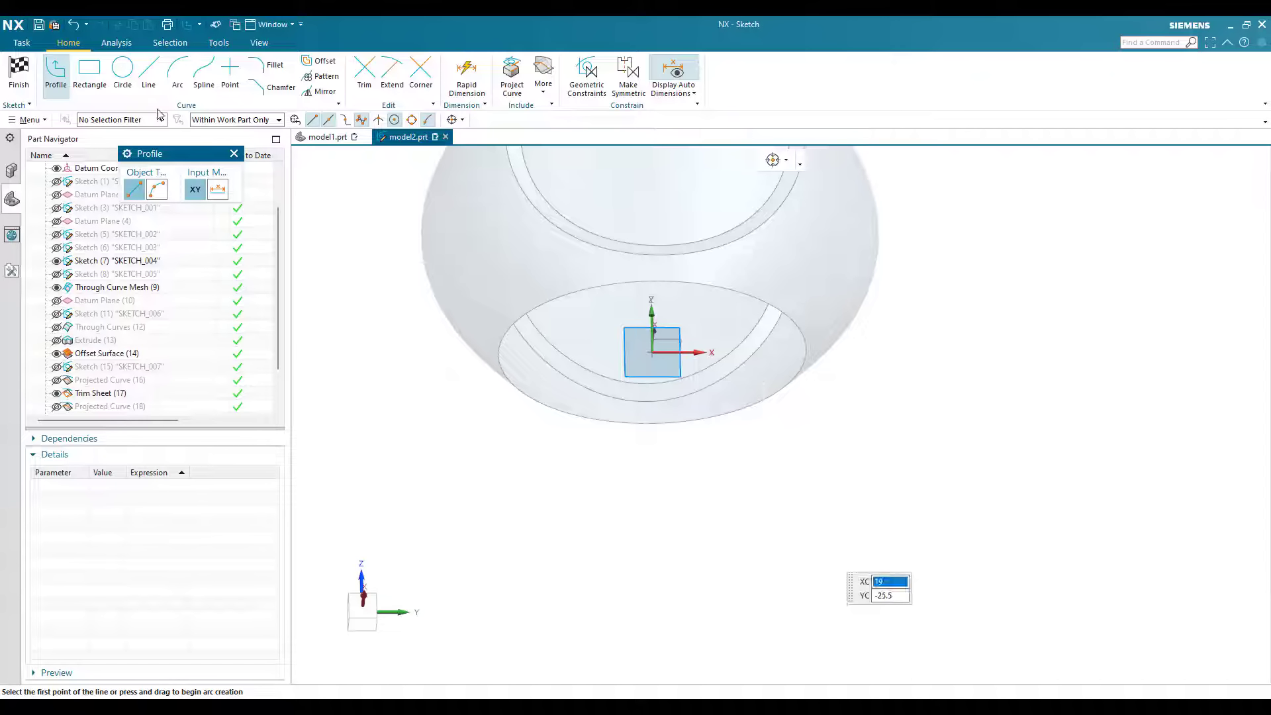
pyautogui.click(362, 606)
pyautogui.click(158, 77)
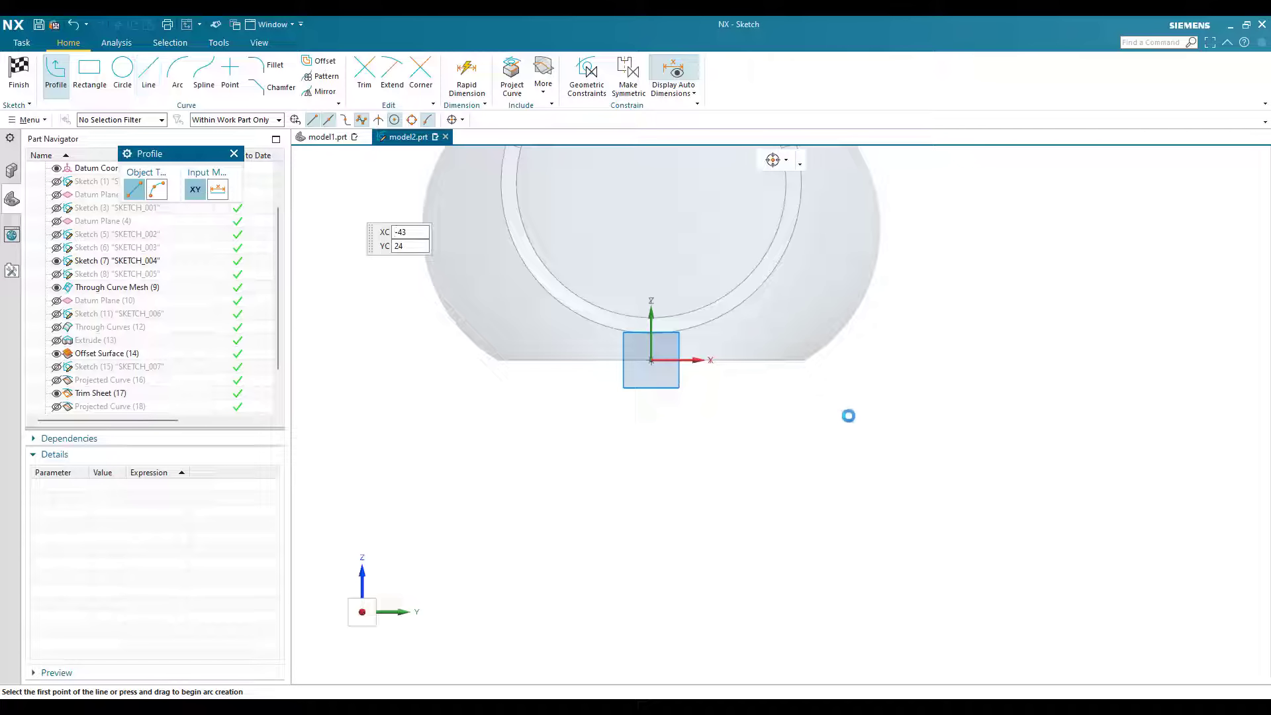
pyautogui.scroll(2, 871, 420)
pyautogui.press('a')
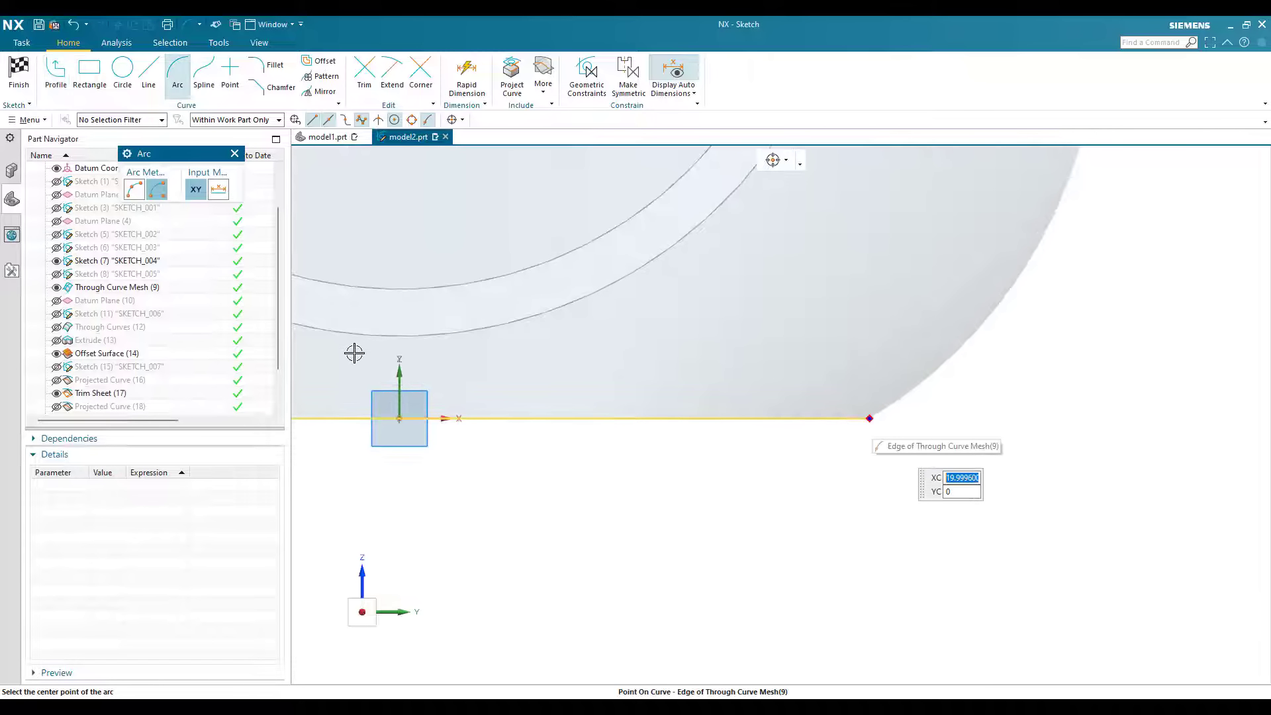
pyautogui.click(870, 418)
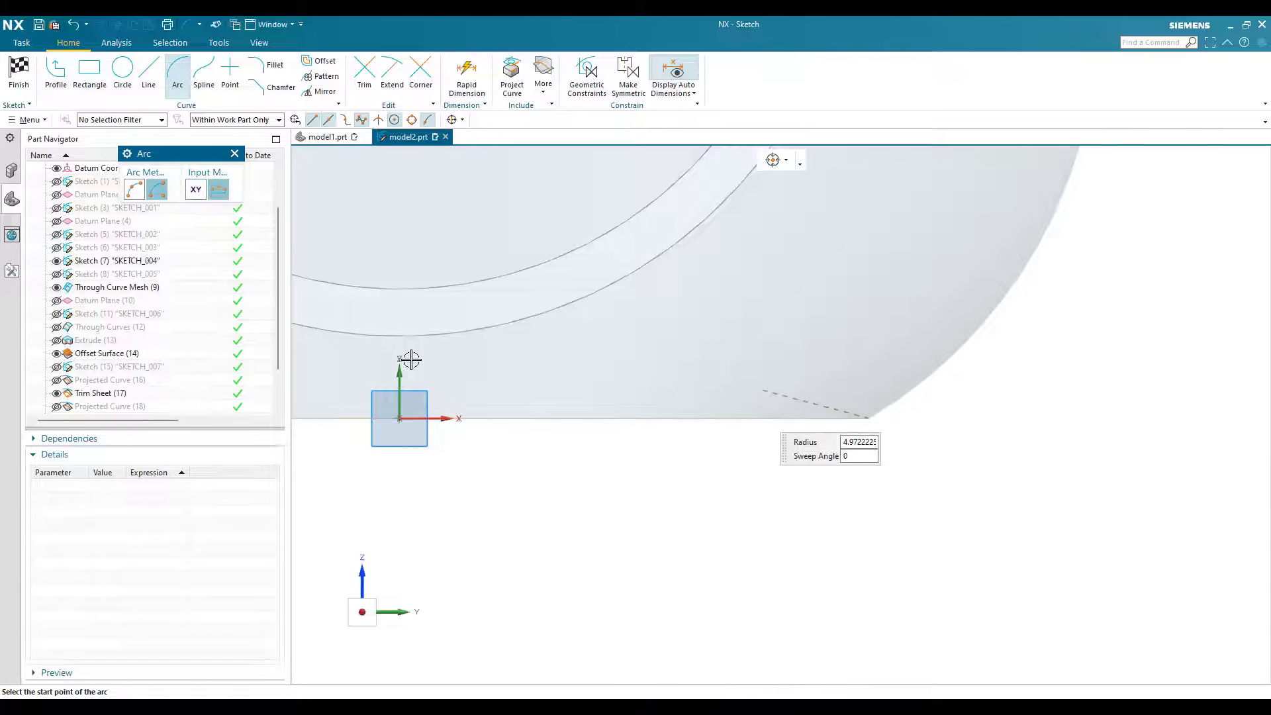
pyautogui.click(143, 192)
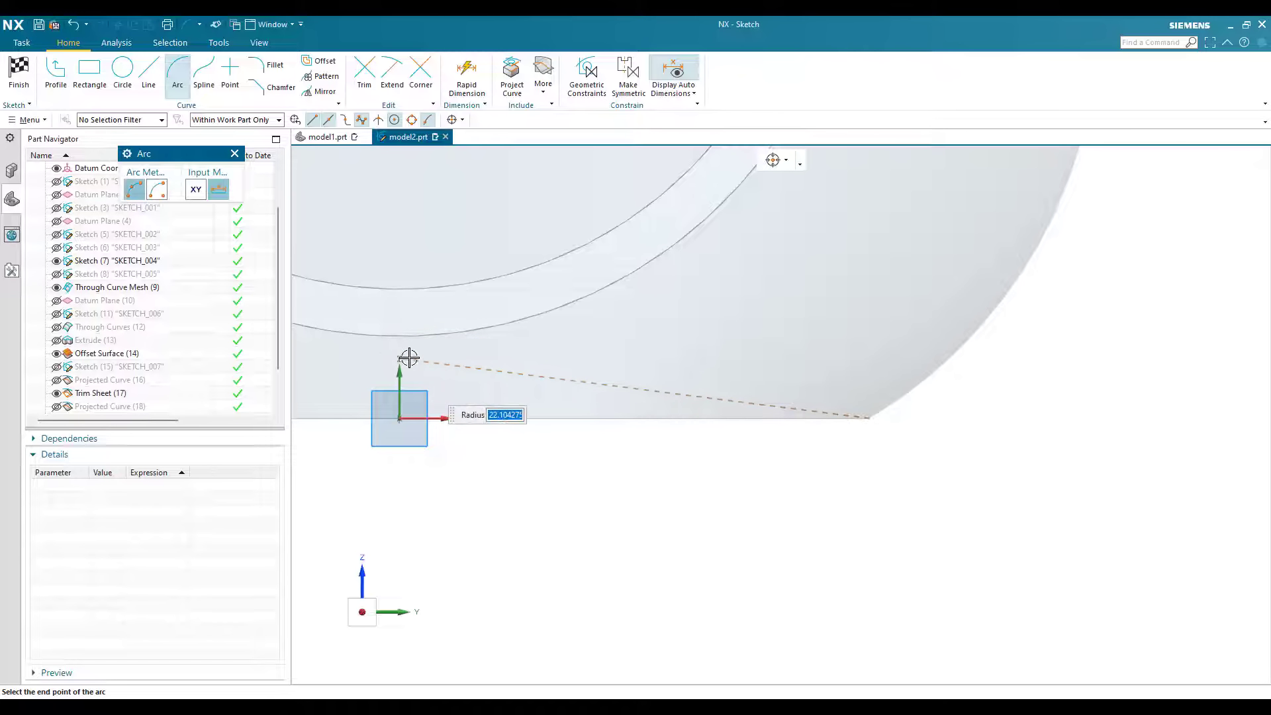
pyautogui.click(362, 361)
pyautogui.click(420, 358)
pyautogui.press('Escape')
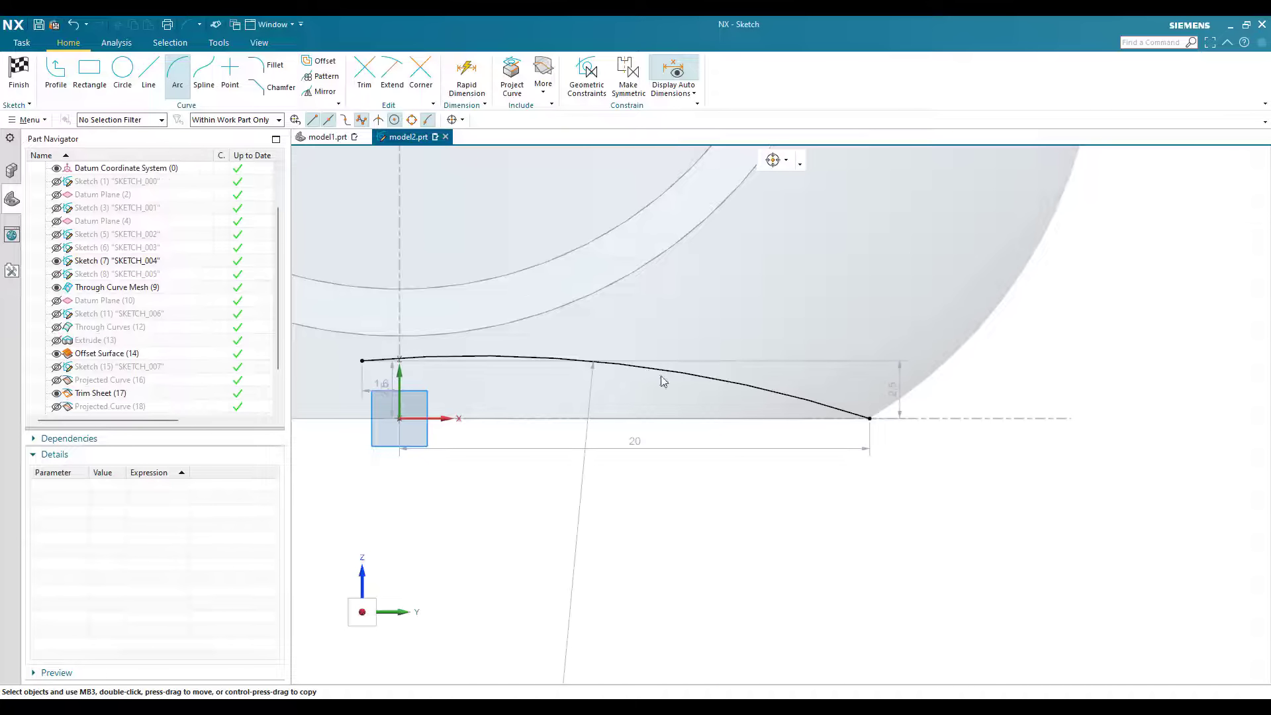
# Step: Dimension the arc's radius as 180 mm
pyautogui.scroll(-3, 664, 527)
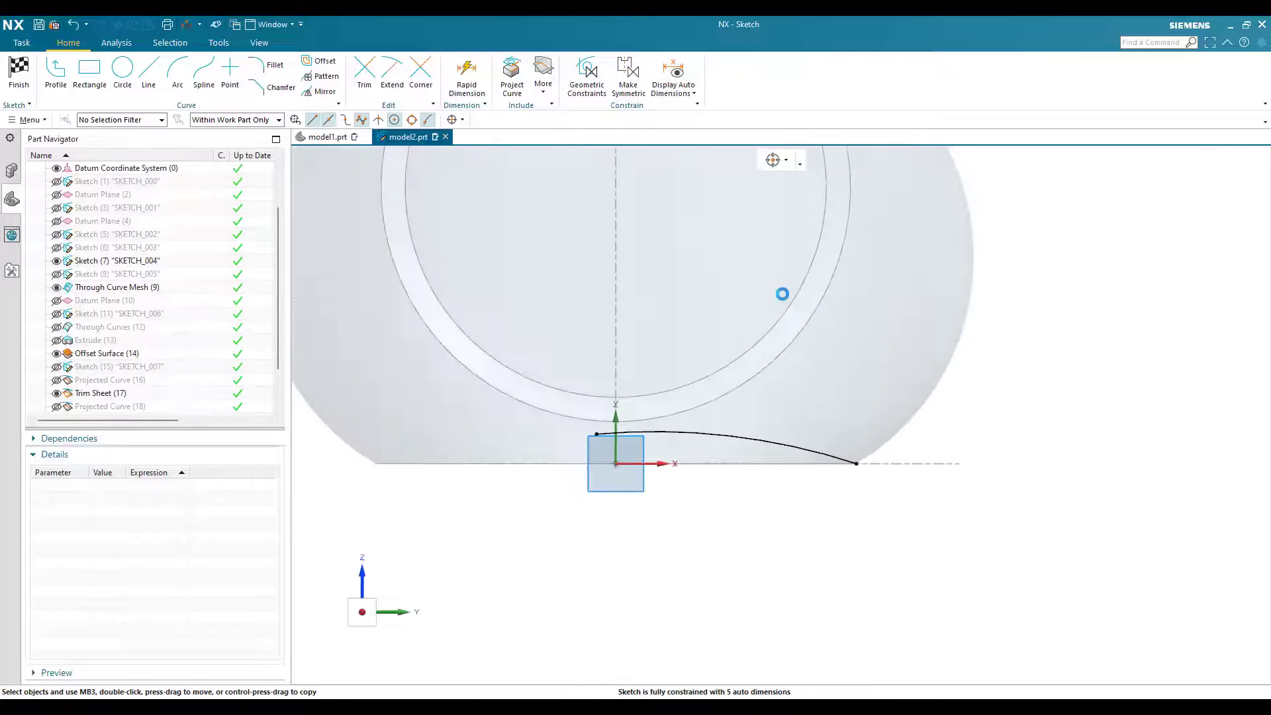
pyautogui.scroll(4, 782, 290)
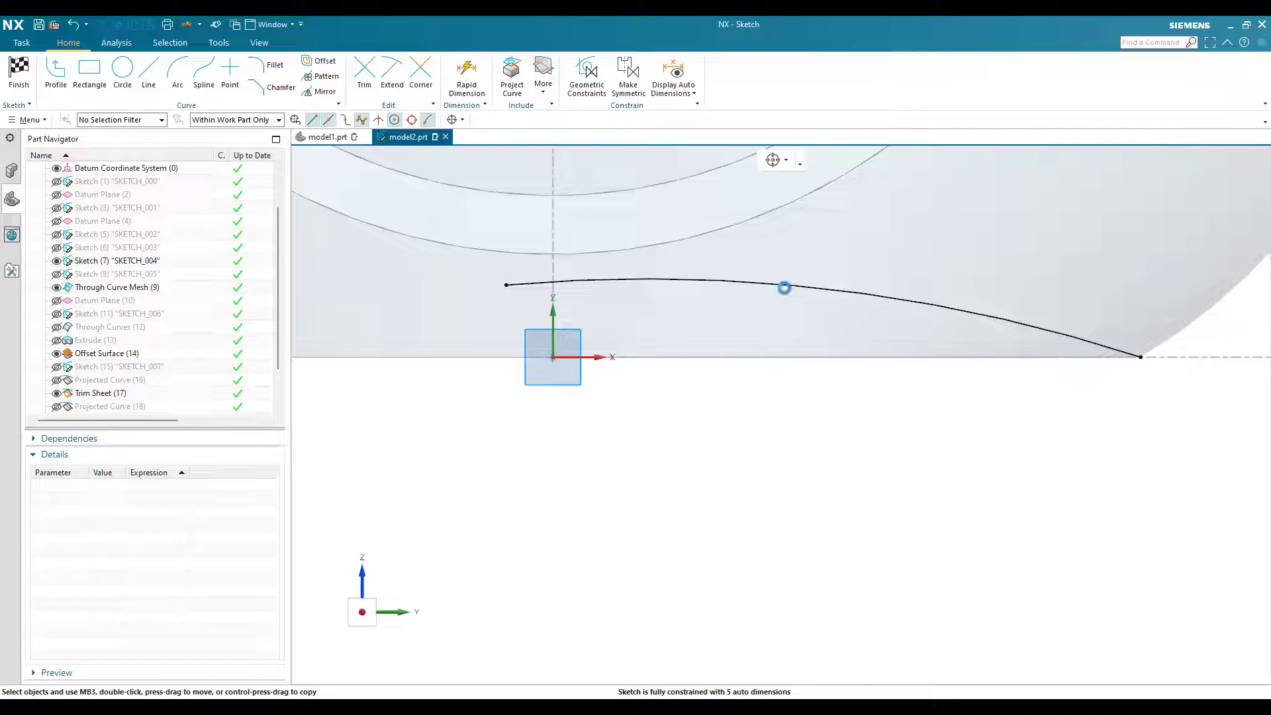
pyautogui.press('d')
pyautogui.click(902, 321)
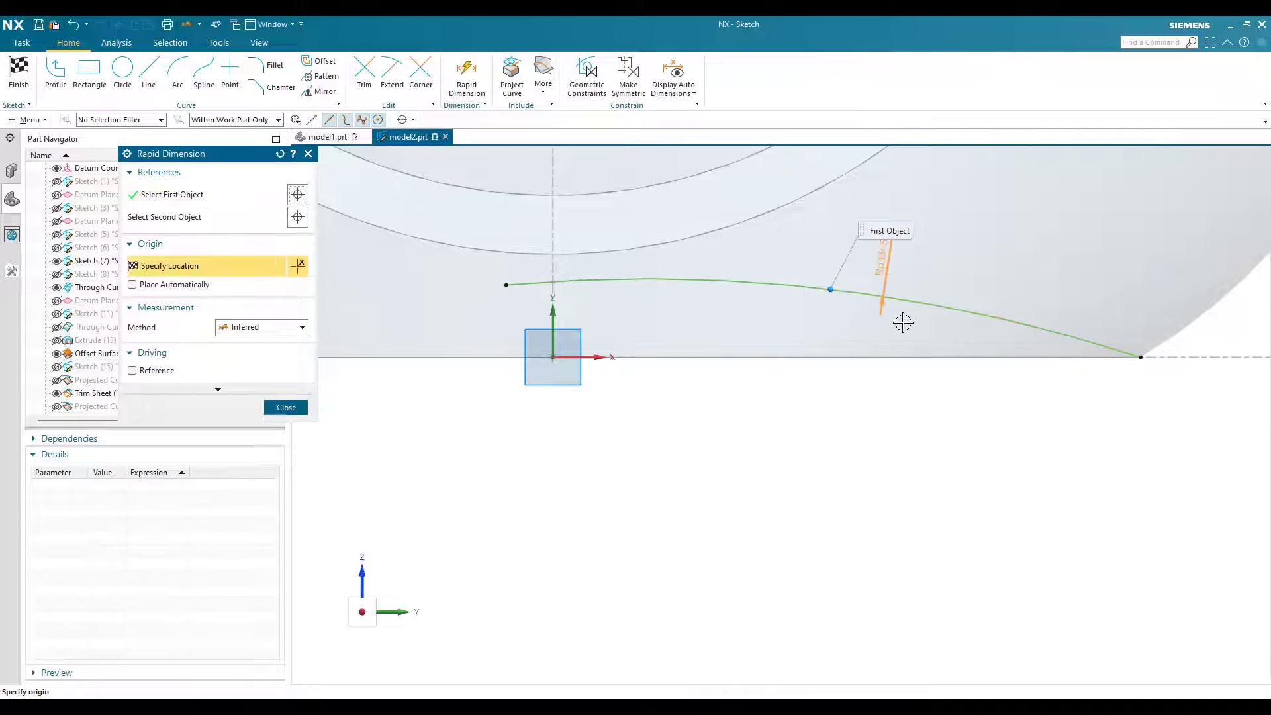
pyautogui.click(902, 322)
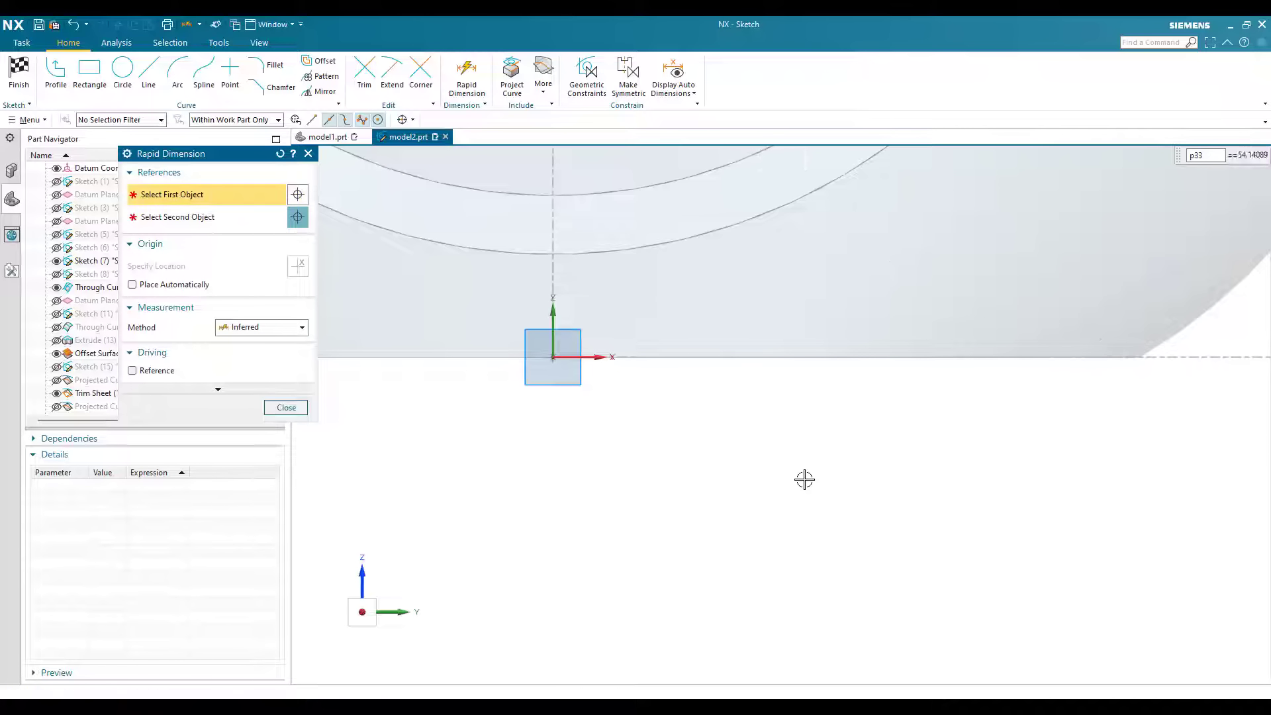
pyautogui.scroll(-3, 804, 479)
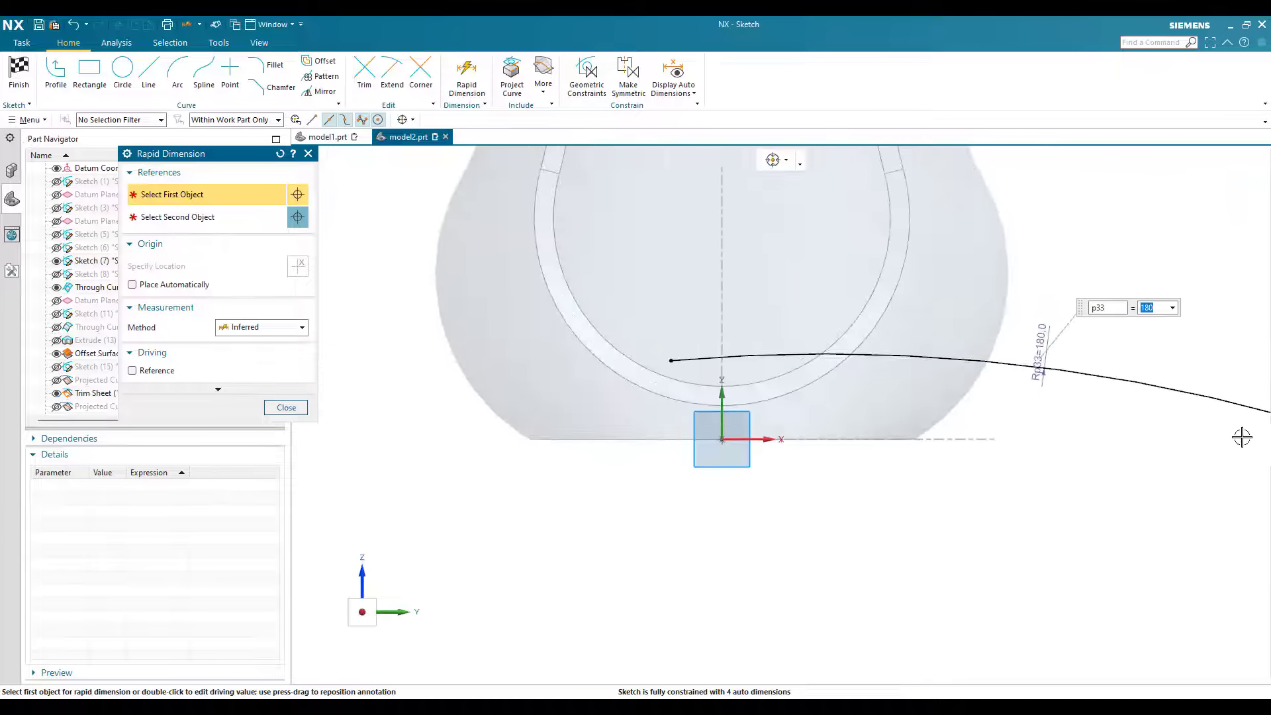
pyautogui.press('Escape')
# Step: Set the horizontal distance from the vertical axis to the arc's outer endpoint to 20 mm
pyautogui.scroll(-1, 945, 457)
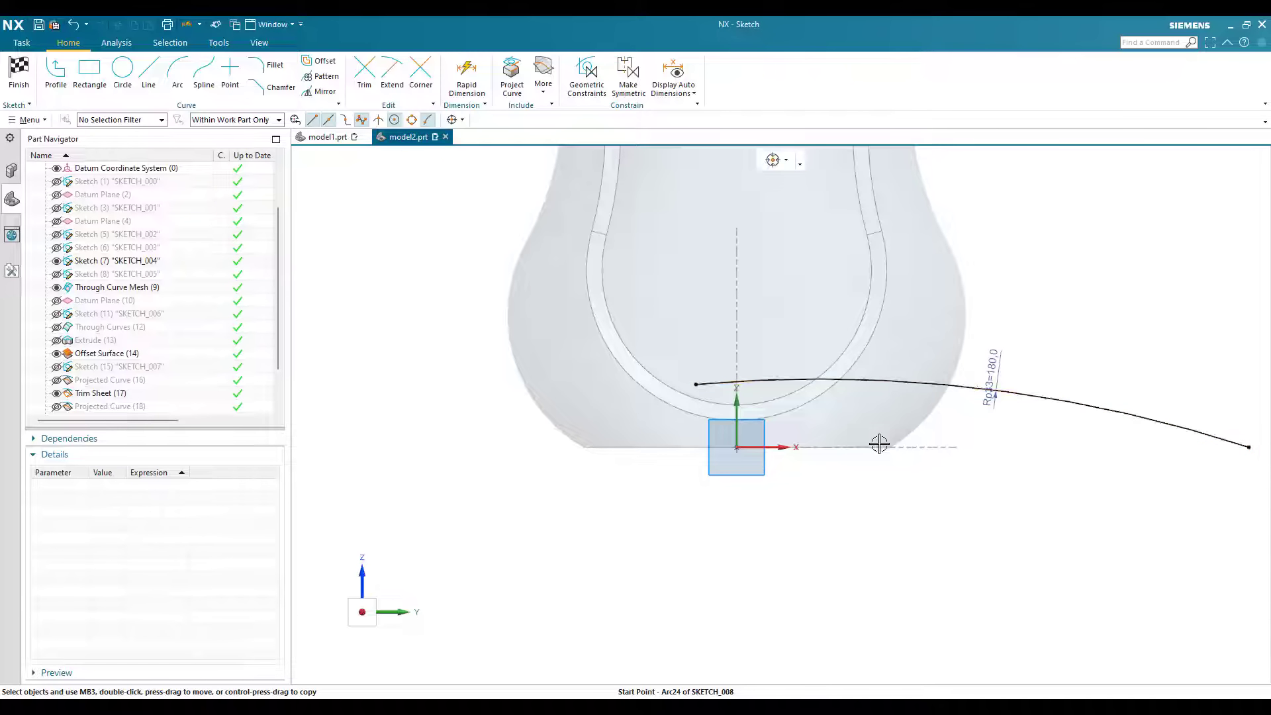
pyautogui.moveTo(916, 443)
pyautogui.mouseDown(button='middle')
pyautogui.moveTo(923, 414)
pyautogui.moveTo(920, 458)
pyautogui.mouseUp(button='middle')
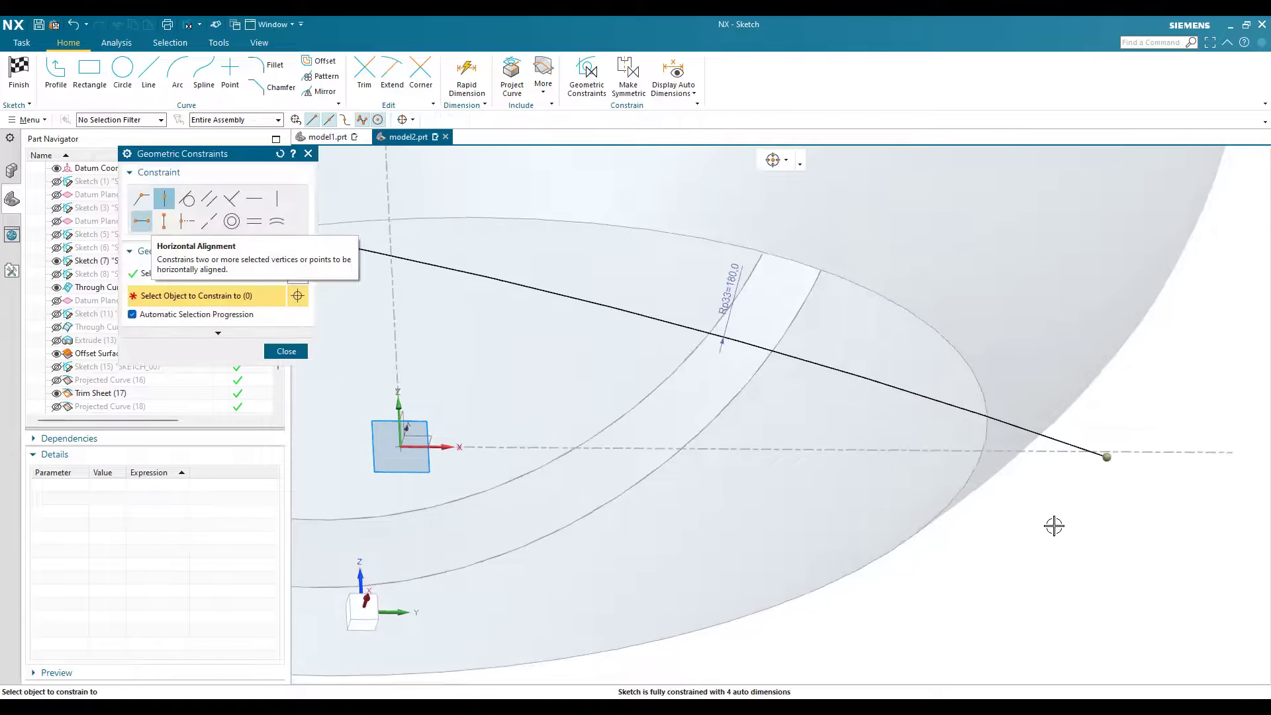
pyautogui.press('Escape')
pyautogui.scroll(-3, 1087, 560)
pyautogui.scroll(2, 1096, 496)
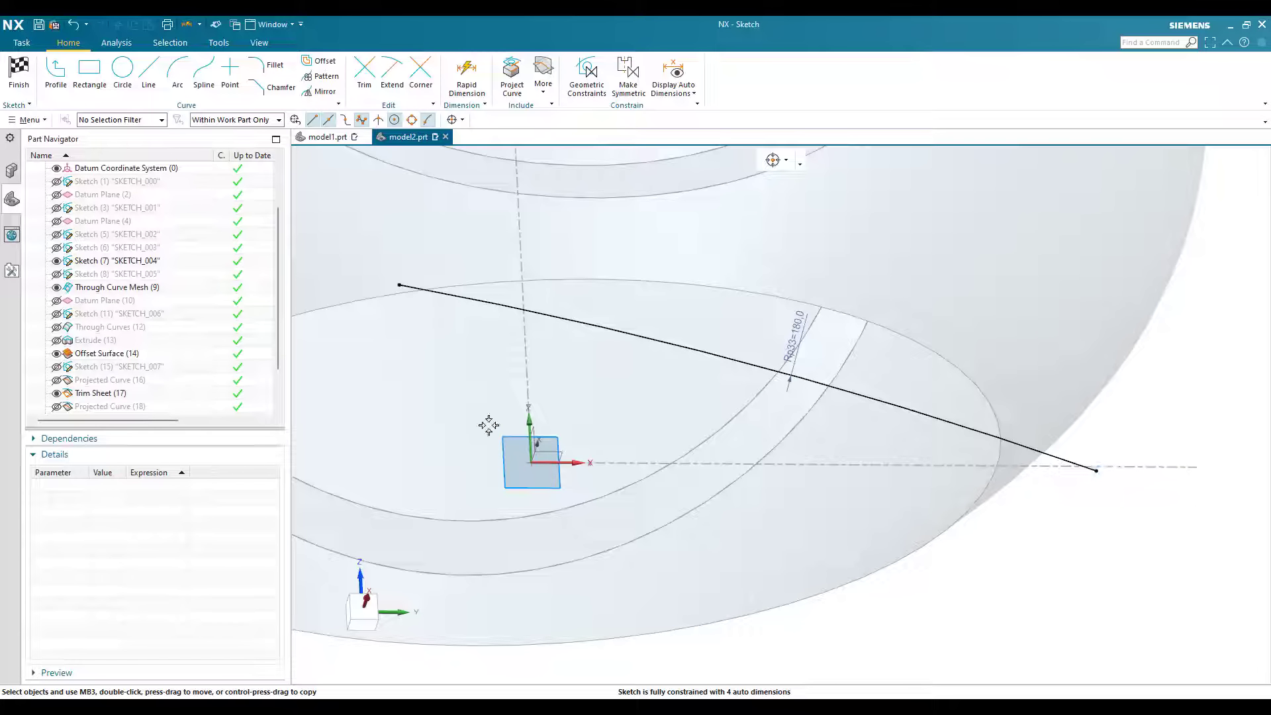
pyautogui.press('d')
pyautogui.click(754, 365)
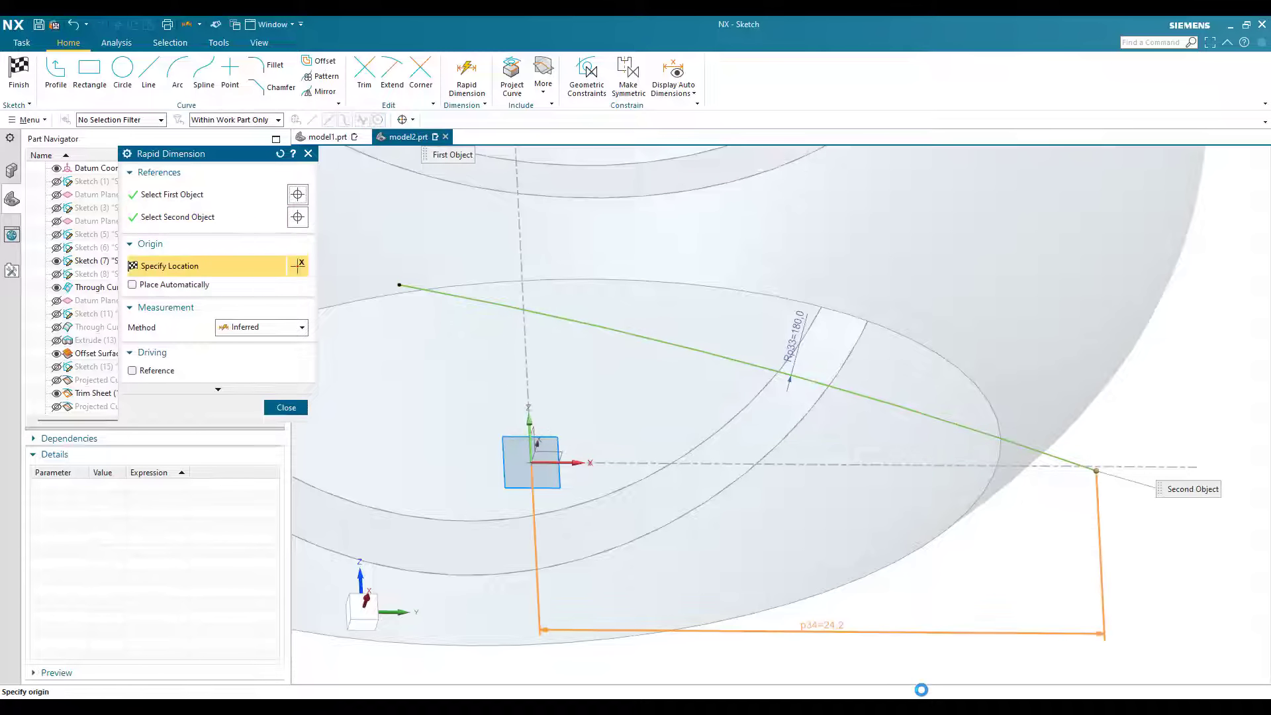
pyautogui.write('20')
pyautogui.press('Return')
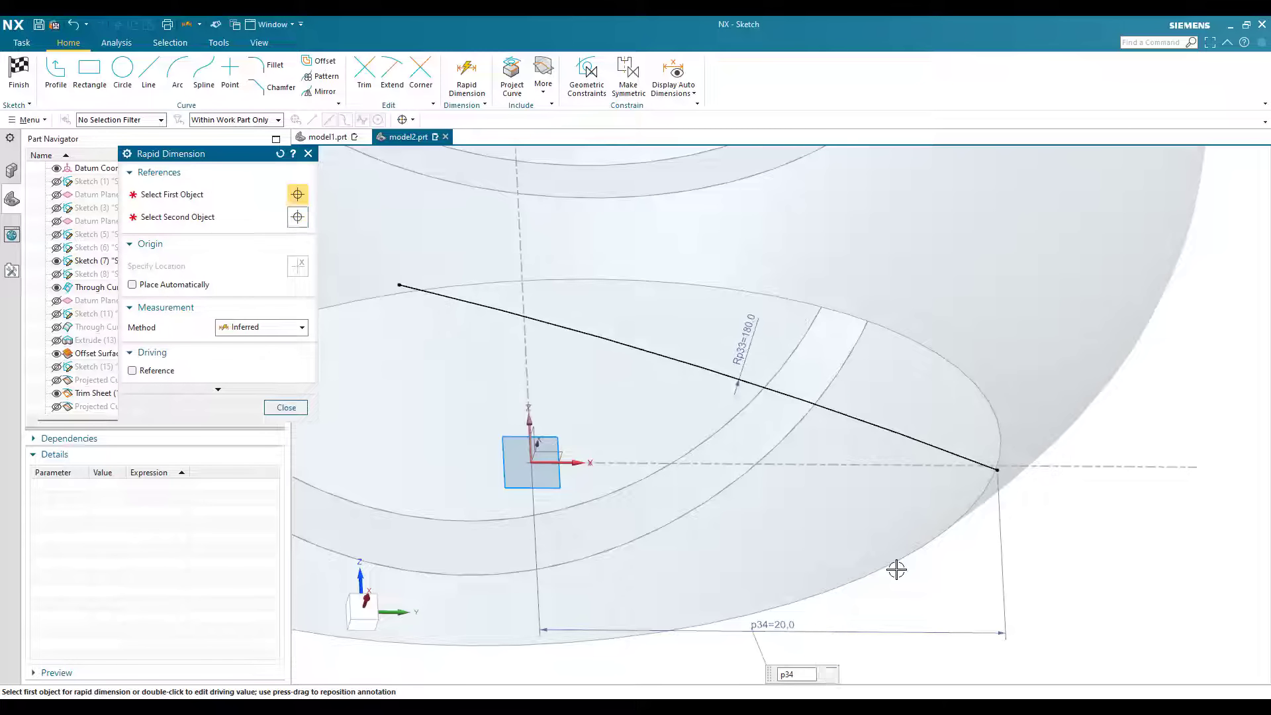
pyautogui.press('Escape')
# Step: Lower the arc's free end to just above the base near the vertical axis, flattening the arc's slope
pyautogui.press('F8')
pyautogui.scroll(-4, 877, 571)
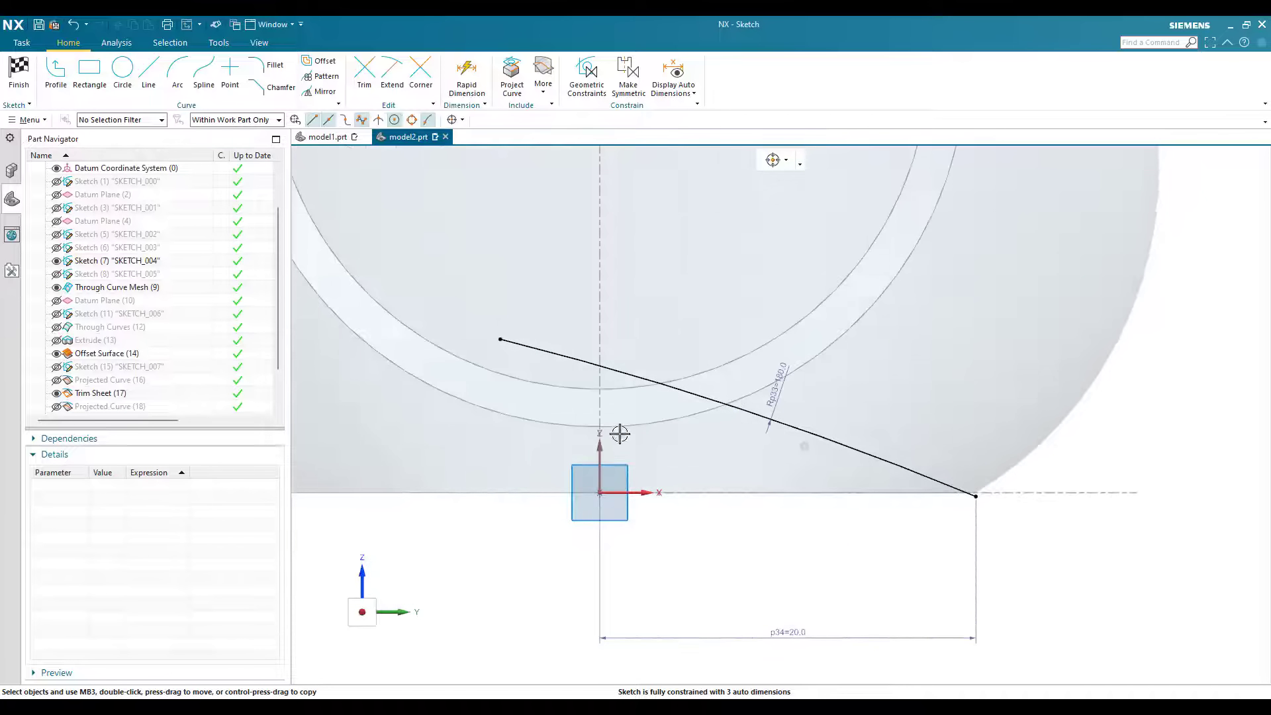
pyautogui.scroll(3, 530, 272)
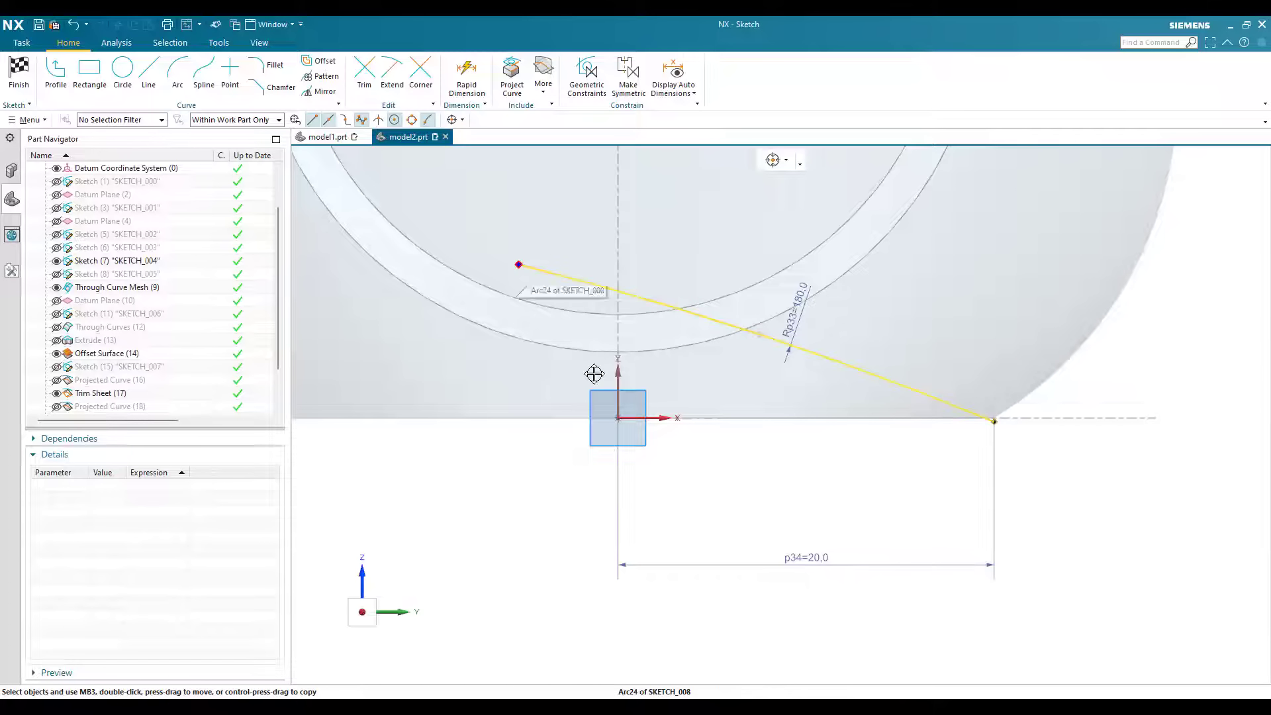
pyautogui.moveTo(519, 264); pyautogui.dragTo(594, 373)
pyautogui.moveTo(647, 431); pyautogui.dragTo(639, 420)
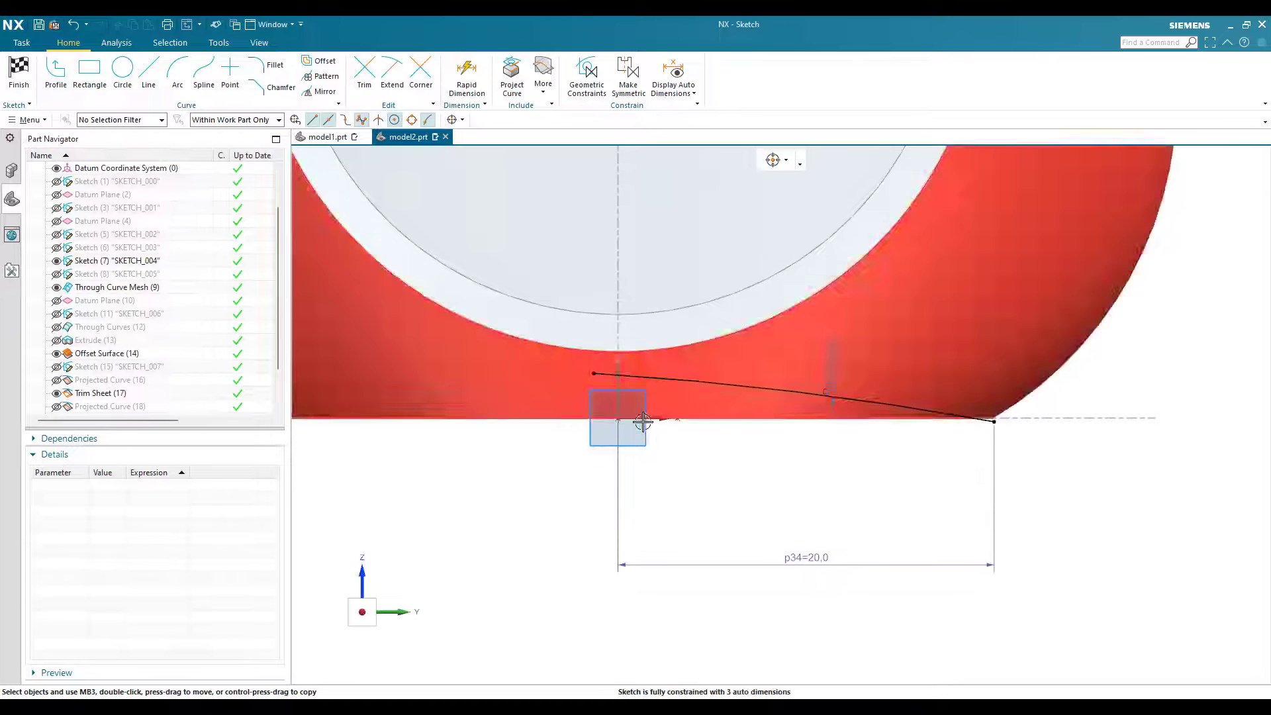
# Step: Apply a perpendicular constraint between the arc and the sketch's vertical axis
pyautogui.scroll(3, 590, 388)
pyautogui.scroll(-3, 494, 380)
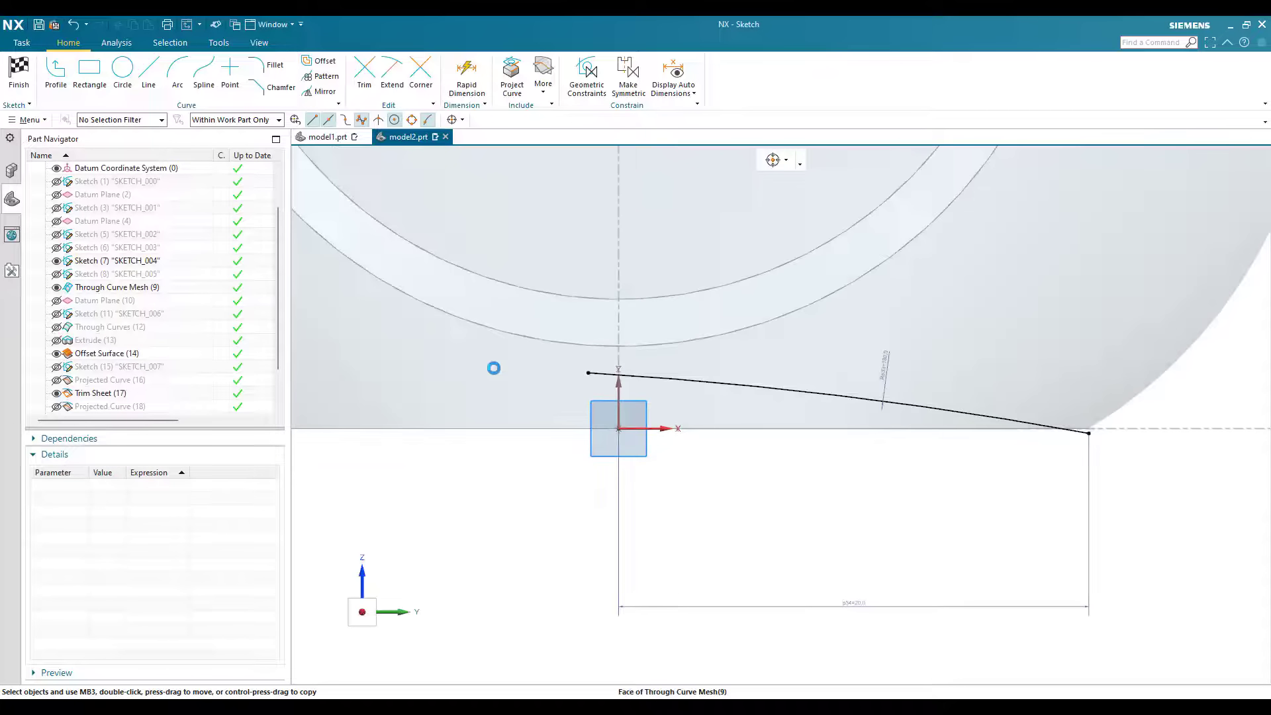
pyautogui.press('c')
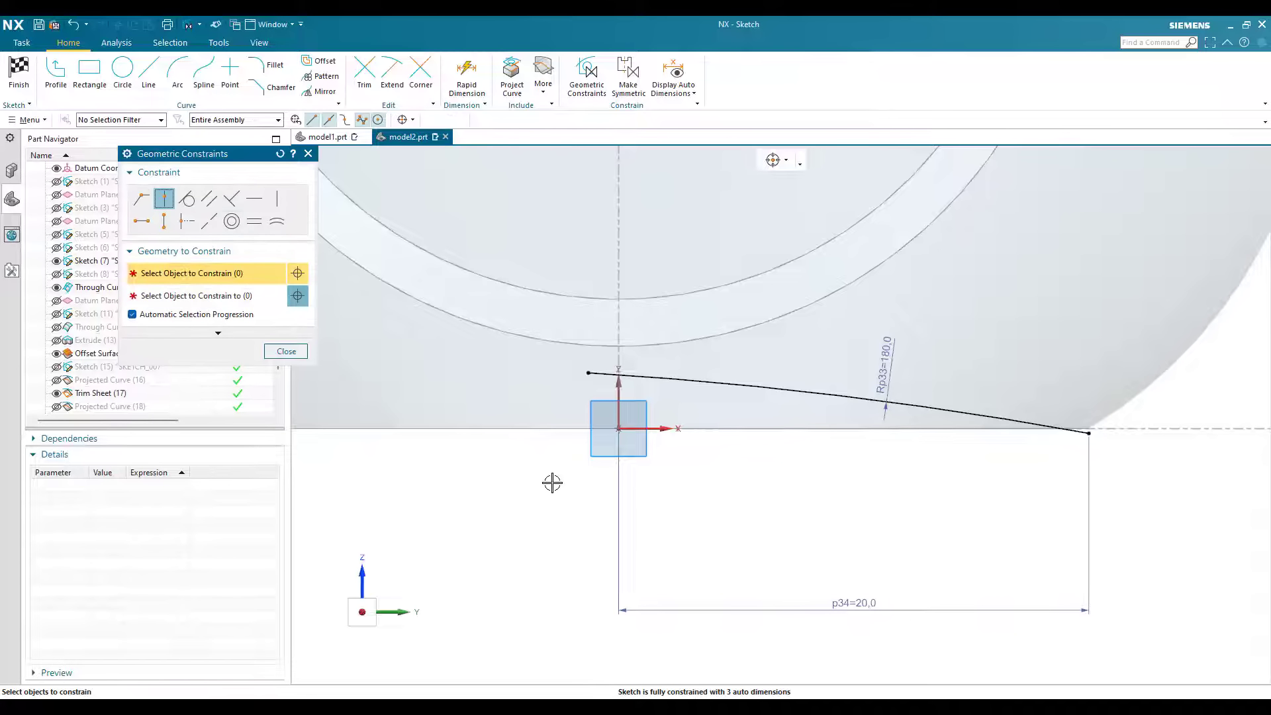
pyautogui.scroll(3, 619, 380)
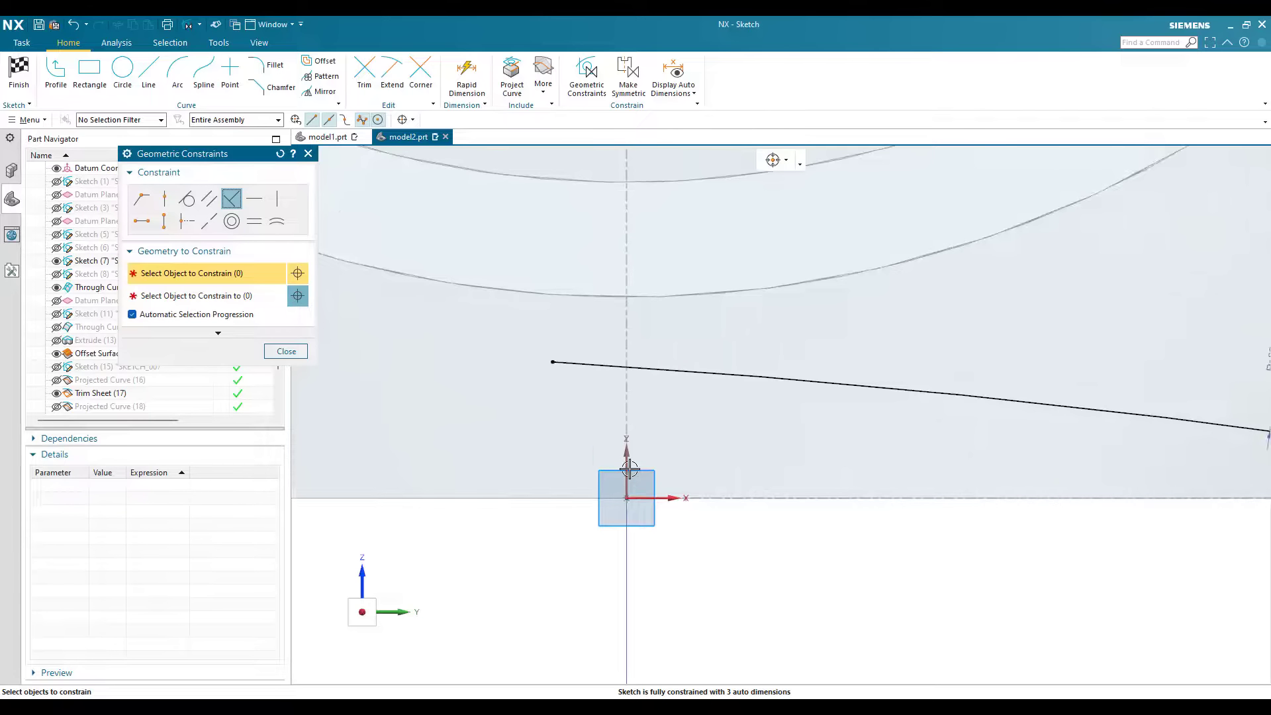
pyautogui.click(281, 356)
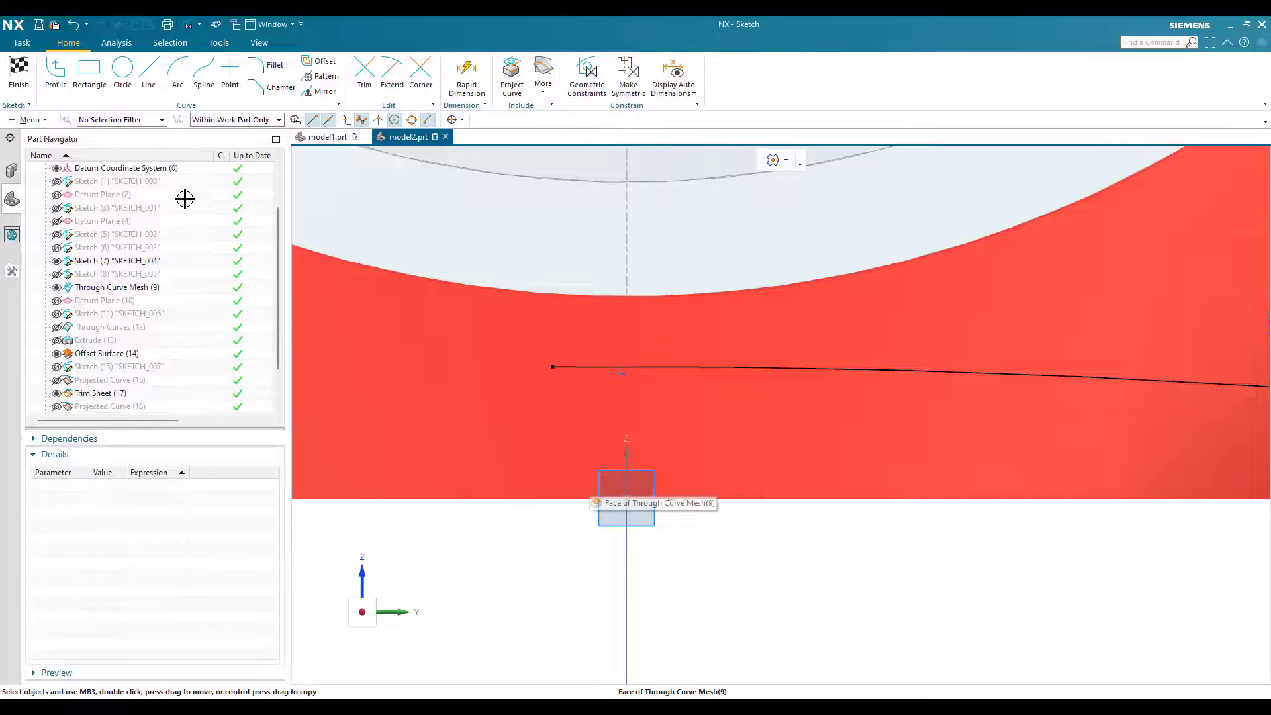
# Step: Constrain the arc's inner endpoint to lie on the sketch's vertical axis
pyautogui.press('c')
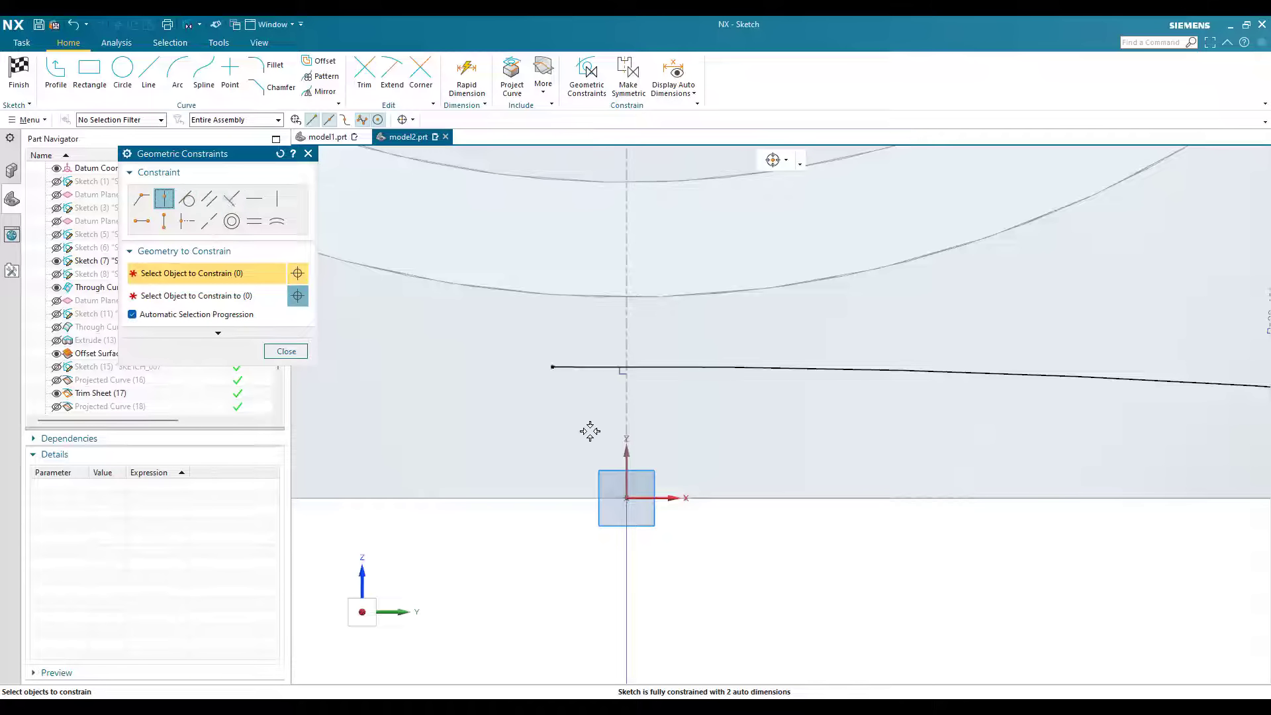
pyautogui.click(627, 463)
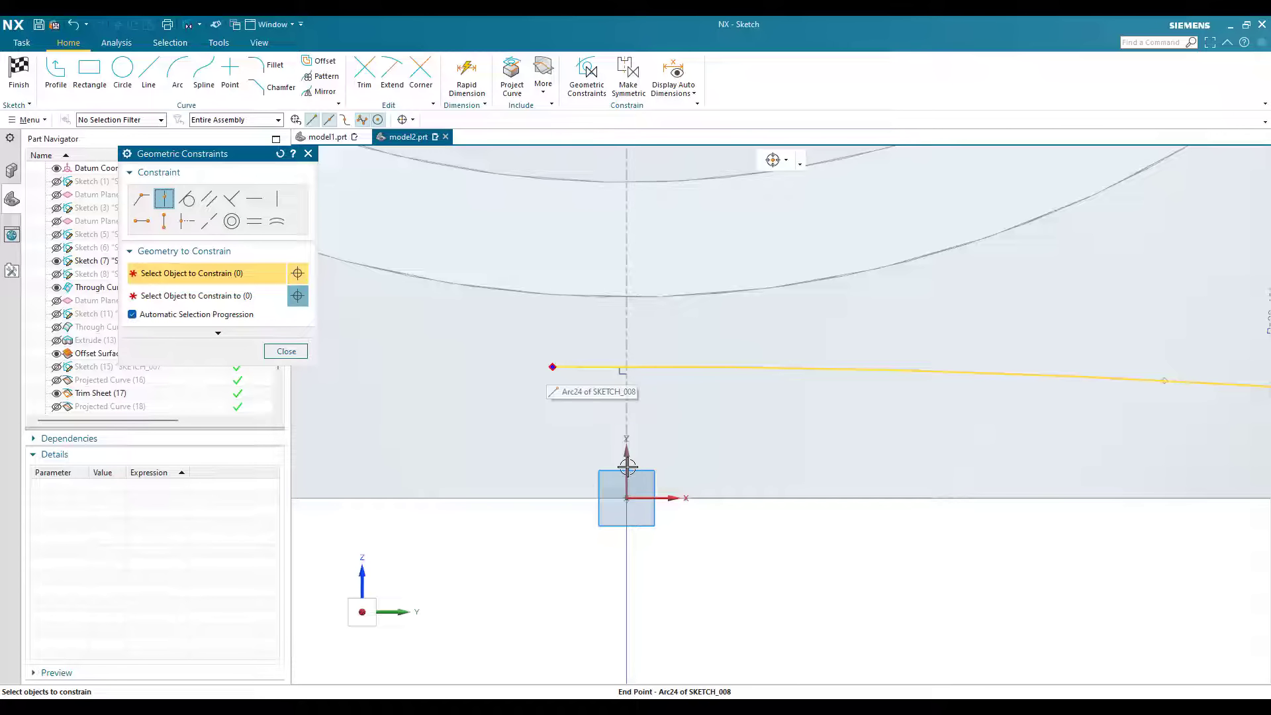
pyautogui.click(281, 352)
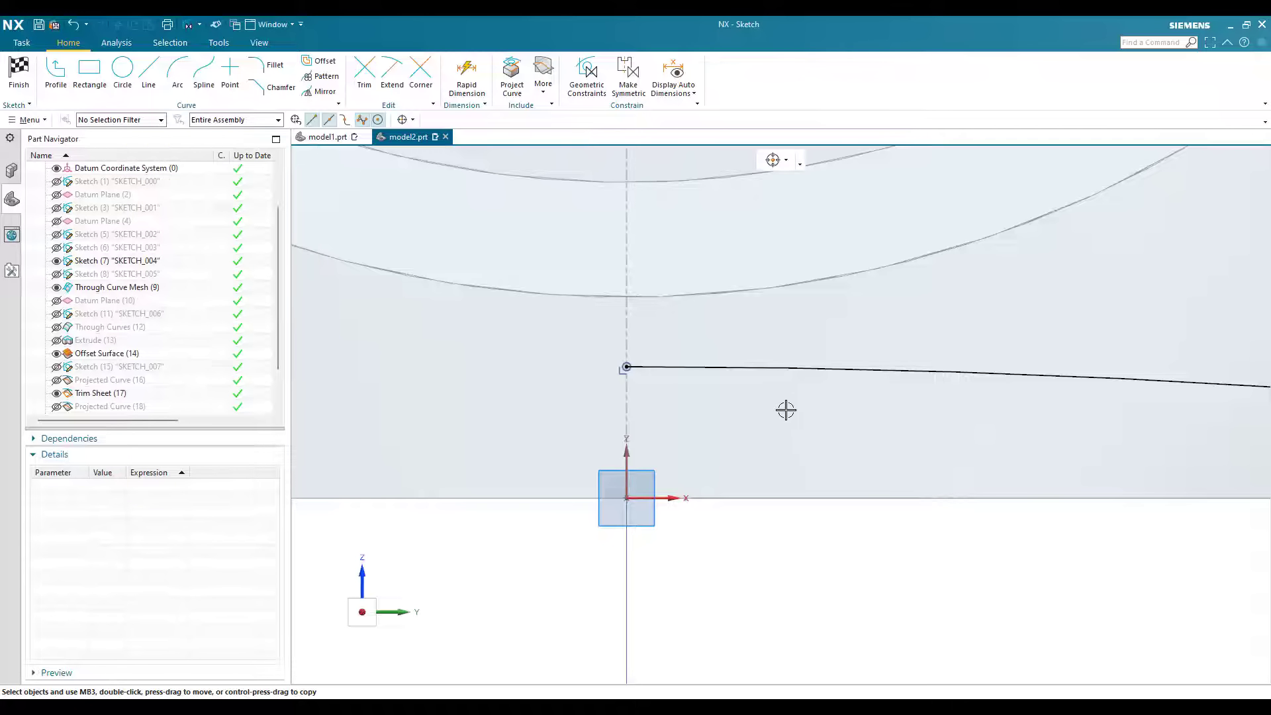
# Step: Constrain the arc's outer endpoint to lie on the horizontal axis at the bottle's base and finish the sketch
pyautogui.scroll(-3, 889, 544)
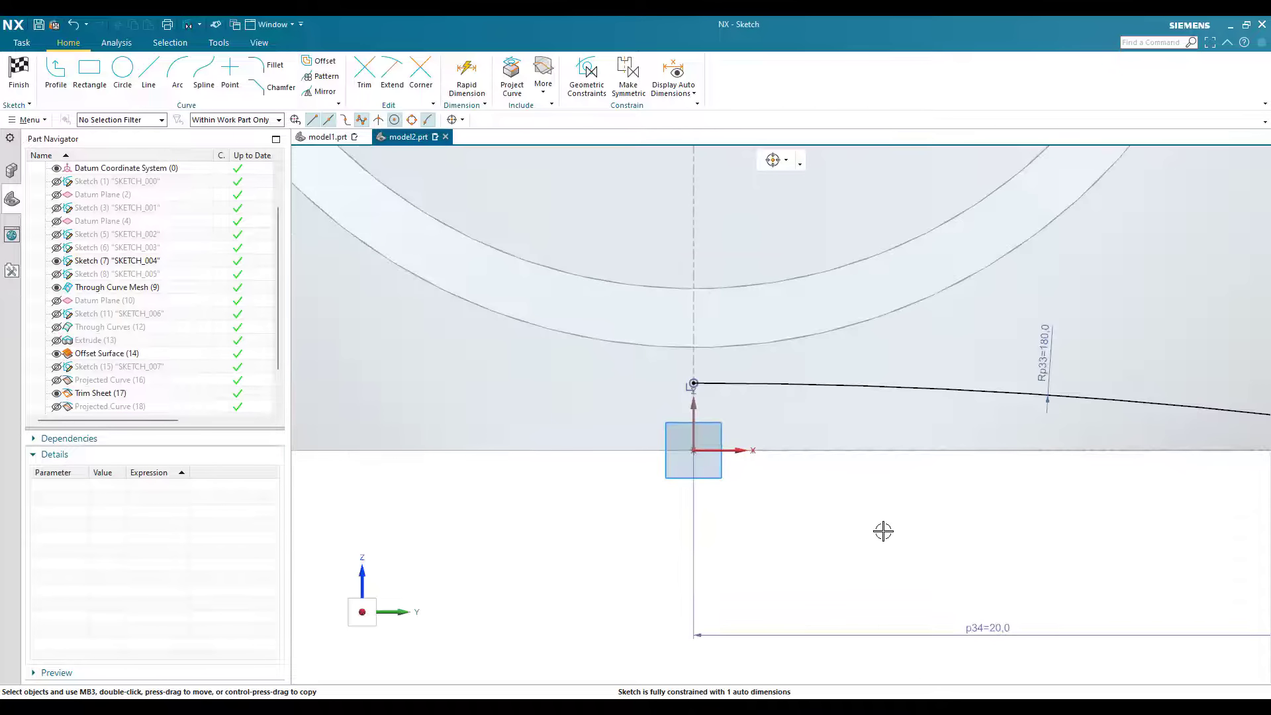
pyautogui.scroll(-2, 1061, 420)
pyautogui.scroll(3, 1067, 375)
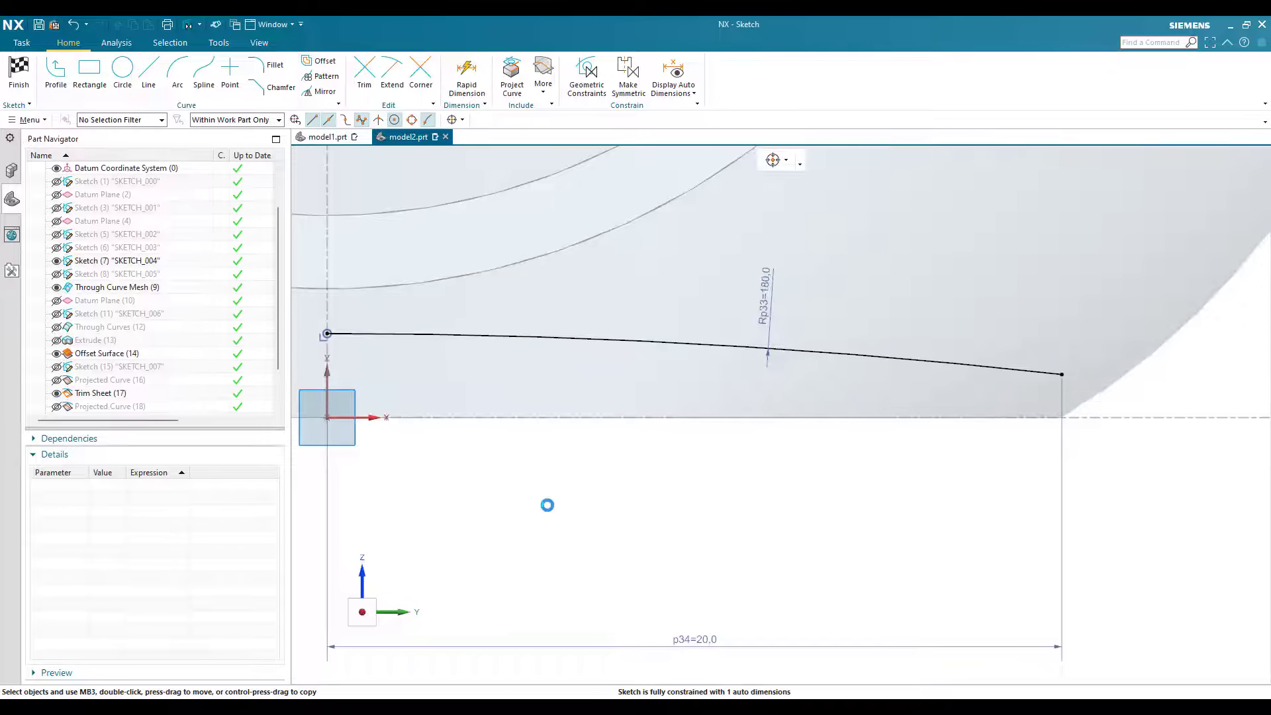
pyautogui.press('c')
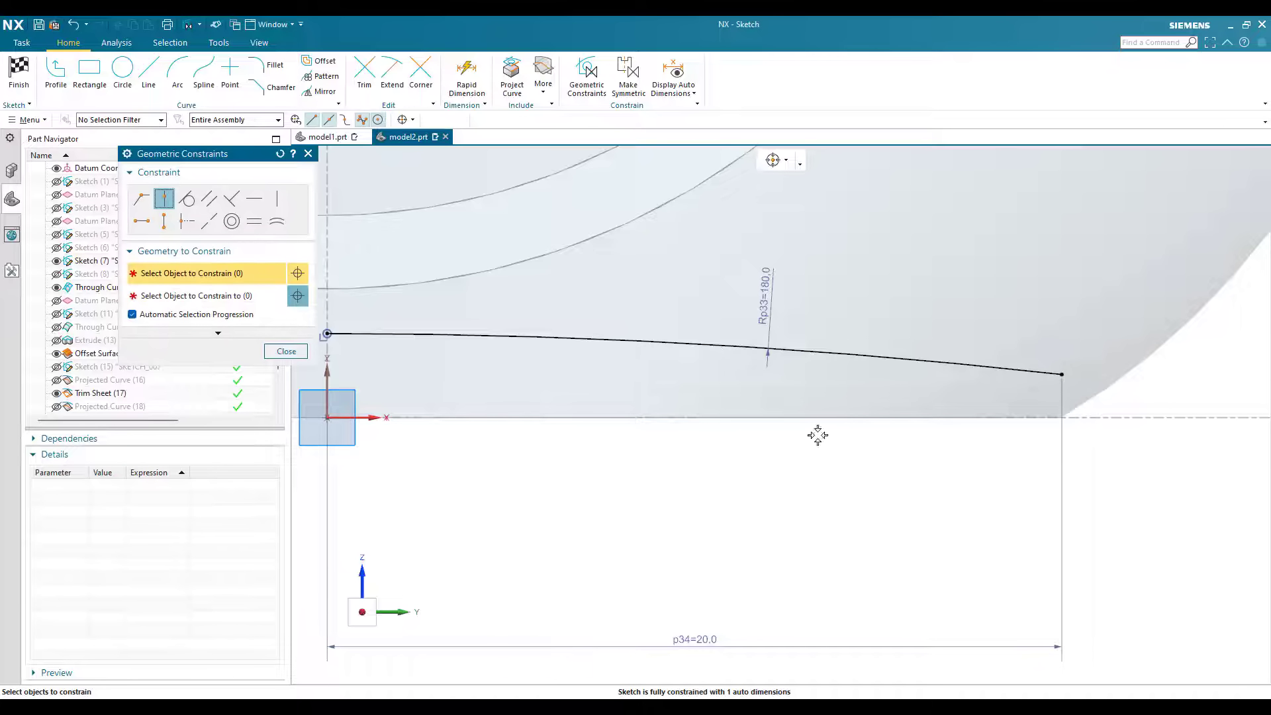
pyautogui.click(1062, 375)
pyautogui.click(367, 419)
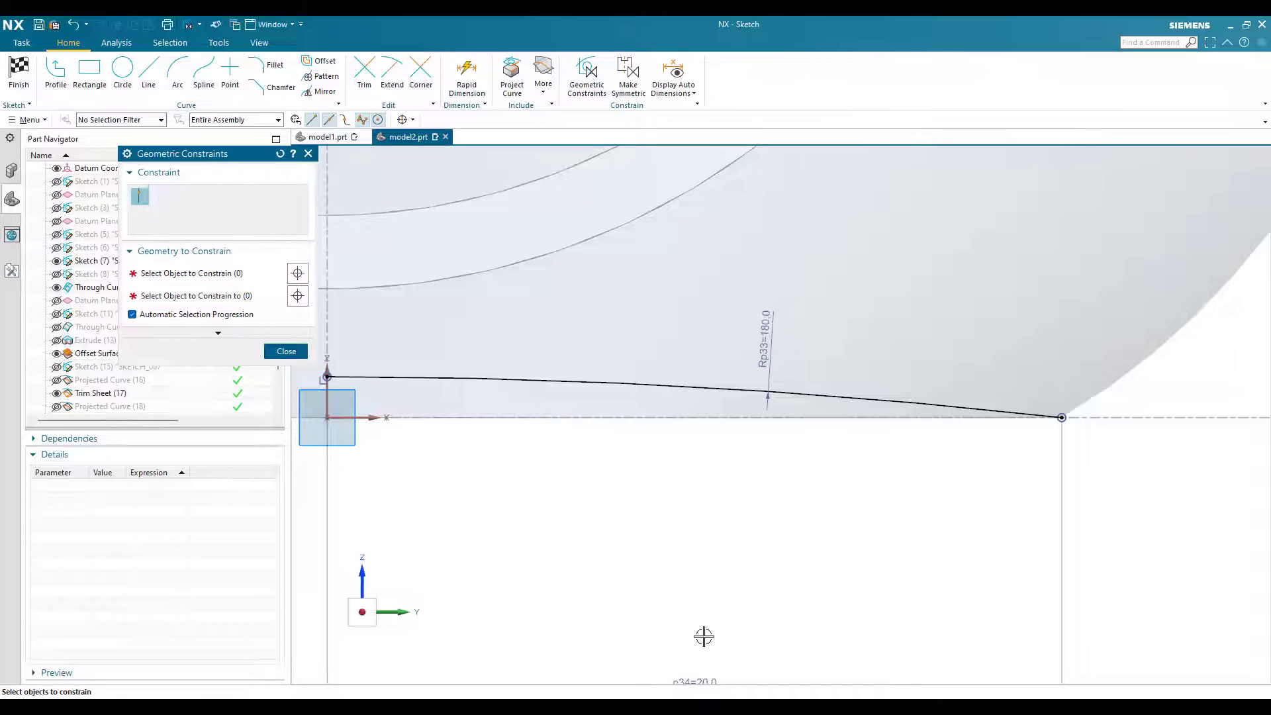
pyautogui.scroll(-1, 704, 634)
pyautogui.press('Escape')
pyautogui.scroll(-2, 457, 397)
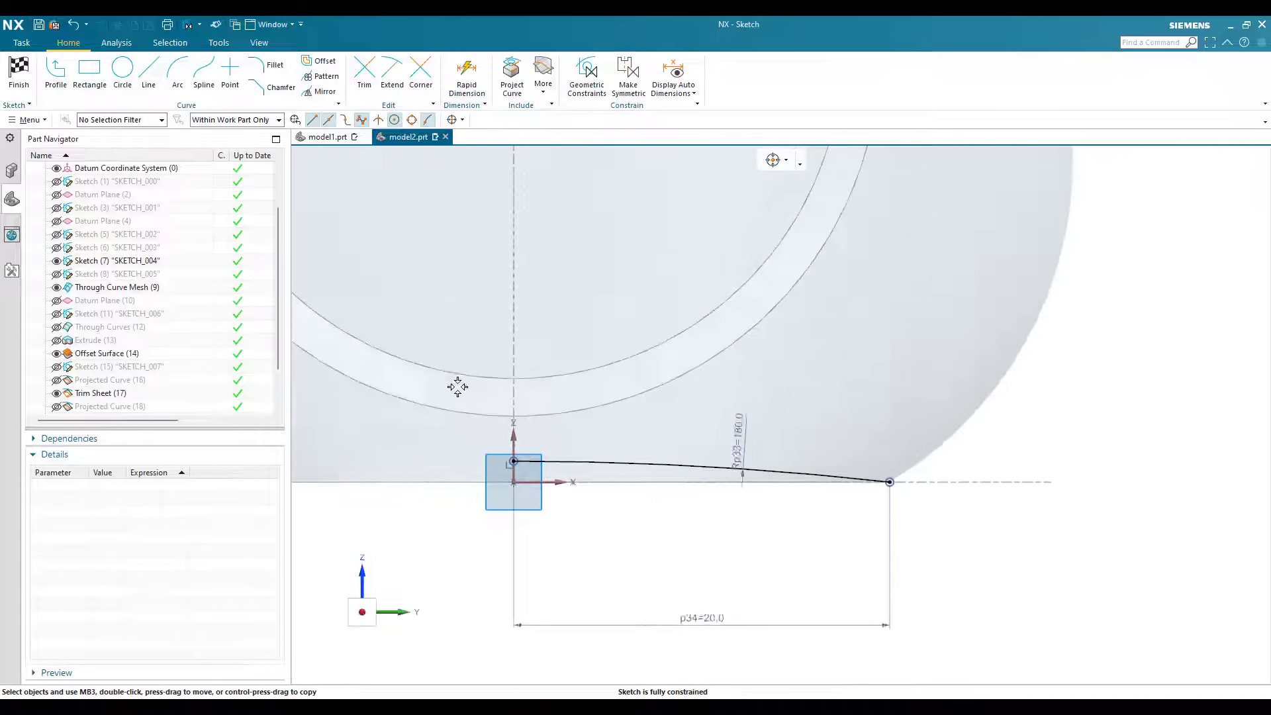
pyautogui.scroll(3, 454, 377)
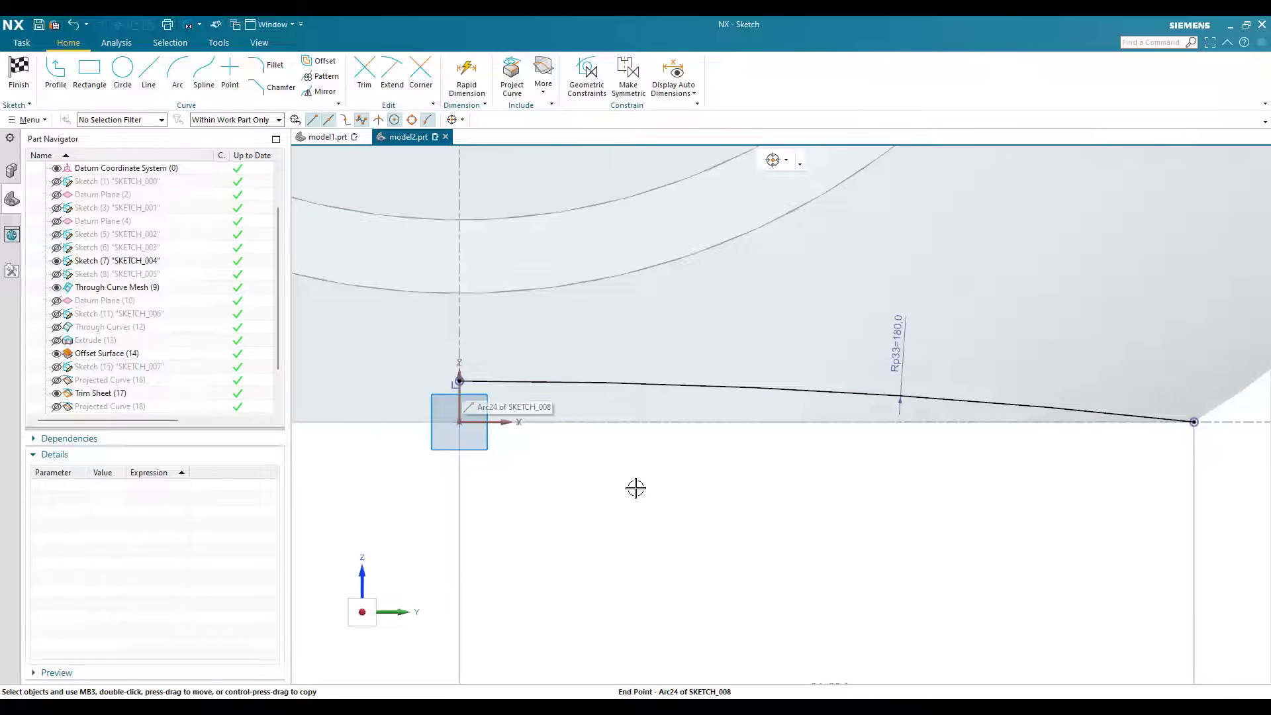
pyautogui.scroll(-3, 635, 487)
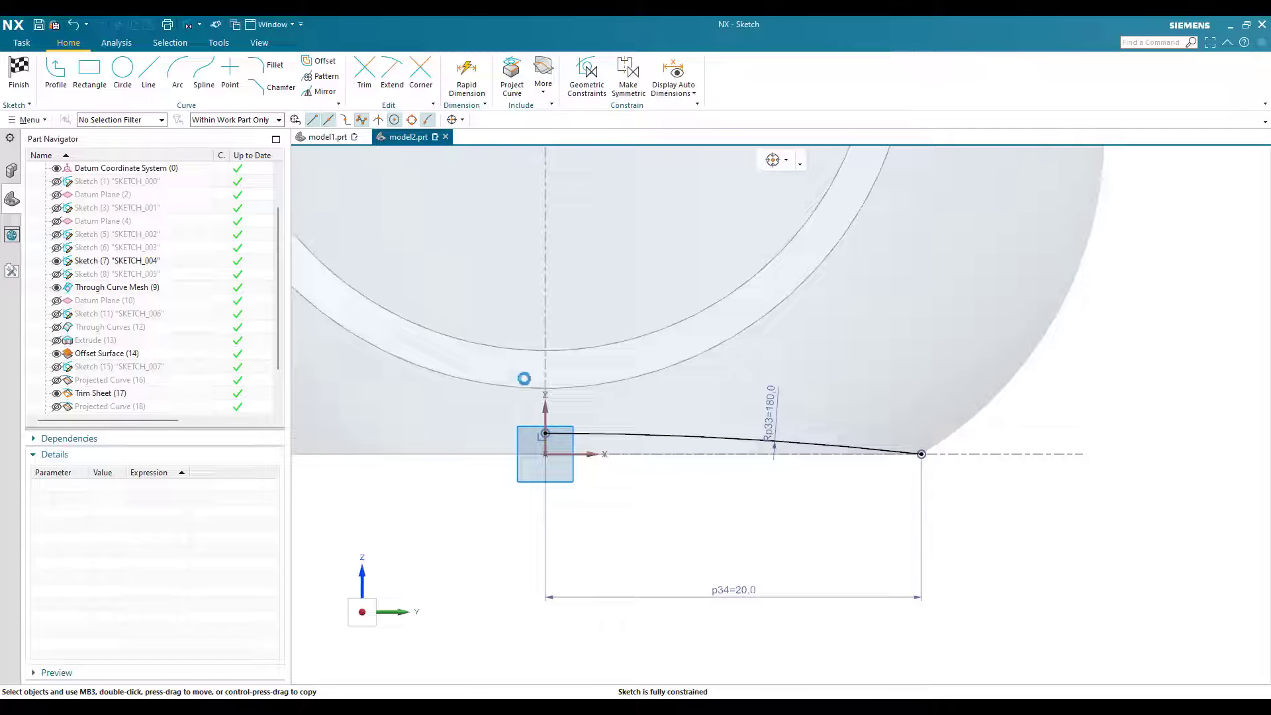
pyautogui.hotkey('ctrl', 'q')
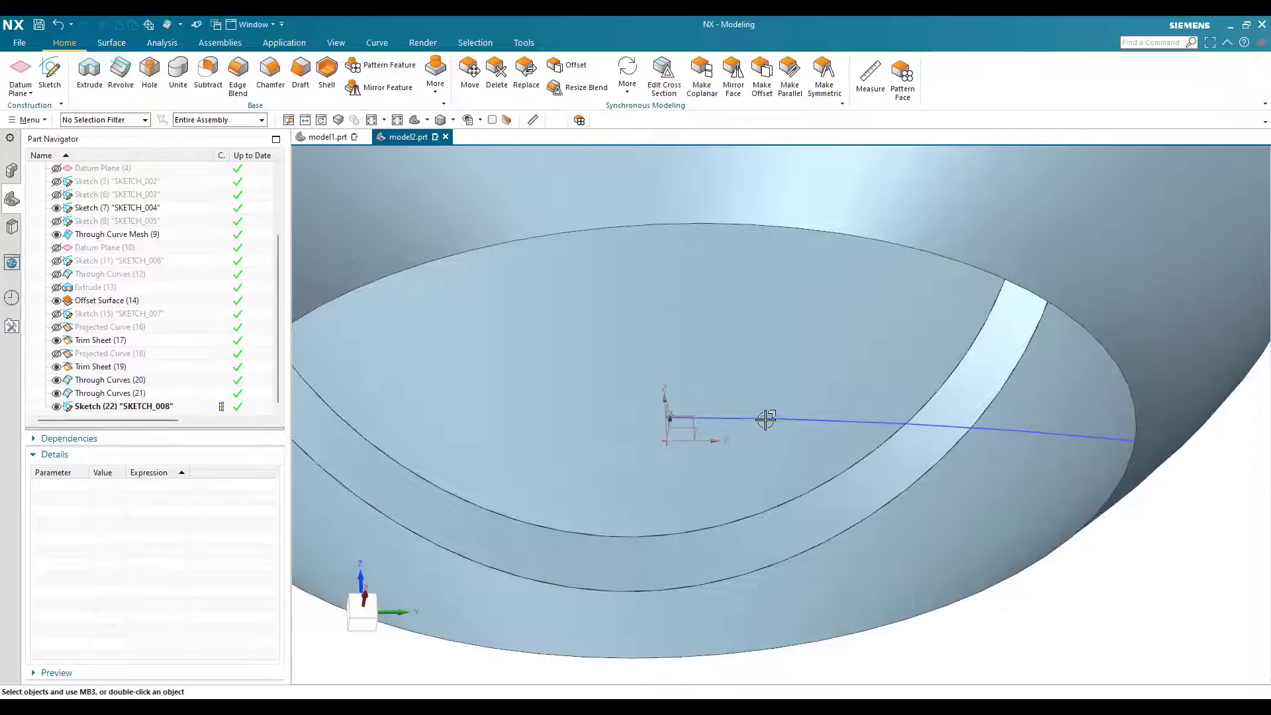
# Step: Revolve the base arc 360° about the Z-axis through its inner endpoint, with the body type set to Sheet
pyautogui.click(182, 266)
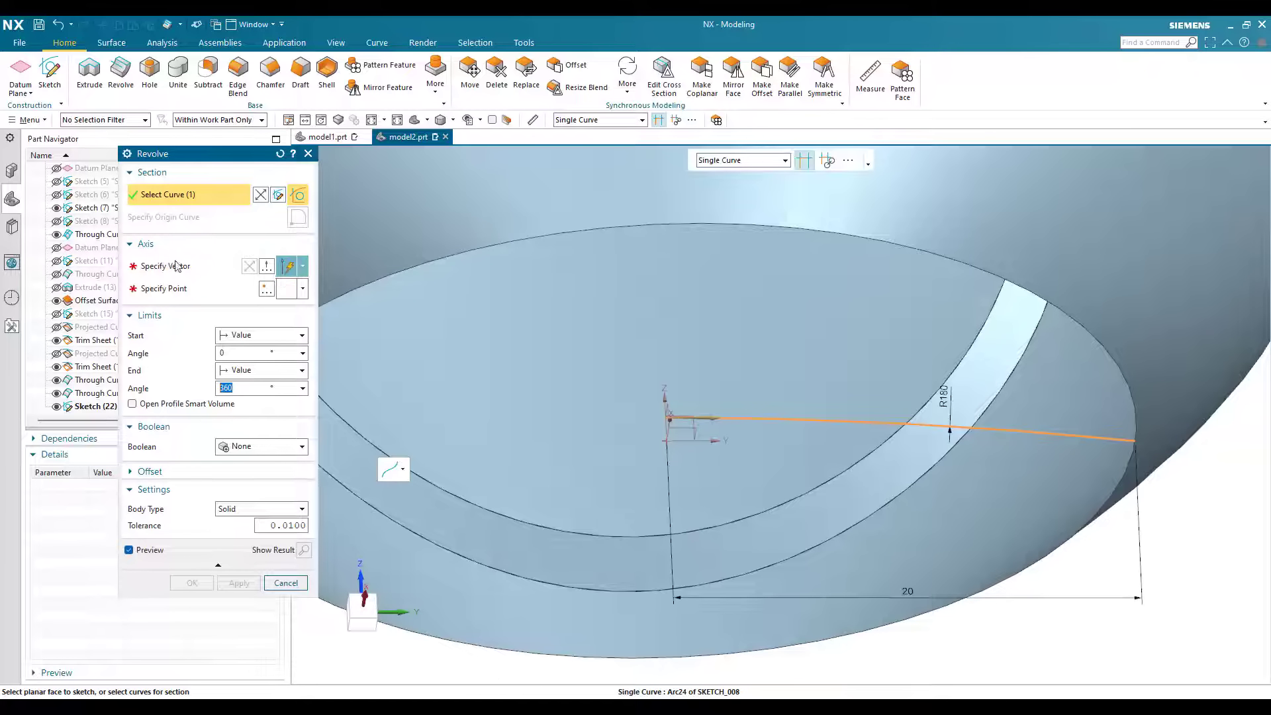
pyautogui.middleClick(693, 412)
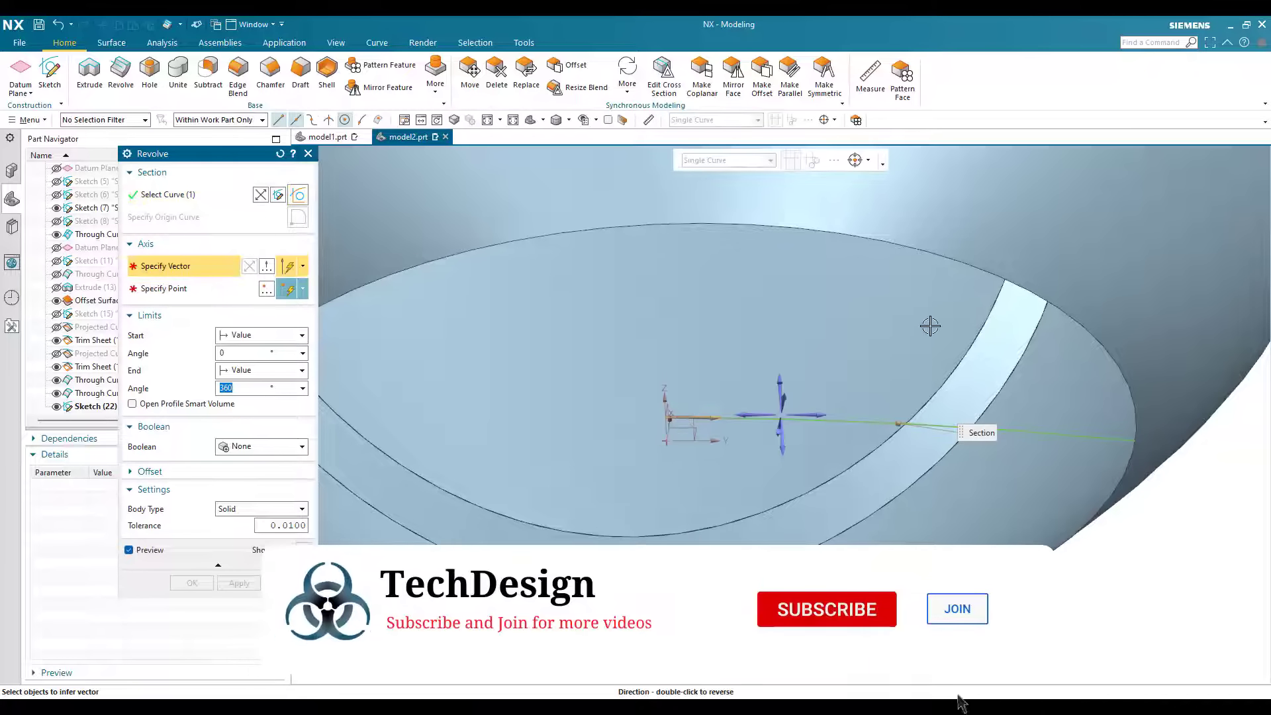
pyautogui.moveTo(931, 326); pyautogui.dragTo(942, 254, button='middle')
pyautogui.scroll(-3, 669, 435)
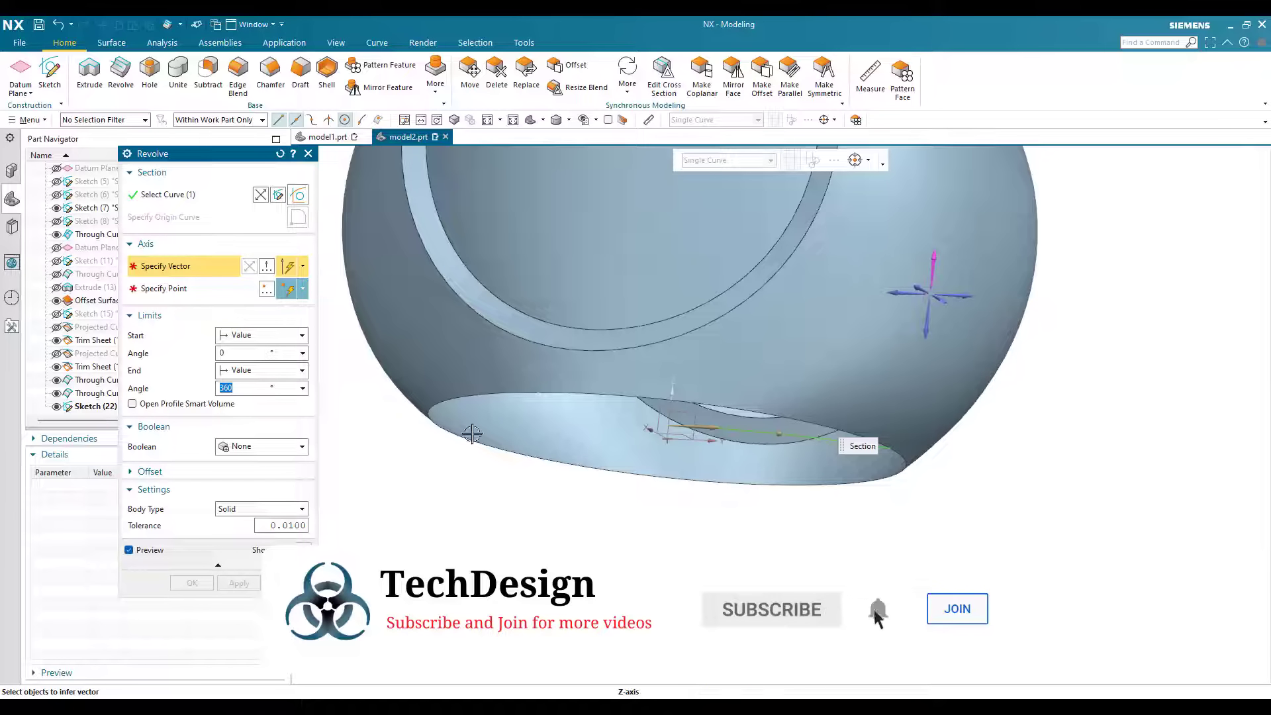
pyautogui.click(934, 263)
pyautogui.scroll(7, 593, 462)
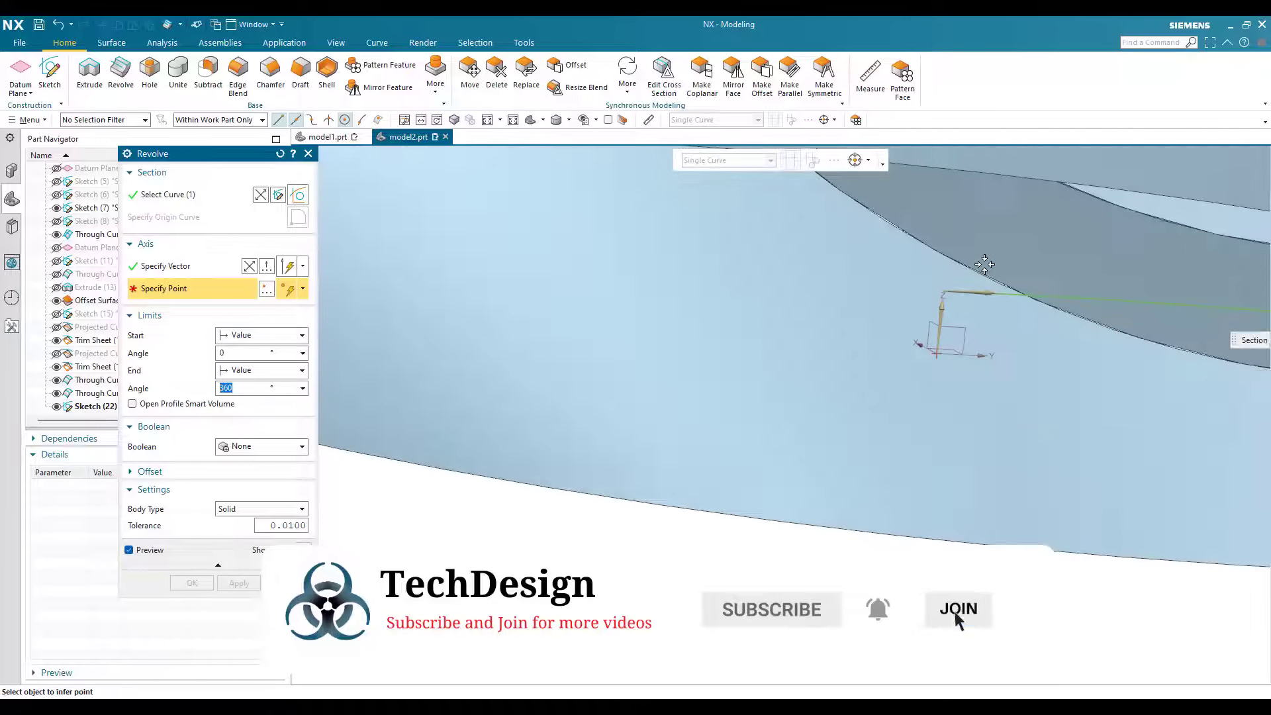
pyautogui.scroll(5, 953, 285)
pyautogui.click(986, 266)
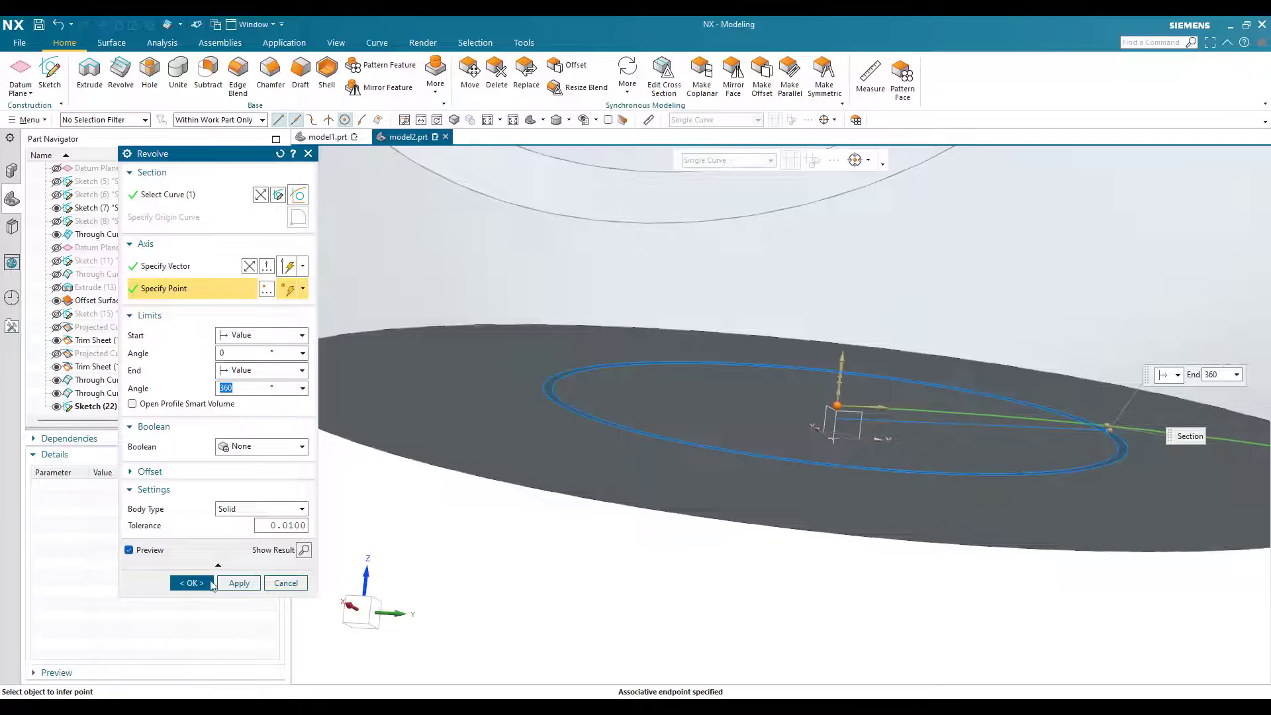
pyautogui.click(257, 509)
pyautogui.click(238, 525)
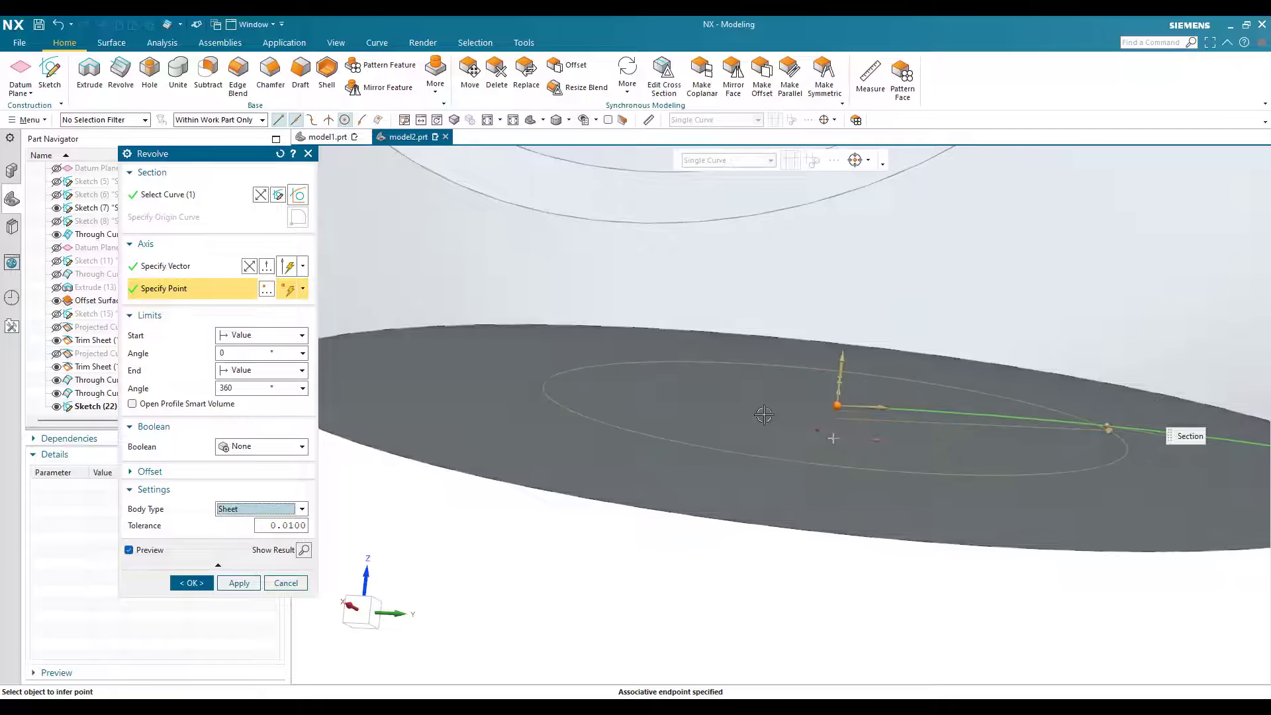
pyautogui.middleClick(741, 427)
# Step: Show all hidden sheet bodies, including the bottle's shoulder and extruded neck
pyautogui.scroll(-5, 749, 391)
pyautogui.moveTo(982, 514); pyautogui.dragTo(851, 435, button='middle')
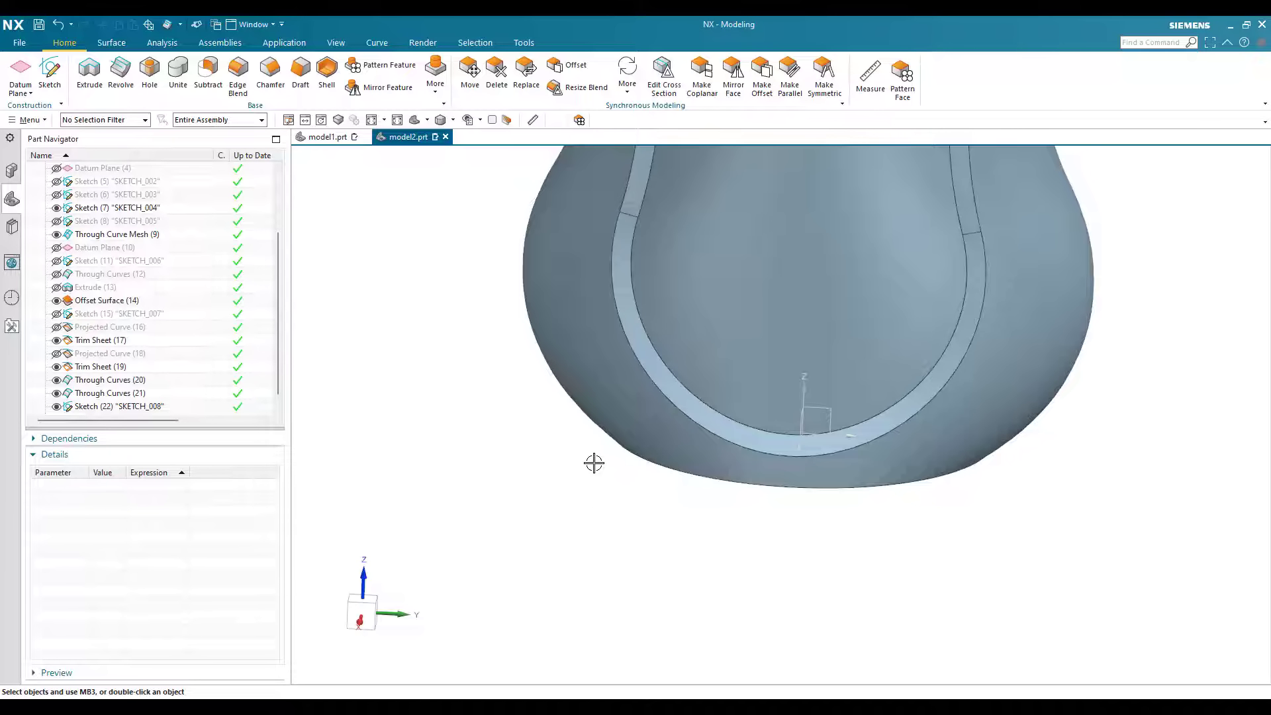
pyautogui.scroll(-6, 582, 407)
pyautogui.moveTo(617, 210); pyautogui.dragTo(620, 191, button='middle')
pyautogui.scroll(4, 615, 199)
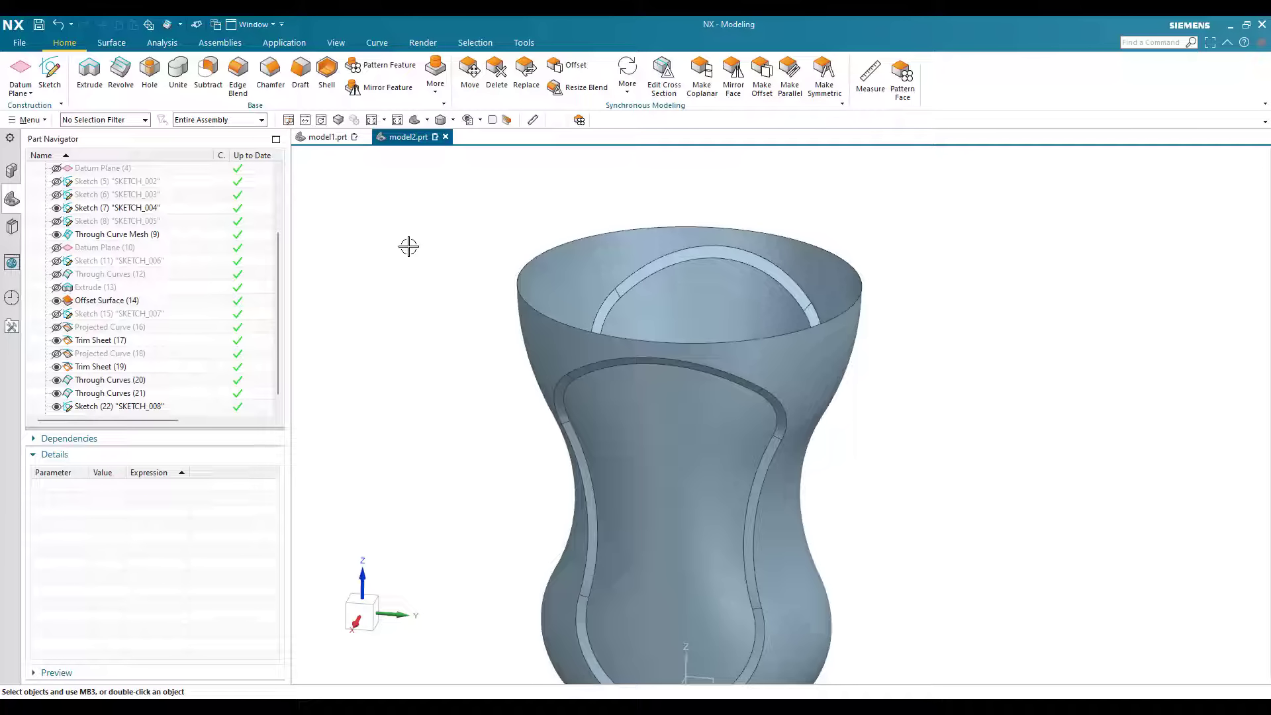
pyautogui.hotkey('ctrl', 'w')
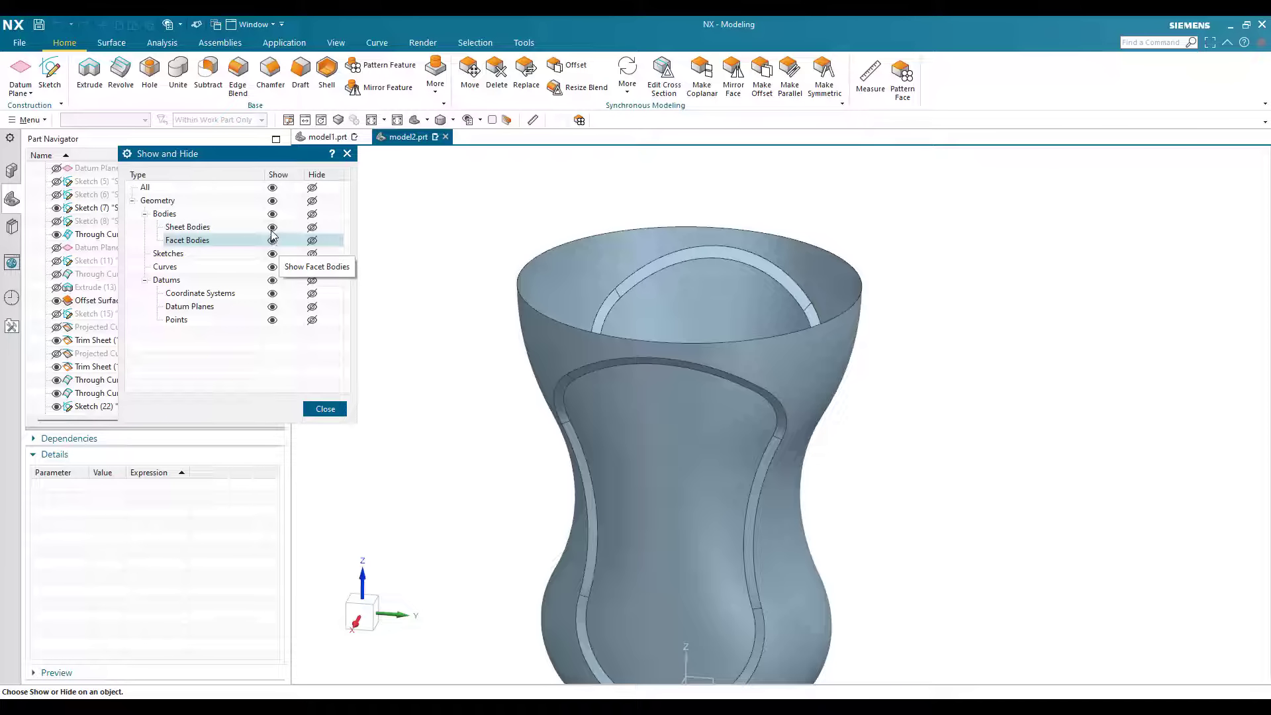
pyautogui.click(272, 227)
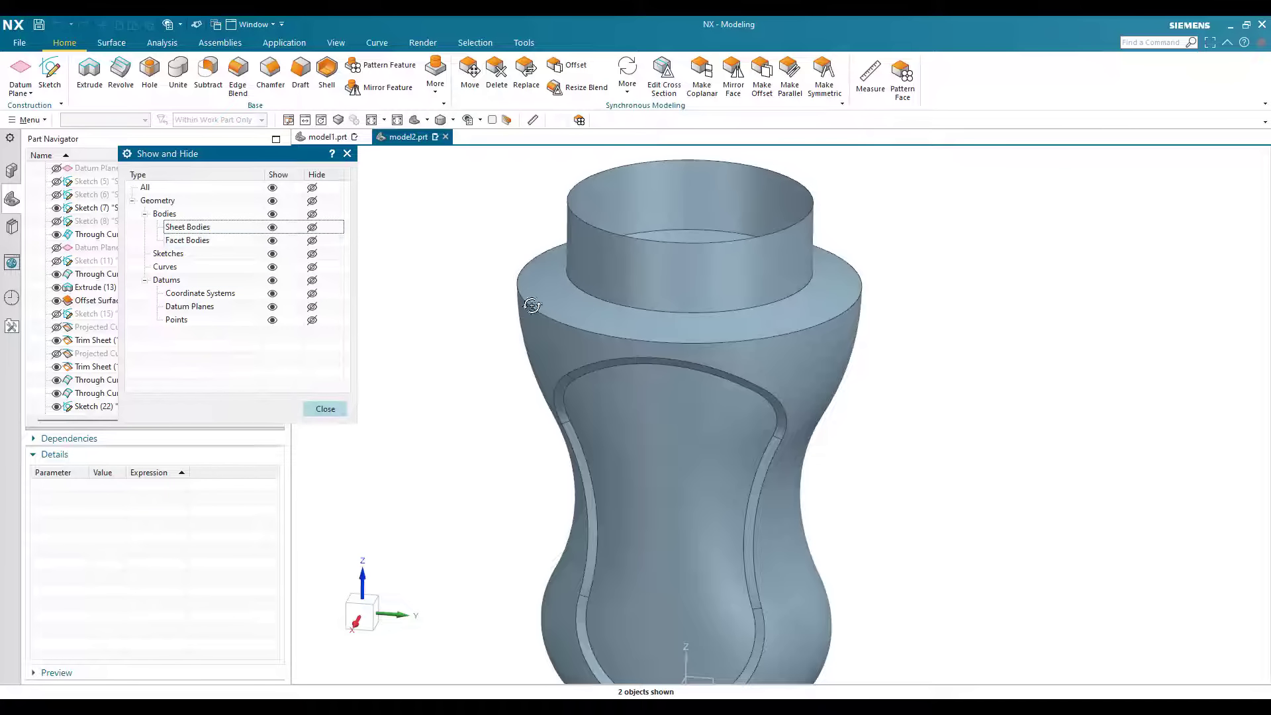
pyautogui.middleClick(533, 305)
# Step: Start a helix along a vector and place its origin at the arc center of the neck's lower edge
pyautogui.moveTo(553, 341); pyautogui.dragTo(679, 322, button='middle')
pyautogui.scroll(2, 680, 327)
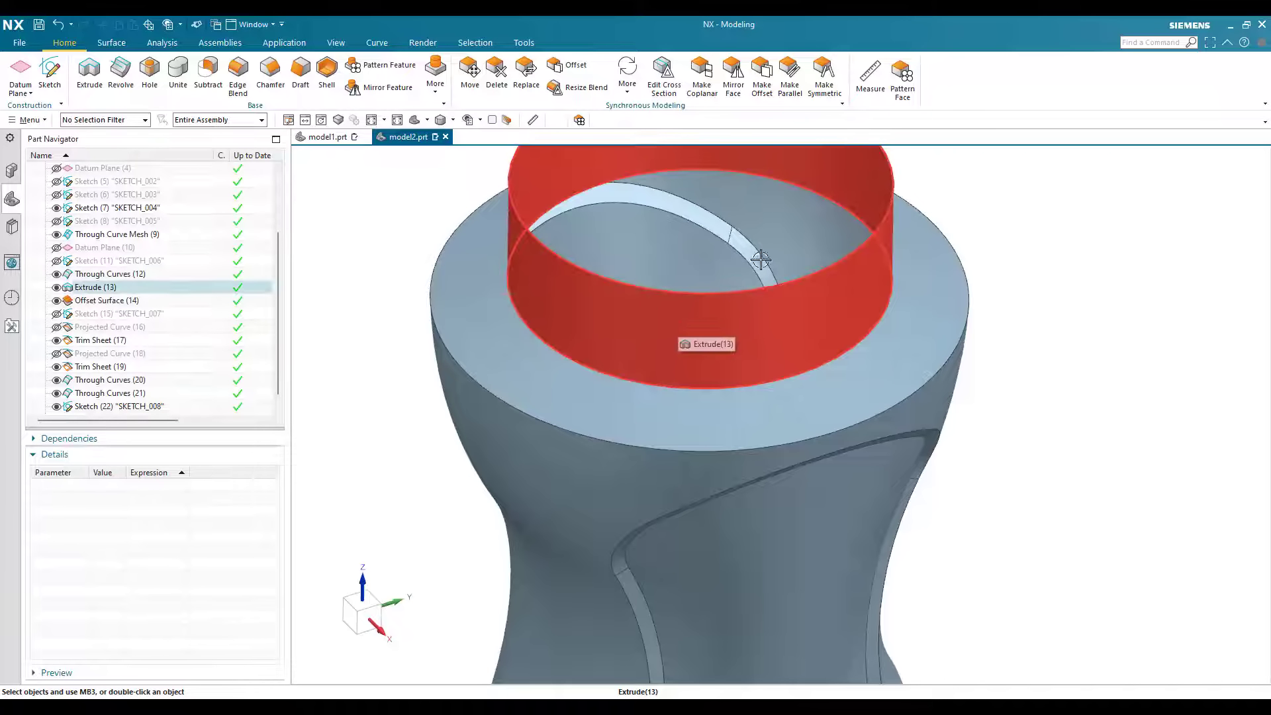
pyautogui.moveTo(378, 332); pyautogui.dragTo(368, 277, button='middle')
pyautogui.scroll(-2, 76, 117)
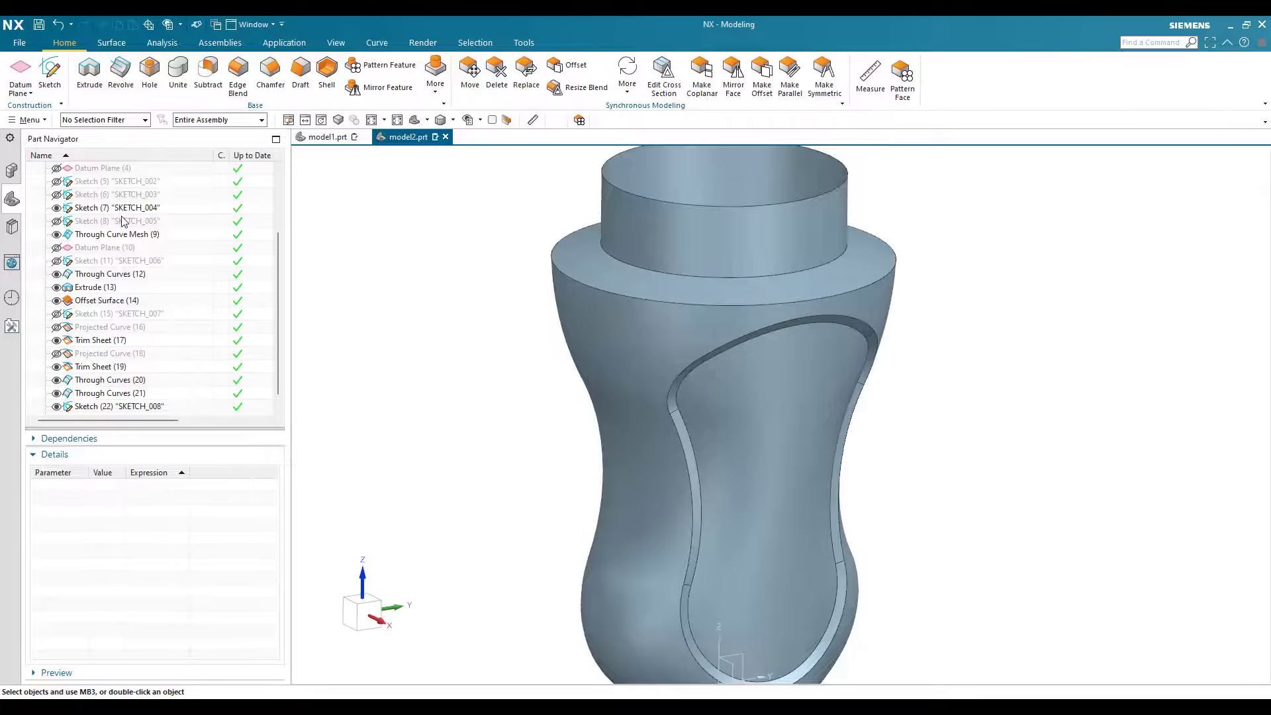
pyautogui.scroll(3, 152, 192)
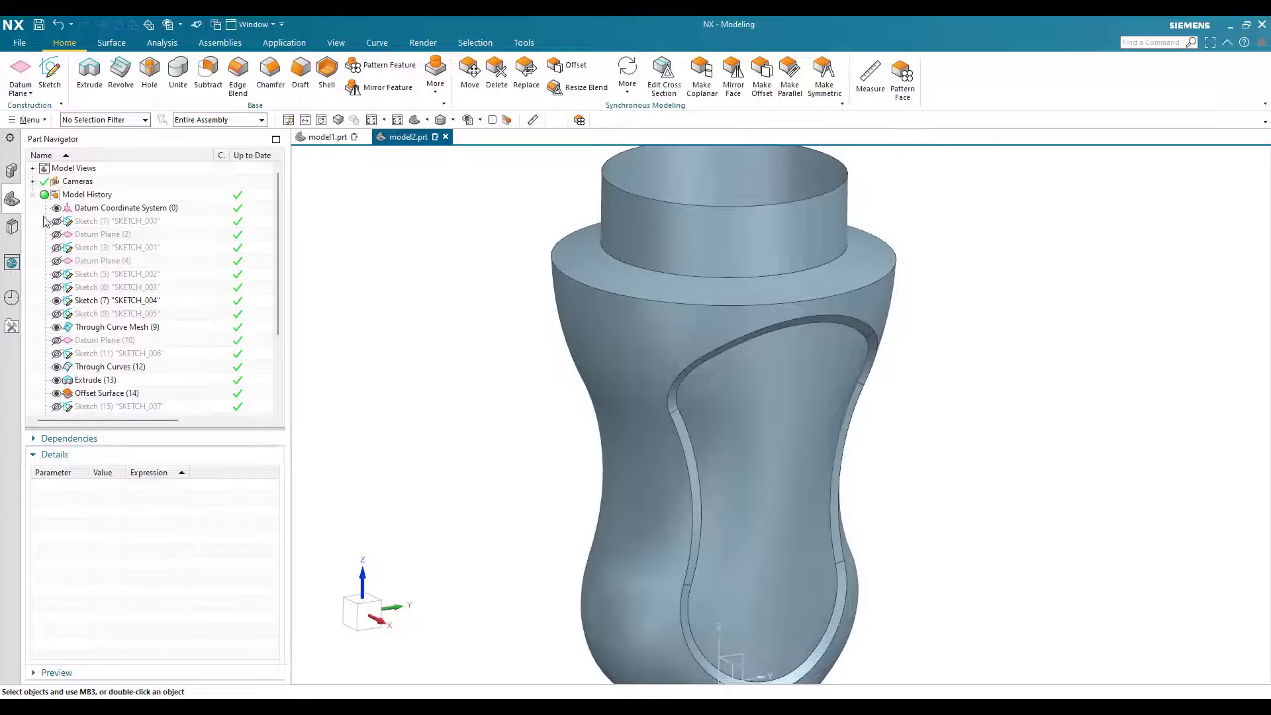
pyautogui.click(27, 119)
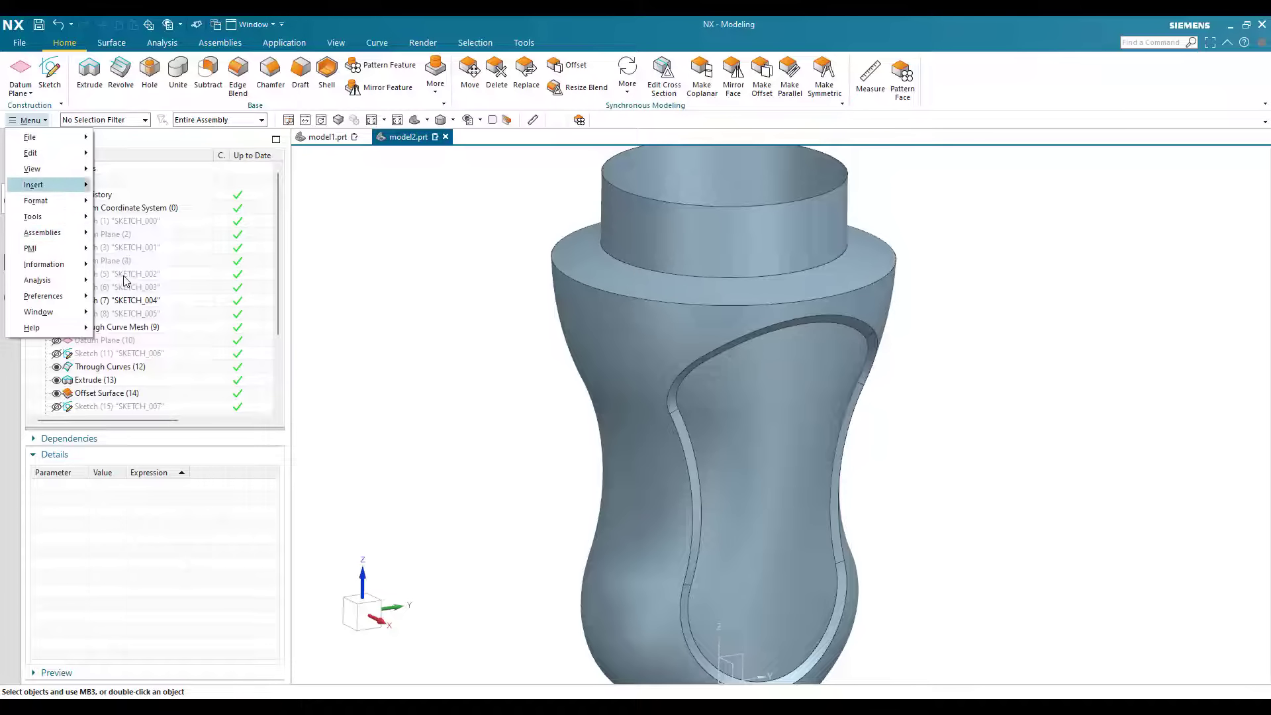
pyautogui.moveTo(47, 184)
pyautogui.moveTo(133, 274)
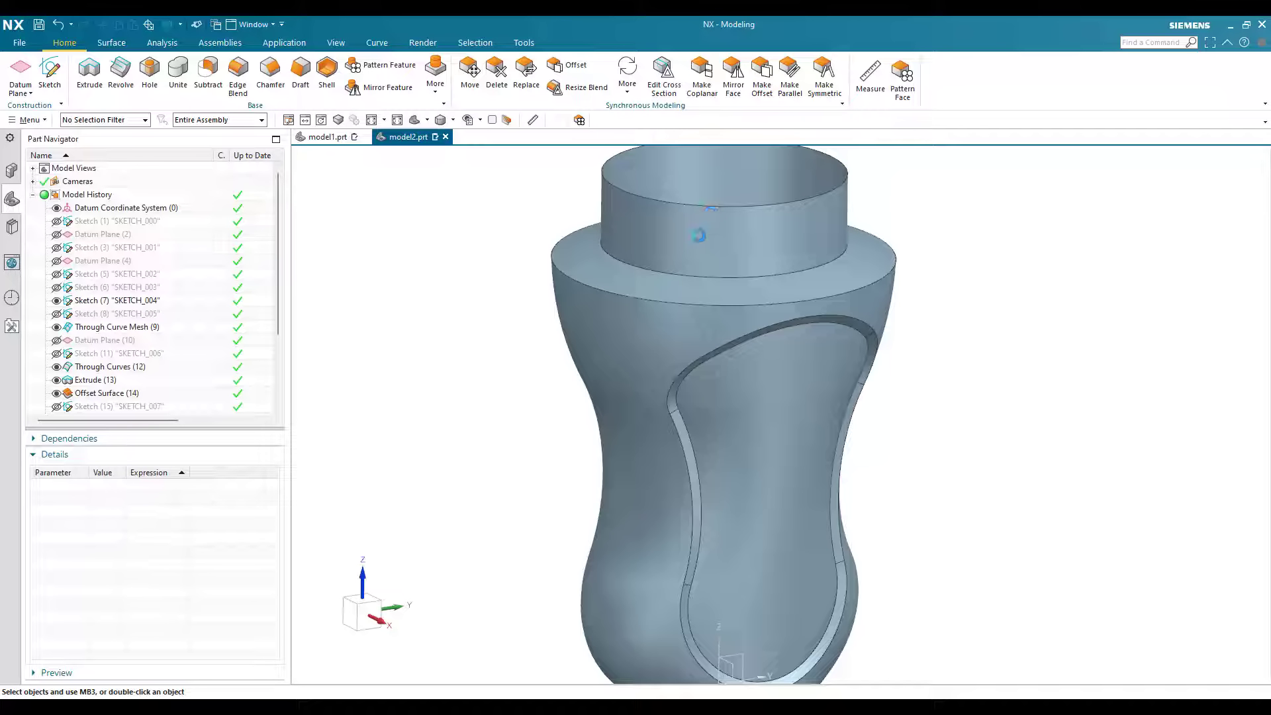
pyautogui.scroll(1, 693, 285)
pyautogui.click(700, 284)
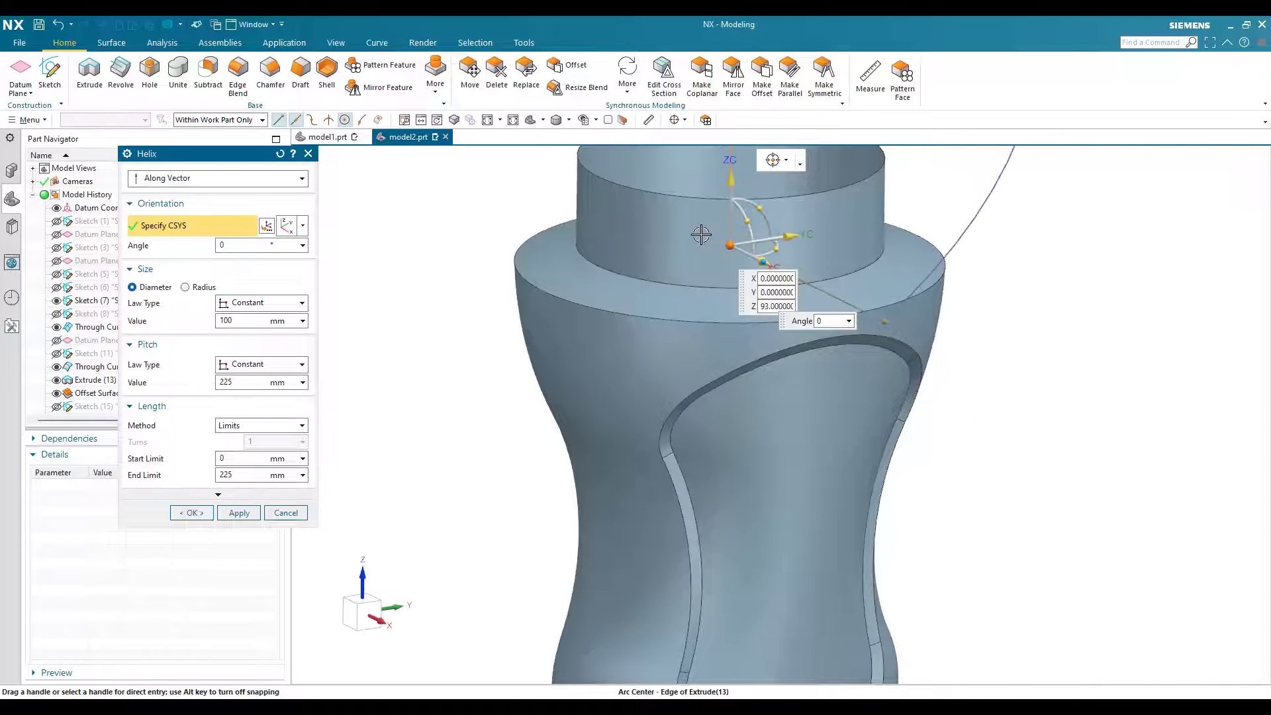
# Step: Snap the helix origin to the center of the neck's lower edge and raise it 1.5 mm along the Z-axis
pyautogui.scroll(-3, 728, 258)
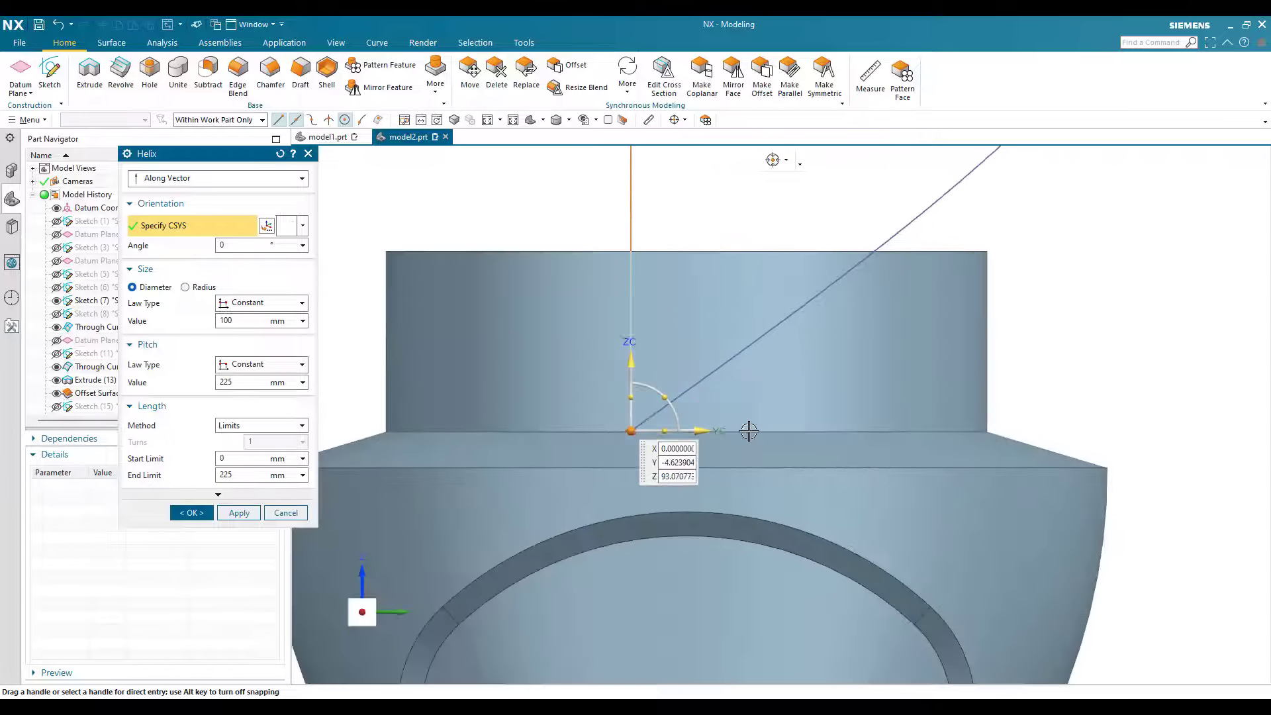
pyautogui.click(681, 357)
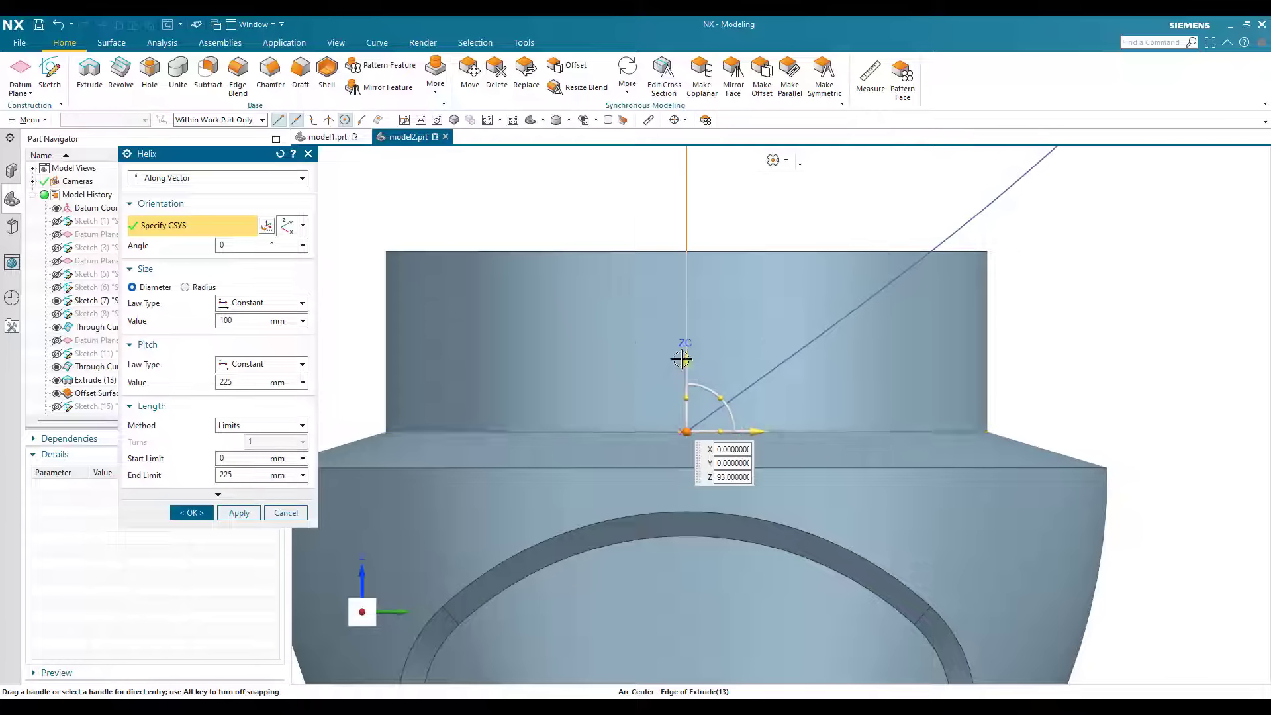
pyautogui.moveTo(682, 351); pyautogui.dragTo(682, 352)
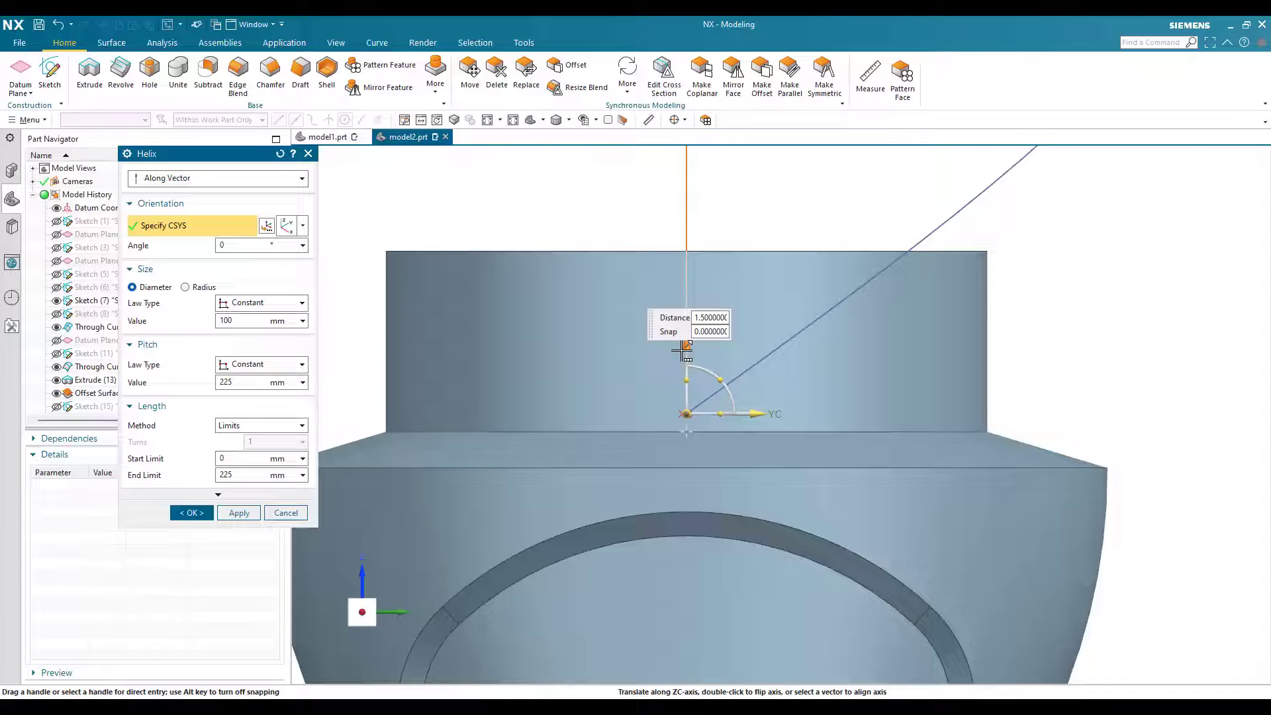
pyautogui.moveTo(637, 306); pyautogui.dragTo(866, 353)
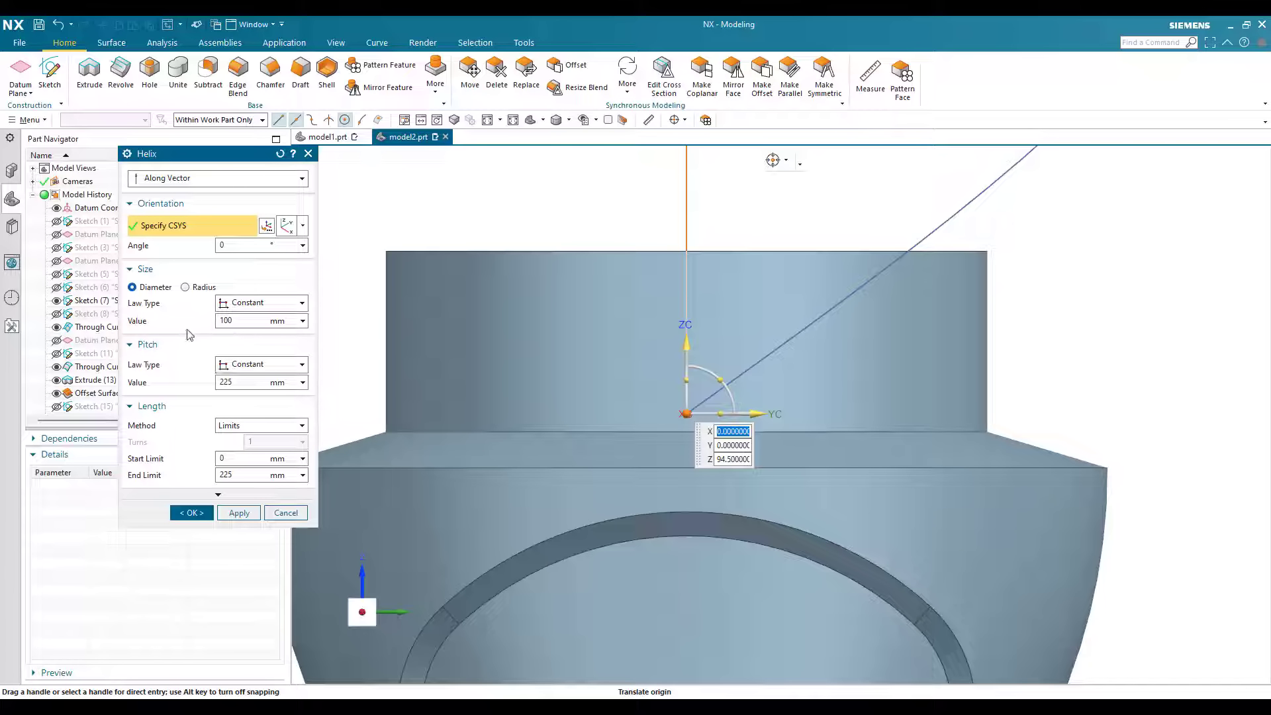
# Step: Set the helix diameter to 50 mm and its pitch to 5 mm
pyautogui.press('Tab')
pyautogui.write('50')
pyautogui.press('Return')
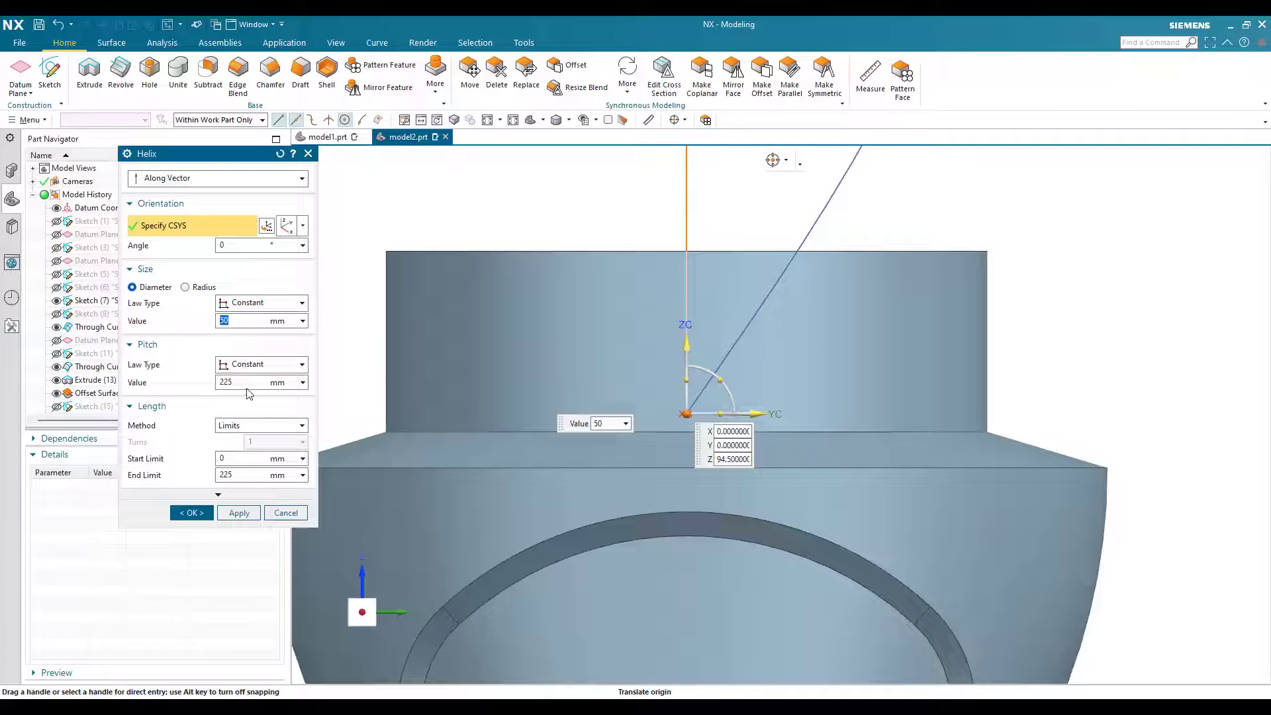
pyautogui.press('Tab')
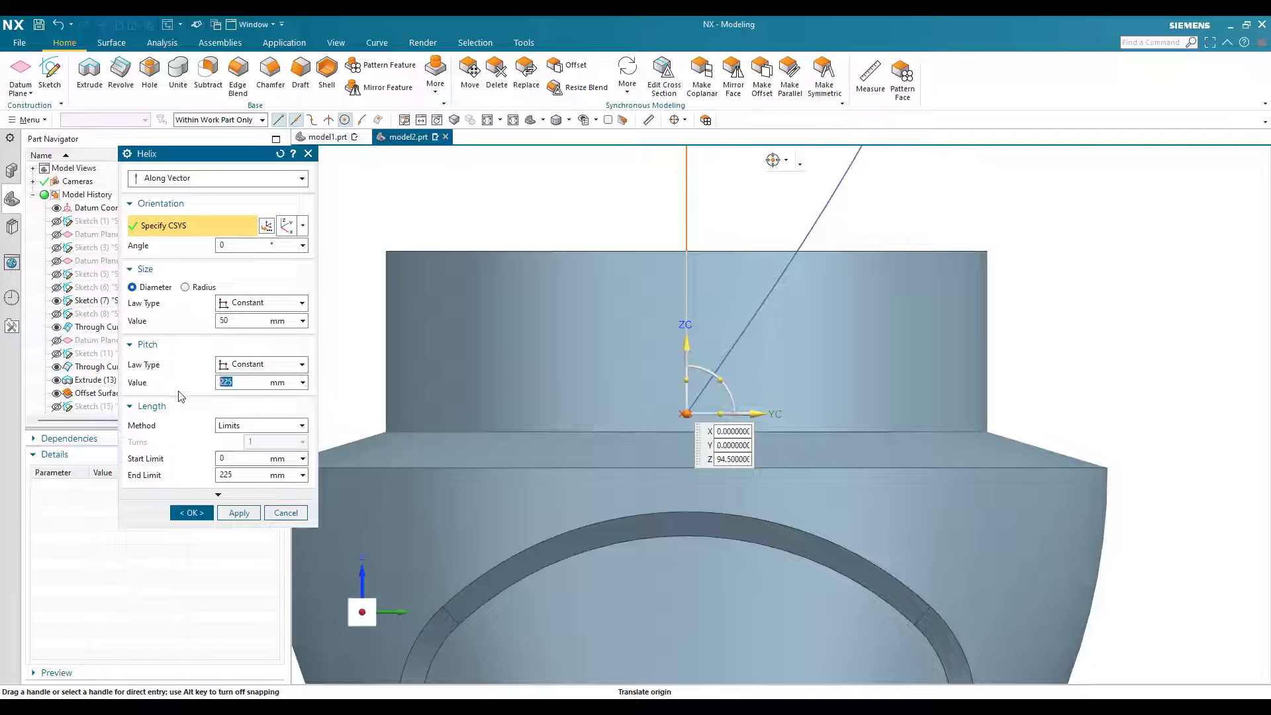
pyautogui.press('Return')
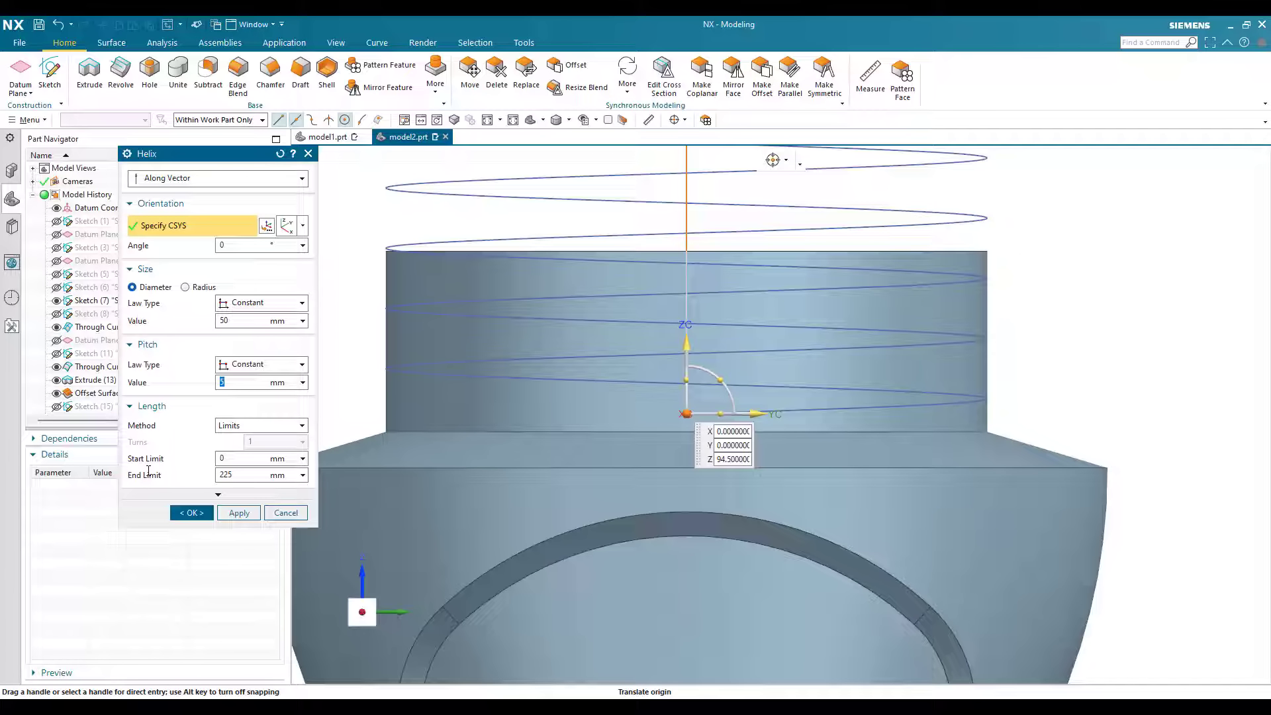
# Step: Set the helix's end limit to 10 mm and create the helix around the neck
pyautogui.moveTo(236, 475); pyautogui.dragTo(148, 471)
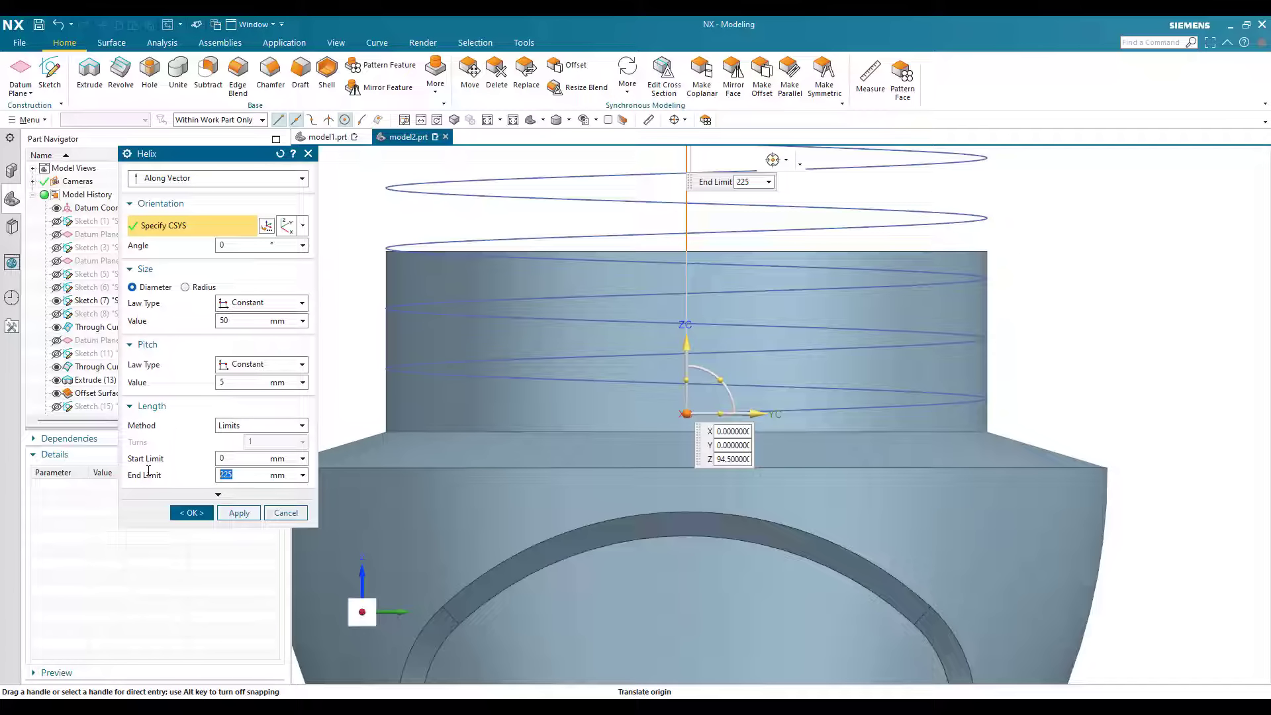
pyautogui.write('10')
pyautogui.press('Return')
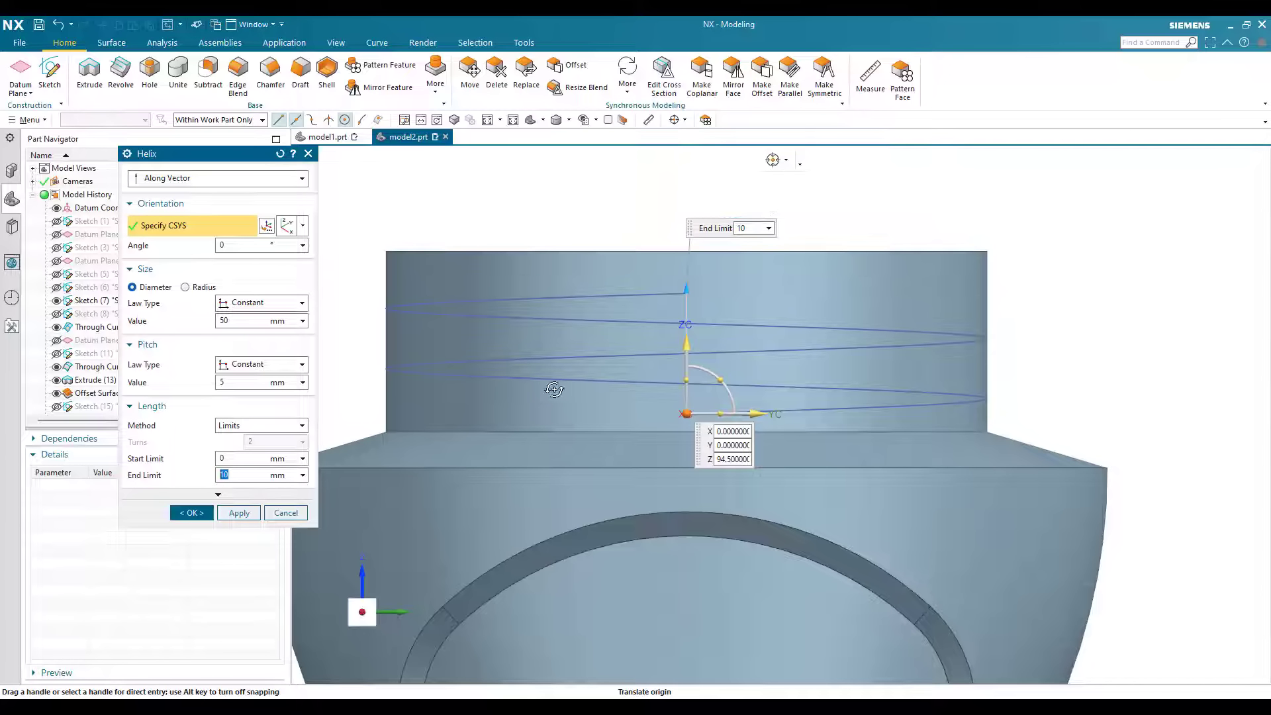
pyautogui.scroll(-1, 571, 421)
pyautogui.click(185, 513)
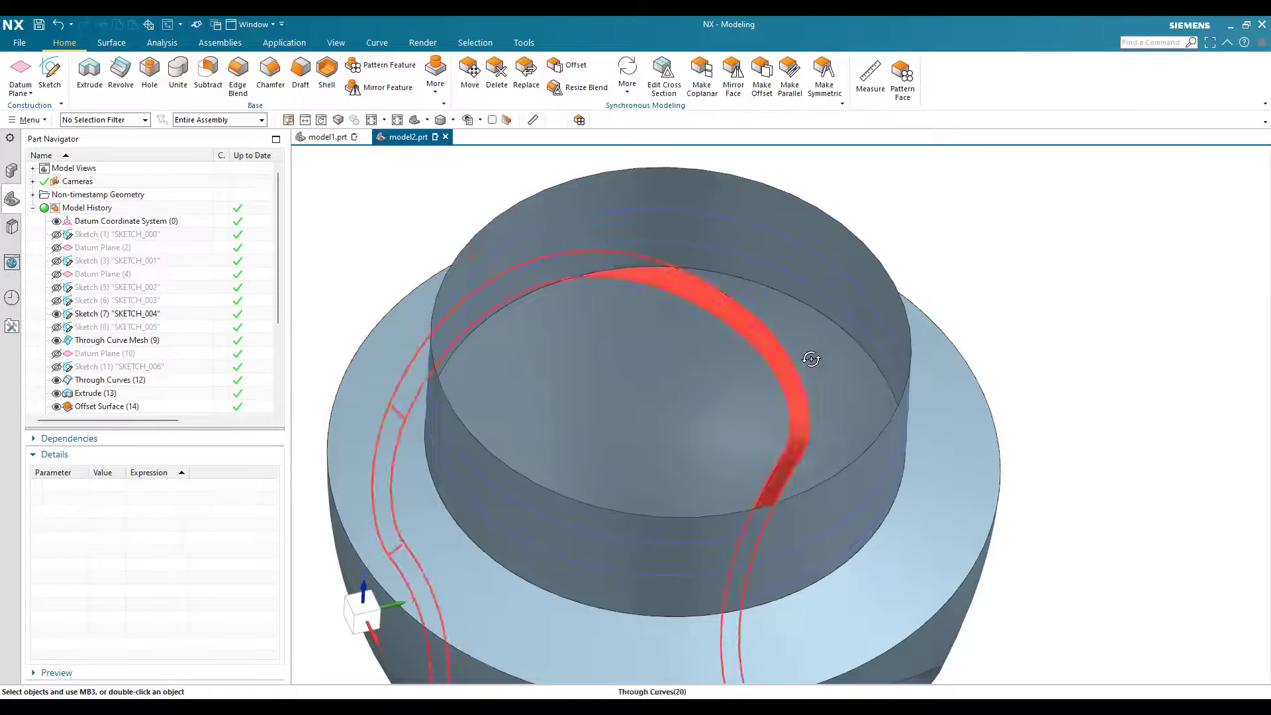
# Step: Create an inferred datum plane at the helix's lower start point
pyautogui.moveTo(808, 357); pyautogui.dragTo(743, 440, button='middle')
pyautogui.scroll(5, 735, 450)
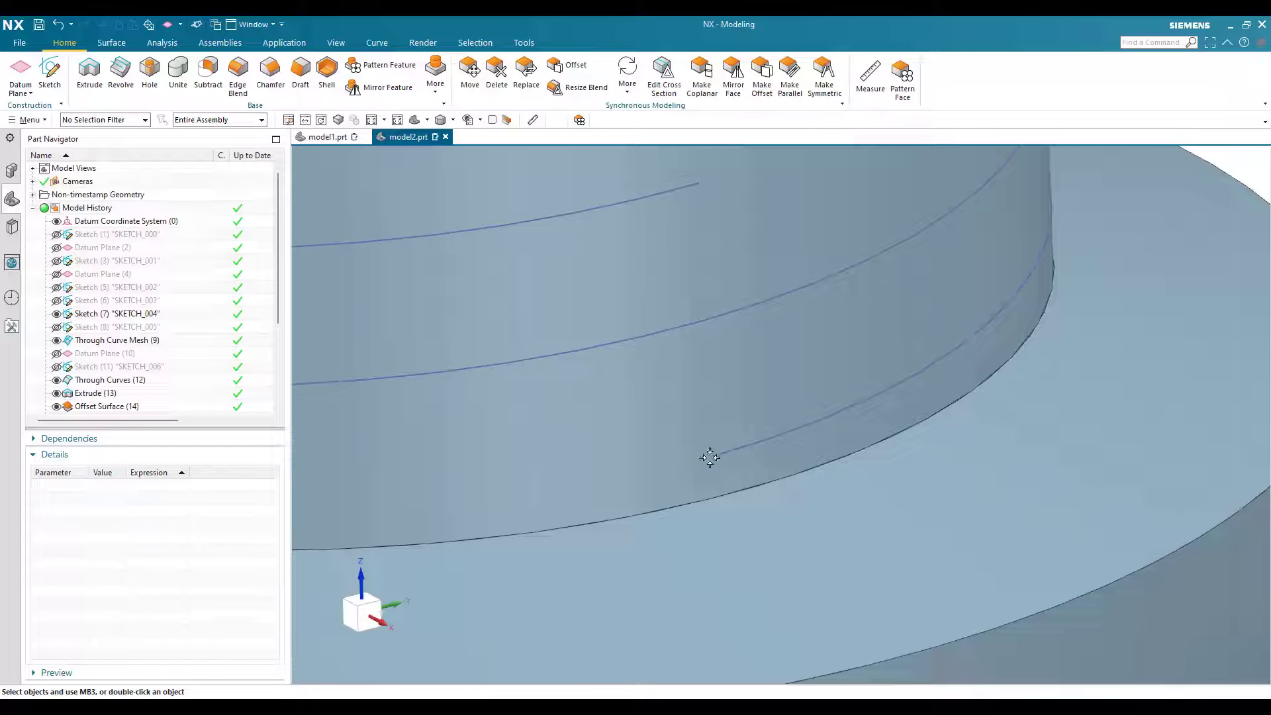
pyautogui.click(709, 458)
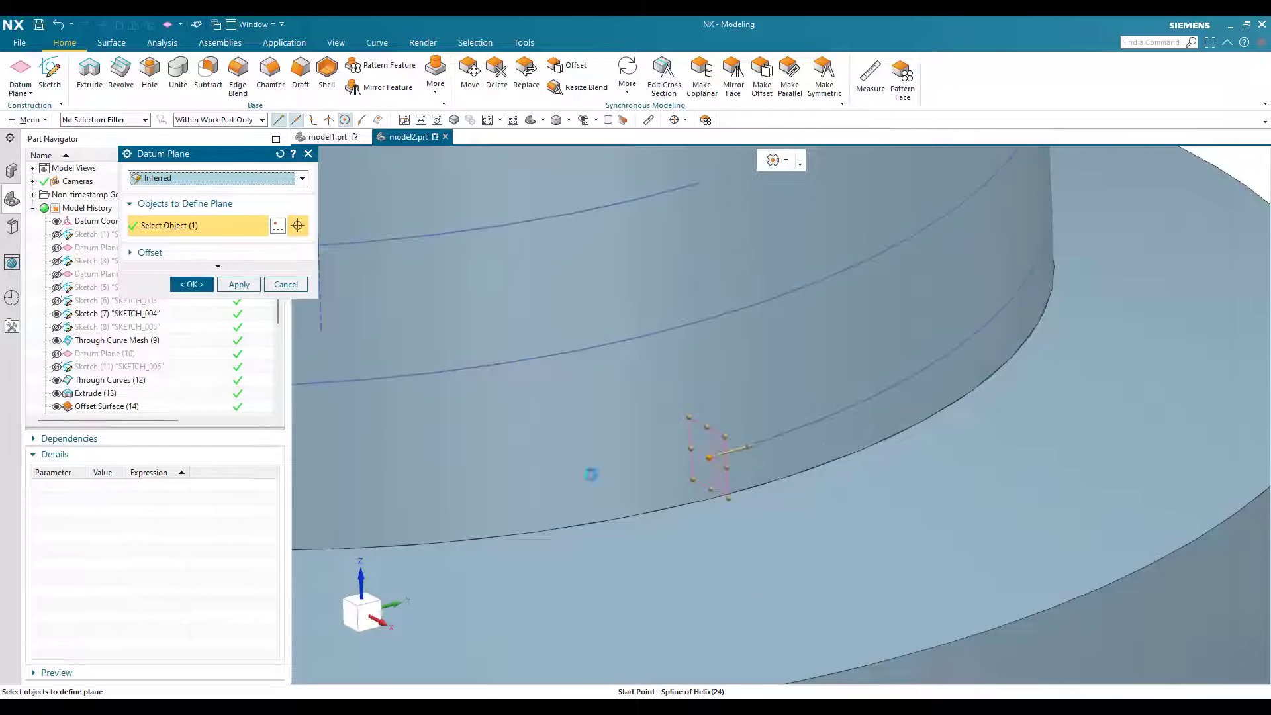
pyautogui.middleClick(679, 468)
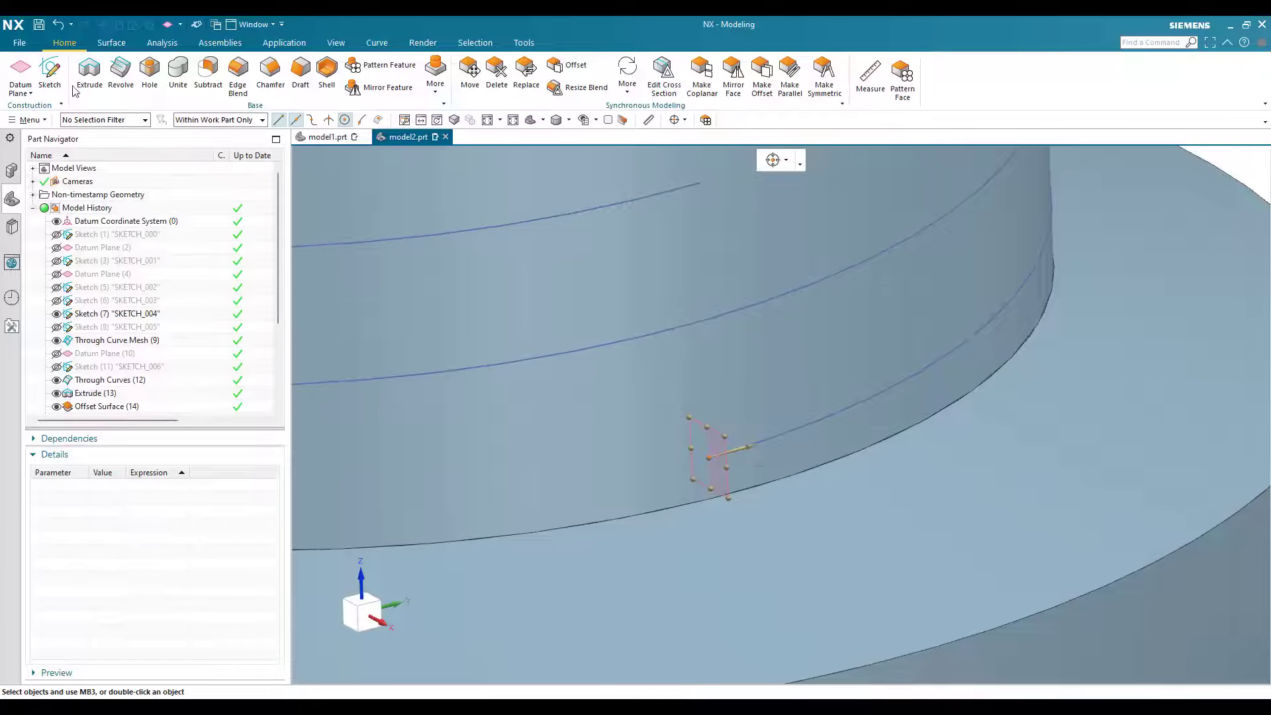
# Step: Sketch two connected lines on the new datum plane, forming a sideways V with its tip outside the neck wall
pyautogui.click(51, 74)
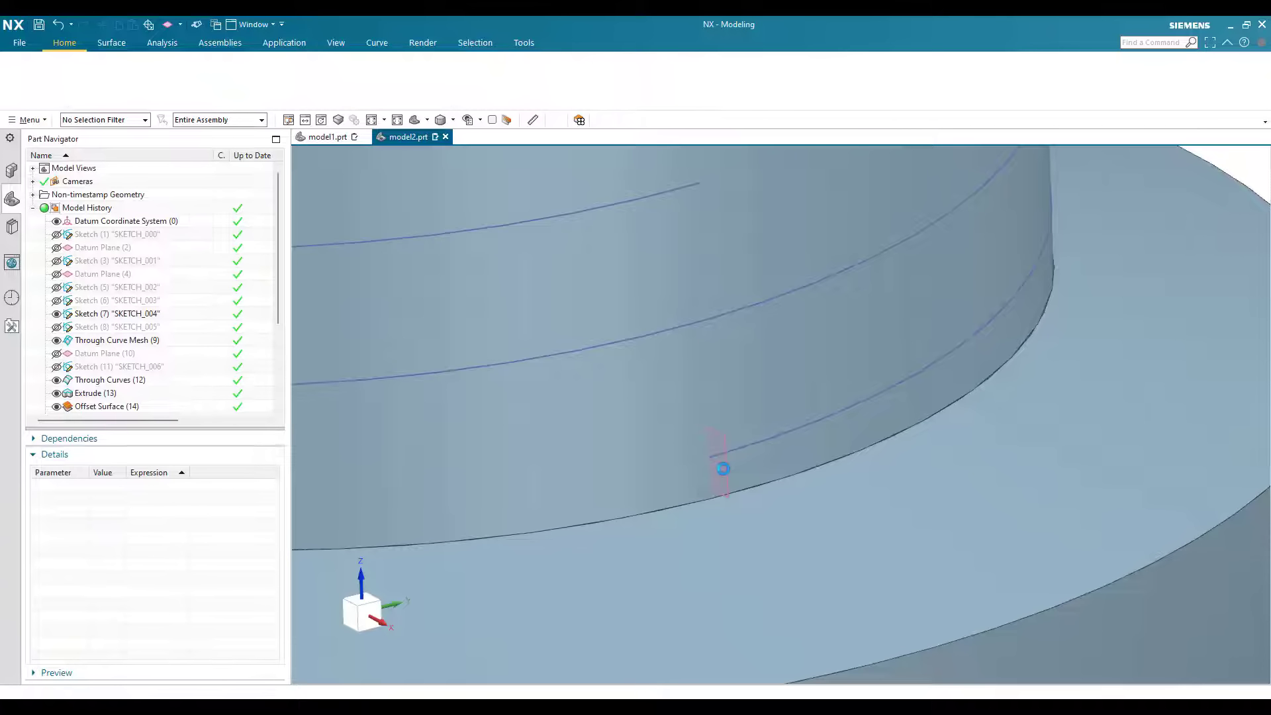
pyautogui.middleClick(865, 409)
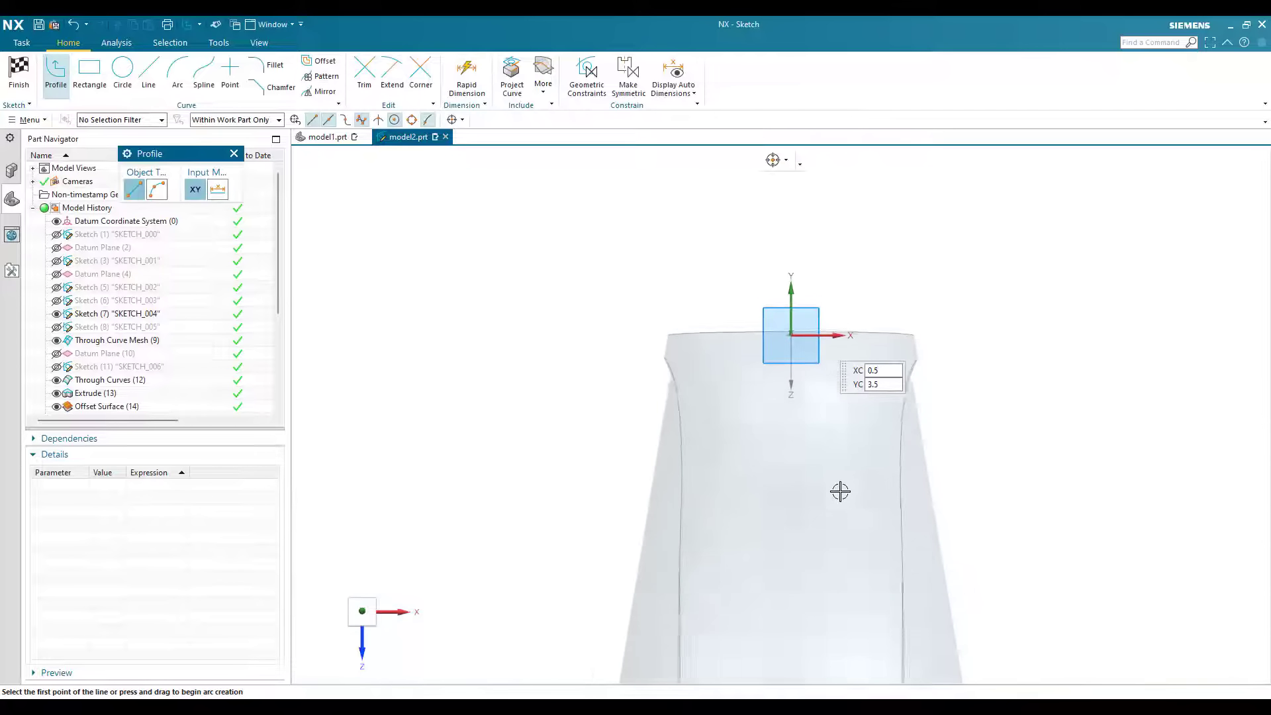
pyautogui.scroll(5, 690, 360)
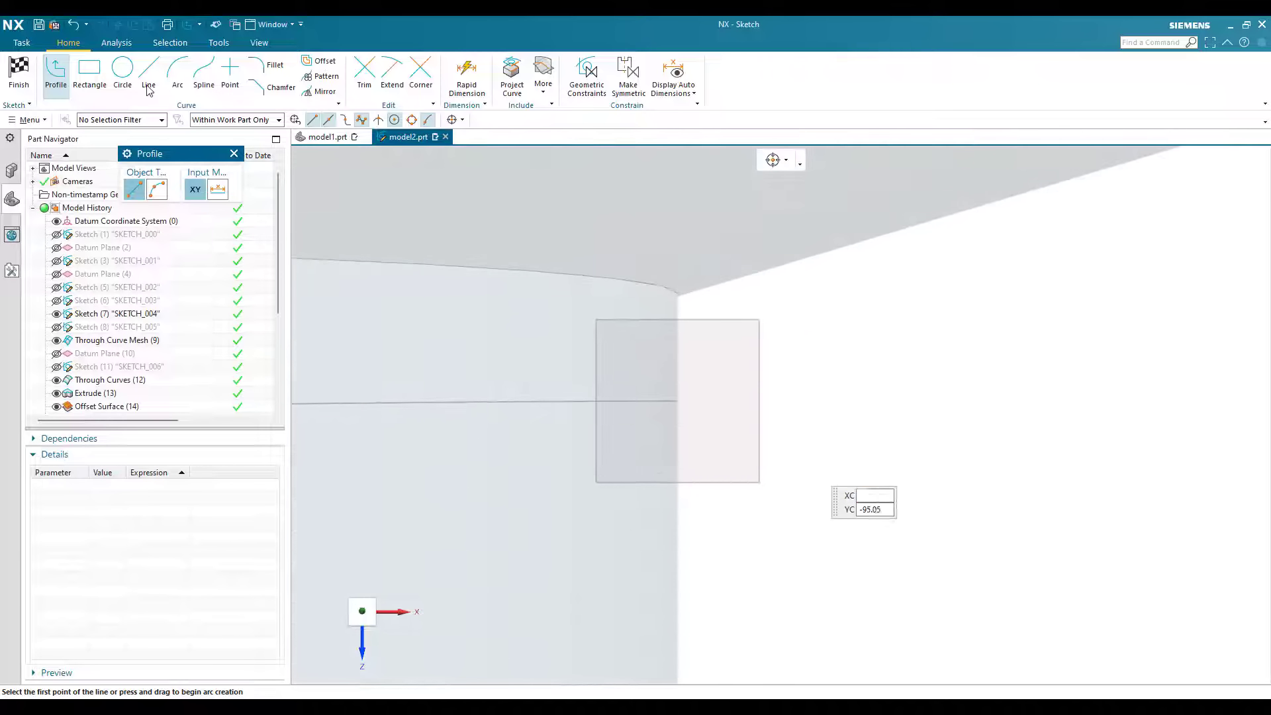
pyautogui.press('l')
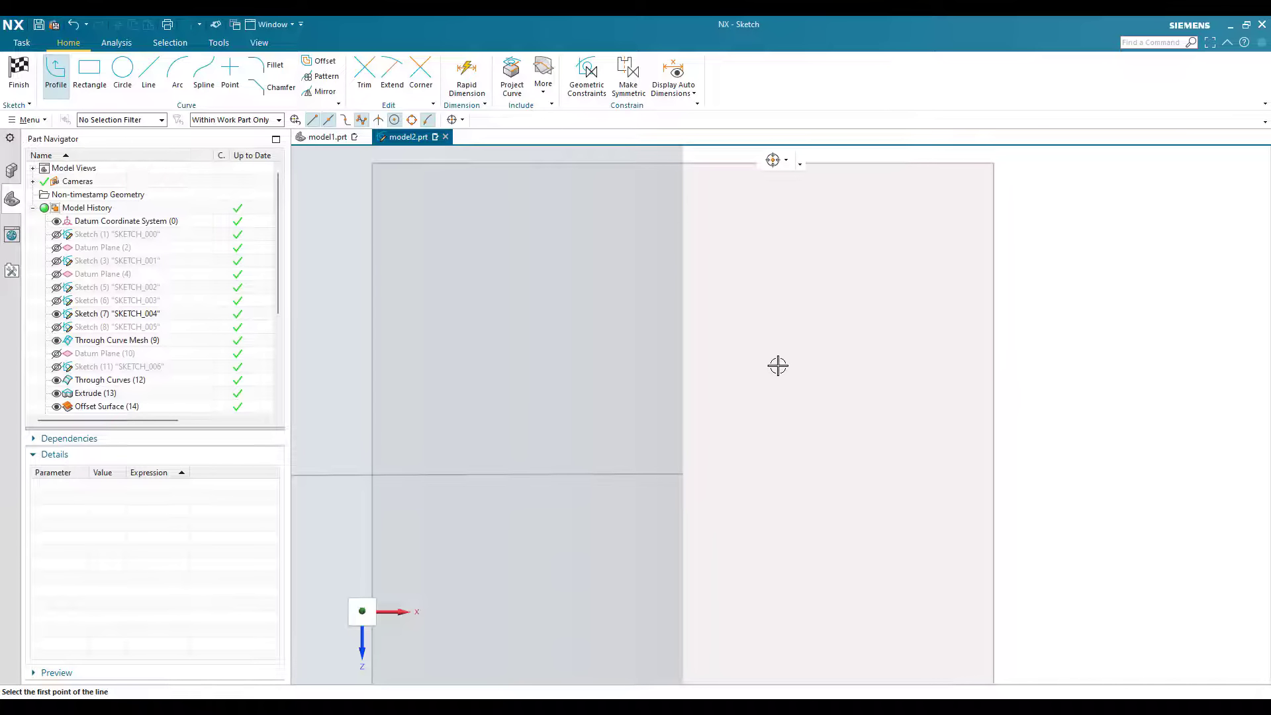
pyautogui.scroll(-3, 896, 426)
pyautogui.click(777, 350)
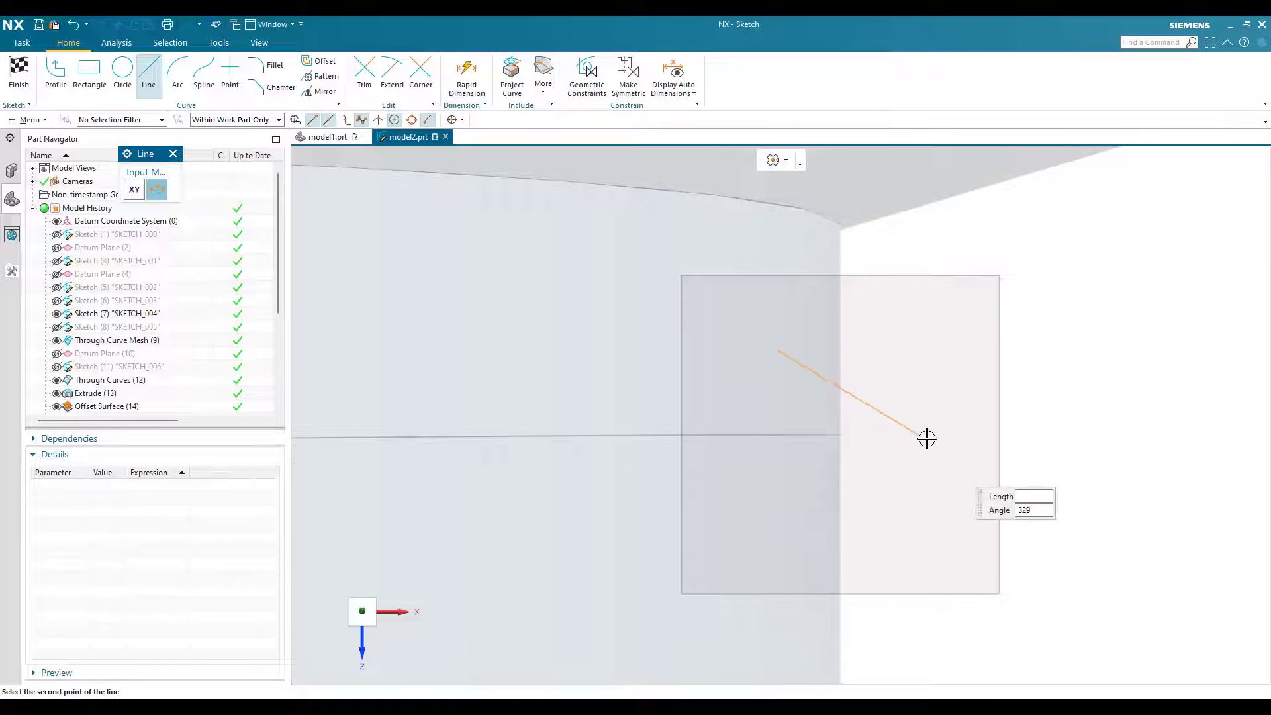
pyautogui.click(932, 432)
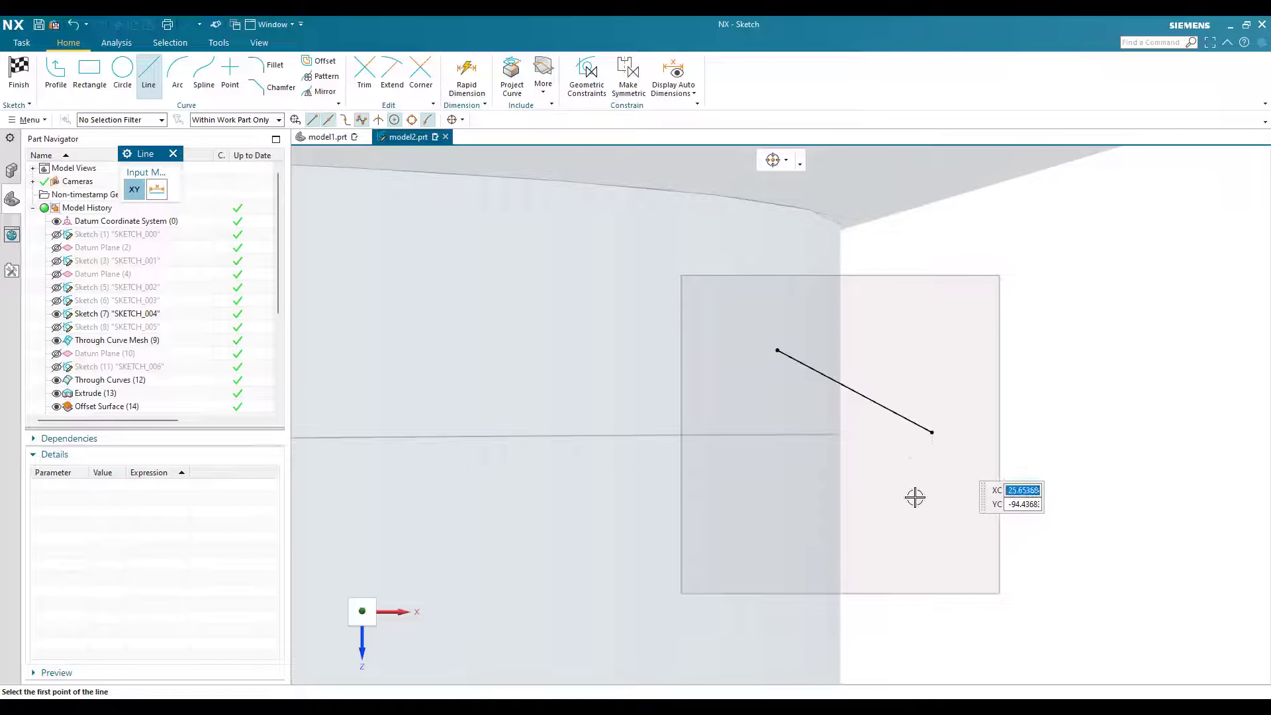
pyautogui.click(932, 432)
pyautogui.click(777, 527)
pyautogui.press('Escape')
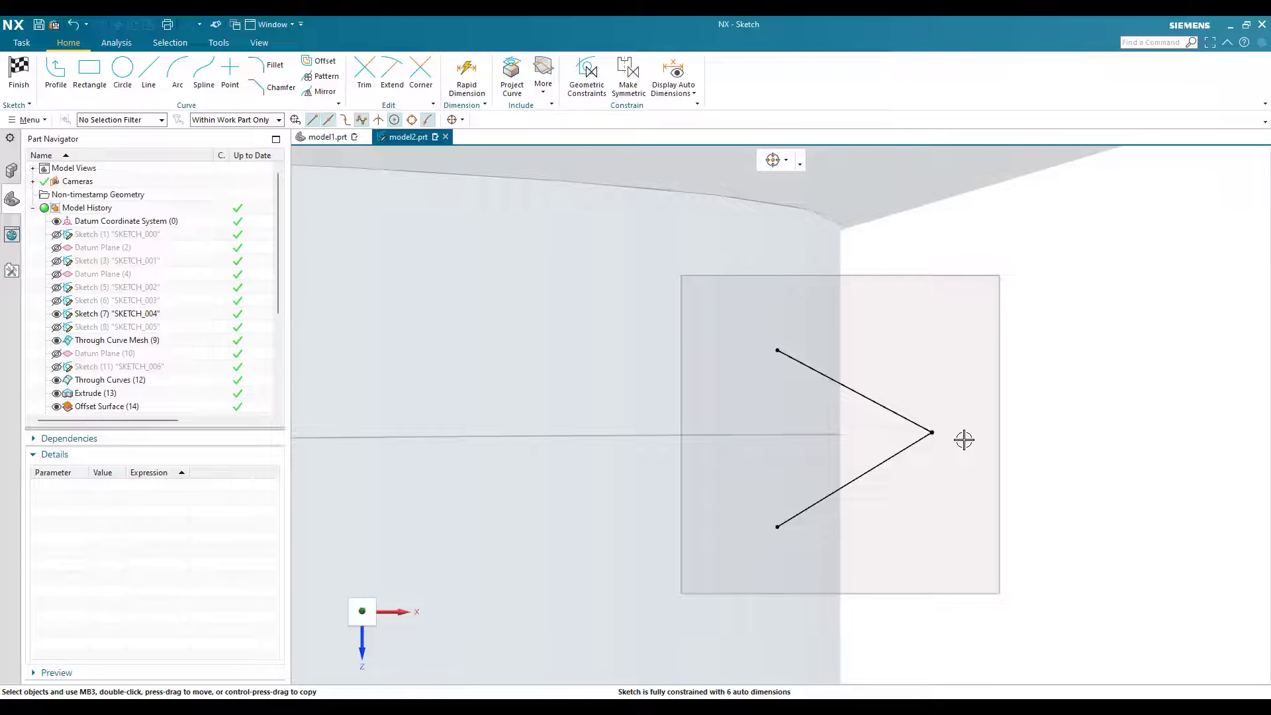
# Step: Constrain the V's tip to align horizontally with the helix's start point
pyautogui.press('c')
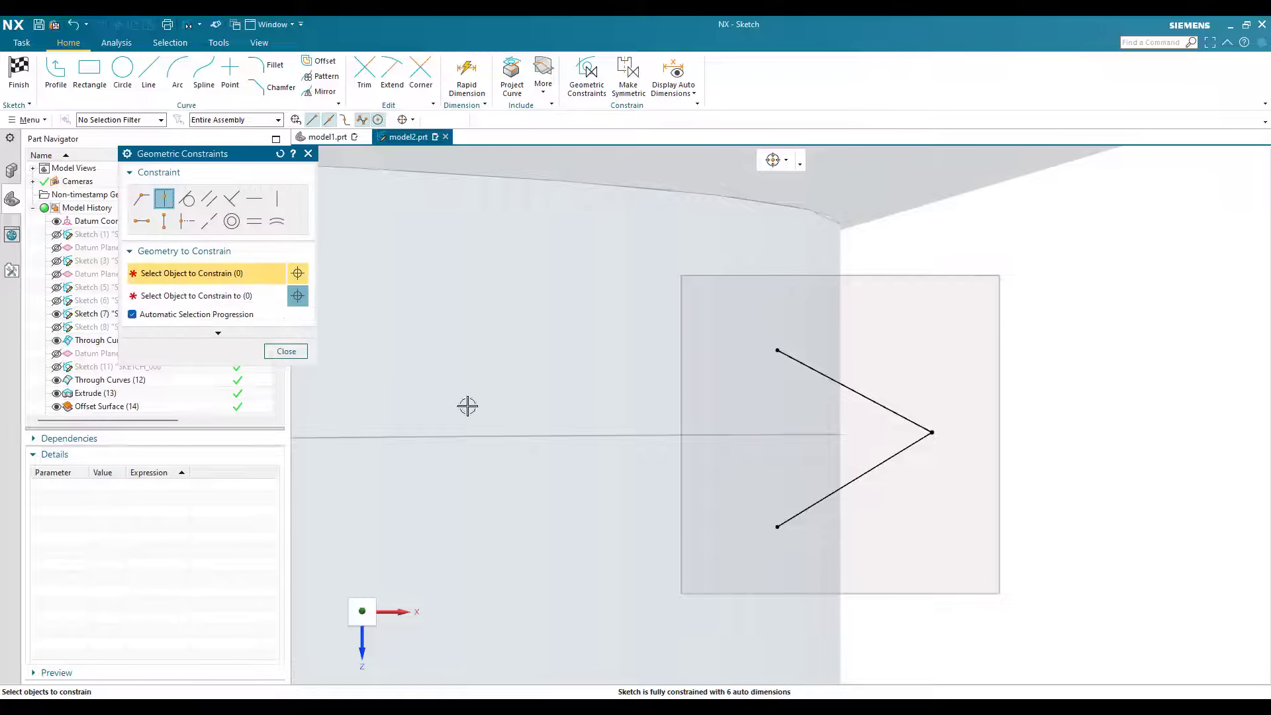
pyautogui.click(142, 221)
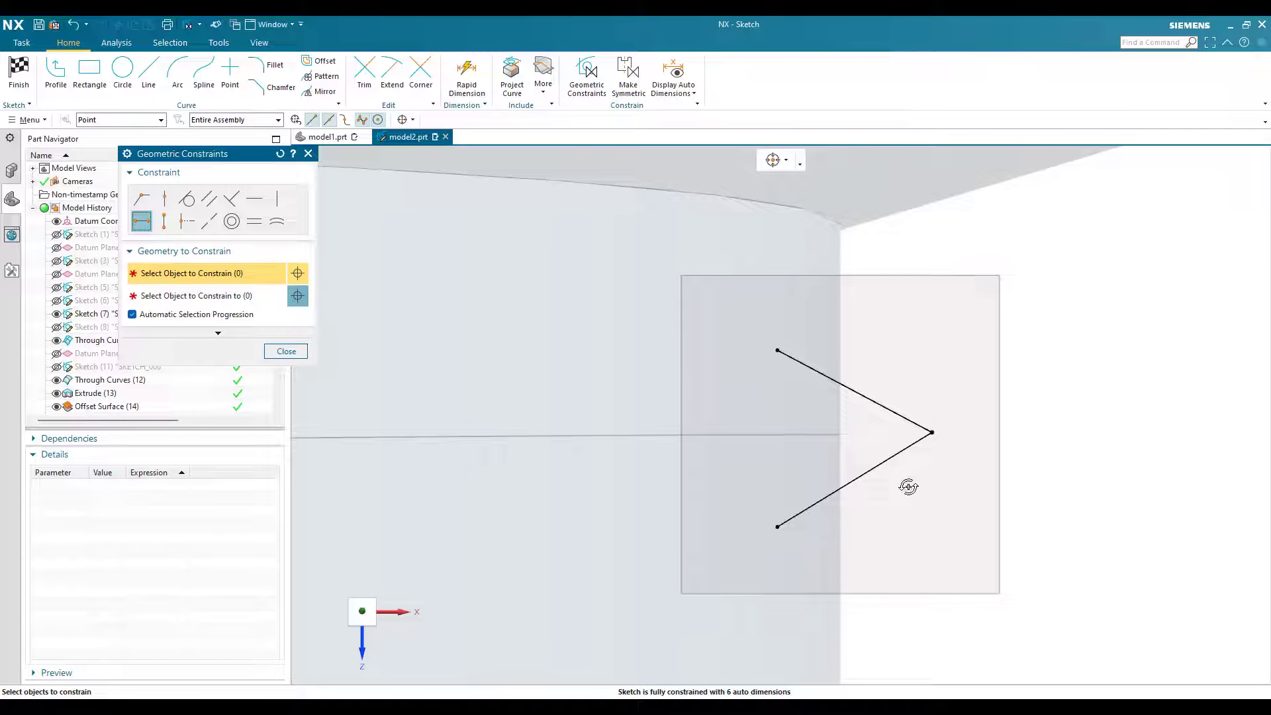
pyautogui.click(931, 432)
pyautogui.moveTo(836, 431); pyautogui.dragTo(917, 510, button='middle')
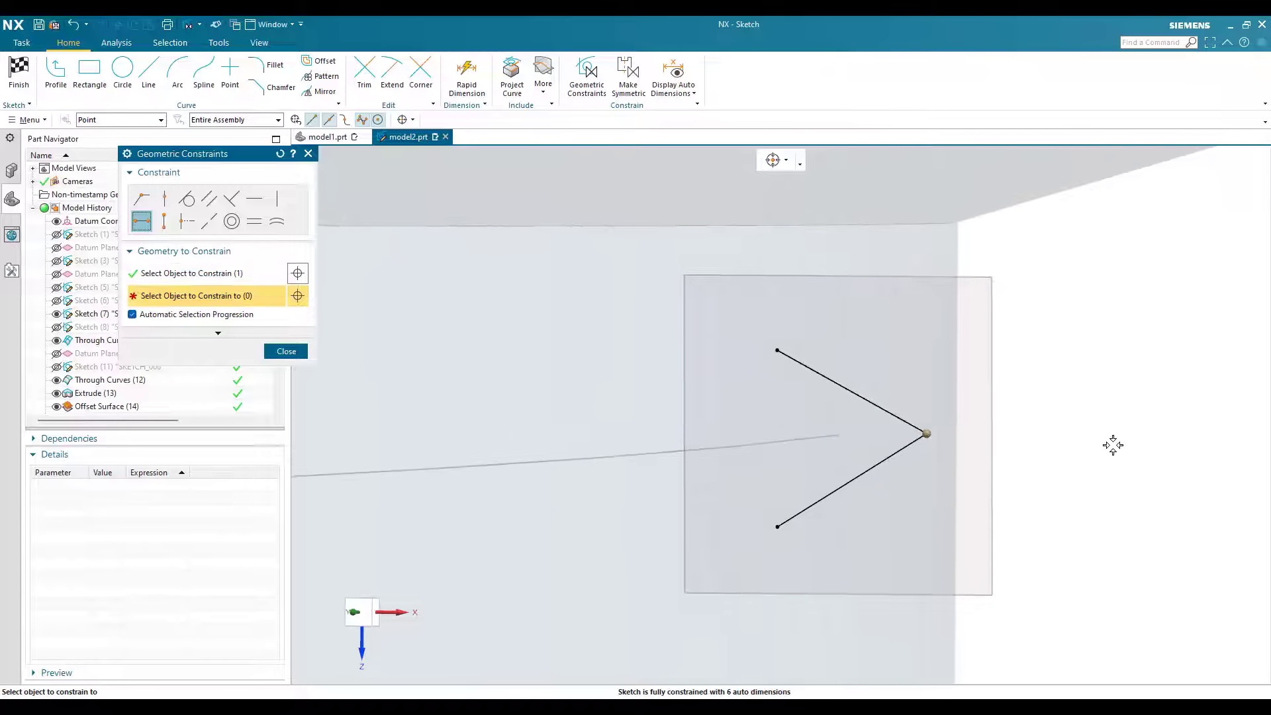
pyautogui.click(840, 435)
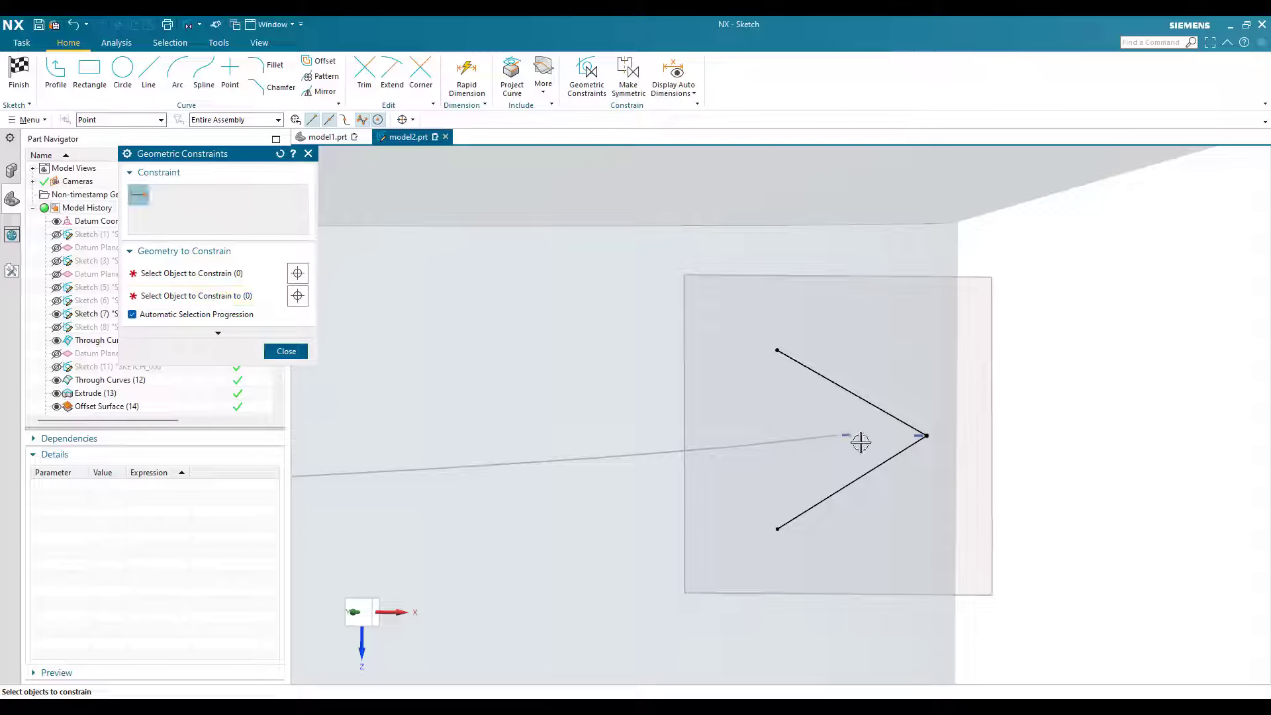
pyautogui.press('F8')
pyautogui.scroll(4, 896, 434)
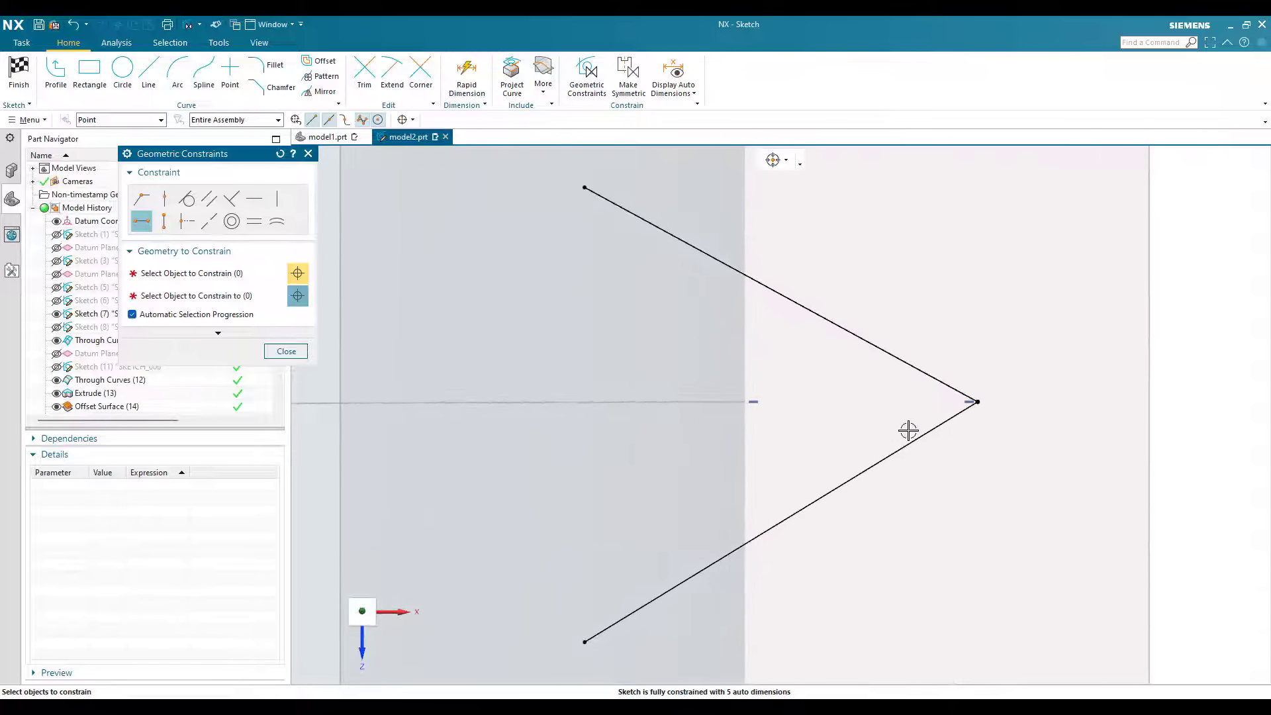
# Step: Constrain the two open ends of the V to align vertically with each other
pyautogui.scroll(-3, 908, 431)
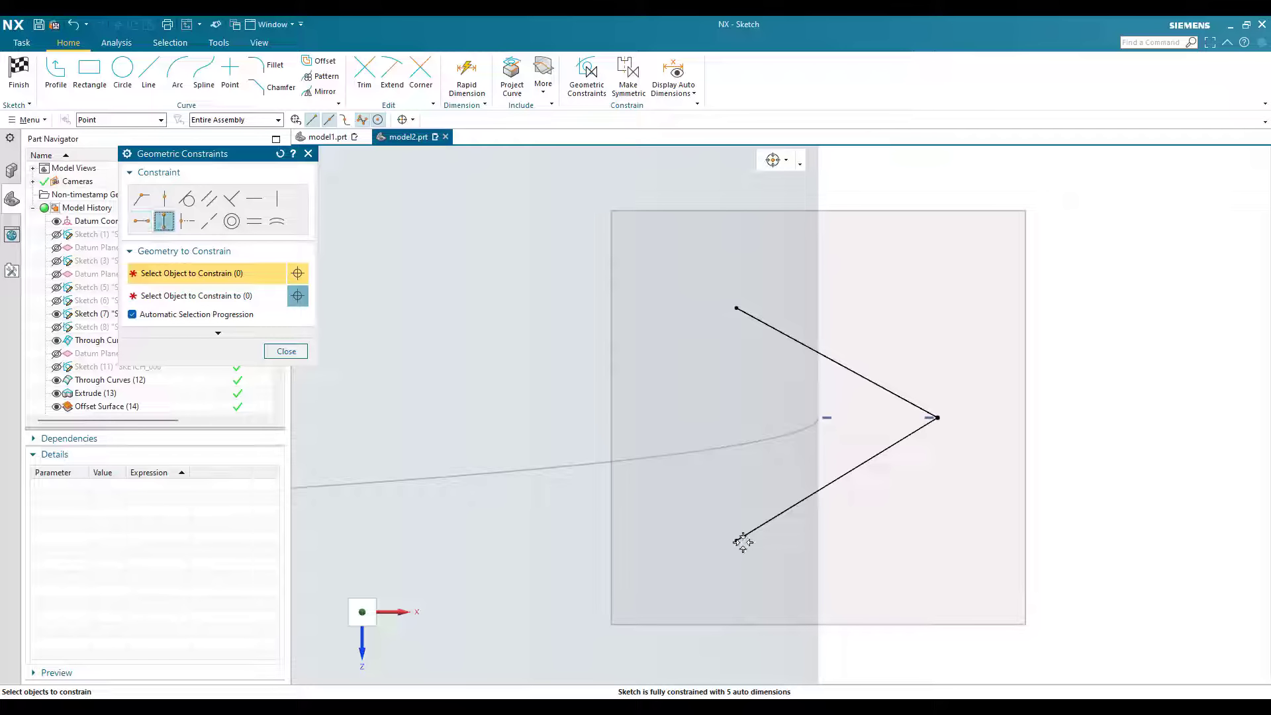
pyautogui.click(736, 307)
pyautogui.click(736, 541)
pyautogui.press('Escape')
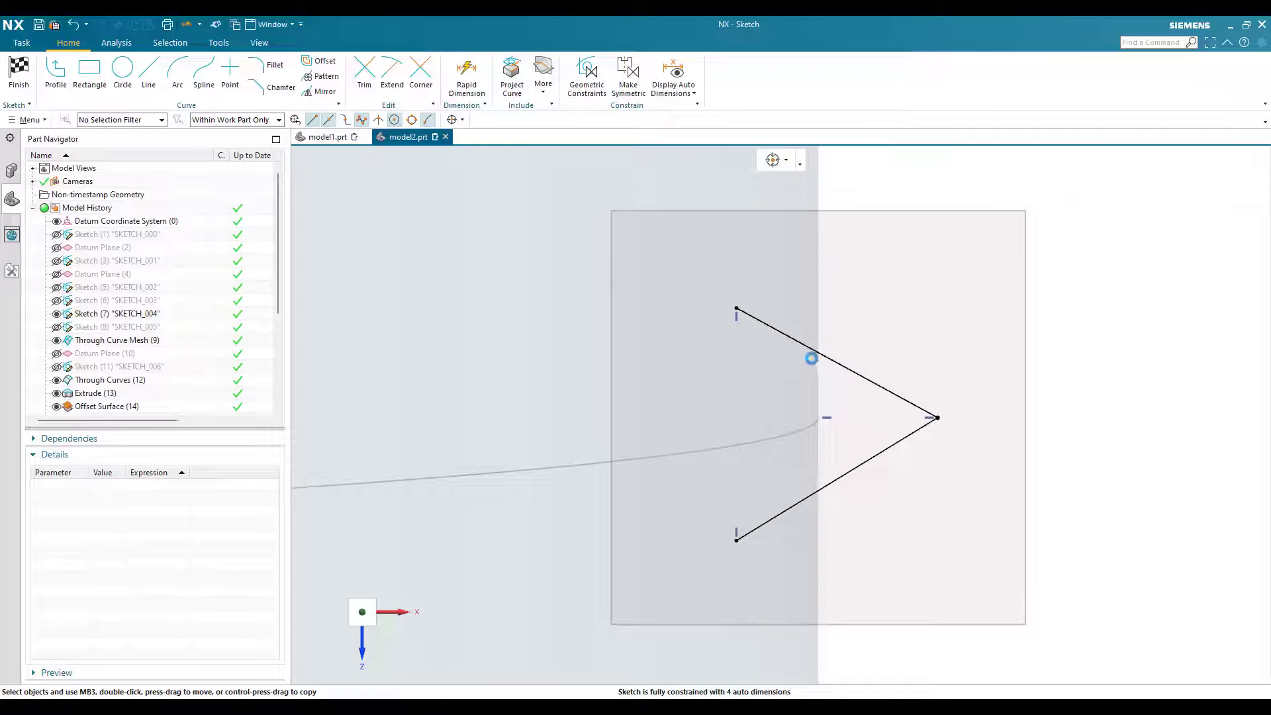
# Step: Dimension the angle between the V's two lines at 60°
pyautogui.press('d')
pyautogui.click(811, 351)
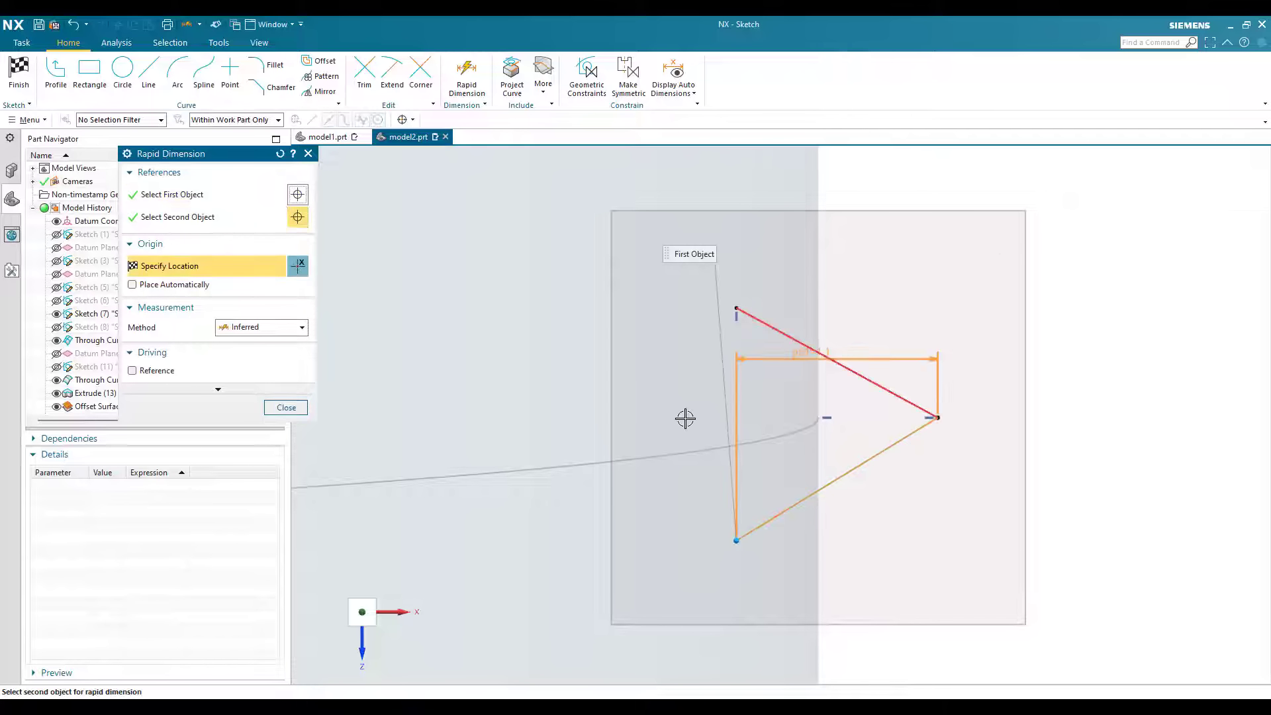
pyautogui.click(709, 458)
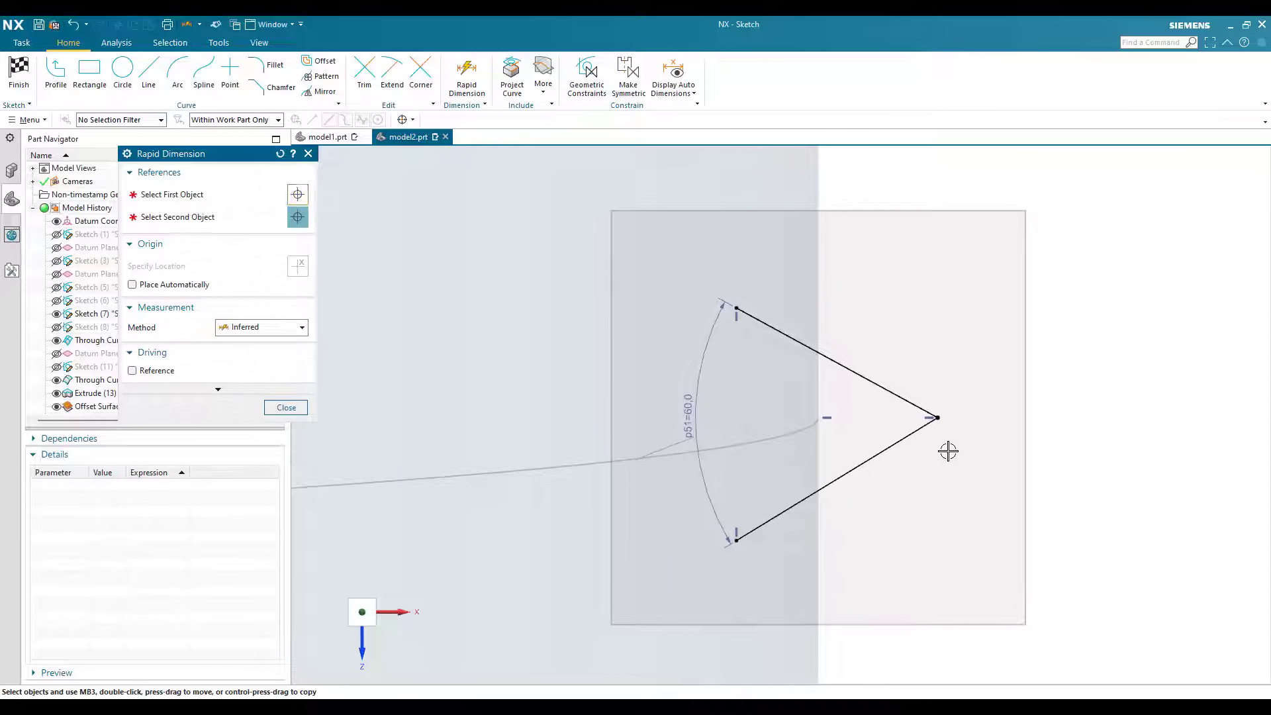
pyautogui.press('Escape')
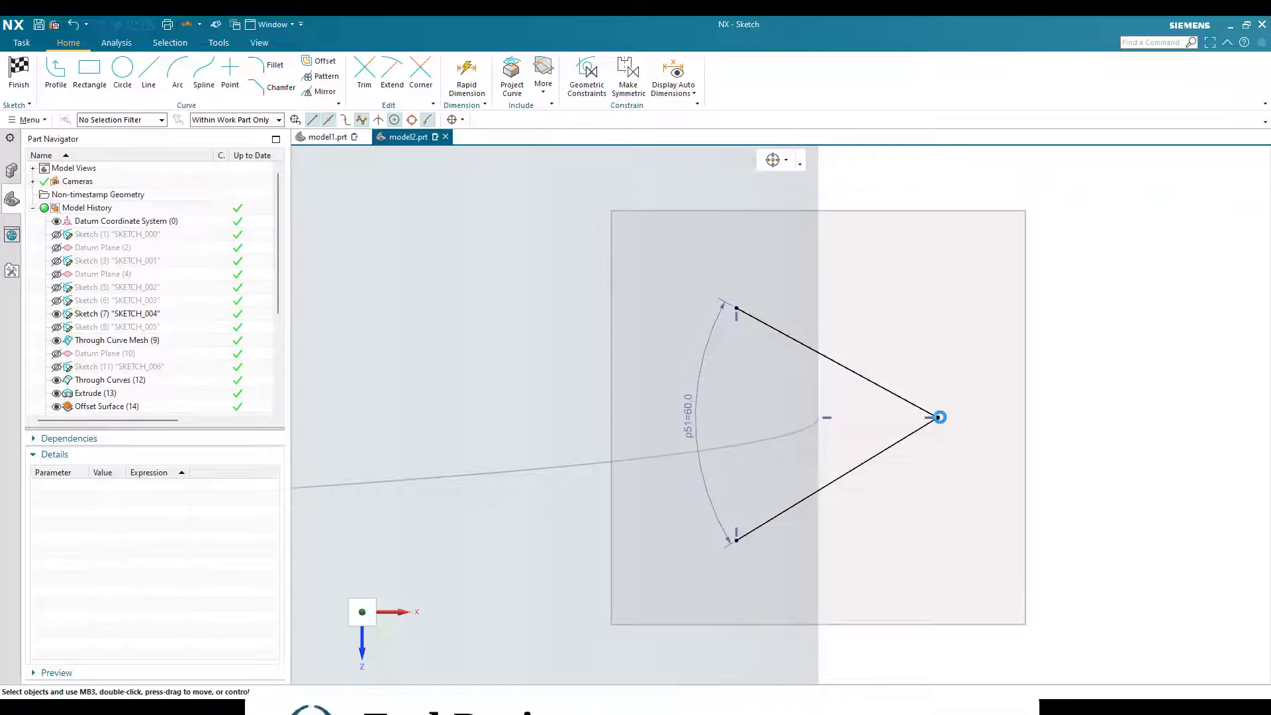
# Step: Dimension the vertical distance between the V's tip and its upper open end at 1 mm
pyautogui.press('d')
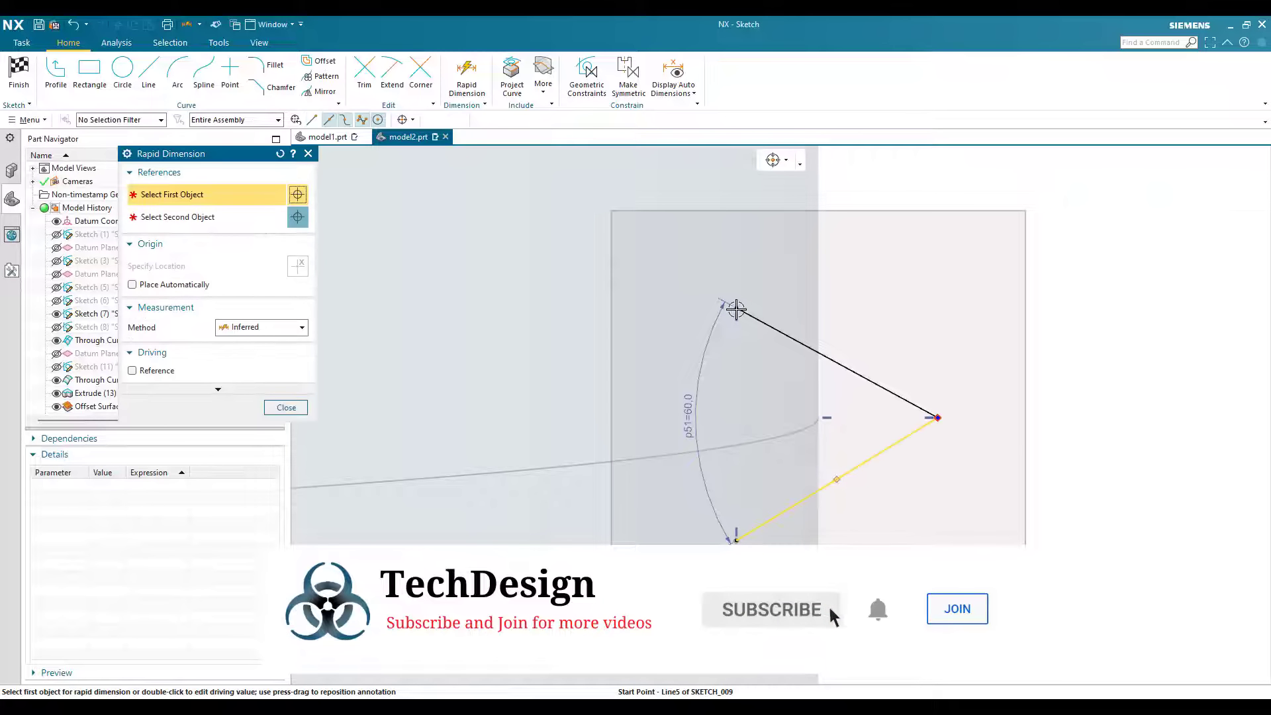
pyautogui.click(927, 422)
pyautogui.click(1013, 409)
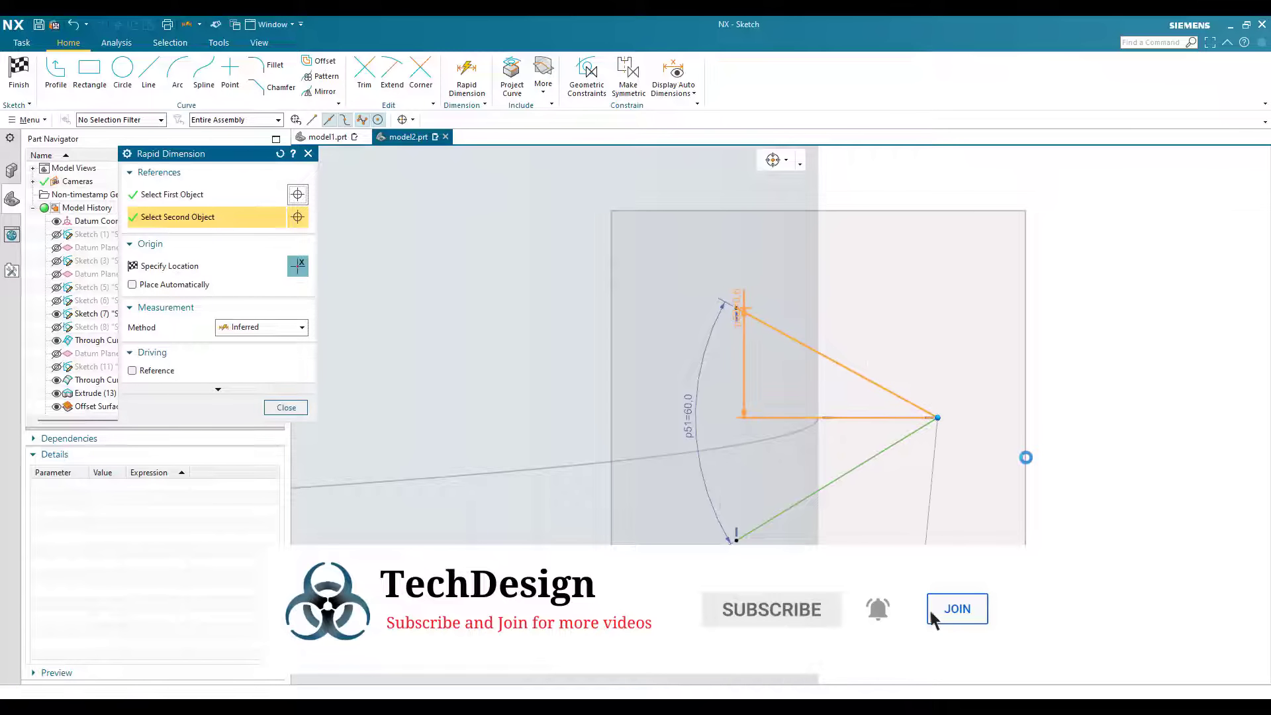
pyautogui.click(1026, 457)
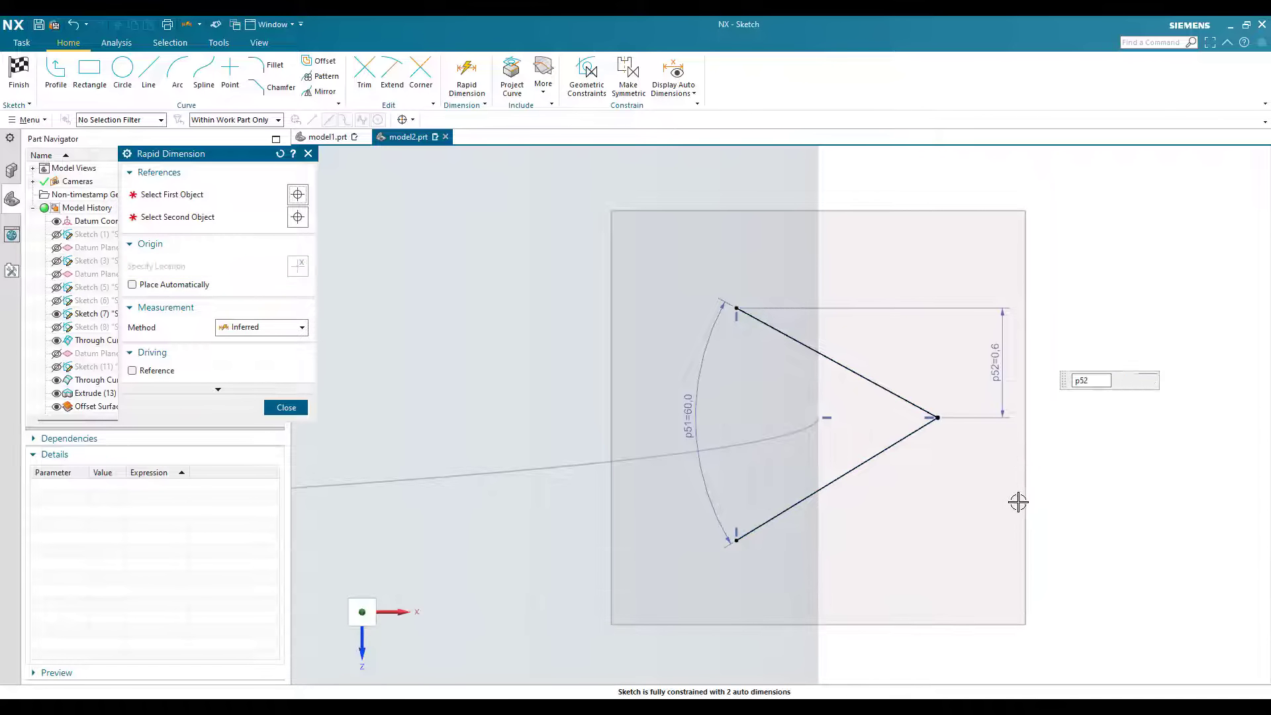
pyautogui.write('1')
pyautogui.press('Return')
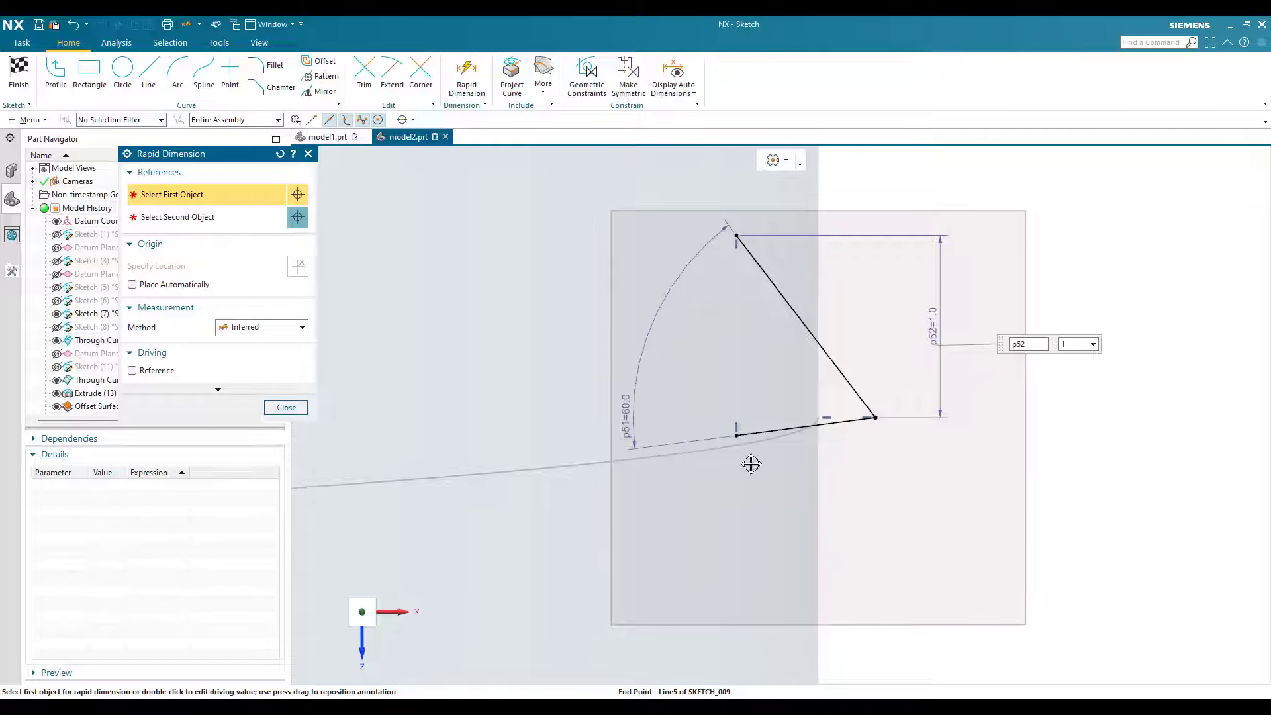
# Step: Move the V's lower open end downward and dimension its vertical distance from the tip at 1 mm
pyautogui.press('Escape')
pyautogui.moveTo(766, 511); pyautogui.dragTo(773, 555)
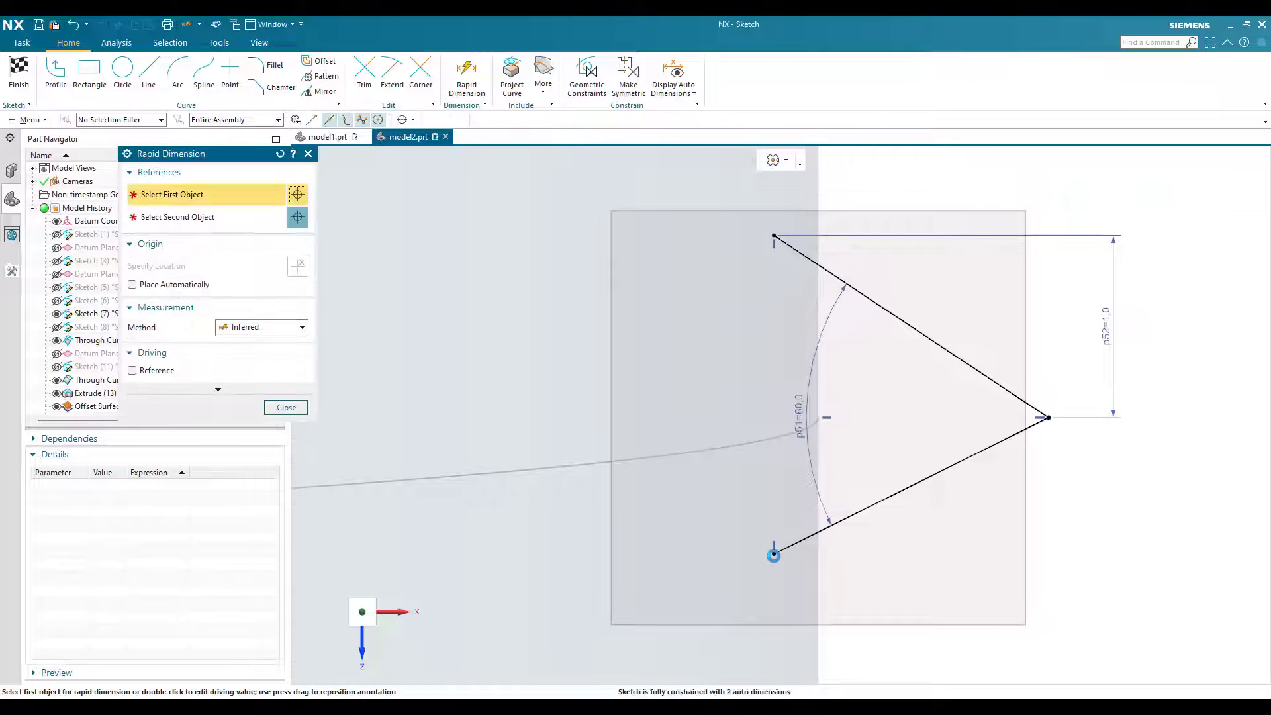
pyautogui.click(774, 555)
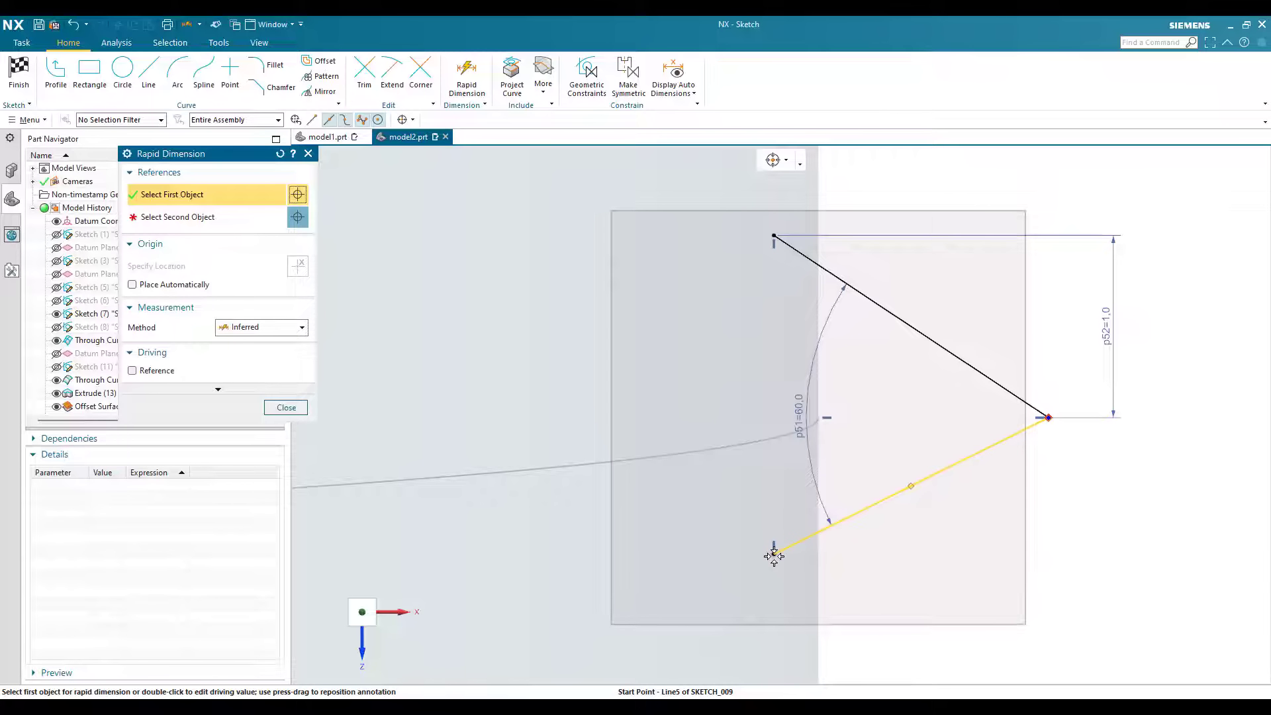
pyautogui.click(1093, 541)
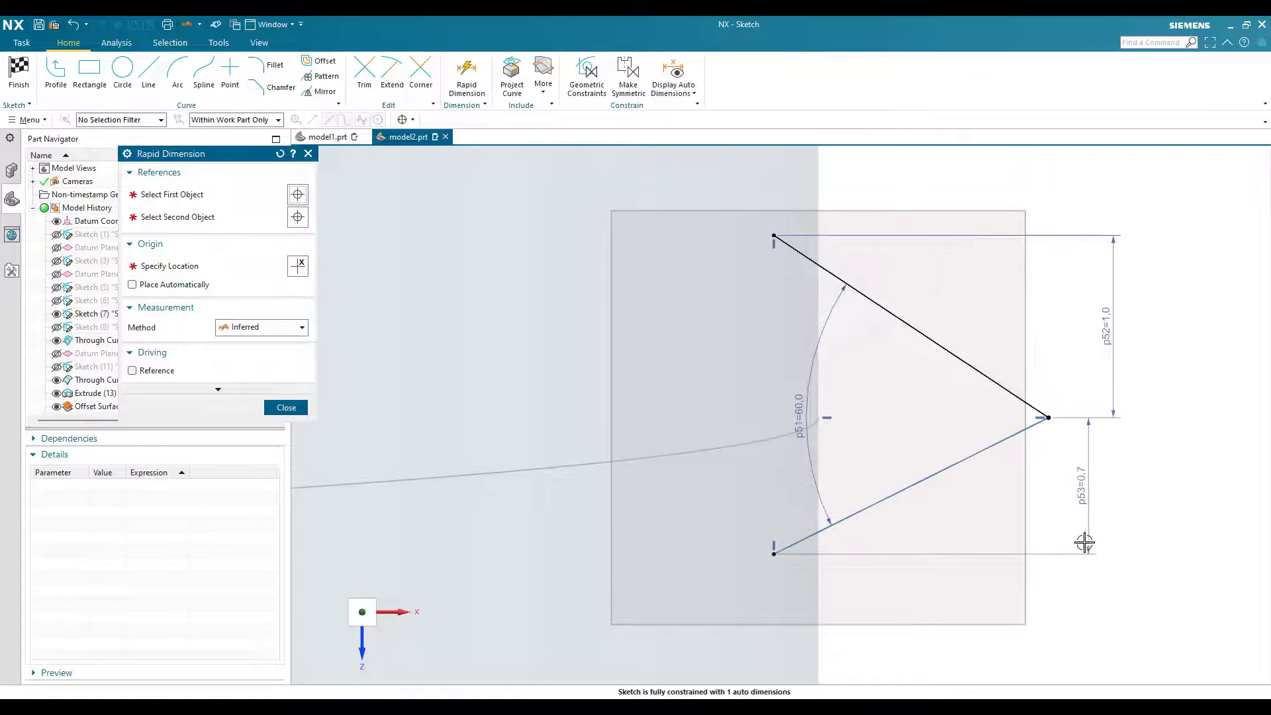
pyautogui.write('1')
pyautogui.press('Return')
pyautogui.press('Escape')
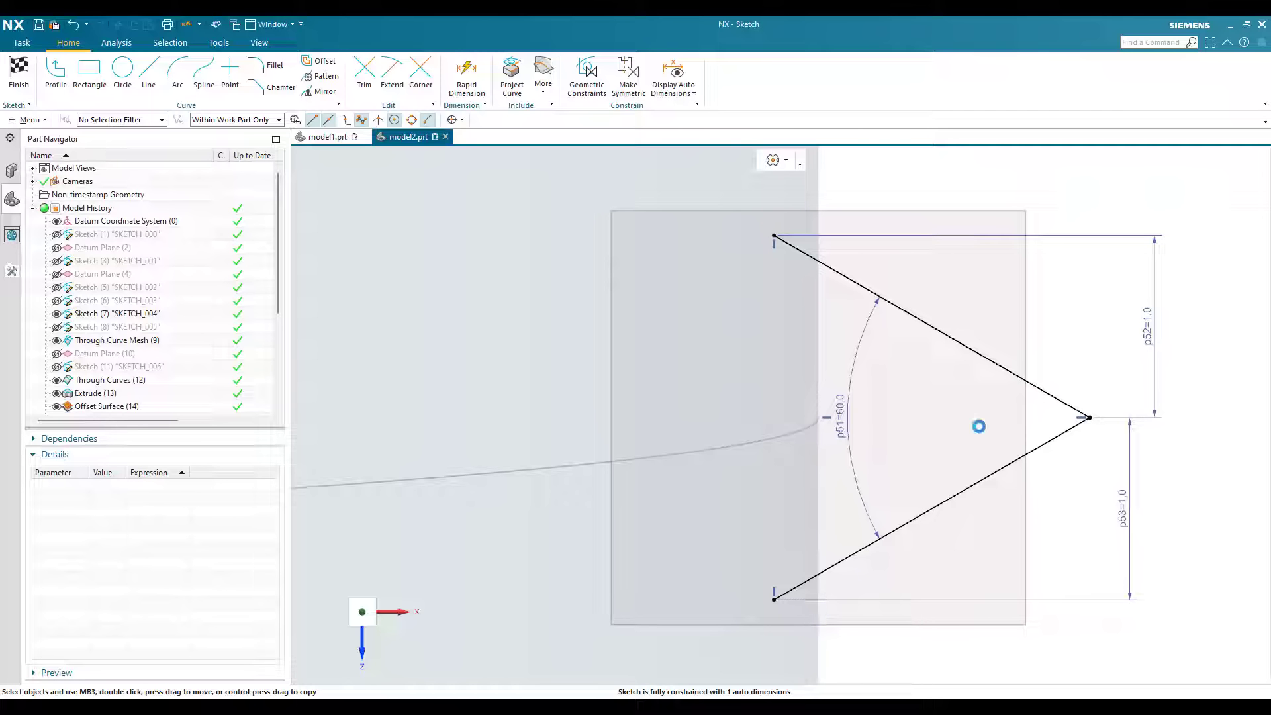
# Step: Dimension the horizontal distance between the helix's endpoint and the V's tip at 1 mm
pyautogui.moveTo(820, 425); pyautogui.dragTo(807, 438, button='middle')
pyautogui.click(823, 417)
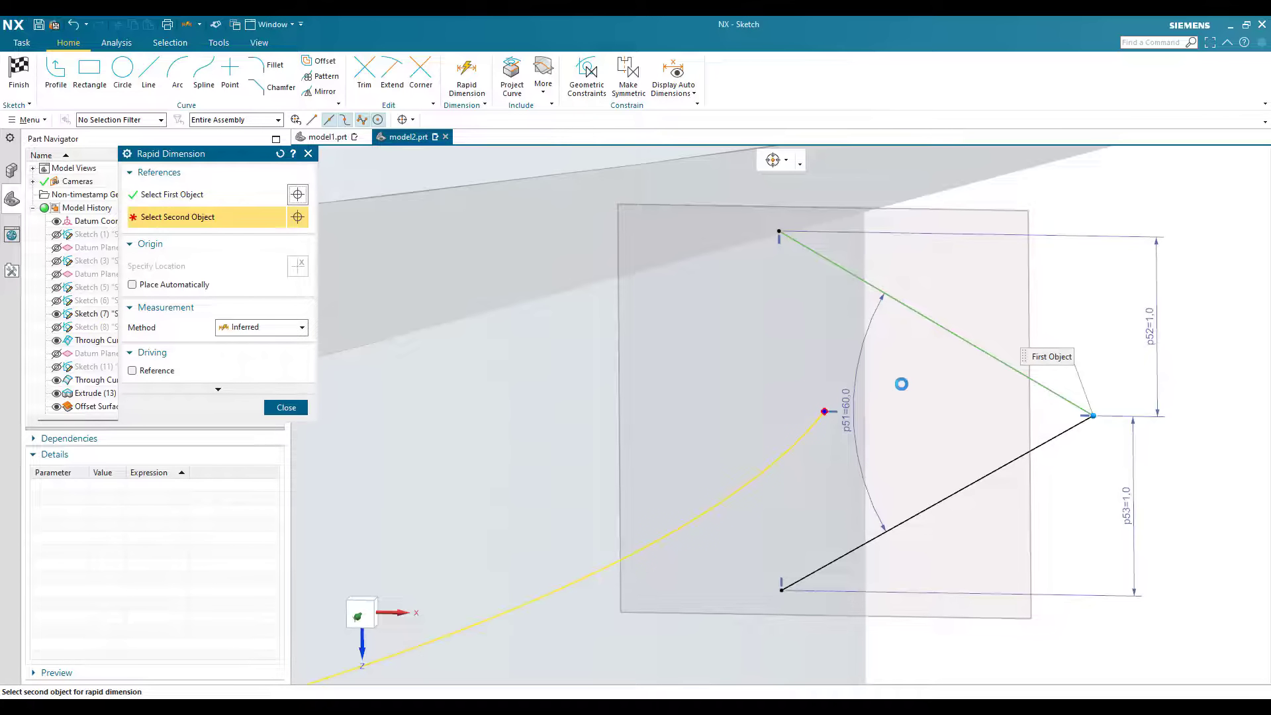
pyautogui.click(938, 437)
pyautogui.write('1')
pyautogui.press('Return')
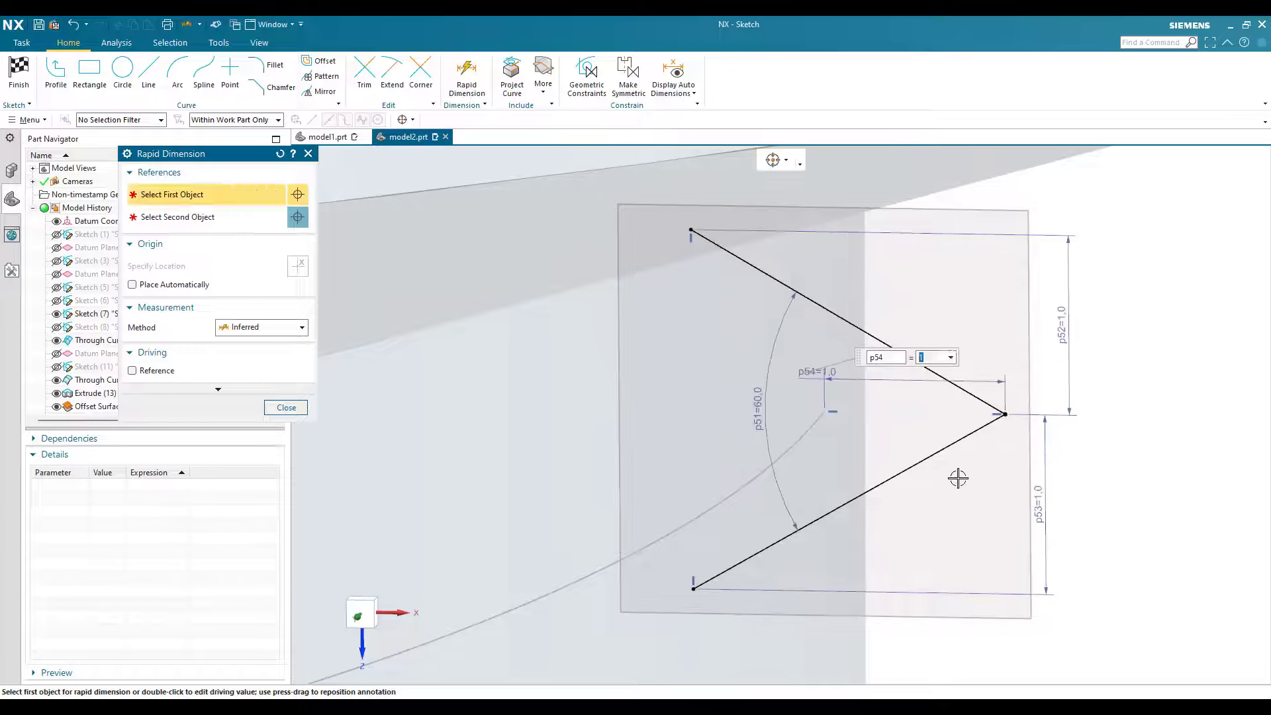
pyautogui.press('Escape')
pyautogui.press('F8')
pyautogui.scroll(-2, 953, 364)
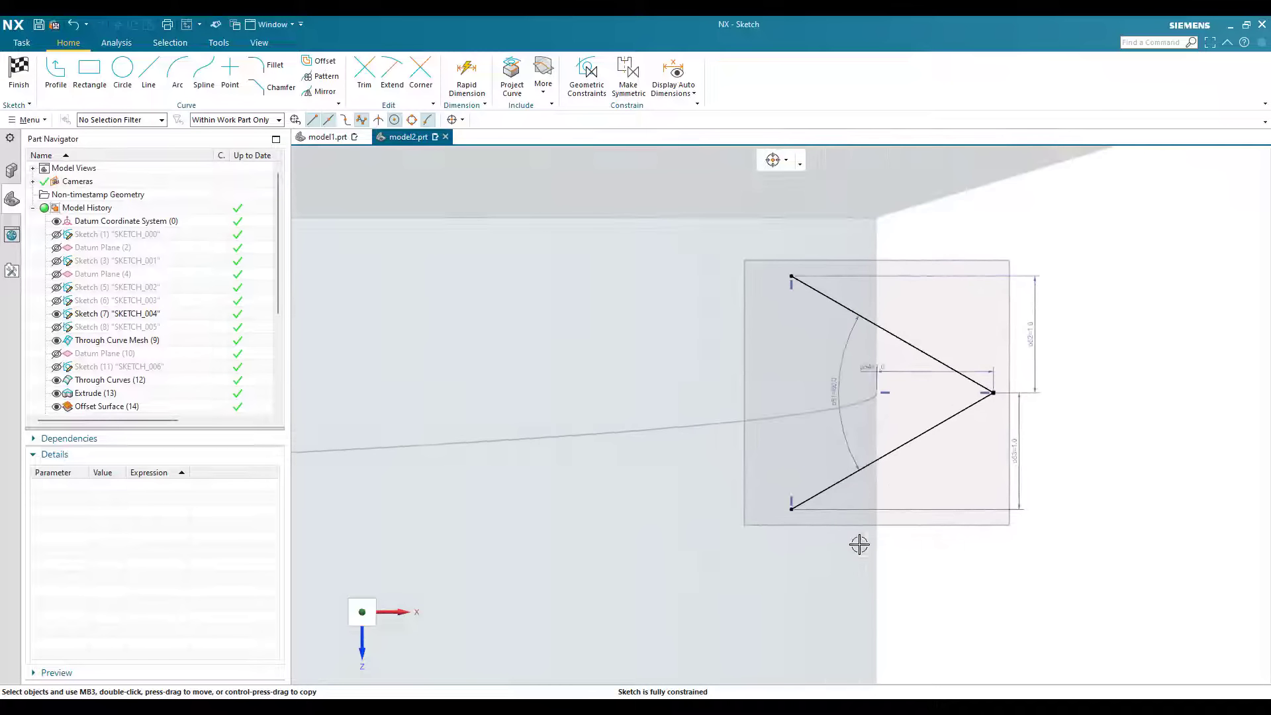
# Step: Round the V's tip with a fillet of radius 0.15 mm and finish the sketch
pyautogui.scroll(2, 837, 597)
pyautogui.scroll(-2, 889, 450)
pyautogui.scroll(2, 969, 520)
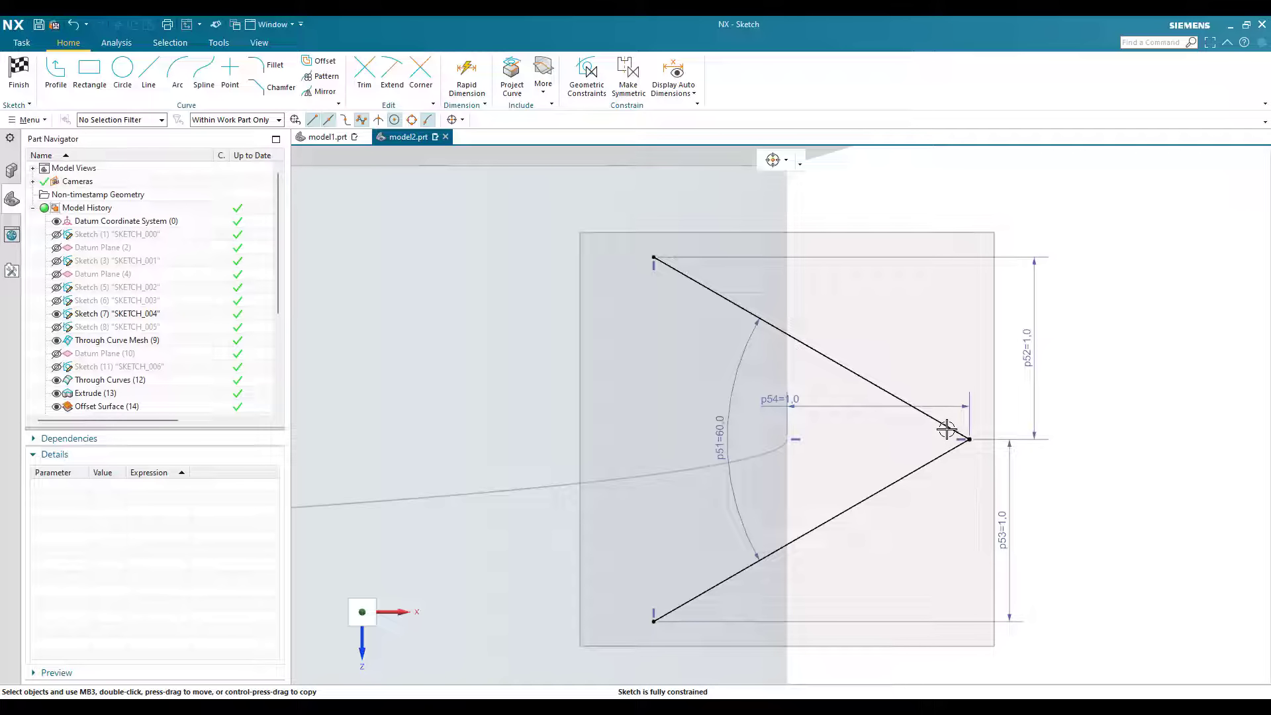
pyautogui.press('f')
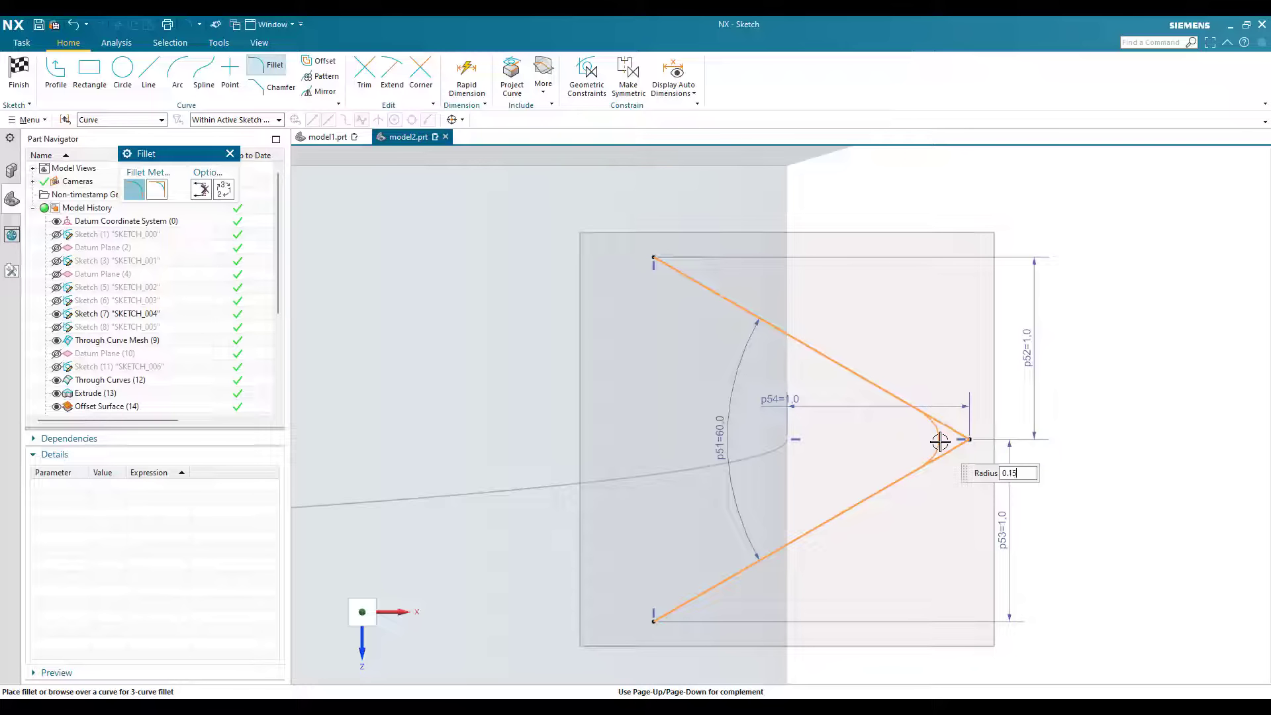
pyautogui.click(940, 441)
pyautogui.press('Escape')
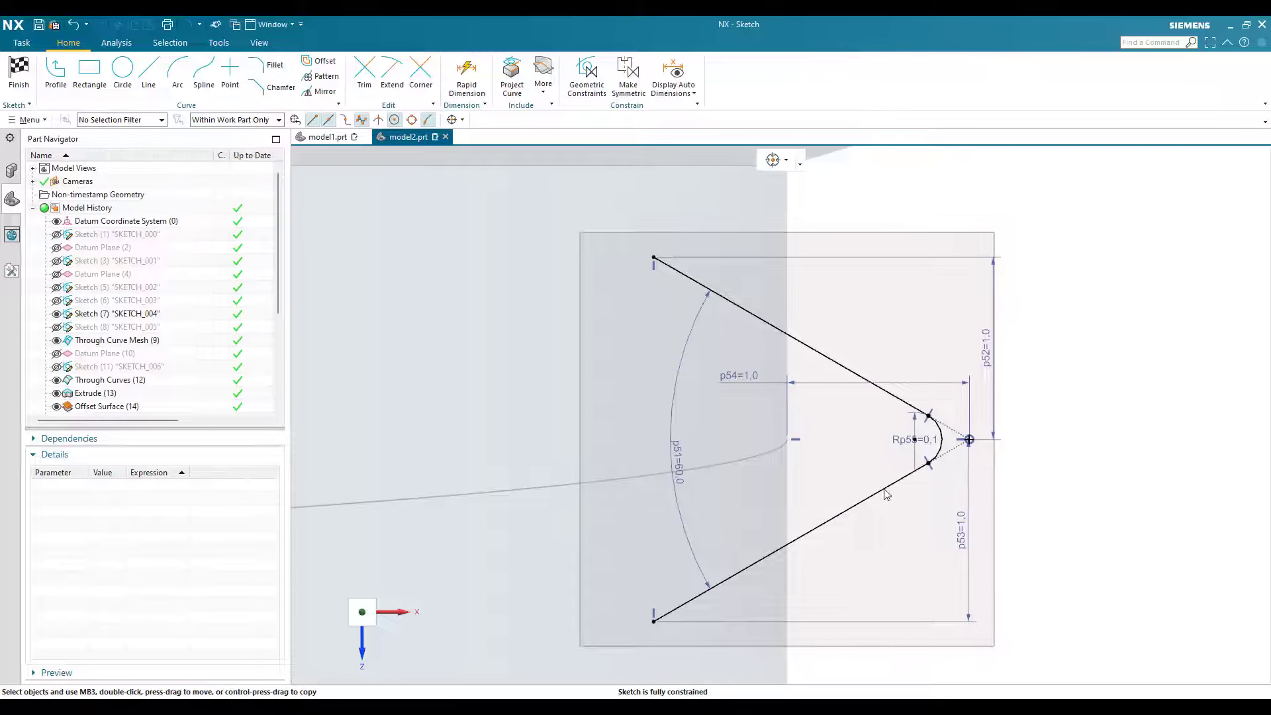
pyautogui.hotkey('ctrl', 'q')
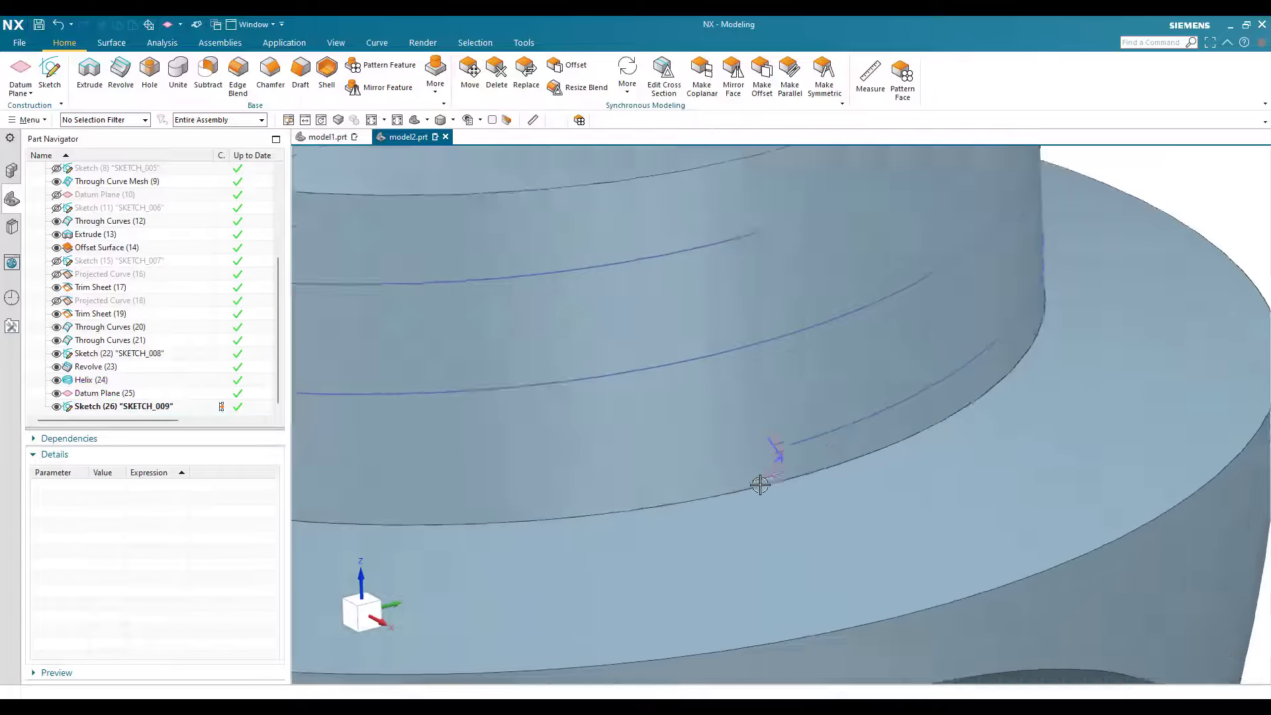
# Step: Set up a Swept feature with the filleted V-profile as the section and the helix as the guide
pyautogui.scroll(1, 768, 464)
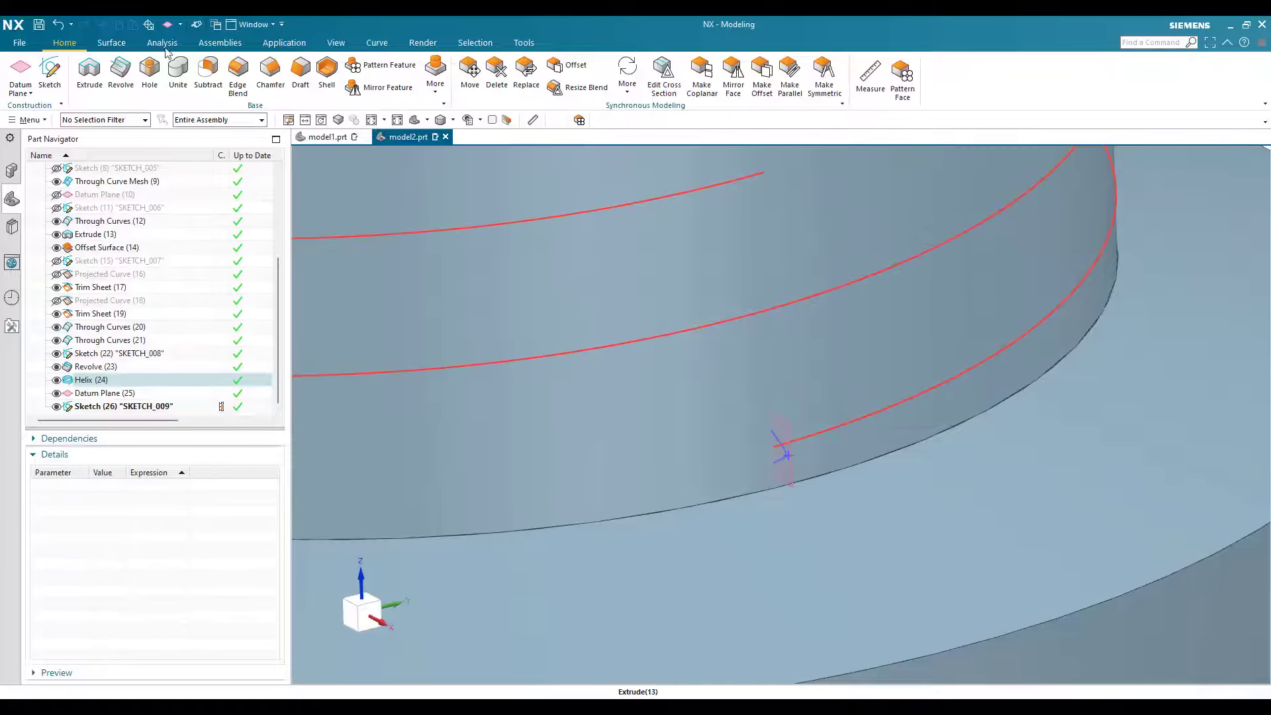
pyautogui.click(111, 42)
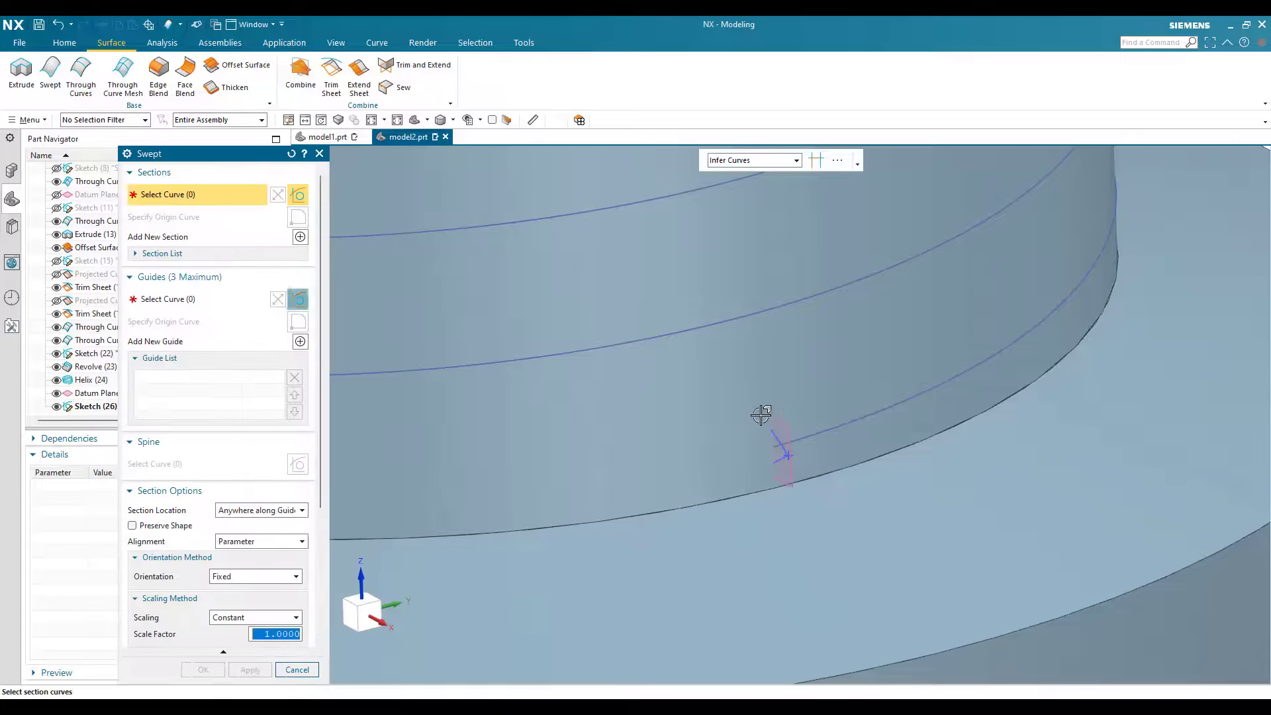
pyautogui.scroll(4, 749, 411)
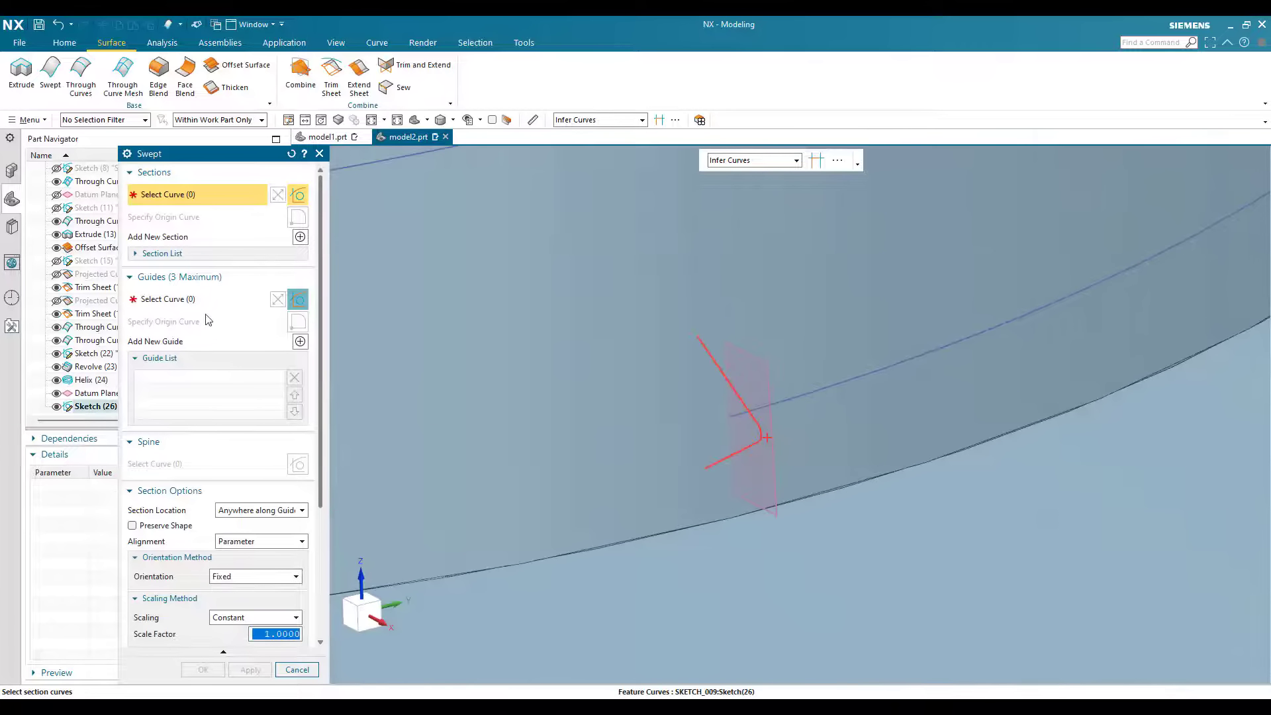
pyautogui.click(756, 429)
pyautogui.middleClick(790, 394)
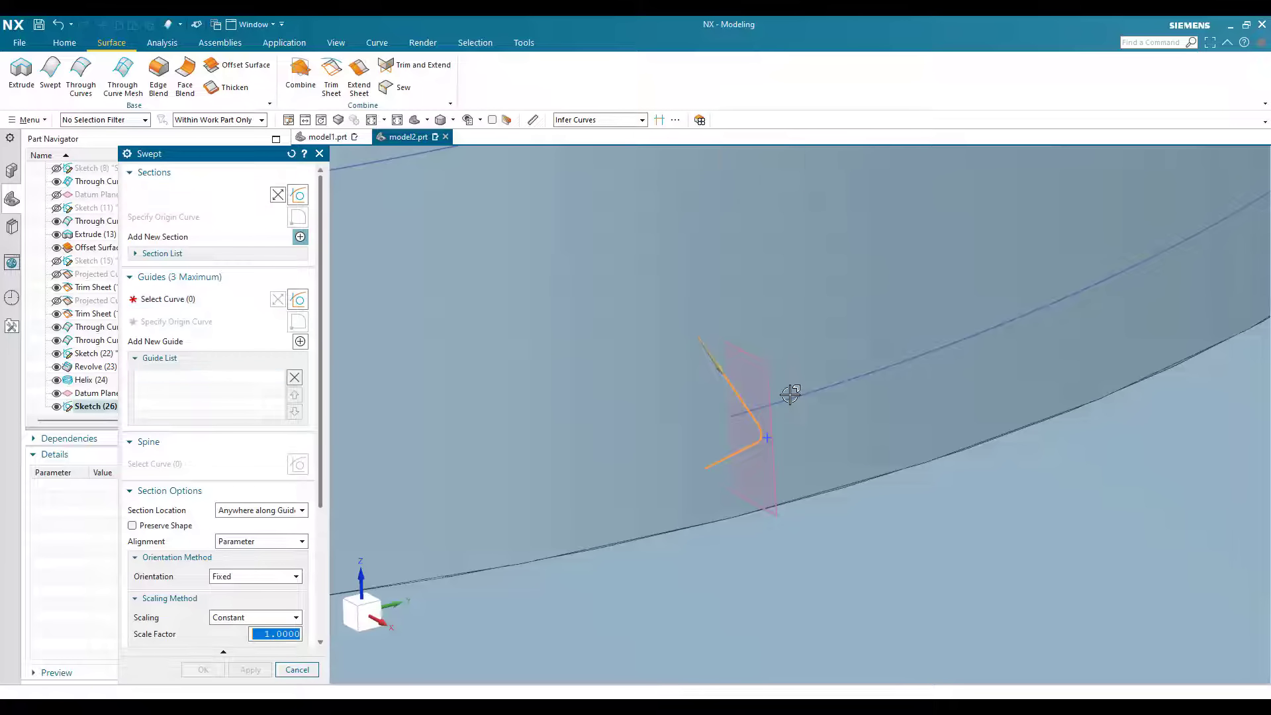
pyautogui.click(849, 450)
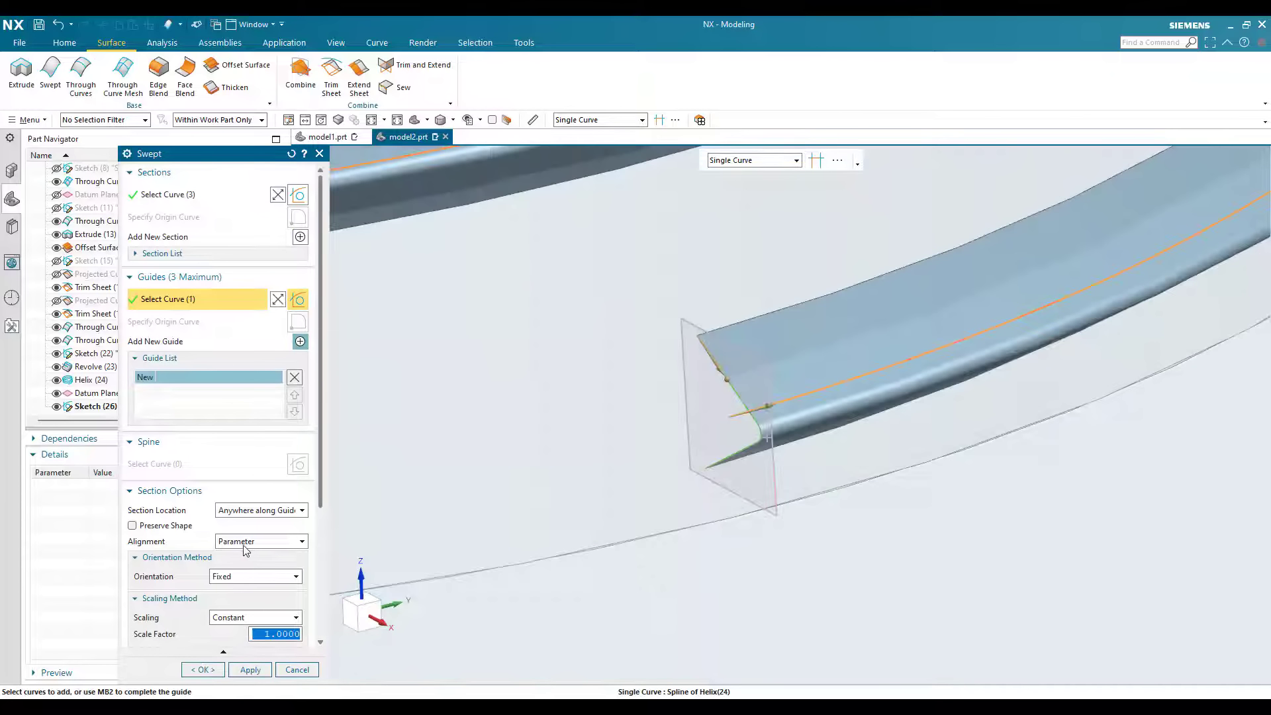
# Step: Orient the sweep by Face Normals of the cylindrical neck face, set the body type to Sheet, and create it
pyautogui.scroll(-3, 243, 530)
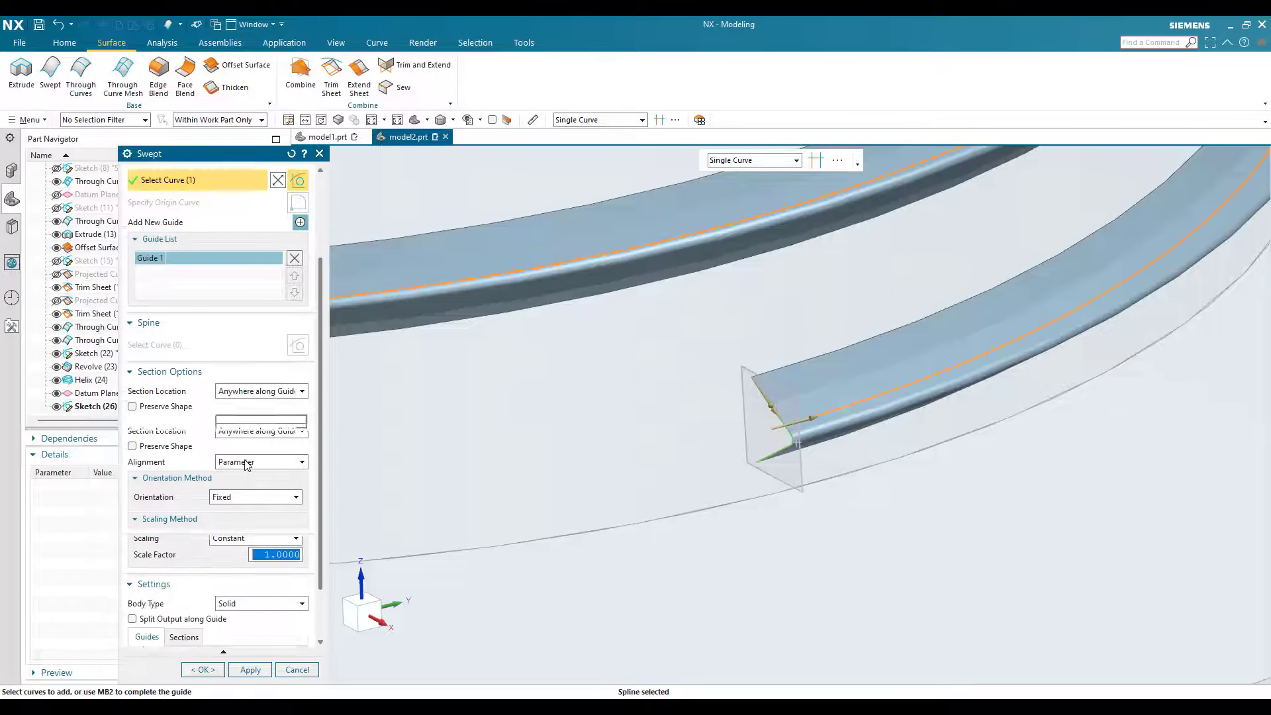
pyautogui.click(255, 456)
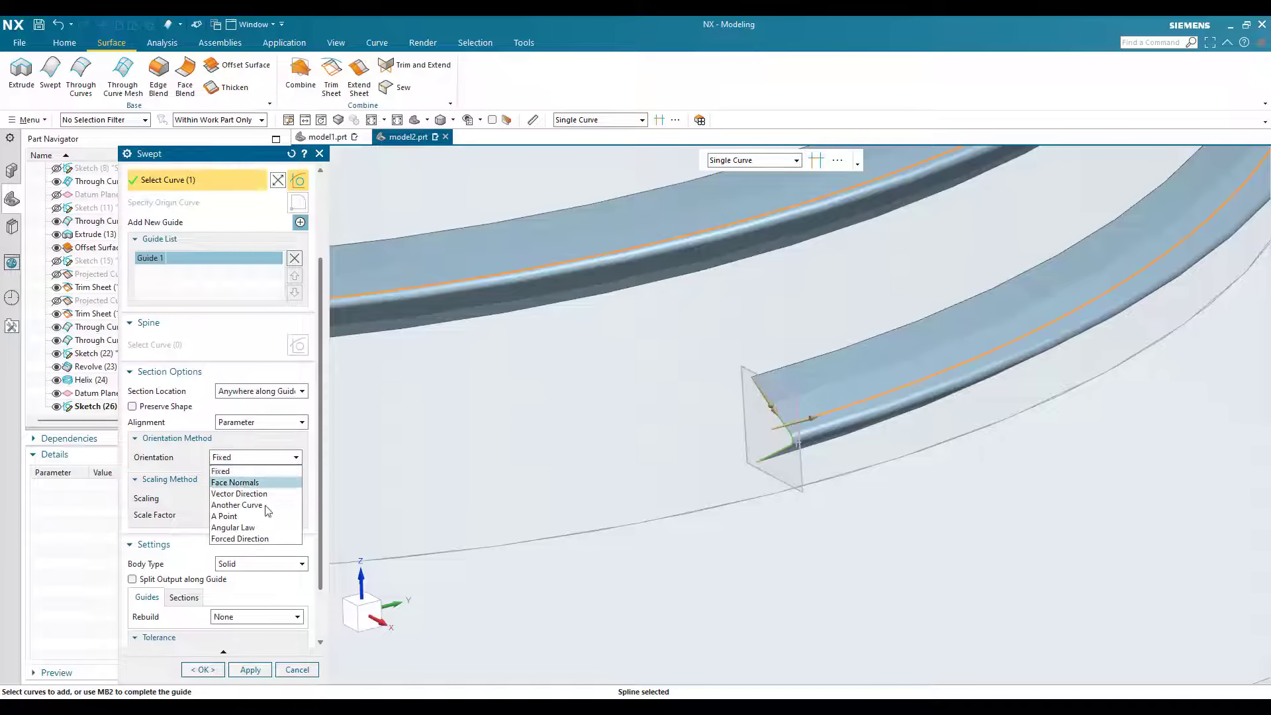
pyautogui.press('Return')
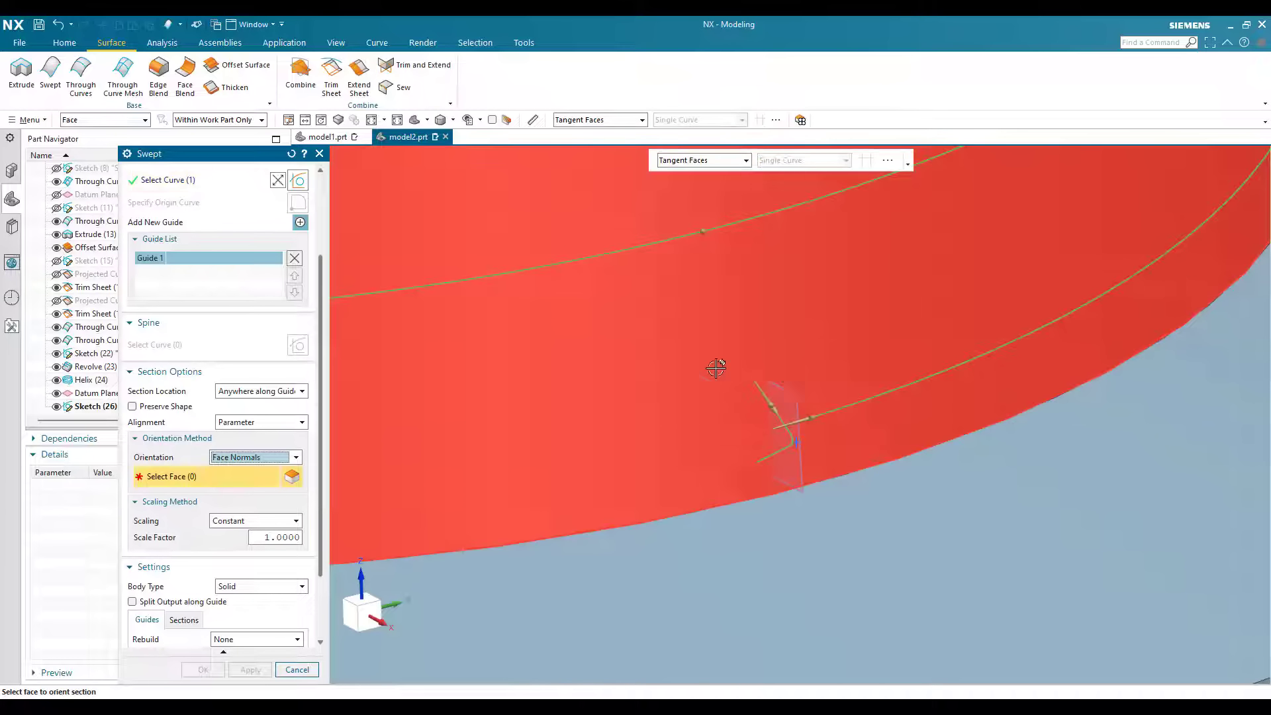
pyautogui.click(658, 431)
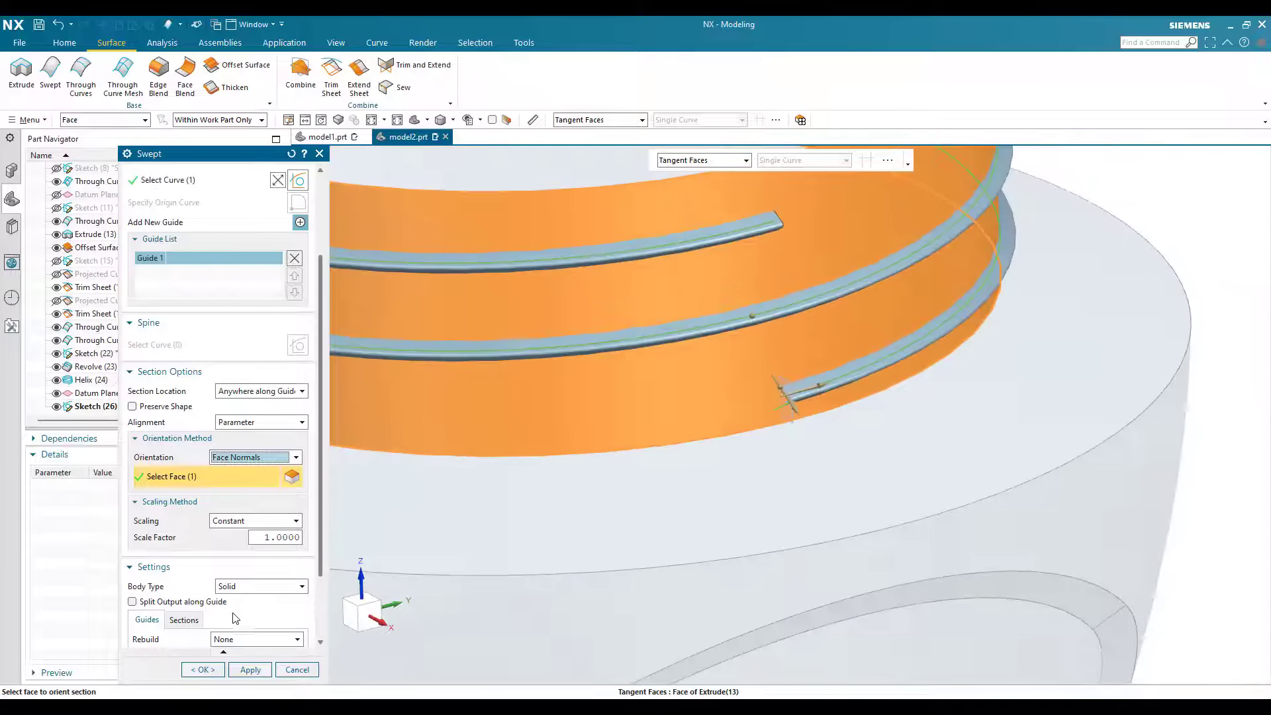
pyautogui.click(261, 586)
pyautogui.click(252, 613)
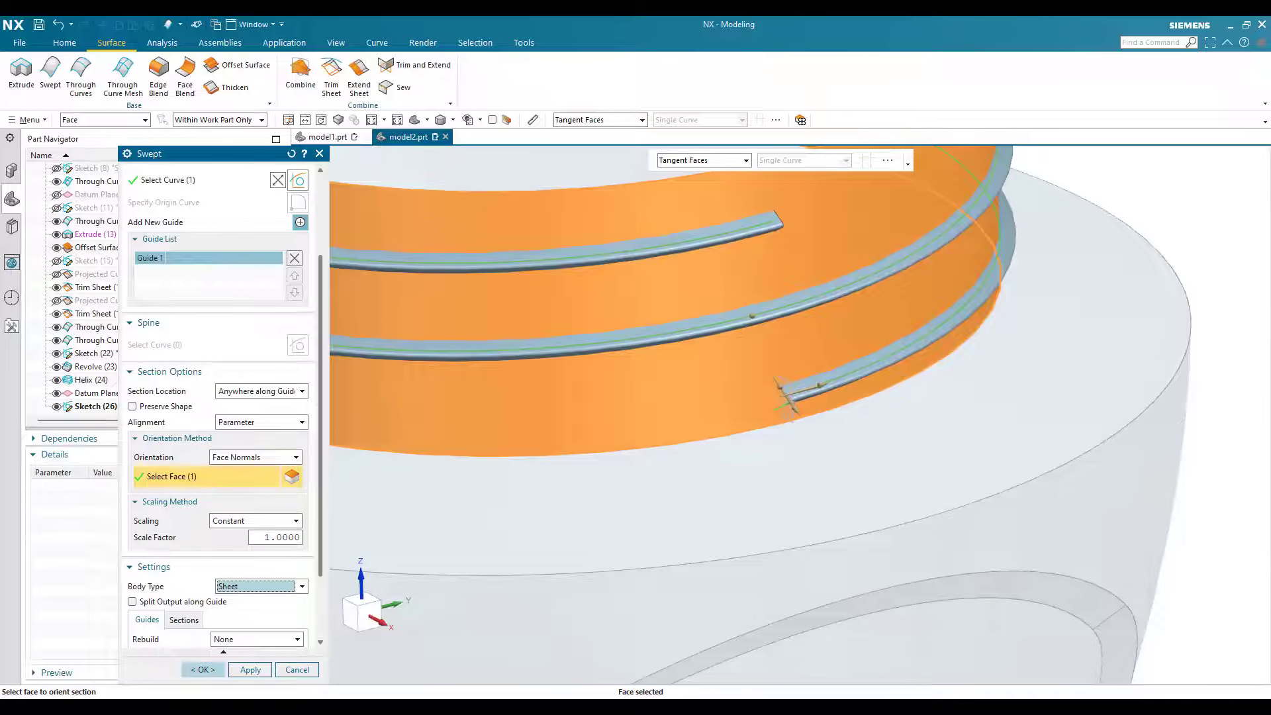
pyautogui.click(216, 668)
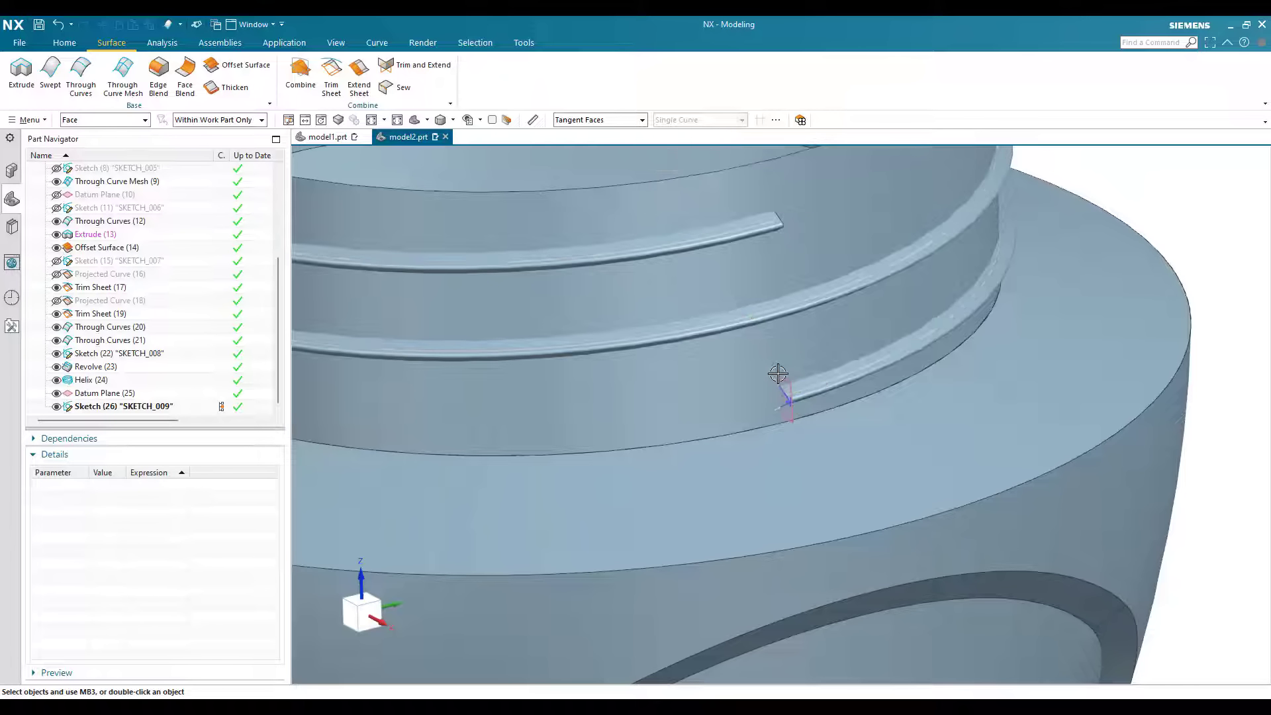
# Step: Draw an associative line joining the V-profile's two open ends at the thread end on the sketch's datum plane
pyautogui.scroll(3, 781, 375)
pyautogui.moveTo(893, 434); pyautogui.dragTo(669, 398, button='middle')
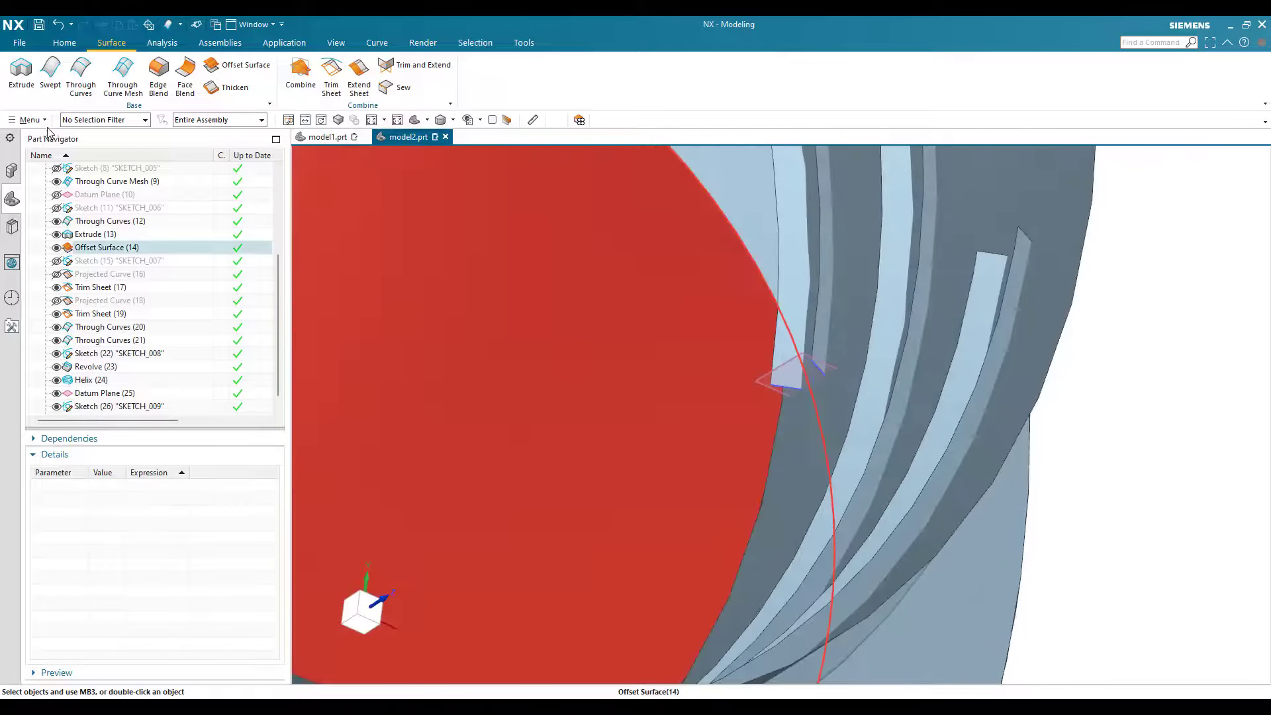
pyautogui.click(29, 120)
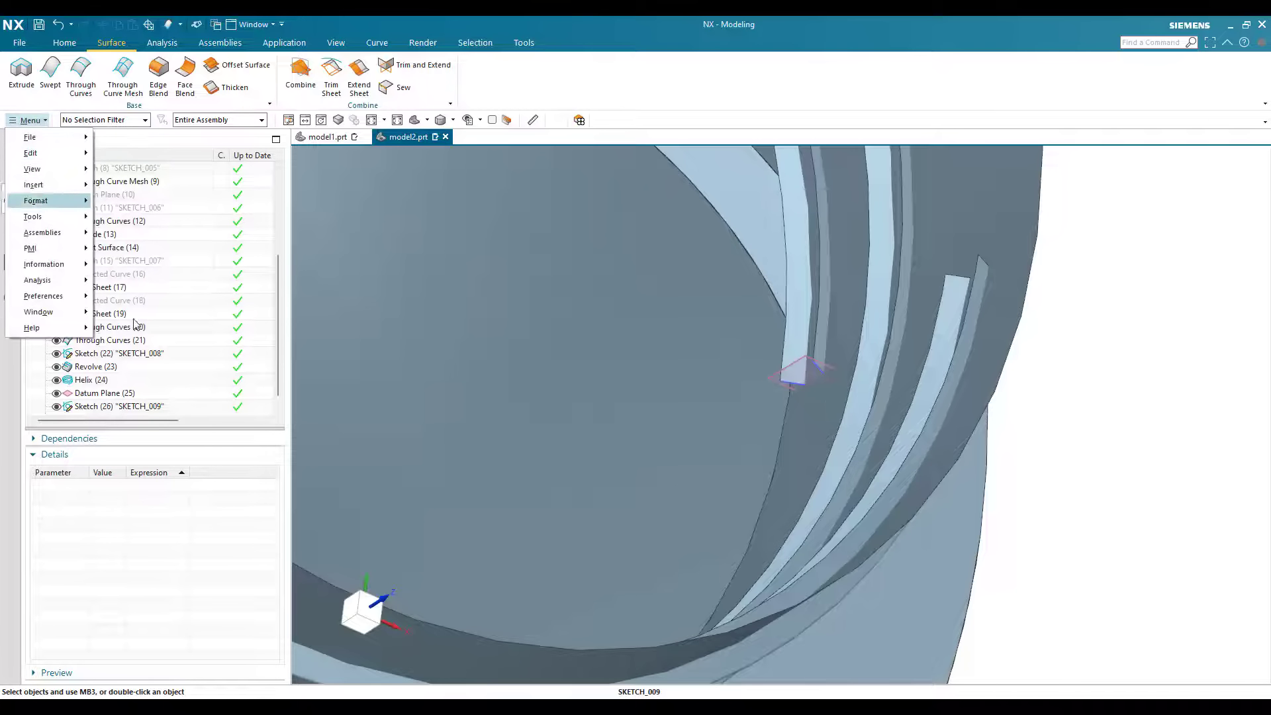
pyautogui.moveTo(33, 184)
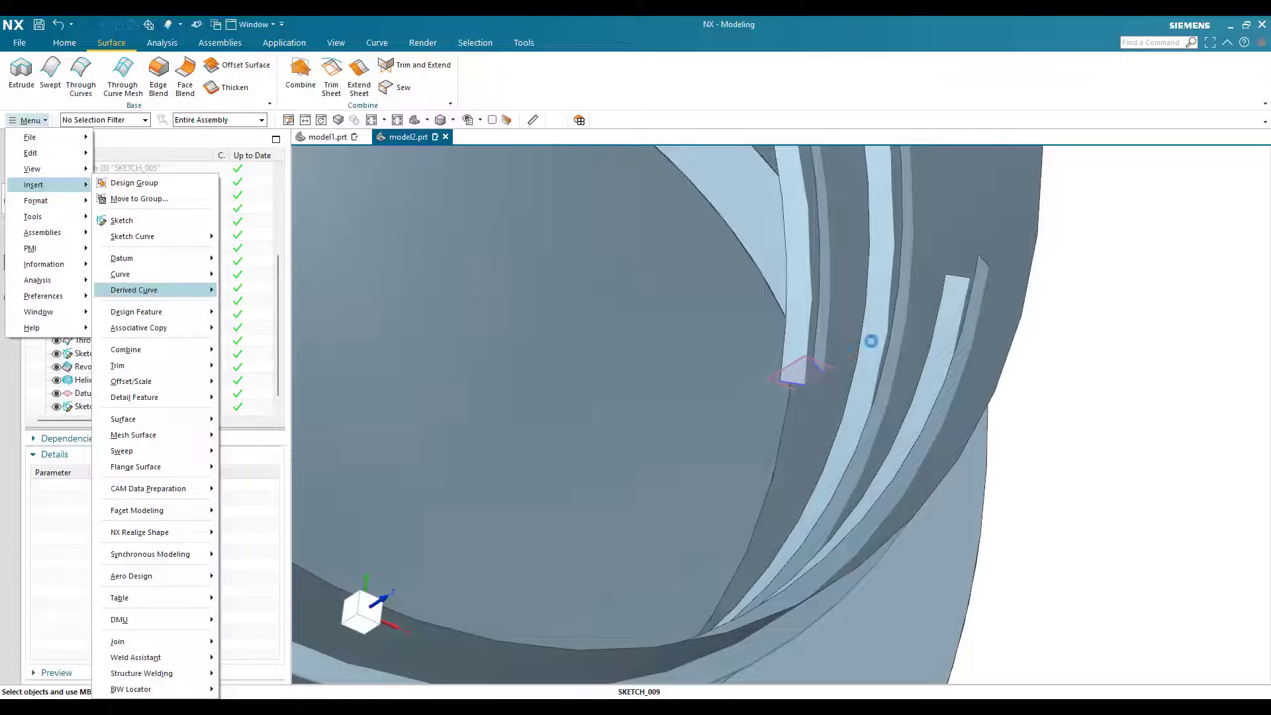
pyautogui.click(790, 370)
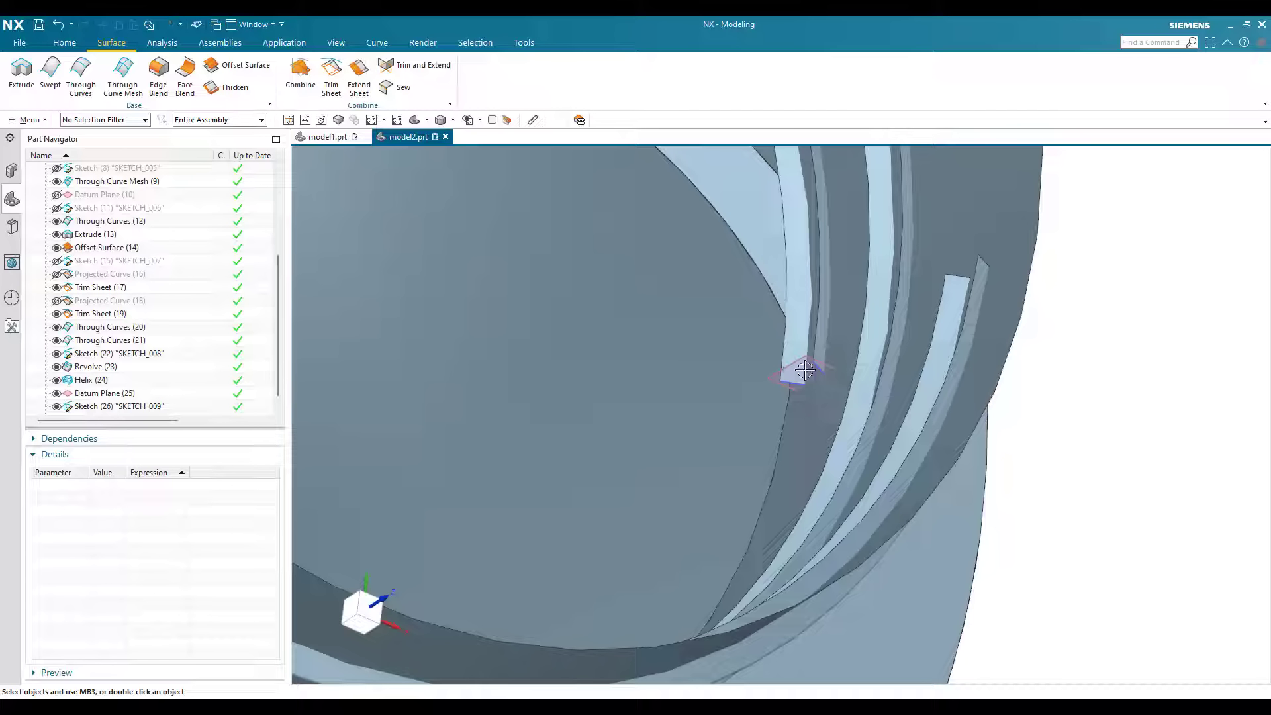
pyautogui.scroll(5, 824, 381)
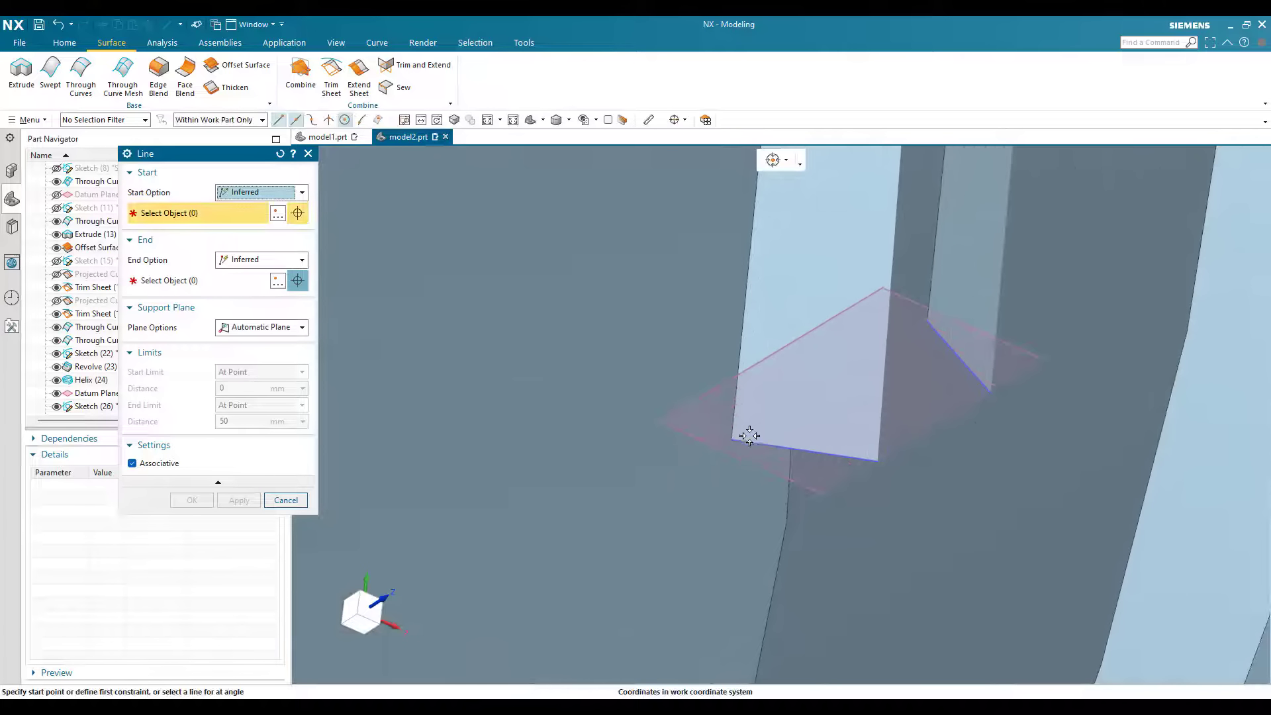
pyautogui.click(927, 323)
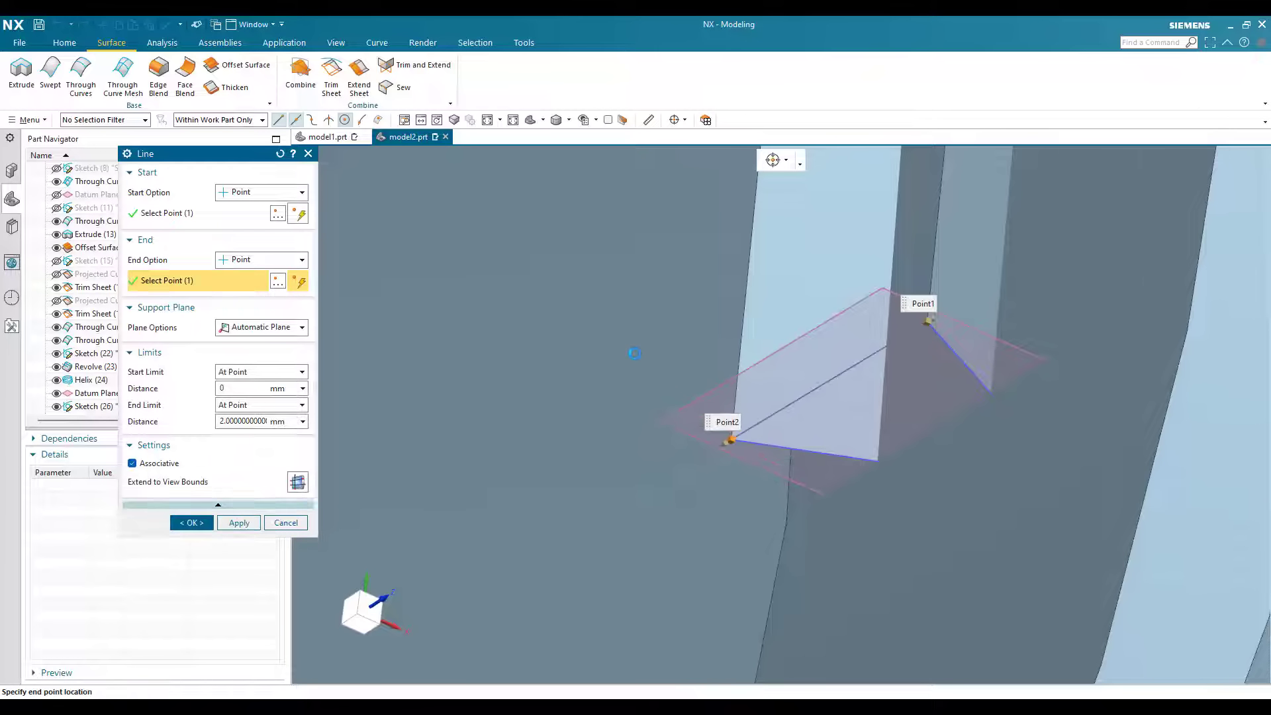
pyautogui.click(247, 521)
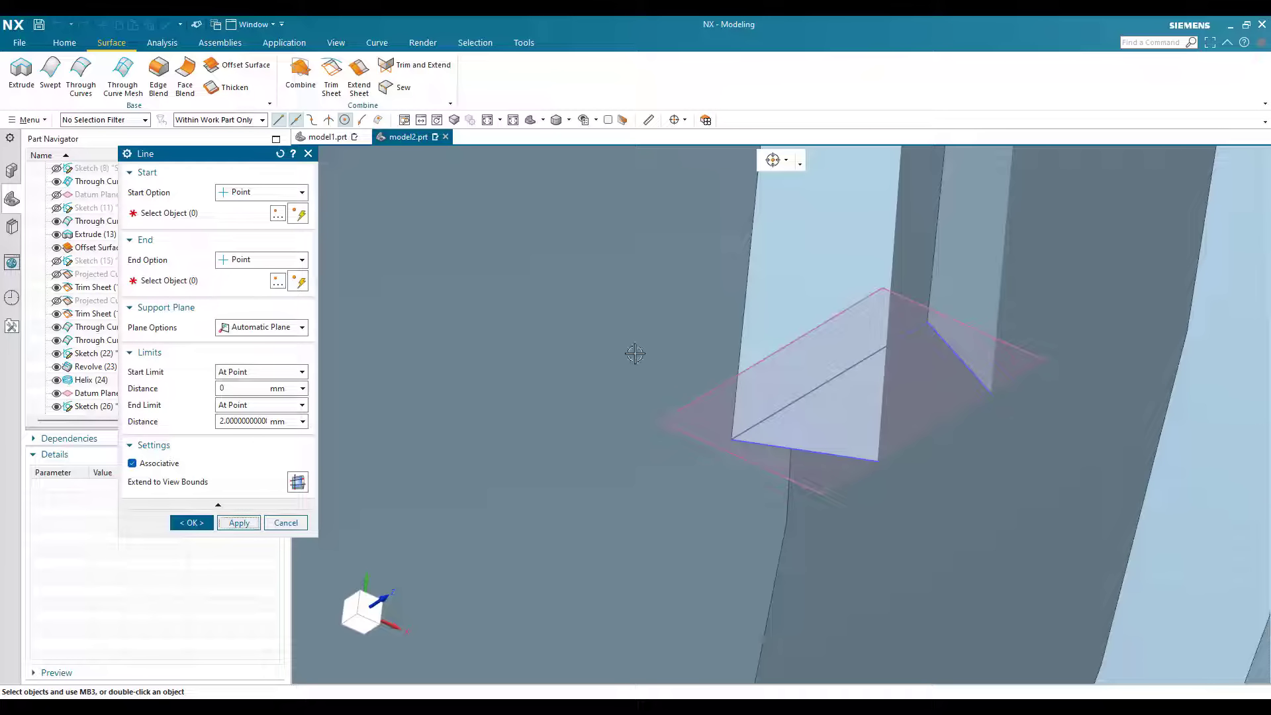
# Step: Draw a line joining the two open corners of the swept thread at its opposite end
pyautogui.scroll(-5, 903, 383)
pyautogui.scroll(3, 1002, 295)
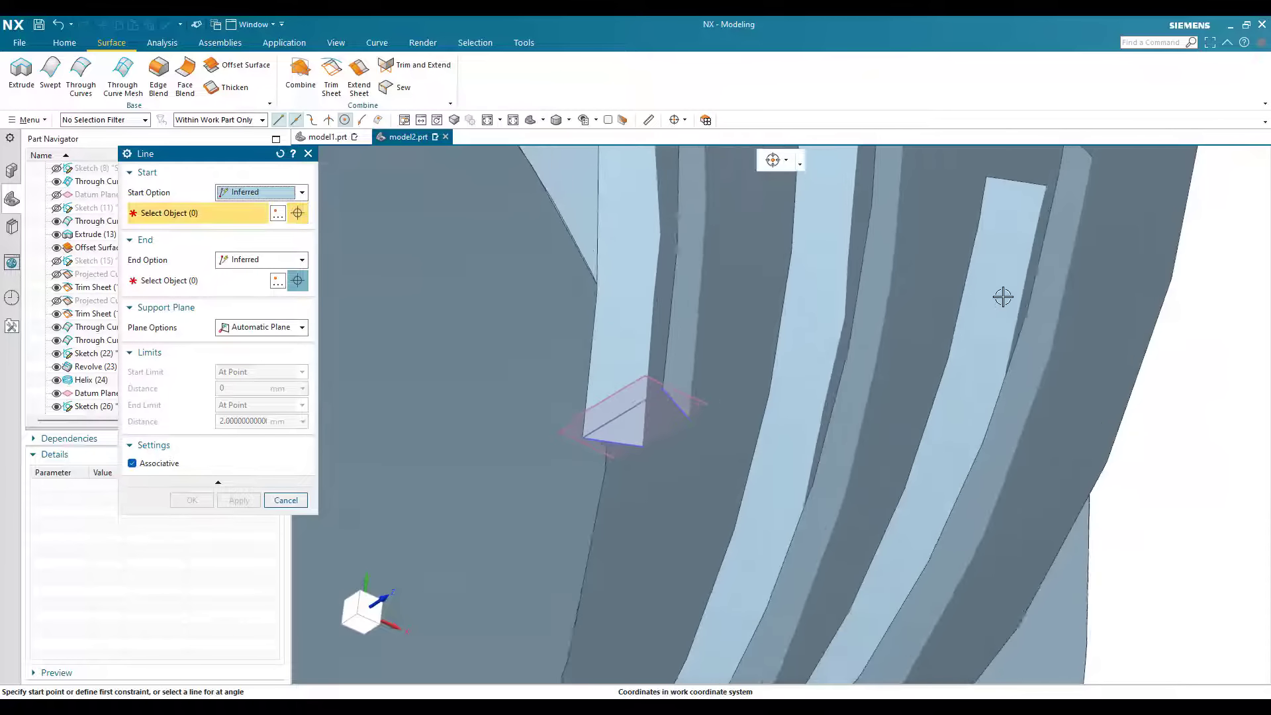
pyautogui.scroll(-3, 1004, 297)
pyautogui.scroll(3, 1003, 296)
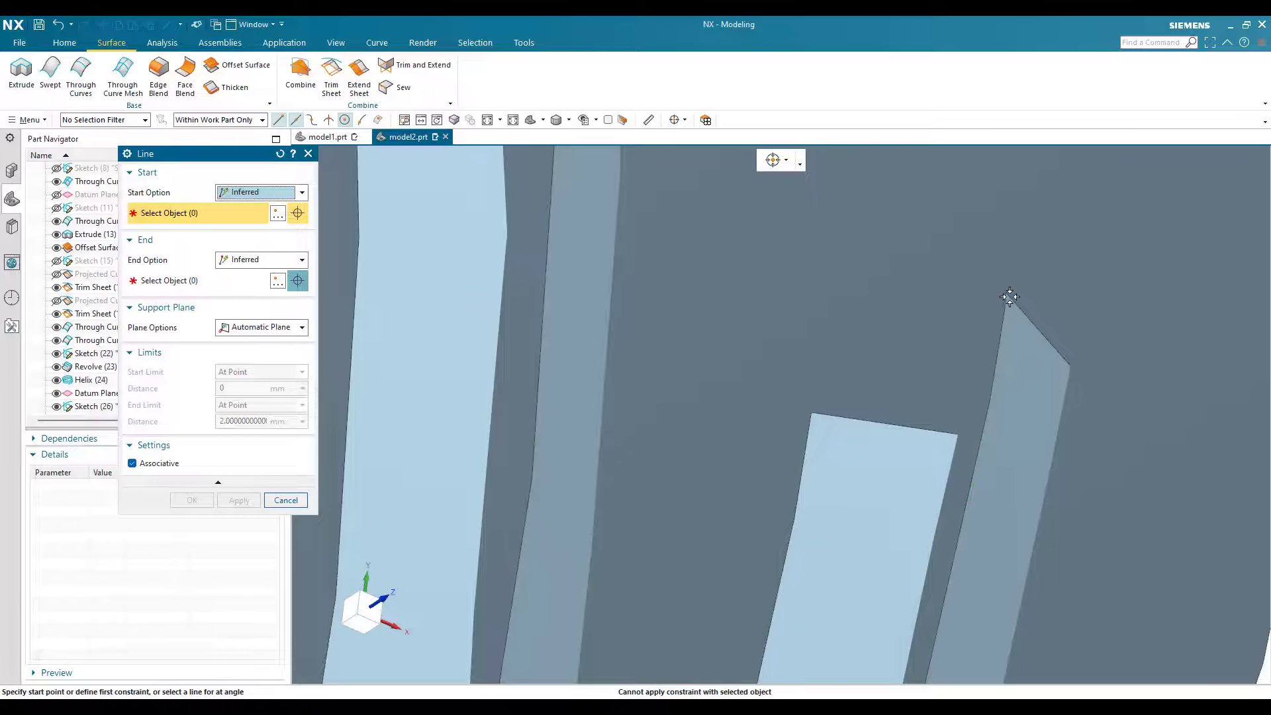
pyautogui.click(827, 417)
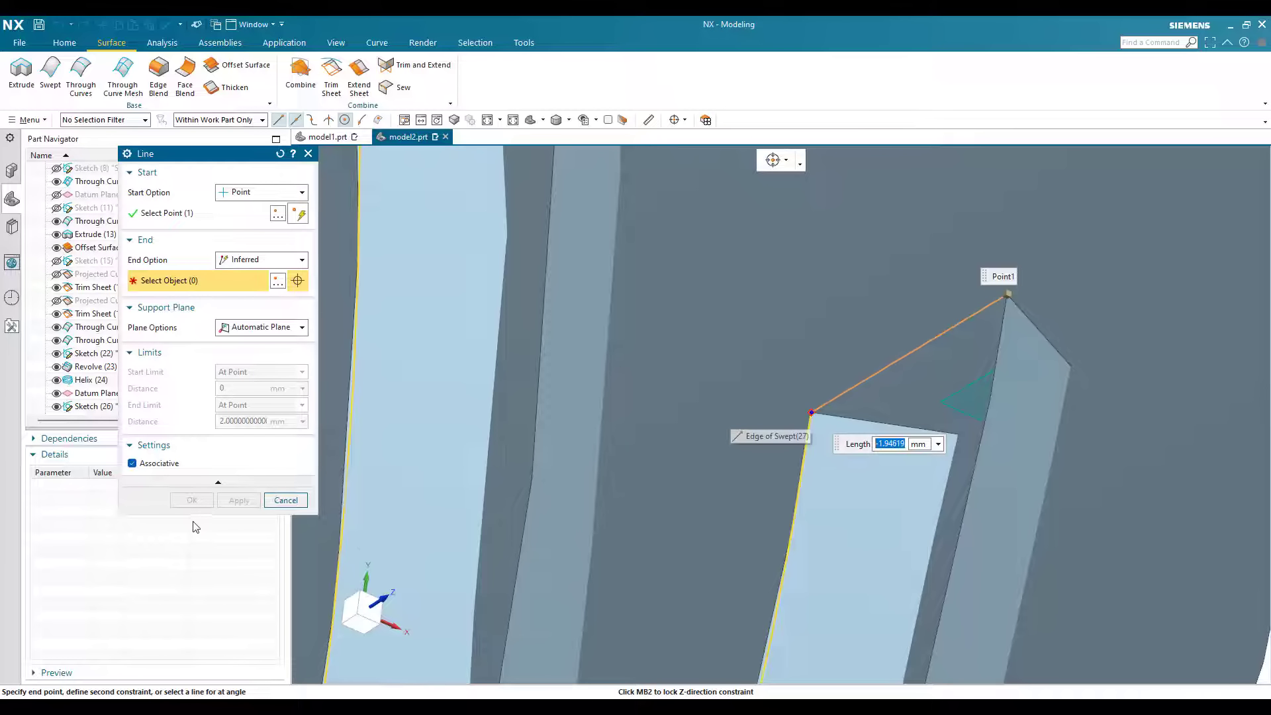
pyautogui.click(809, 414)
pyautogui.middleClick(935, 372)
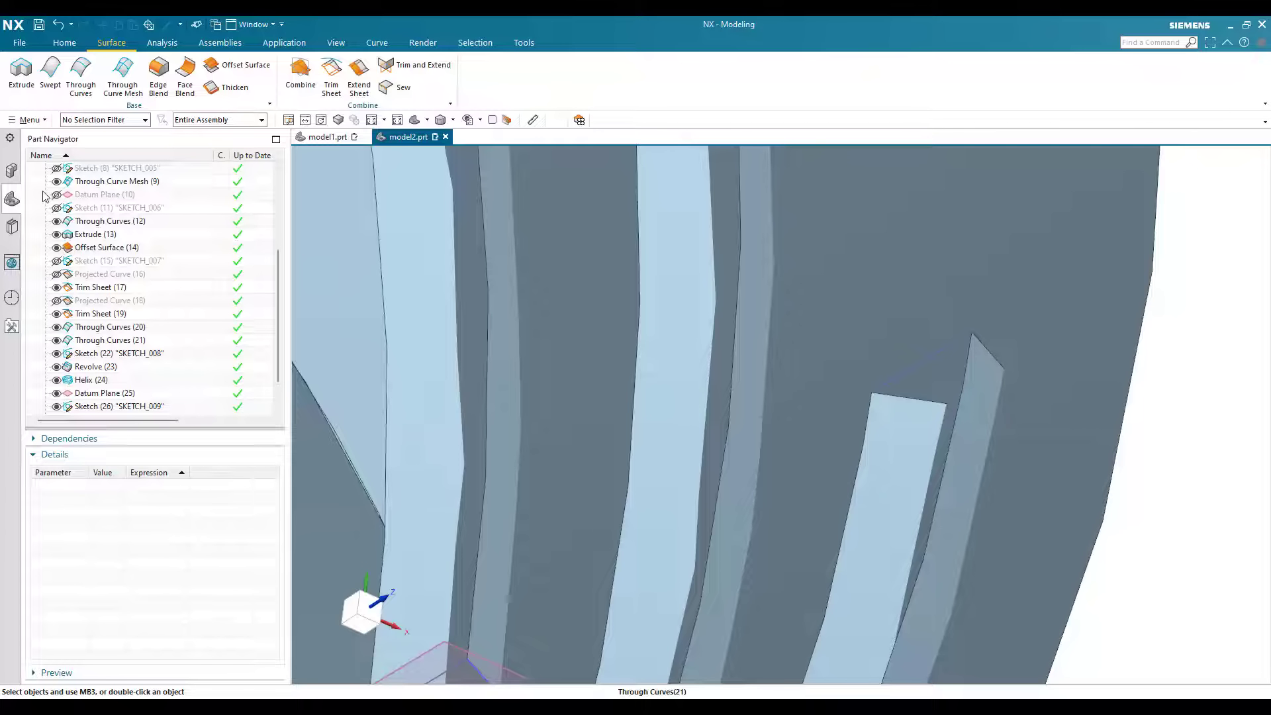
# Step: Cap the thread end away from the profile sketch with a Bounded Plane from the closing line and the swept edge
pyautogui.click(28, 119)
pyautogui.moveTo(39, 185)
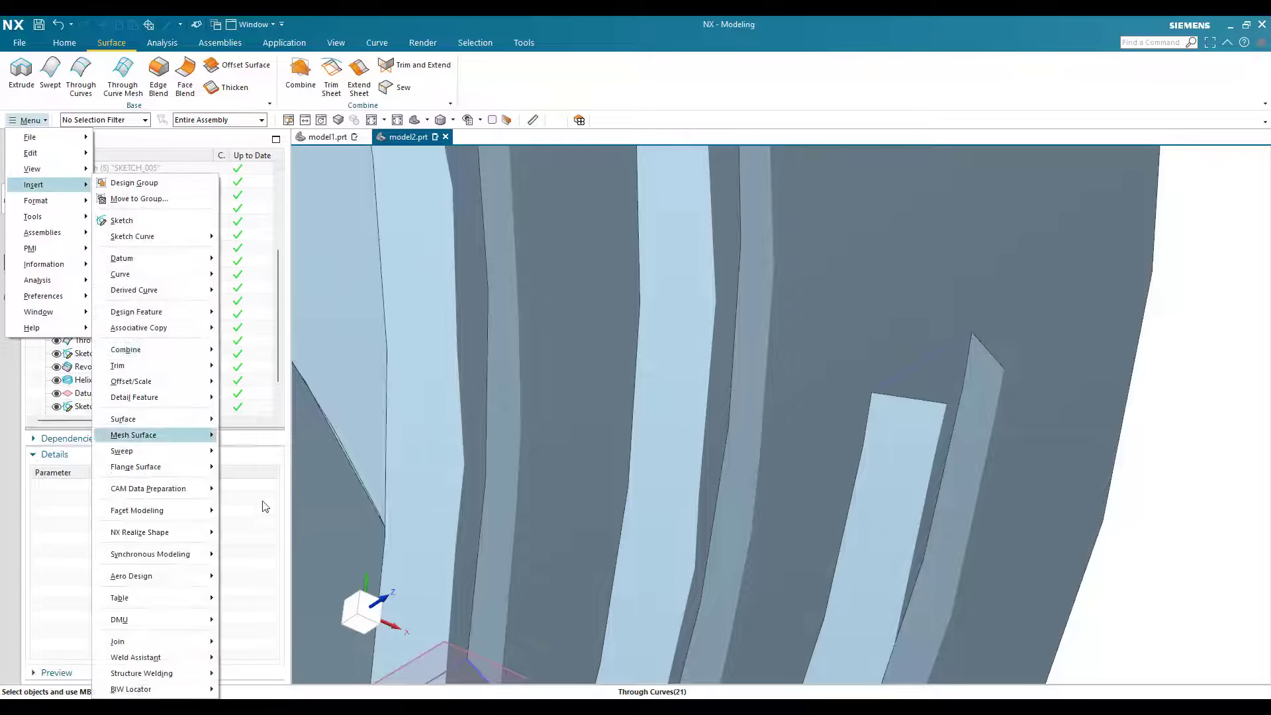
pyautogui.moveTo(159, 419)
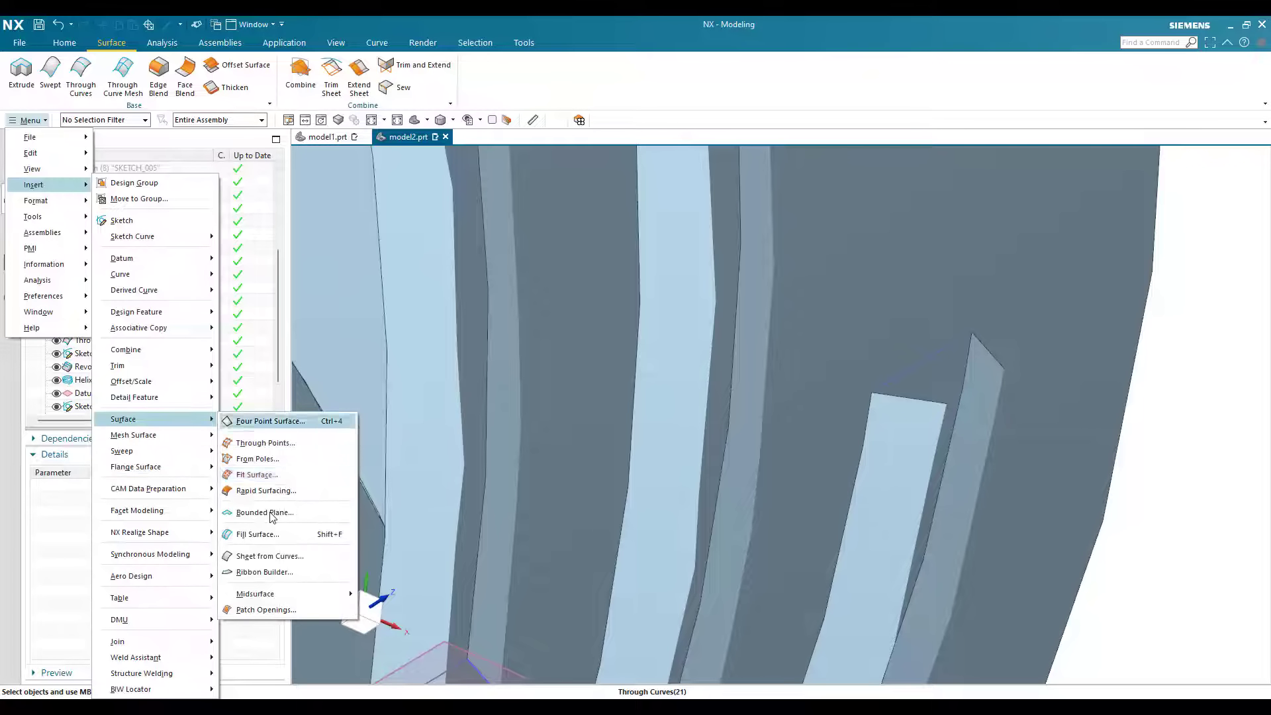
pyautogui.click(919, 364)
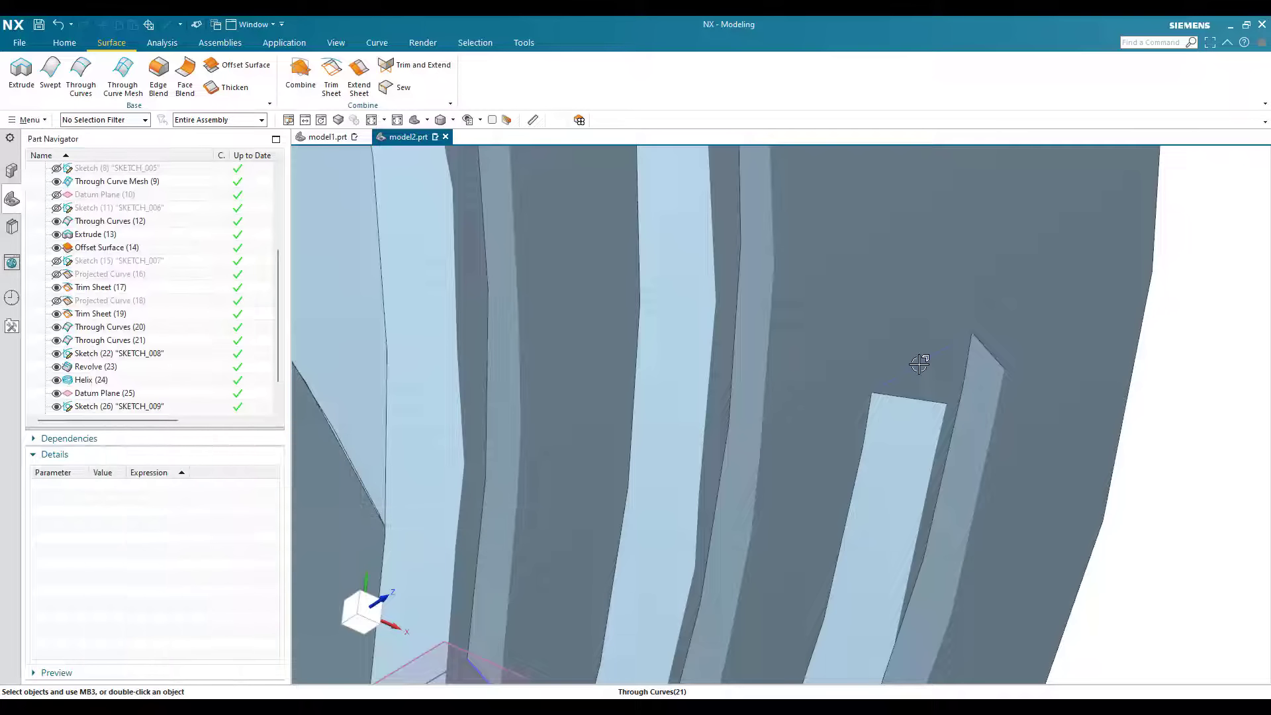
pyautogui.click(902, 396)
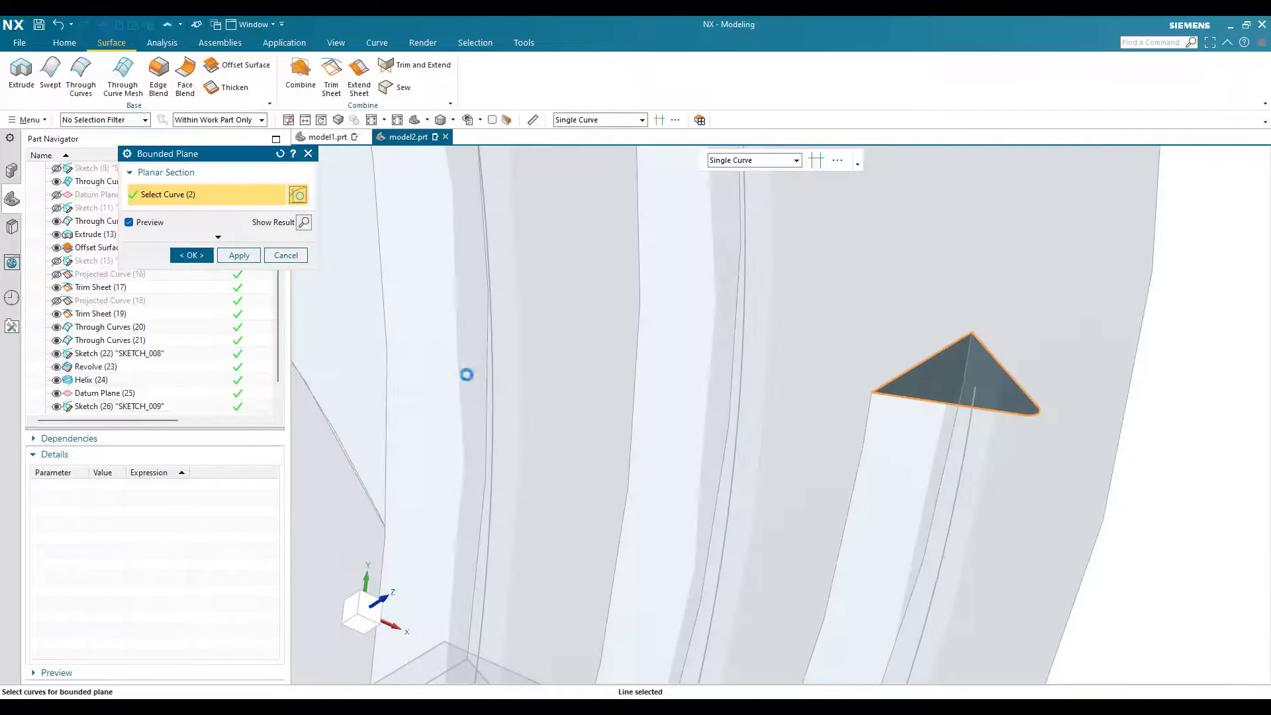
# Step: Cap the thread end at the profile sketch with a Bounded Plane from the closing line and the V-profile's two lines and tip arc
pyautogui.scroll(-3, 558, 437)
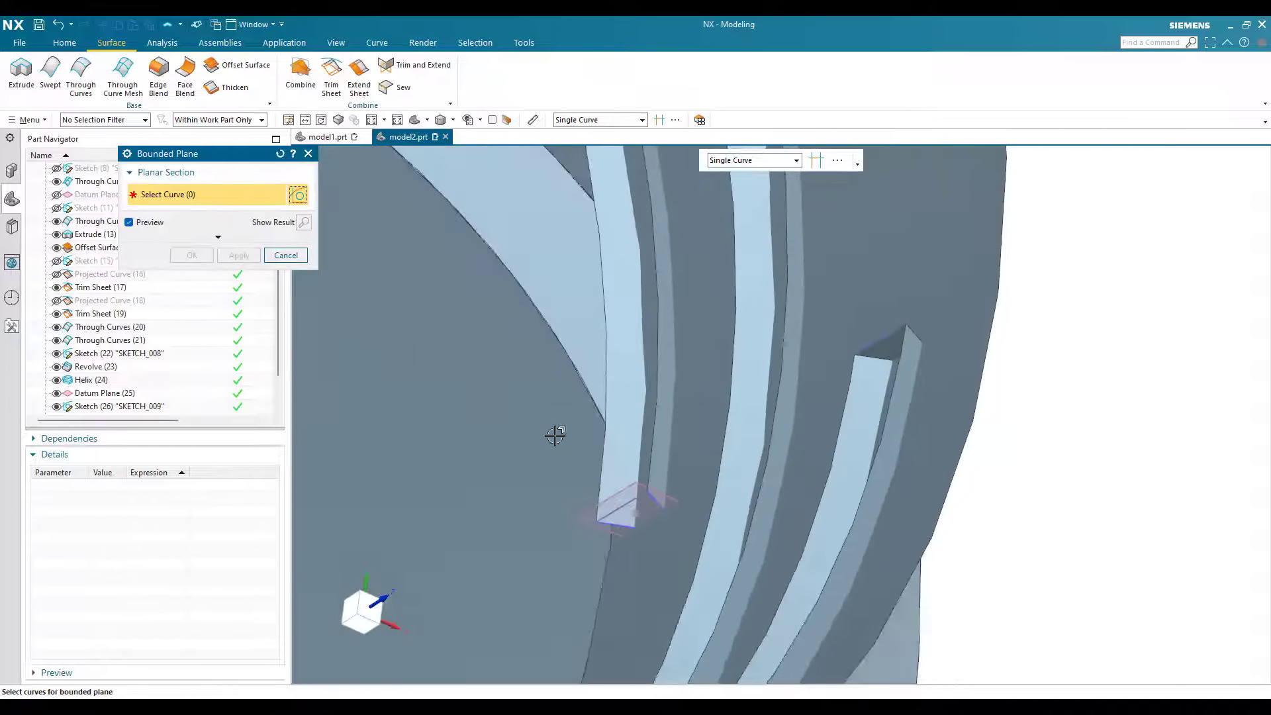
pyautogui.scroll(7, 628, 441)
pyautogui.click(629, 440)
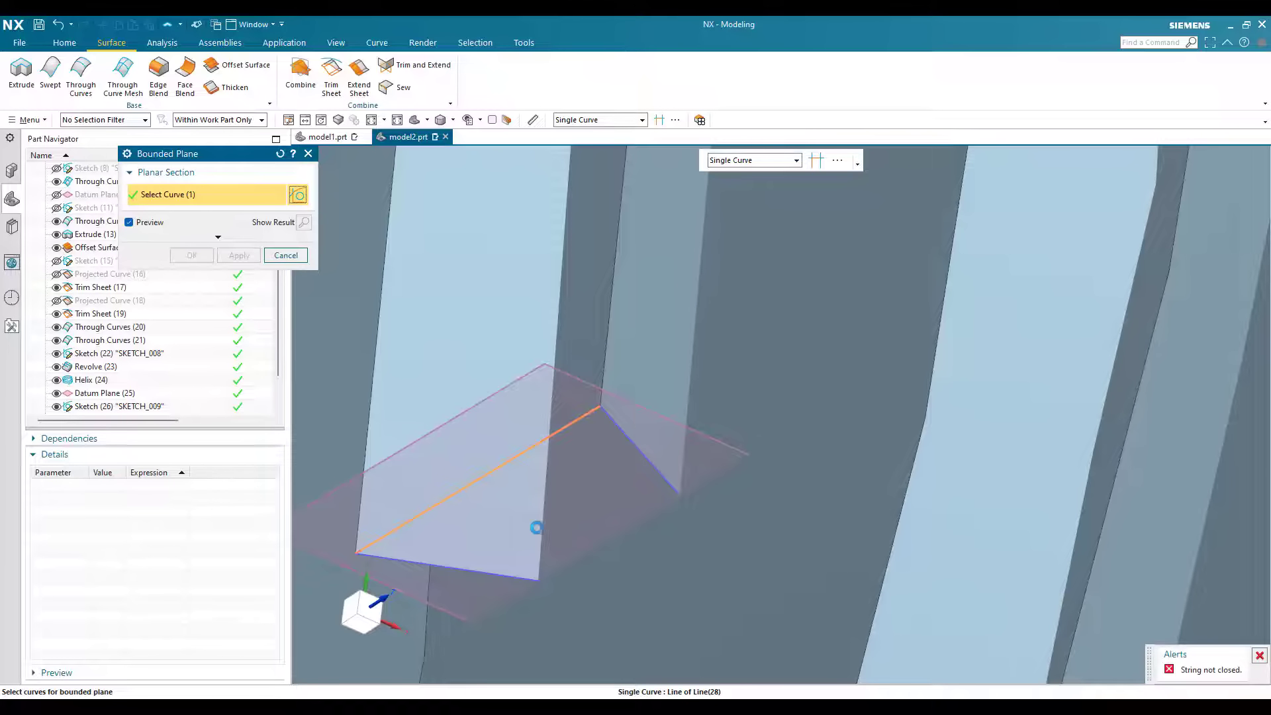
pyautogui.click(649, 460)
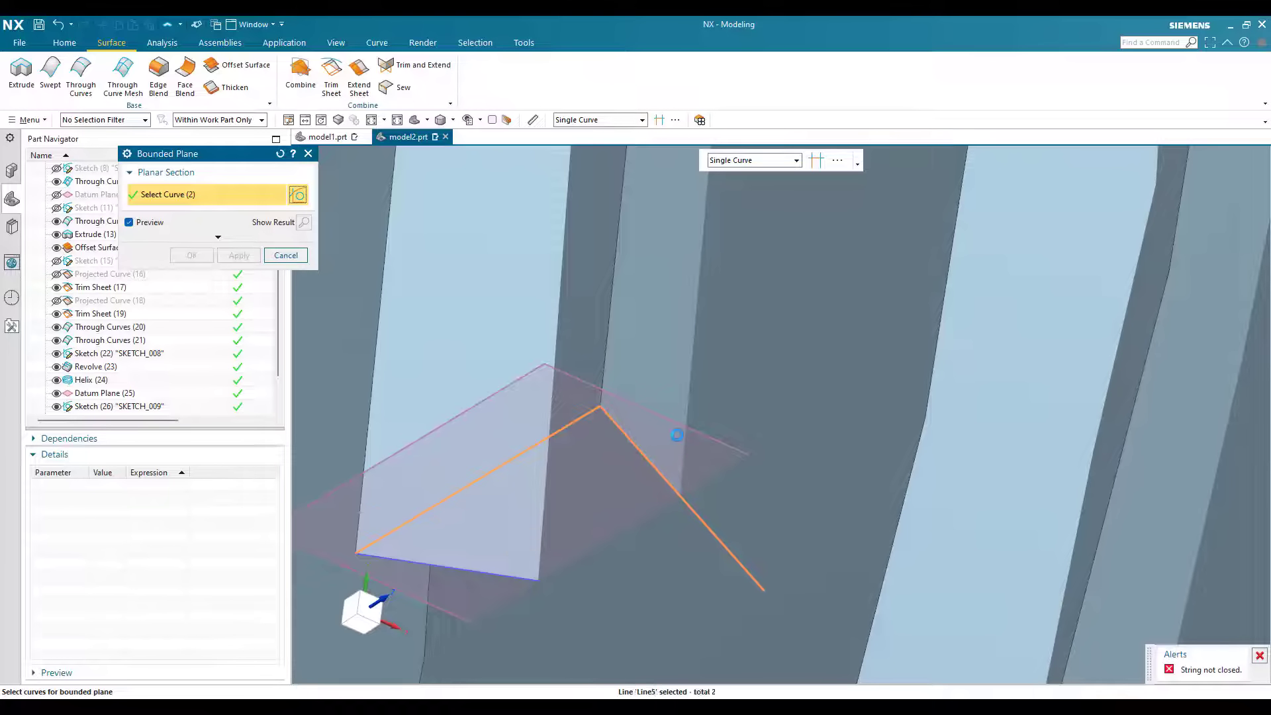
pyautogui.click(678, 453)
pyautogui.scroll(-3, 682, 437)
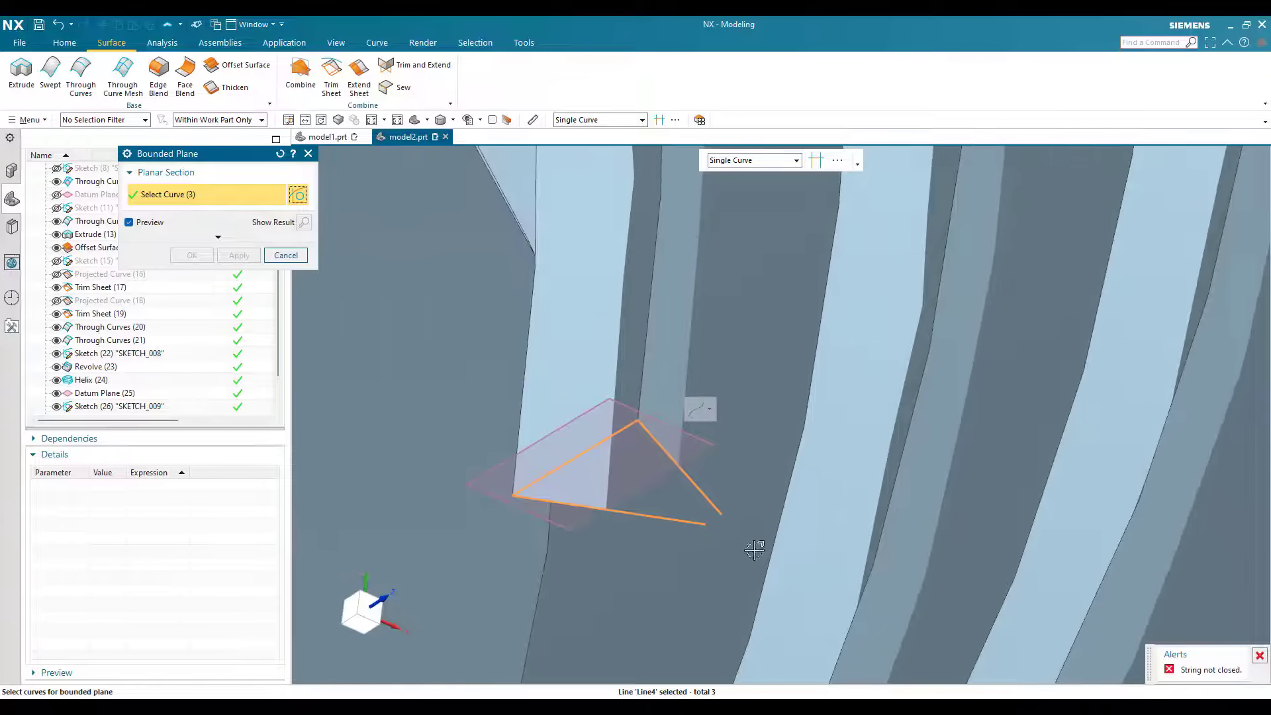
pyautogui.moveTo(852, 620); pyautogui.dragTo(787, 424, button='middle')
pyautogui.click(894, 620)
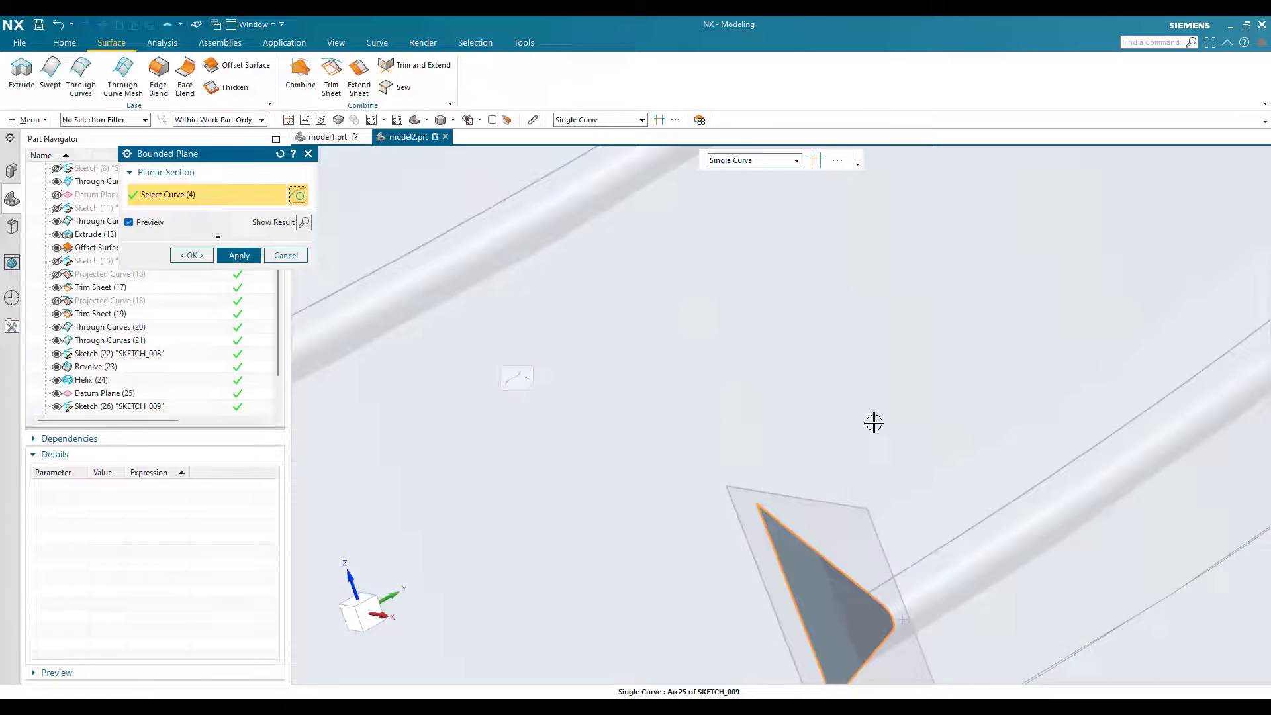
pyautogui.middleClick(874, 423)
pyautogui.scroll(-2, 860, 406)
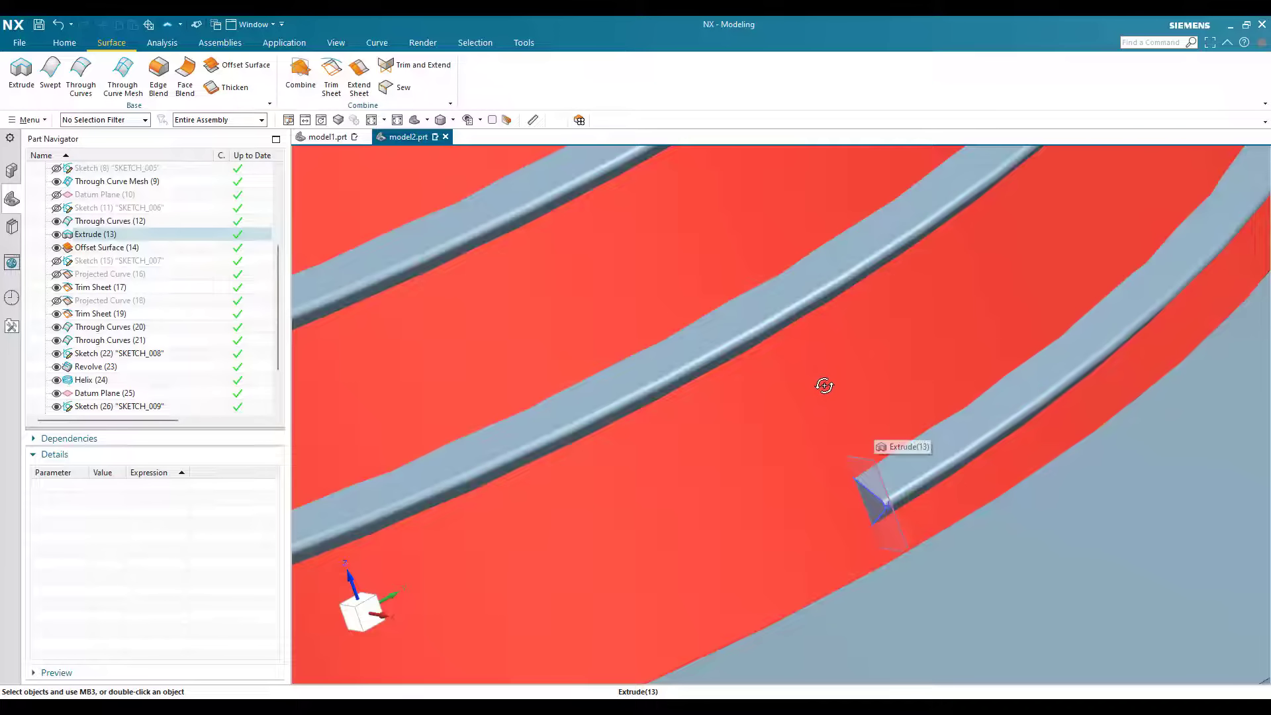
# Step: Sew the end cap at the profile sketch to the swept thread and the opposite end cap as one sheet body
pyautogui.moveTo(823, 384); pyautogui.dragTo(780, 414, button='middle')
pyautogui.scroll(4, 897, 450)
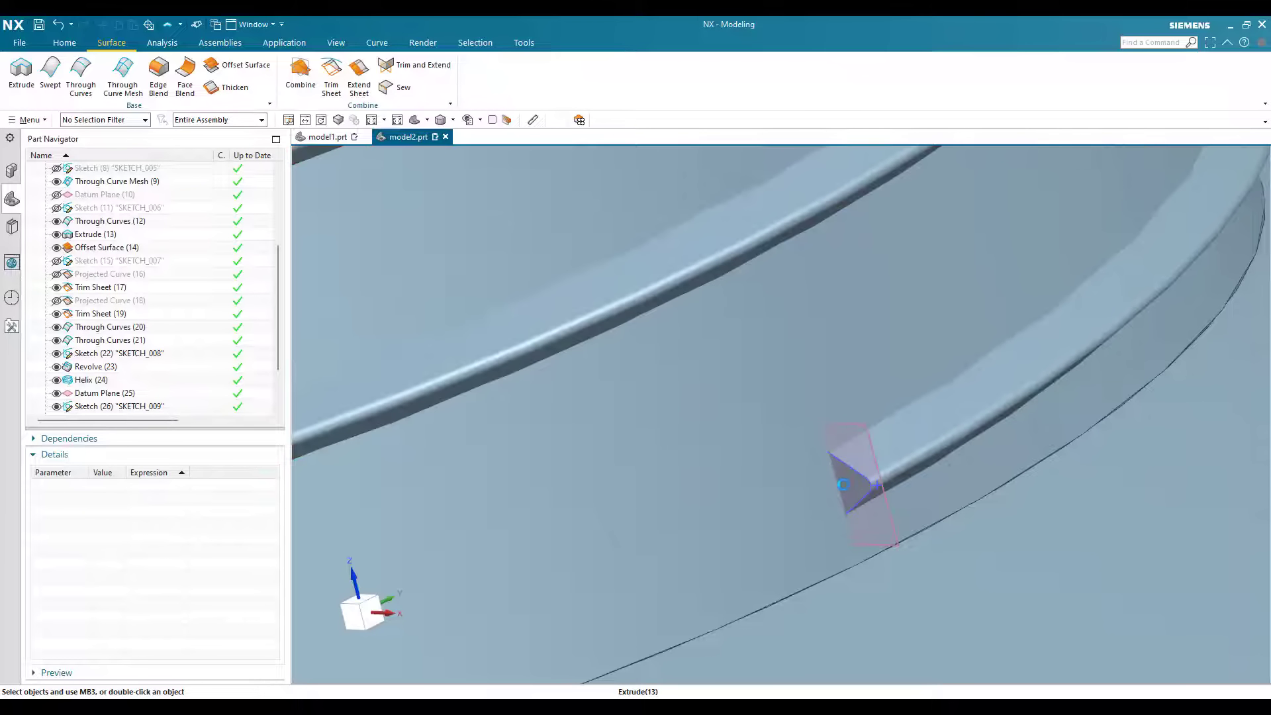
pyautogui.click(912, 443)
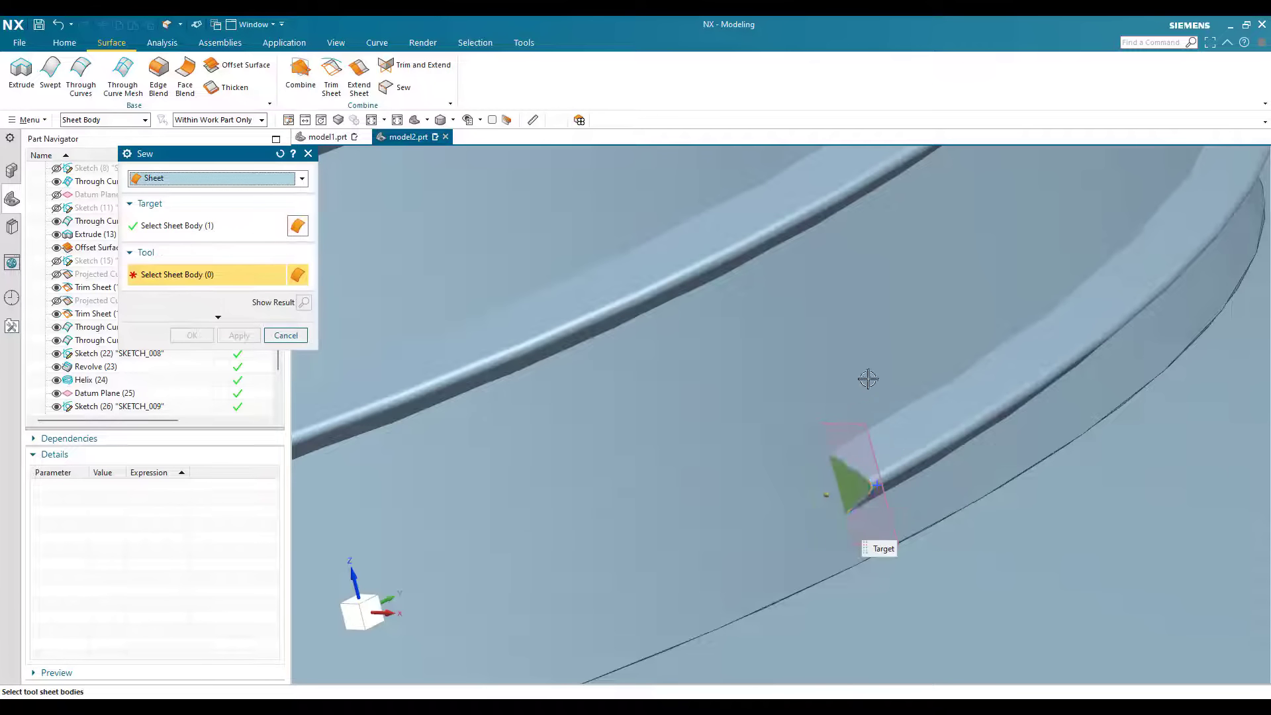
pyautogui.click(878, 351)
pyautogui.scroll(-6, 878, 352)
pyautogui.moveTo(667, 393); pyautogui.dragTo(691, 446, button='middle')
pyautogui.scroll(5, 691, 446)
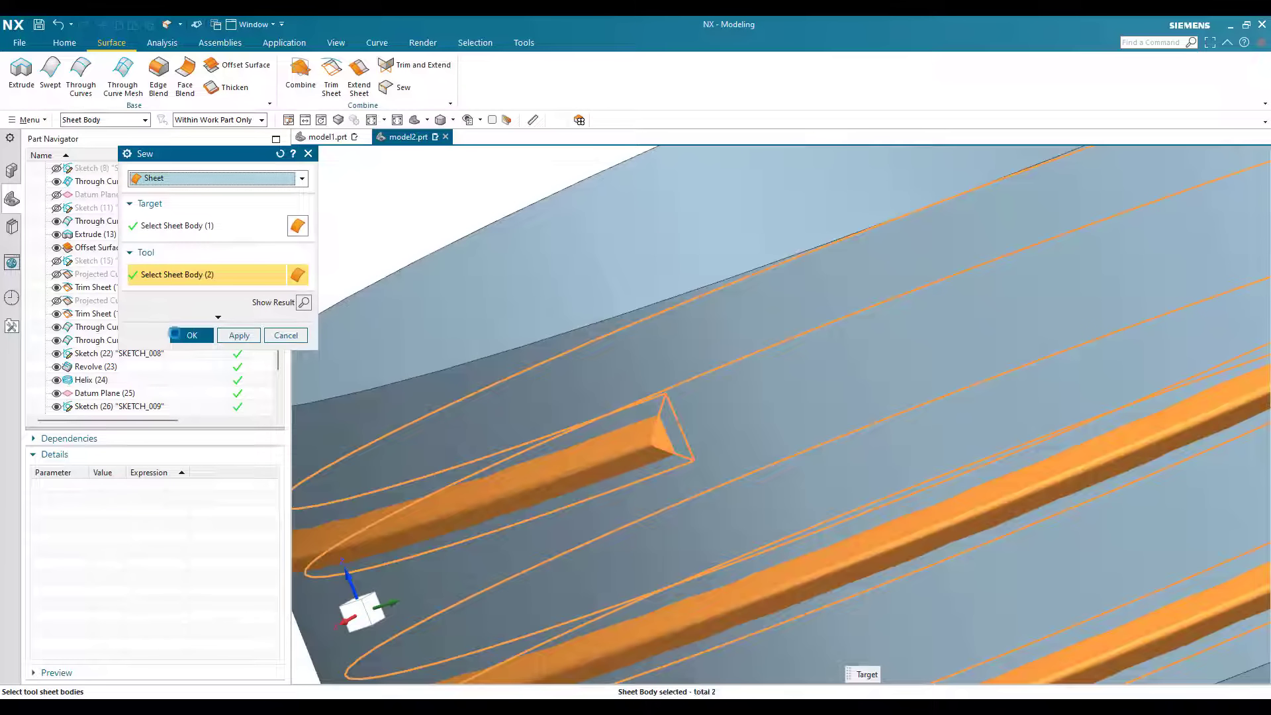
pyautogui.middleClick(705, 386)
pyautogui.scroll(-4, 772, 406)
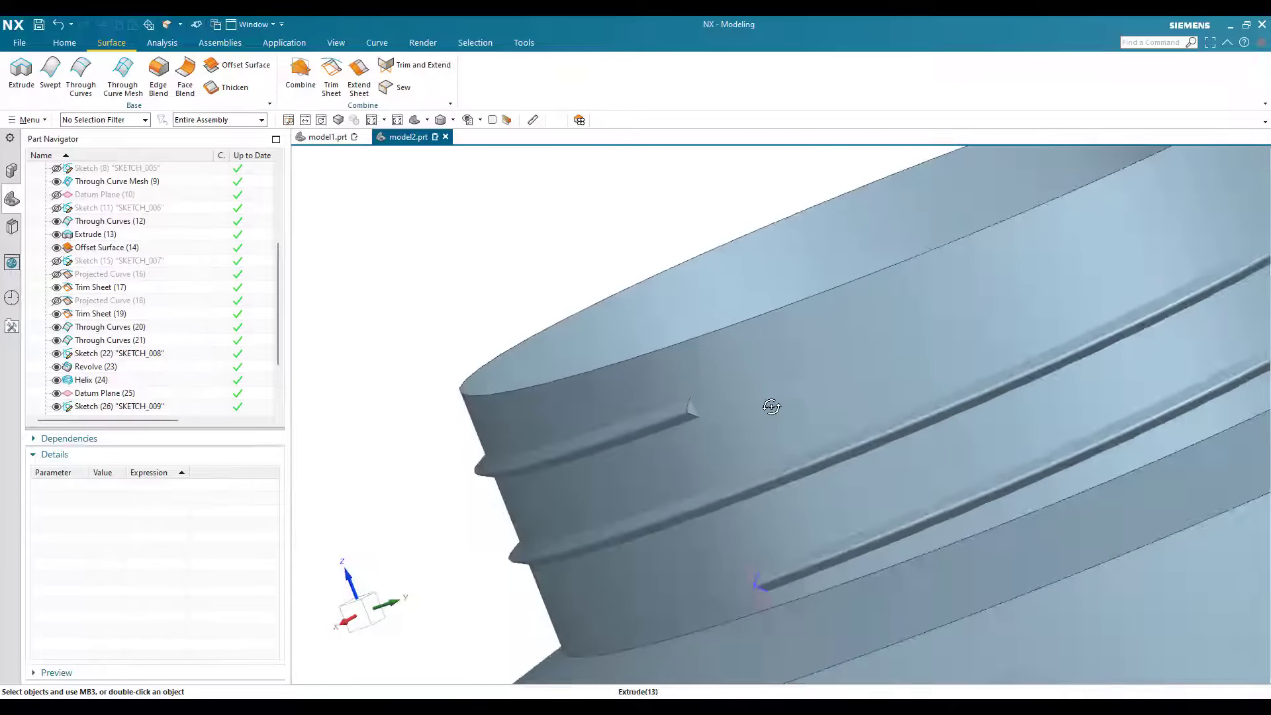
# Step: Trim the cylindrical neck sheet with the thread faces as boundary, projected Normal to Face, using the Keep region option
pyautogui.moveTo(772, 406); pyautogui.dragTo(884, 267, button='middle')
pyautogui.scroll(-4, 887, 267)
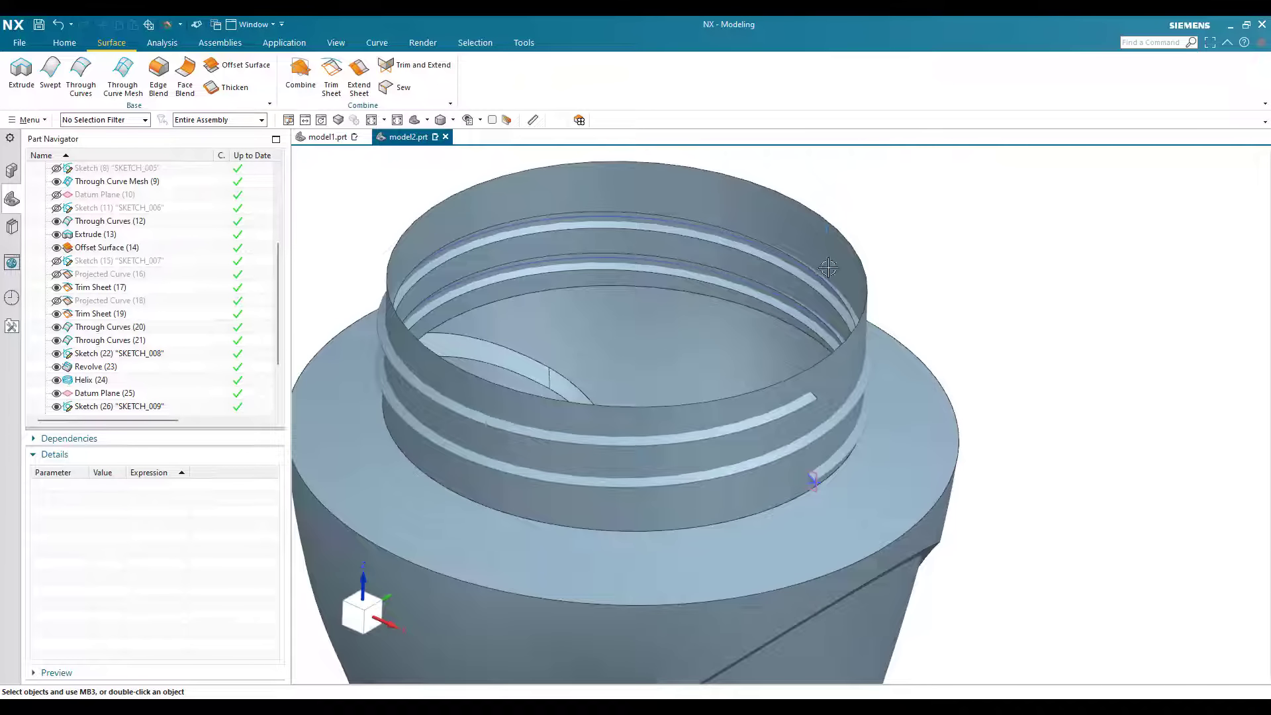
pyautogui.scroll(5, 824, 229)
pyautogui.click(173, 244)
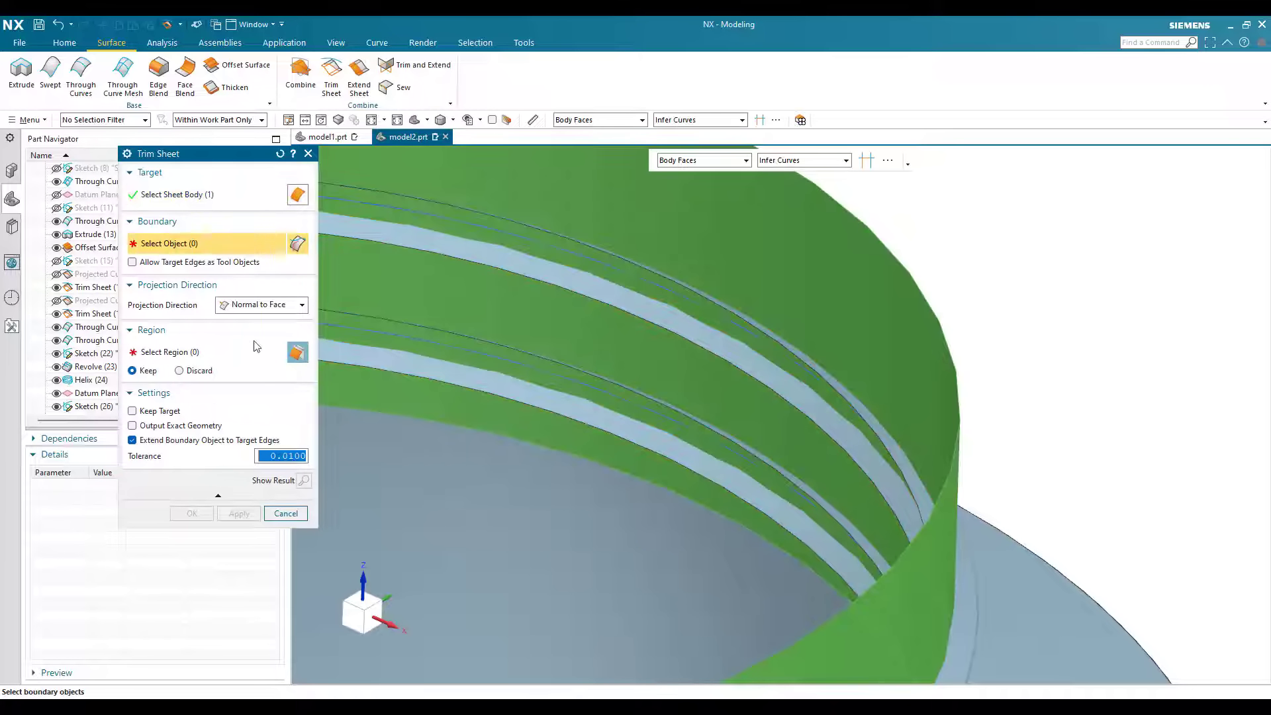
pyautogui.click(855, 437)
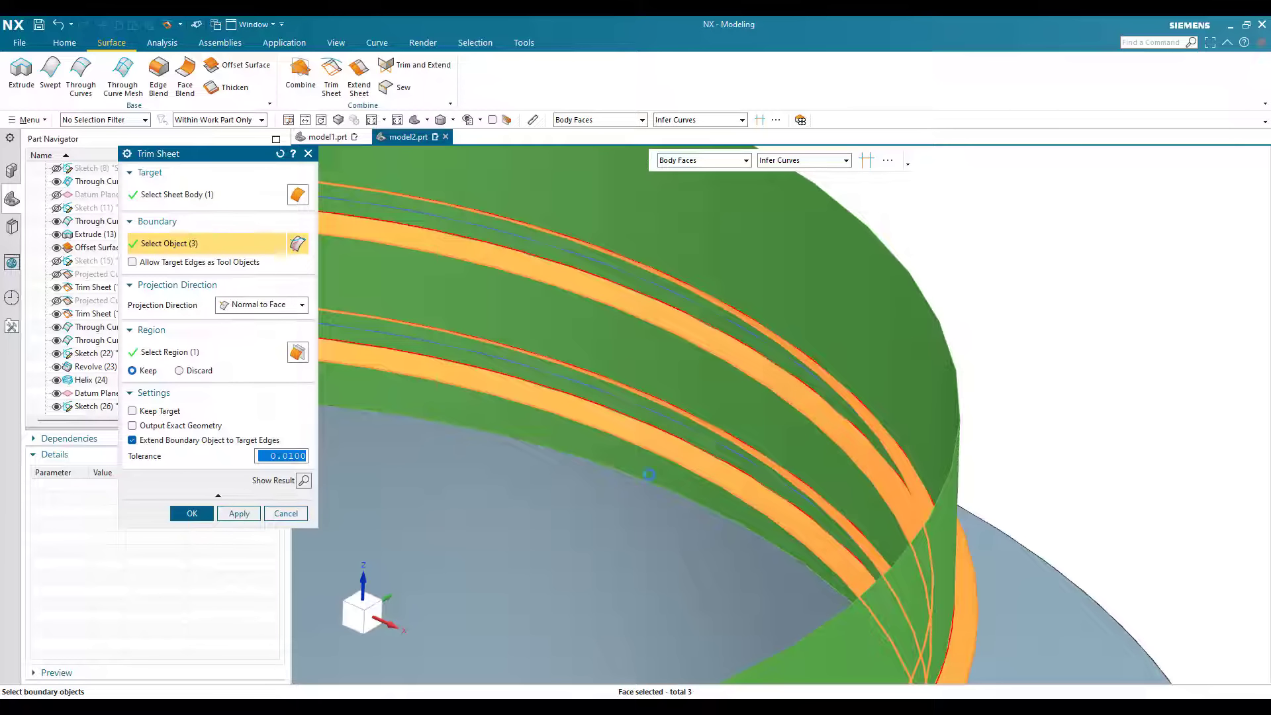
pyautogui.middleClick(785, 377)
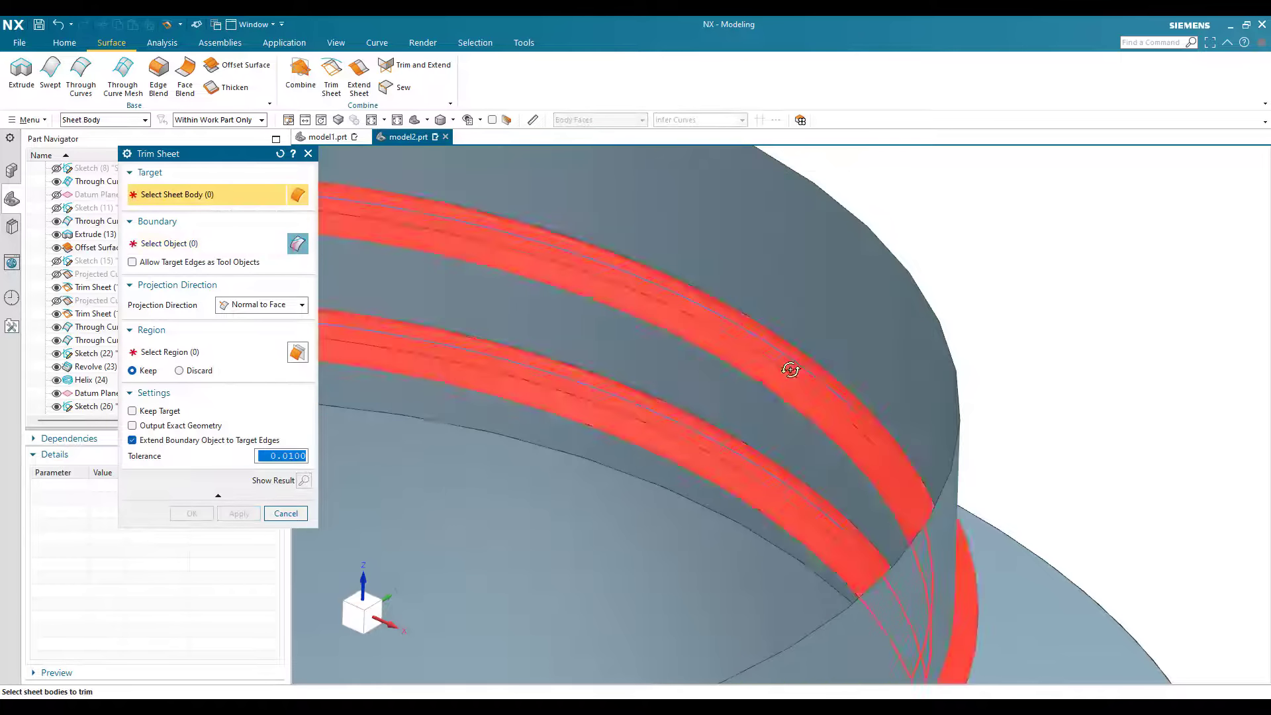
# Step: Trim the thread sheet with the neck sheet as boundary, using the Discard region option
pyautogui.moveTo(791, 369)
pyautogui.mouseDown(button='middle')
pyautogui.moveTo(816, 351)
pyautogui.moveTo(831, 371)
pyautogui.moveTo(797, 361)
pyautogui.moveTo(796, 372)
pyautogui.moveTo(797, 355)
pyautogui.mouseUp(button='middle')
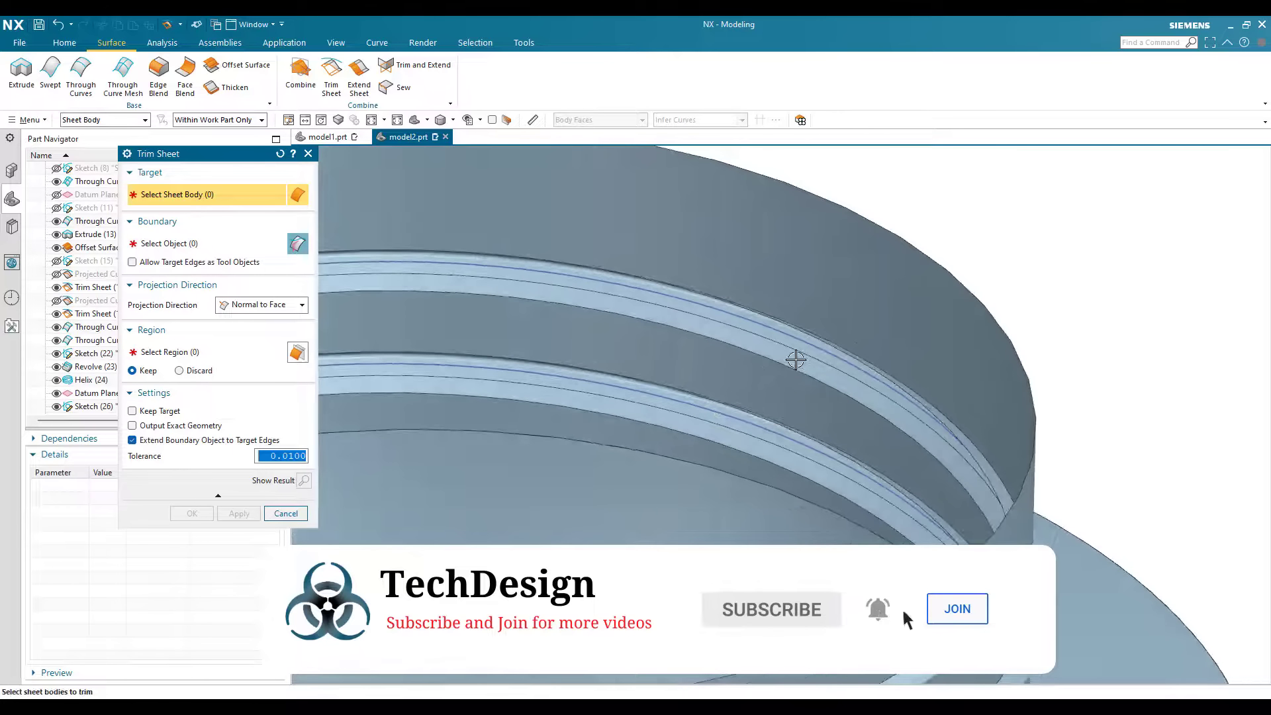
pyautogui.click(803, 351)
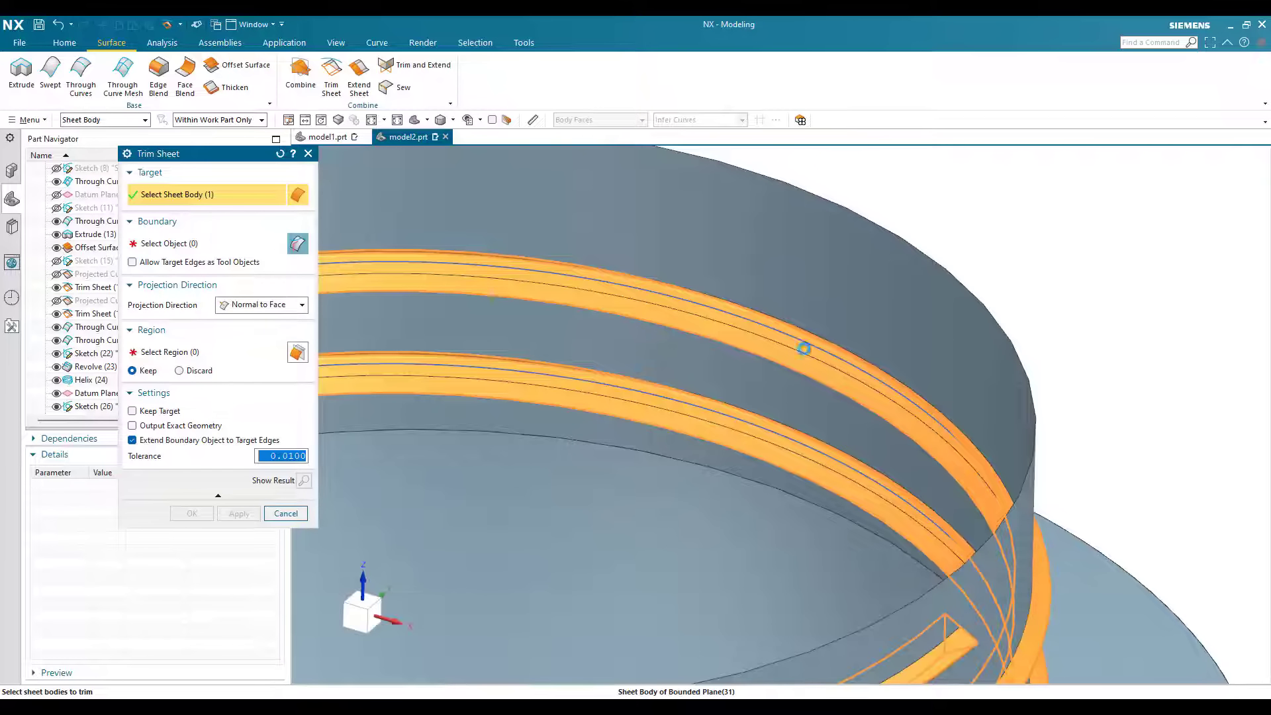
pyautogui.middleClick(804, 349)
pyautogui.click(395, 346)
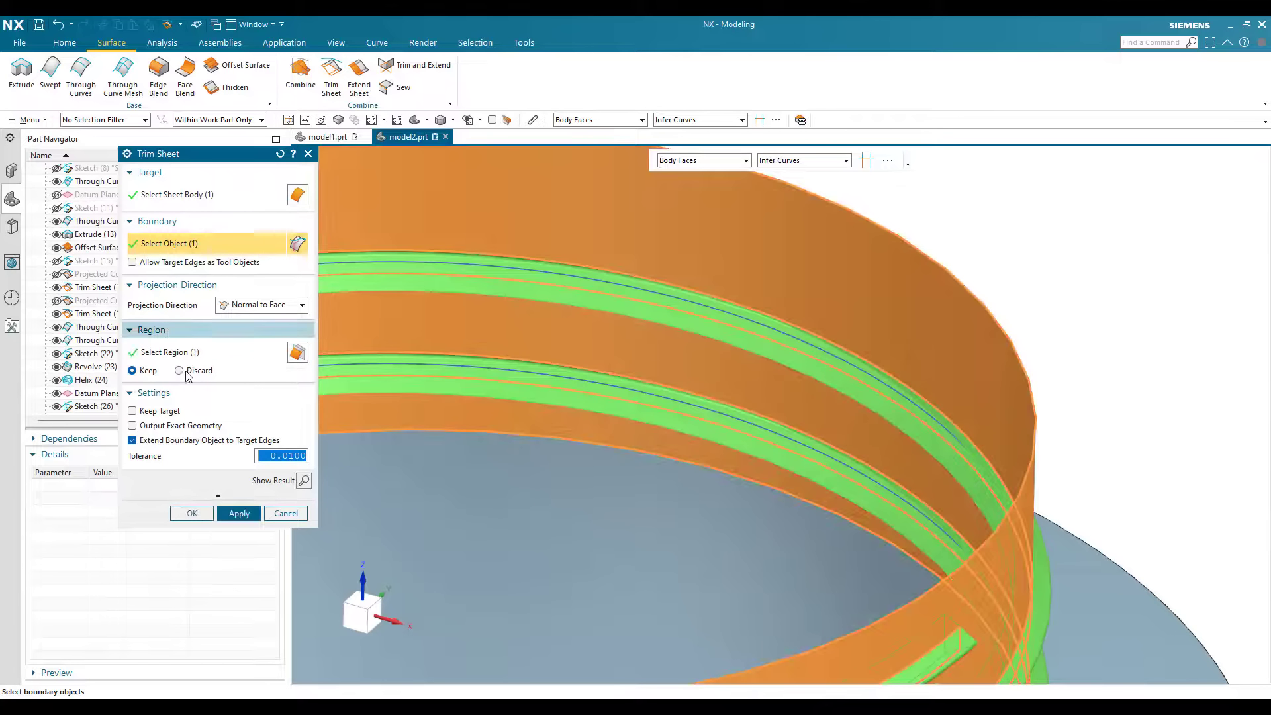
pyautogui.click(180, 371)
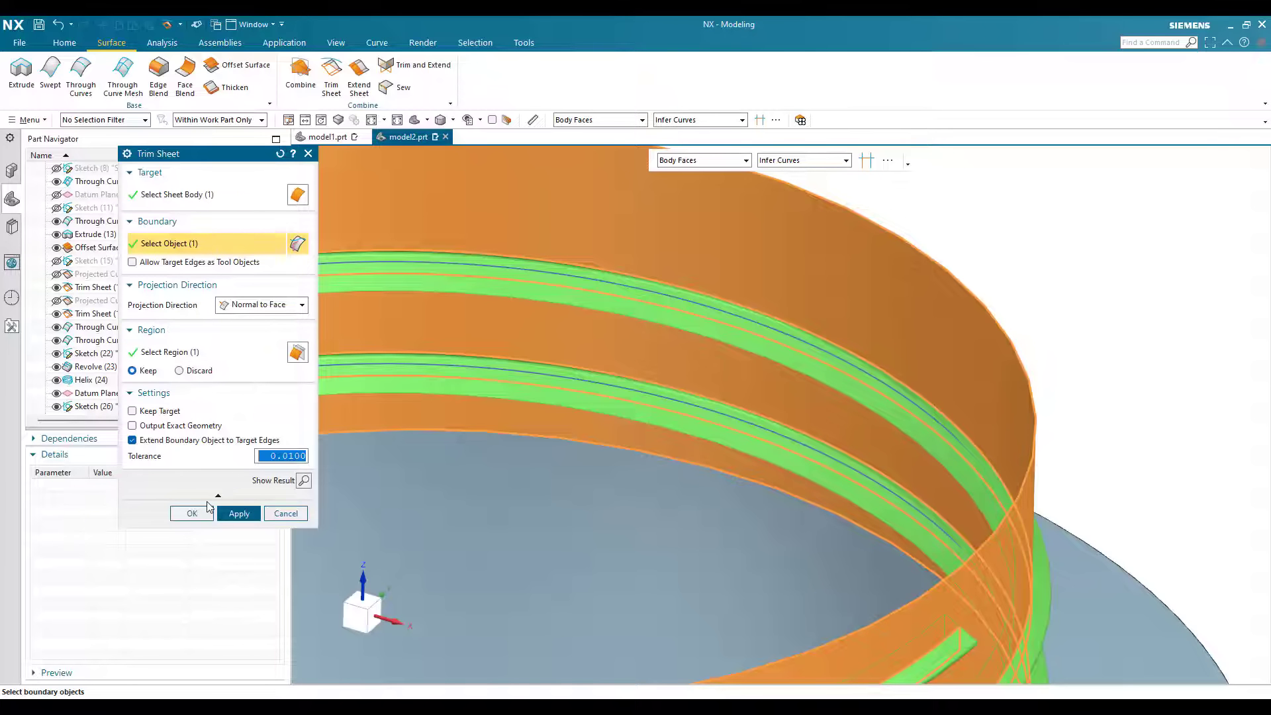
pyautogui.middleClick(854, 359)
# Step: Sew the thread to all remaining sheet bodies of the bottle, with the thread as target
pyautogui.moveTo(854, 359); pyautogui.dragTo(899, 410, button='middle')
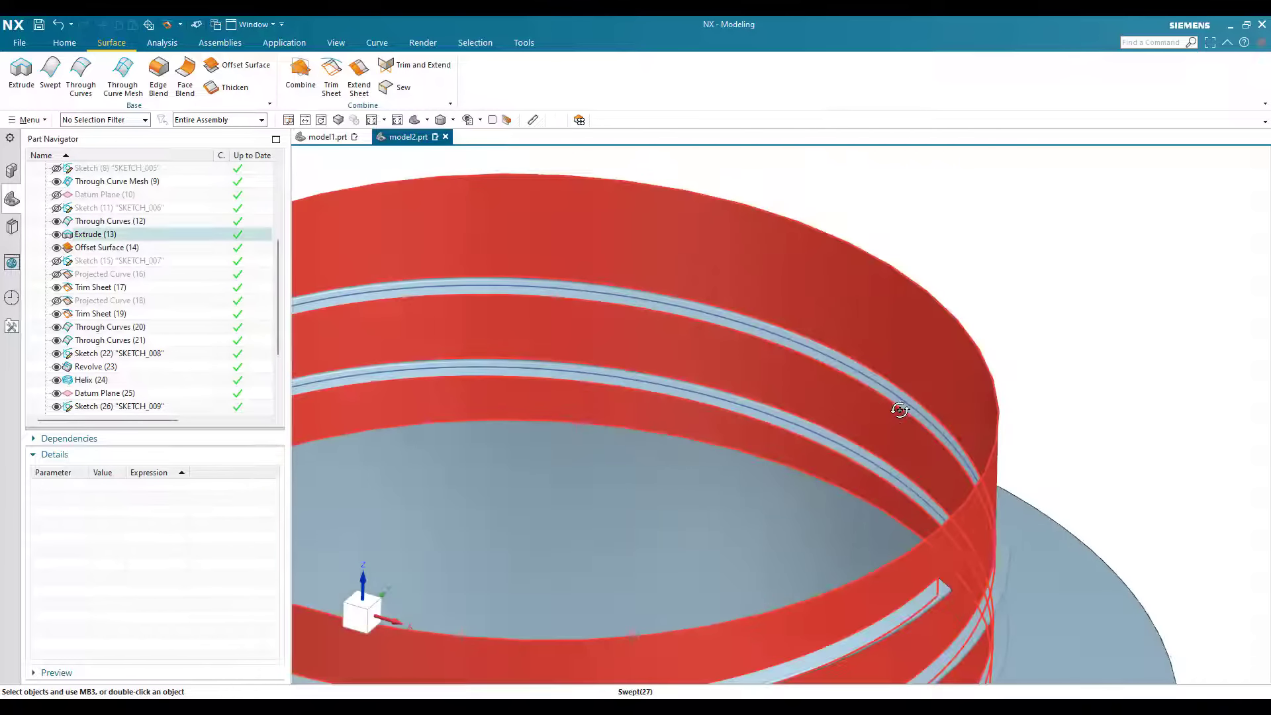
pyautogui.moveTo(834, 383)
pyautogui.mouseDown(button='middle')
pyautogui.moveTo(823, 361)
pyautogui.moveTo(835, 393)
pyautogui.moveTo(808, 363)
pyautogui.moveTo(1038, 400)
pyautogui.moveTo(851, 383)
pyautogui.mouseUp(button='middle')
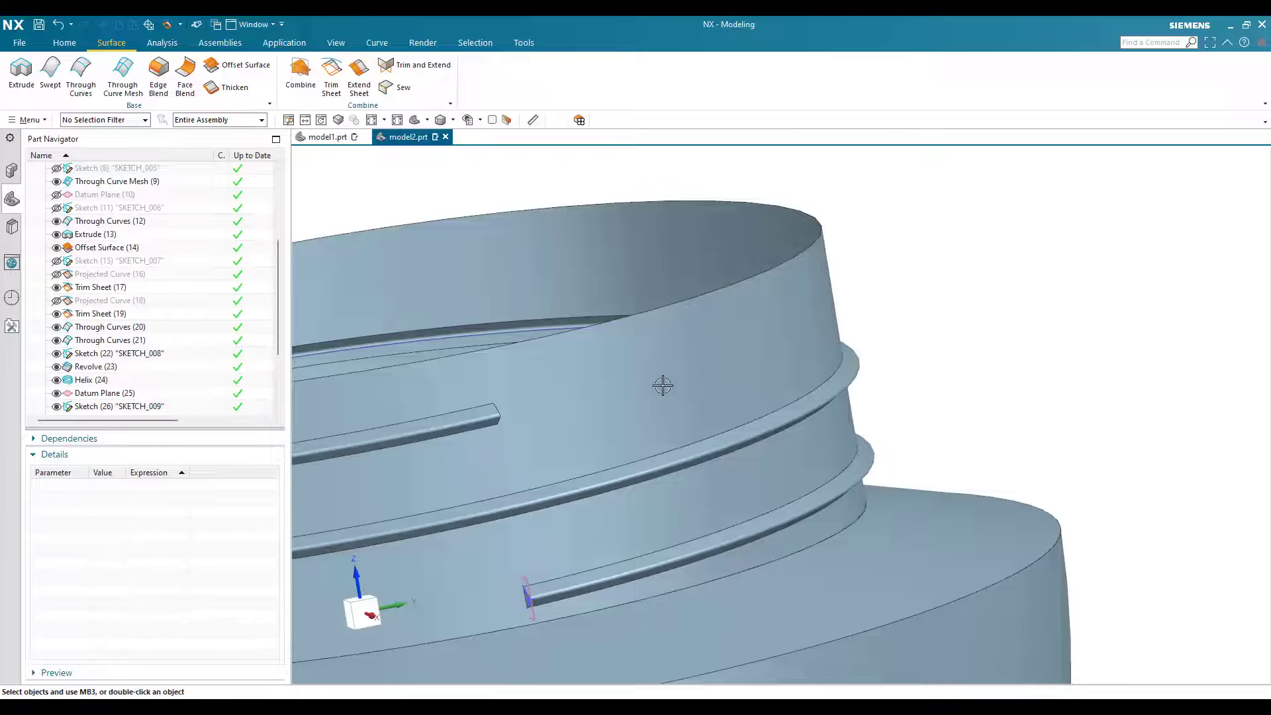
pyautogui.scroll(5, 562, 489)
pyautogui.moveTo(562, 490); pyautogui.dragTo(595, 470, button='middle')
pyautogui.click(409, 89)
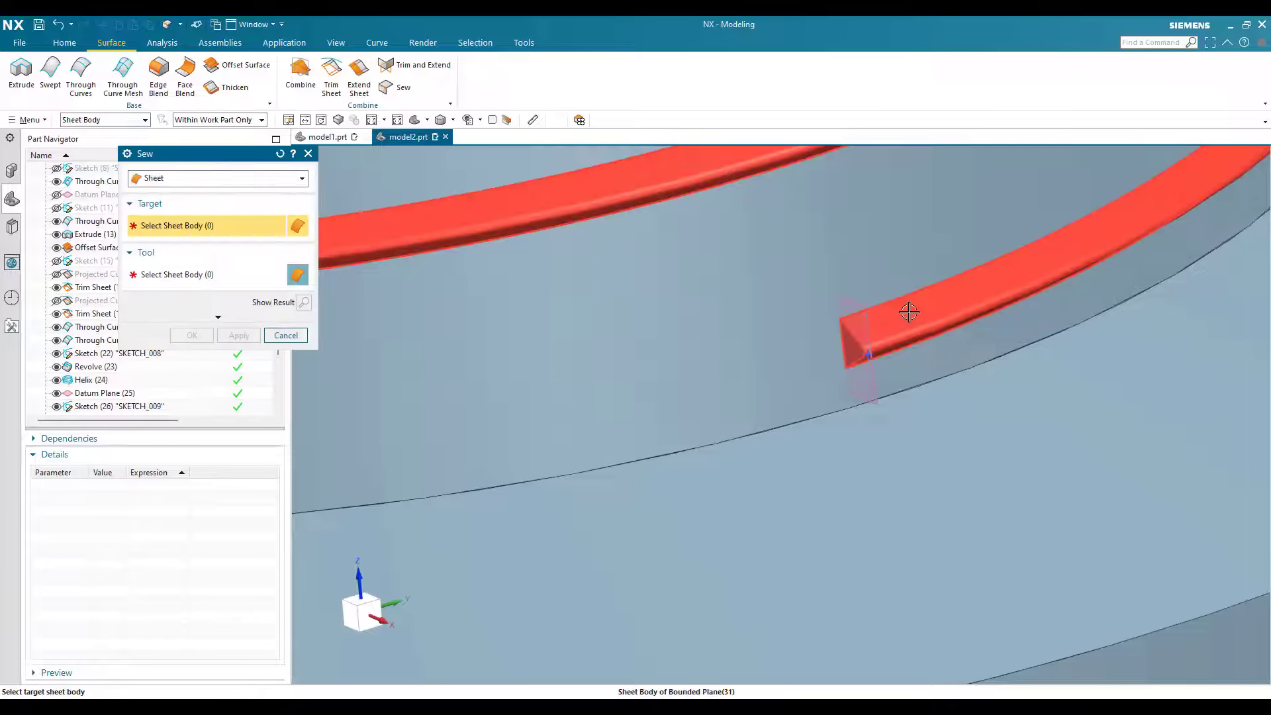
pyautogui.click(909, 312)
pyautogui.scroll(-8, 763, 300)
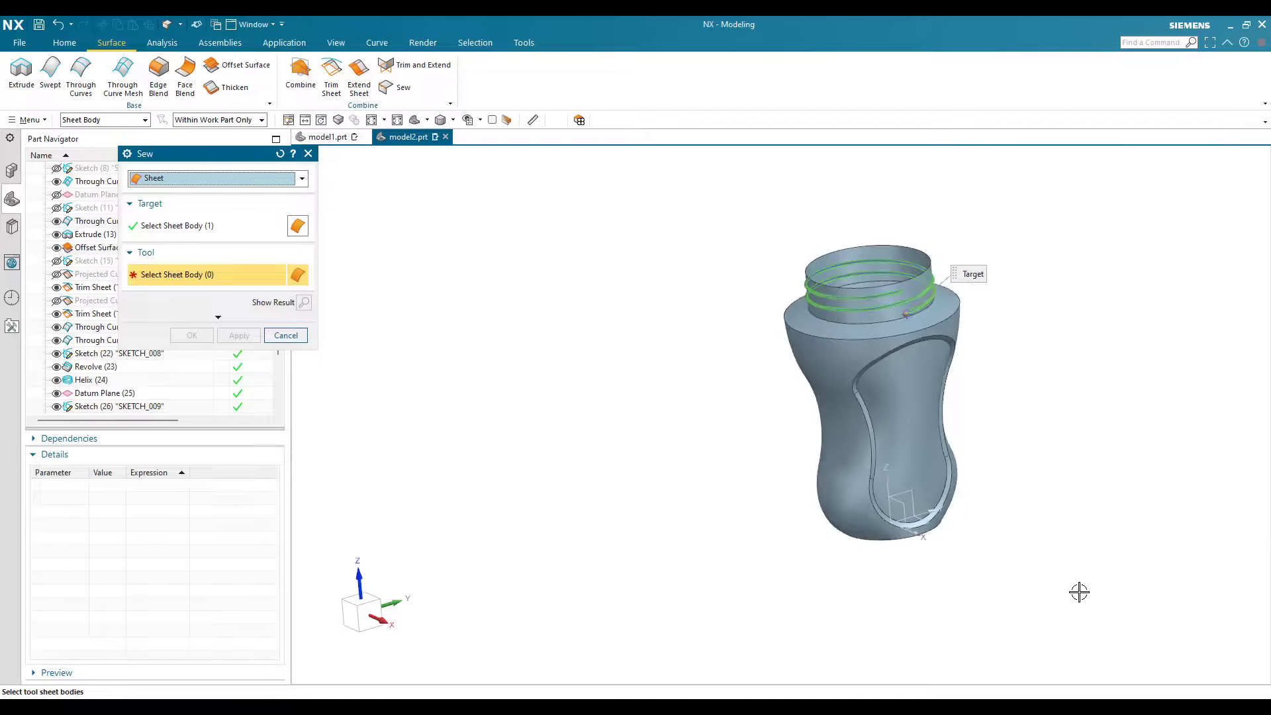
pyautogui.moveTo(690, 201); pyautogui.dragTo(1079, 592)
pyautogui.click(191, 337)
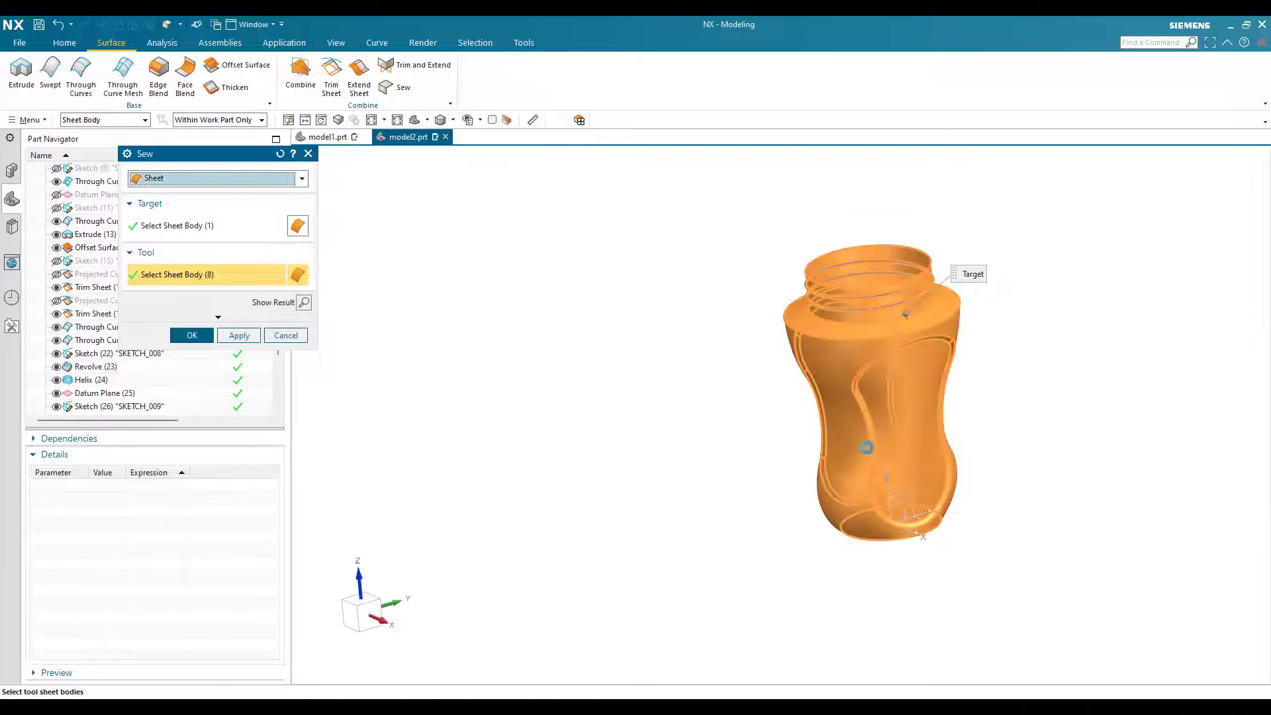
# Step: Round the outer V-shaped edges of both thread end caps with a 0.1 mm circular Edge Blend
pyautogui.scroll(10, 435, 283)
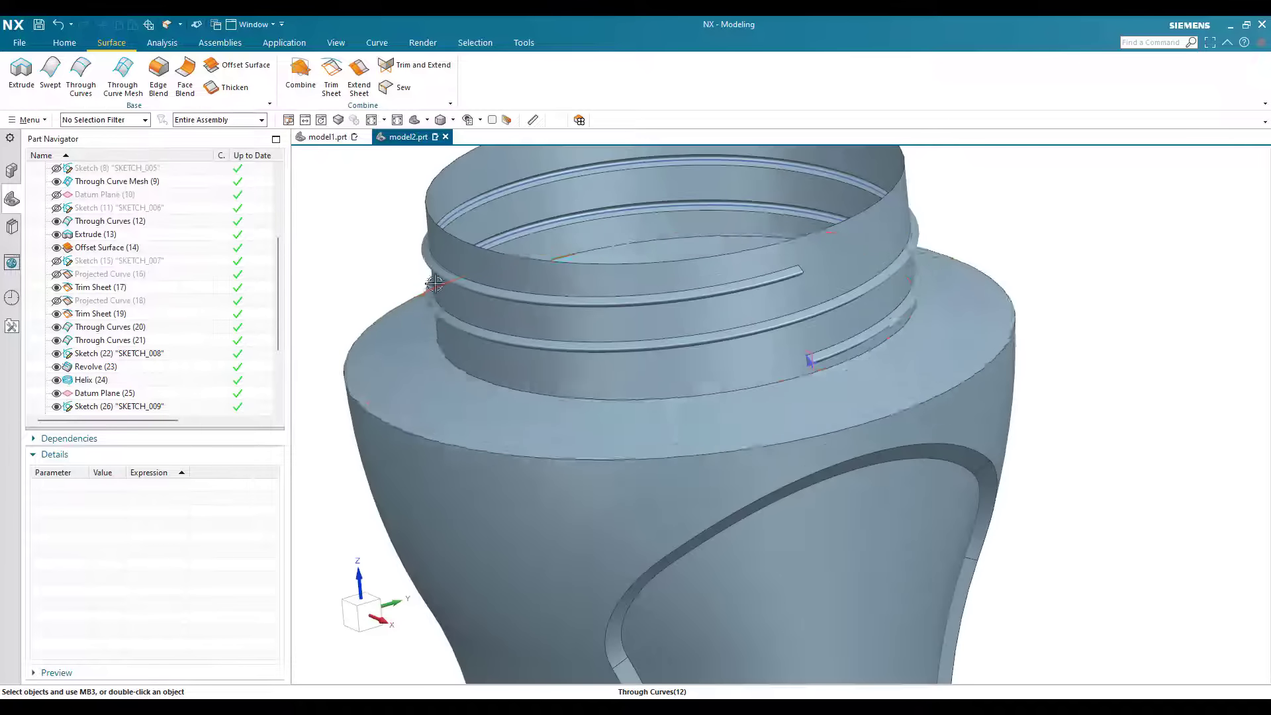
pyautogui.scroll(10, 801, 357)
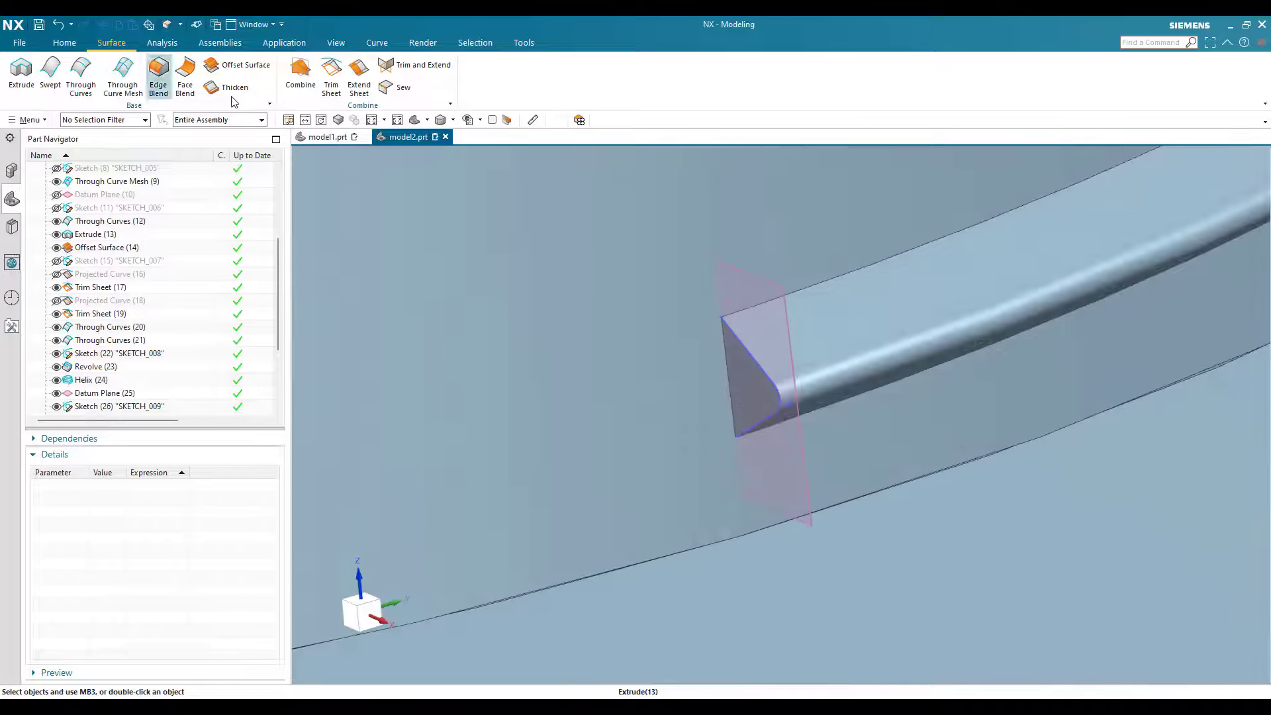
pyautogui.click(64, 42)
pyautogui.click(120, 74)
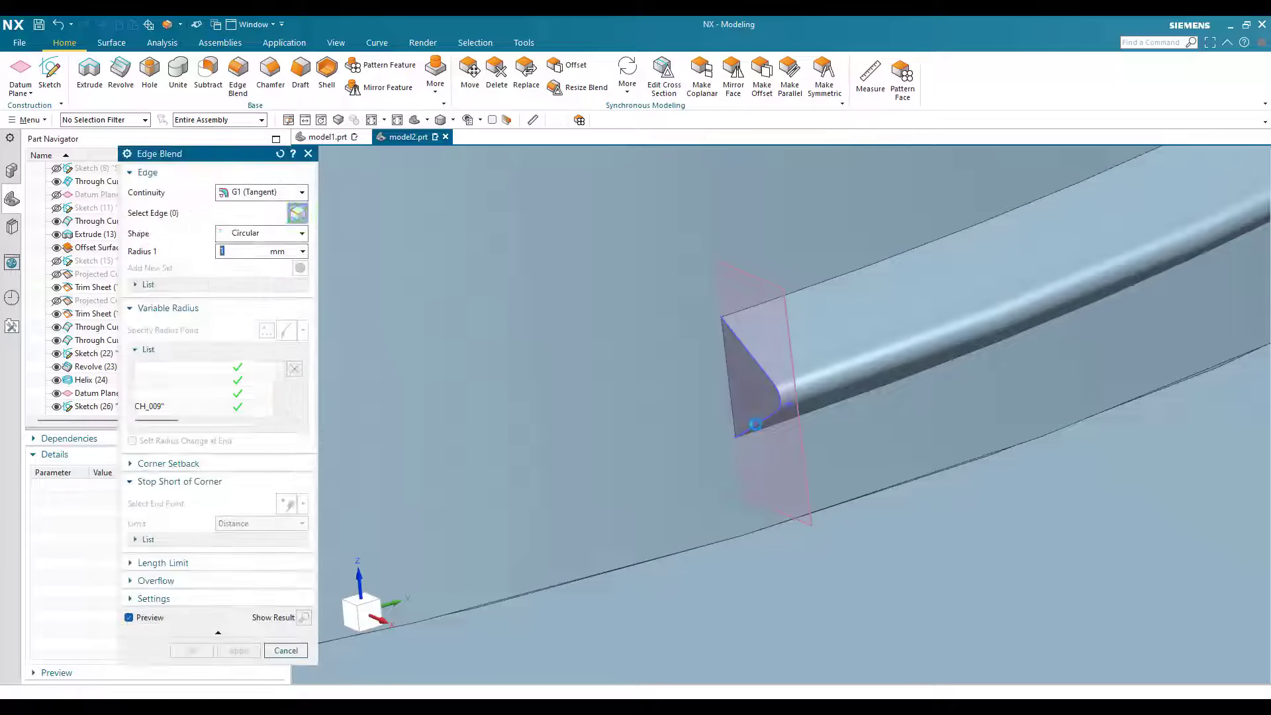
pyautogui.click(755, 424)
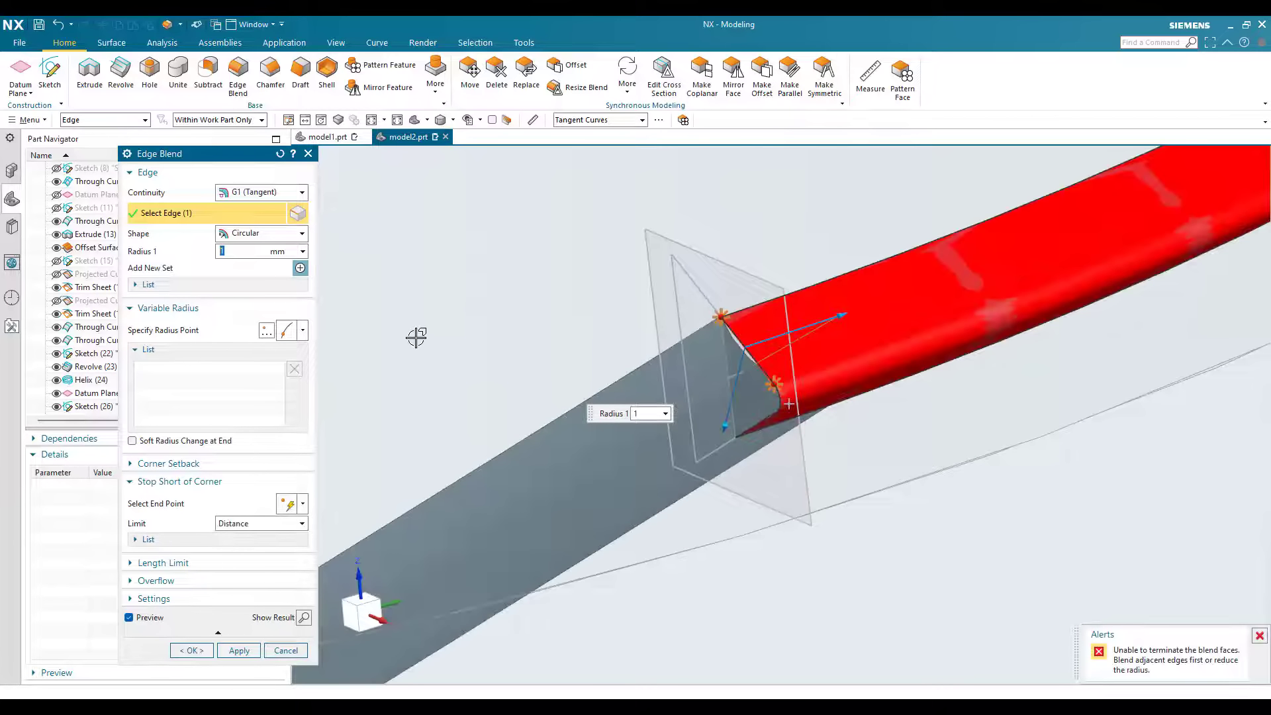
pyautogui.scroll(-4, 416, 338)
pyautogui.write('0.1')
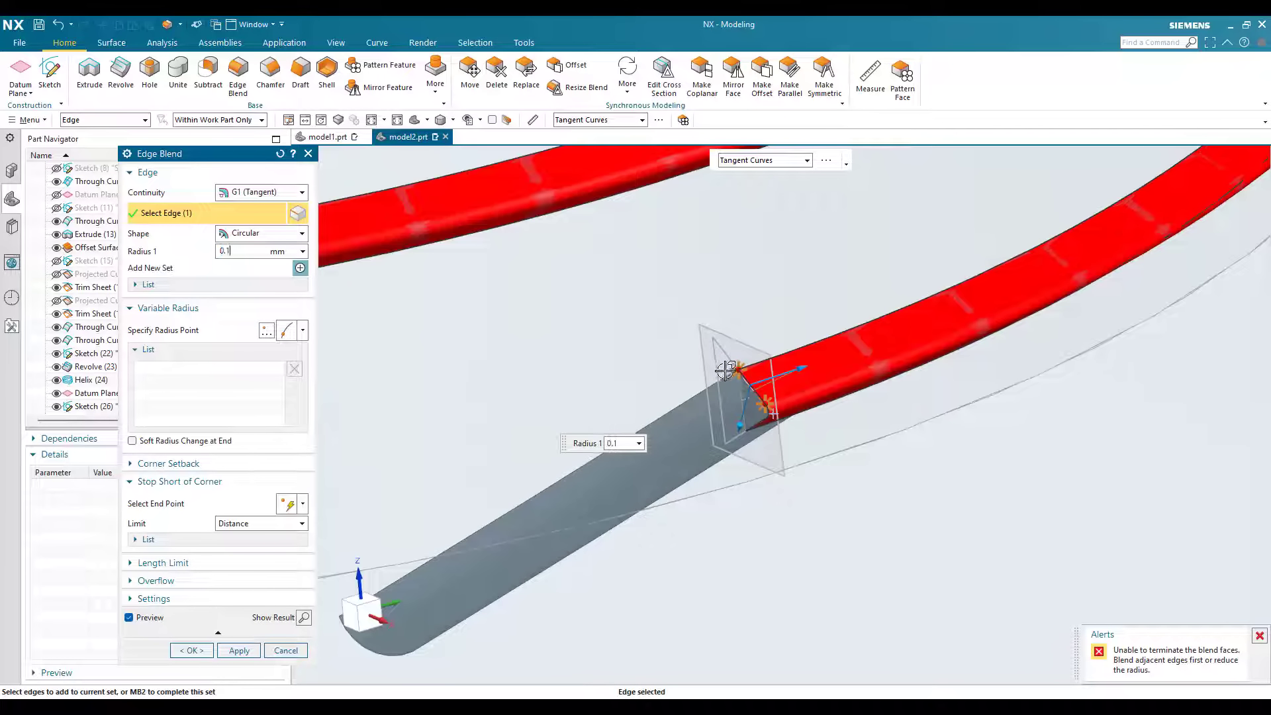
pyautogui.scroll(4, 747, 395)
pyautogui.scroll(-5, 699, 315)
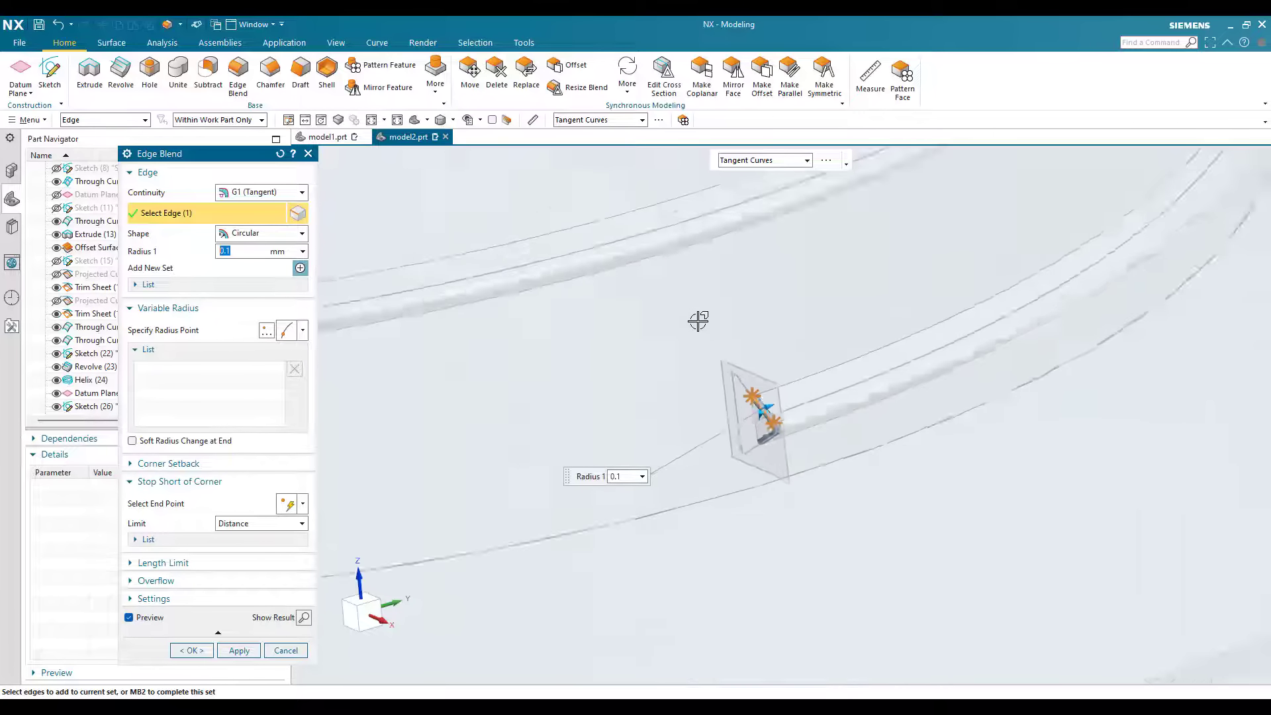
pyautogui.scroll(-3, 715, 328)
pyautogui.scroll(3, 738, 335)
pyautogui.click(741, 328)
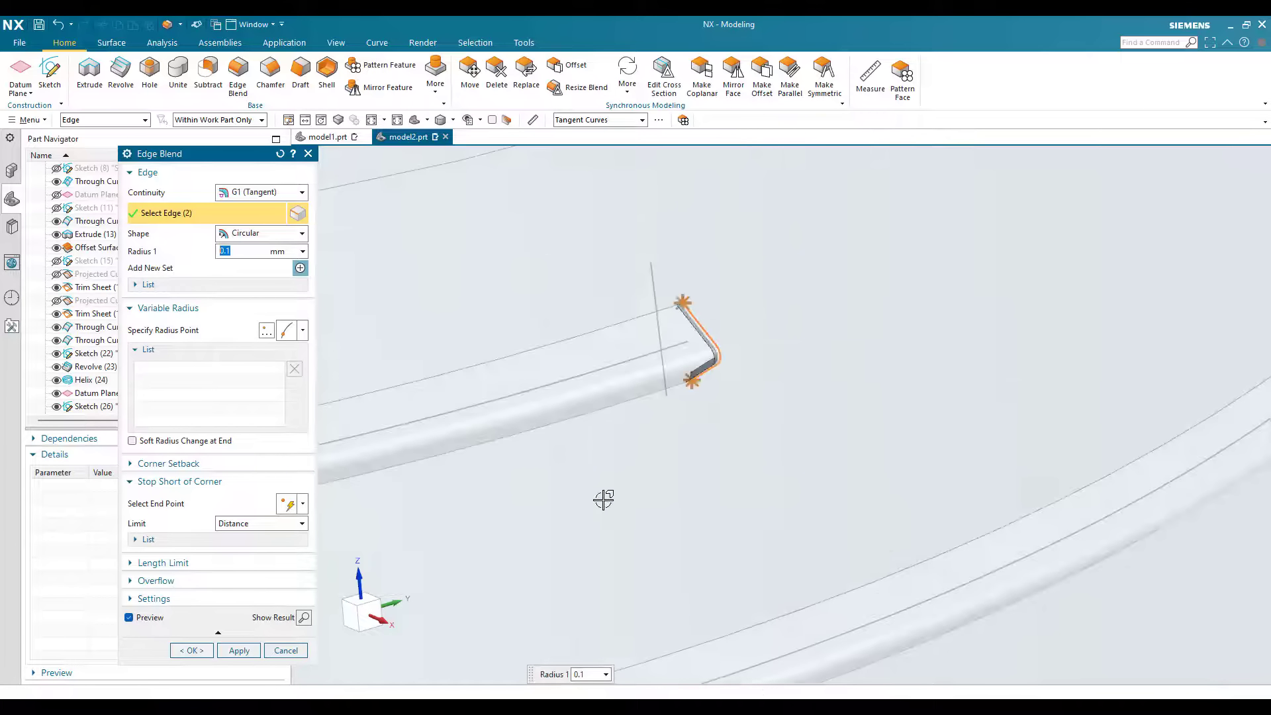
pyautogui.scroll(-6, 777, 406)
pyautogui.scroll(6, 745, 457)
pyautogui.click(243, 652)
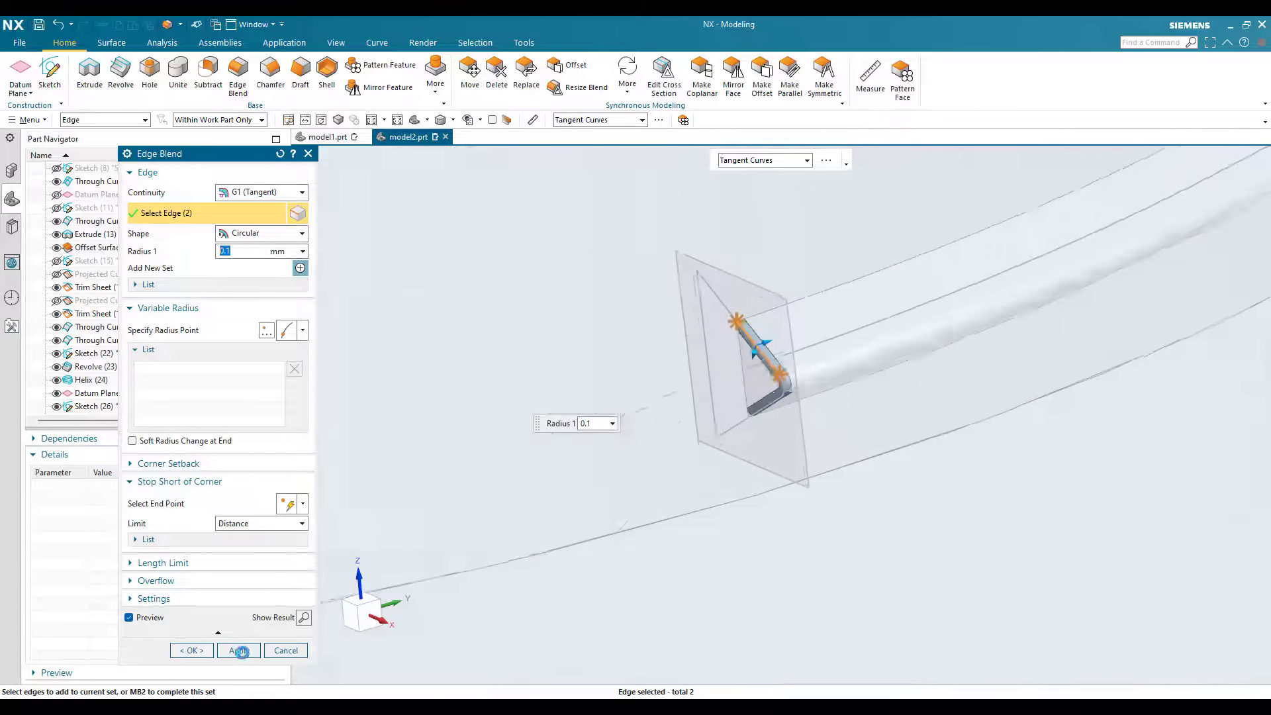
# Step: Apply an Edge Blend along the edge where the thread and its end caps meet the neck
pyautogui.scroll(5, 670, 351)
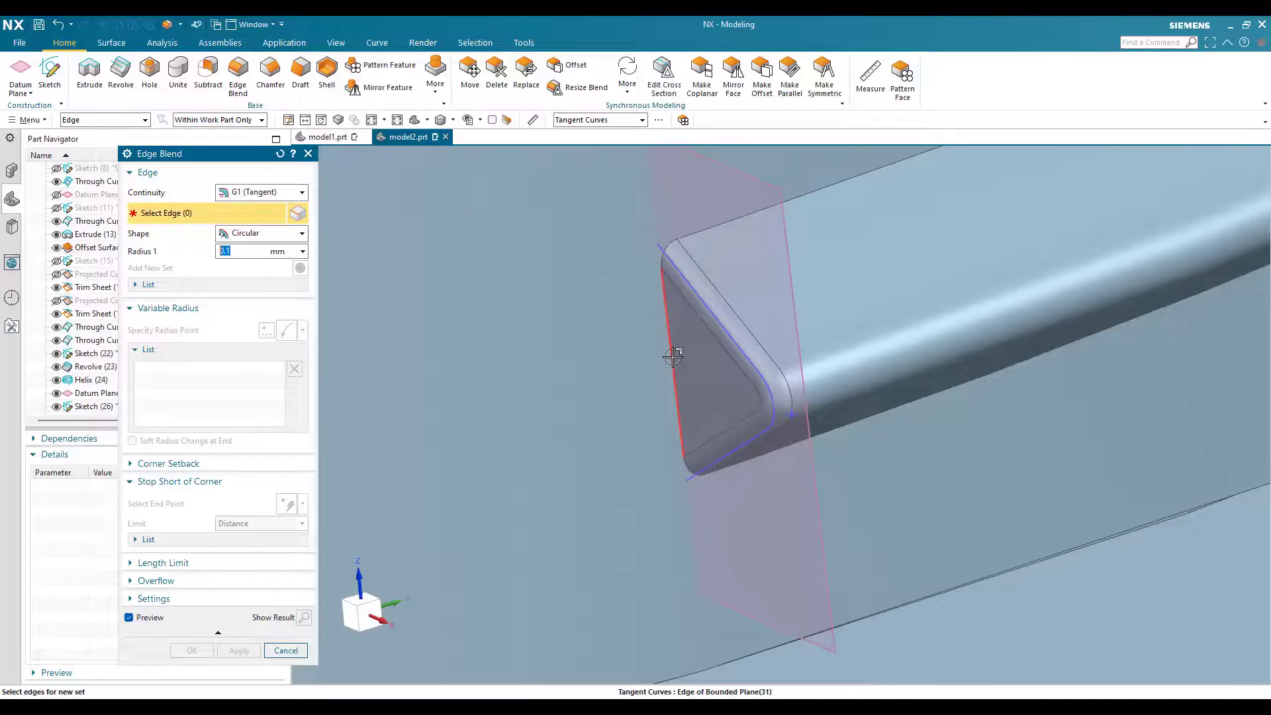
pyautogui.click(673, 357)
pyautogui.click(191, 651)
pyautogui.scroll(-10, 742, 304)
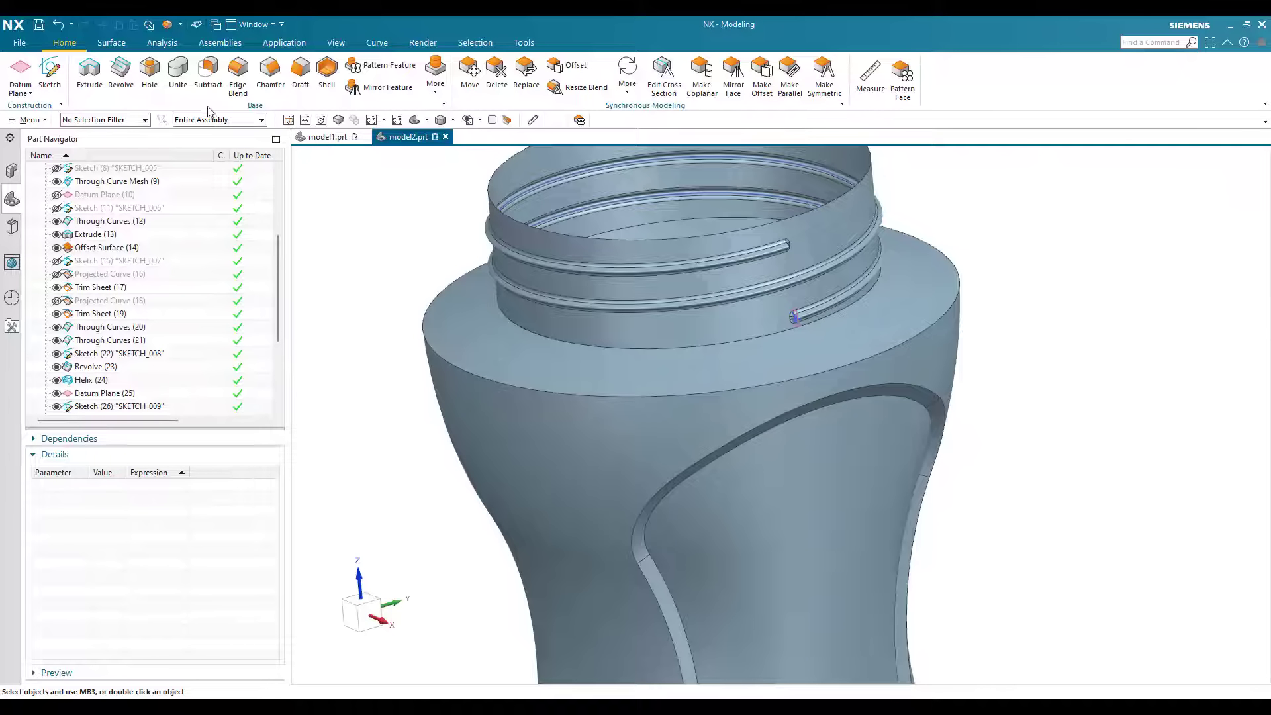
# Step: Round the inner and outer border edges of both recessed side panels with a 2 mm circular Edge Blend
pyautogui.scroll(-2, 668, 361)
pyautogui.click(229, 81)
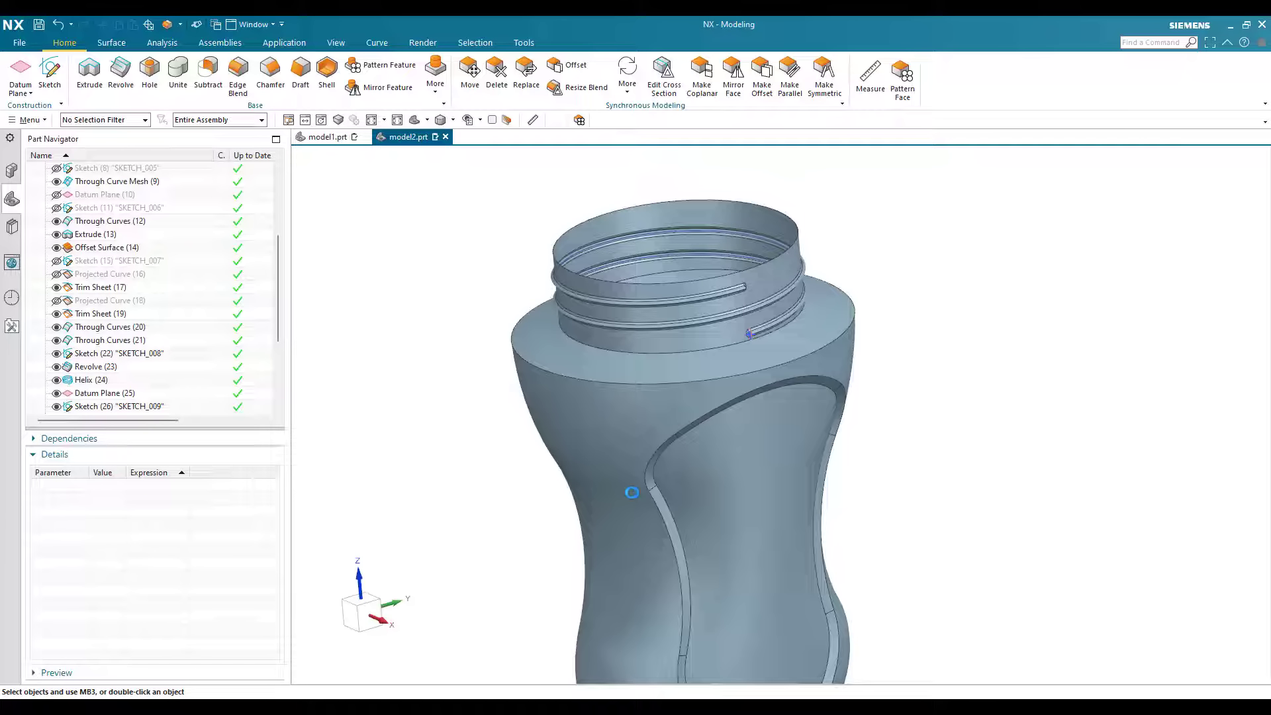
pyautogui.scroll(5, 686, 423)
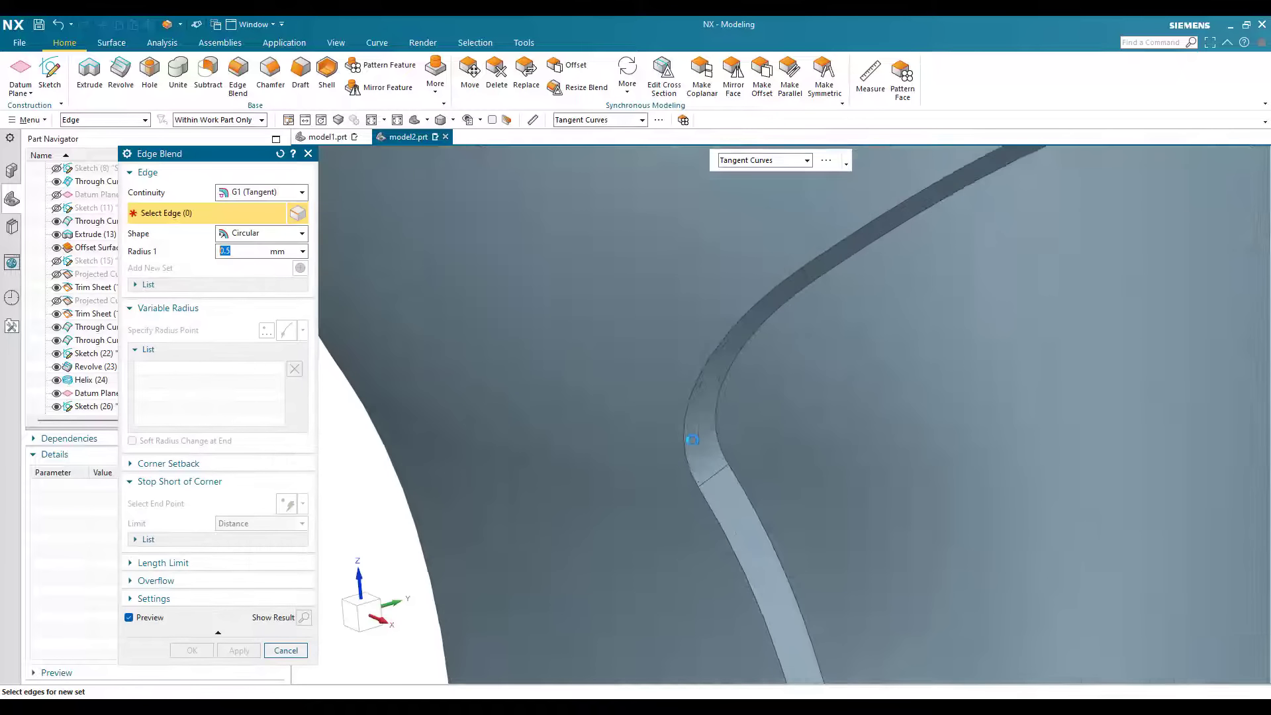
pyautogui.click(717, 430)
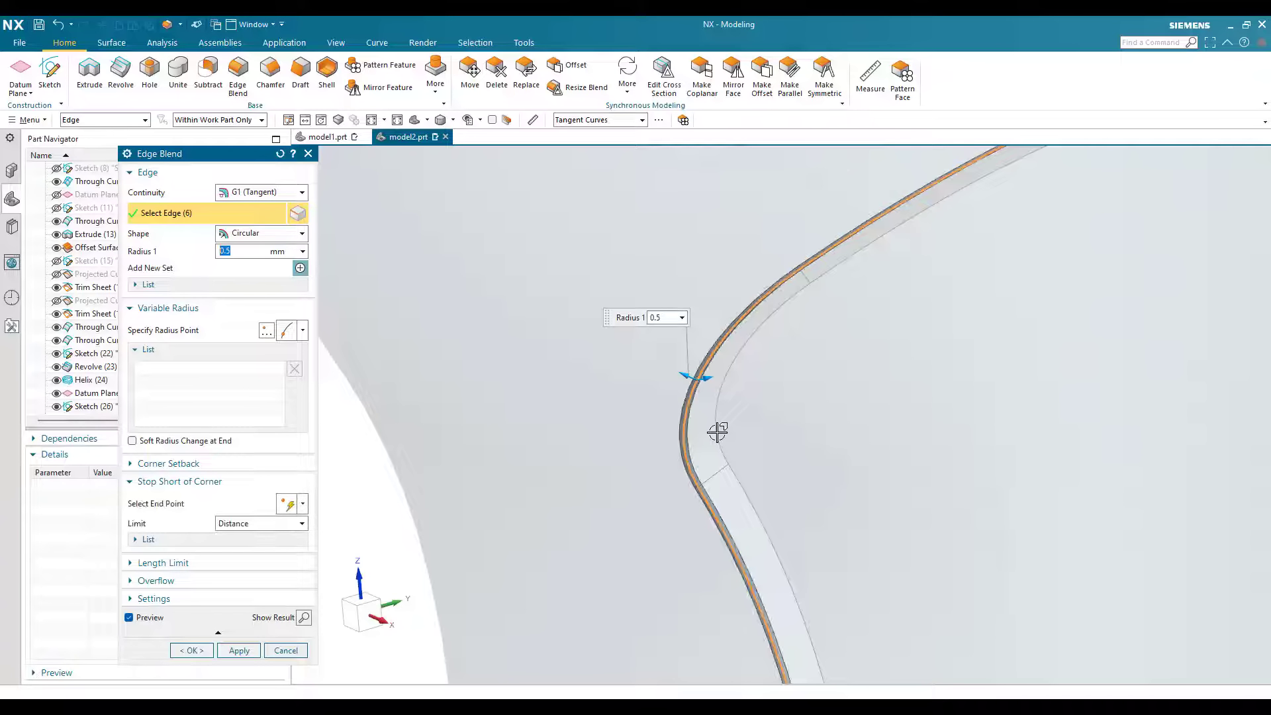
pyautogui.click(721, 425)
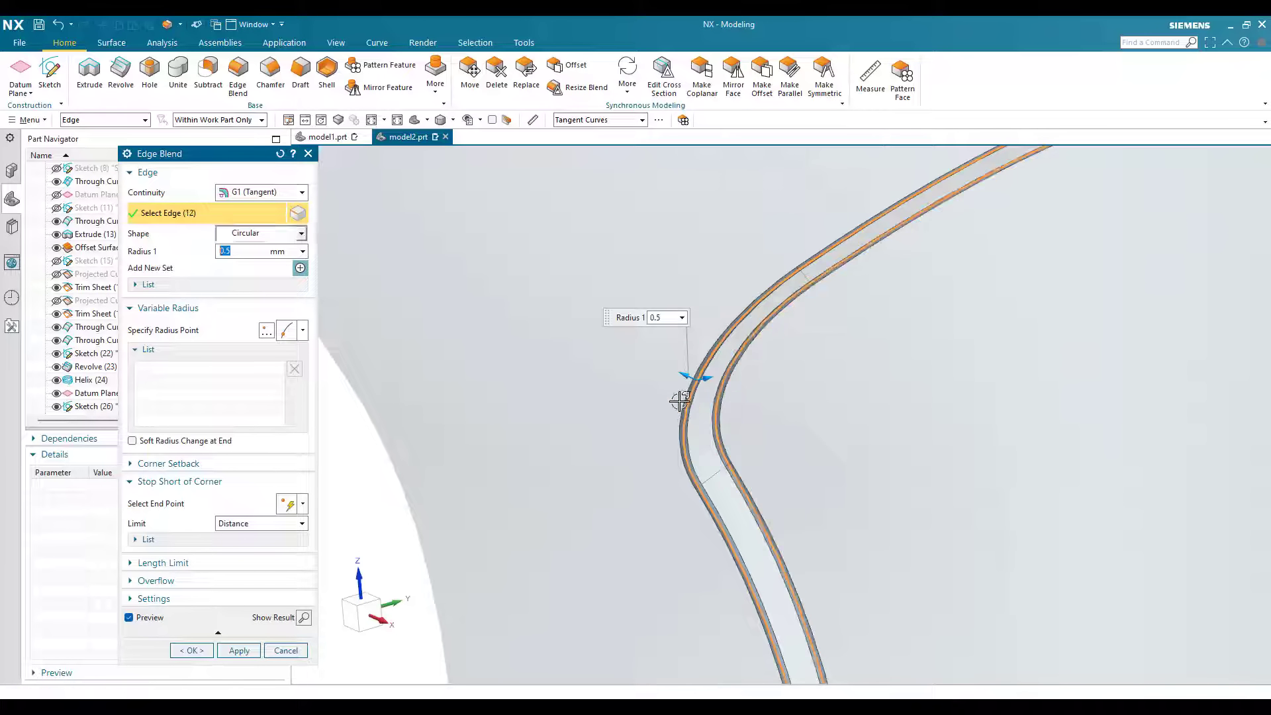
pyautogui.scroll(-3, 681, 399)
pyautogui.scroll(-4, 799, 397)
pyautogui.moveTo(664, 376); pyautogui.dragTo(664, 387, button='middle')
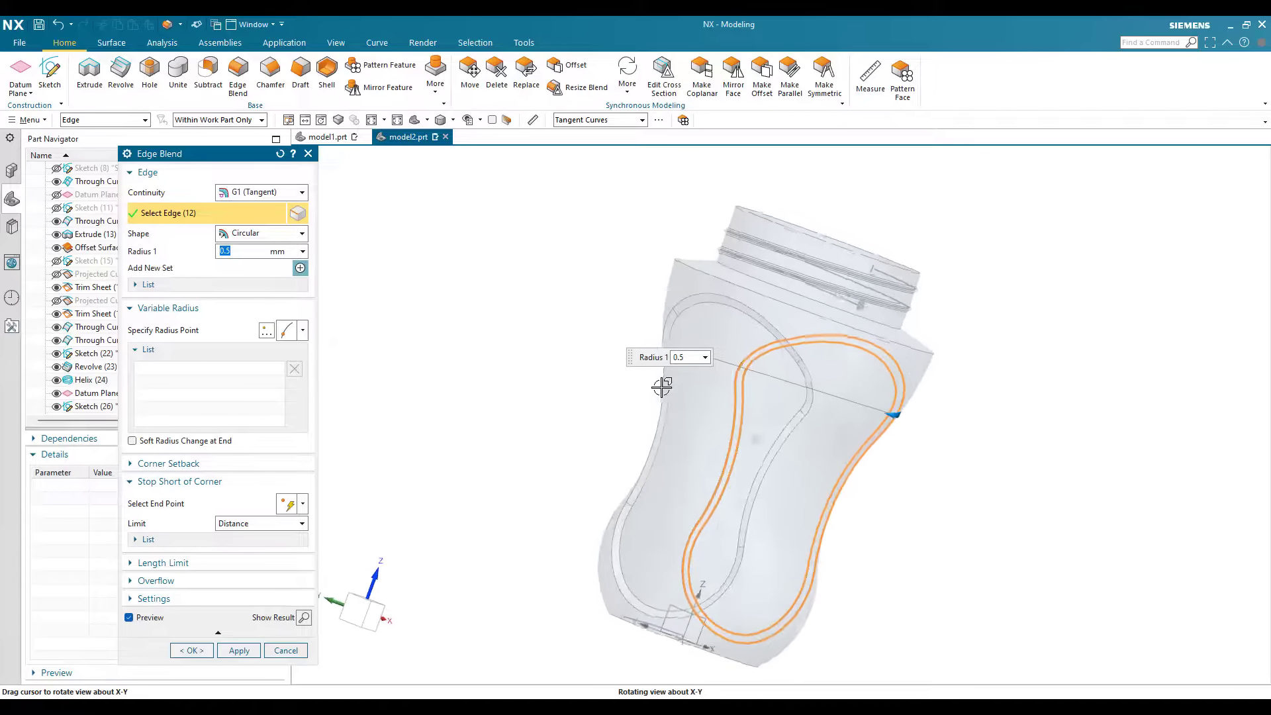
pyautogui.scroll(5, 653, 340)
pyautogui.click(655, 343)
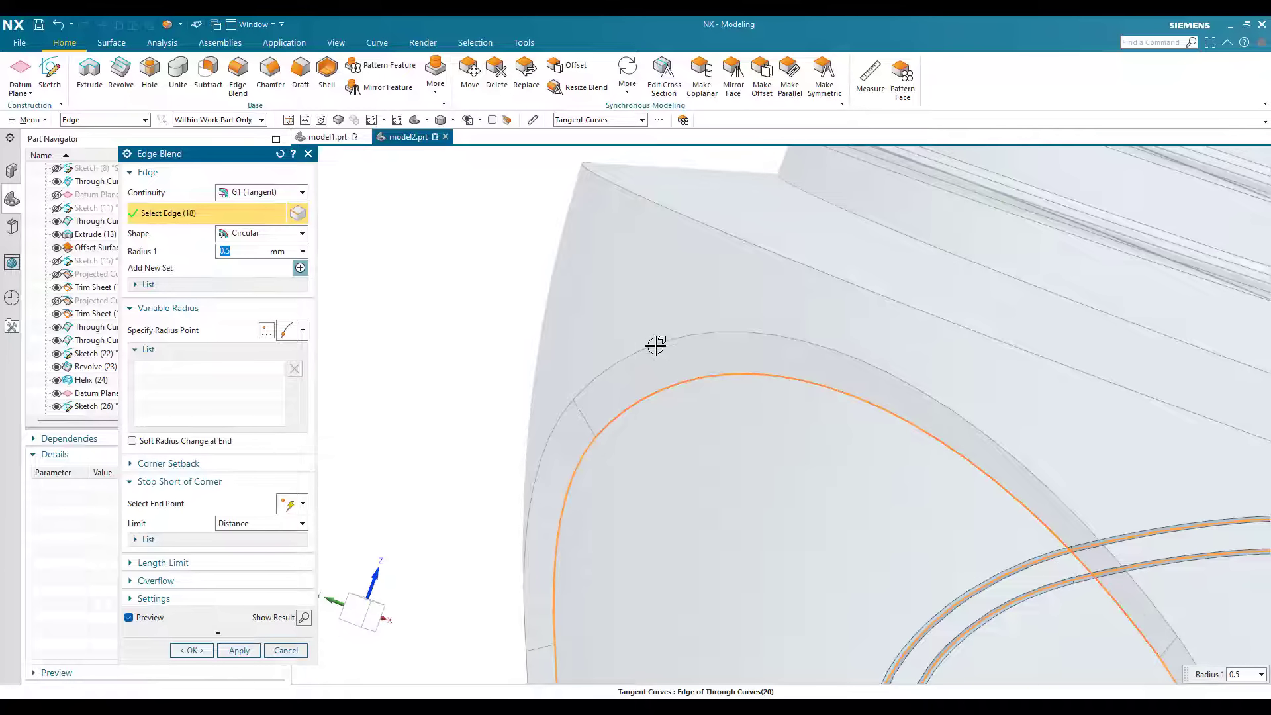
pyautogui.click(656, 345)
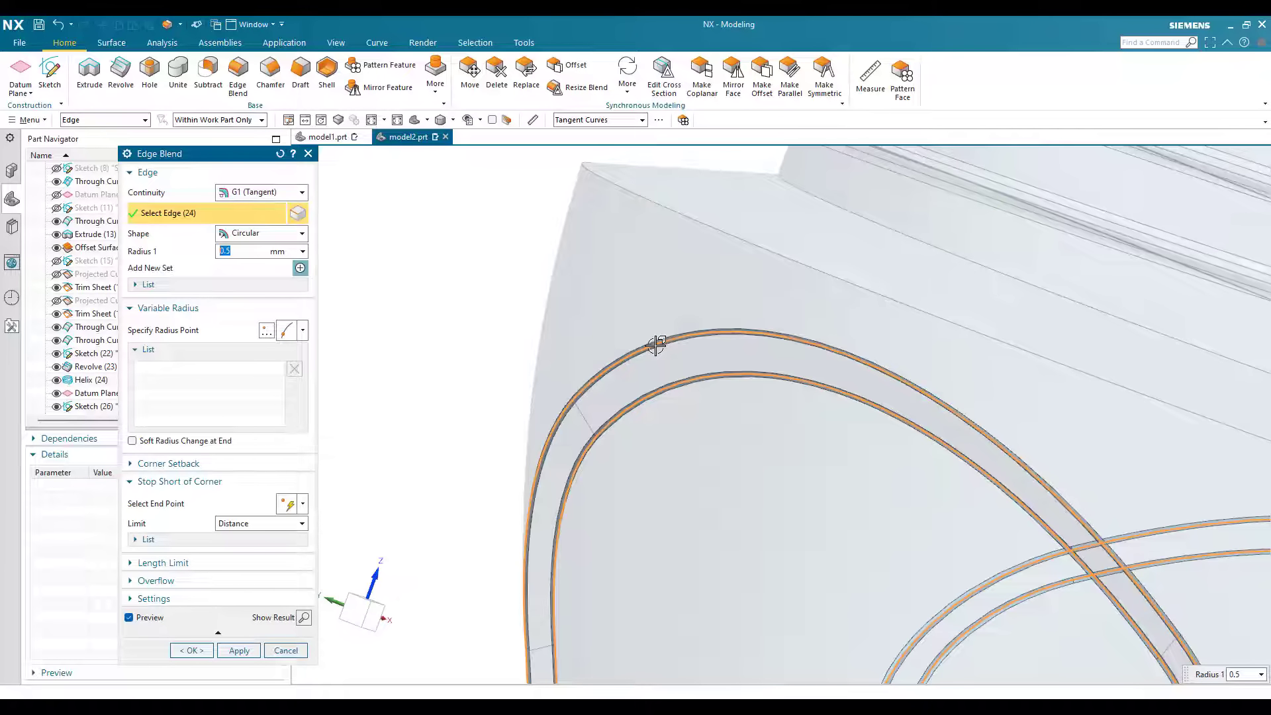
pyautogui.write('2')
pyautogui.press('Return')
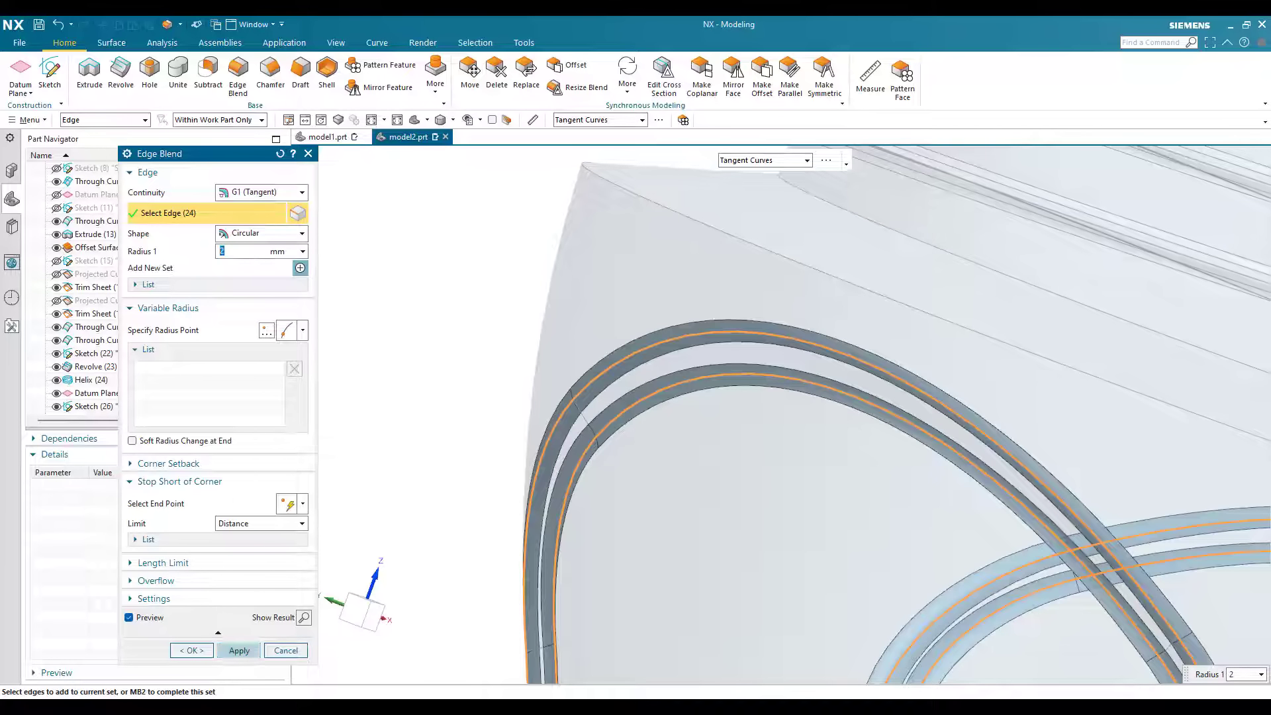
pyautogui.click(239, 650)
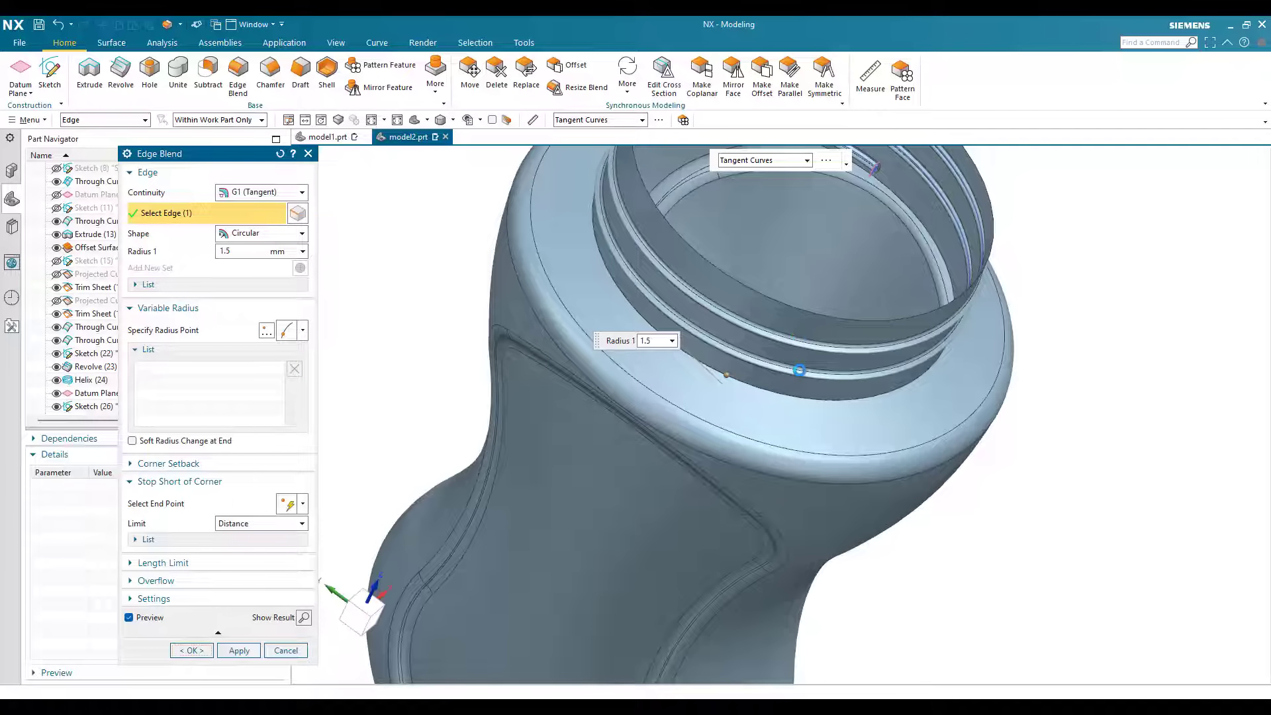
# Step: Round the edge where the neck meets the shoulder with a 1.5 mm circular Edge Blend
pyautogui.middleClick(799, 370)
pyautogui.moveTo(799, 369); pyautogui.dragTo(560, 367, button='middle')
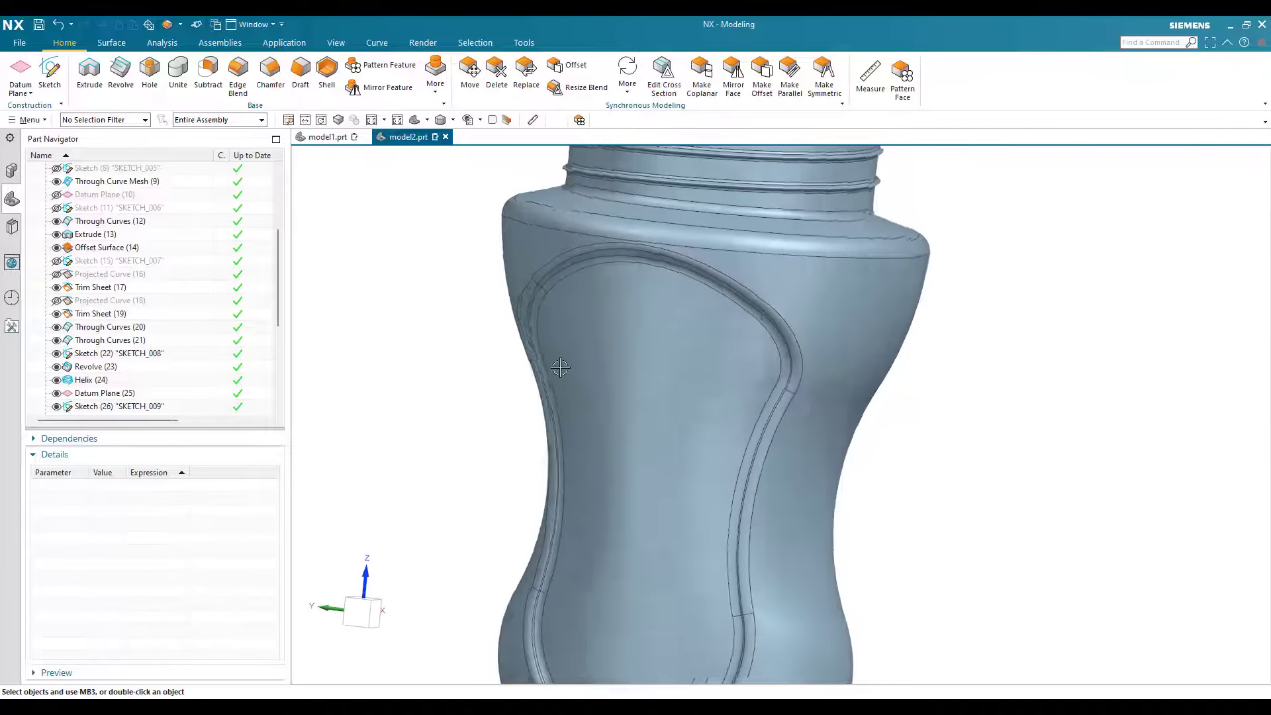
pyautogui.hotkey('ctrl', 'f')
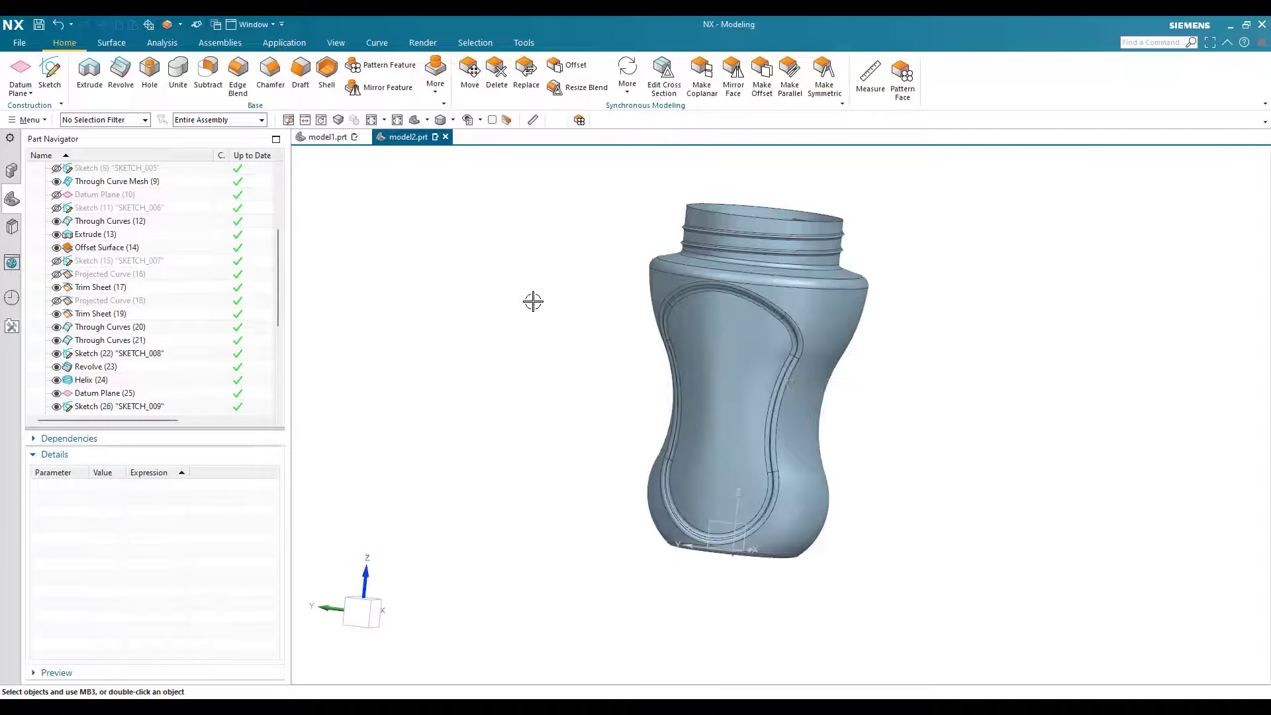
# Step: Hide all objects in the part and show only the sheet bodies
pyautogui.hotkey('ctrl', 'w')
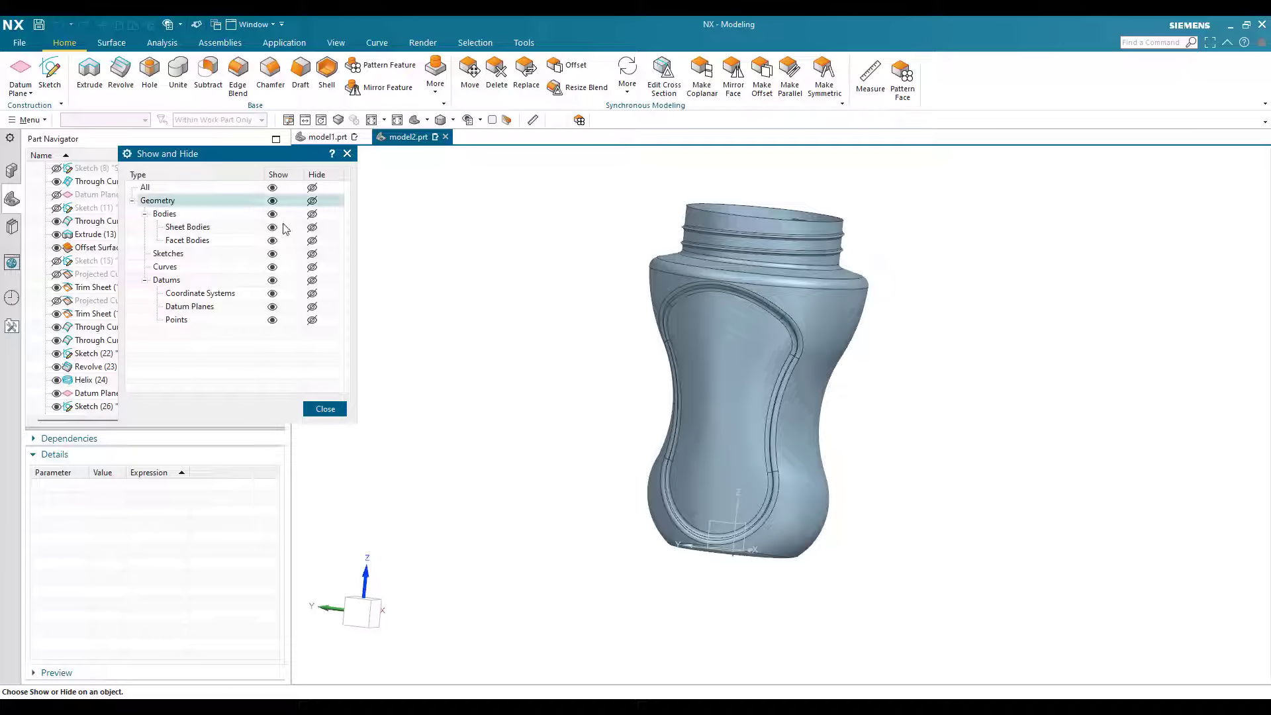
pyautogui.click(312, 188)
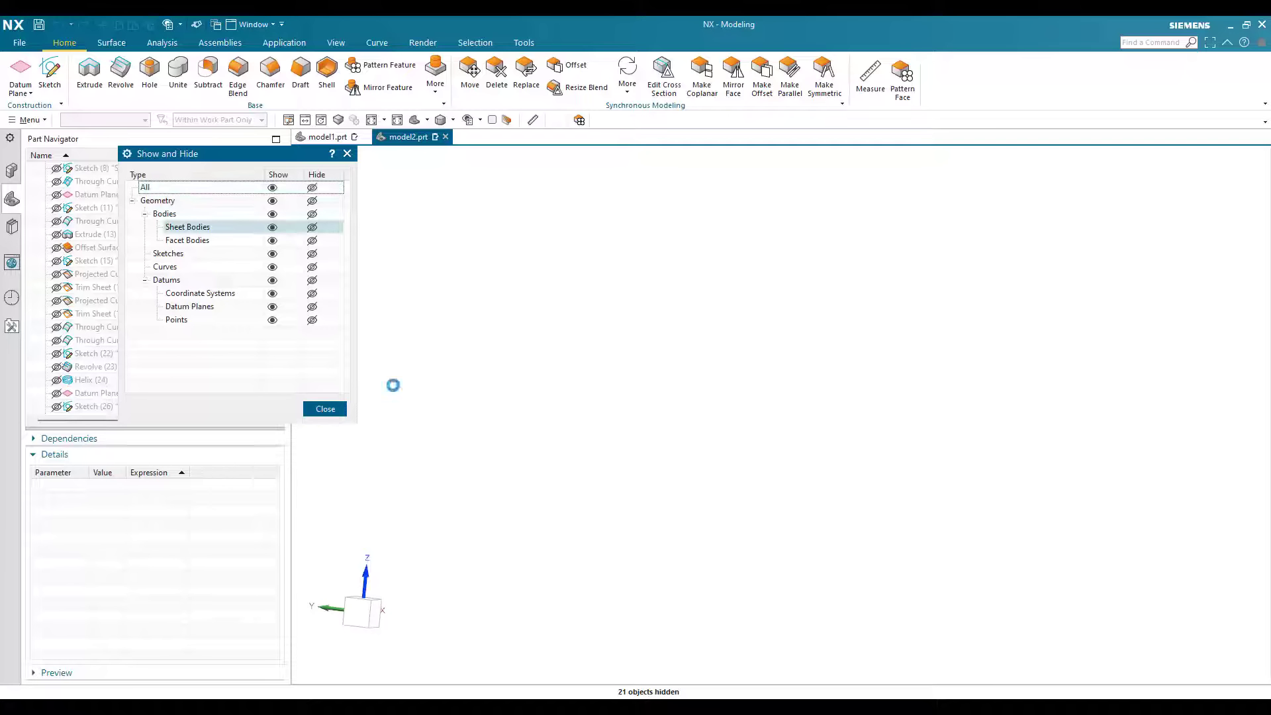
pyautogui.click(272, 227)
pyautogui.click(325, 409)
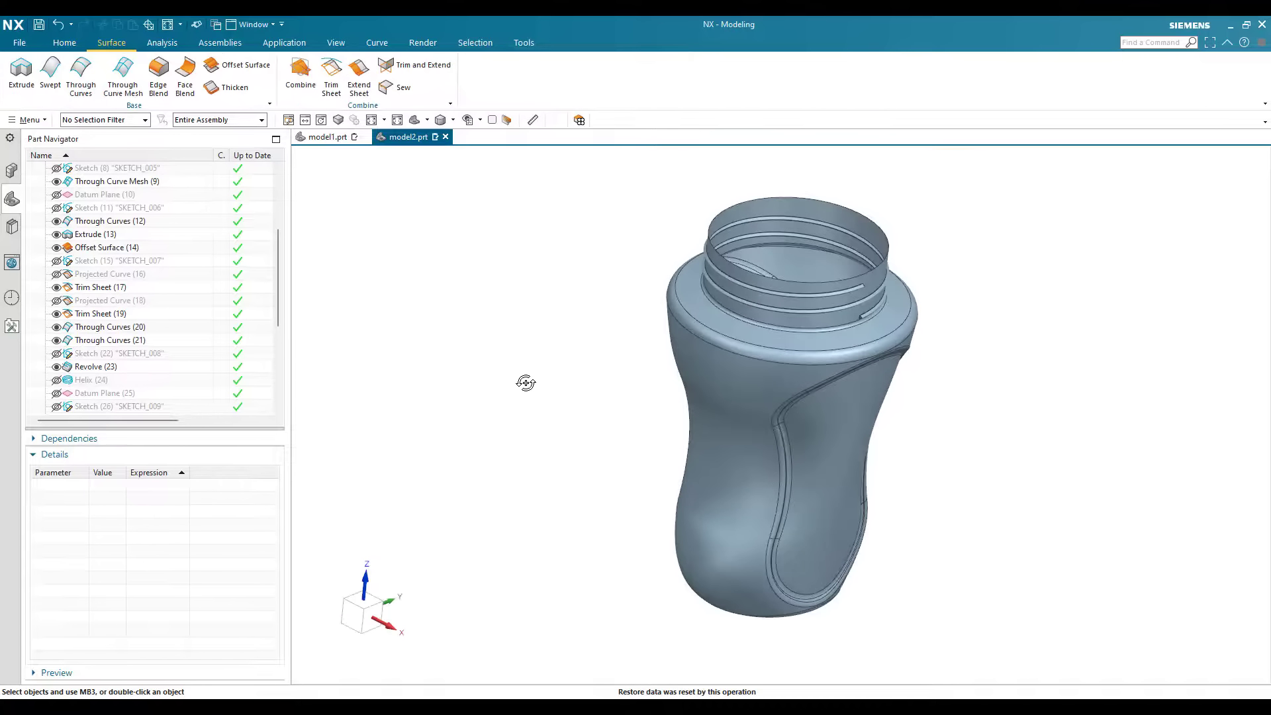
# Step: Open the Show and Hide dialog for the bottle model's object types
pyautogui.moveTo(525, 382); pyautogui.dragTo(355, 216, button='middle')
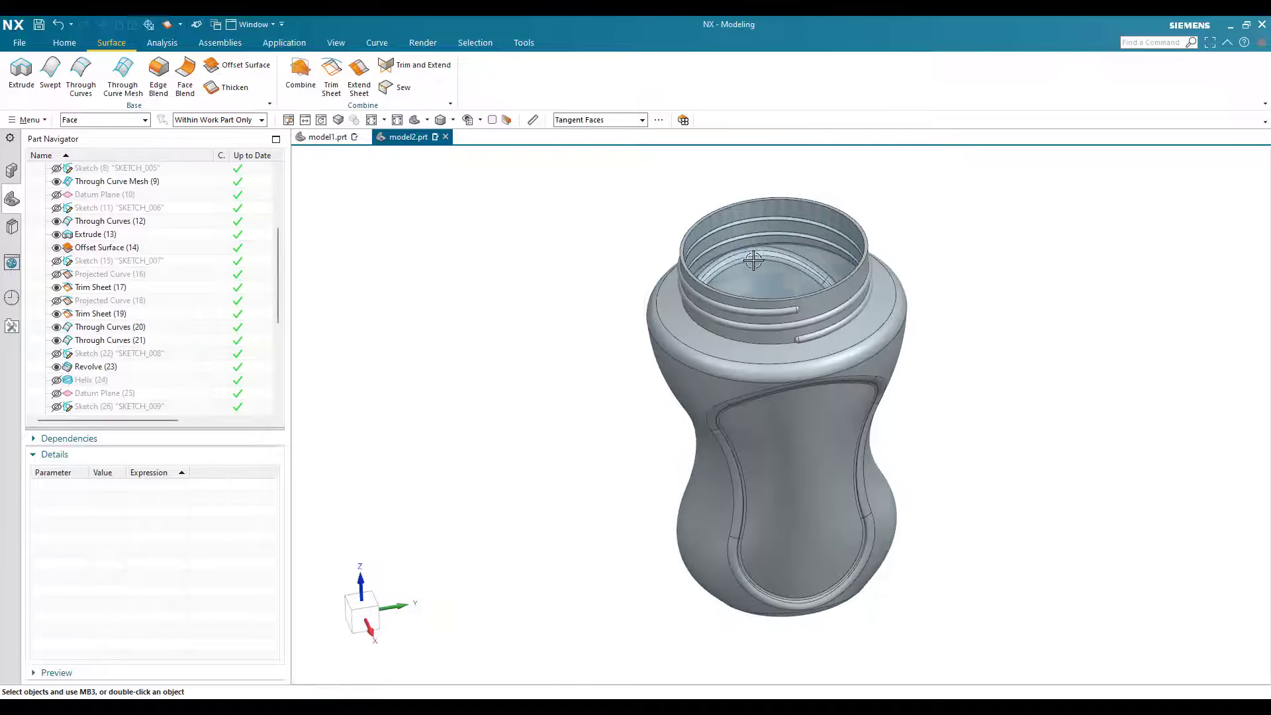
pyautogui.scroll(2, 602, 304)
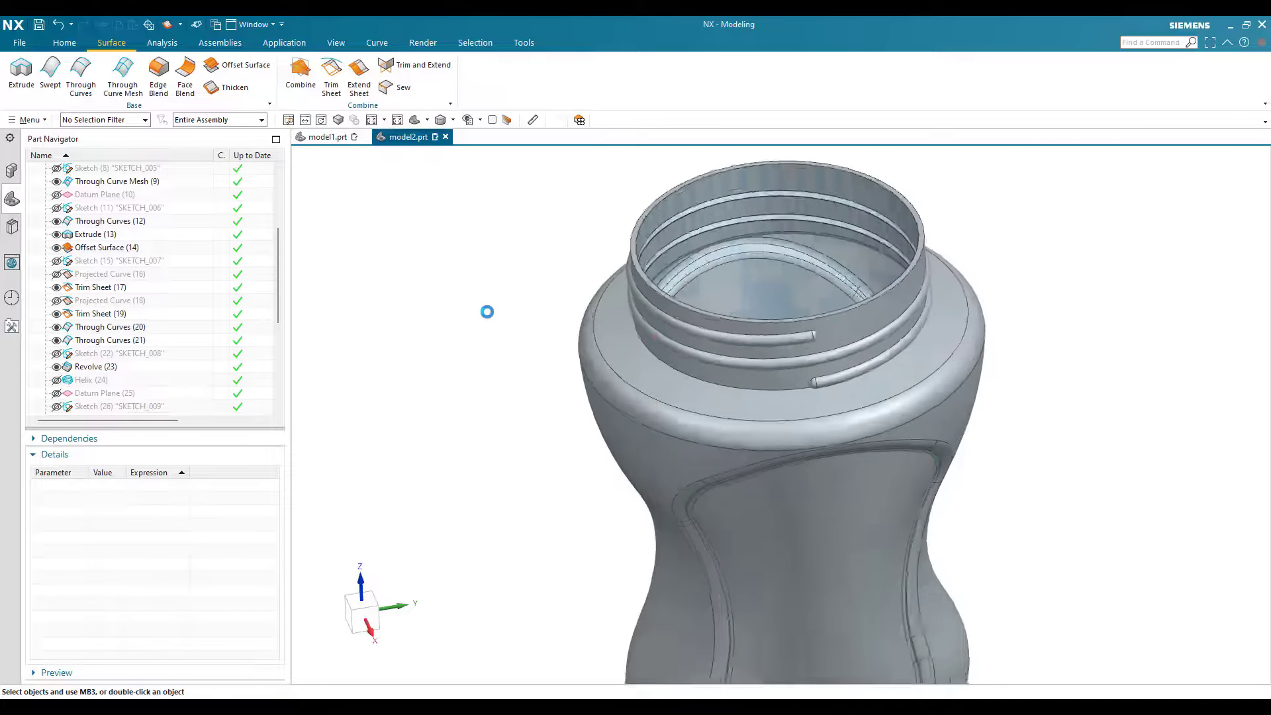
pyautogui.hotkey('ctrl', 'w')
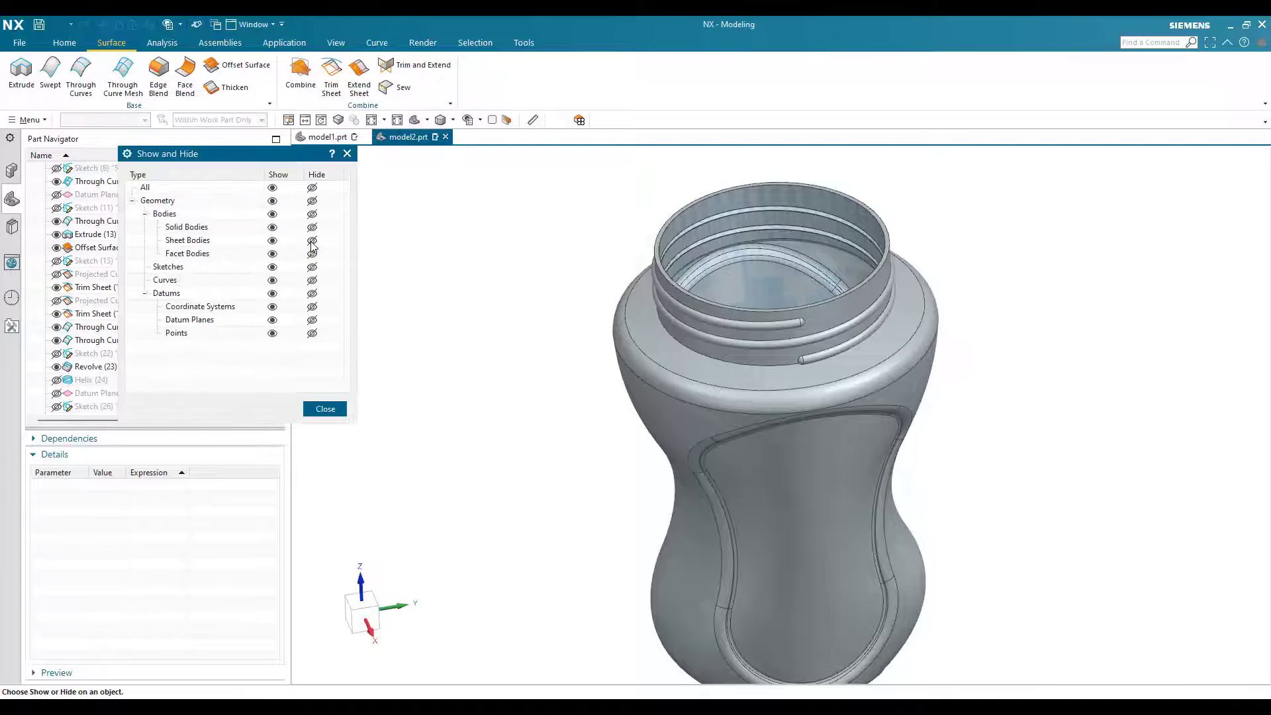